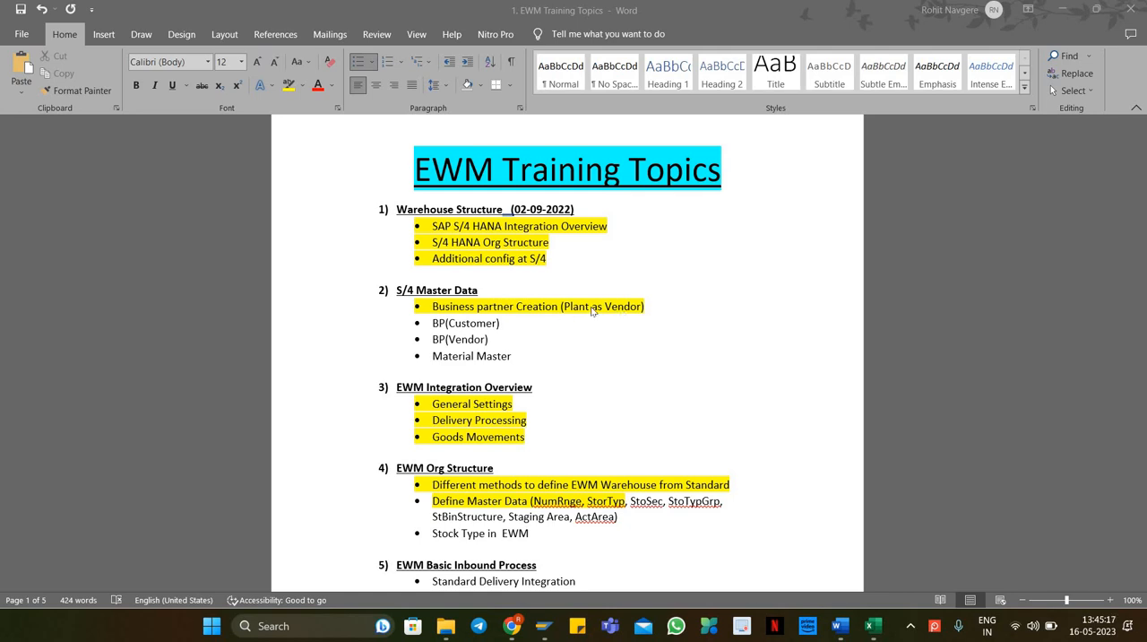
Step: Review the EWM Integration Overview and EWM Org Structure topics in the training document
click(443, 408)
drag(434, 404, 547, 440)
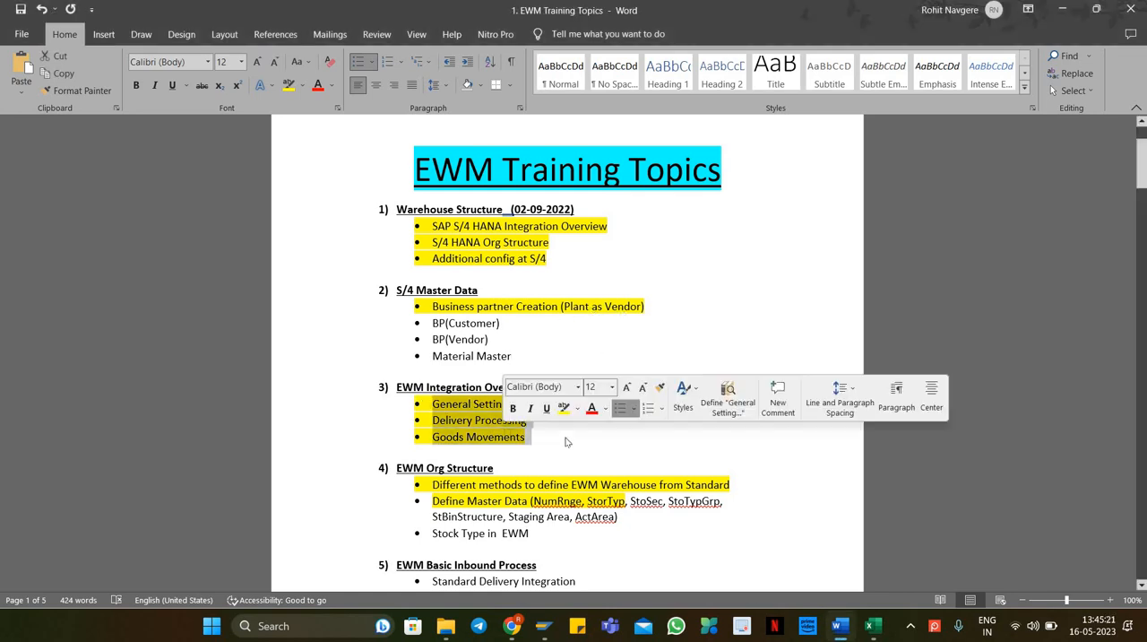
click(567, 440)
drag(436, 420, 543, 421)
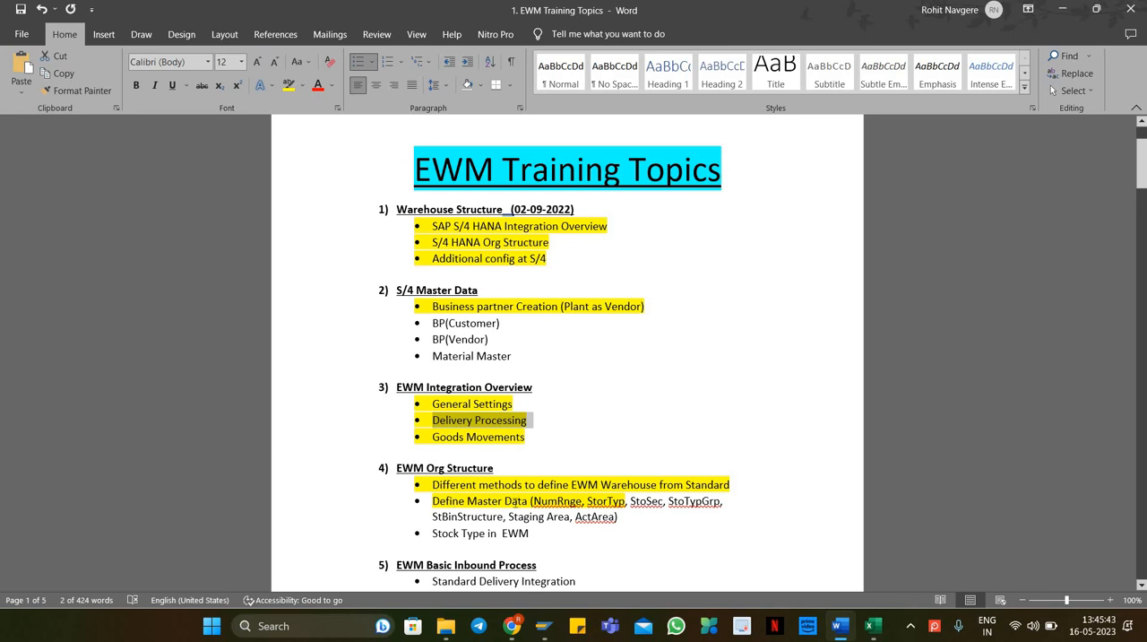
double_click(583, 501)
double_click(590, 502)
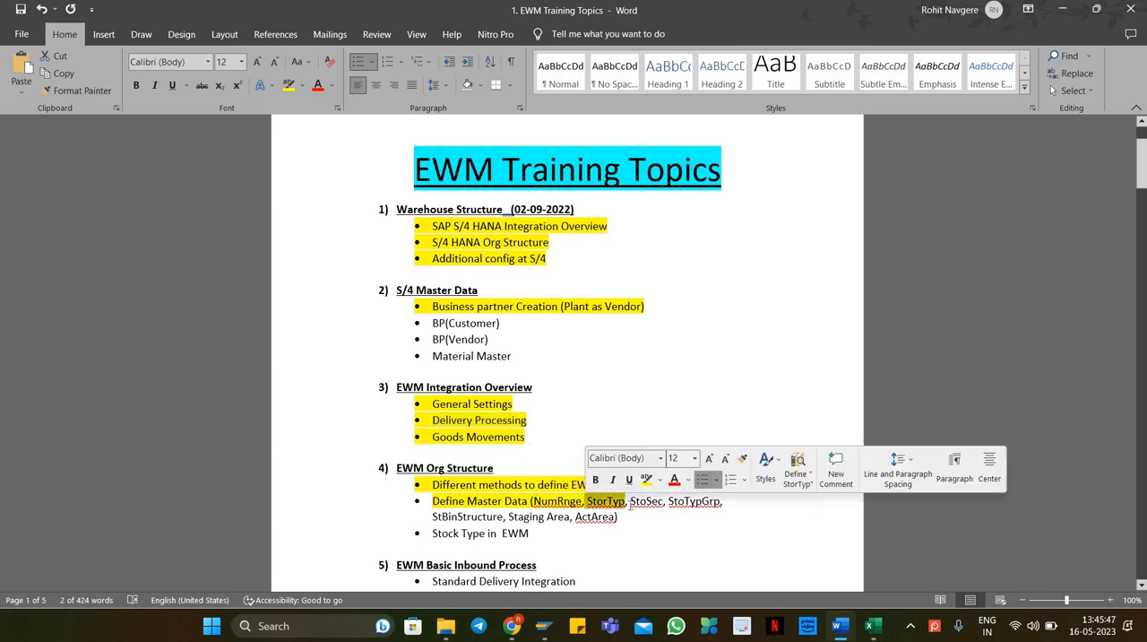
click(745, 509)
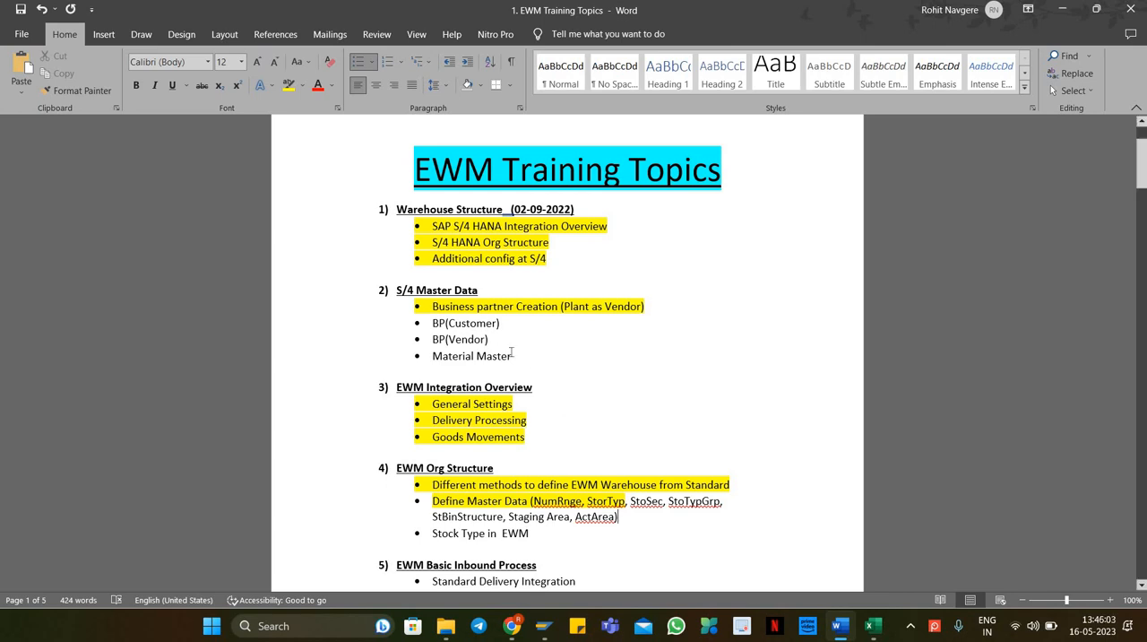
drag(512, 354, 493, 351)
click(600, 398)
Step: Switch to SAP and try to open transaction OXM3
click(544, 625)
click(569, 584)
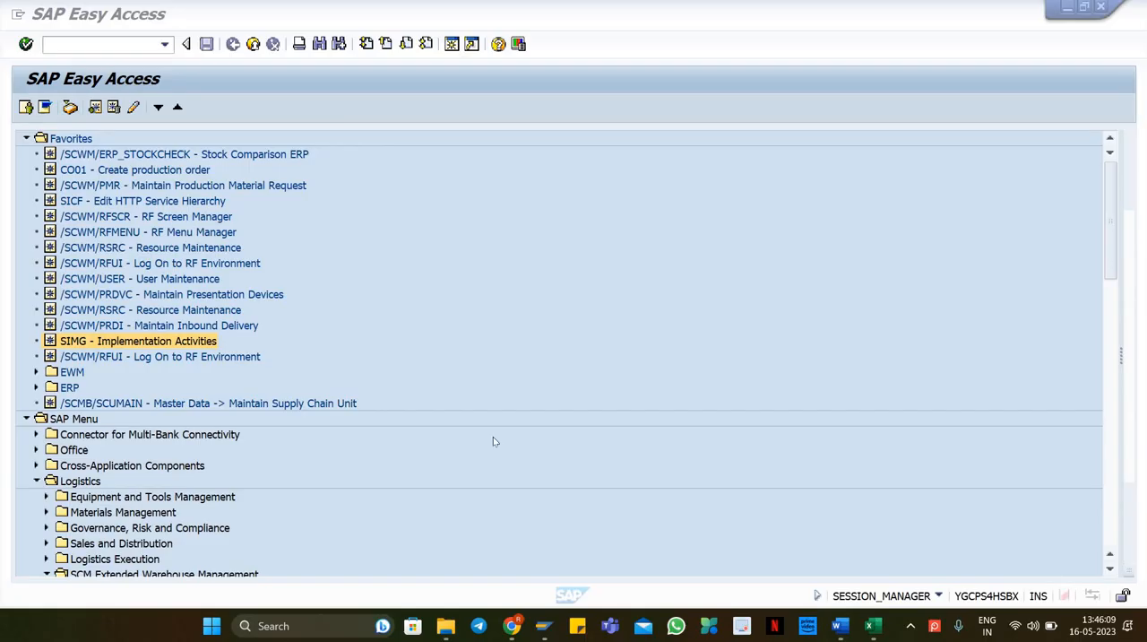
click(69, 48)
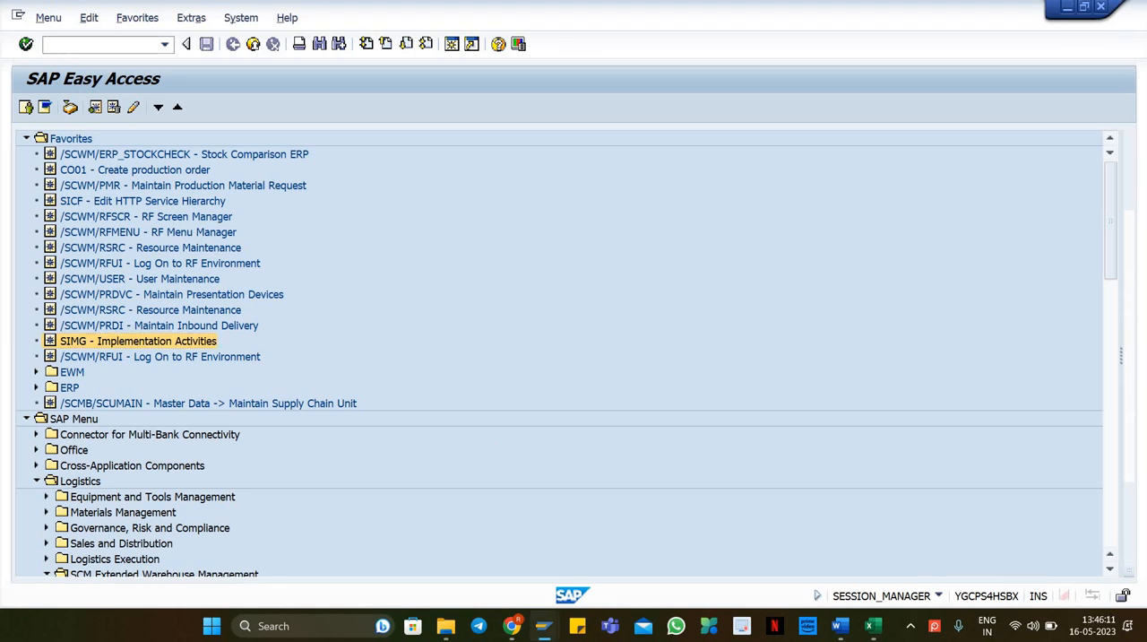
text(/noxm)
key(Return)
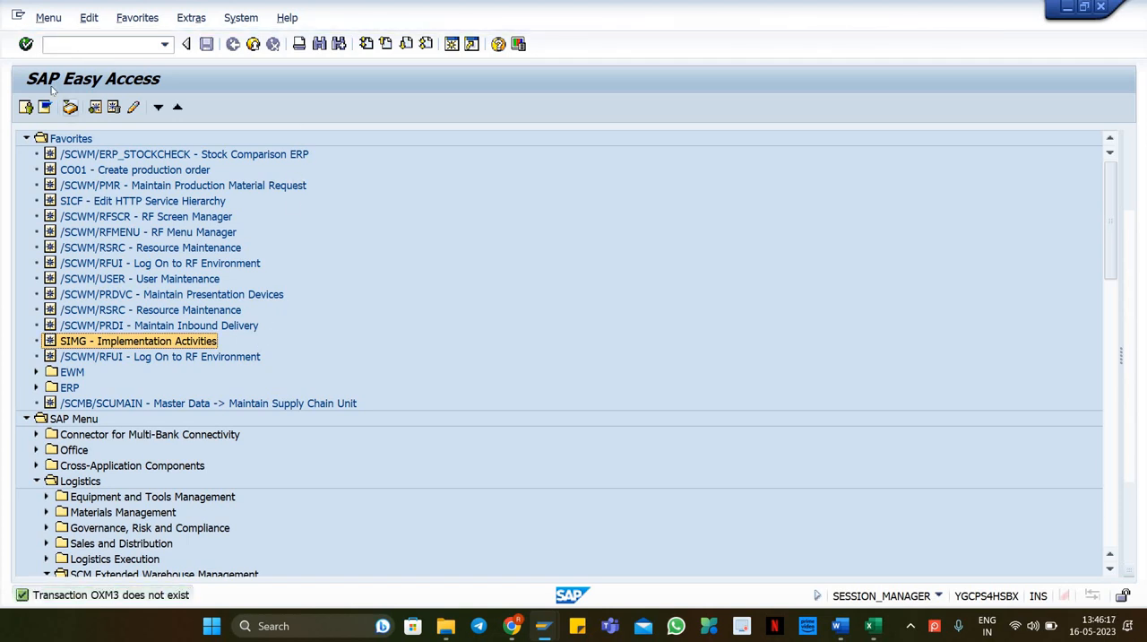
Step: Open transaction OMX1 and position the material ledger activation list at valuation area PL18
click(82, 49)
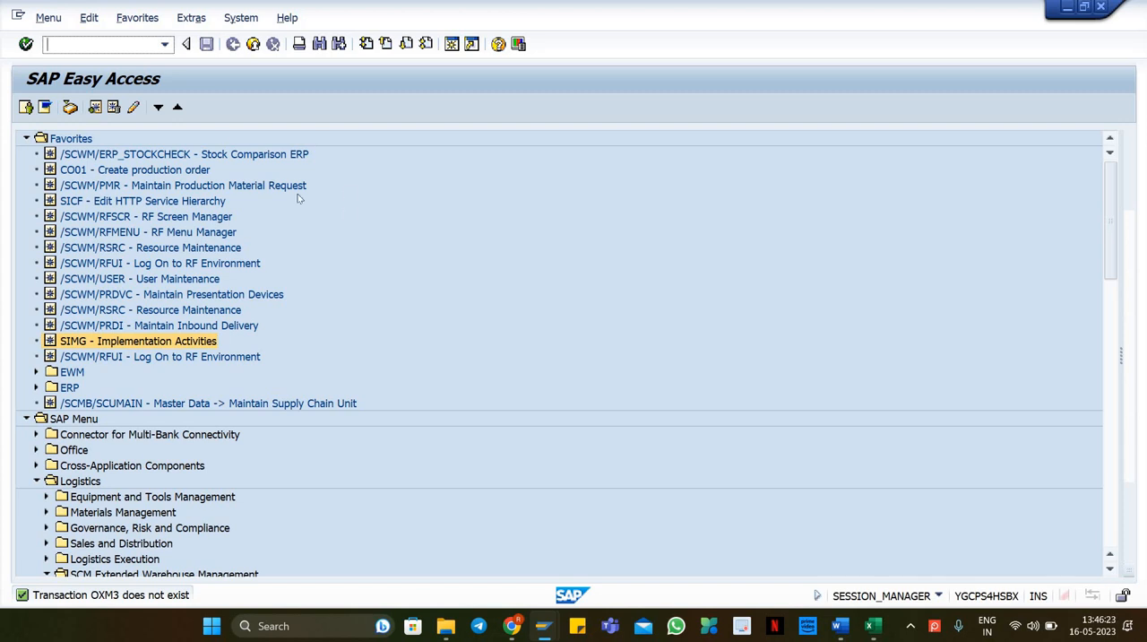
text(/nomx1)
key(Return)
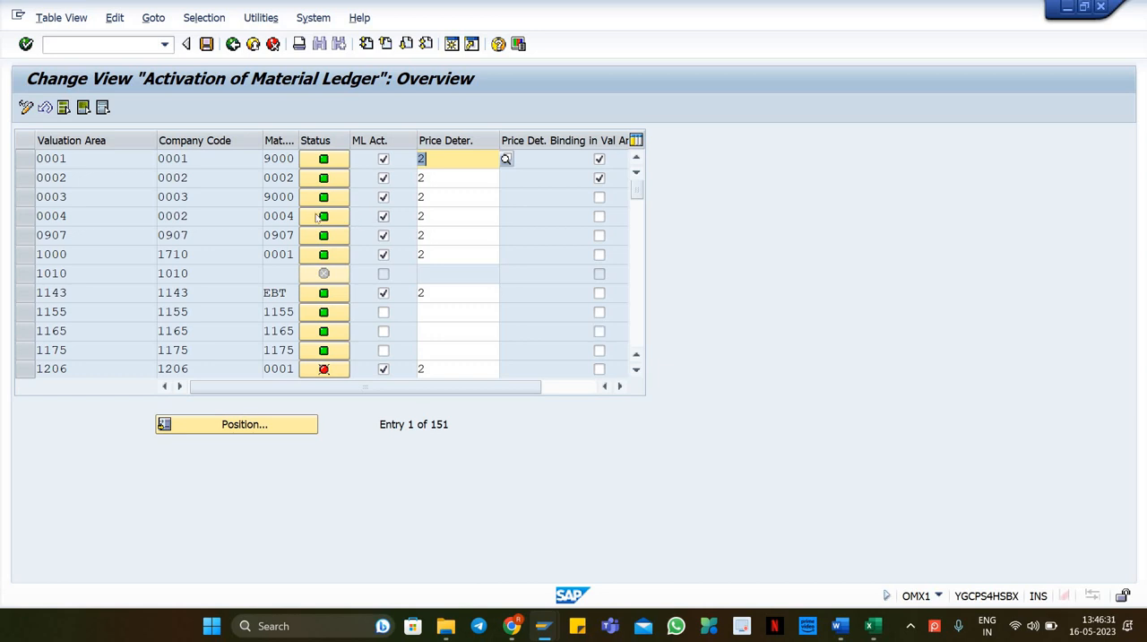
click(58, 158)
click(236, 424)
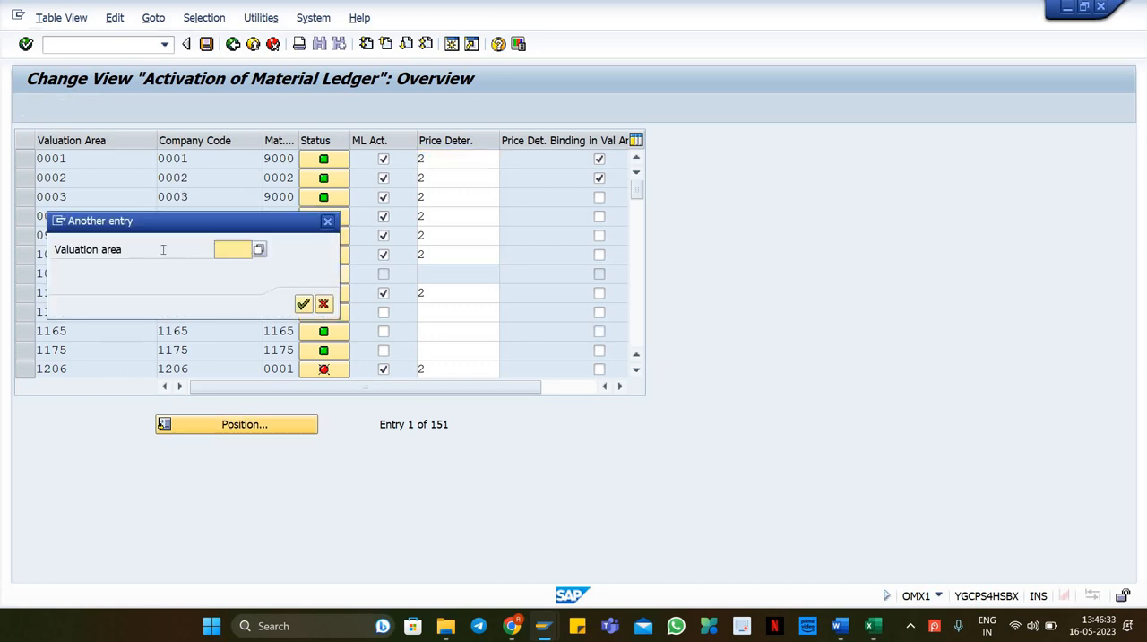
text(pl18)
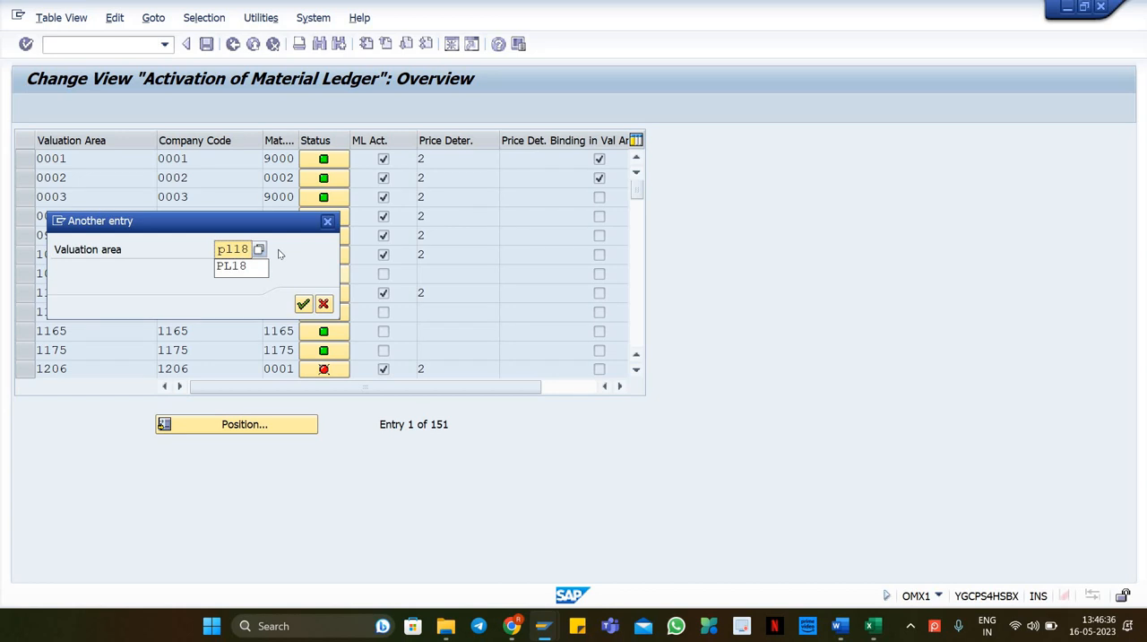
key(Return)
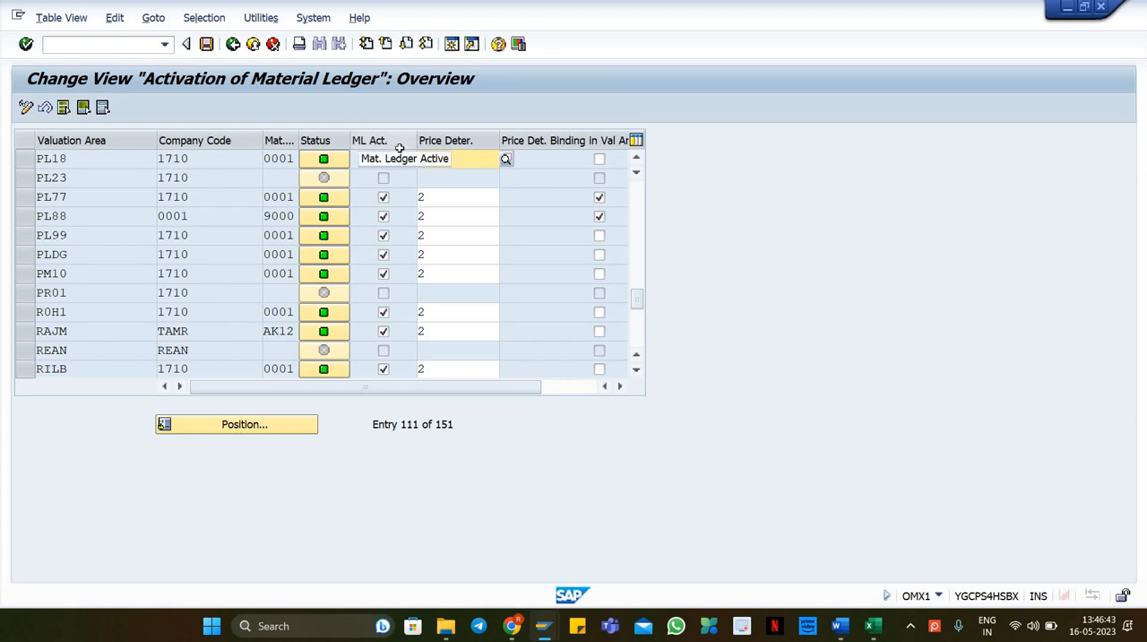
Step: Set the price determination for valuation area PL18 to 2 and leave the screen
text(2)
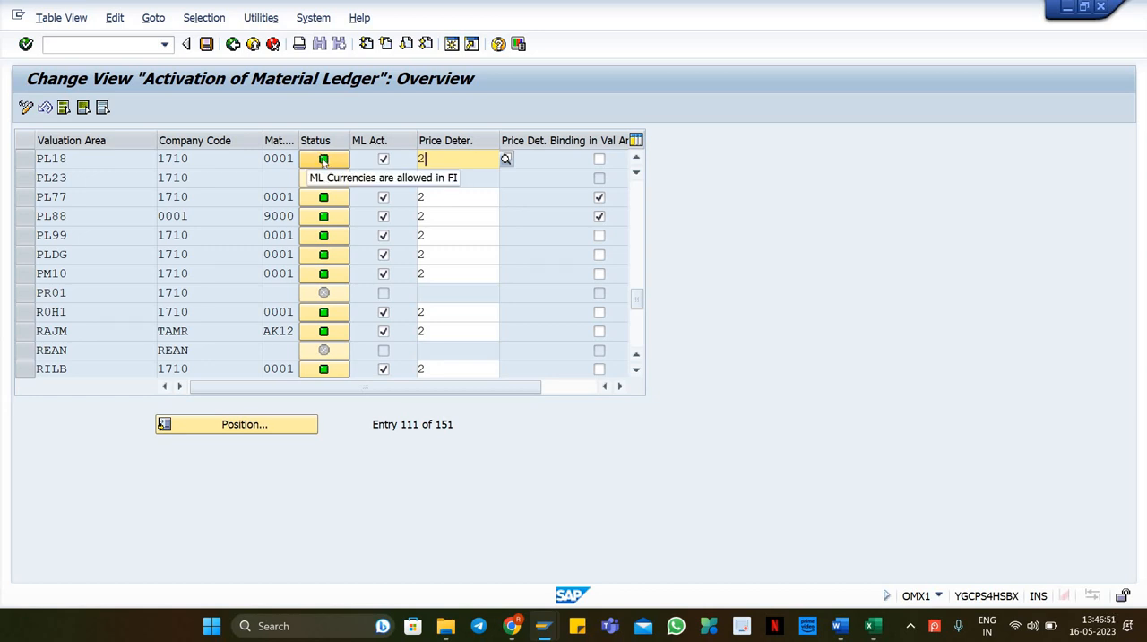
click(233, 45)
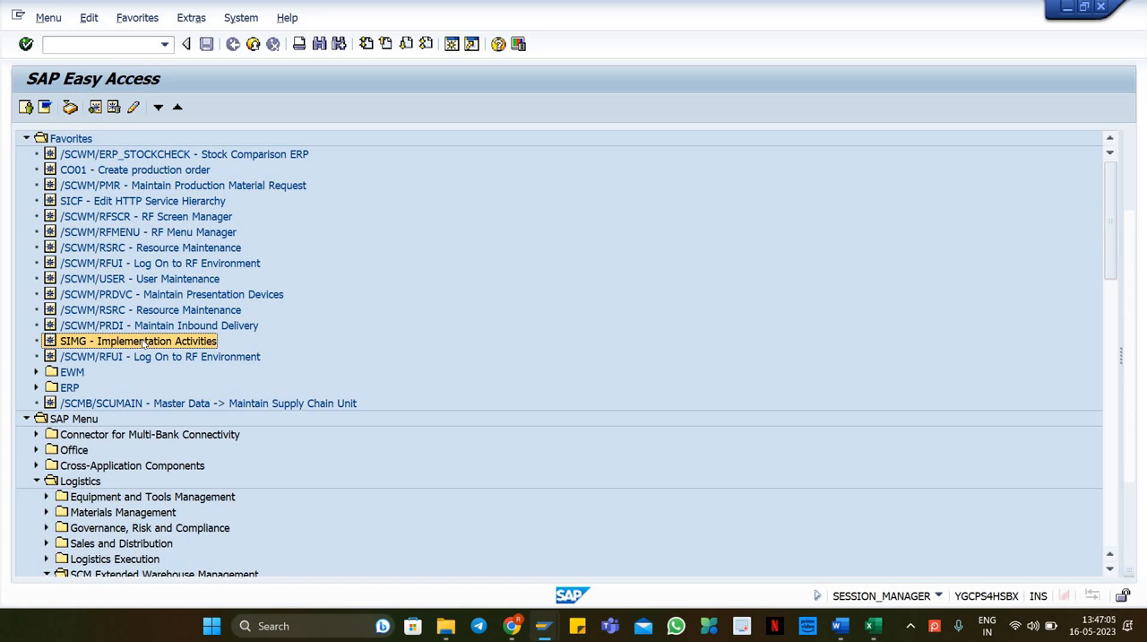
Step: Open transaction CKMSTART for plant PL18 and clear the Test Run option
click(72, 43)
text(/nc)
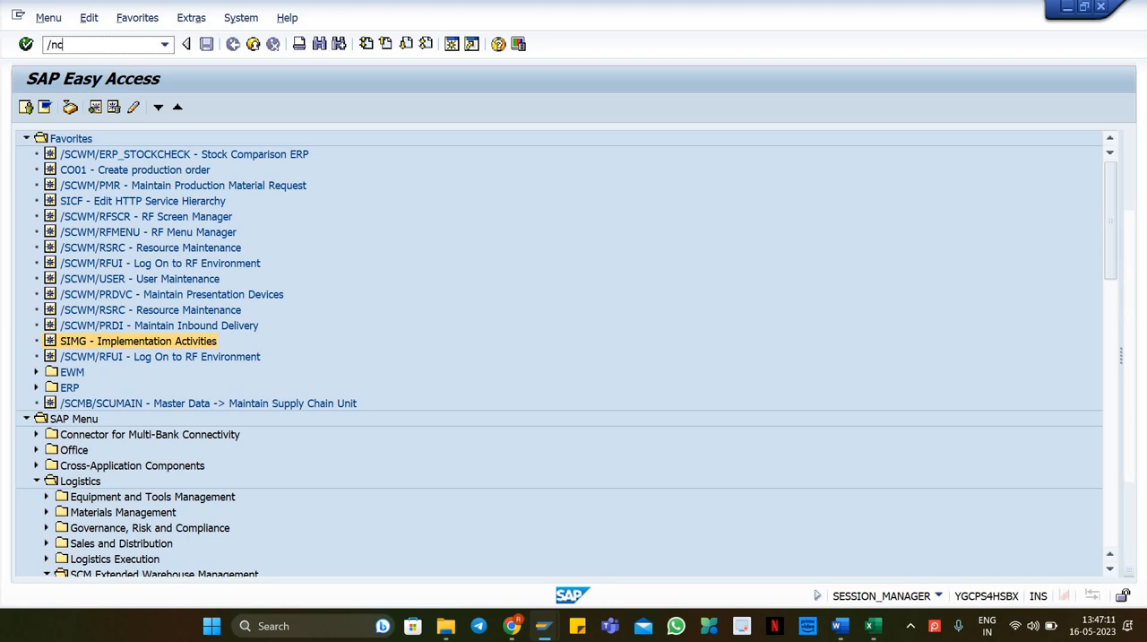
text(kmstart)
key(Return)
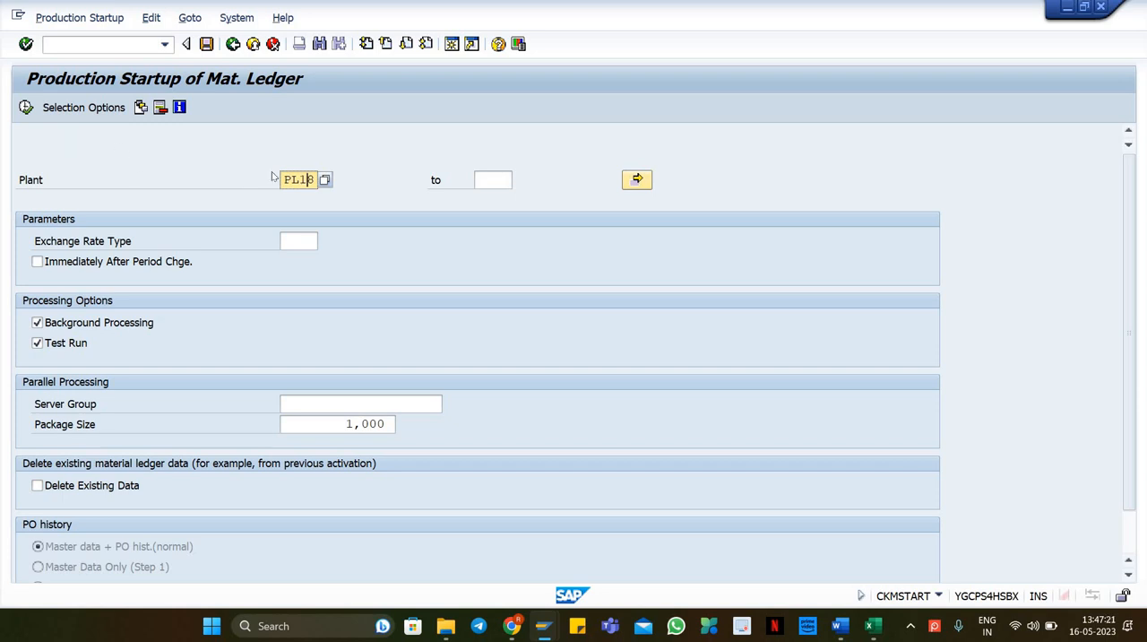
click(48, 344)
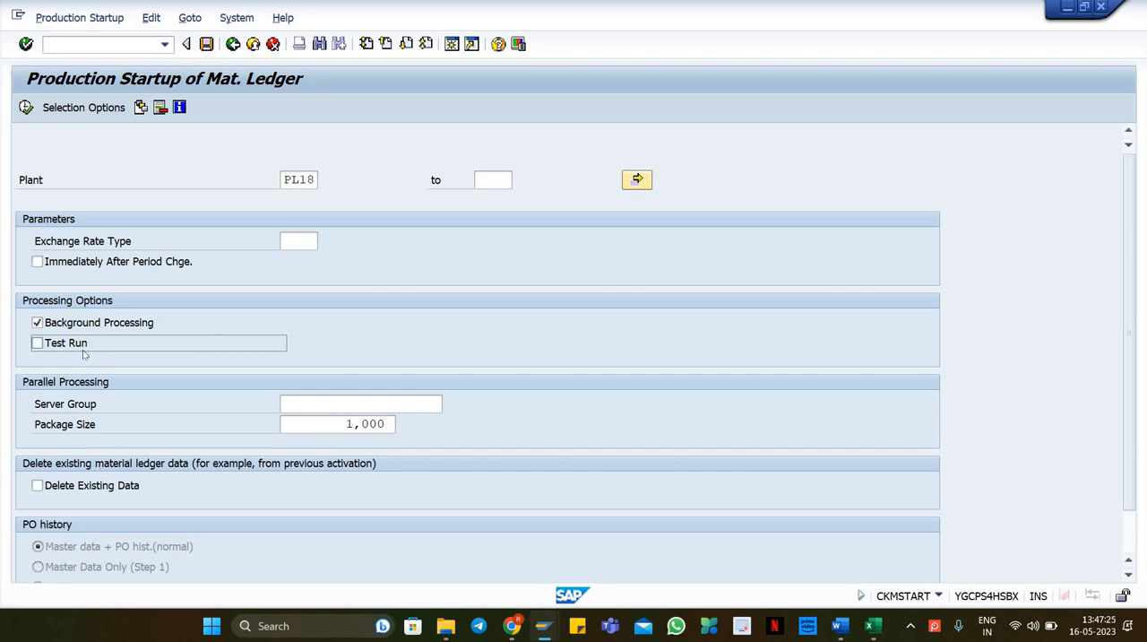
Step: Run the production startup as a background job starting immediately, without changing print parameters
scroll(97, 388, down, 1)
scroll(97, 388, down, 2)
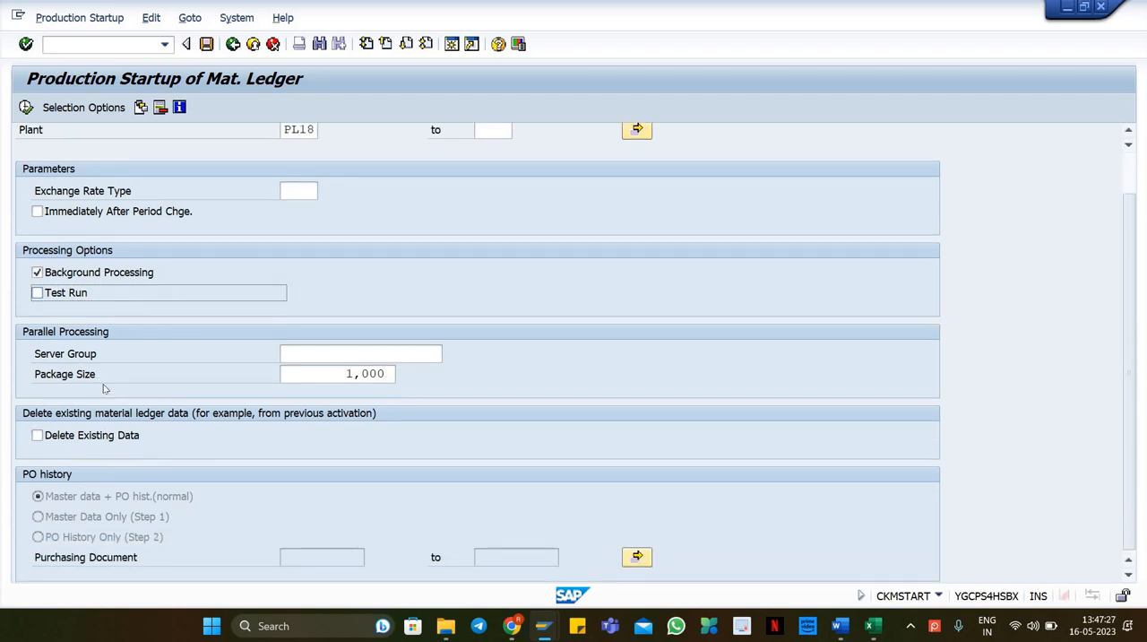
scroll(101, 393, up, 2)
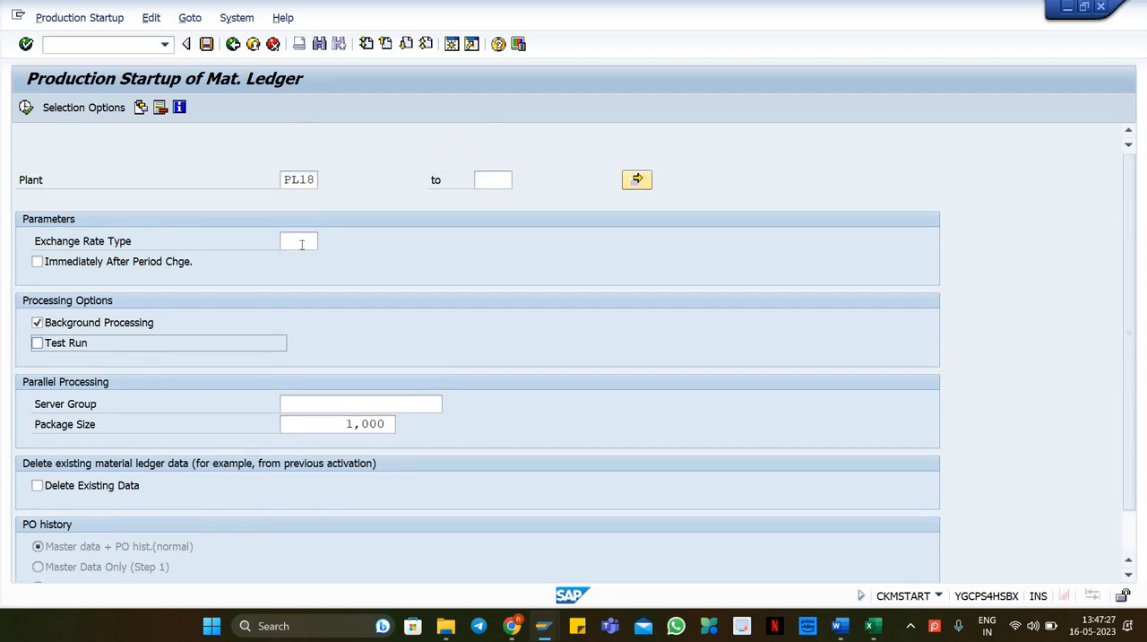
click(26, 107)
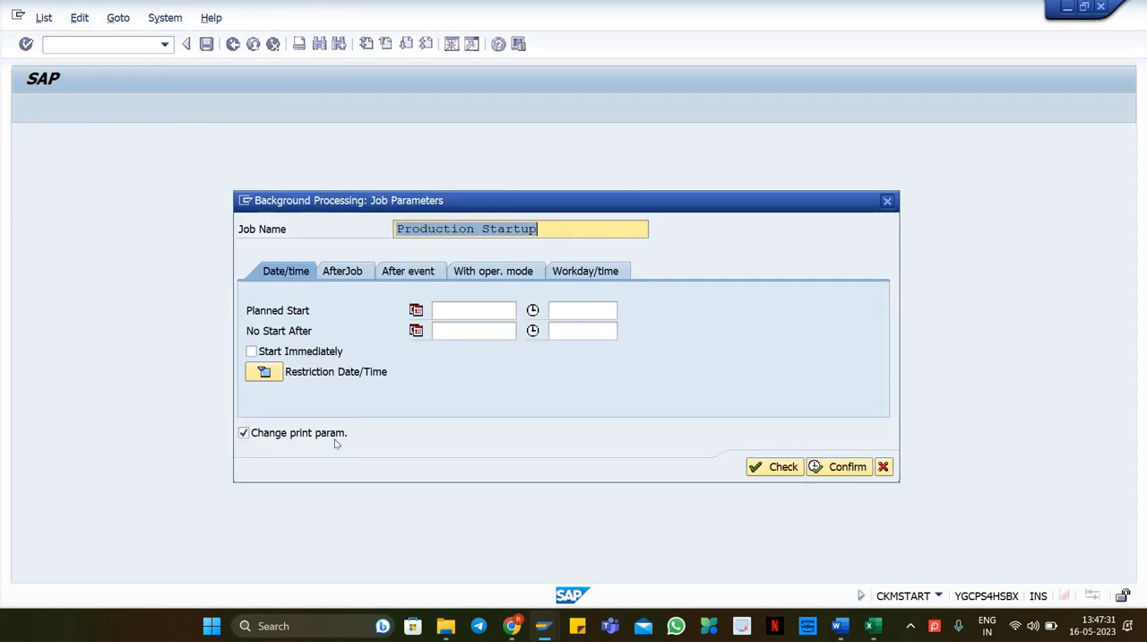
click(303, 353)
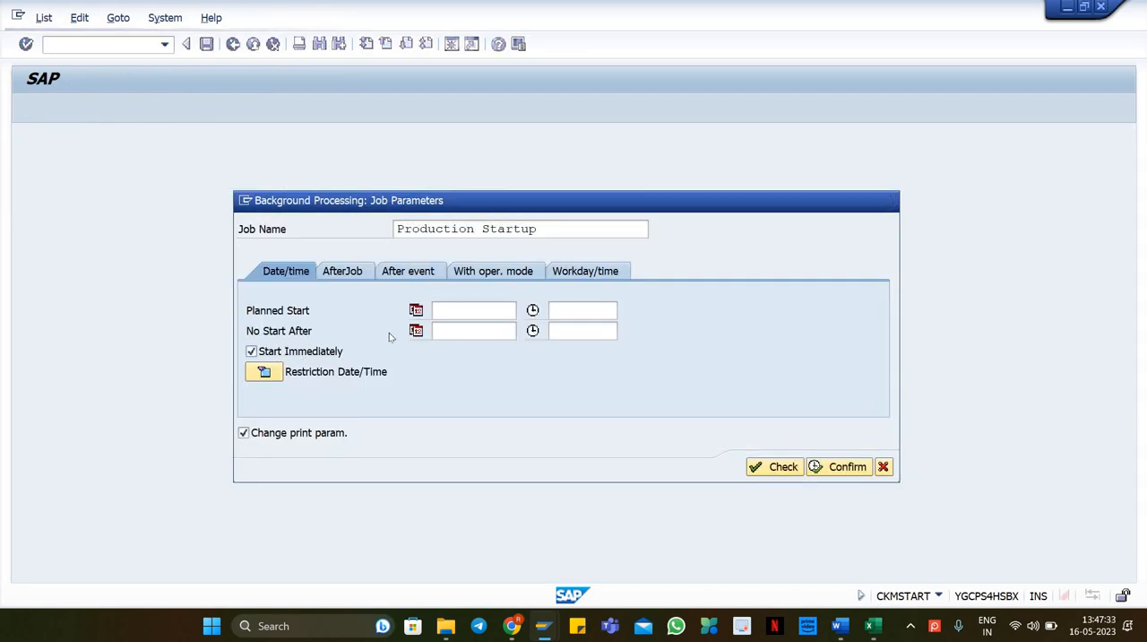
click(315, 434)
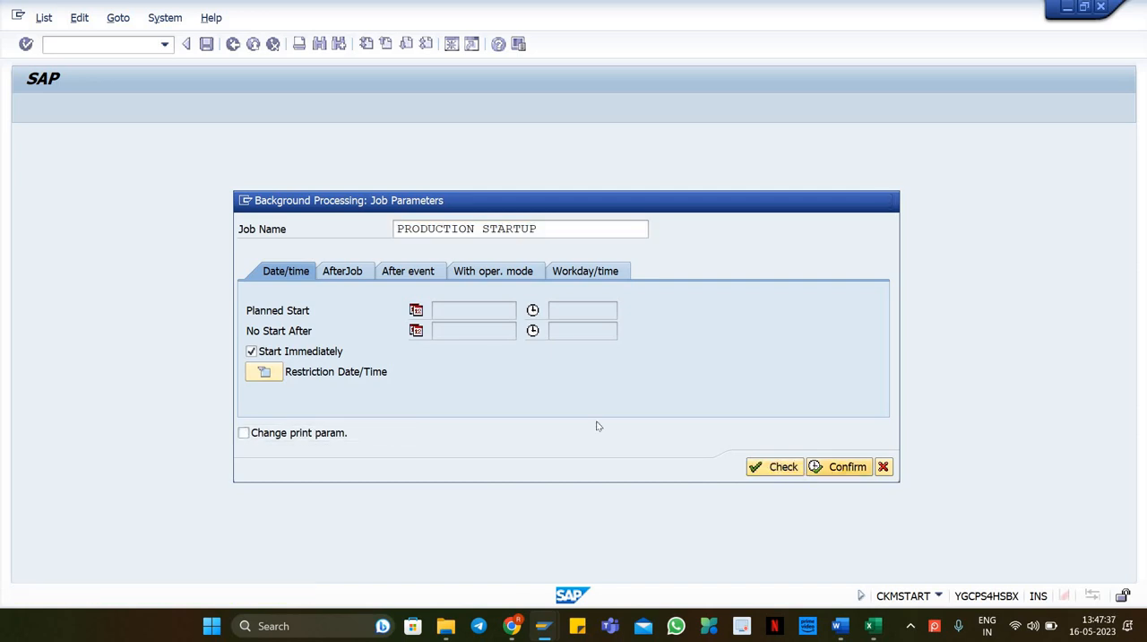
key(Return)
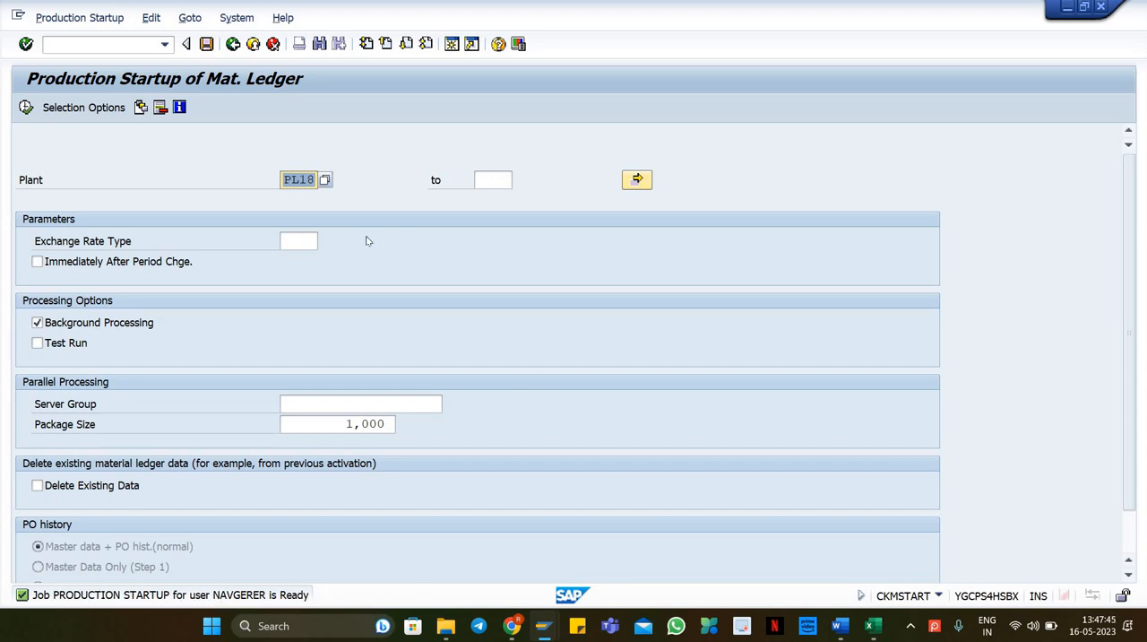
Step: Check the BP(Customer) and BP(Vendor) topics in the training document and return to SAP
click(84, 45)
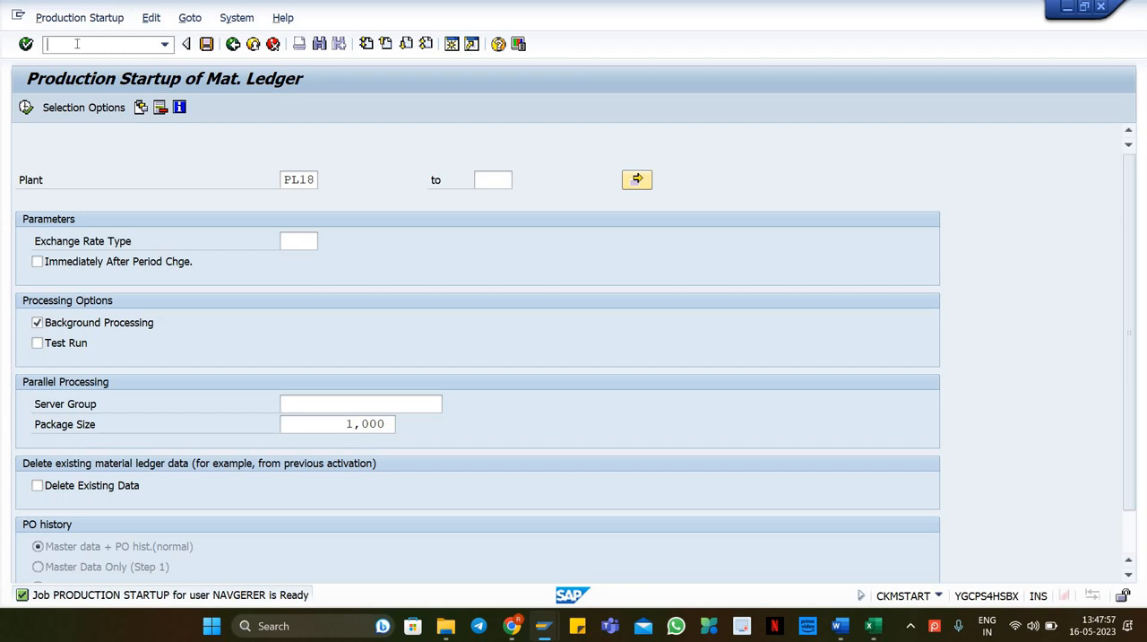
click(839, 626)
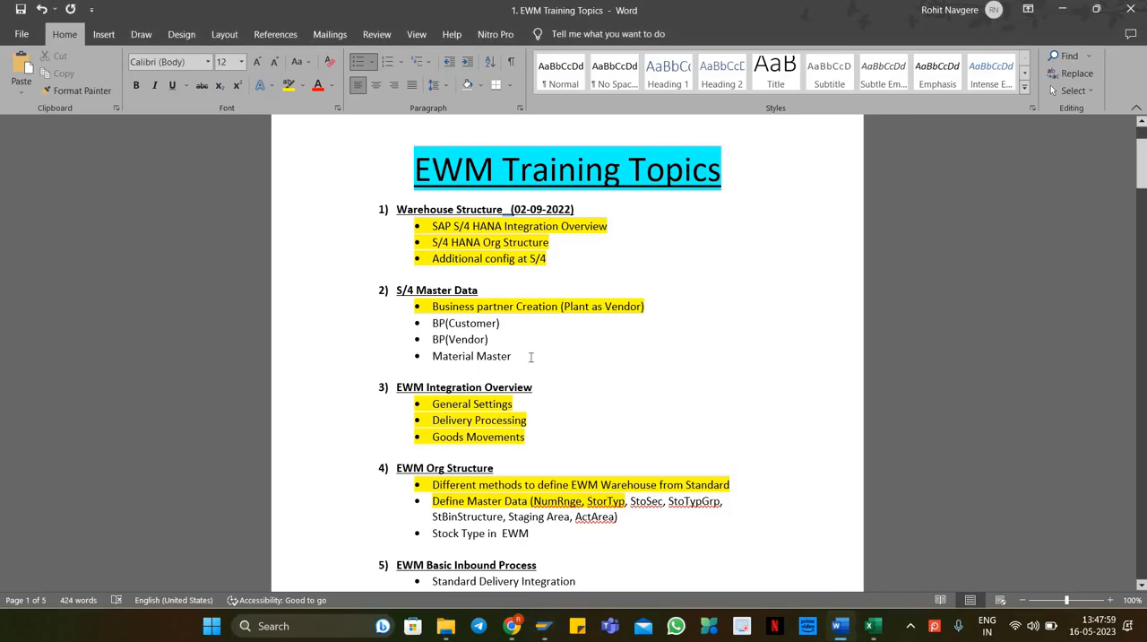
drag(509, 344, 429, 320)
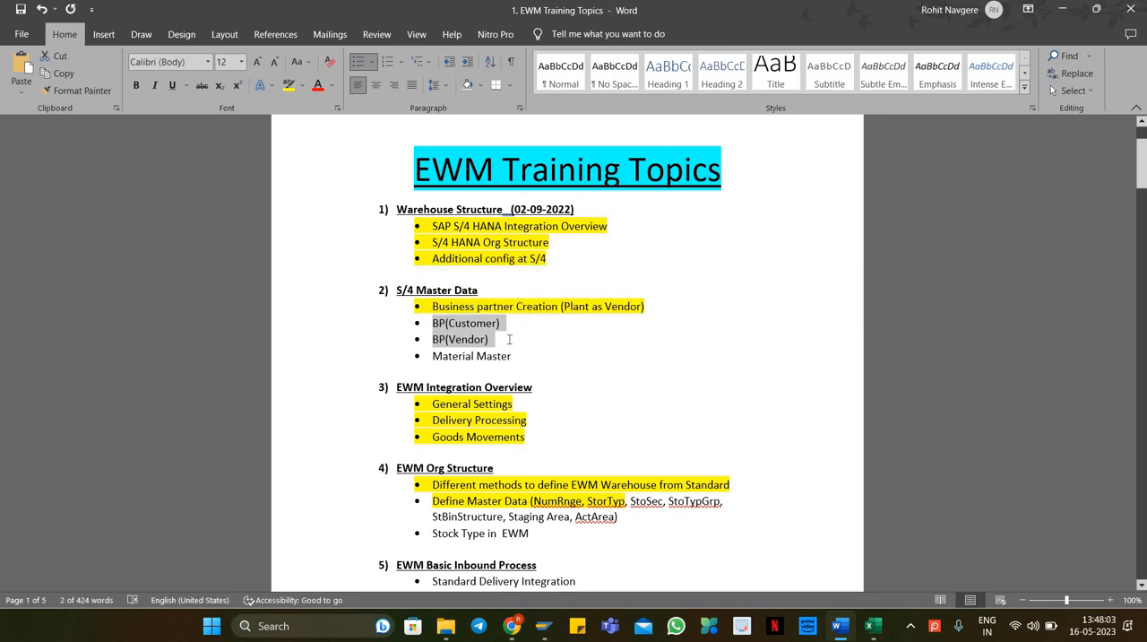
drag(507, 341, 427, 322)
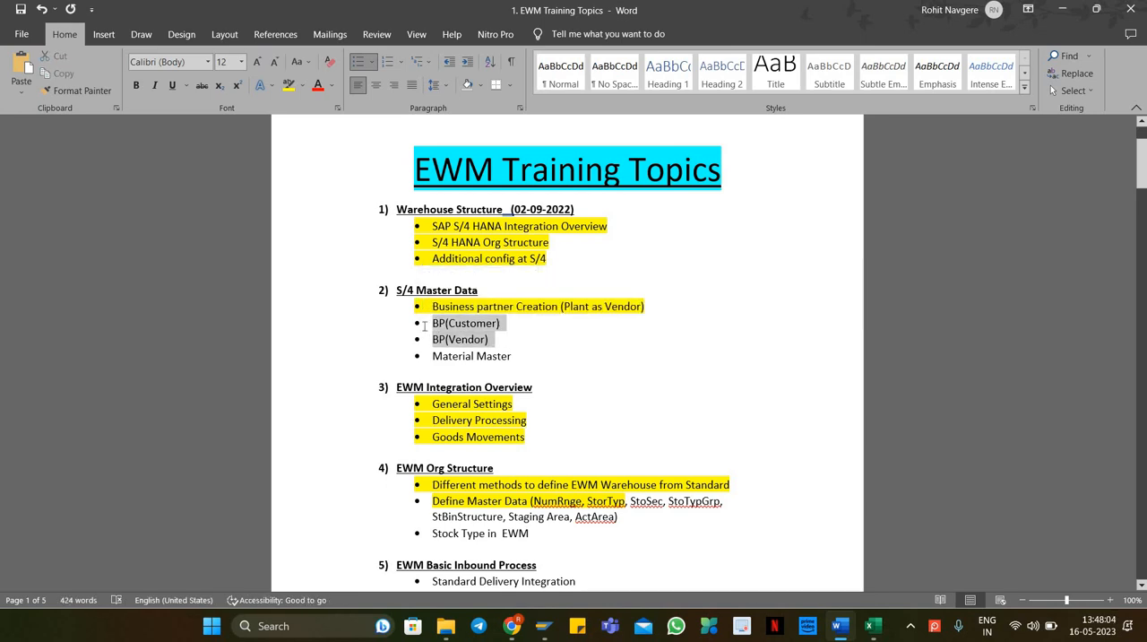
click(520, 349)
key(alt+Tab)
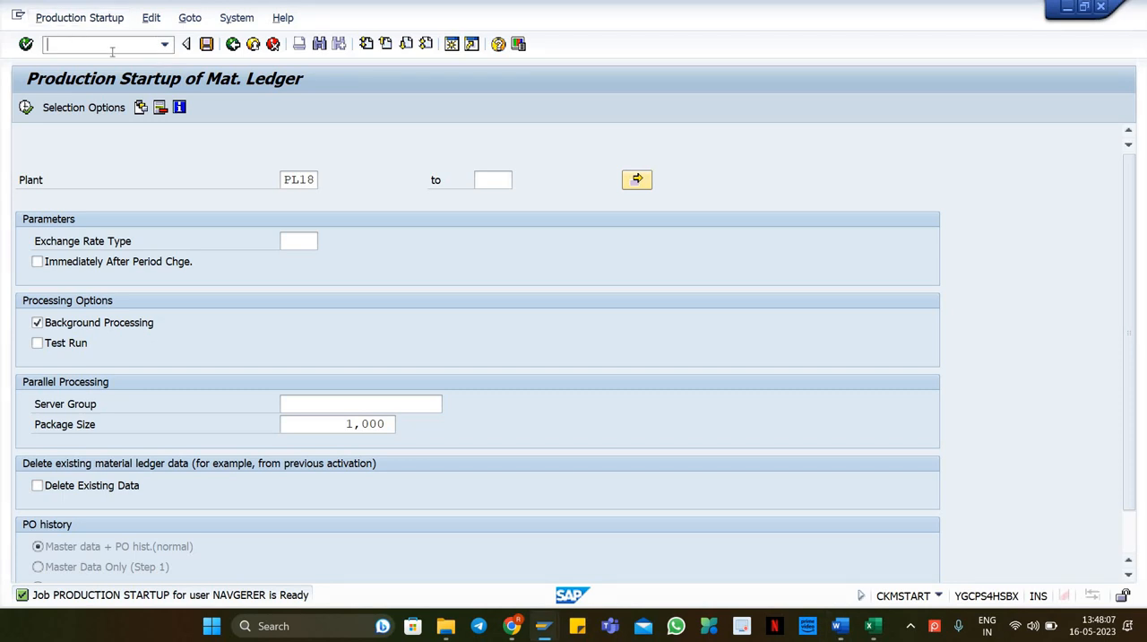
Step: Open transaction BP to create a business partner organization
text(/nbp)
key(Return)
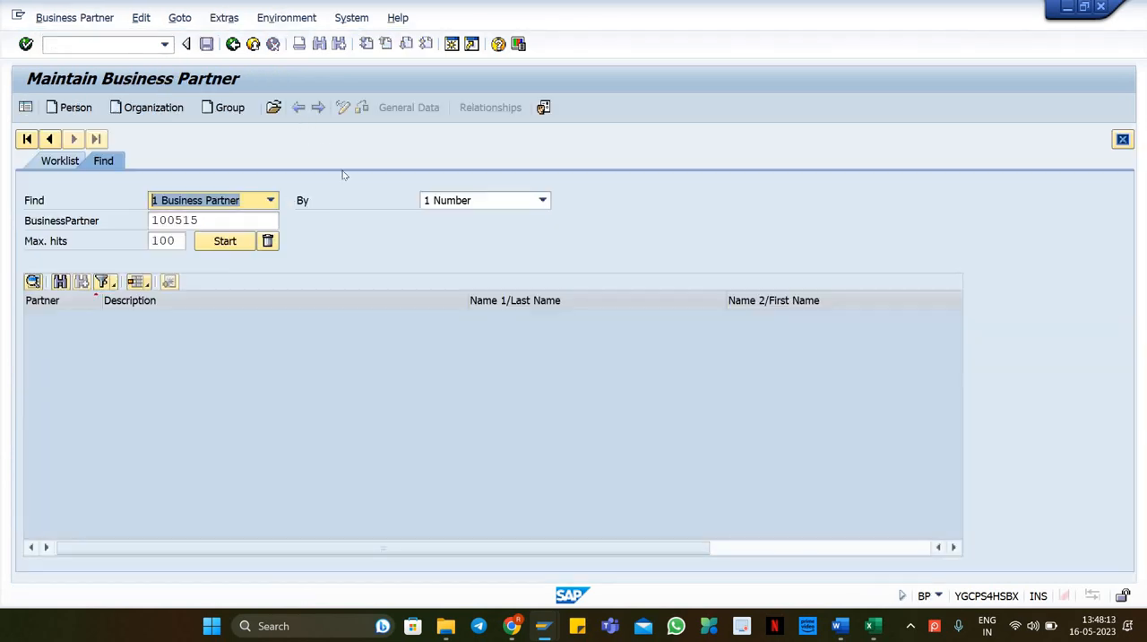
click(160, 107)
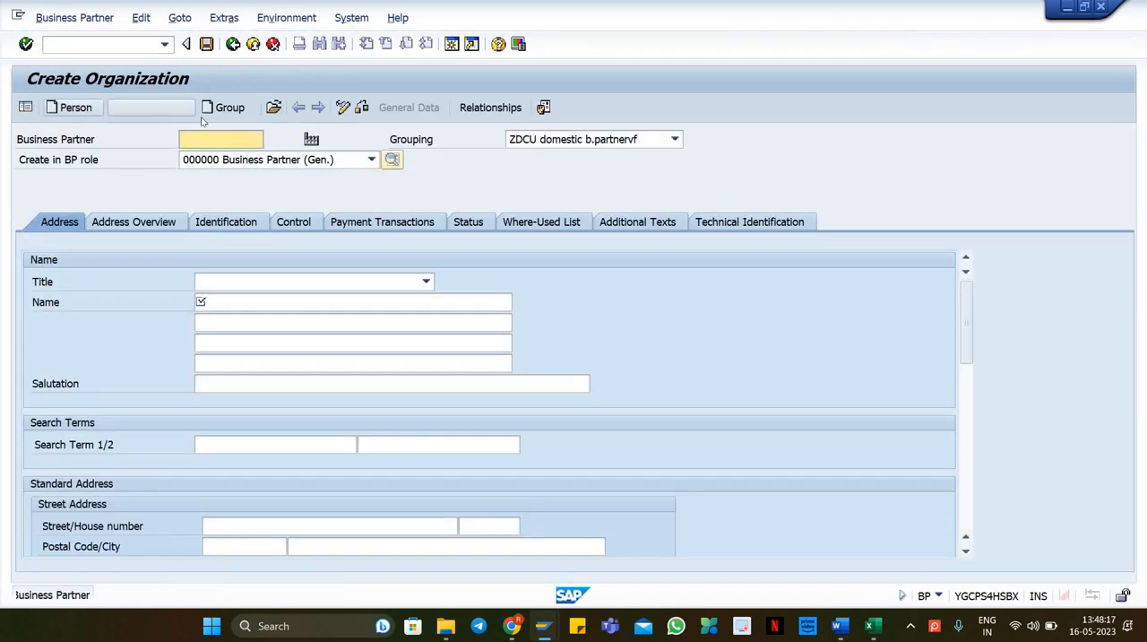
Step: Try to switch the BP role to FLCU00 Customer (Fin.Accounting) and cancel the role-change prompt
click(273, 161)
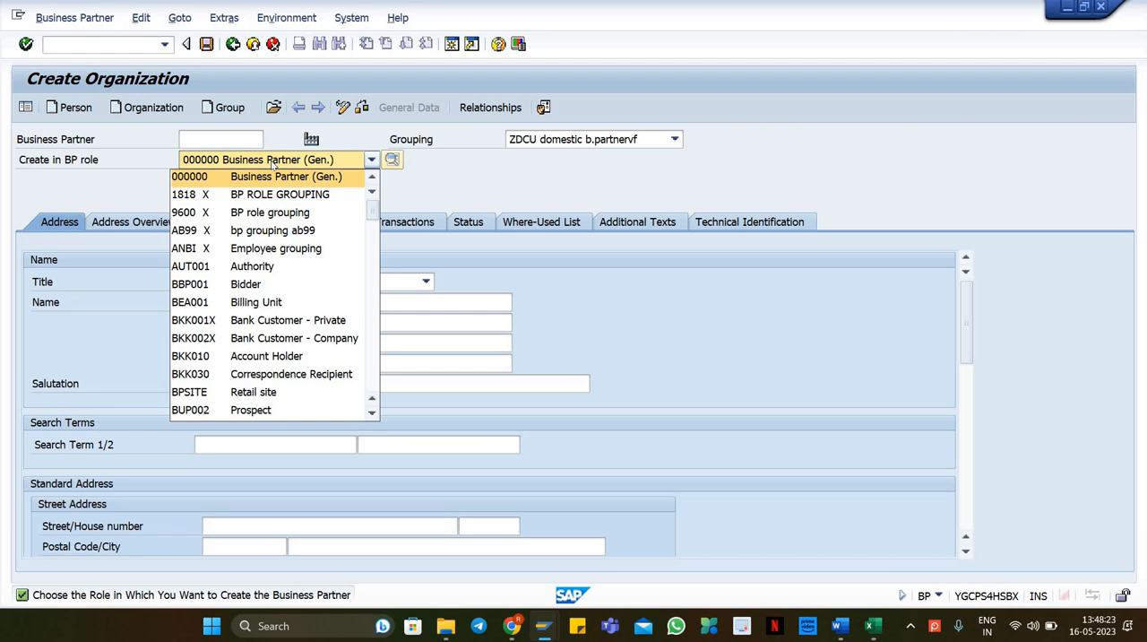
click(274, 161)
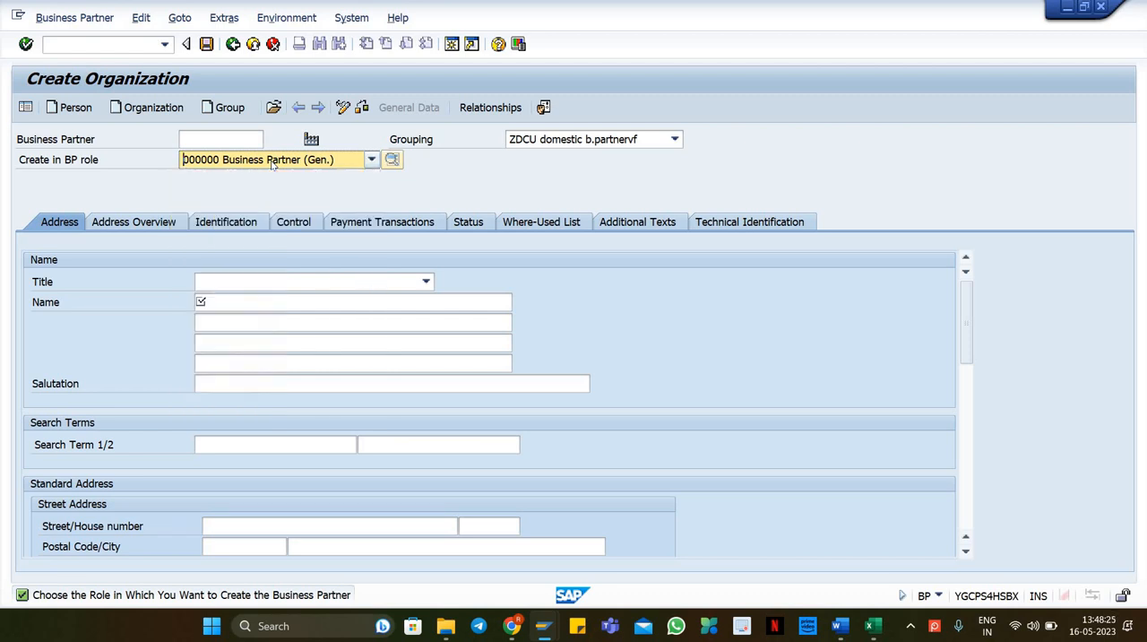
key(alt+Tab)
key(alt+Tab)
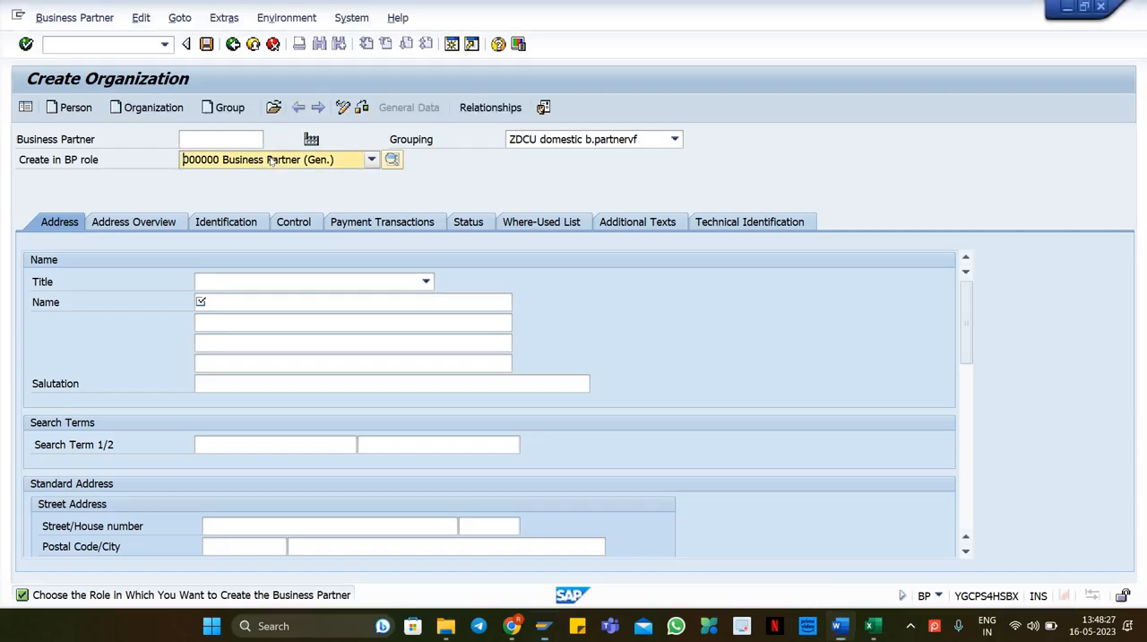
click(271, 162)
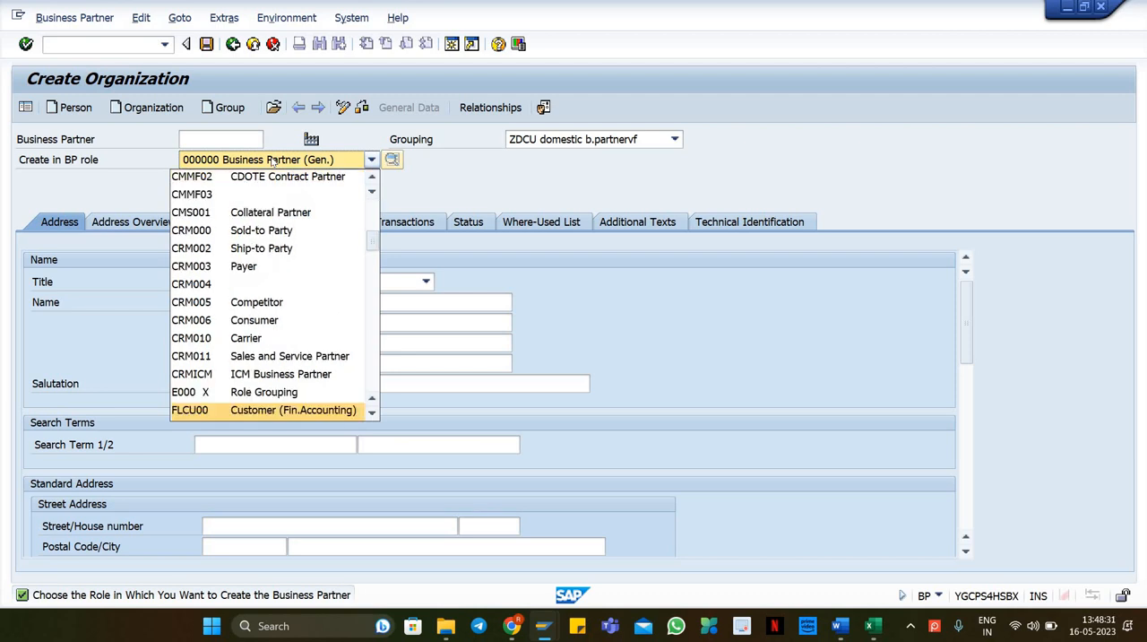
key(Down)
key(Up)
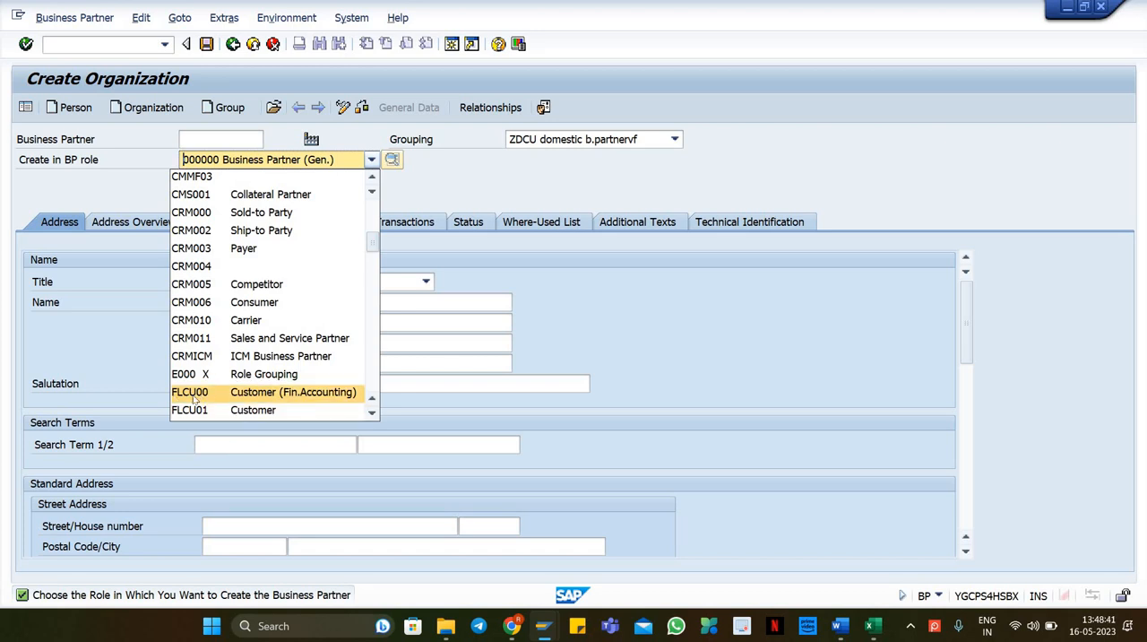
click(238, 394)
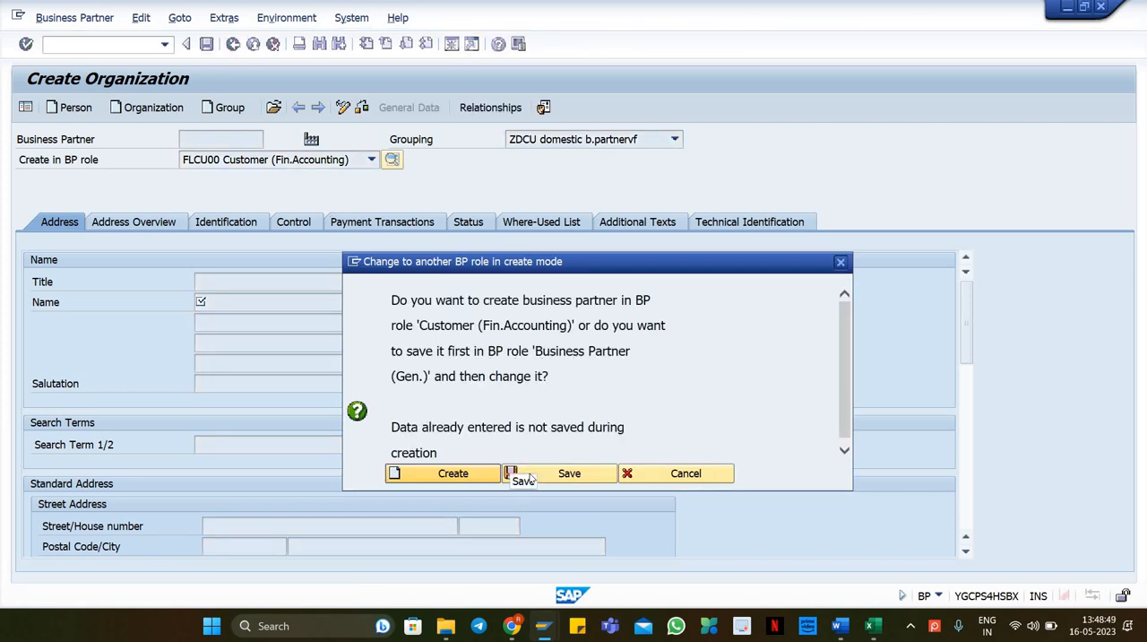
click(690, 477)
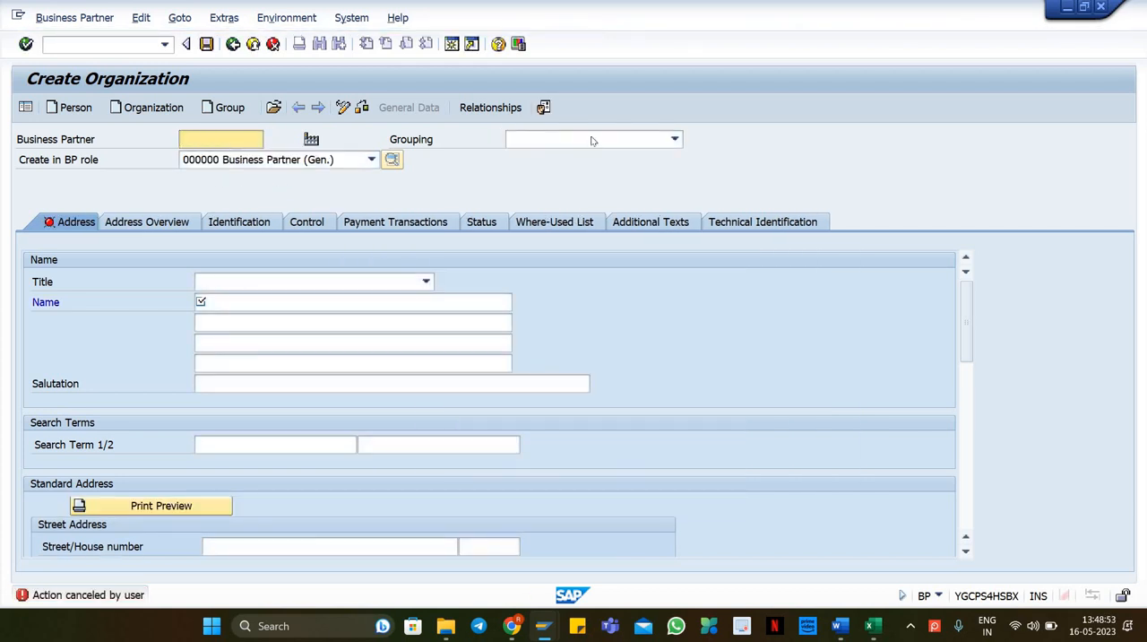
Step: Set the business partner grouping to ZDCU domestic b.partnervf
click(594, 142)
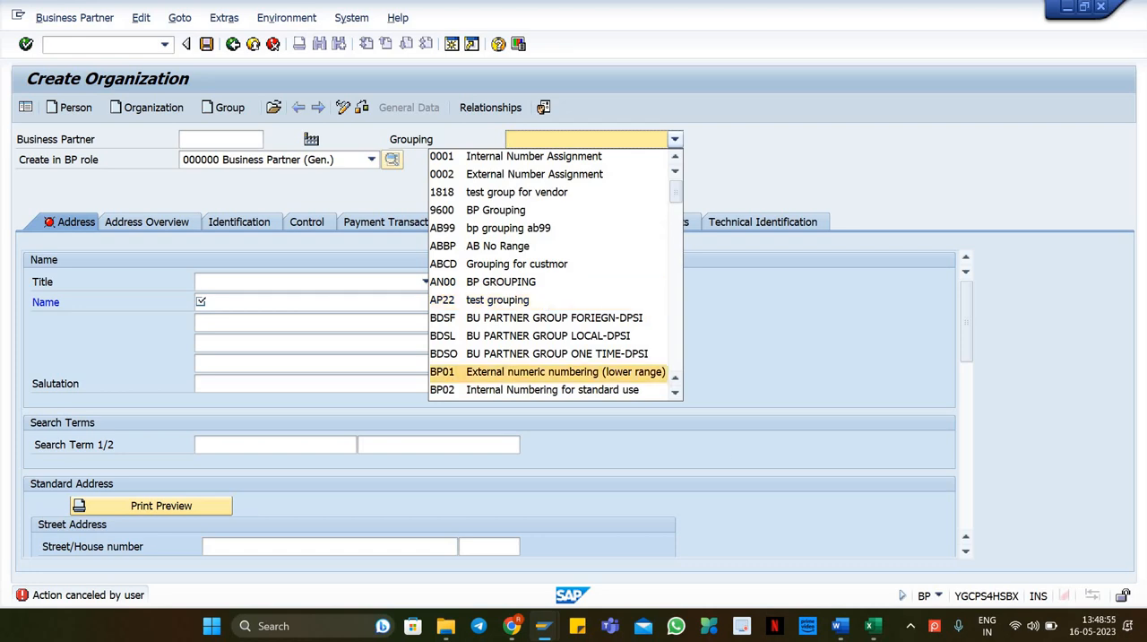
click(882, 630)
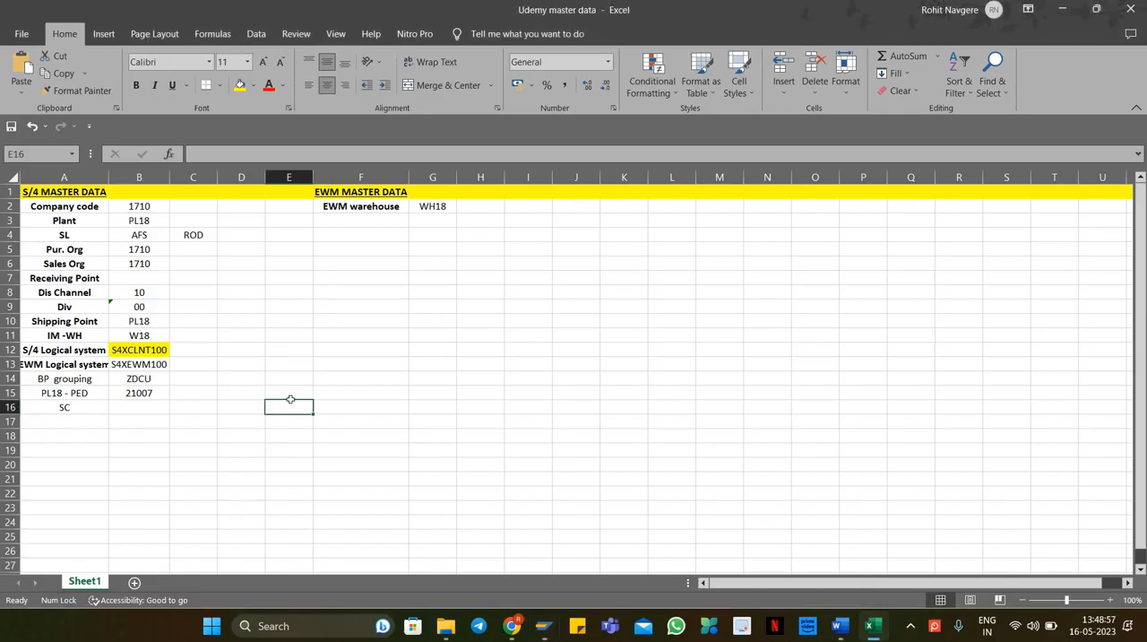
key(ctrl+c)
key(alt+Tab)
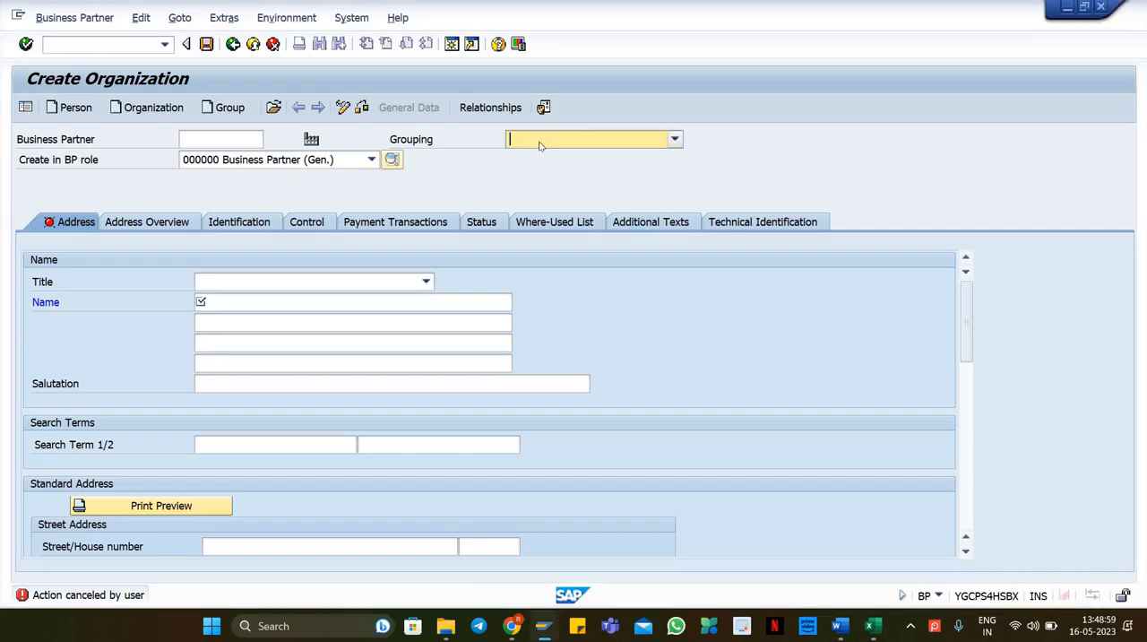
text(zd)
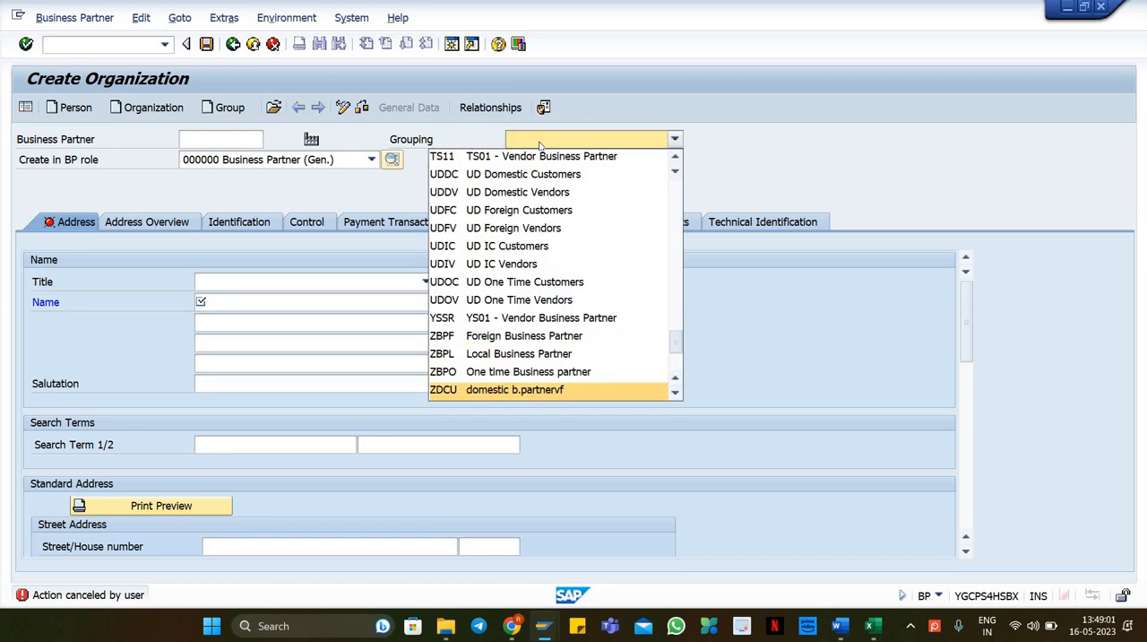
key(Return)
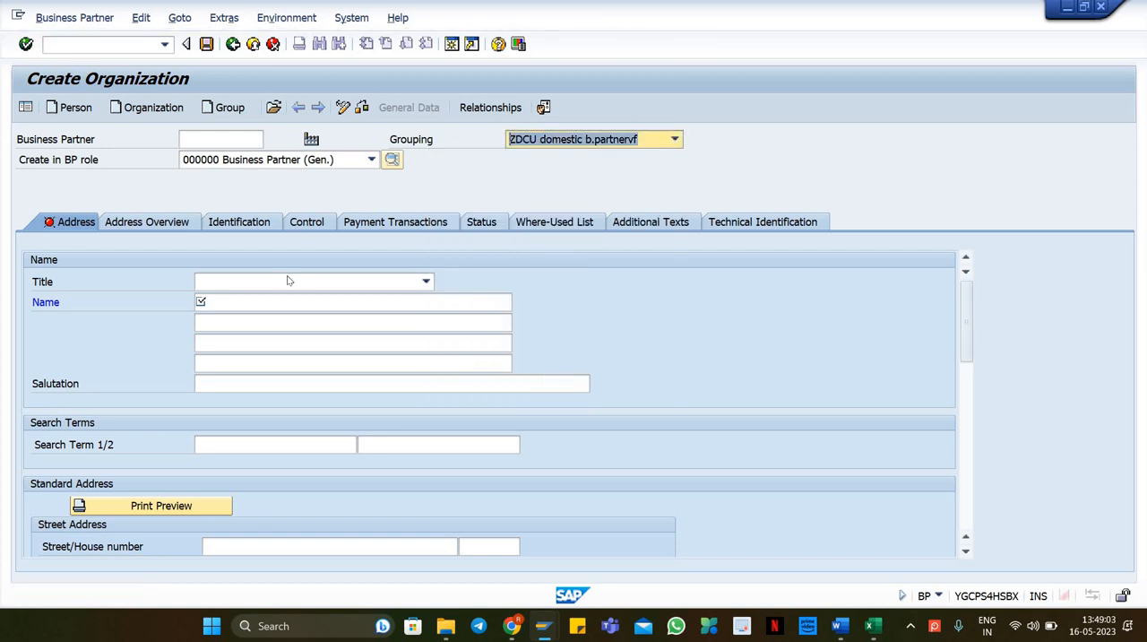
Step: Set the title to 0003 Company and the organization name to PL18 - CUSTOMER-01
click(287, 280)
click(243, 301)
click(243, 305)
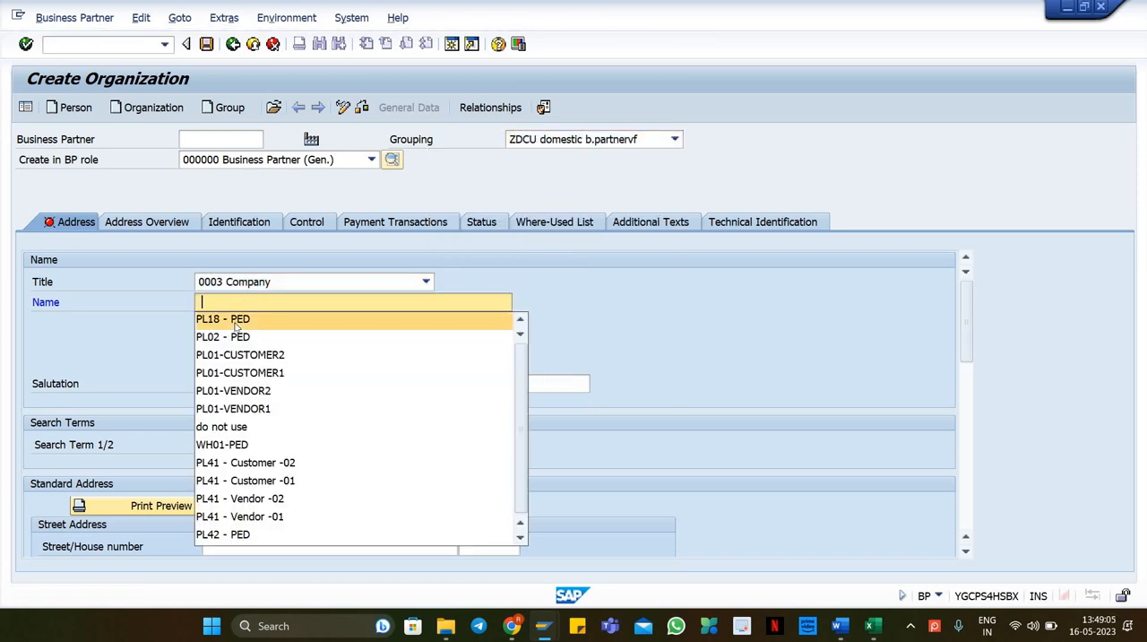
click(236, 322)
key(BackSpace)
key(BackSpace)
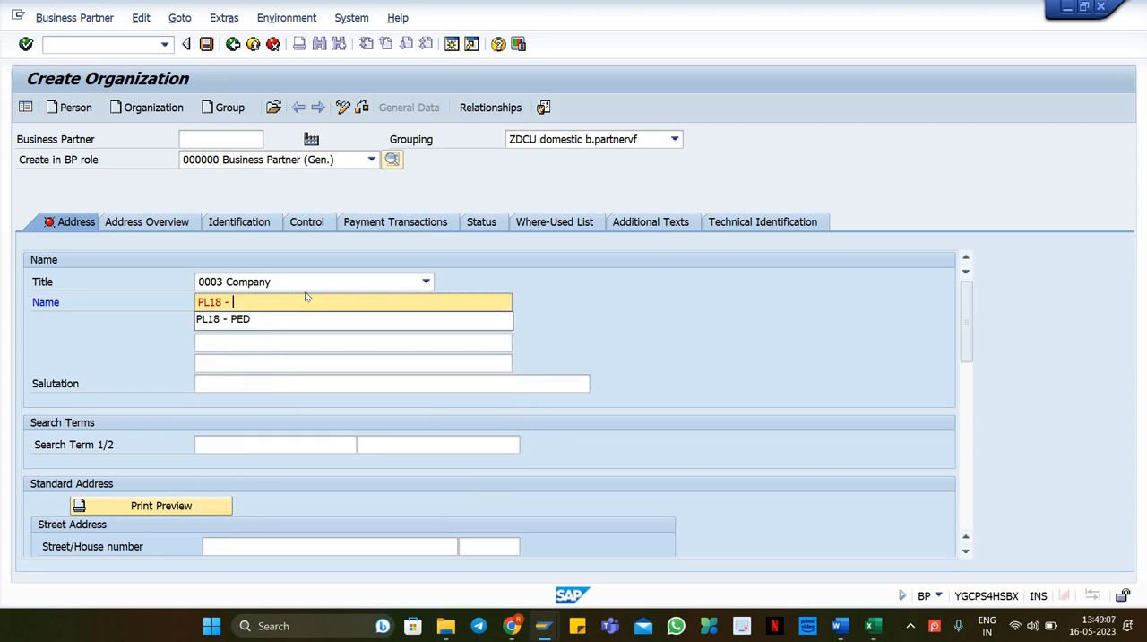
text(CUSTOMER-01)
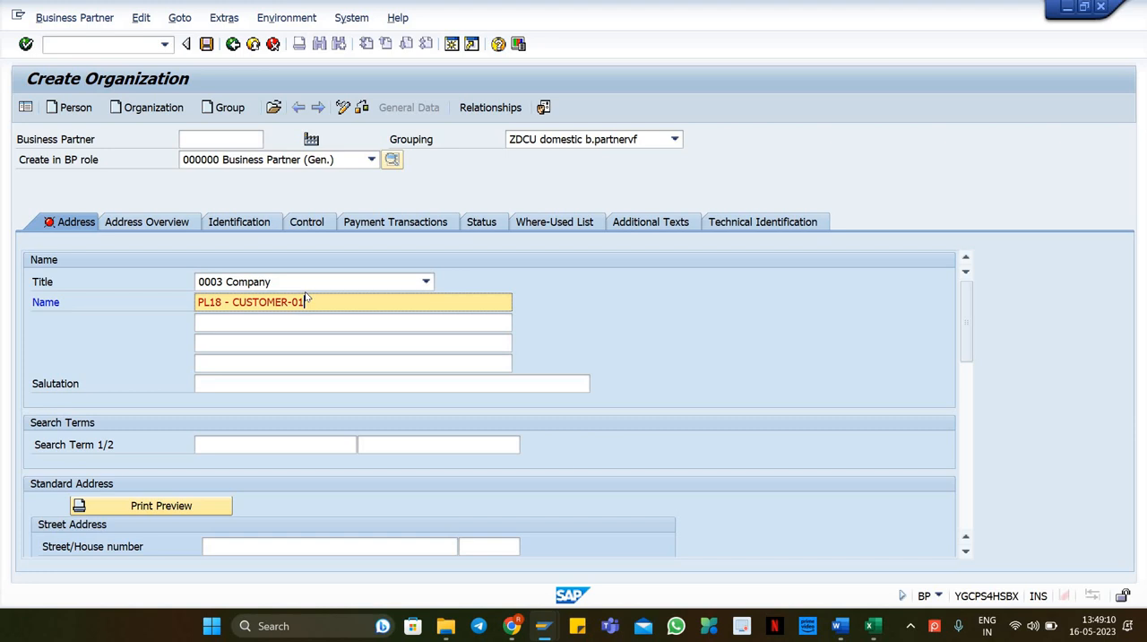
key(ctrl+a)
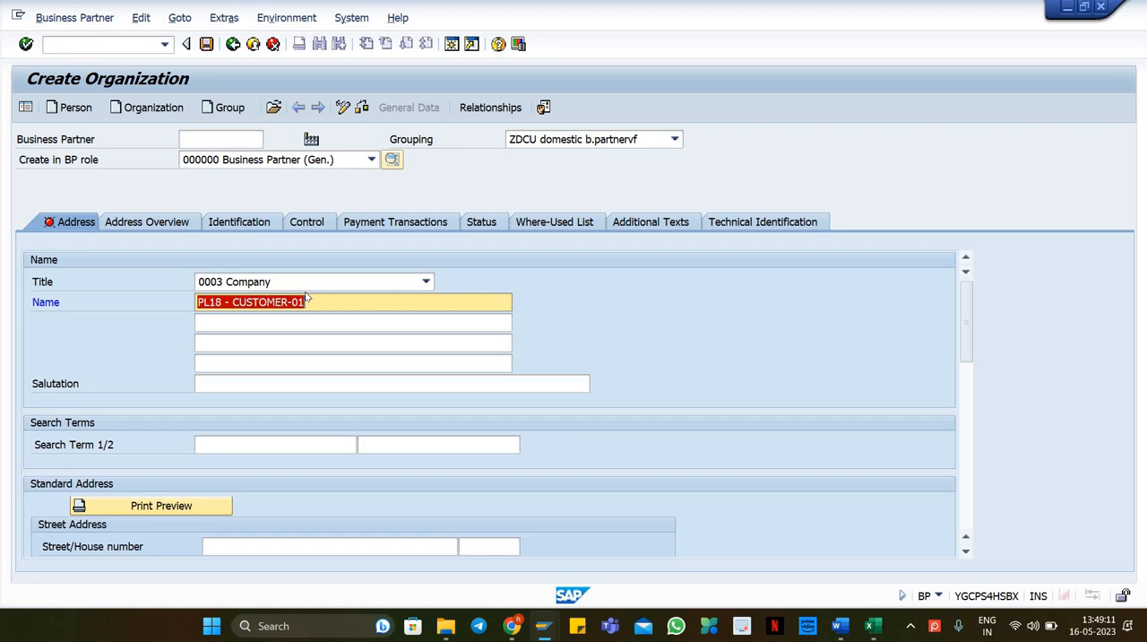
Step: Enter PL18 as both search terms
click(224, 444)
text(PL18)
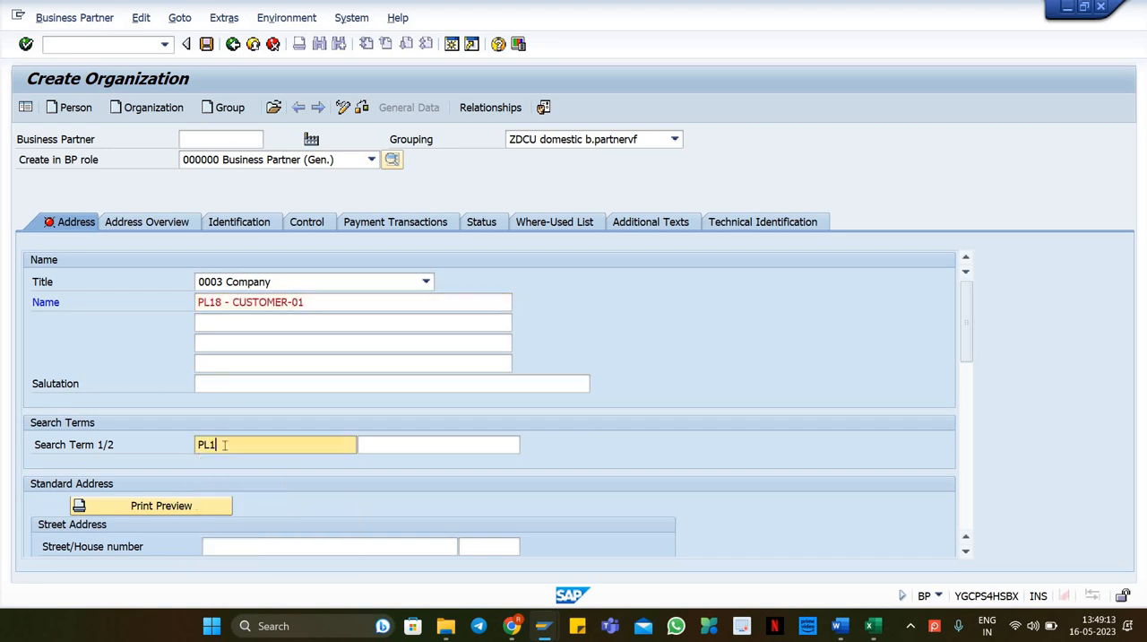
click(382, 448)
text(PL18)
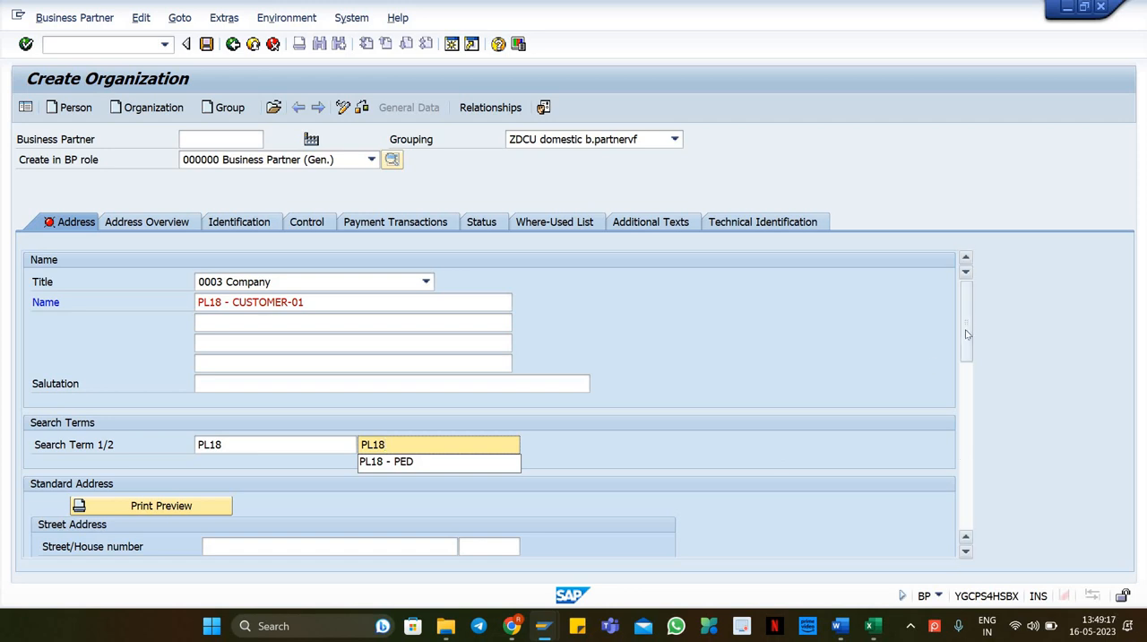
Step: Fill in the standard address with postal code 12345, city Munich, country de and region 01
drag(967, 335, 967, 374)
key(Tab)
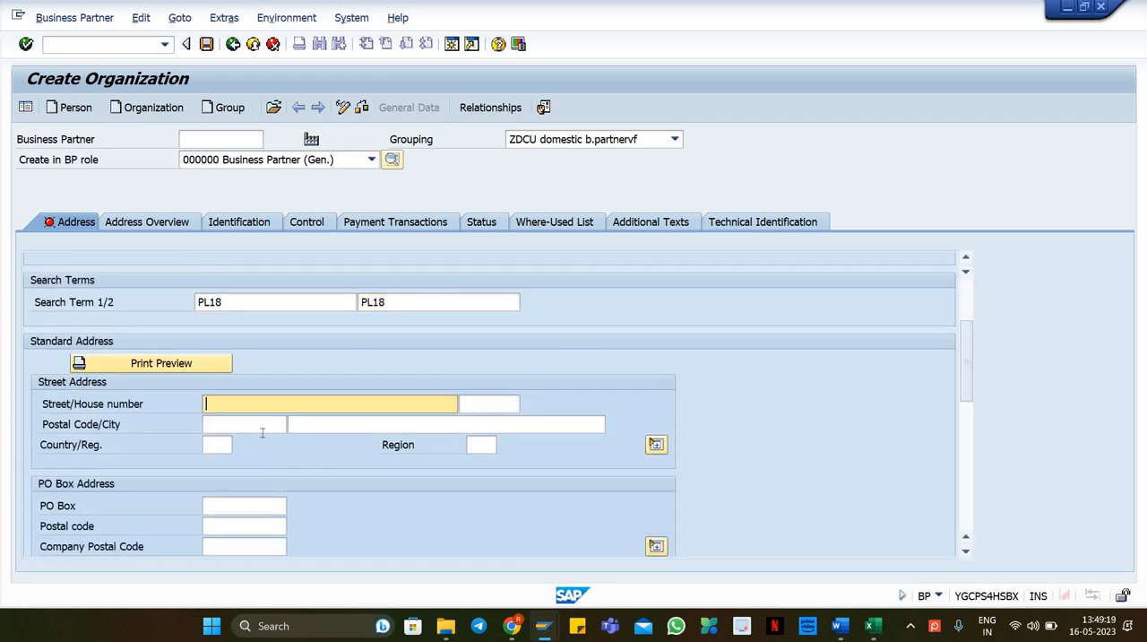
click(261, 426)
click(238, 440)
click(338, 427)
click(338, 440)
key(Tab)
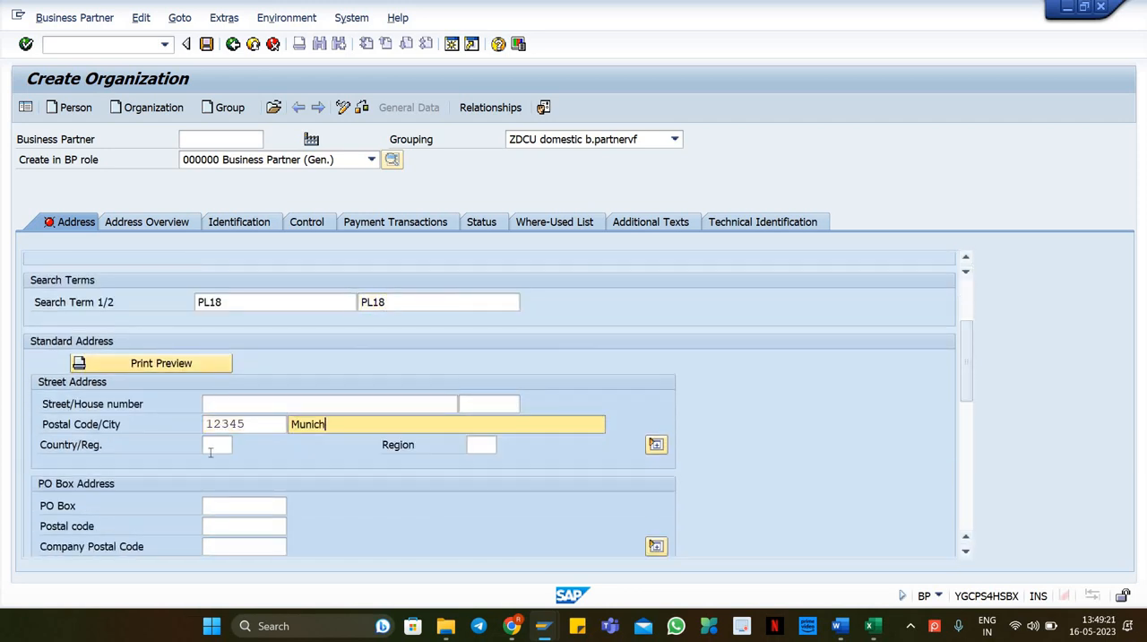
text(de)
key(Tab)
key(Down)
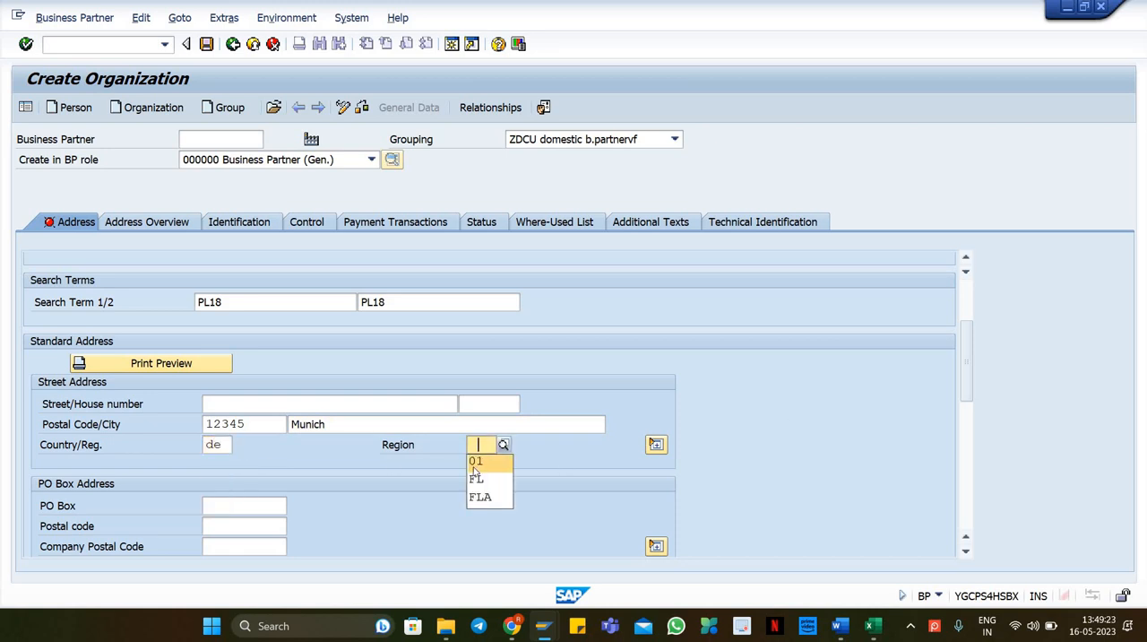
key(Return)
Step: Set the communication language to EN English and save the business partner
scroll(972, 403, down, 5)
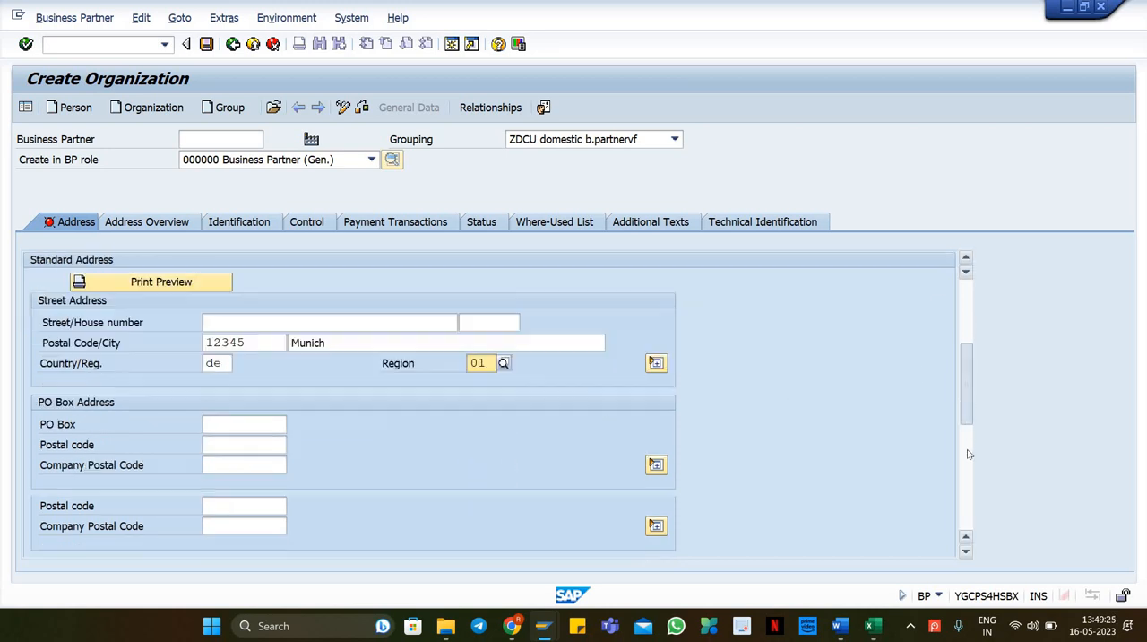
click(306, 320)
text(en)
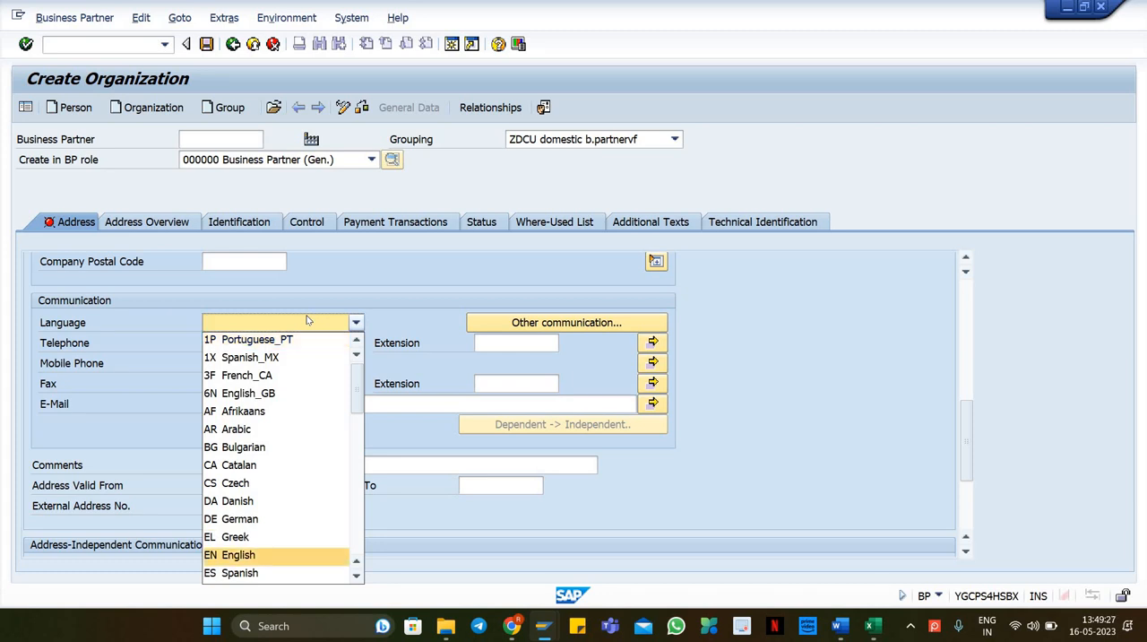
key(Return)
key(Return)
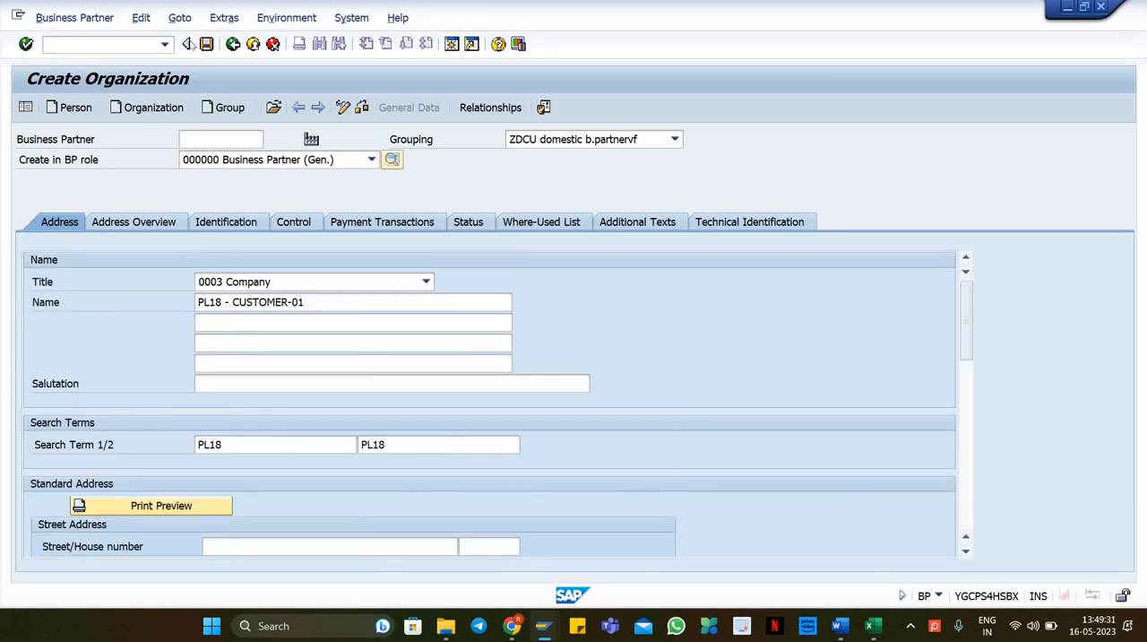
click(207, 44)
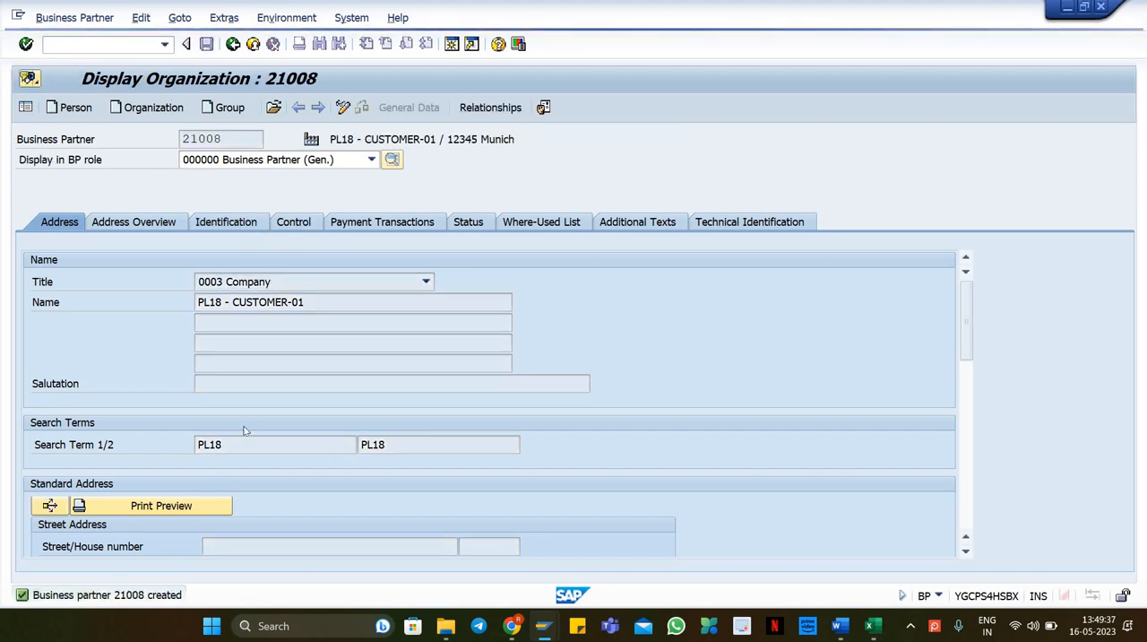
Step: Copy the new business partner number from the creation message and switch to the master data spreadsheet
double_click(456, 158)
key(ctrl+c)
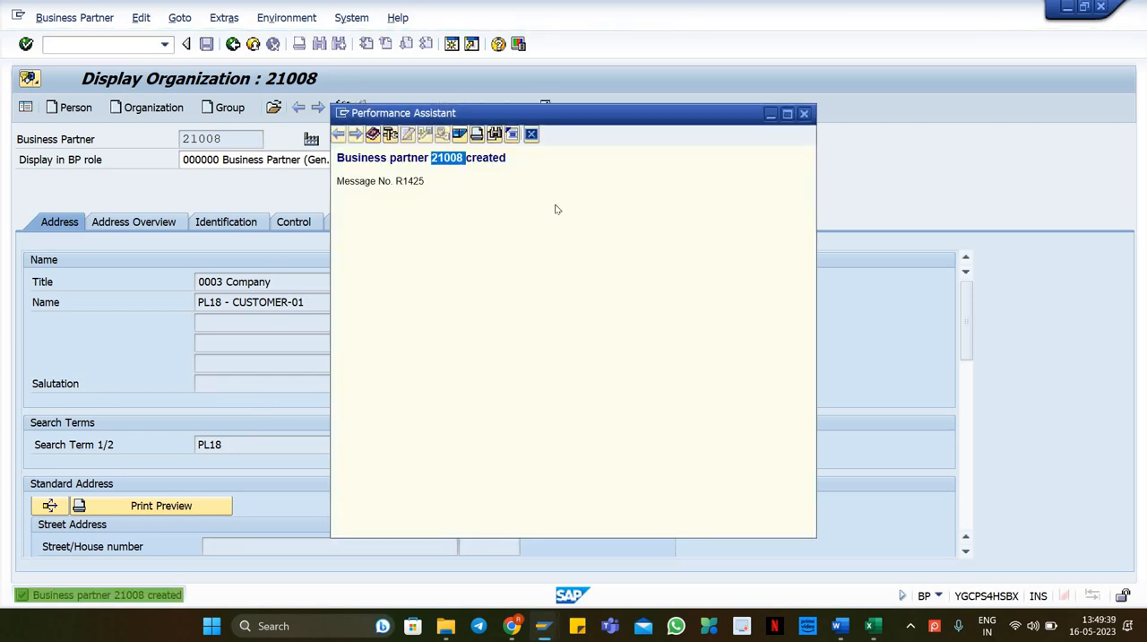
click(146, 522)
key(alt+Tab)
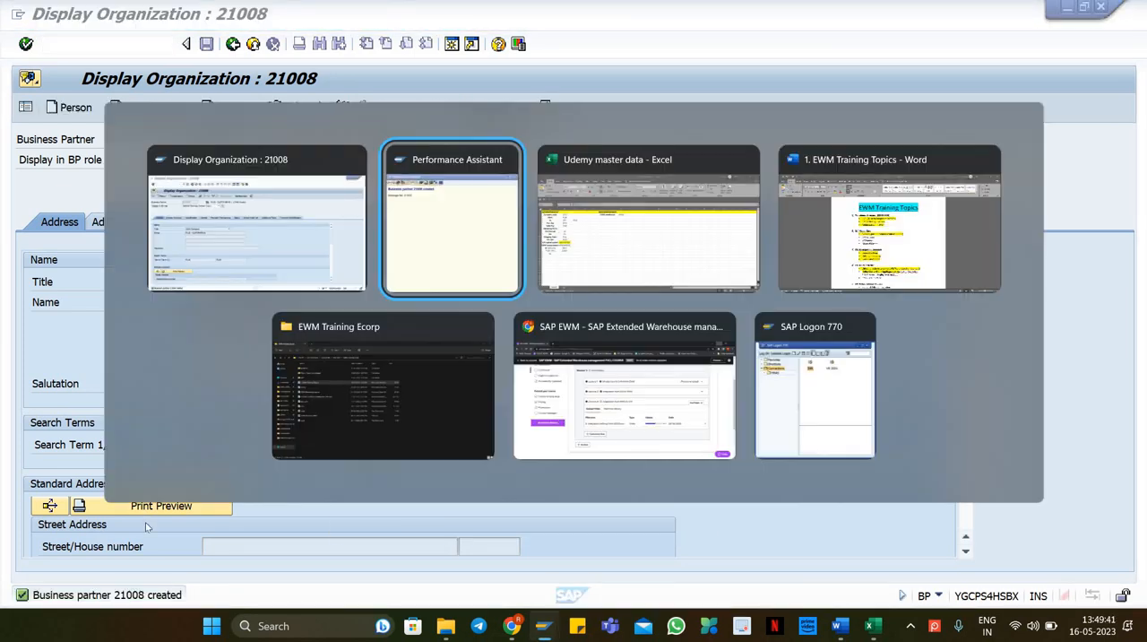
key(alt+Tab)
click(57, 420)
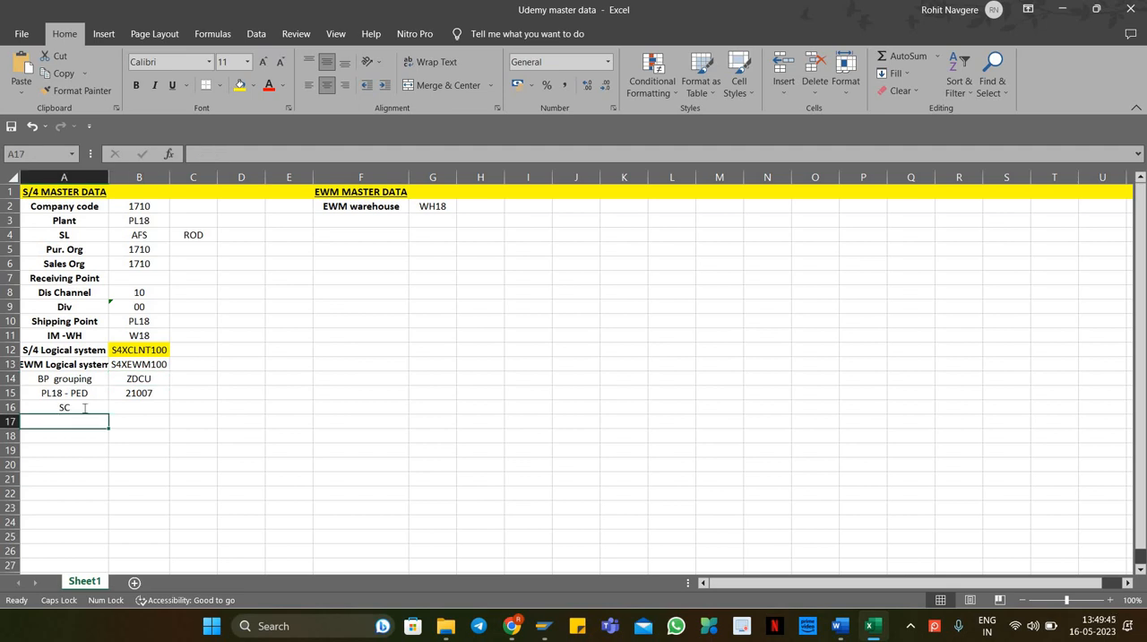
Step: Change the A16 label to SCU and enter SCU-PL18 in cell B16
double_click(84, 407)
text(U)
click(155, 406)
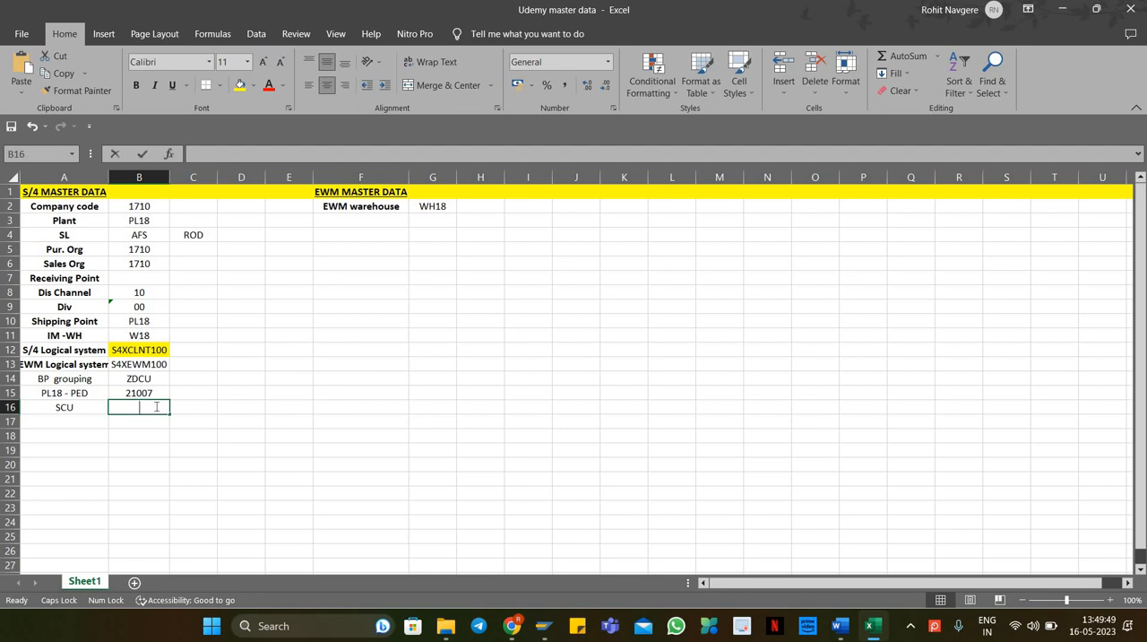
text(SCU-PL18)
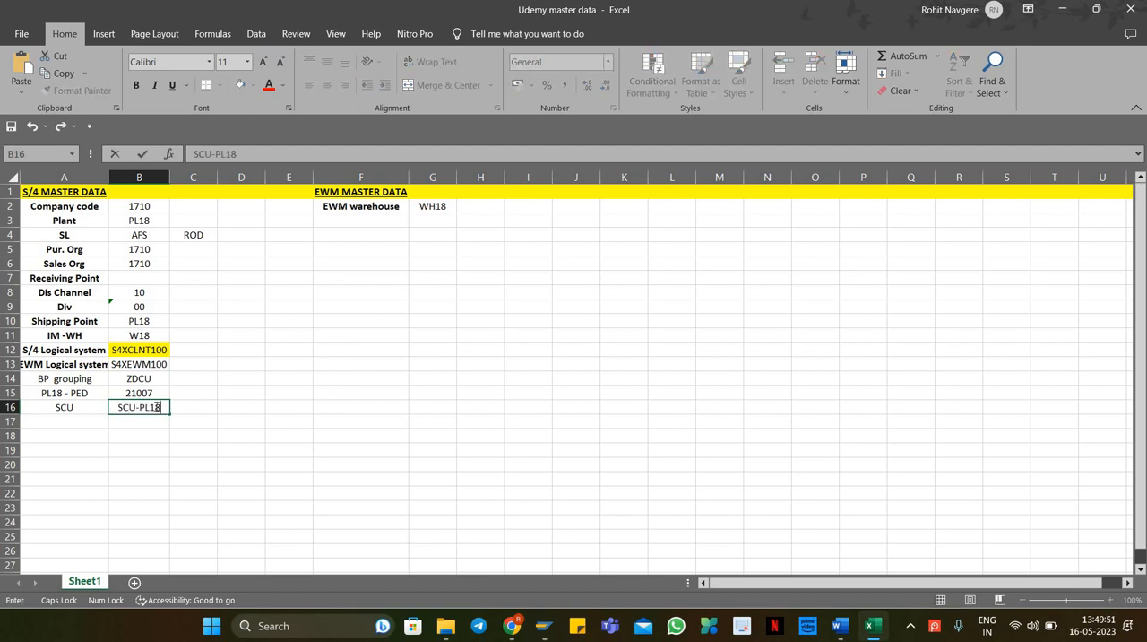
key(Return)
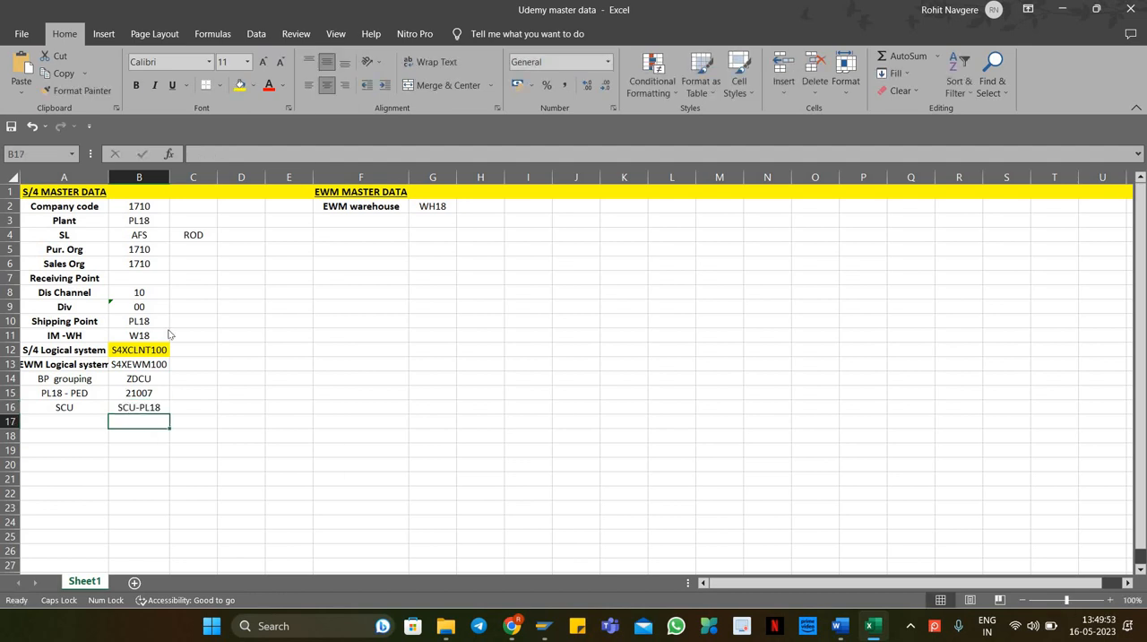
Step: Paste the business partner number 21008 into B17, label A17 as Cus1 BP, and return to SAP
right_click(144, 422)
click(199, 134)
click(73, 421)
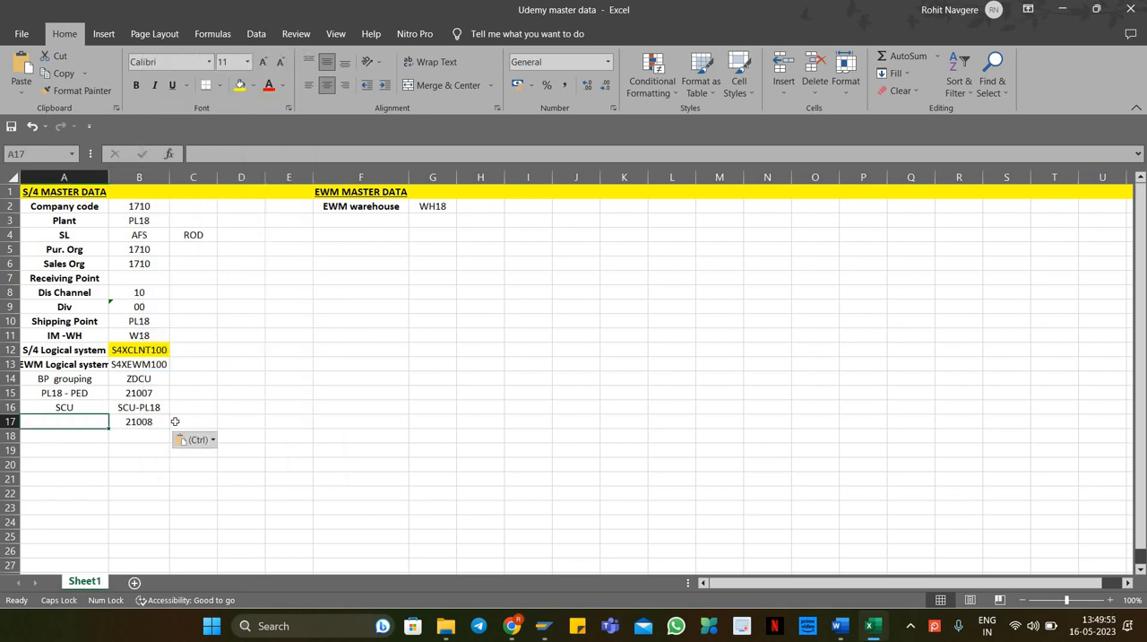
key(BackSpace)
key(Caps_Lock)
text(Cus1 B)
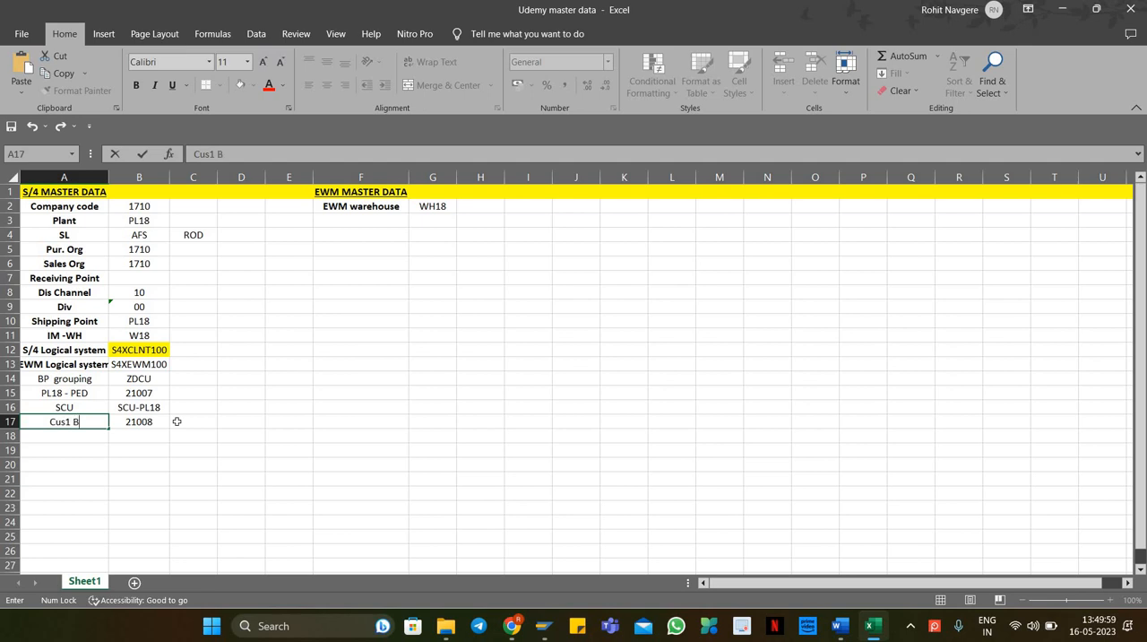
text(P)
key(Return)
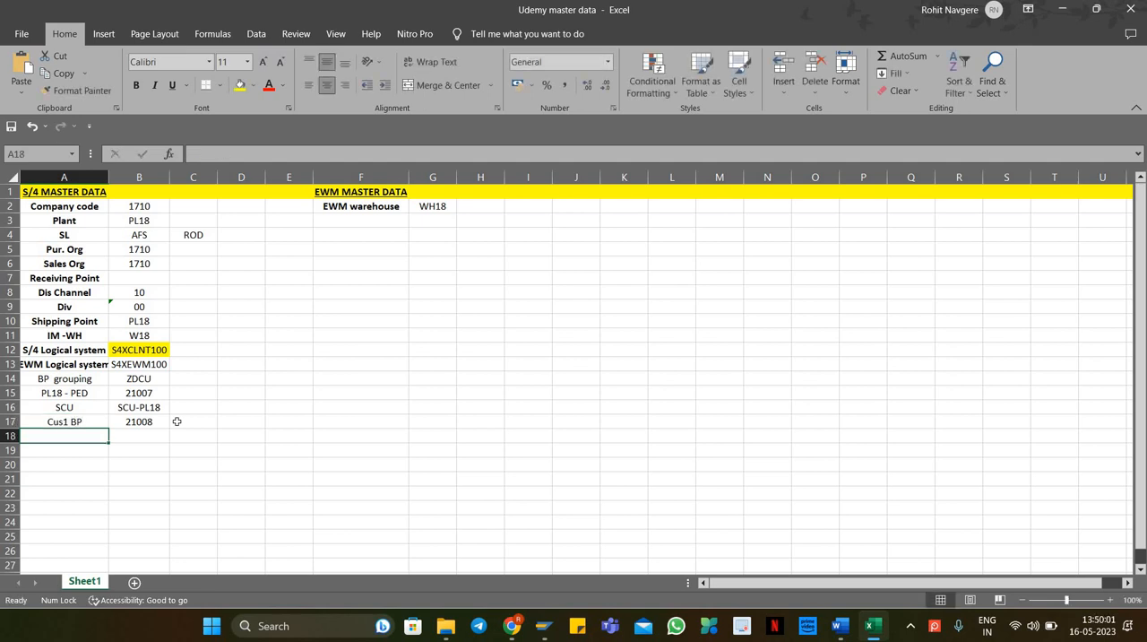
key(alt+Tab)
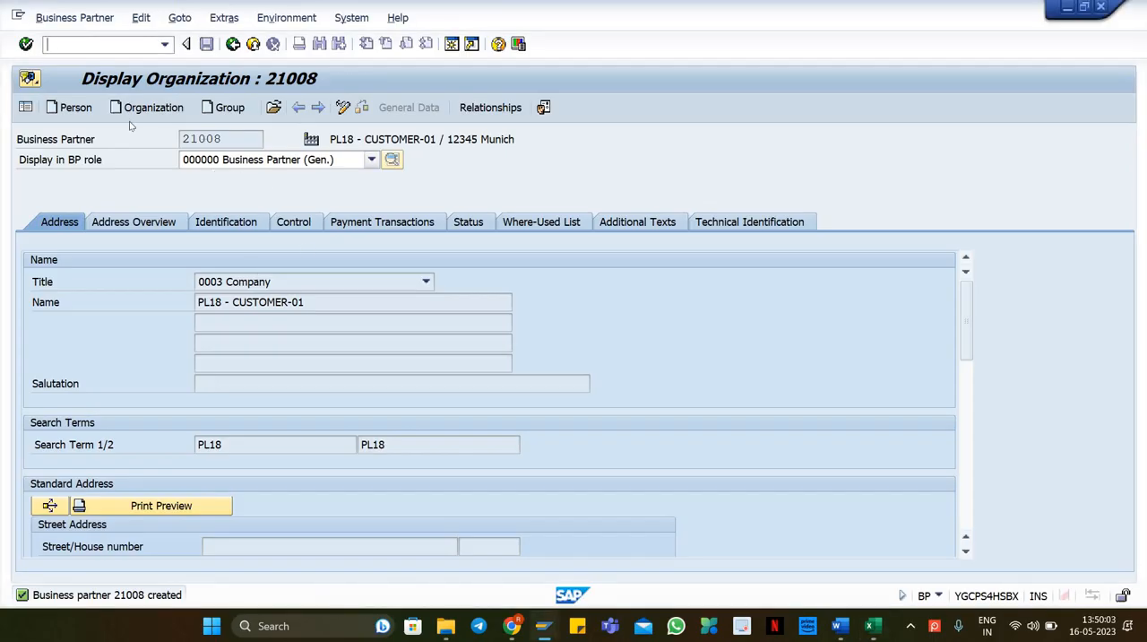
Step: Switch the business partner to change mode, add the role FLCU00 Customer (Fin.Accounting) and open its company code data
click(344, 107)
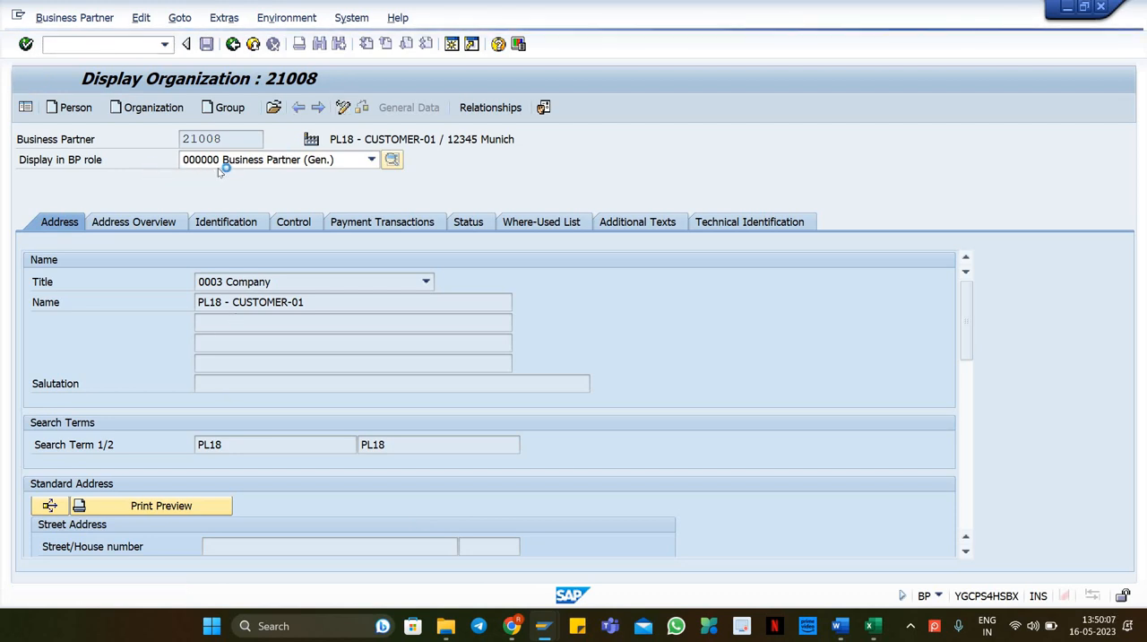
click(277, 160)
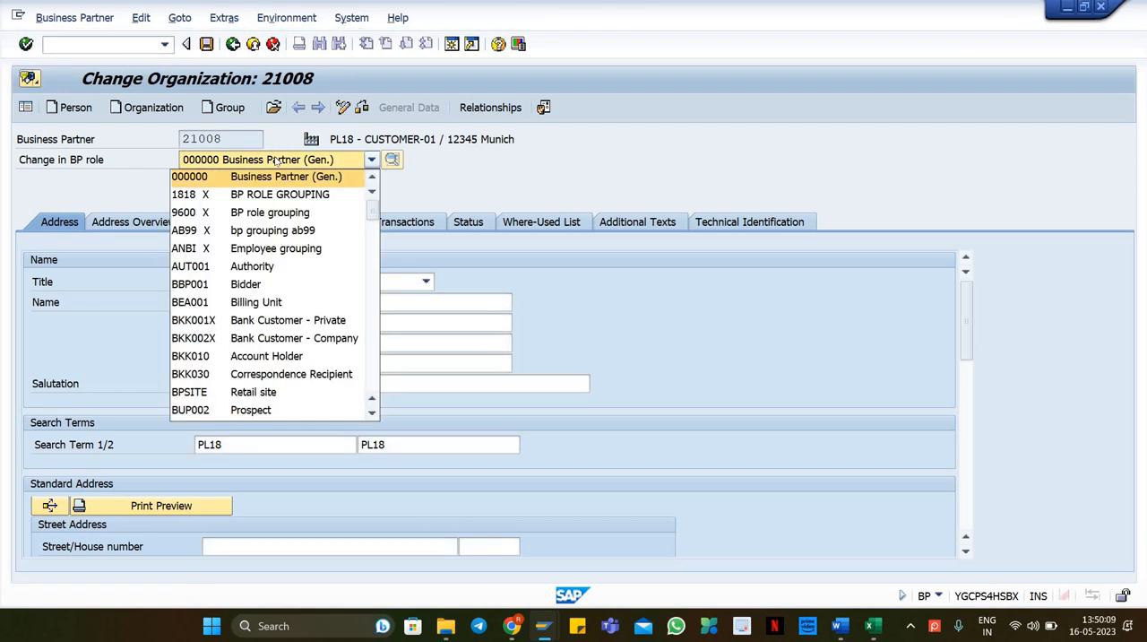
key(f)
key(Return)
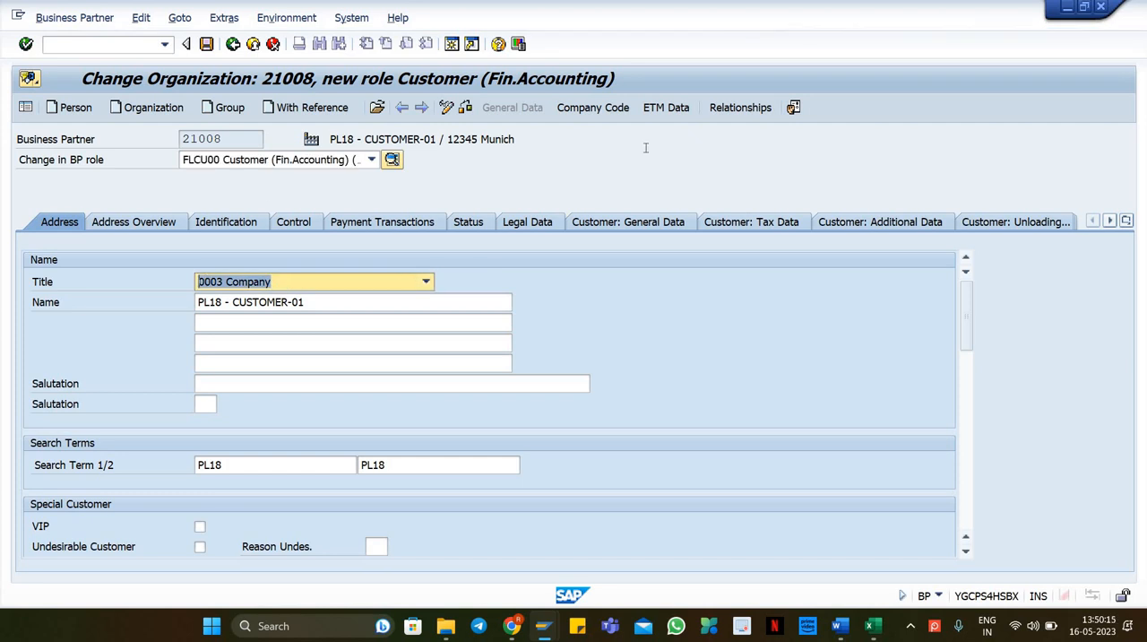
click(609, 110)
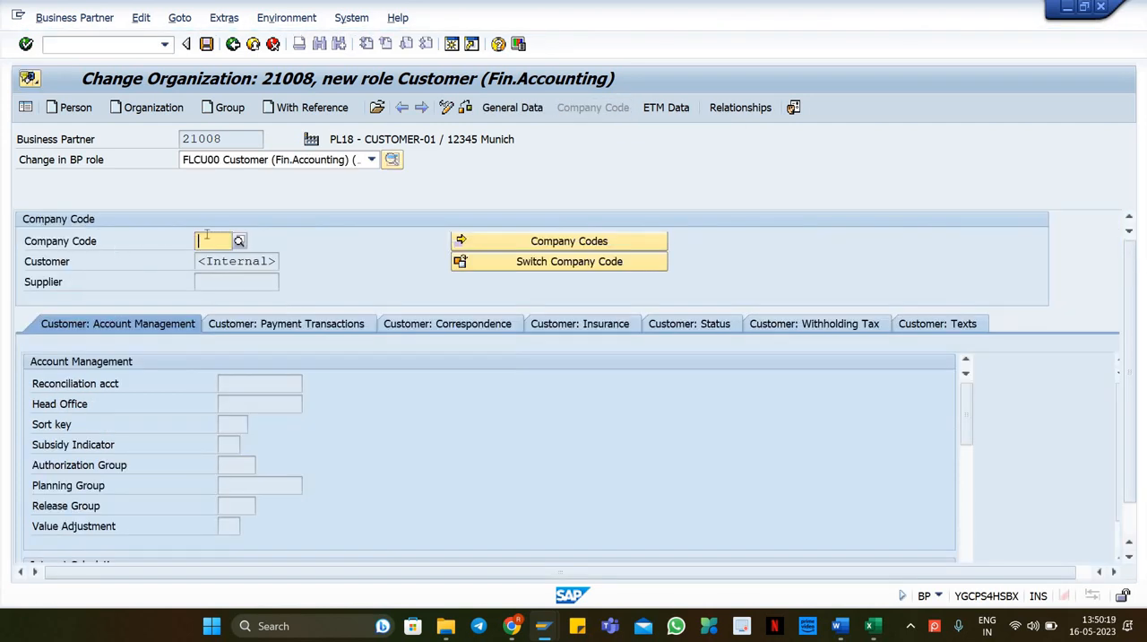
Step: Copy company code 1710 from the spreadsheet and enter it as the customer's company code
key(alt+Tab)
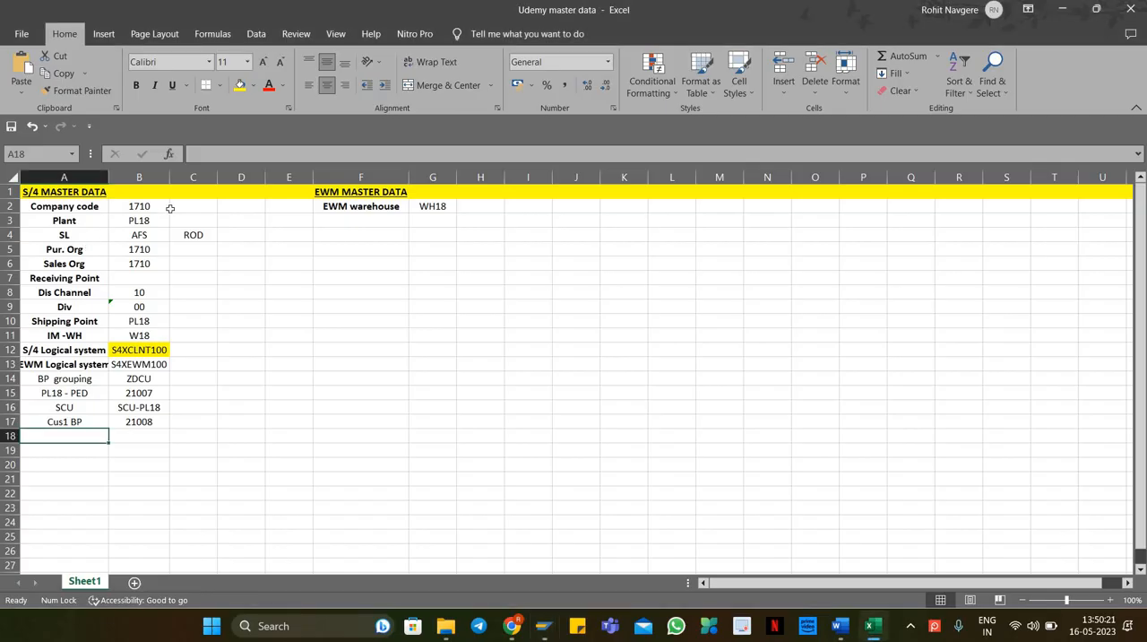
click(144, 207)
key(ctrl+c)
key(alt+Tab)
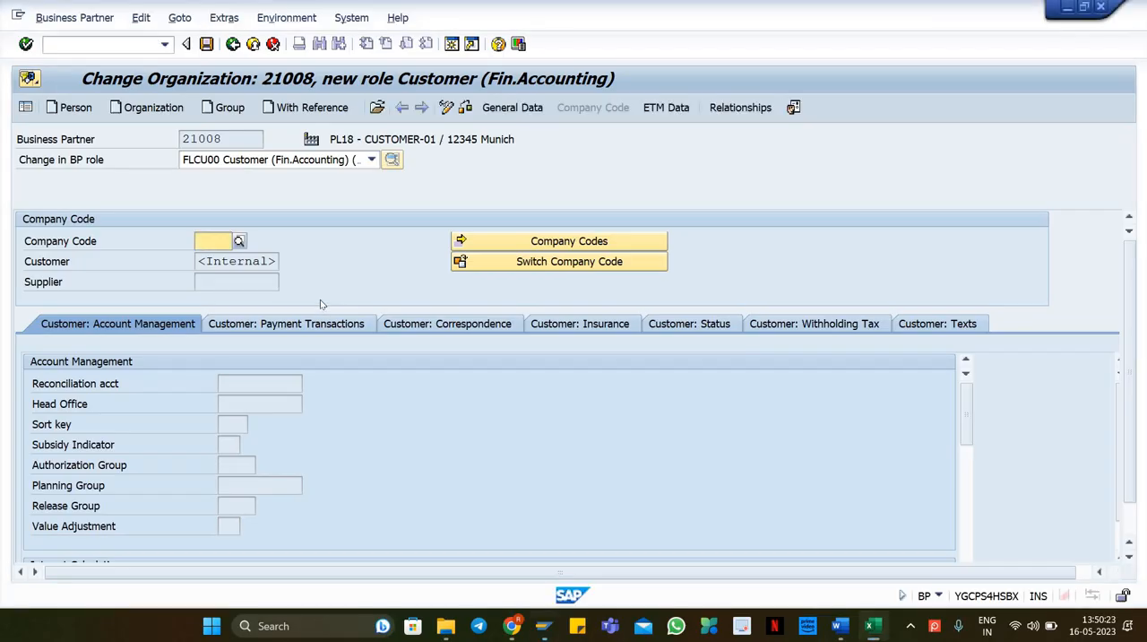
key(ctrl+v)
key(Return)
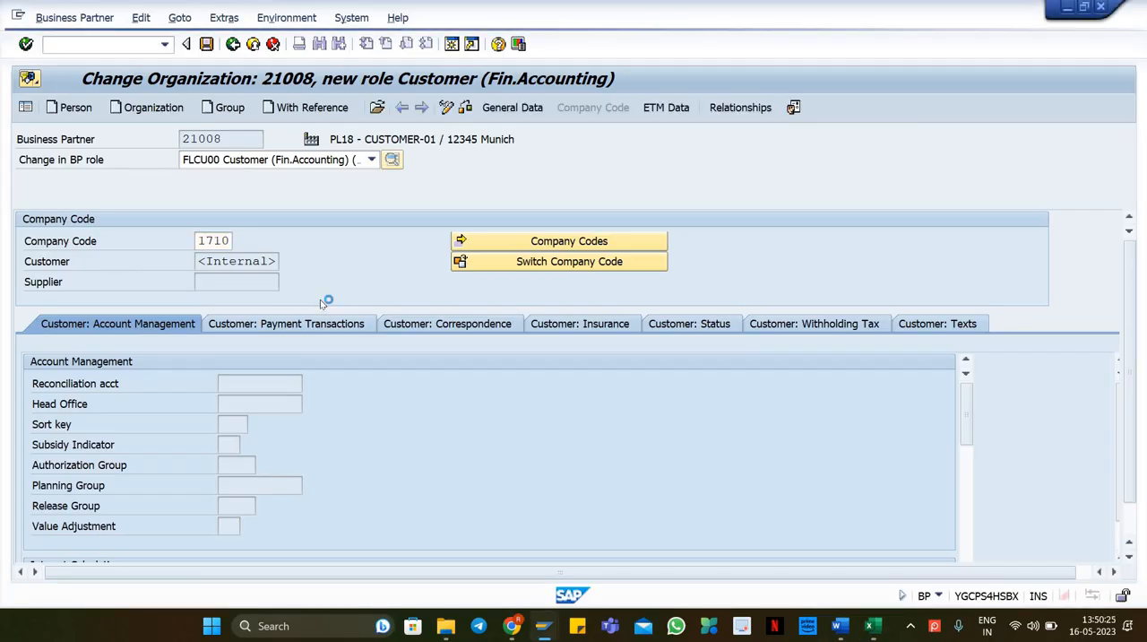
Step: Set the customer's reconciliation account to 12100100
click(250, 398)
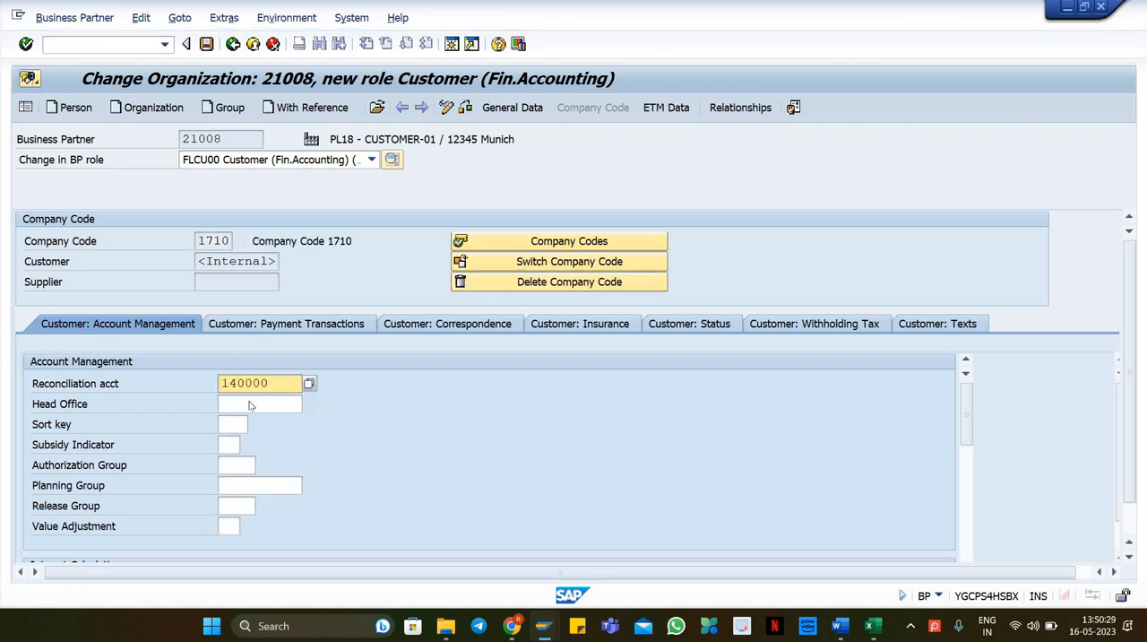
click(252, 404)
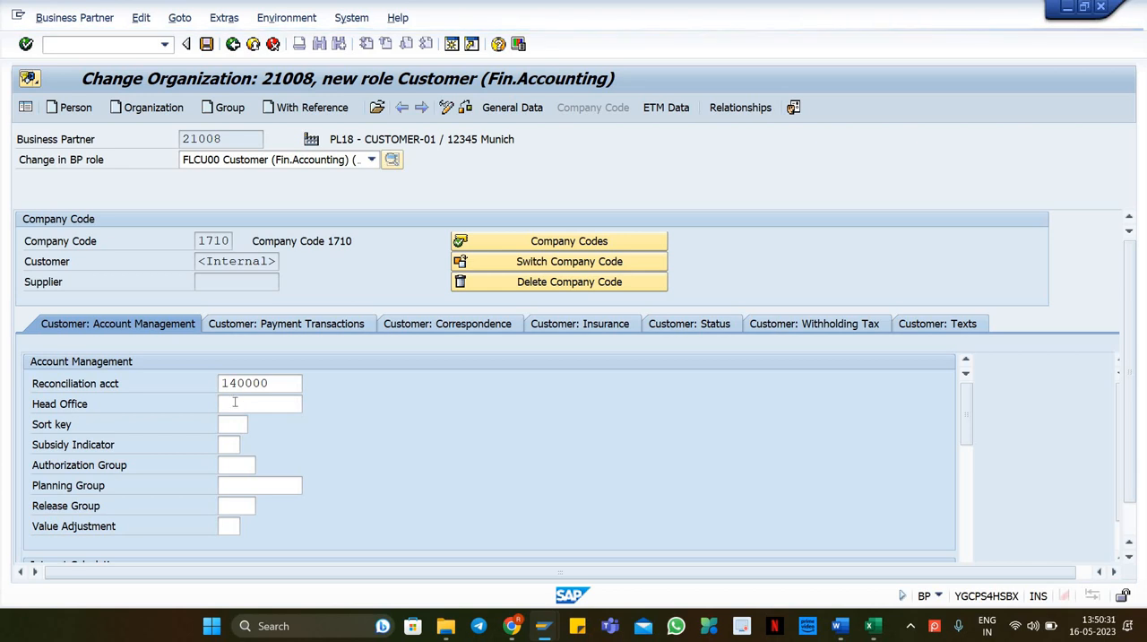
key(Return)
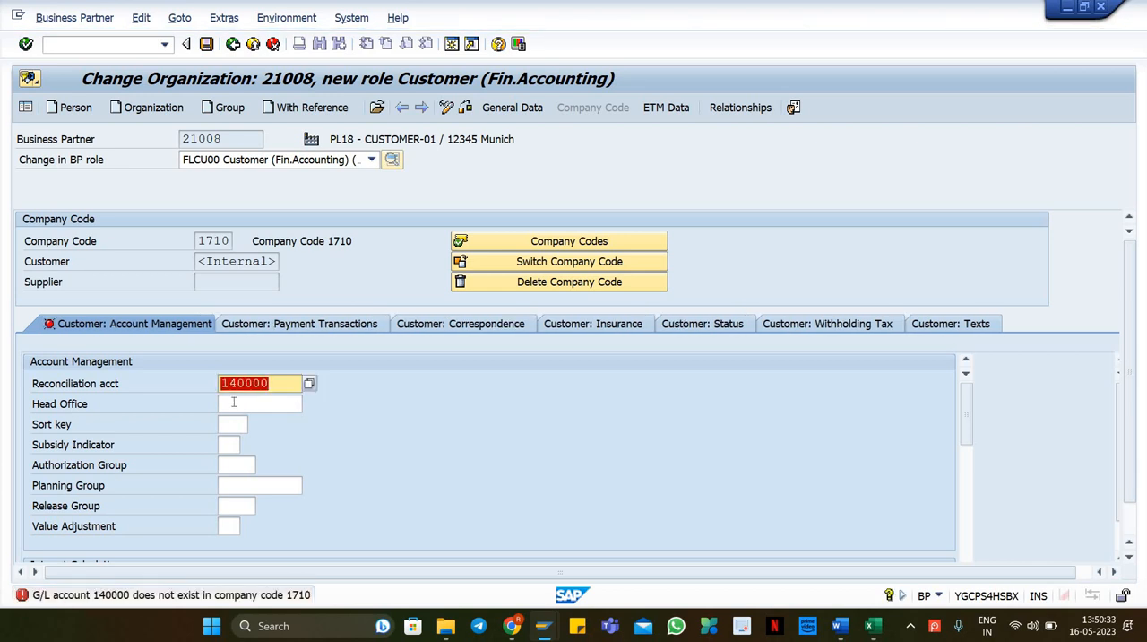
key(BackSpace)
click(252, 424)
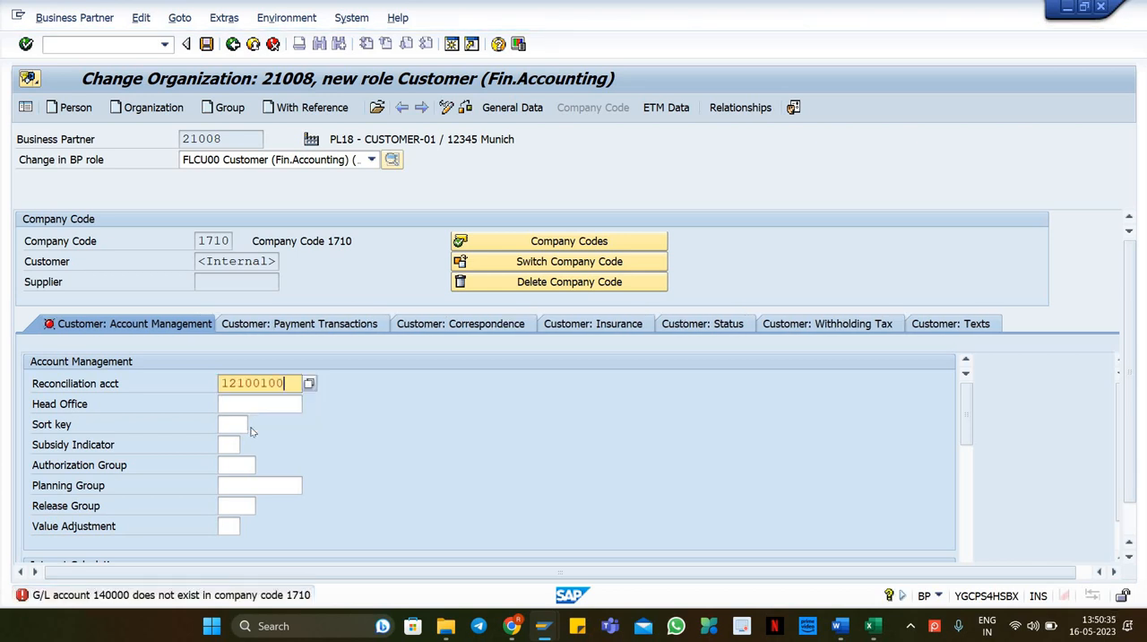
key(Return)
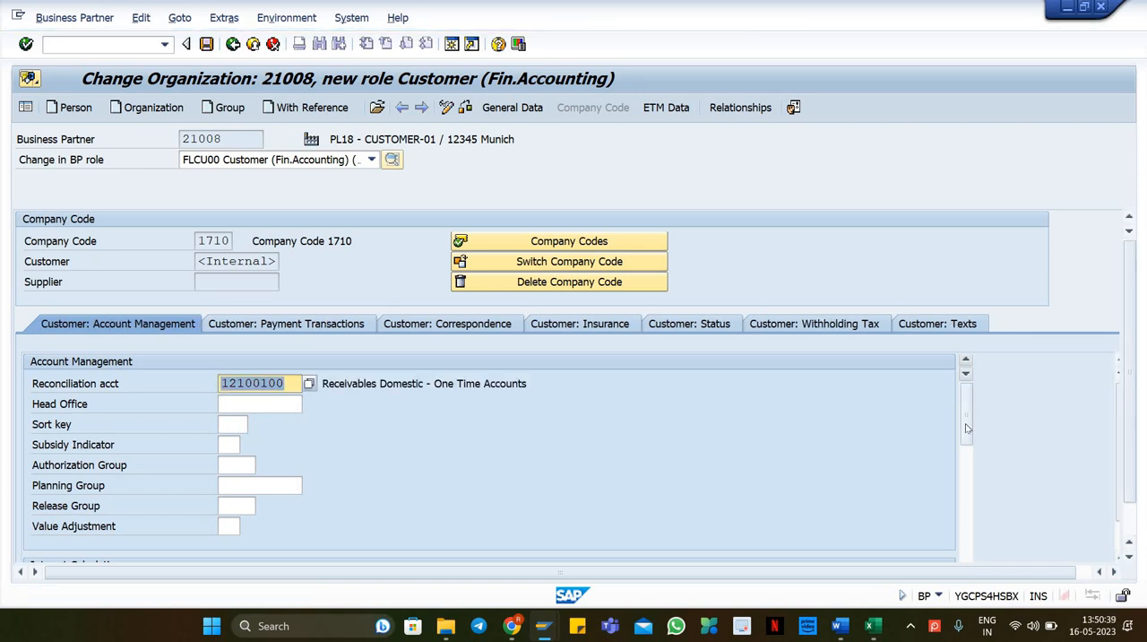
Step: Save the customer role, declining to show the VAT registration warning again for this partner
drag(967, 411, 975, 505)
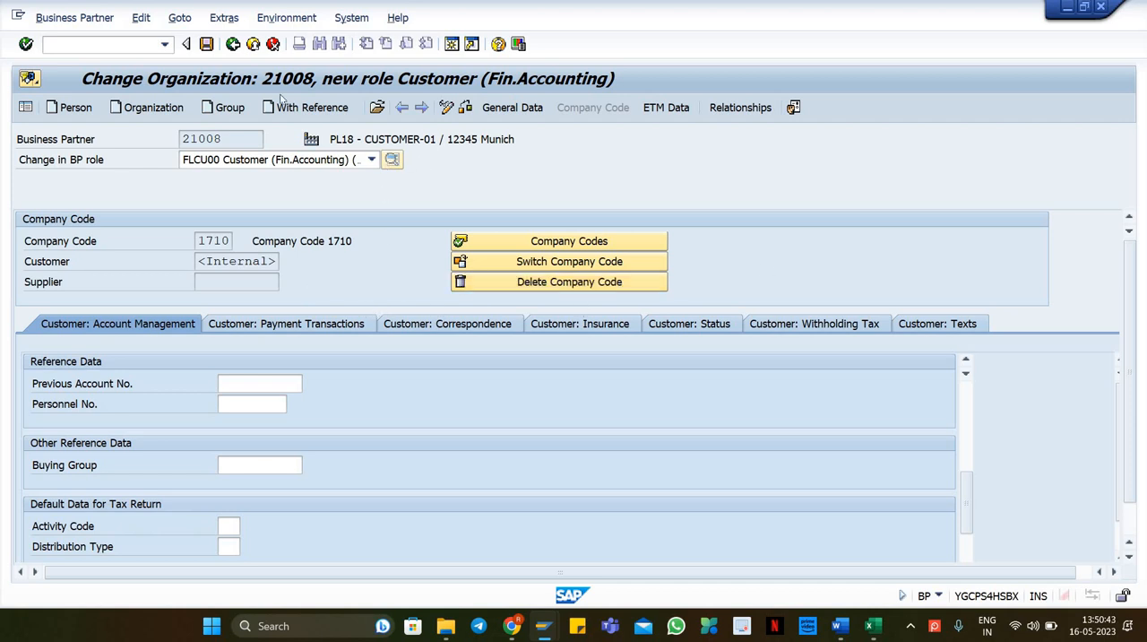
click(206, 44)
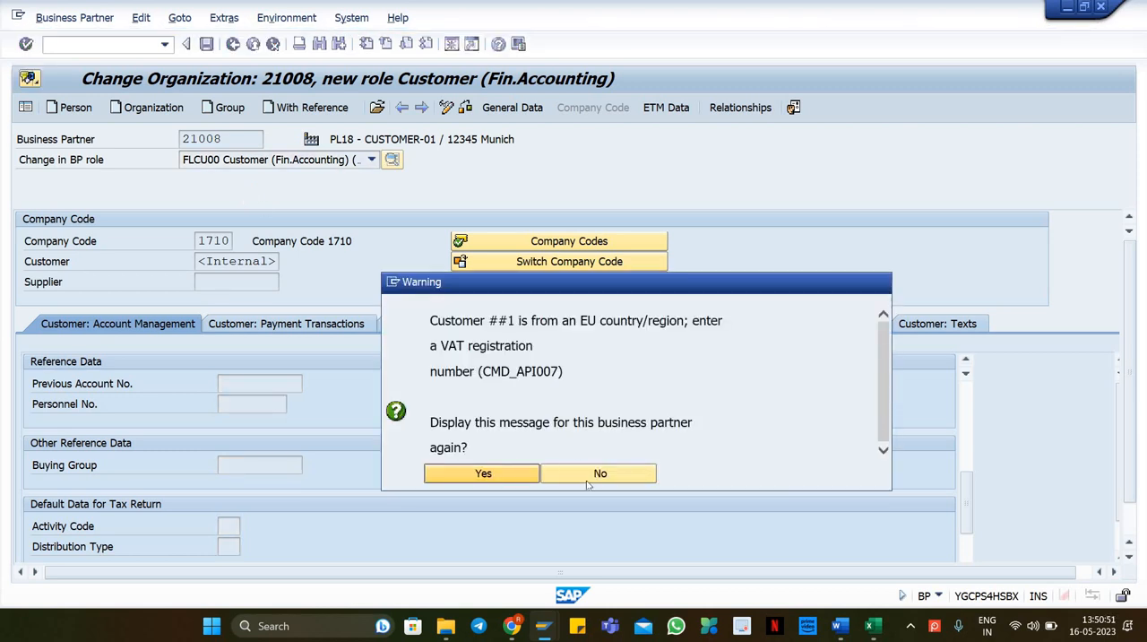
click(612, 478)
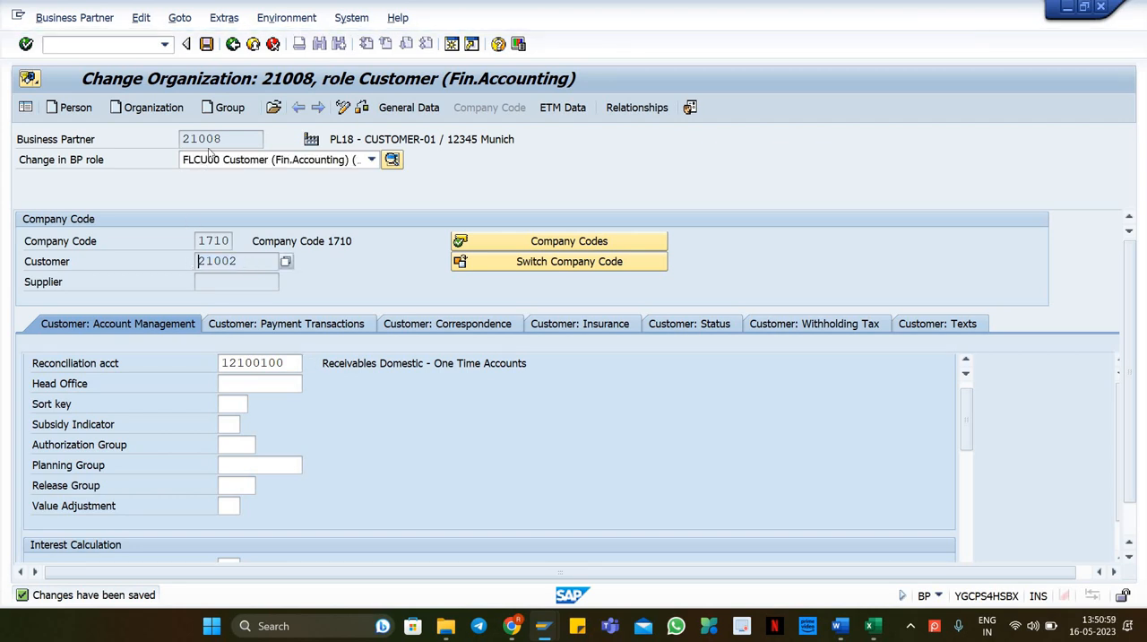
Step: Copy the new customer number and switch to cell A18 of the master data spreadsheet
click(235, 134)
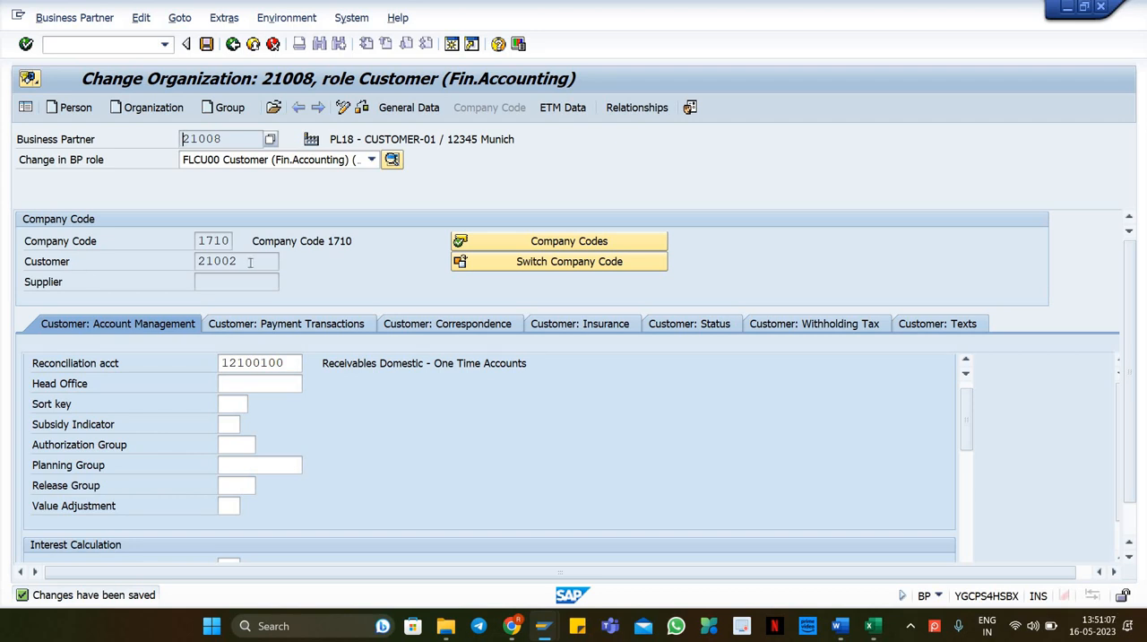
drag(251, 261, 194, 267)
key(ctrl+c)
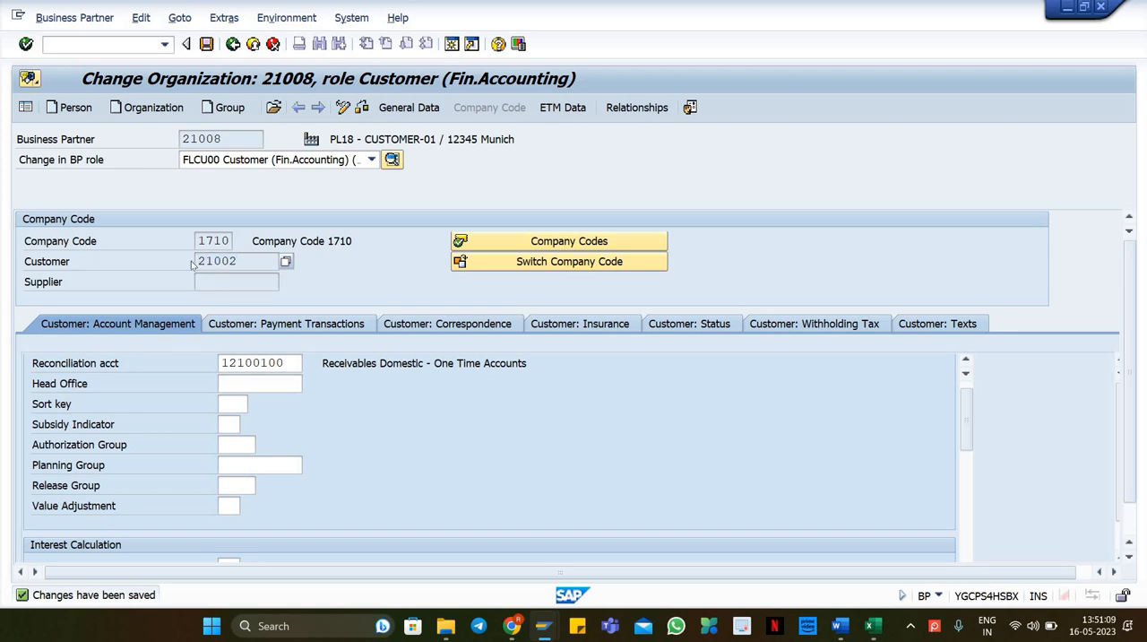
drag(221, 138, 182, 141)
key(ctrl+c)
key(ctrl+c)
drag(251, 266, 197, 261)
key(alt+Tab)
click(67, 434)
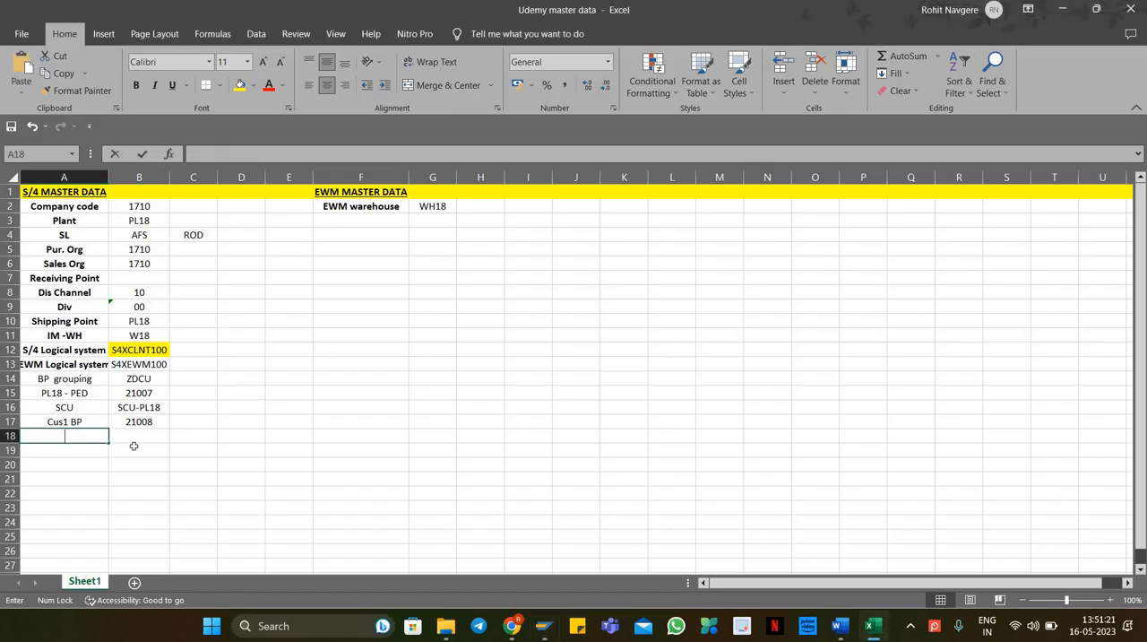
Step: Label A18 as cus1 #, paste customer number 21002 into B18, and return to SAP
text(cus1)
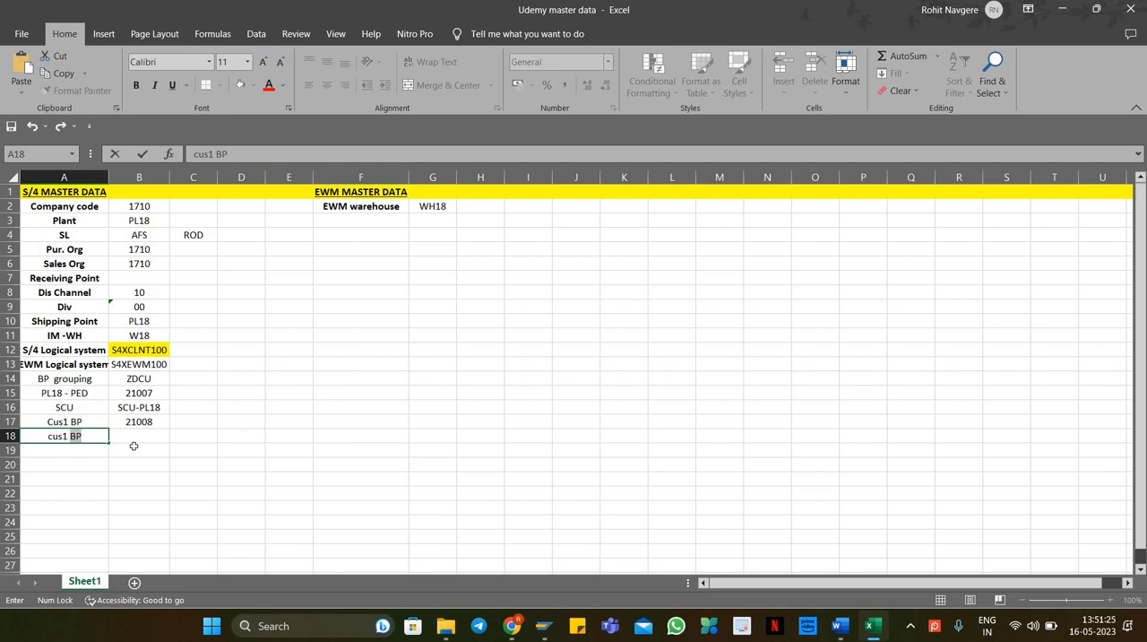
text( #)
key(Tab)
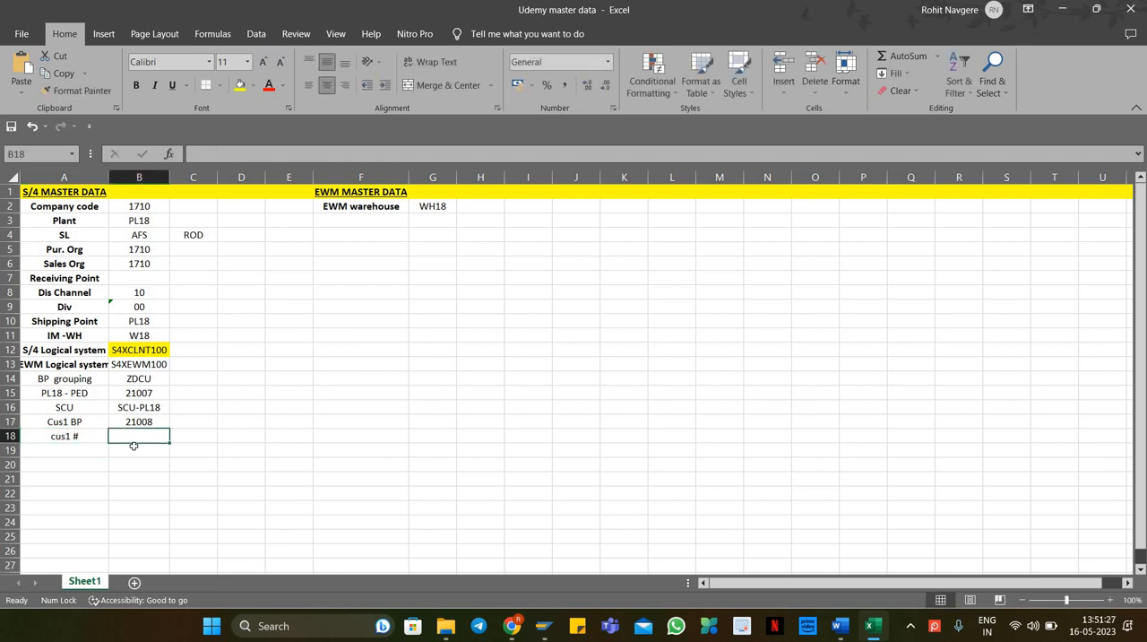
right_click(137, 433)
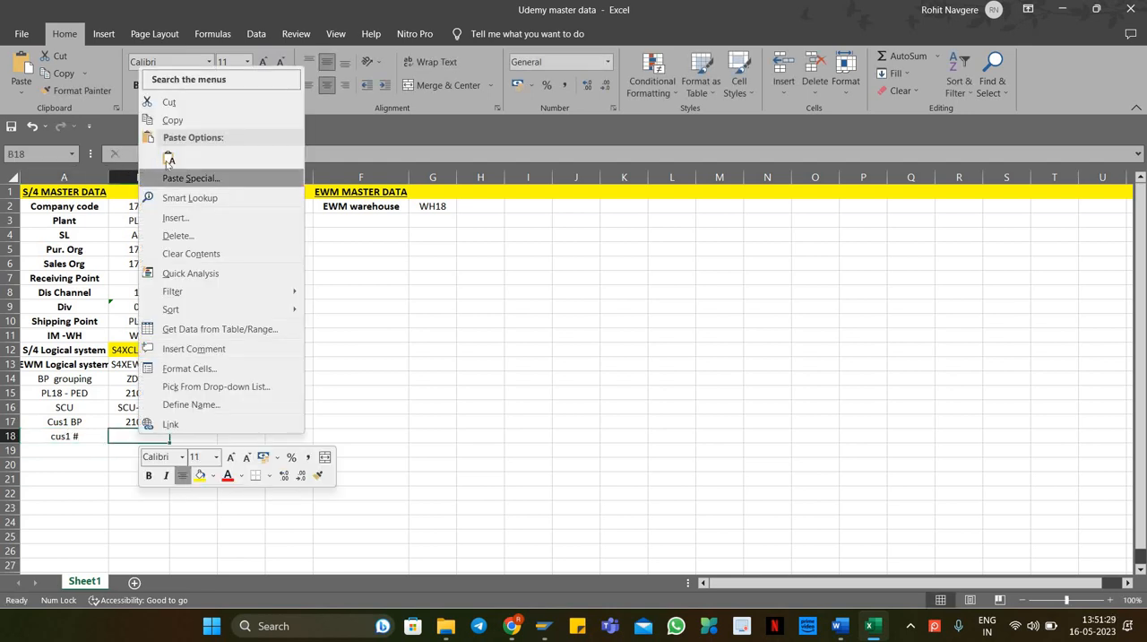
click(159, 158)
click(440, 403)
key(alt+Tab)
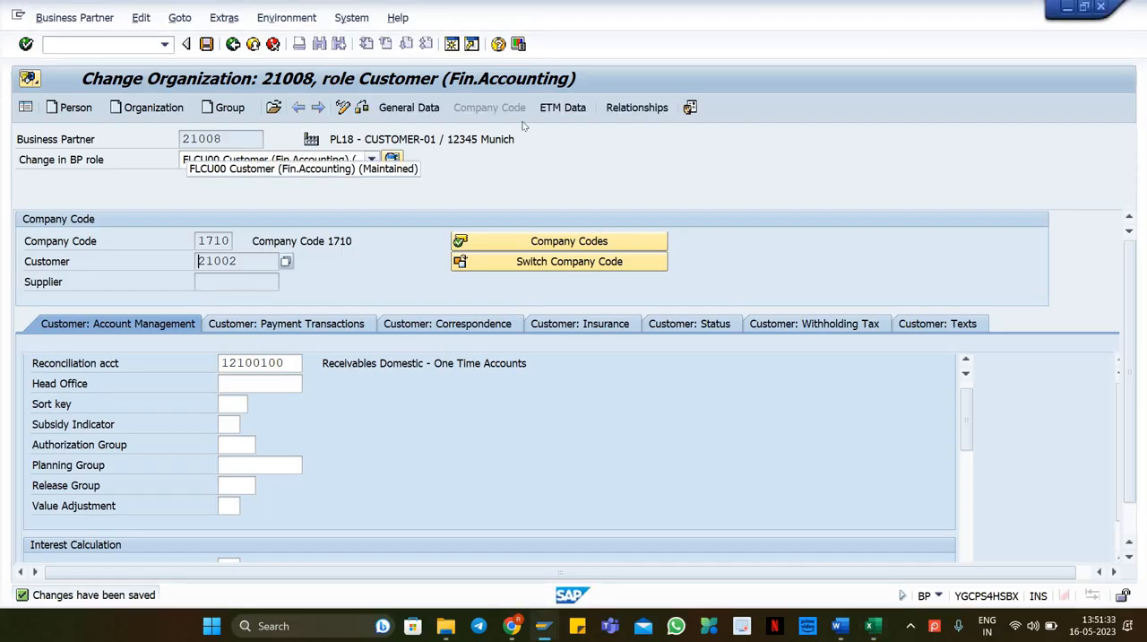
Step: Add the FLCU01 Customer role to the business partner and open its sales and distribution data
click(327, 160)
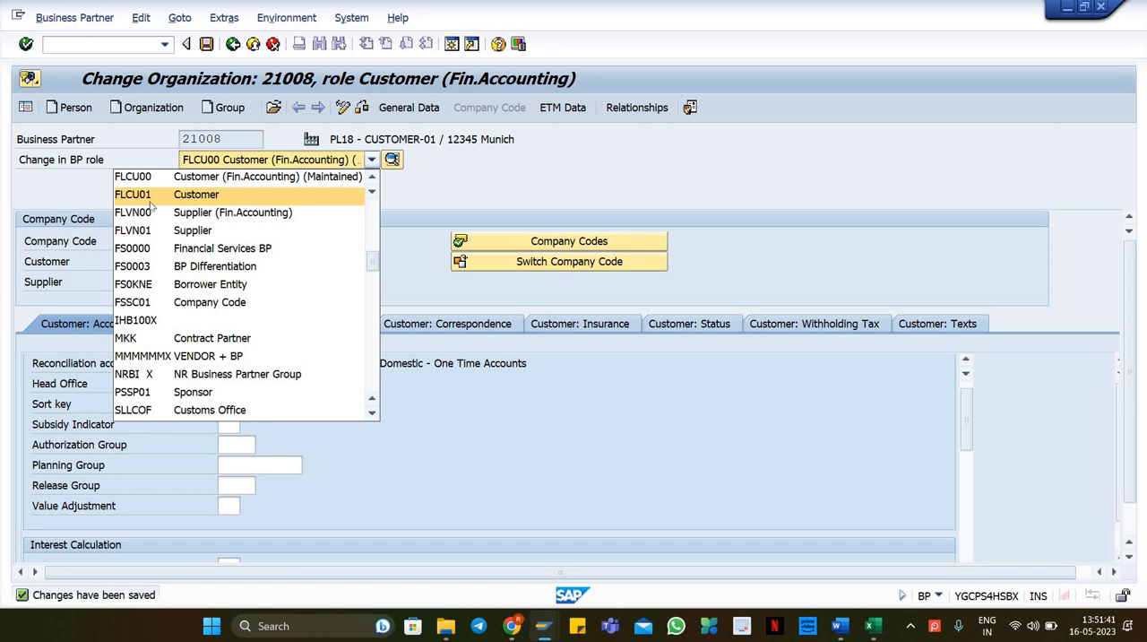
click(171, 204)
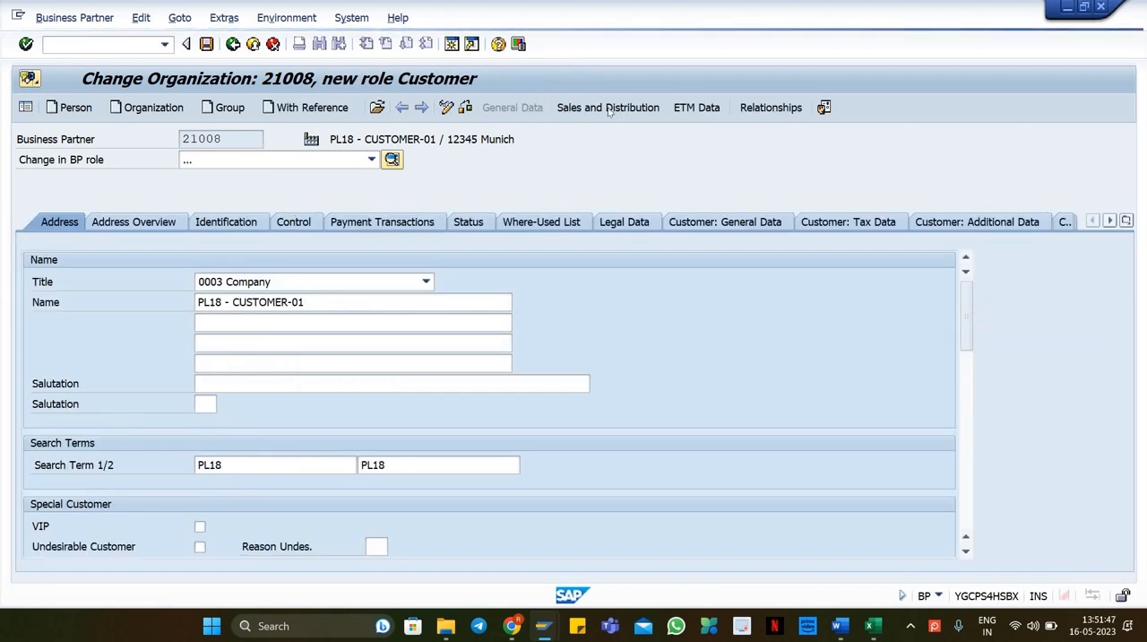
click(615, 109)
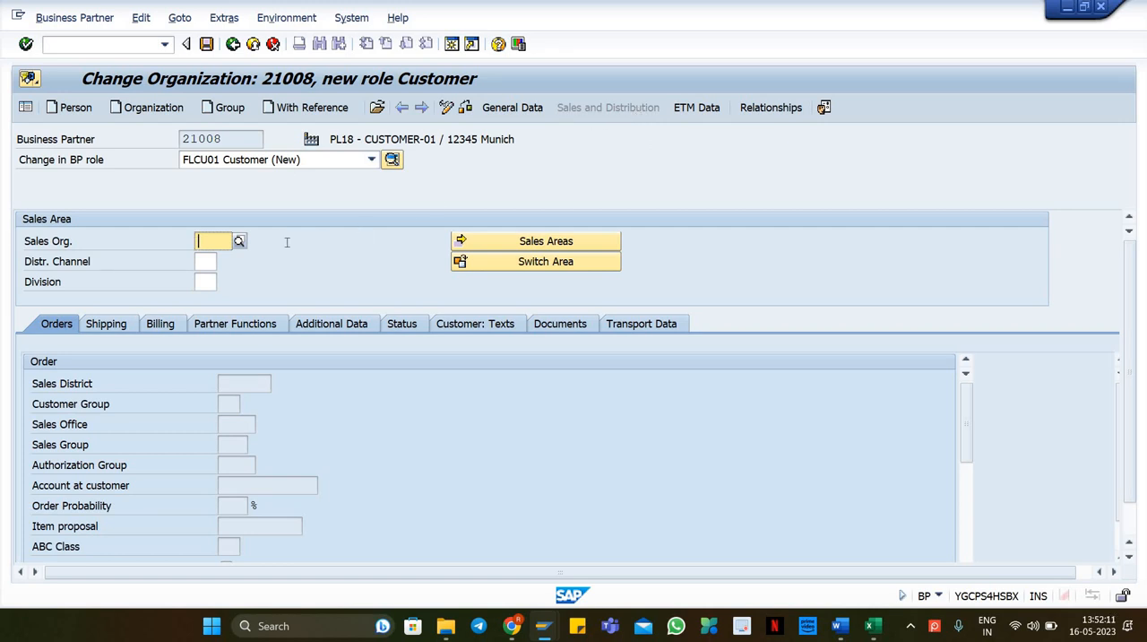
Step: Copy sales organisation 1710 from the spreadsheet into the sales area's sales organisation
key(alt+Tab)
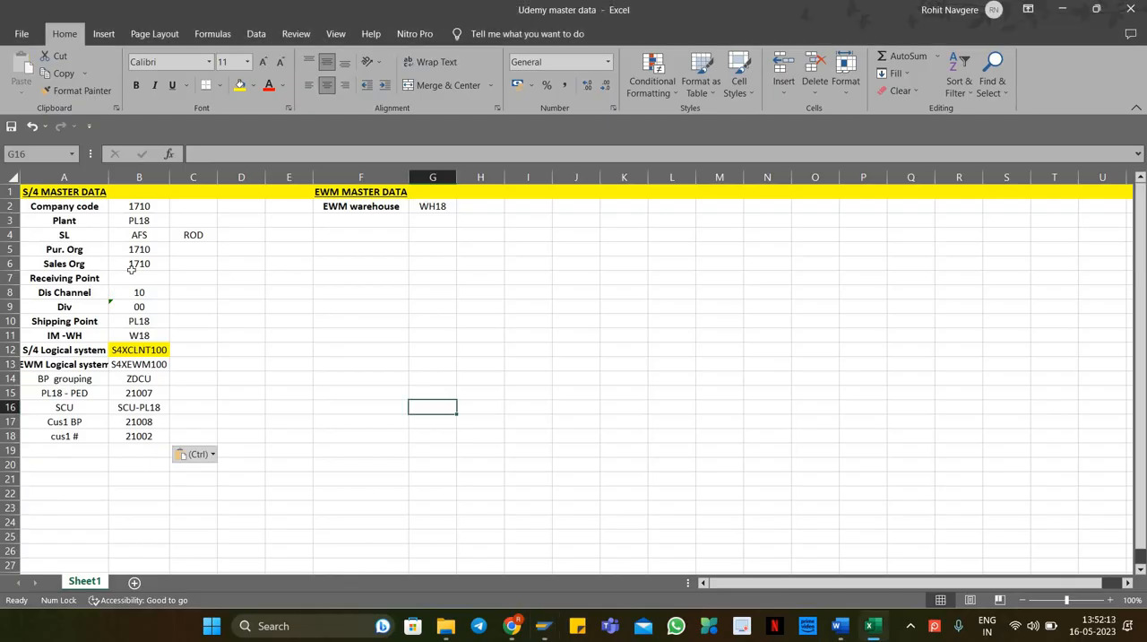
key(ctrl)
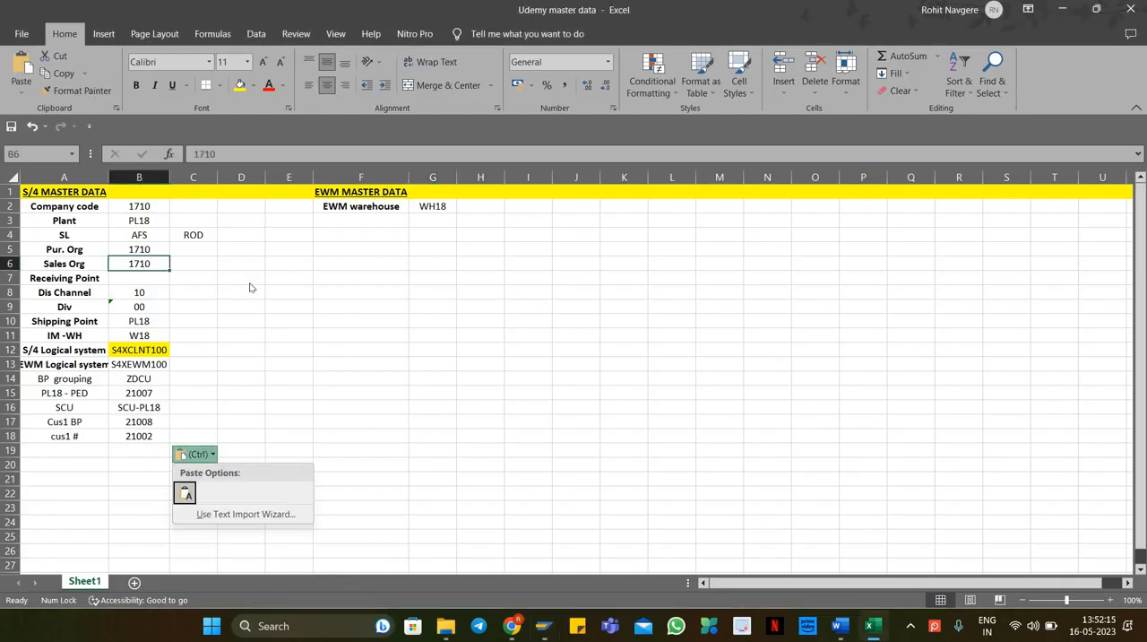
key(Escape)
key(ctrl+c)
key(alt+Tab)
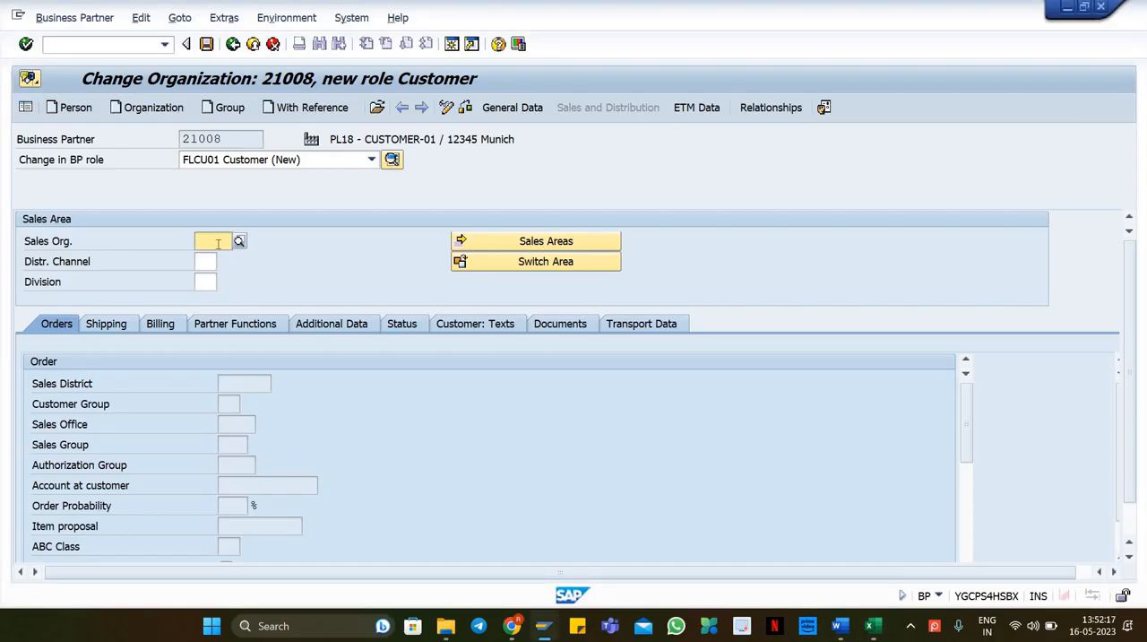
key(ctrl+v)
key(Tab)
key(alt+Tab)
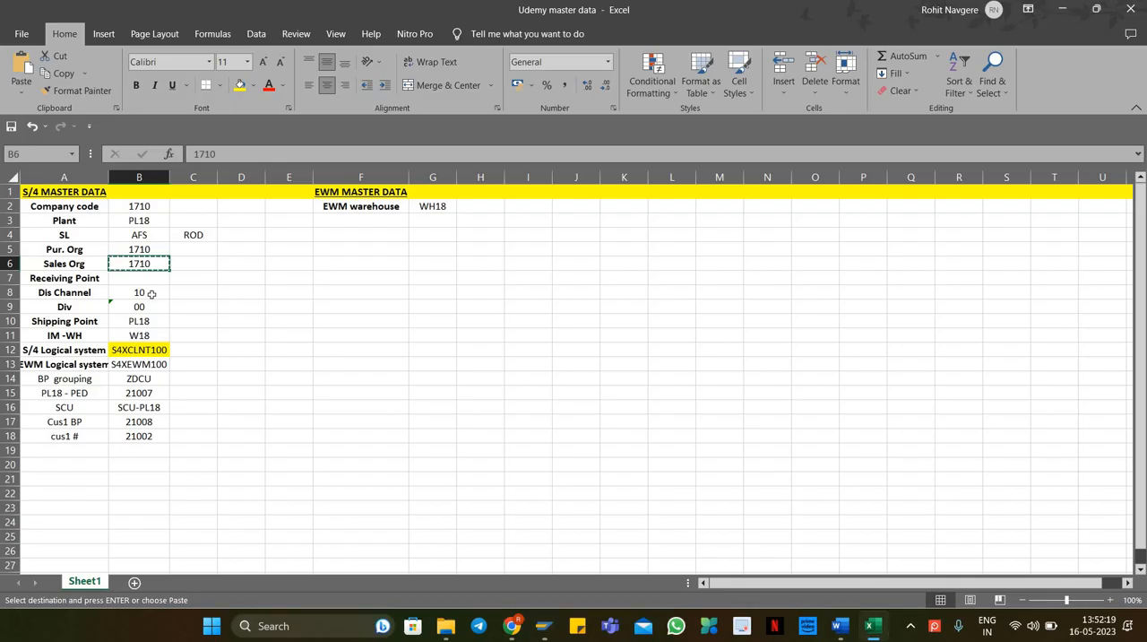
Step: Copy distribution channel 10 and division 00 from the spreadsheet into the sales area and confirm it
click(150, 294)
drag(151, 294, 152, 309)
key(ctrl+c)
key(alt+Tab)
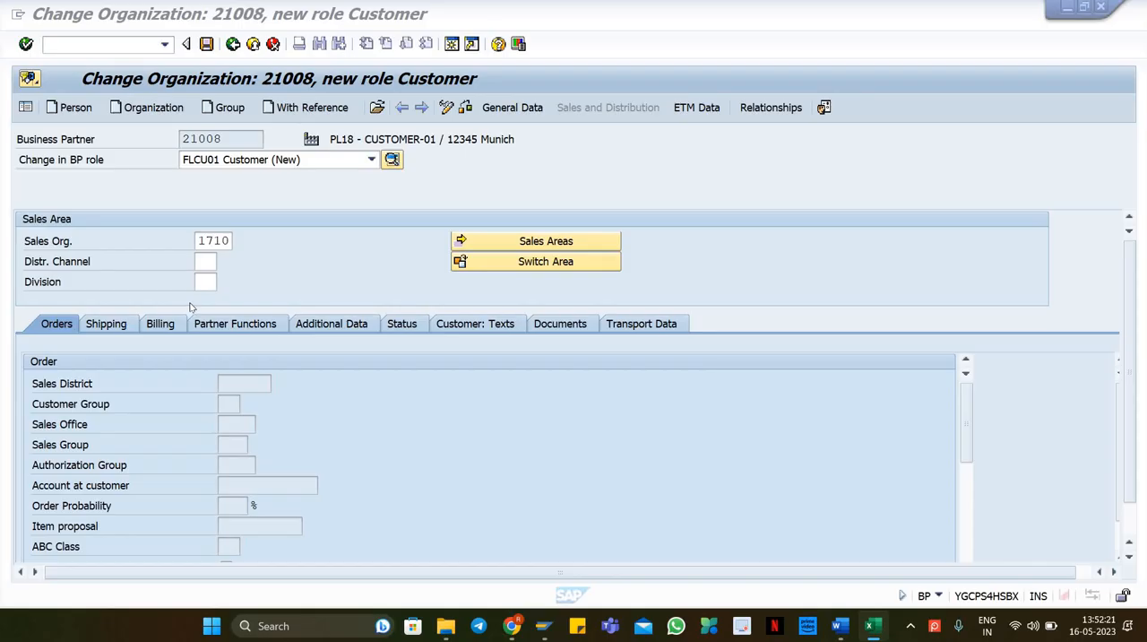
key(ctrl+v)
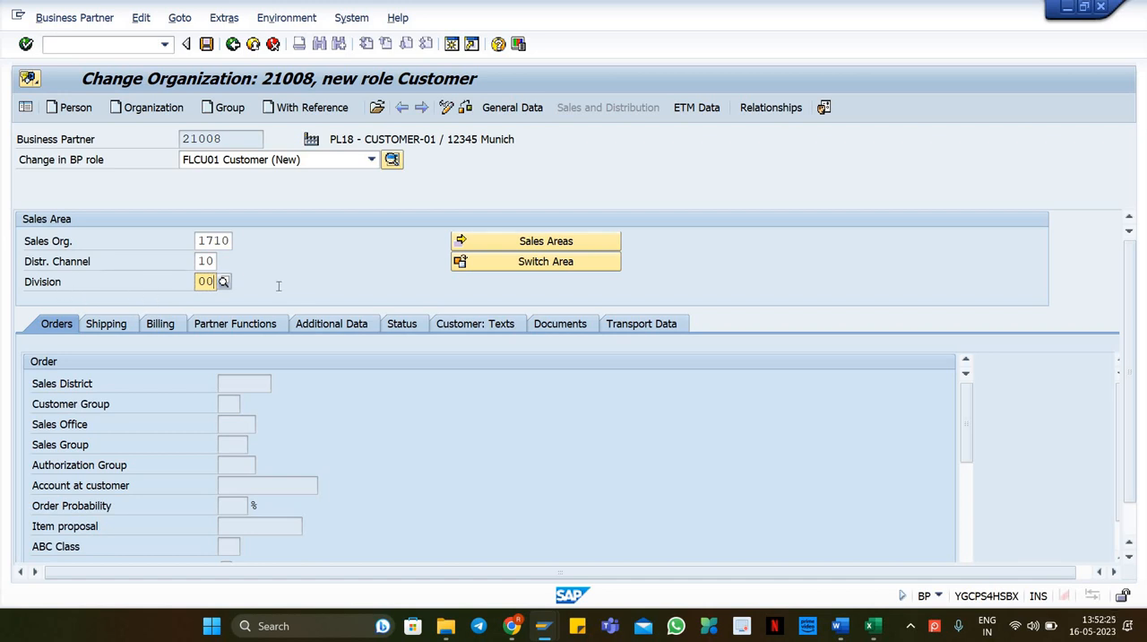
key(Return)
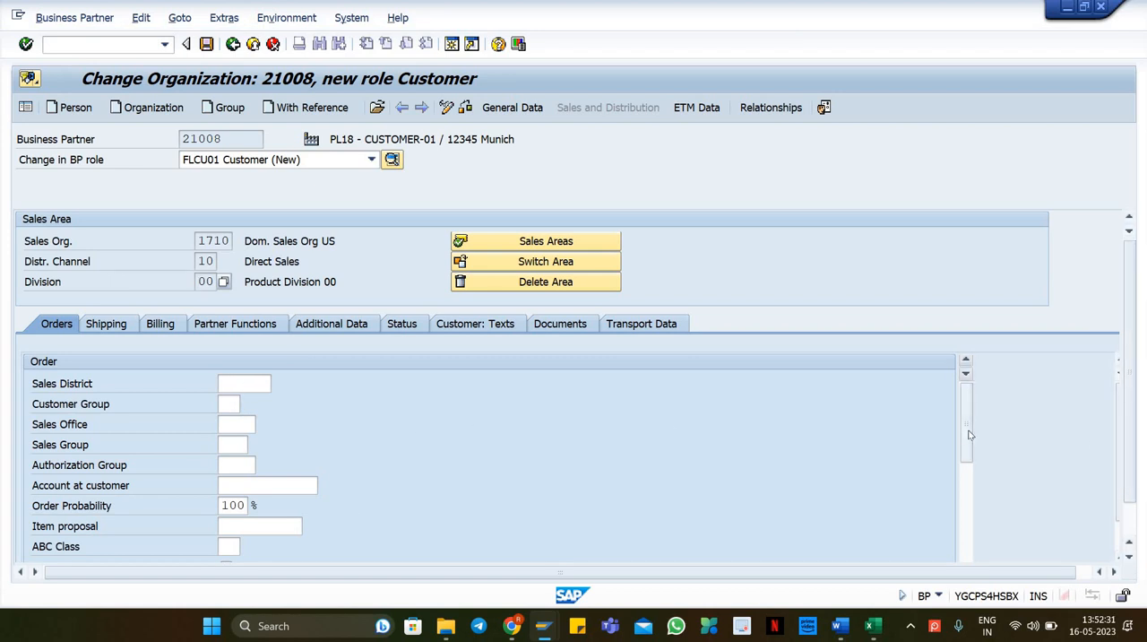
Step: Check the Shipping and Billing tabs of the customer sales area and save the business partner
mouse_move(968, 453)
mouse_down()
mouse_move(970, 538)
mouse_move(967, 448)
mouse_up()
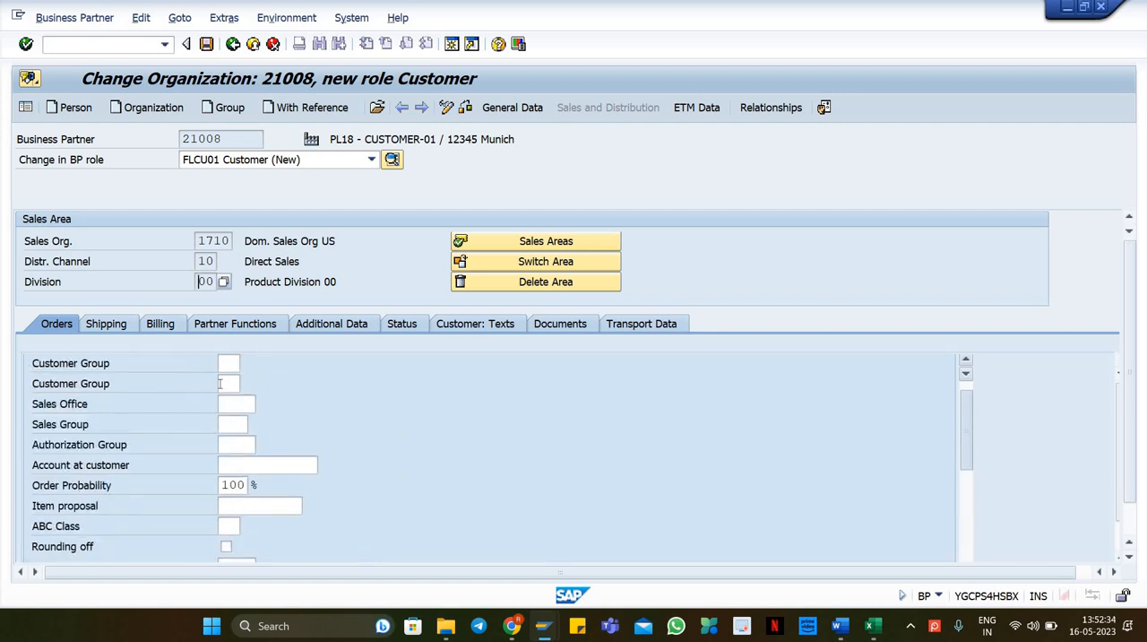
click(105, 324)
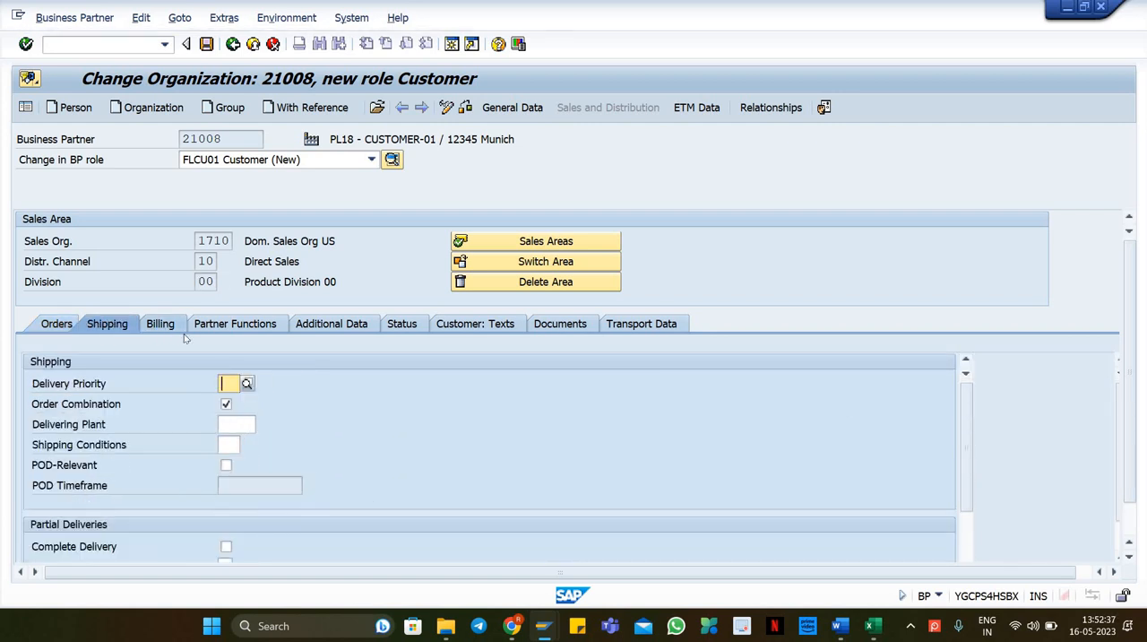
click(154, 323)
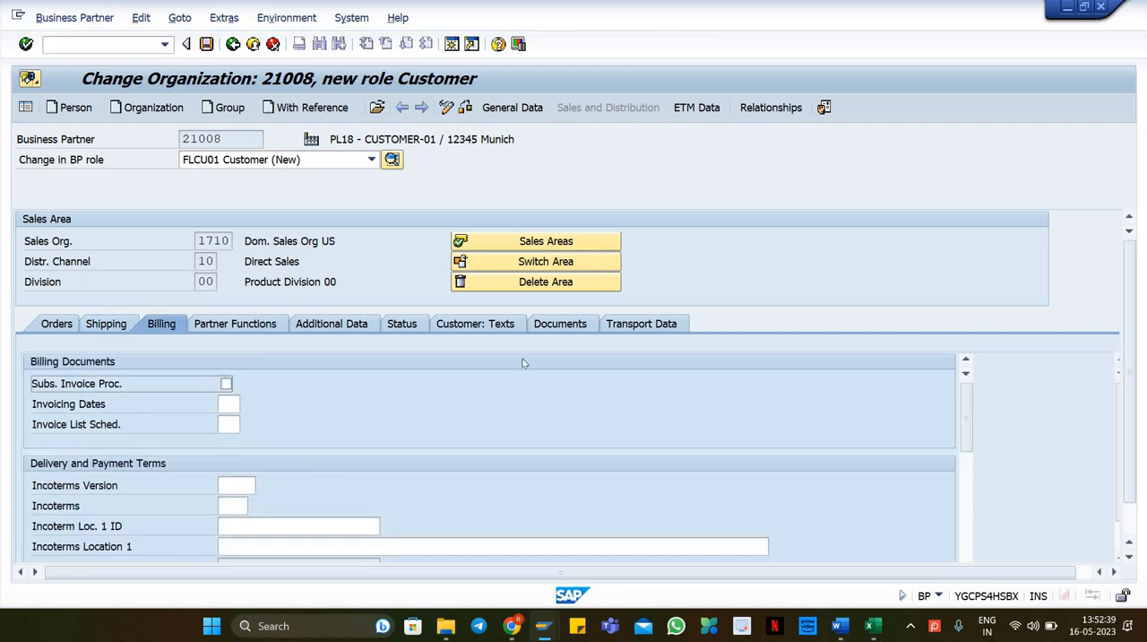
click(206, 43)
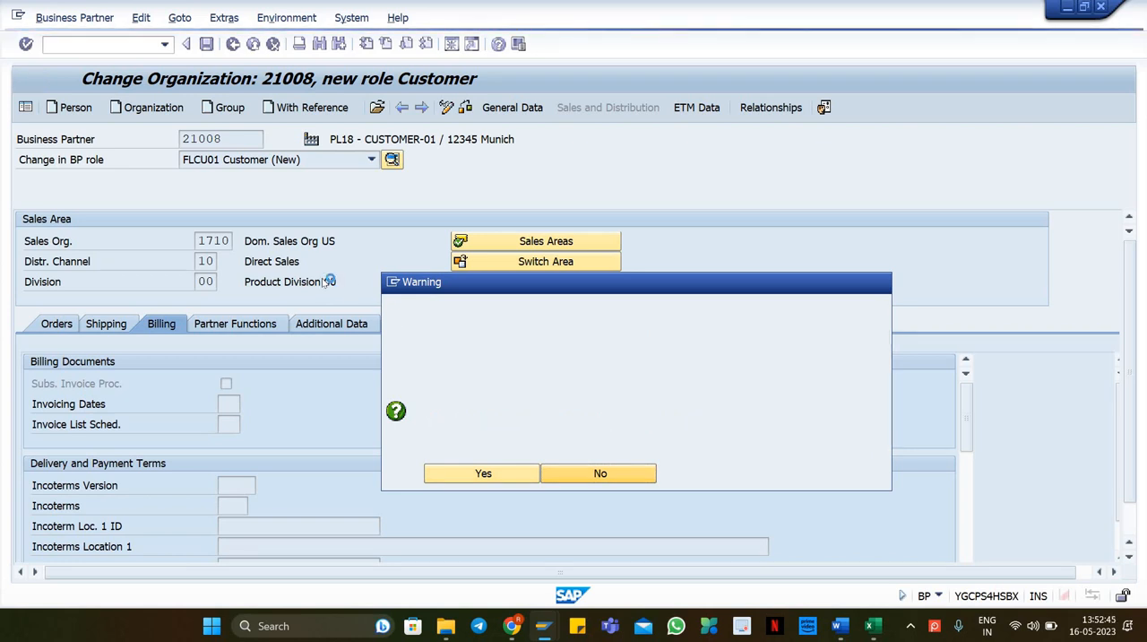
key(Return)
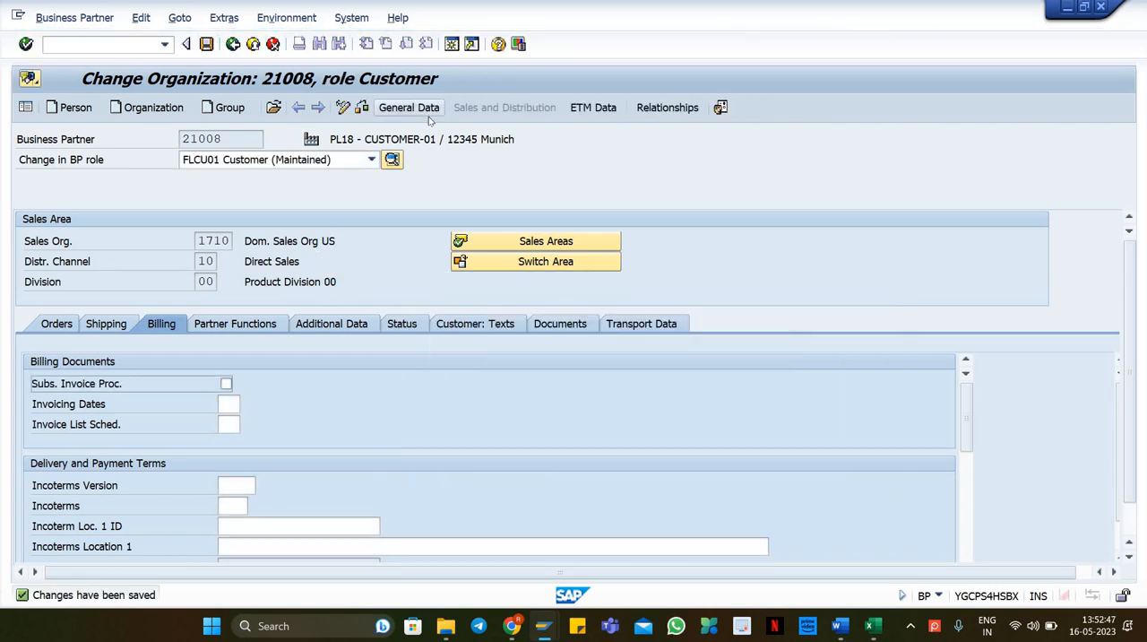
Step: Copy the business partner number and compare it with the Cus1 BP row in the spreadsheet
drag(188, 139, 182, 139)
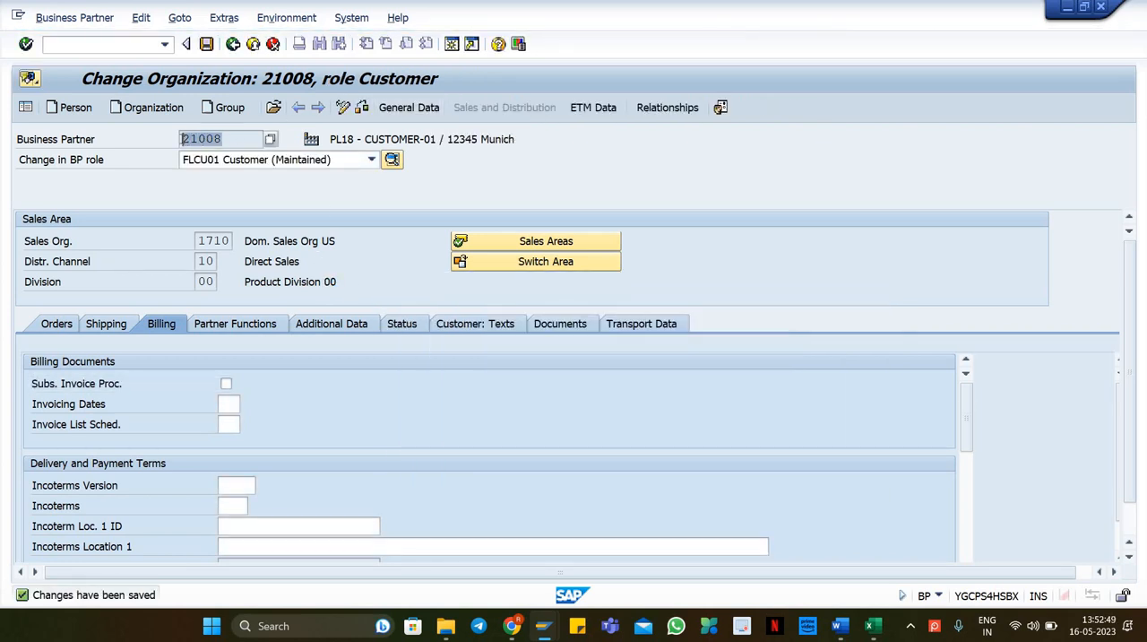
click(372, 174)
key(alt+Tab)
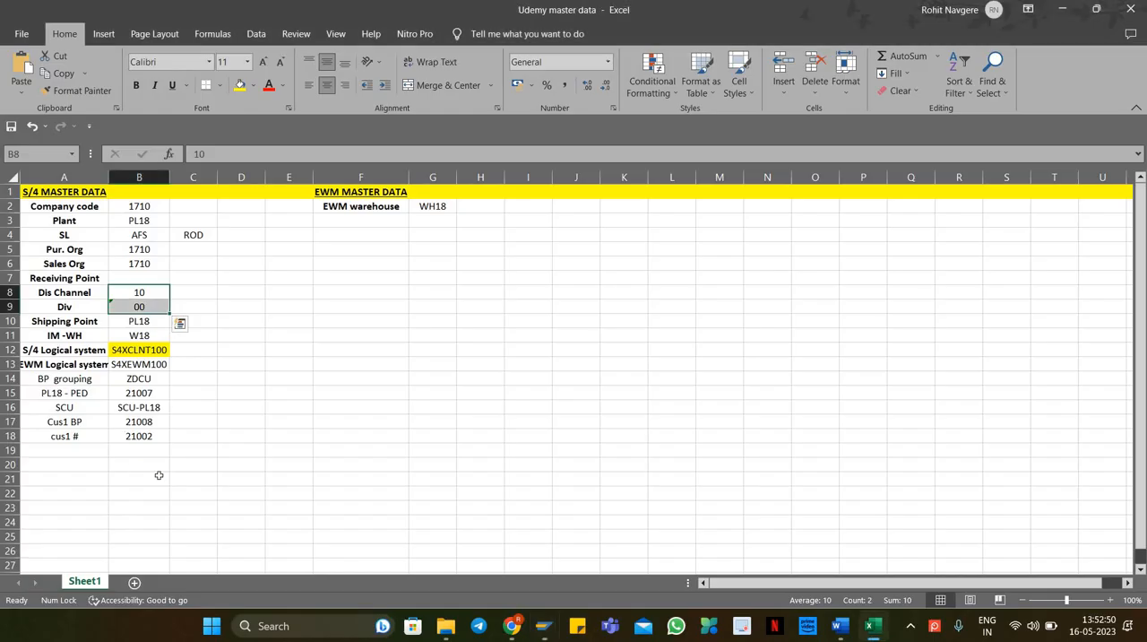
click(144, 421)
key(Down)
key(alt+Tab)
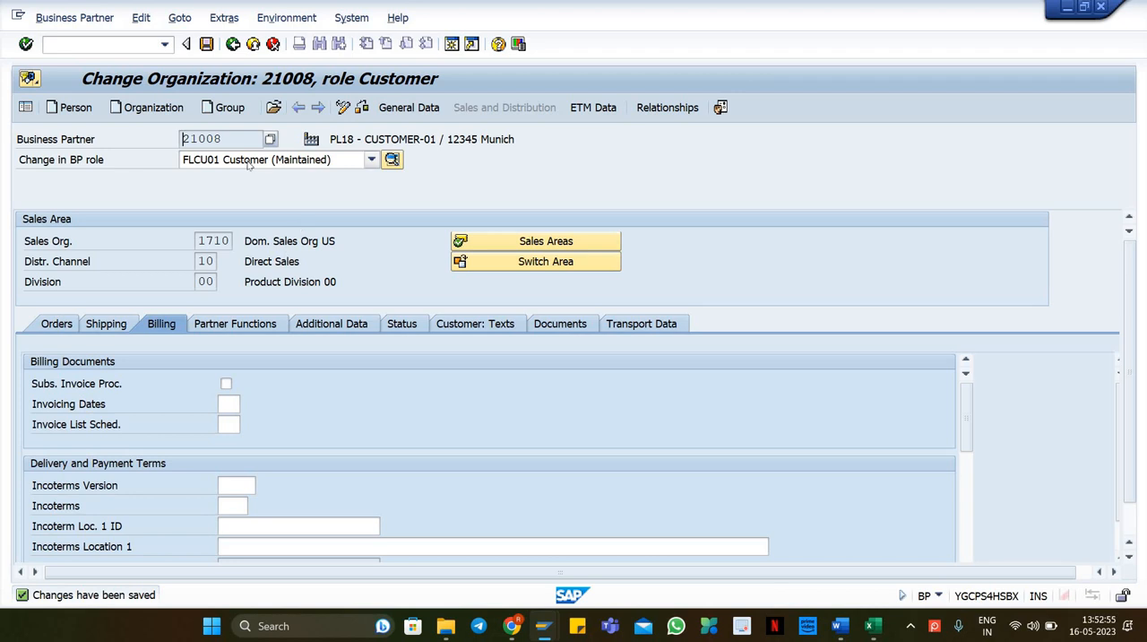
Step: Switch the business partner to display mode, review its assigned roles, and check the customer rows in the spreadsheet
click(371, 160)
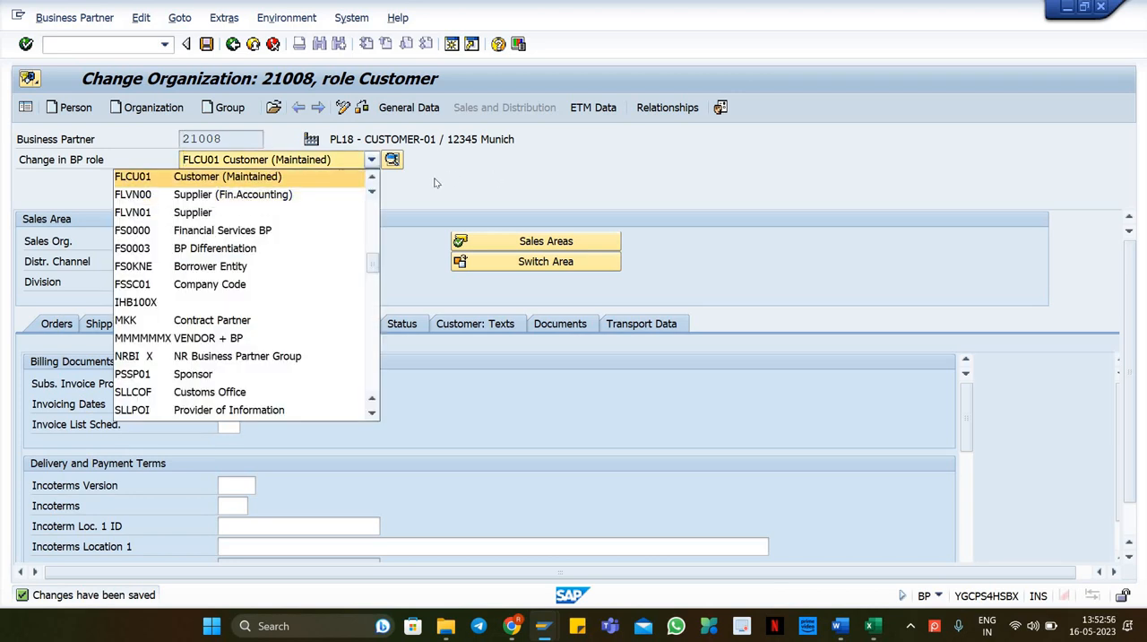
click(237, 144)
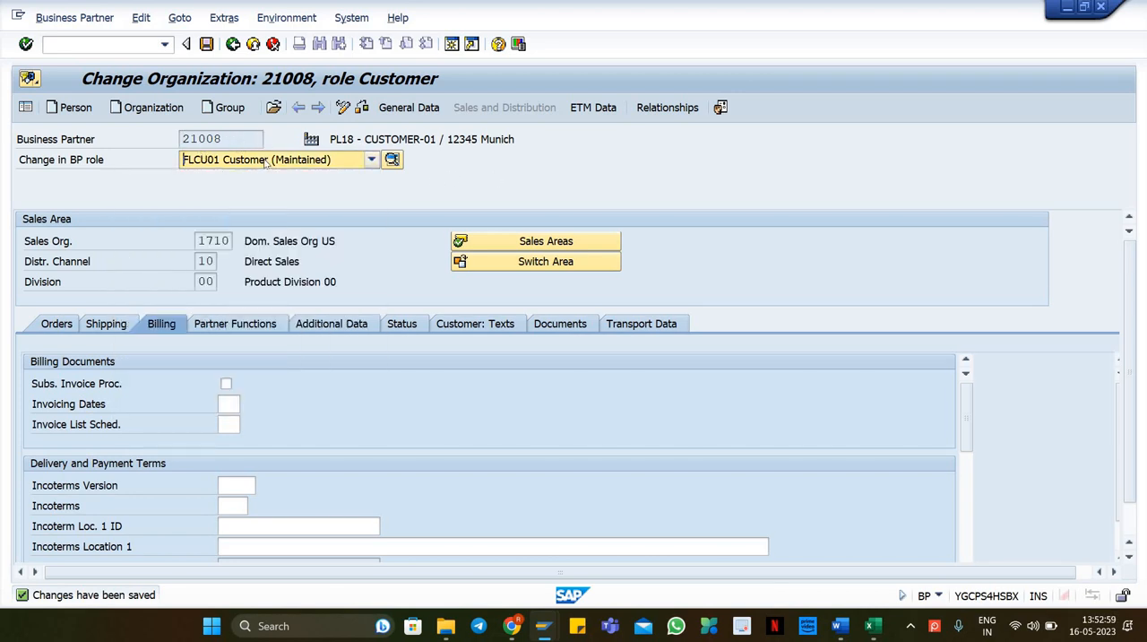
click(342, 108)
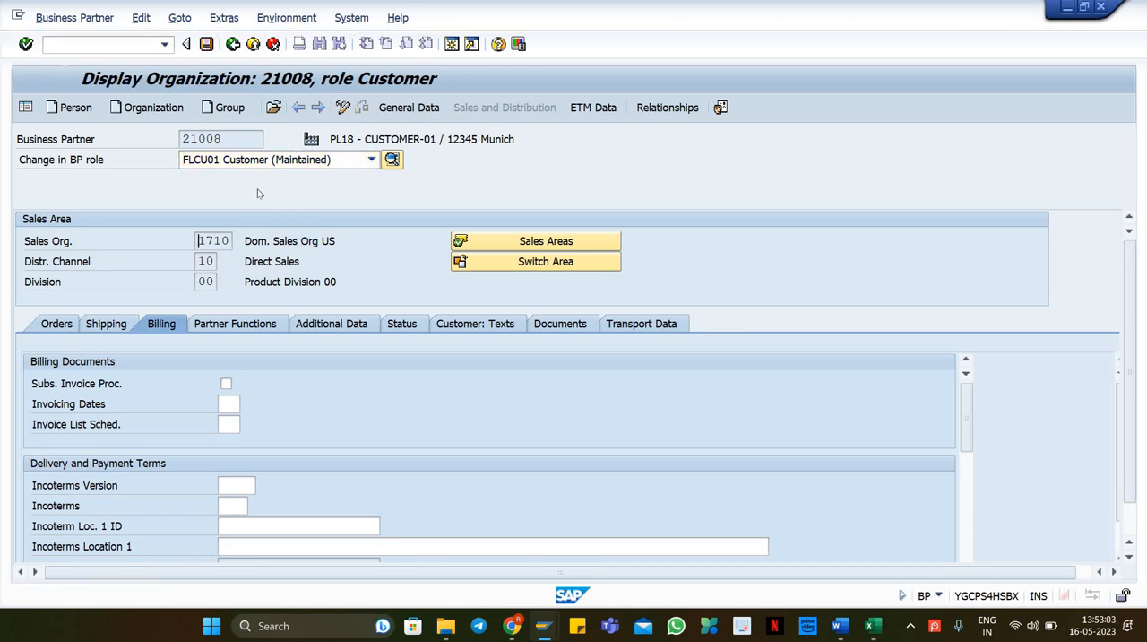
click(318, 160)
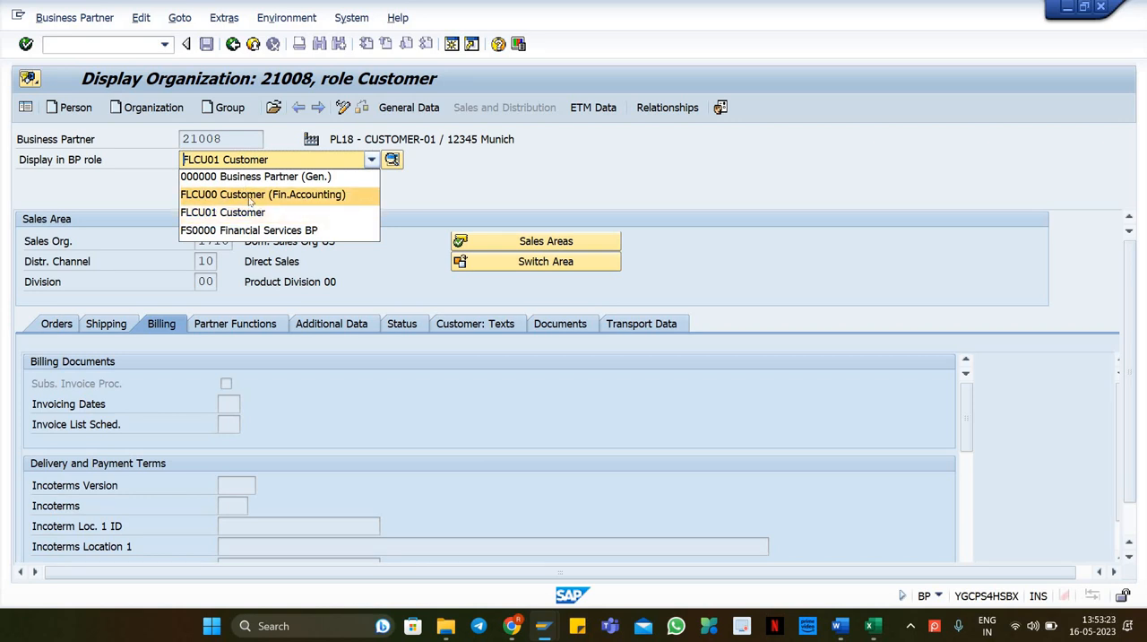
click(571, 198)
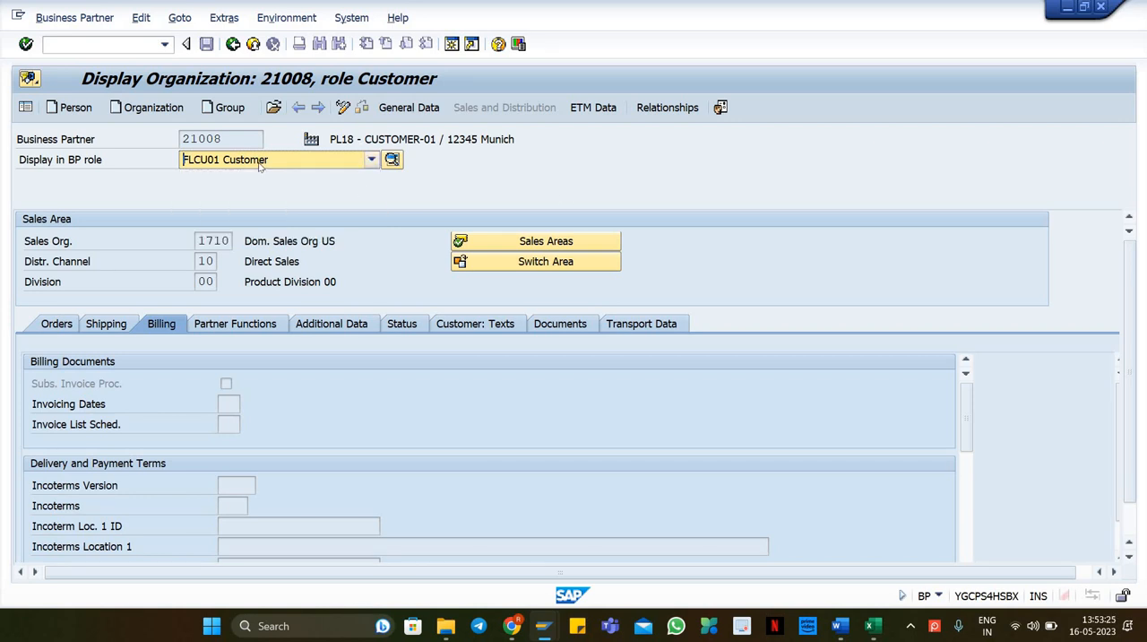
key(alt+Tab)
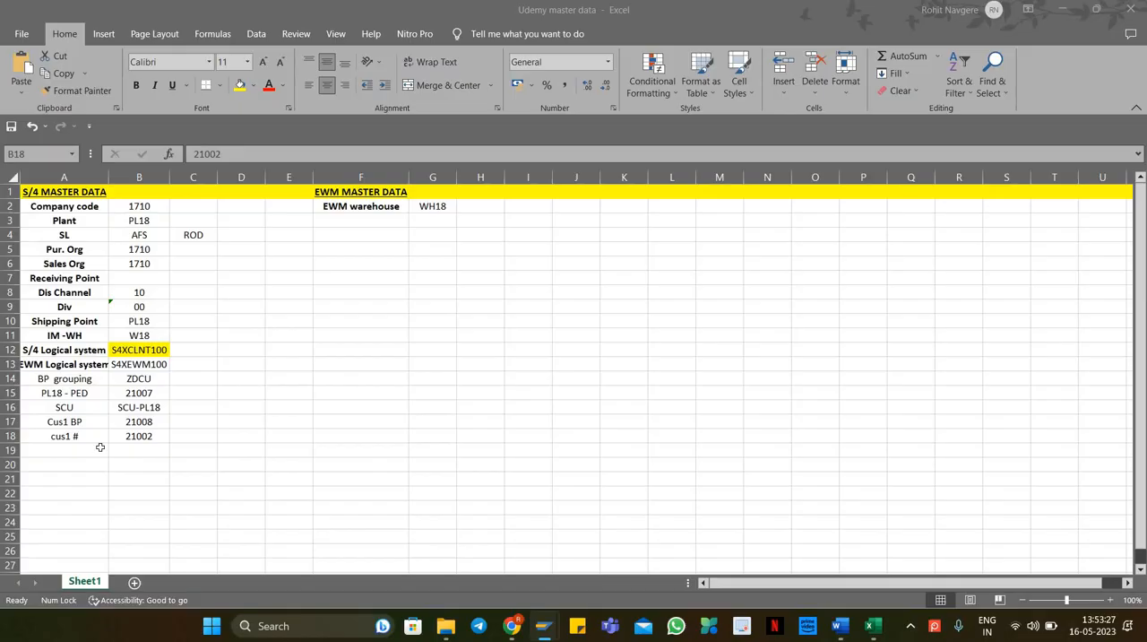
click(62, 423)
click(68, 436)
key(alt+Tab)
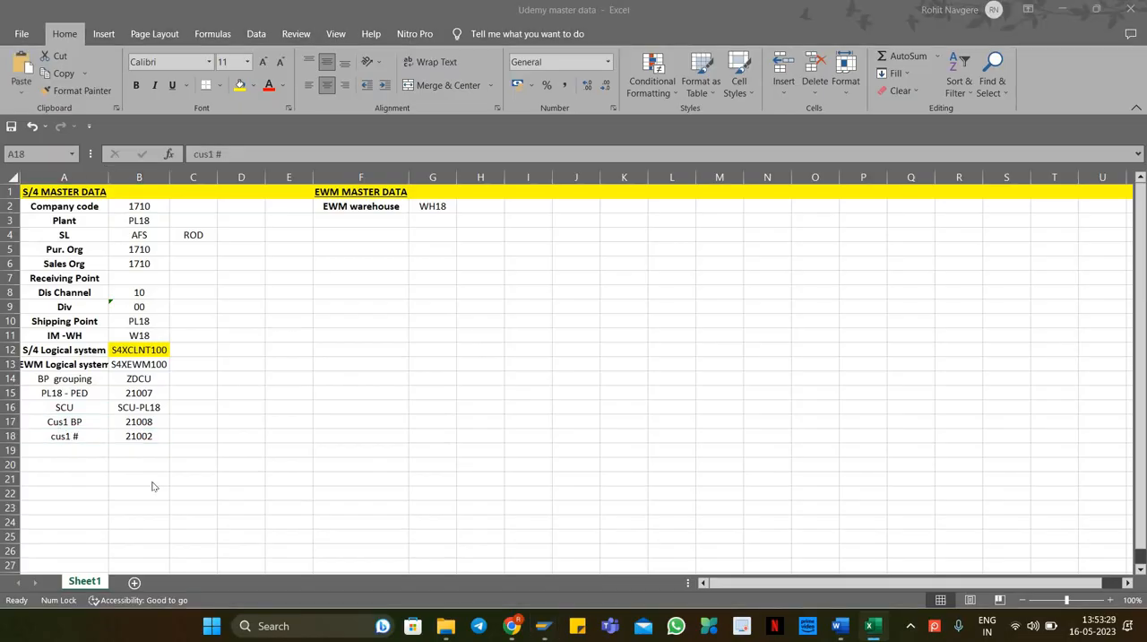
Step: Open the BP transaction, start a new organization, and set its title to 0003 Company
click(105, 43)
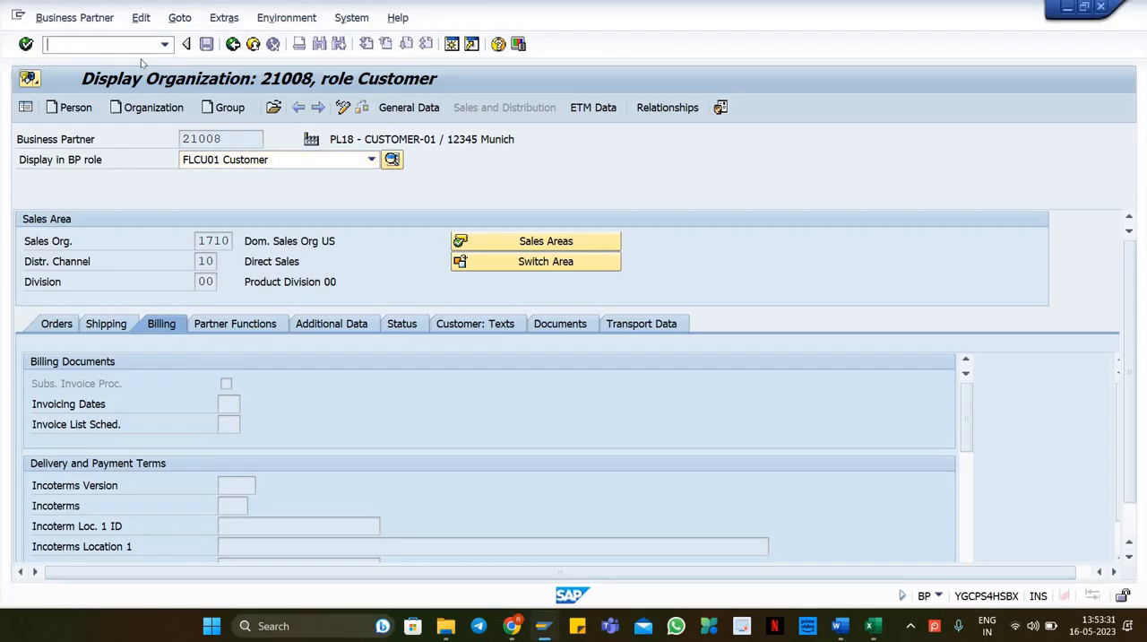
text(/nbp)
key(Return)
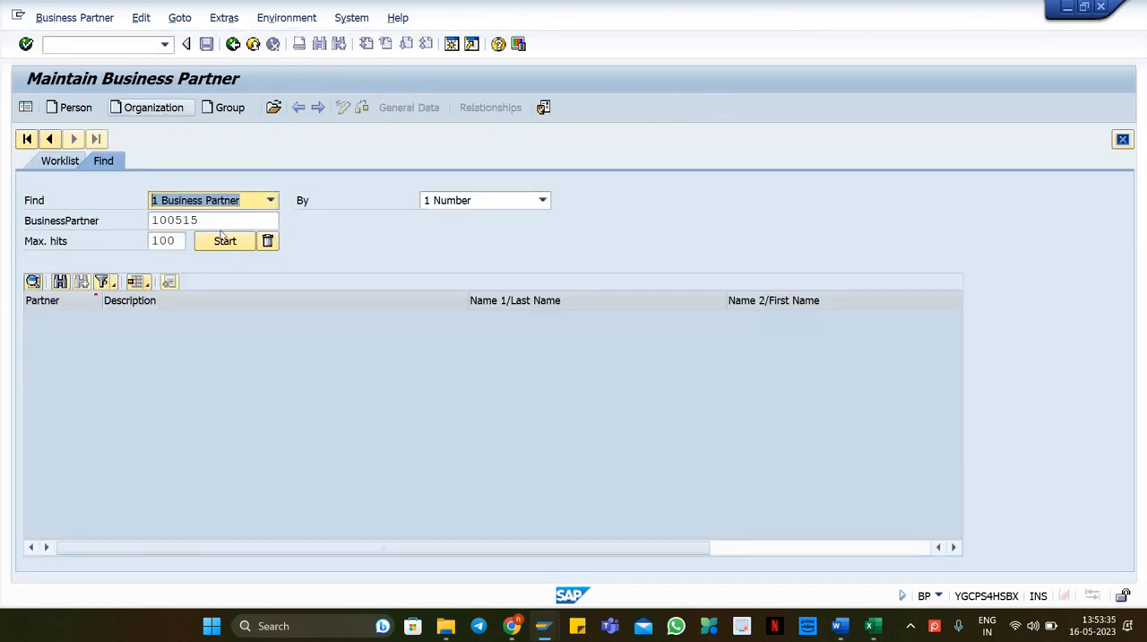
click(154, 108)
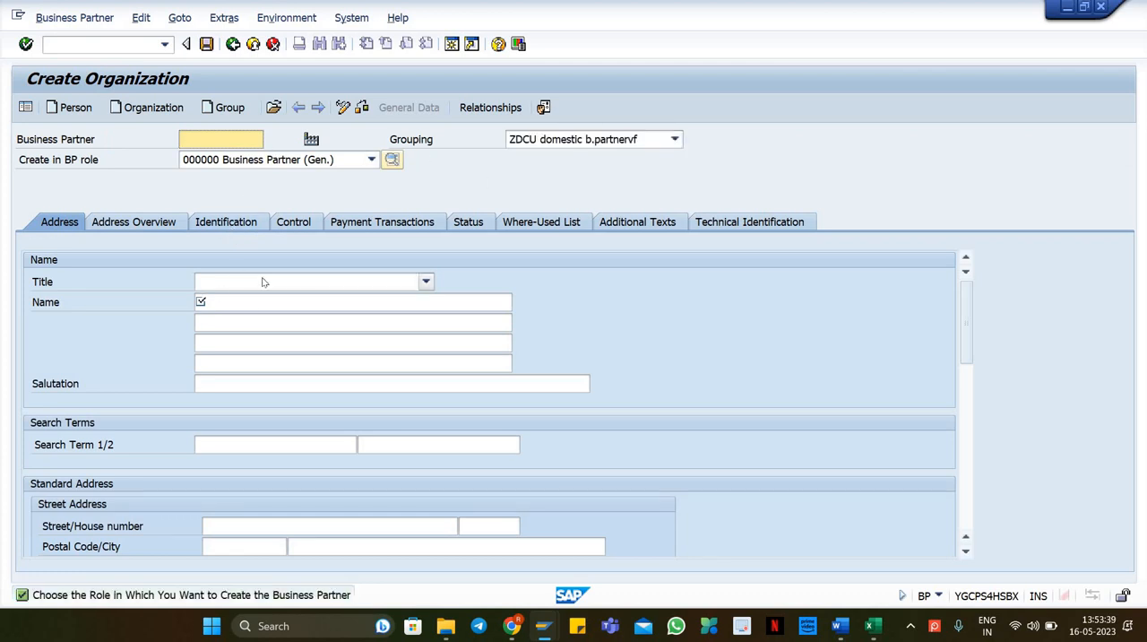
click(262, 283)
click(260, 297)
Step: Set the organization's name to PL18 - VENDOR-01
key(alt+Tab)
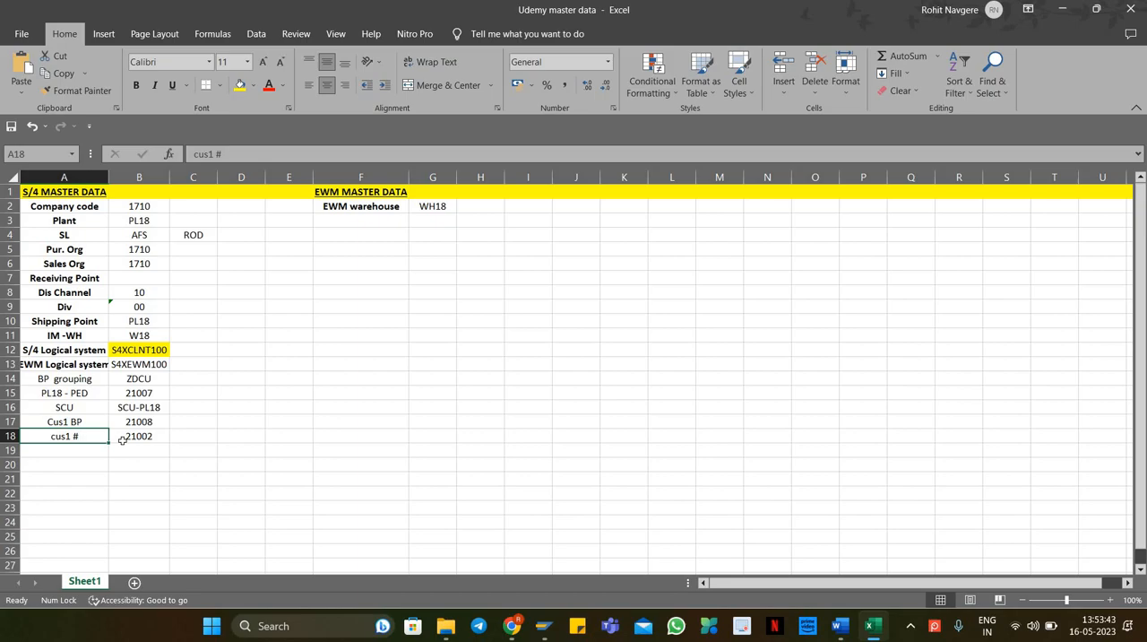
key(alt+Tab)
click(225, 305)
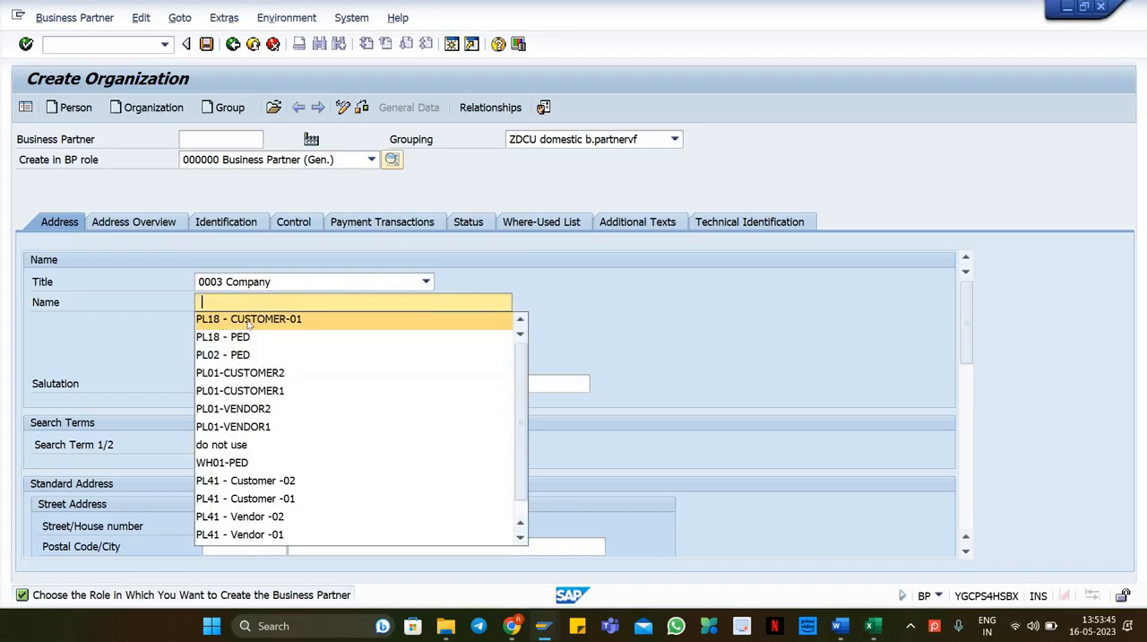
click(249, 321)
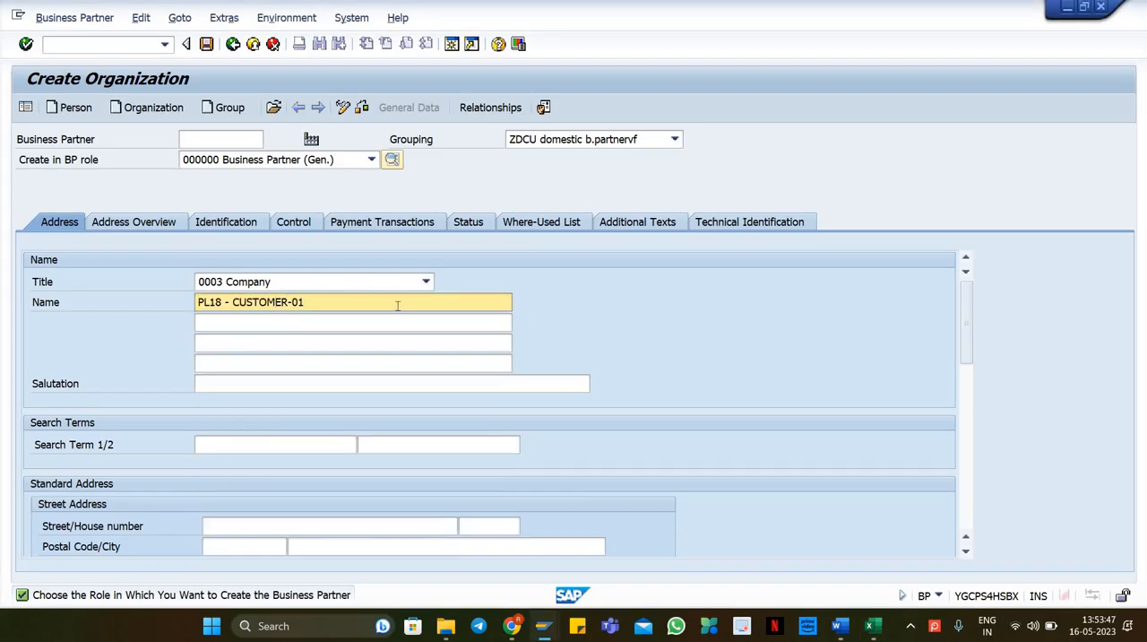
key(BackSpace)
key(BackSpace)
key(BackSpace)
key(BackSpace)
key(BackSpace)
key(BackSpace)
text(BEN)
key(BackSpace)
key(BackSpace)
key(BackSpace)
text(VENDOR)
key(Delete)
Step: Set both search terms to PL18
drag(222, 302, 188, 309)
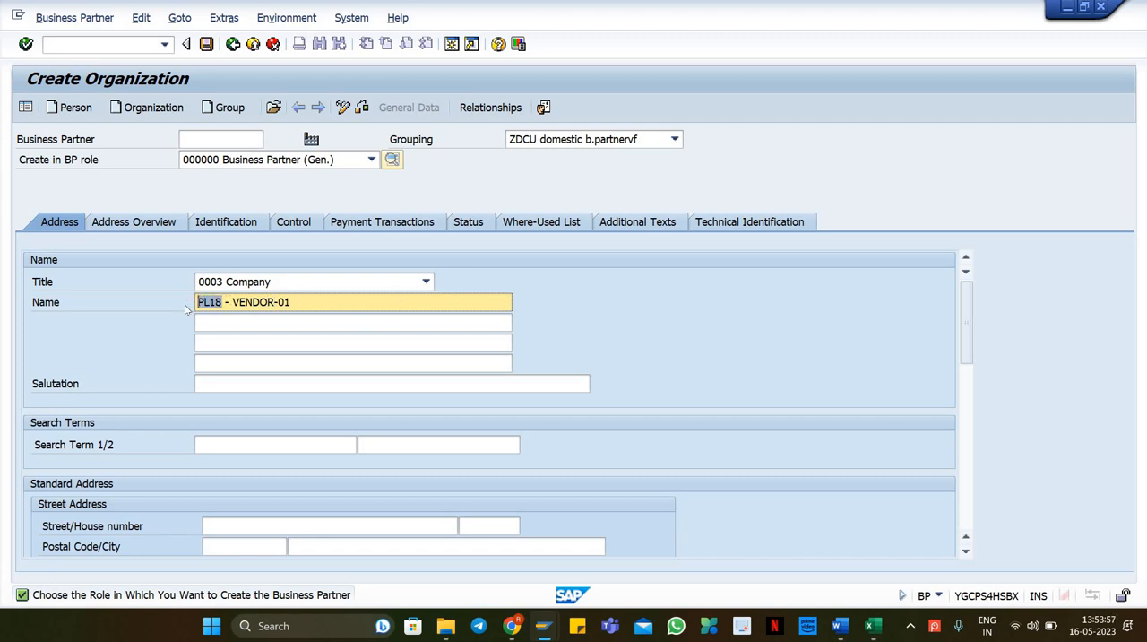
key(ctrl+c)
click(355, 443)
key(ctrl+v)
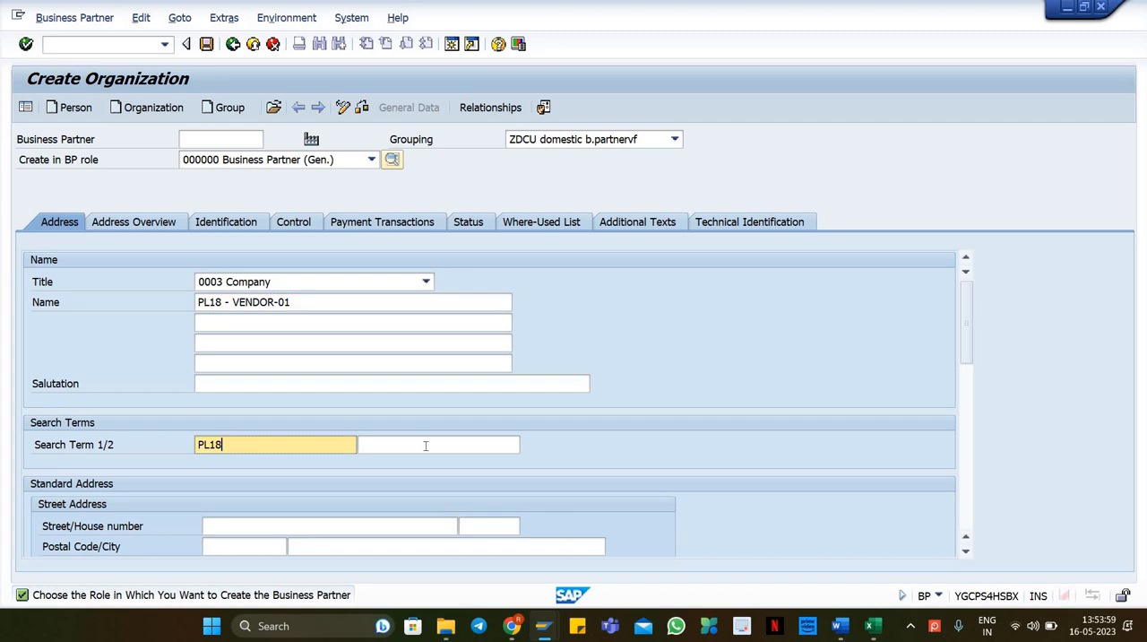
click(424, 446)
key(ctrl+v)
key(Return)
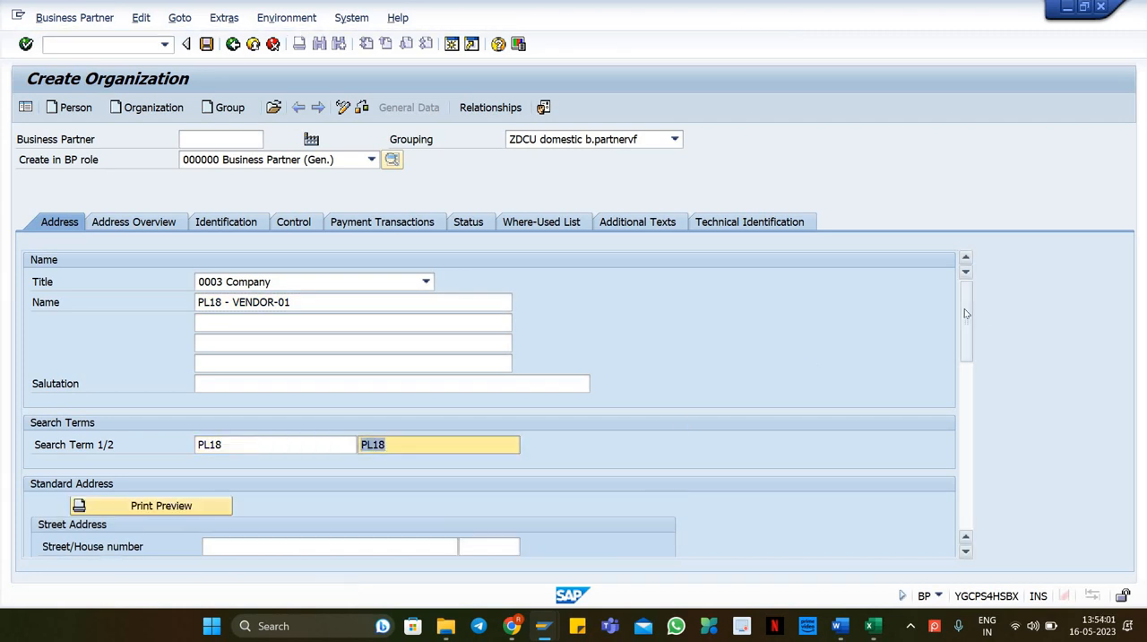
Step: Fill the address with postal code 12345, city Munich, country DE and region 01
click(221, 405)
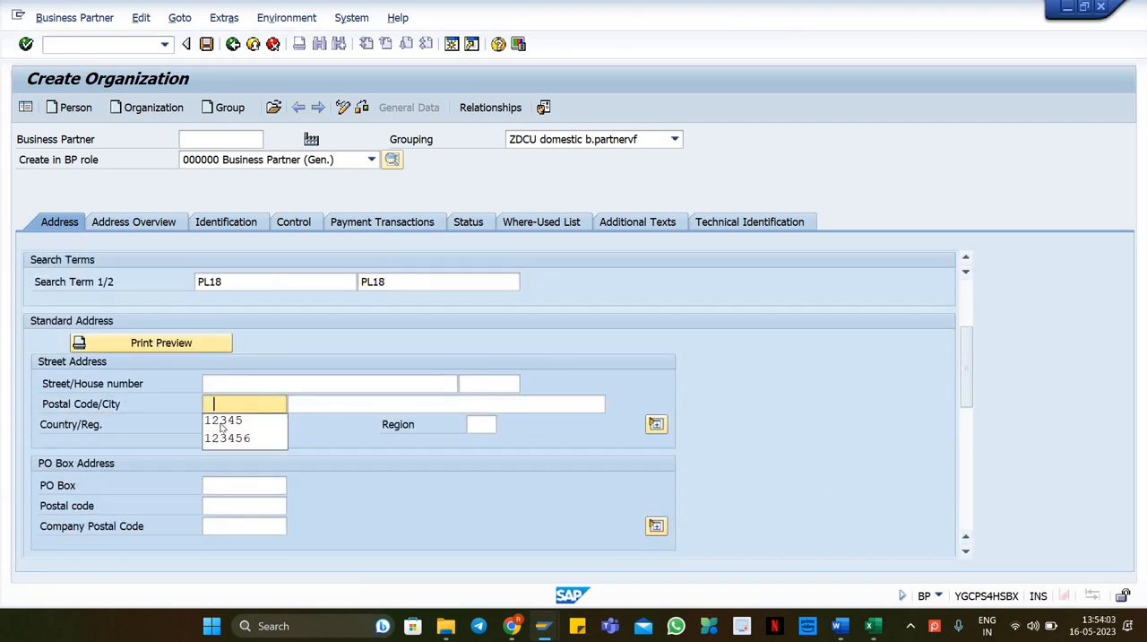
click(220, 419)
click(218, 427)
text(de)
click(344, 410)
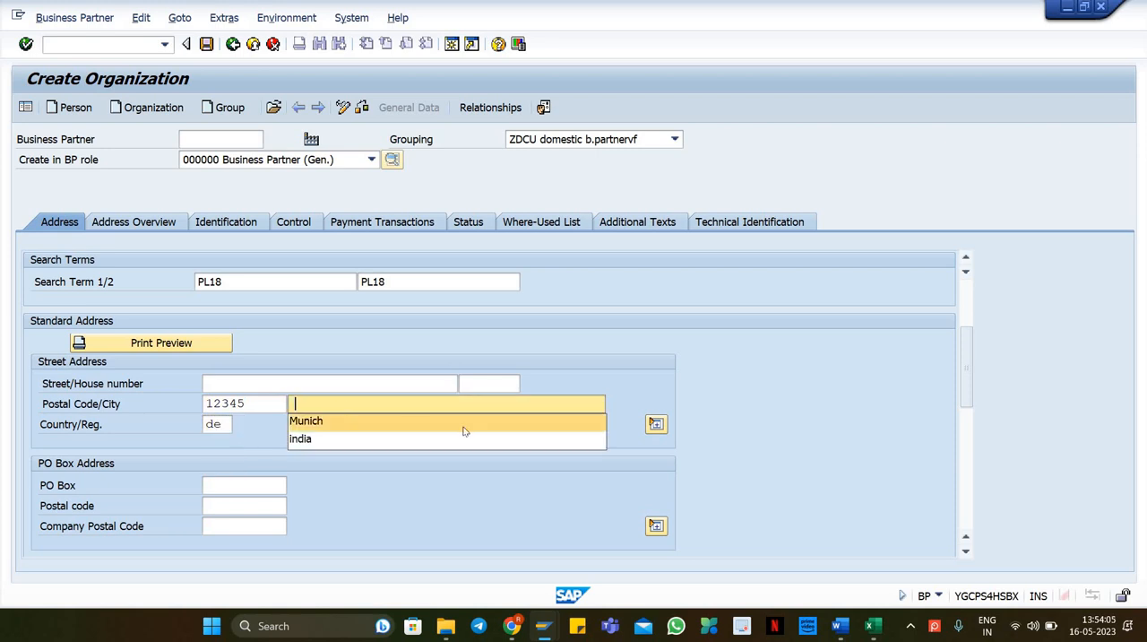
click(464, 429)
click(482, 428)
click(486, 446)
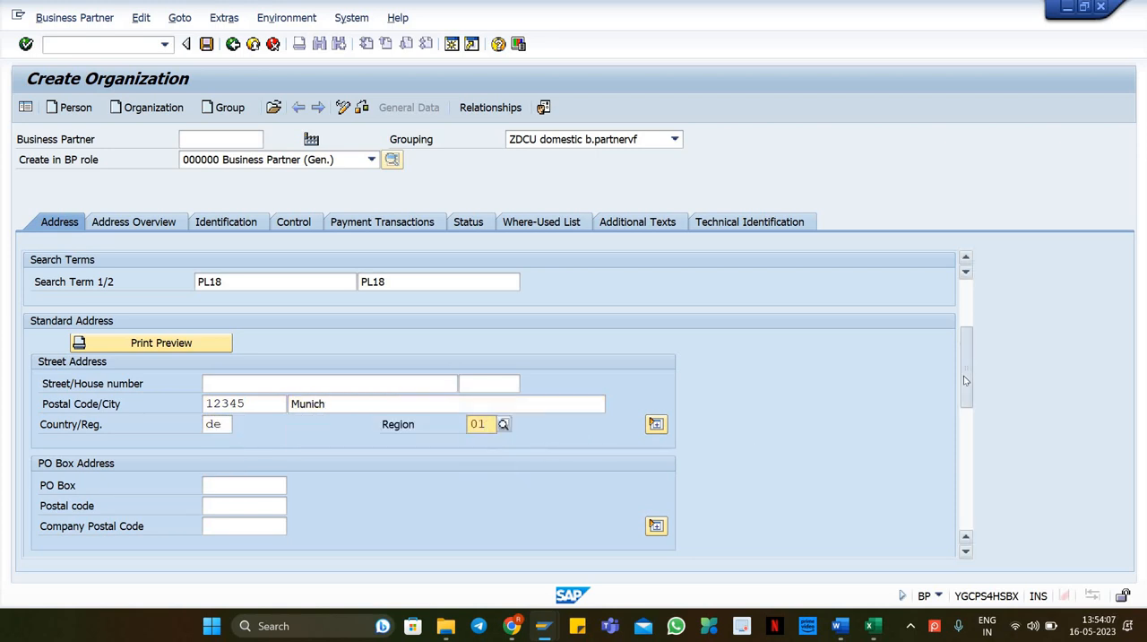
Step: Set the communication language to EN English and save the new business partner
scroll(963, 375, down, 3)
click(281, 466)
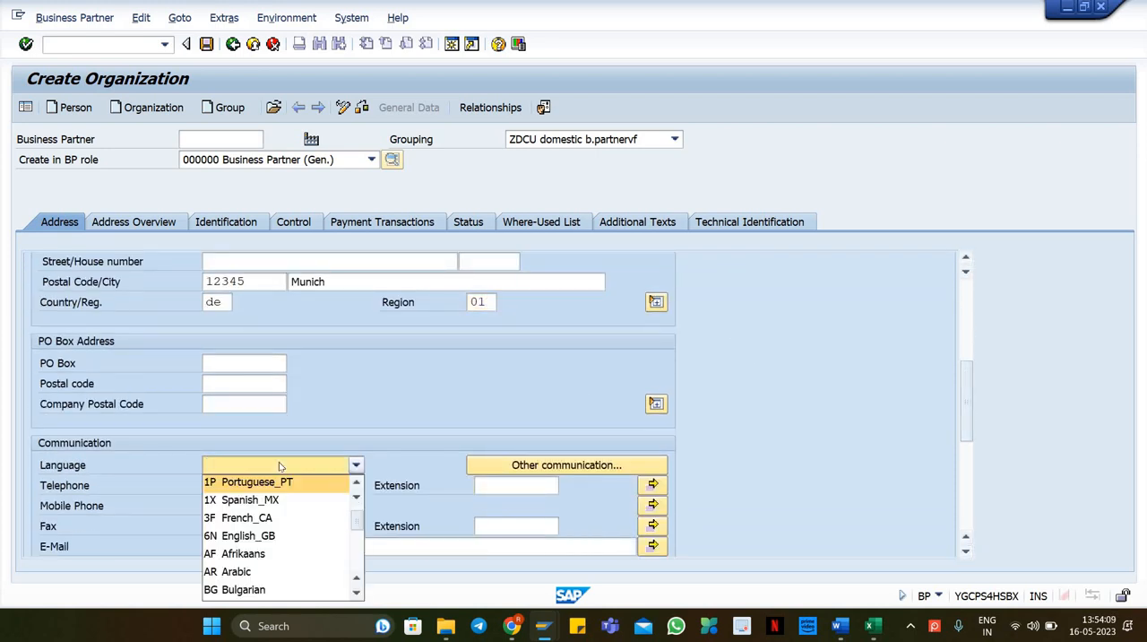
text(en)
key(Return)
key(Return)
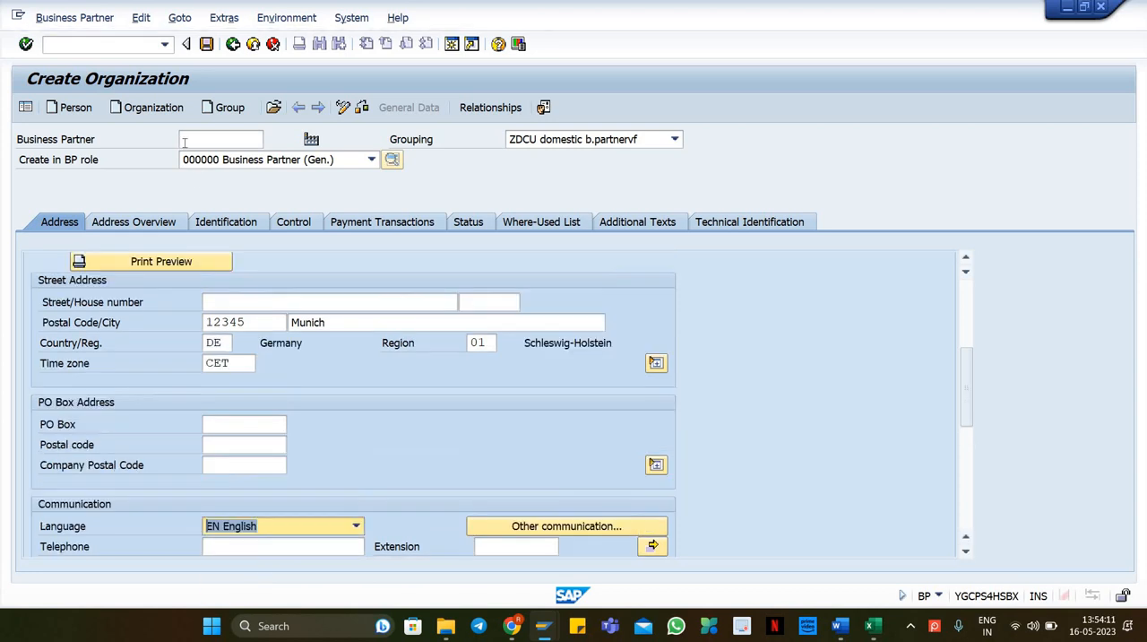
click(206, 44)
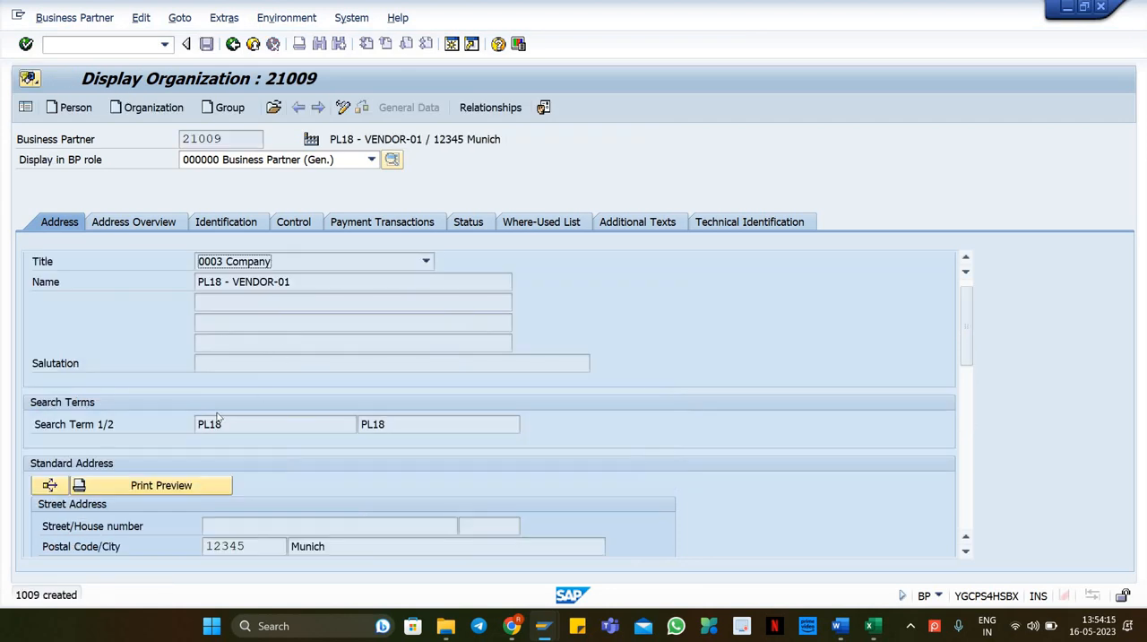
Step: Copy the new business partner number and label cell A19 as Vendor1 BP in the spreadsheet
double_click(197, 138)
key(alt+Tab)
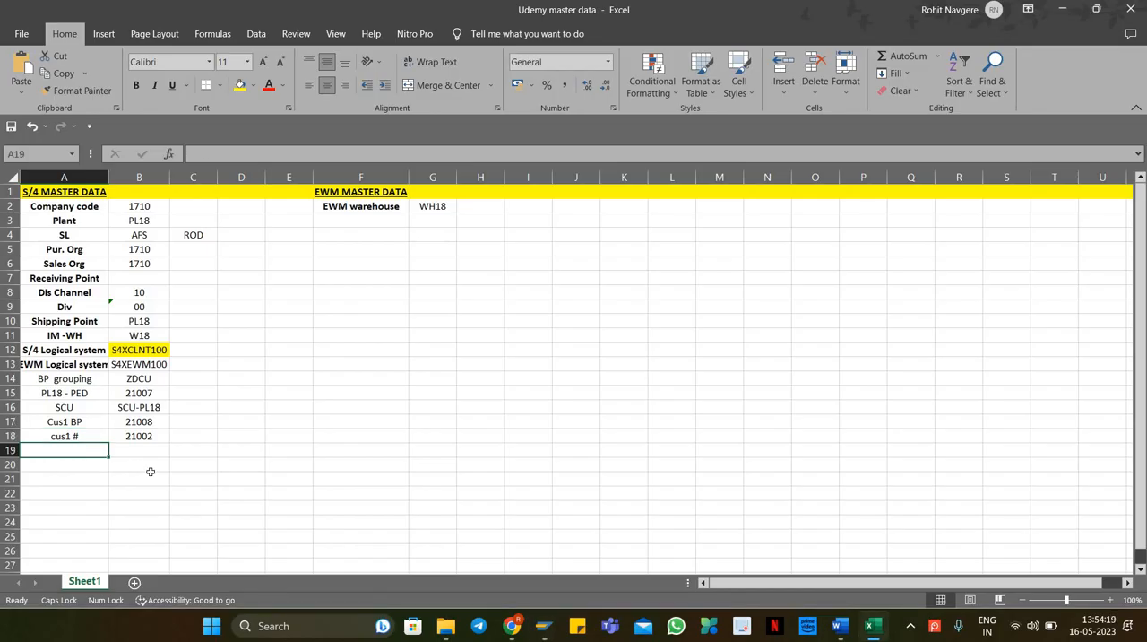
key(Caps_Lock)
text(Vendor)
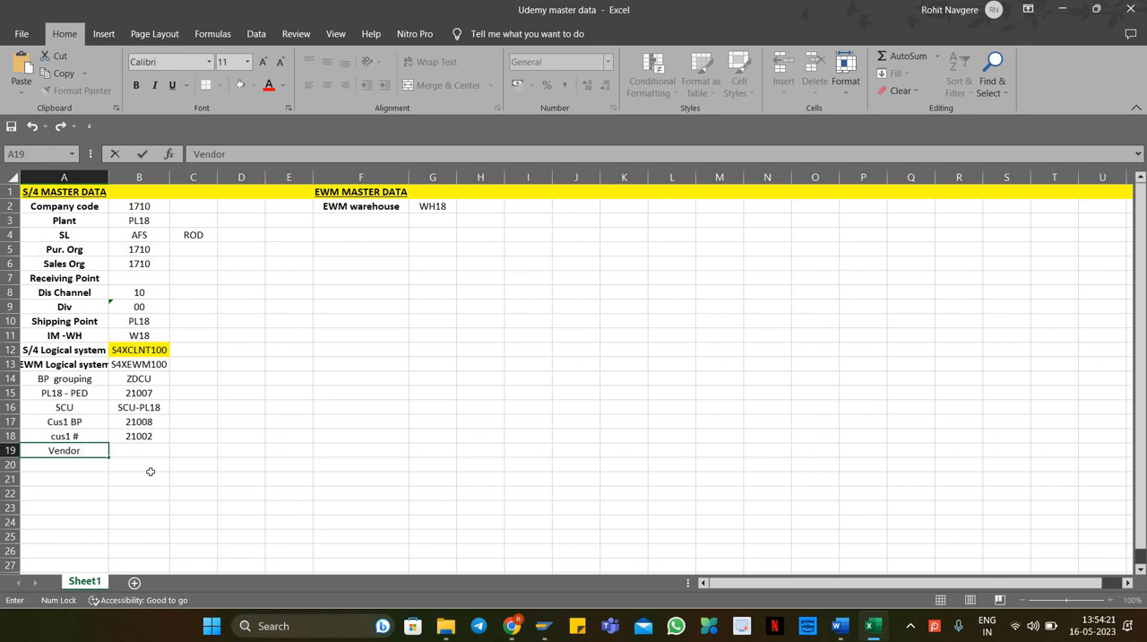
text( BP)
text(1)
key(Return)
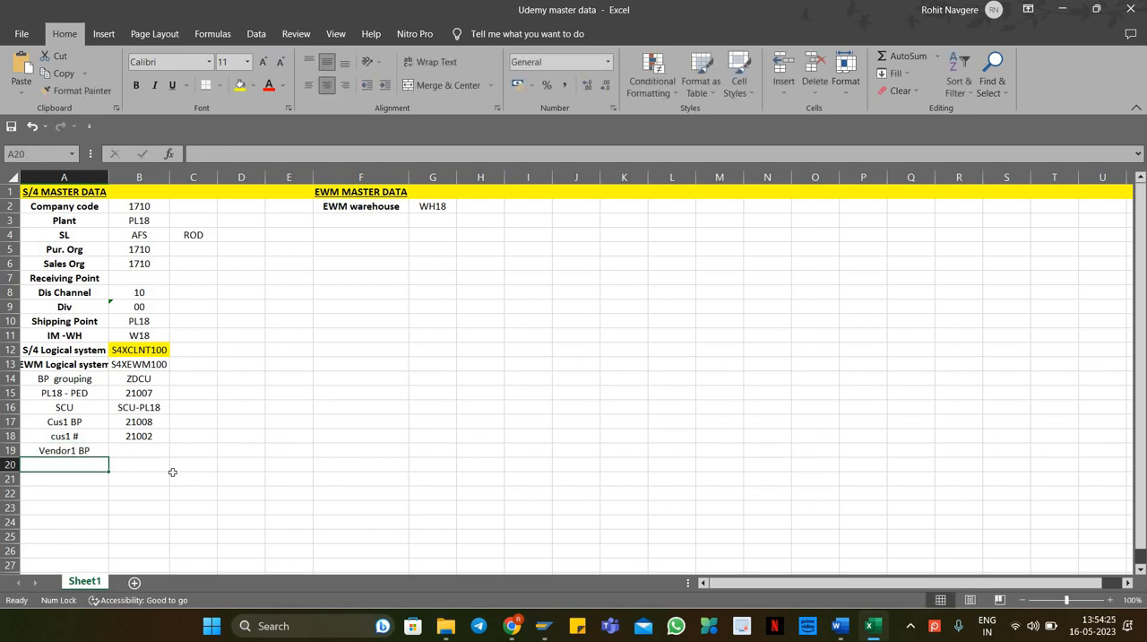
Step: Paste vendor business partner number 21009 into B19
key(Up)
key(Right)
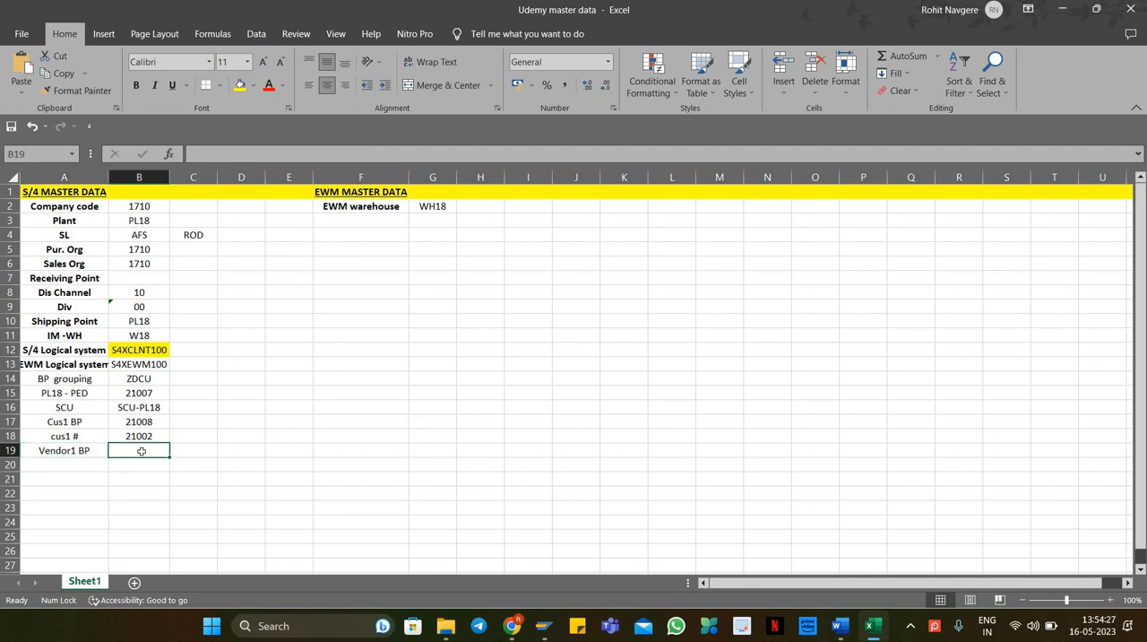
right_click(149, 448)
click(171, 171)
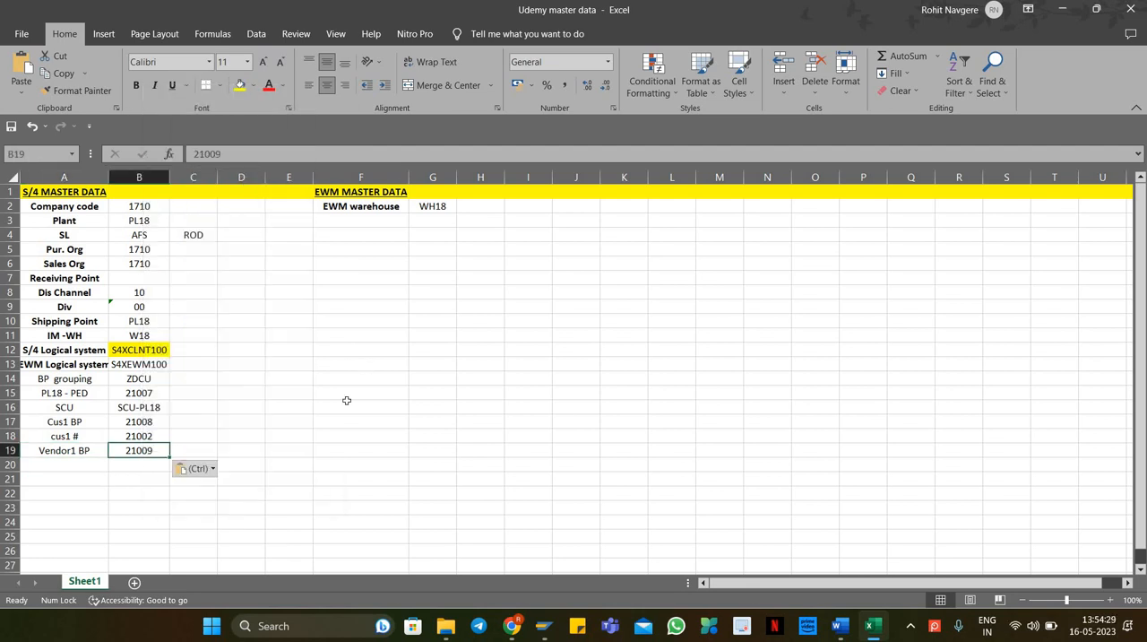
click(360, 363)
click(59, 467)
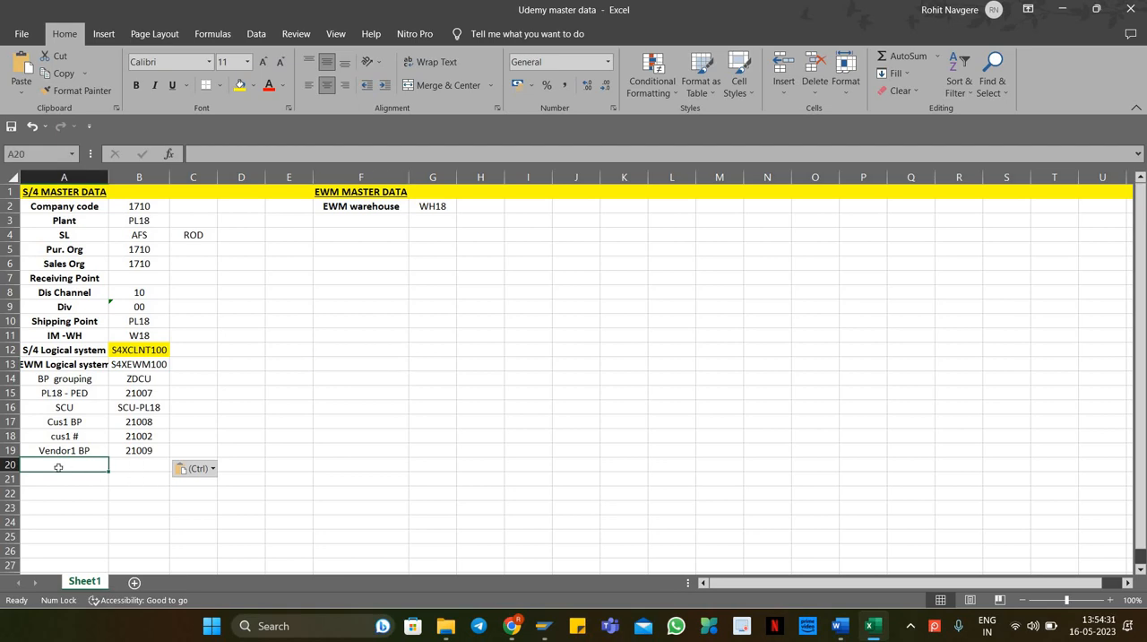
Step: Switch the business partner to change mode and add the BP role FLVN00 Supplier (Fin.Accounting)
key(alt+Tab)
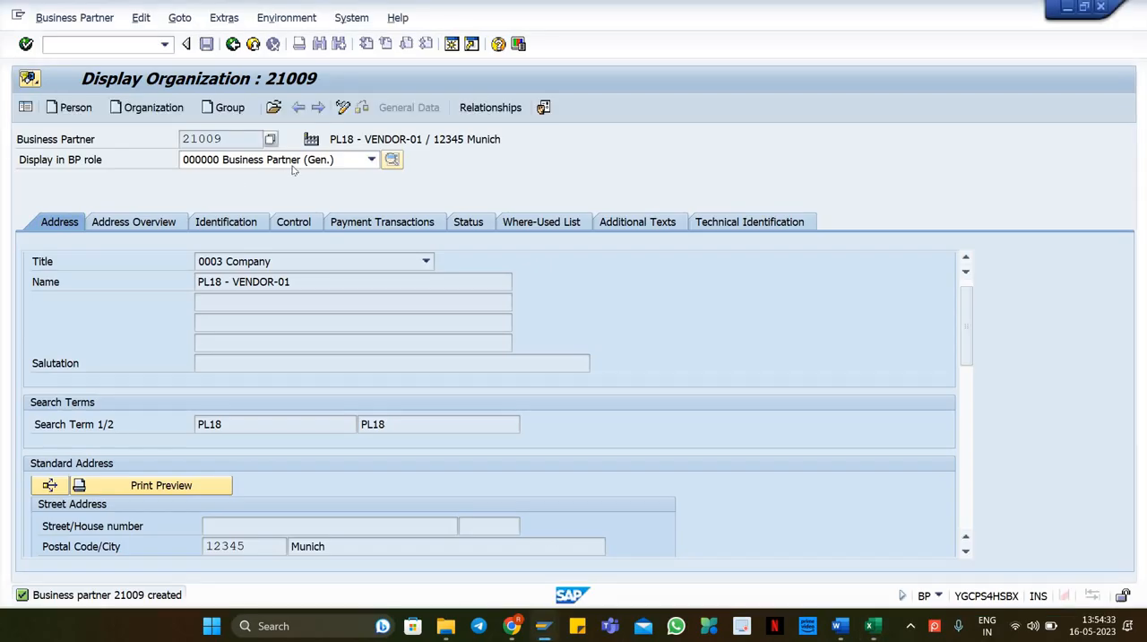
click(342, 107)
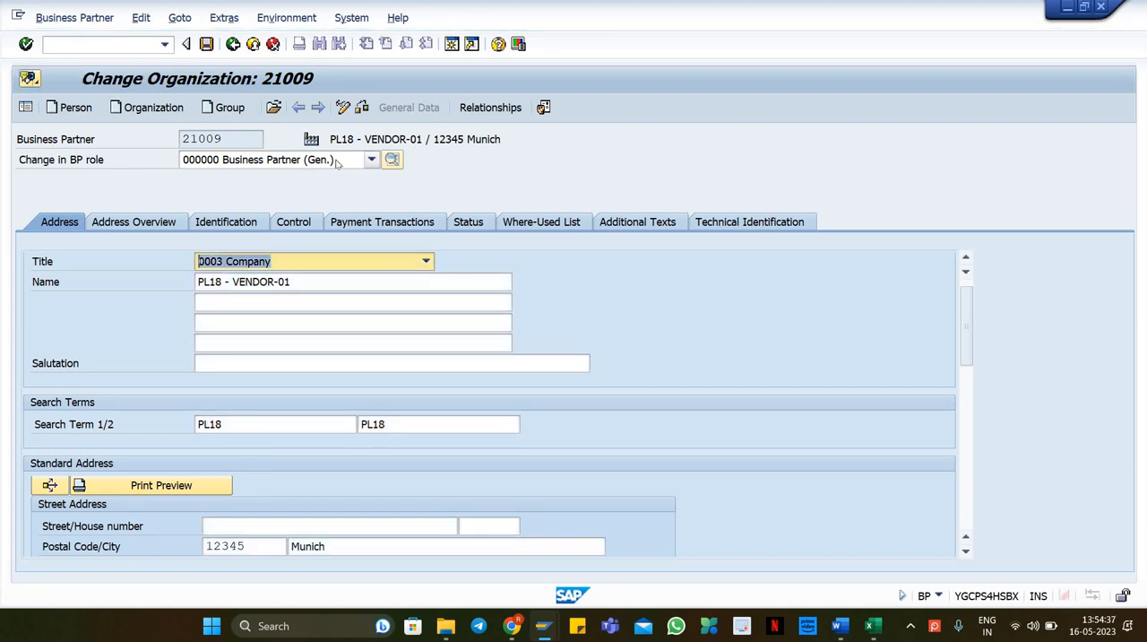
click(337, 161)
text(flv)
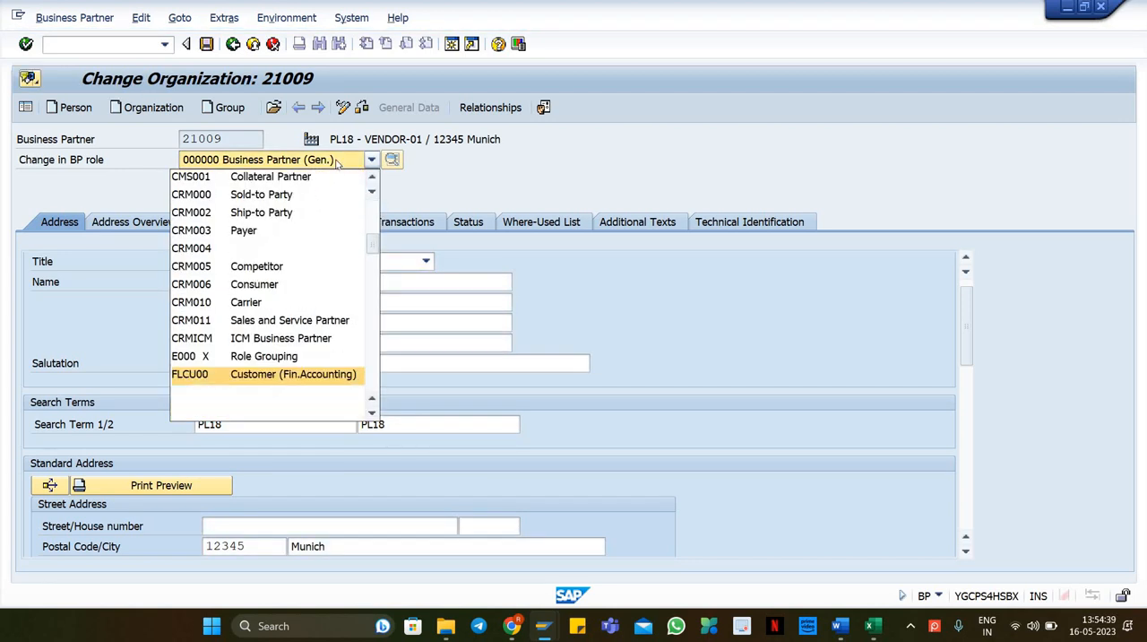
key(Return)
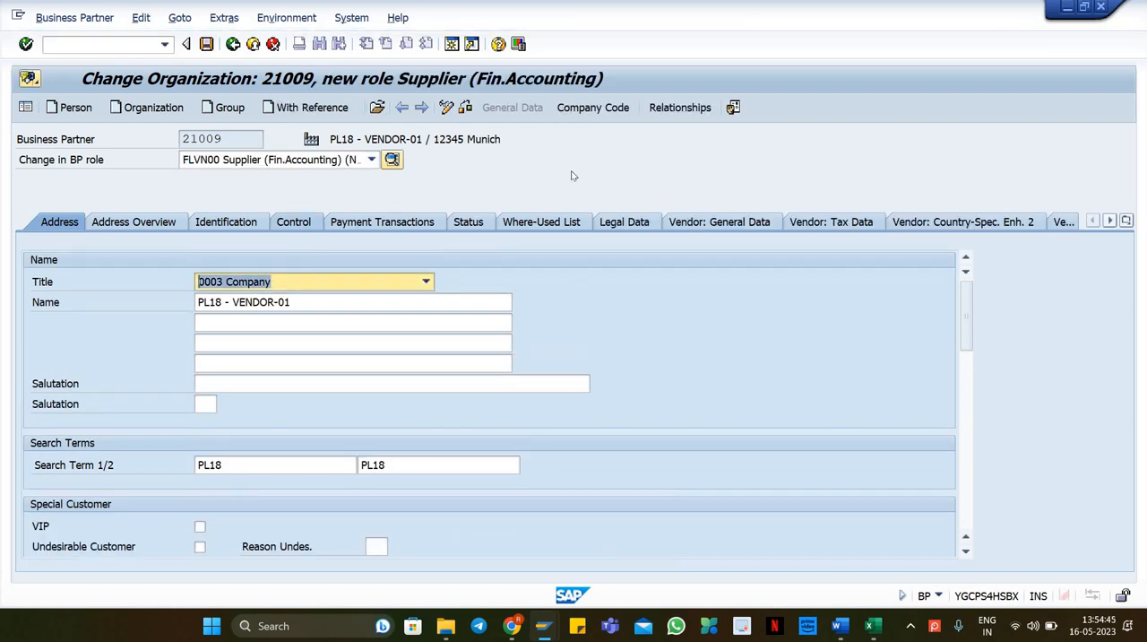
Step: Open company code 1710 data, set reconciliation account 12112000, and save the supplier role
click(591, 112)
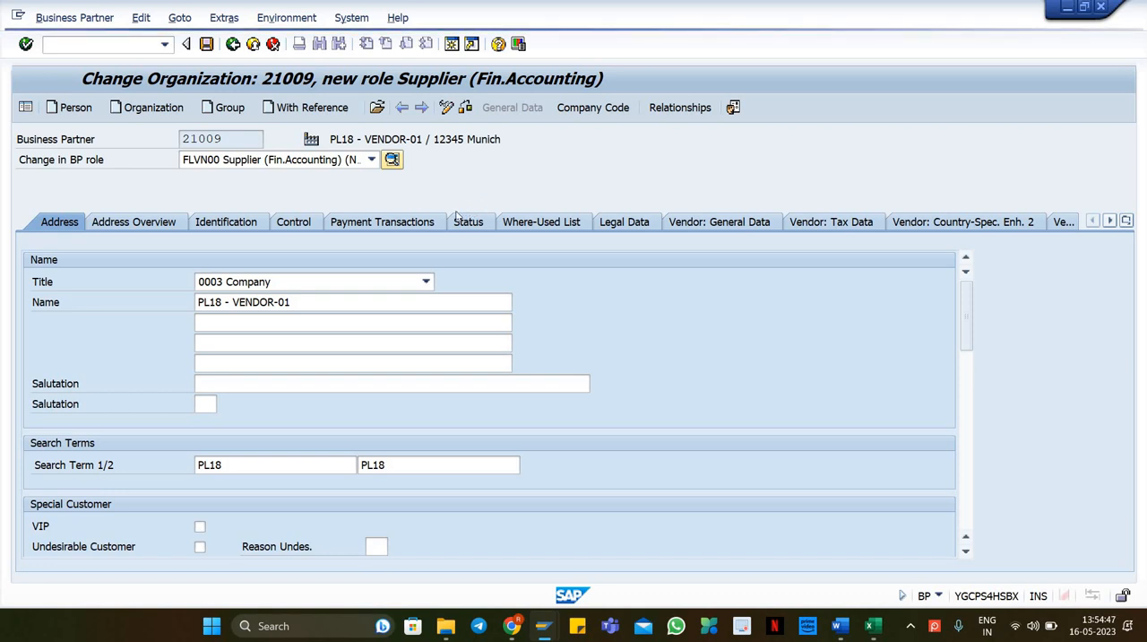
click(234, 260)
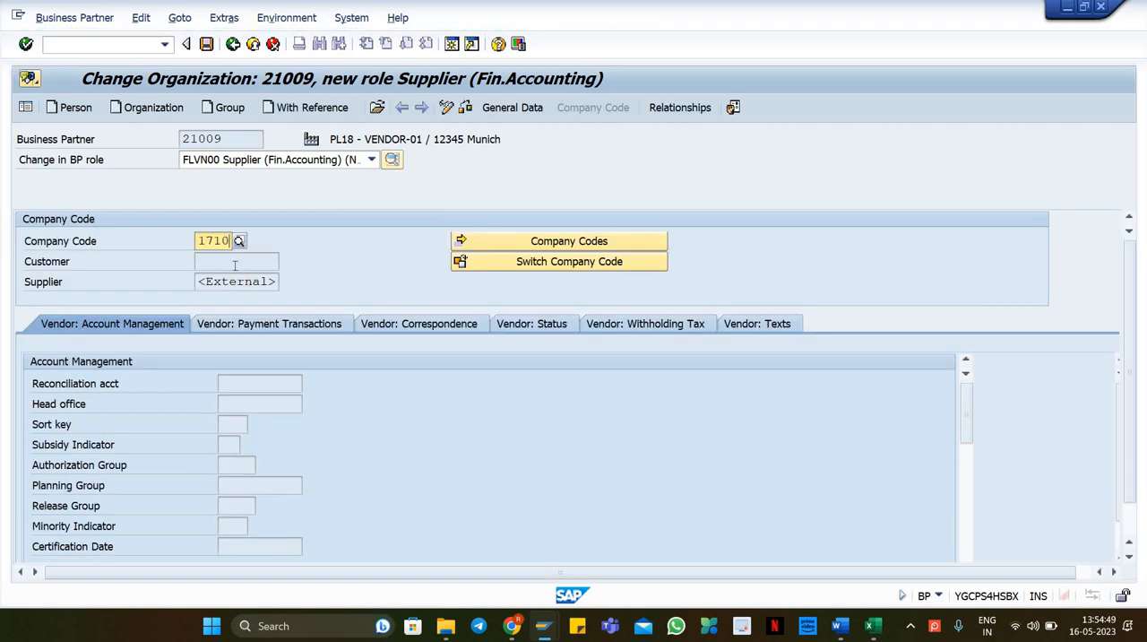
key(Return)
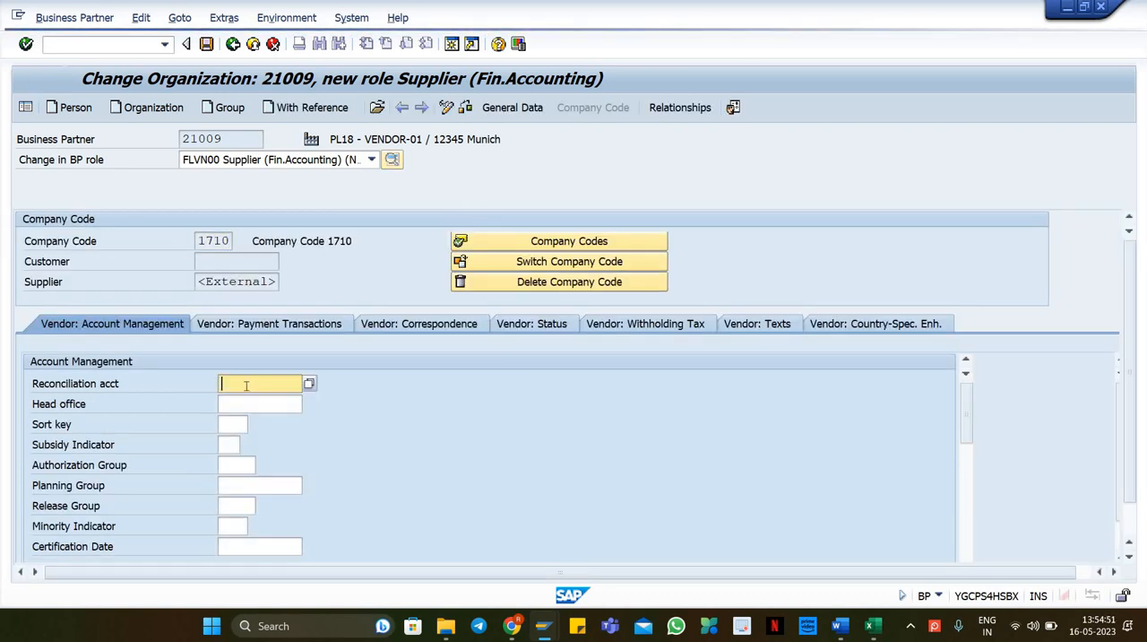
text(12112000)
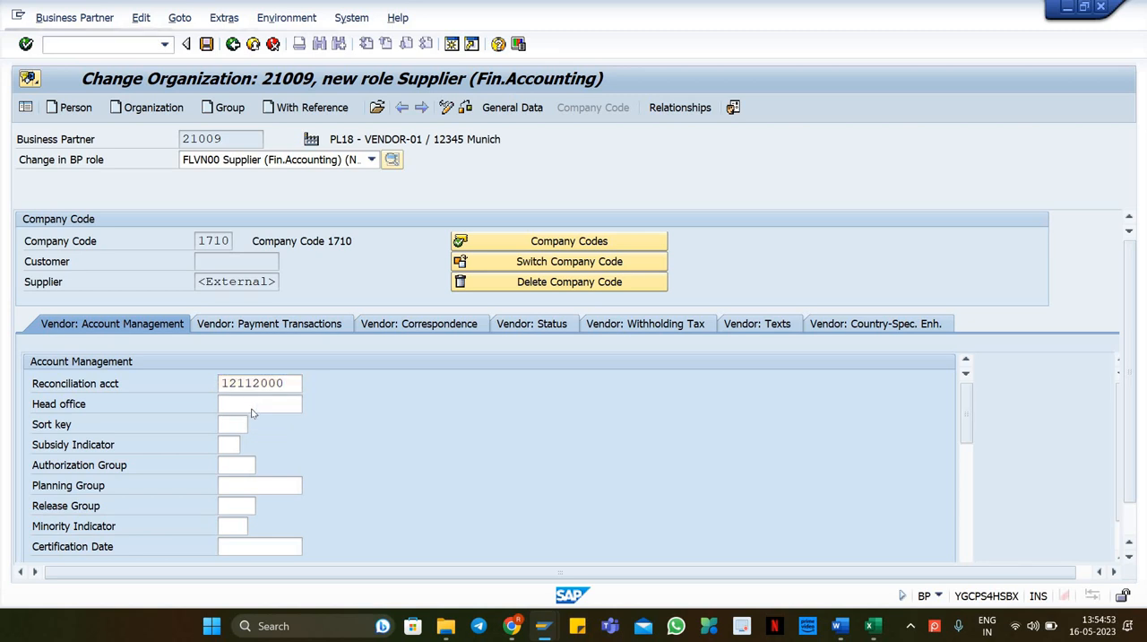
key(Return)
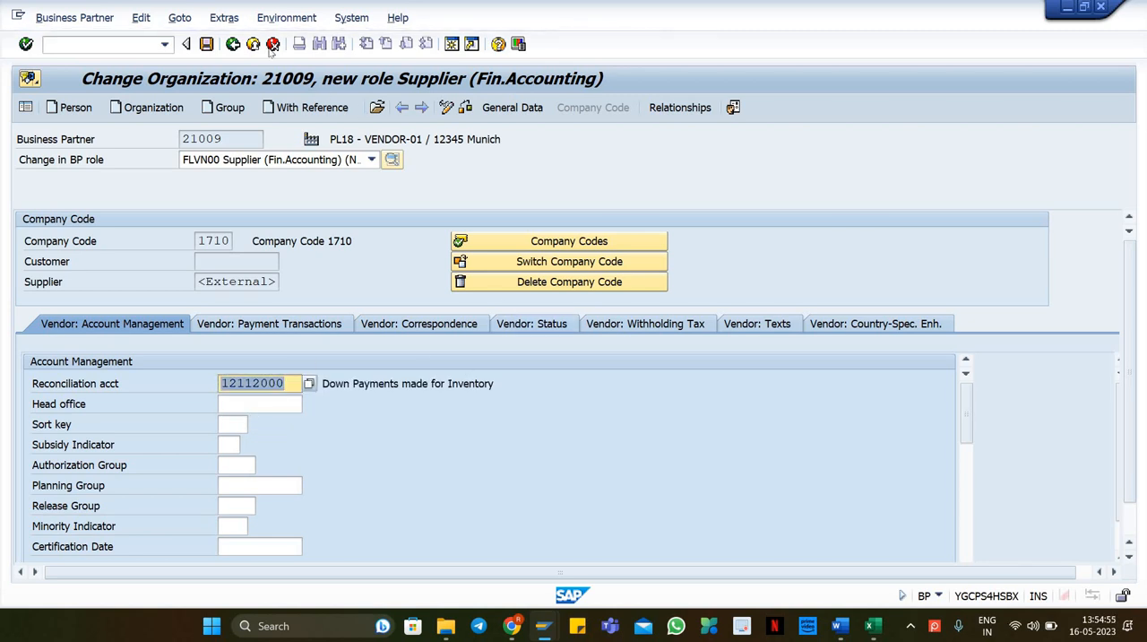
click(621, 326)
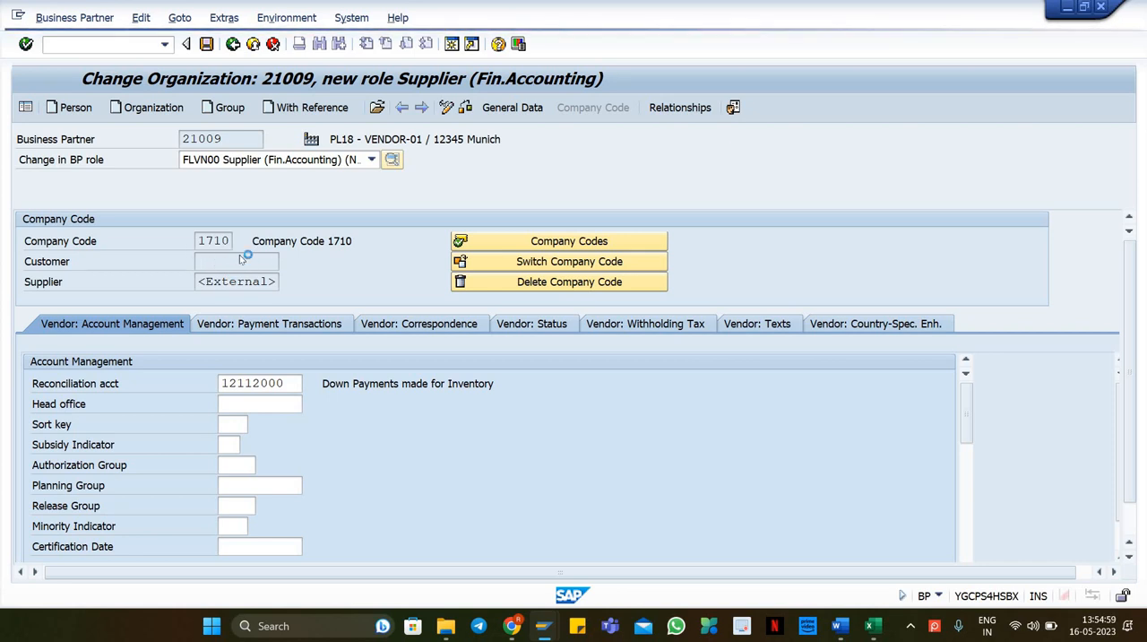
key(Return)
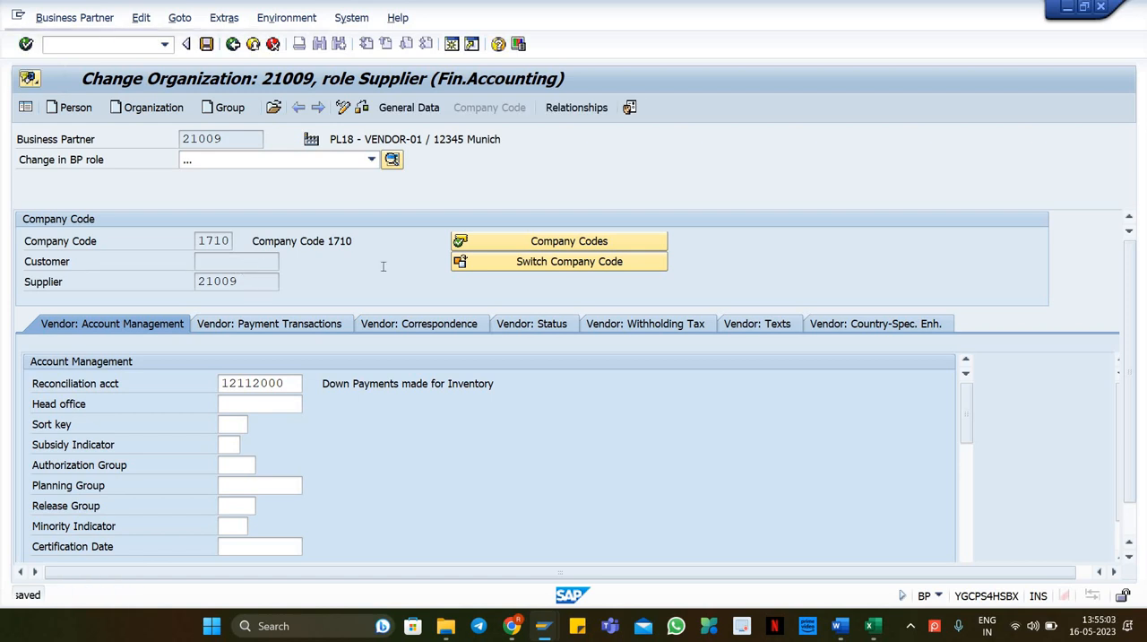
Step: Add the BP role FLVN01 Supplier to the business partner
click(205, 281)
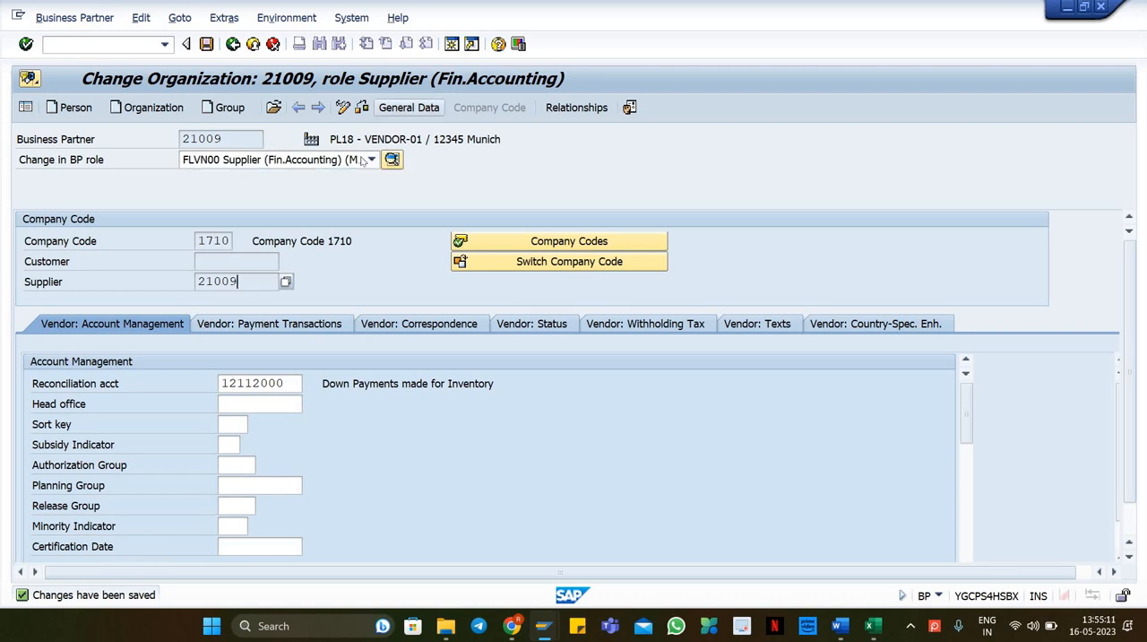
click(319, 166)
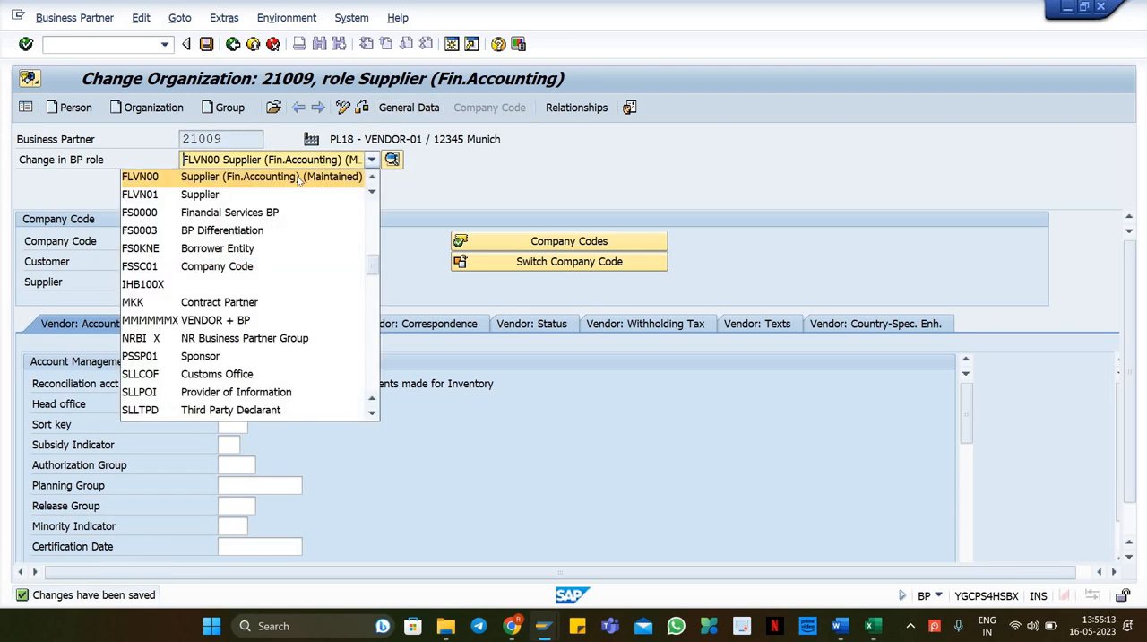
click(264, 190)
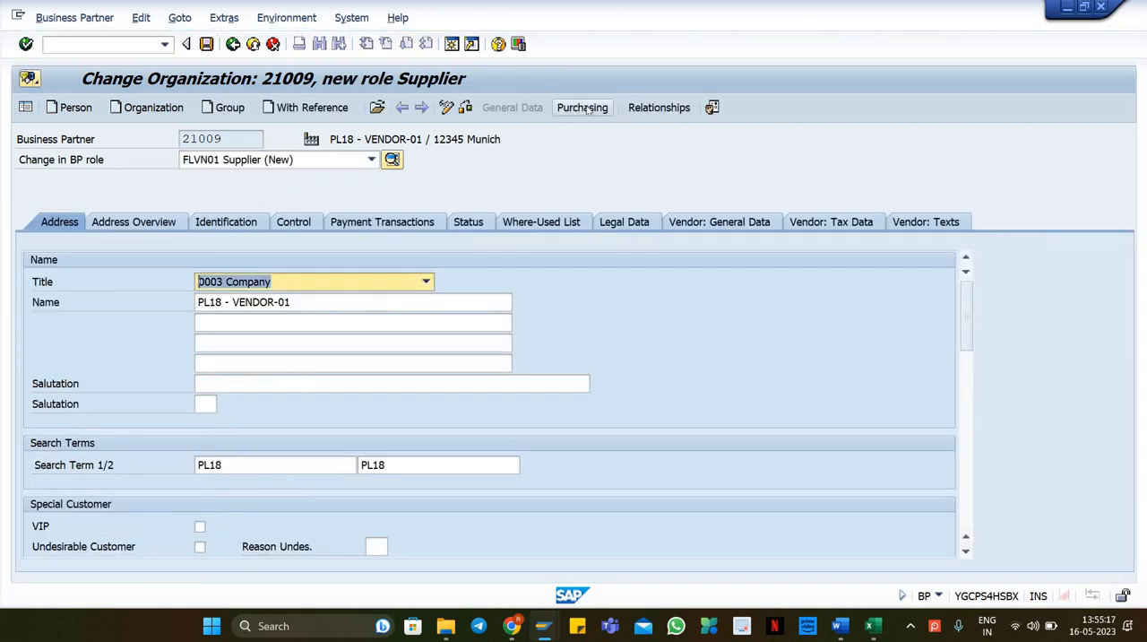
Step: Open the purchasing data and enter purchasing organization 1710, copied from the master data spreadsheet
click(580, 107)
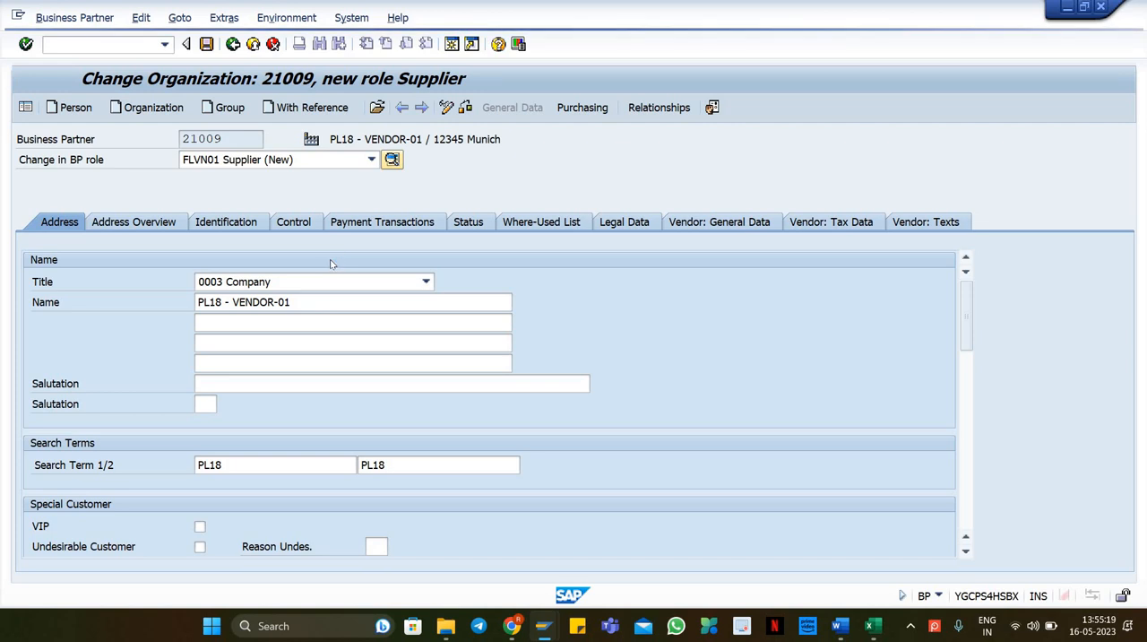
click(202, 243)
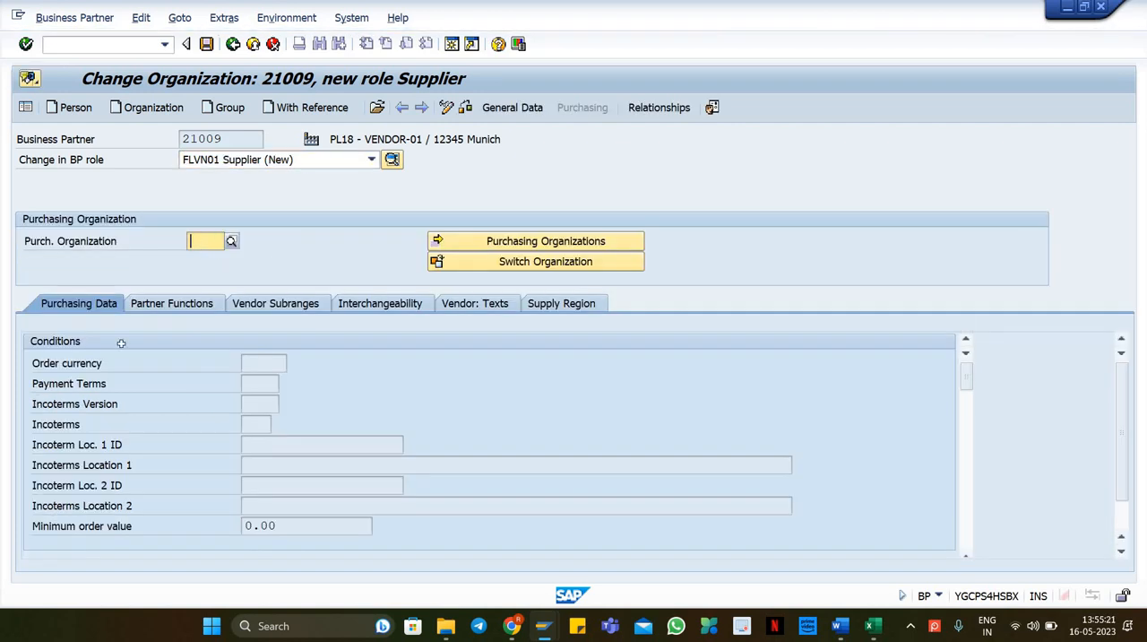
key(alt+Tab)
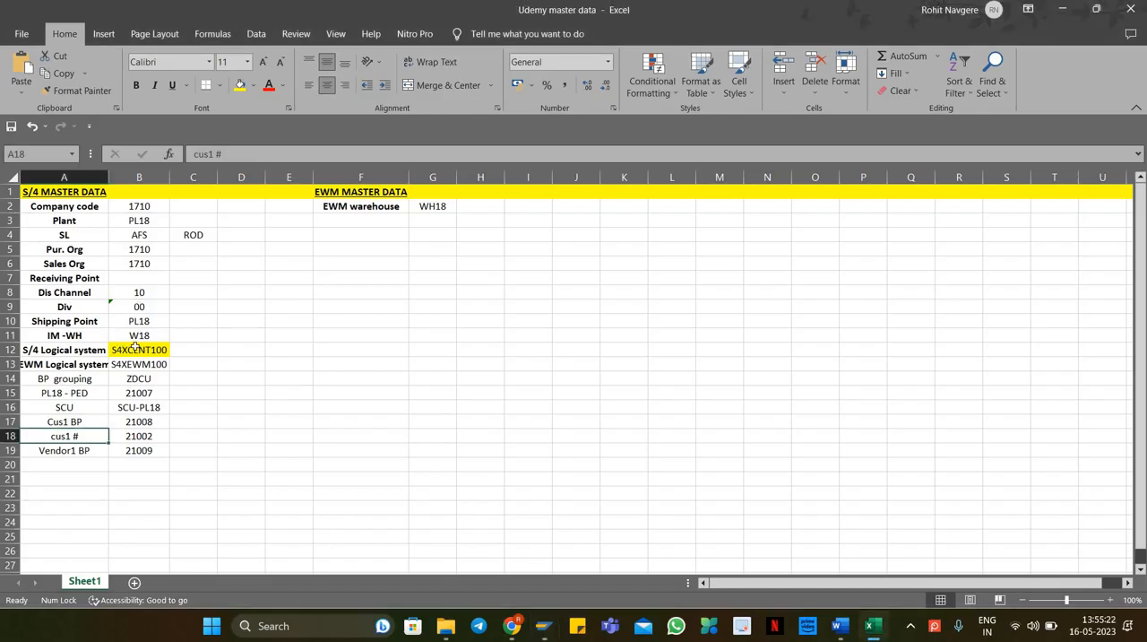
click(137, 325)
click(139, 252)
key(ctrl+c)
key(alt+Tab)
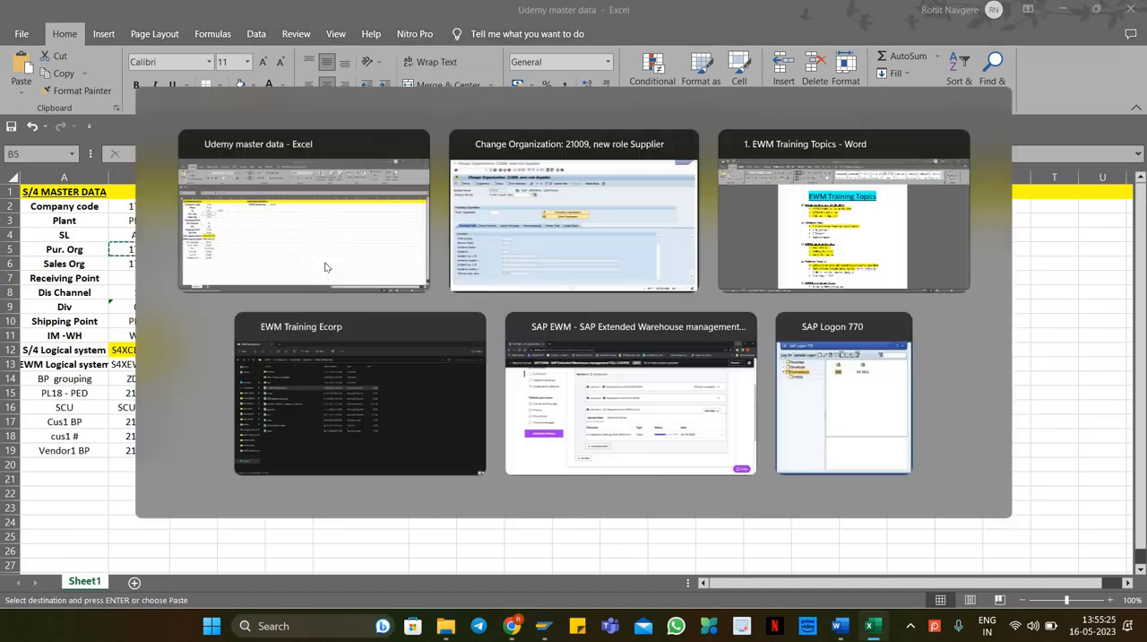
key(ctrl+v)
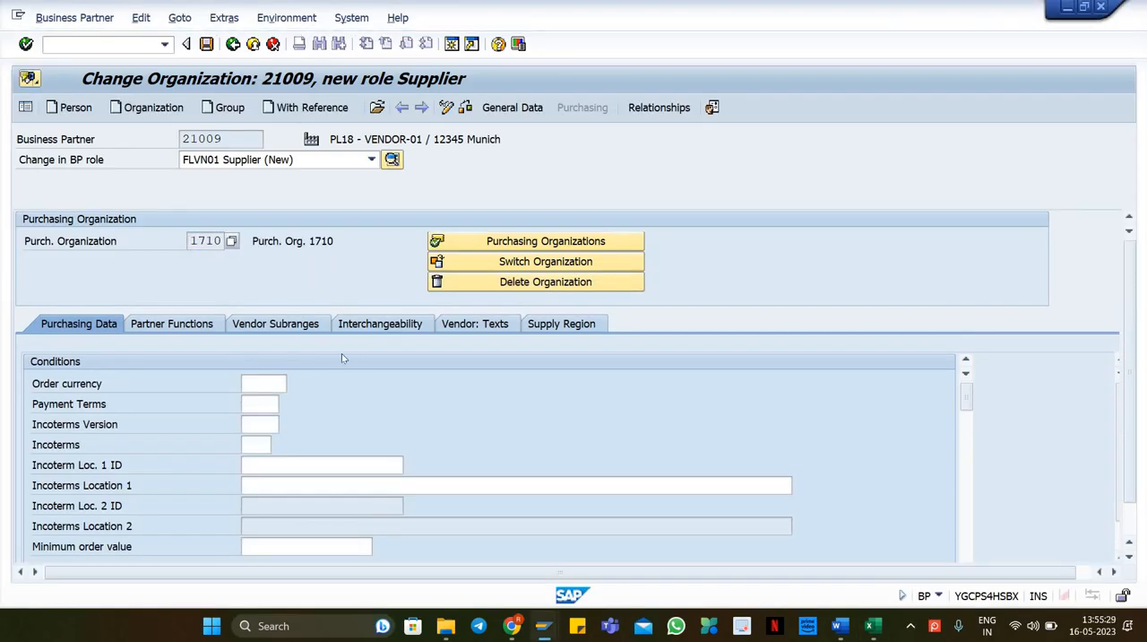
Step: Set the order currency to USD and save, declining to show the VAT warning again
click(267, 384)
click(264, 406)
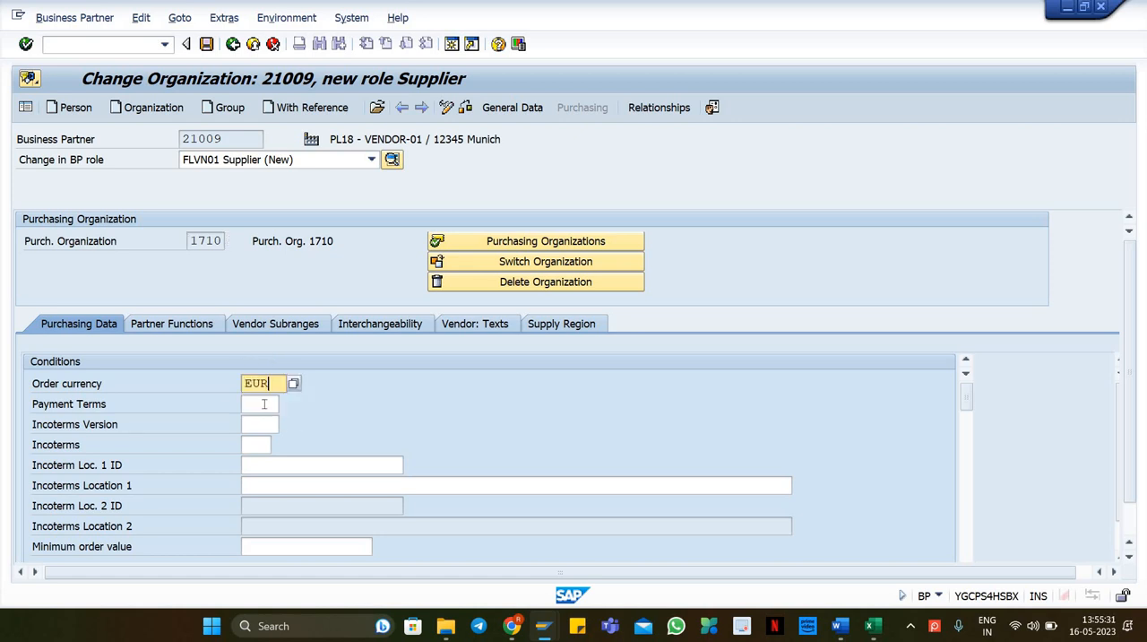
key(ctrl+a)
key(BackSpace)
key(BackSpace)
key(Down)
key(Down)
key(Return)
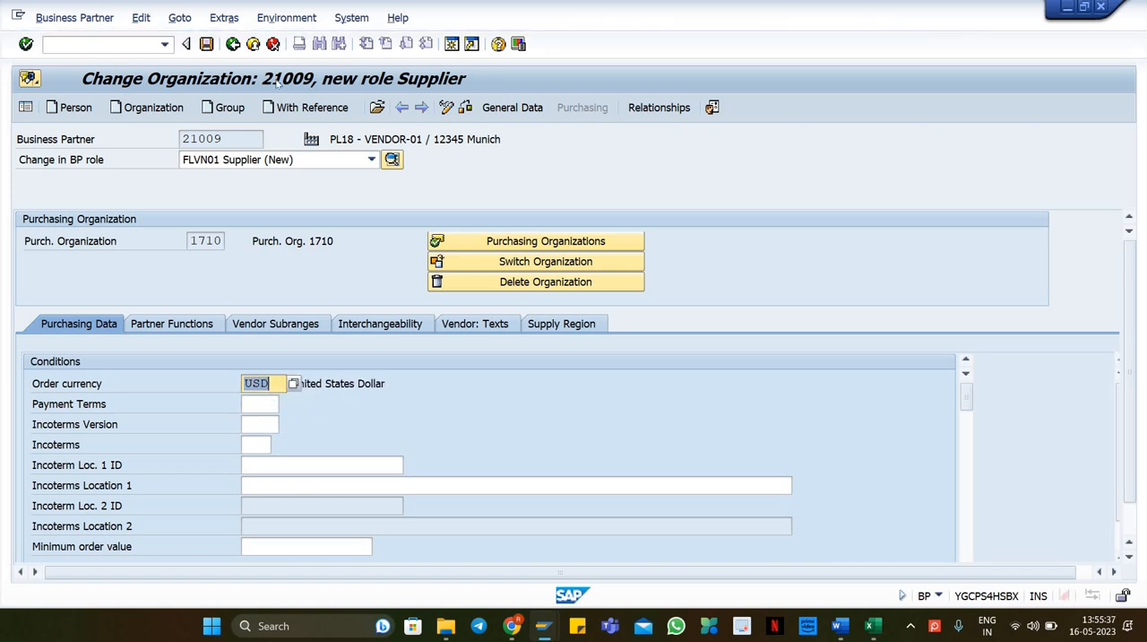
click(206, 43)
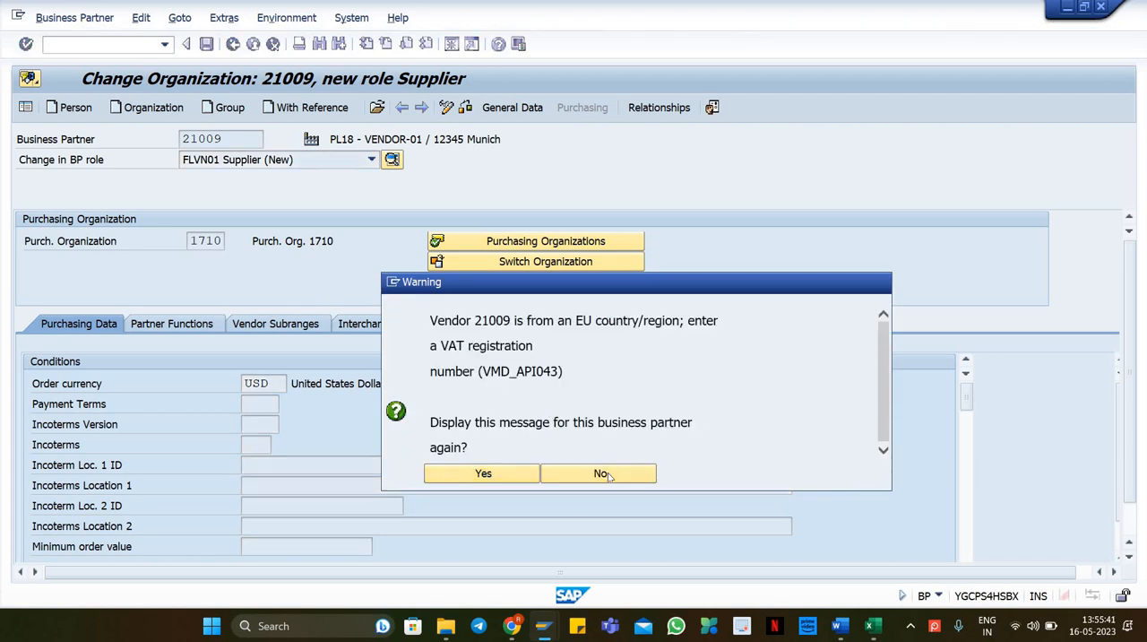
click(607, 474)
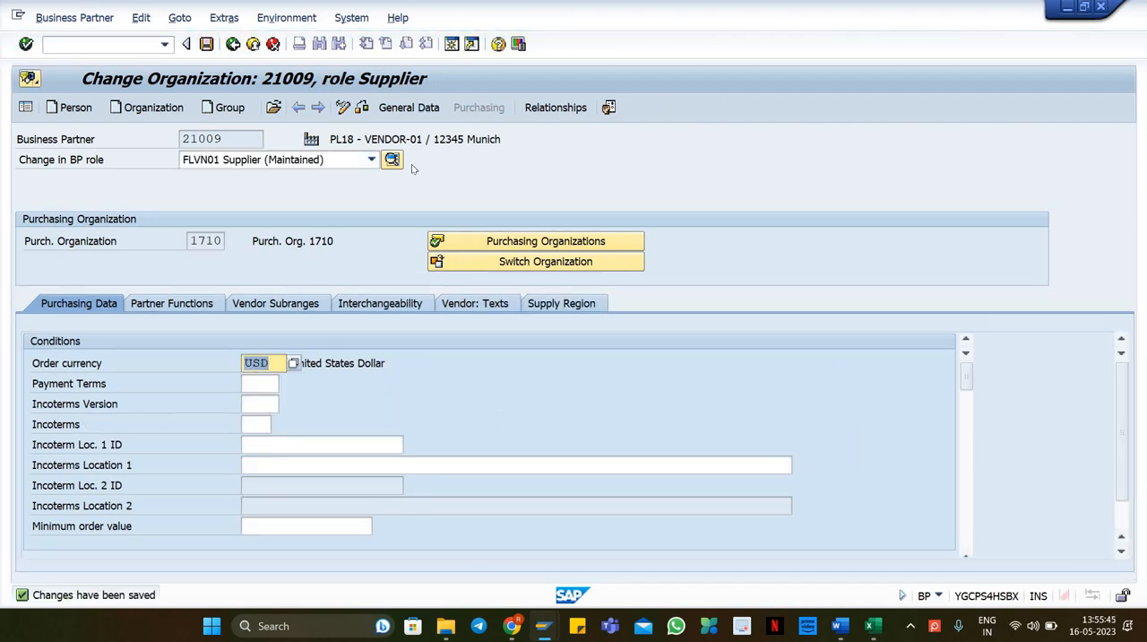
Step: Open the vendor general data to examine the supplier's vendor number
click(408, 106)
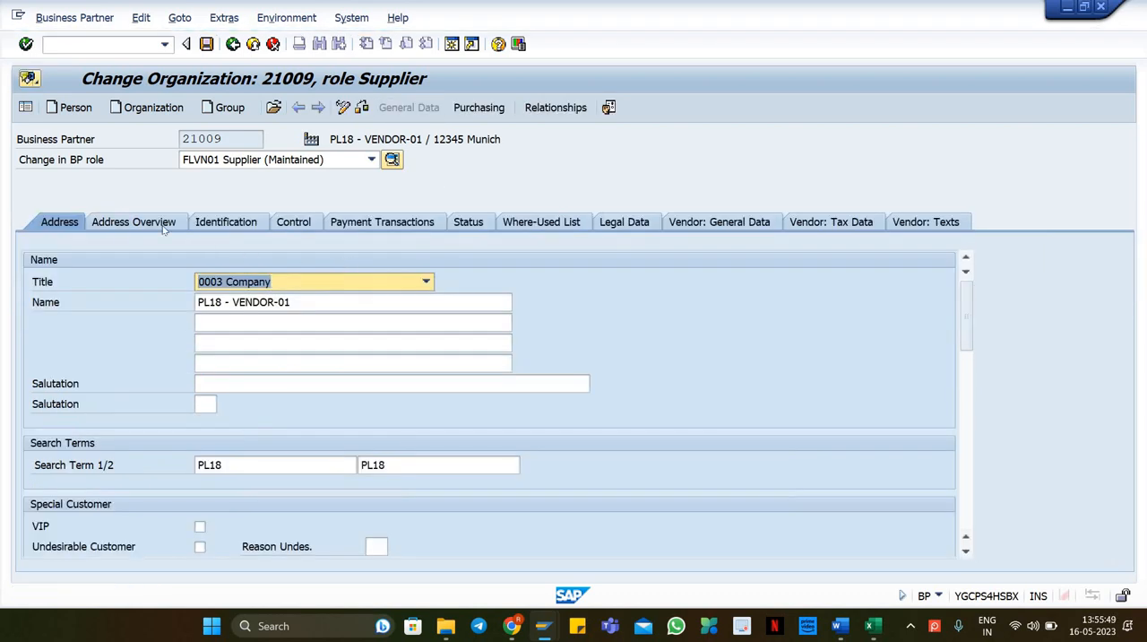
click(676, 224)
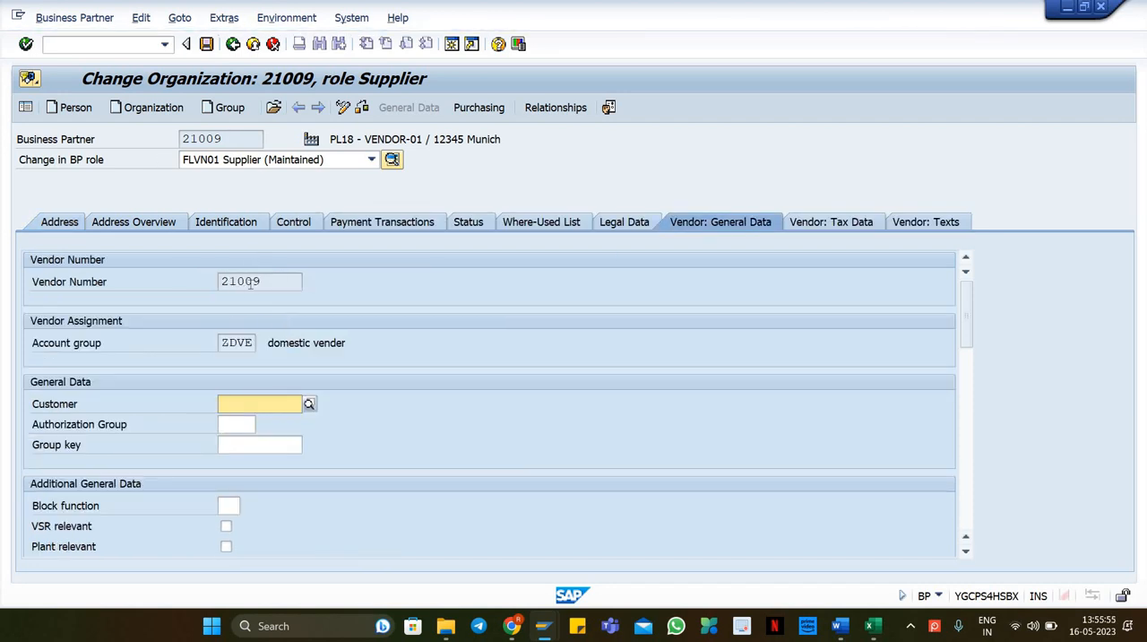
drag(262, 281, 215, 281)
drag(224, 138, 203, 210)
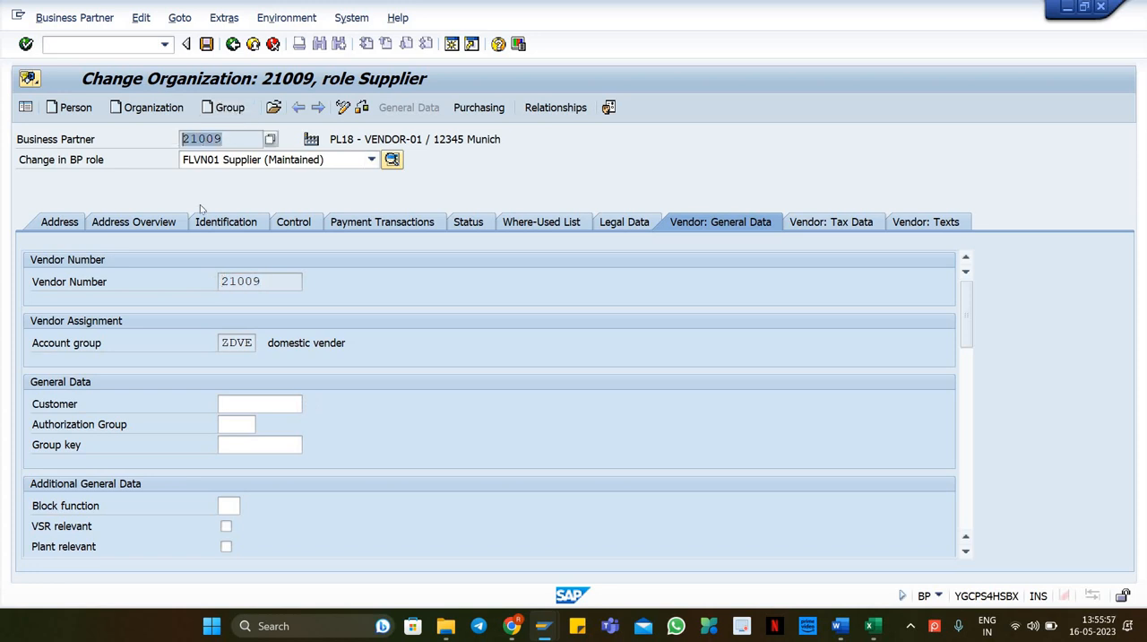
drag(268, 285, 231, 305)
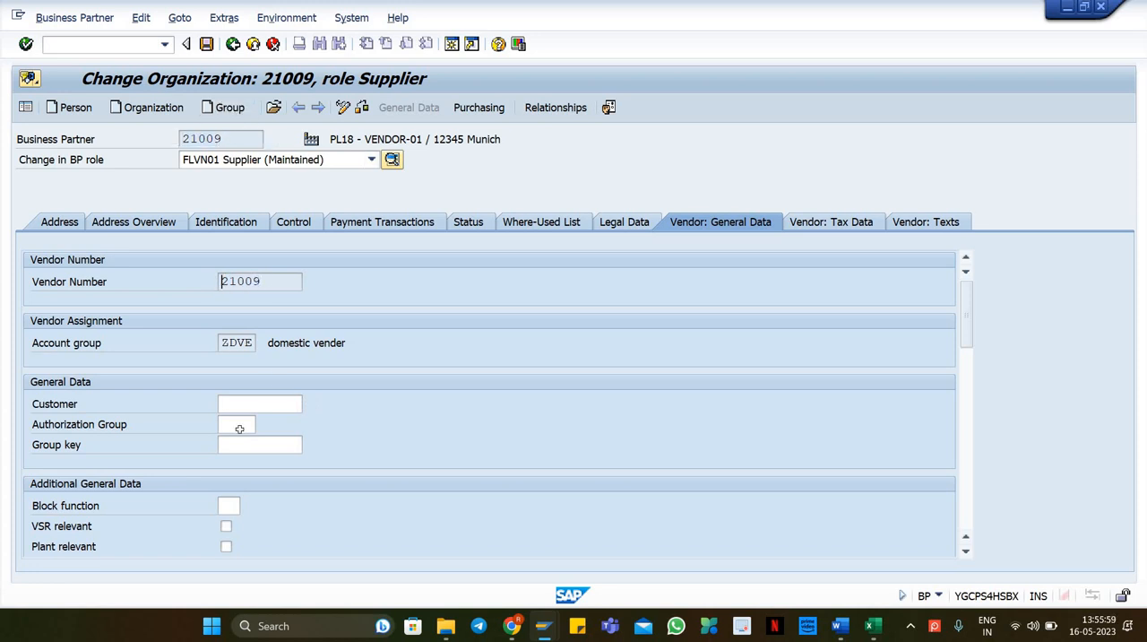
Step: Label spreadsheet cell A20 as Vendor1 #
key(alt+Tab)
click(65, 461)
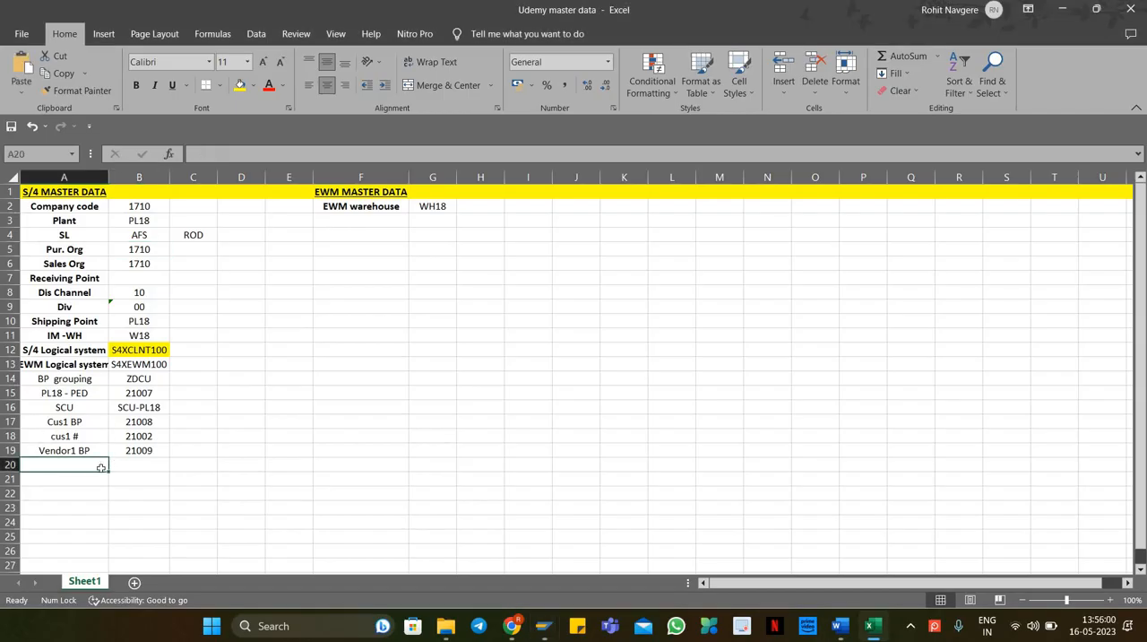
click(76, 438)
key(ctrl+c)
click(63, 464)
key(ctrl+v)
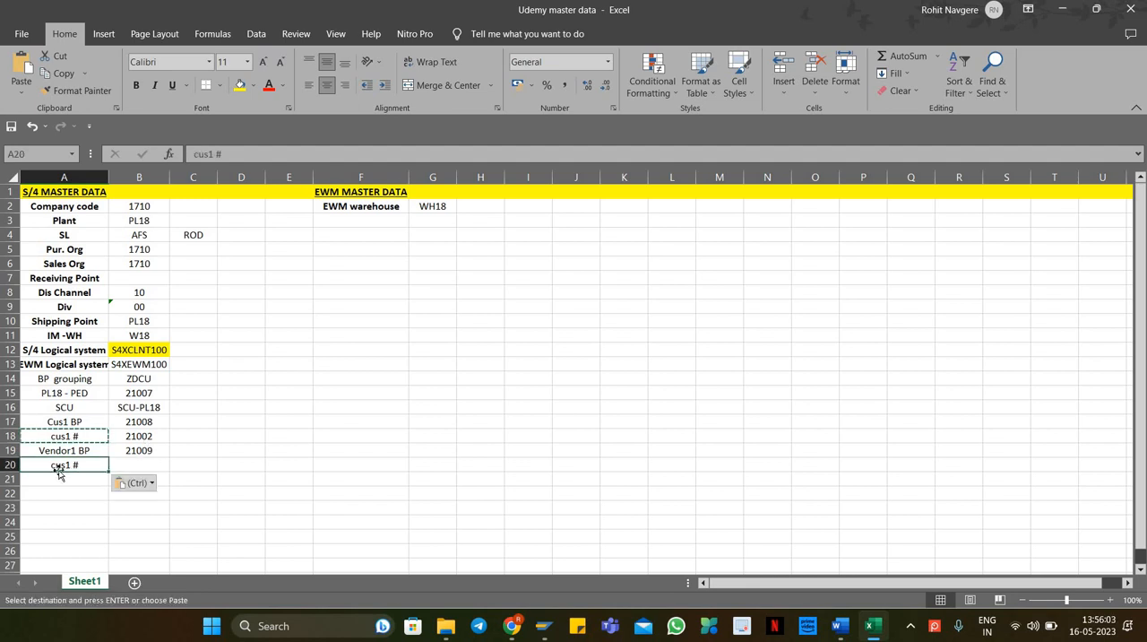
double_click(61, 465)
key(BackSpace)
key(BackSpace)
key(BackSpace)
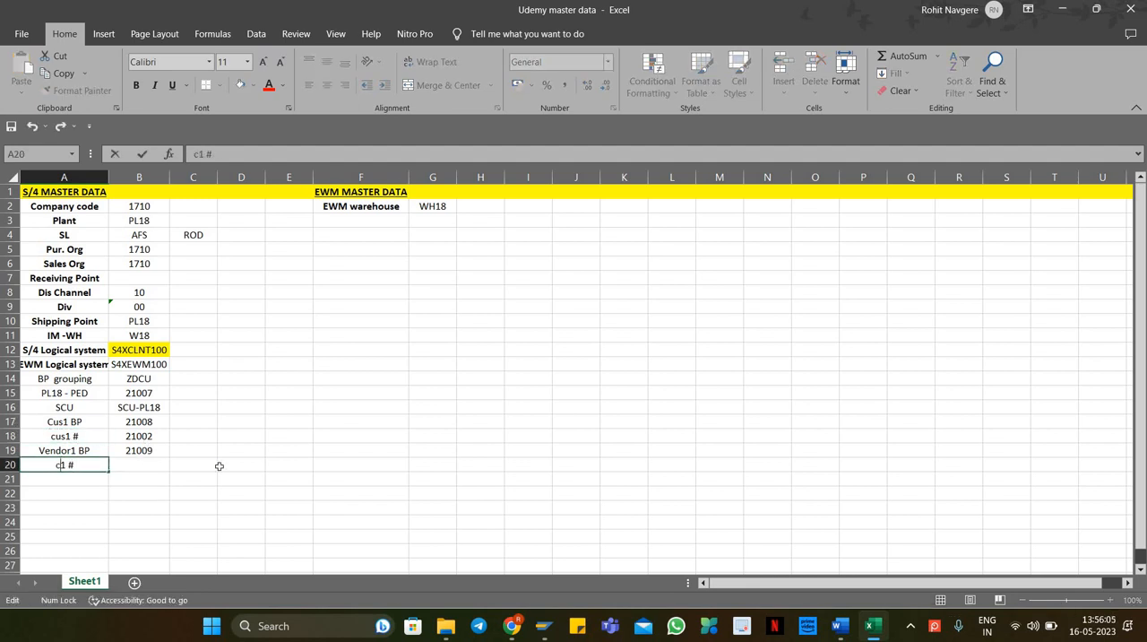
key(Caps_Lock)
text(Vendor)
key(Return)
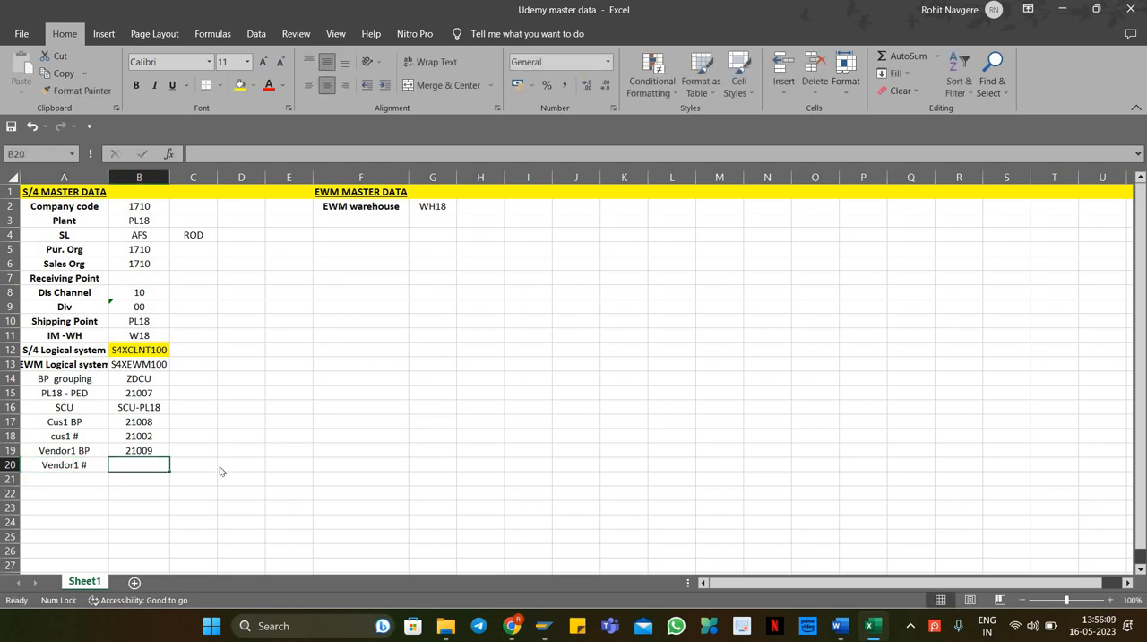
Step: Copy the vendor number 21009 from the partner and paste it into cell B20
key(alt+Tab)
drag(281, 278, 219, 287)
key(ctrl+c)
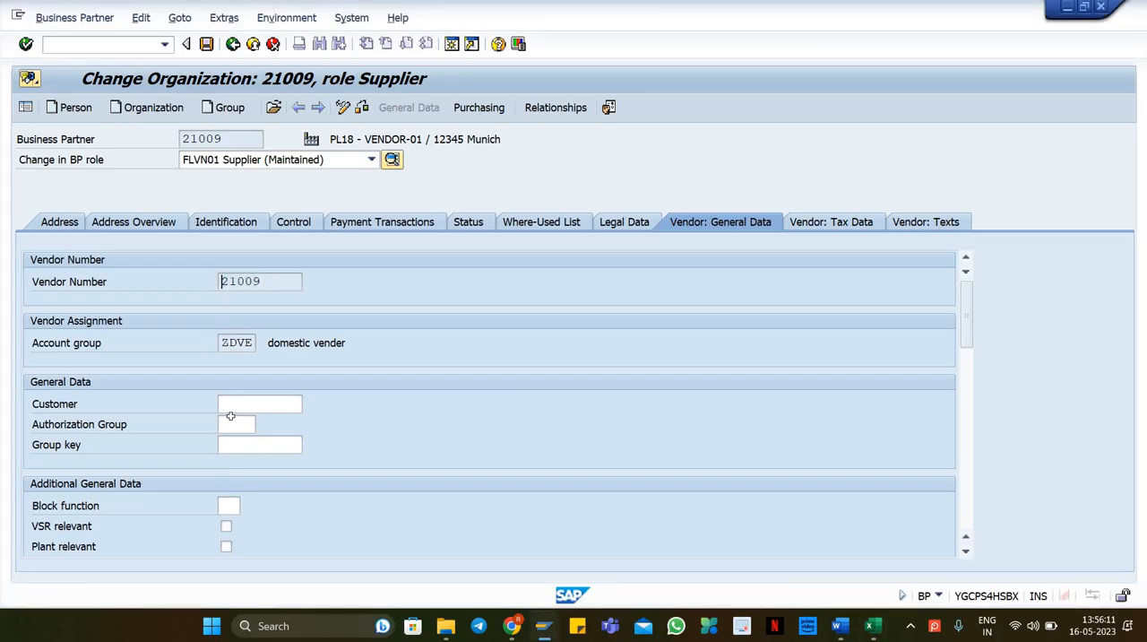
key(alt+Tab)
right_click(145, 466)
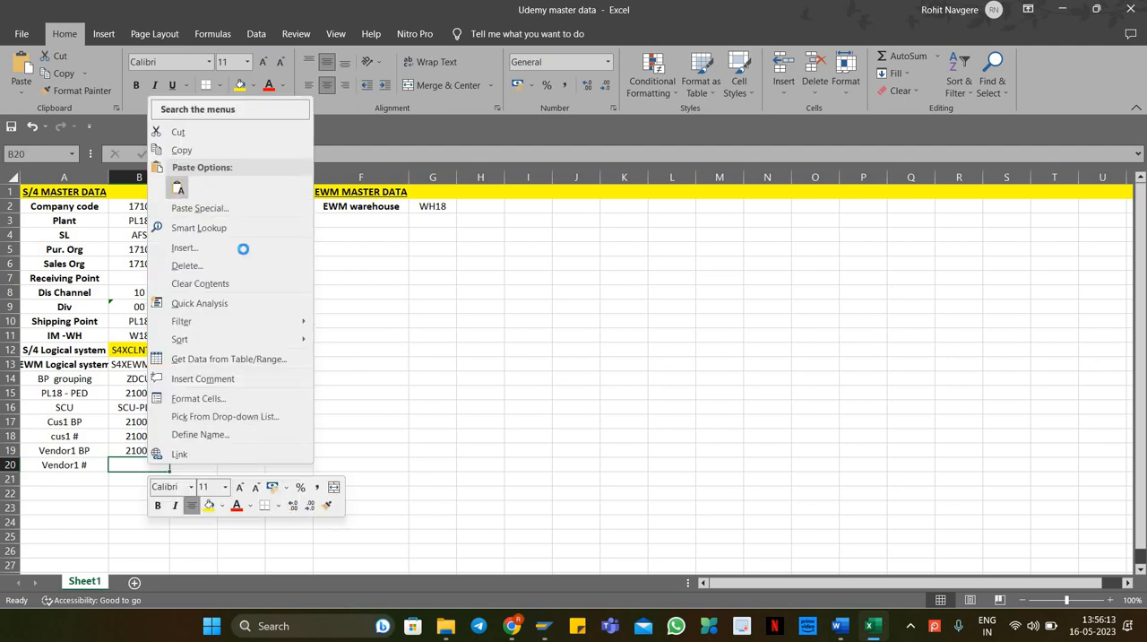
click(177, 189)
click(458, 378)
key(alt+Tab)
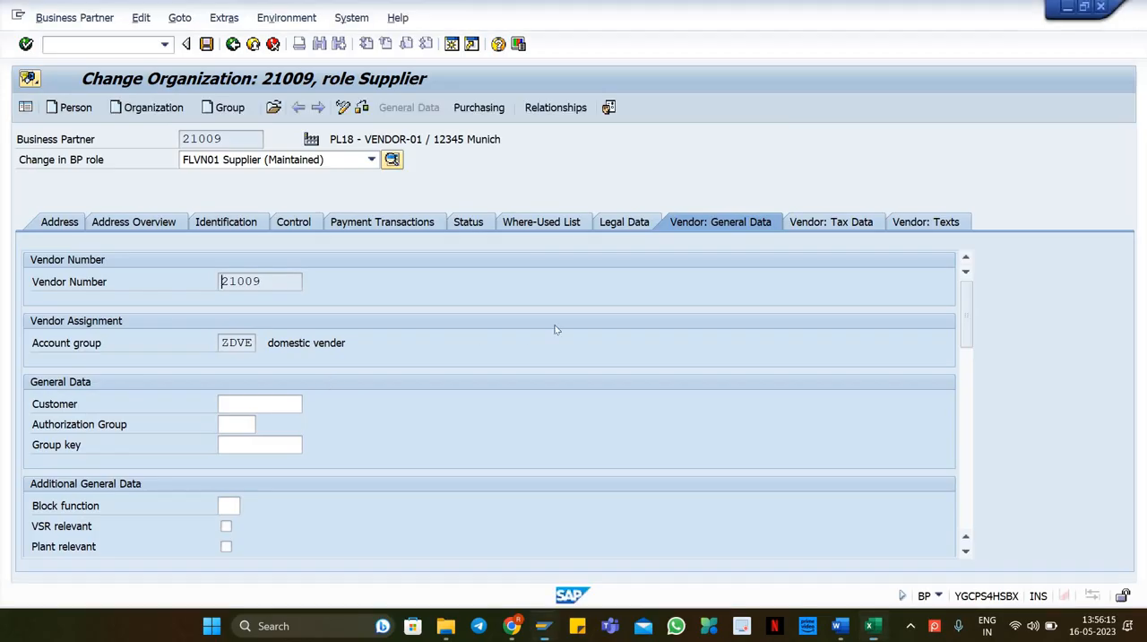
key(alt+Tab)
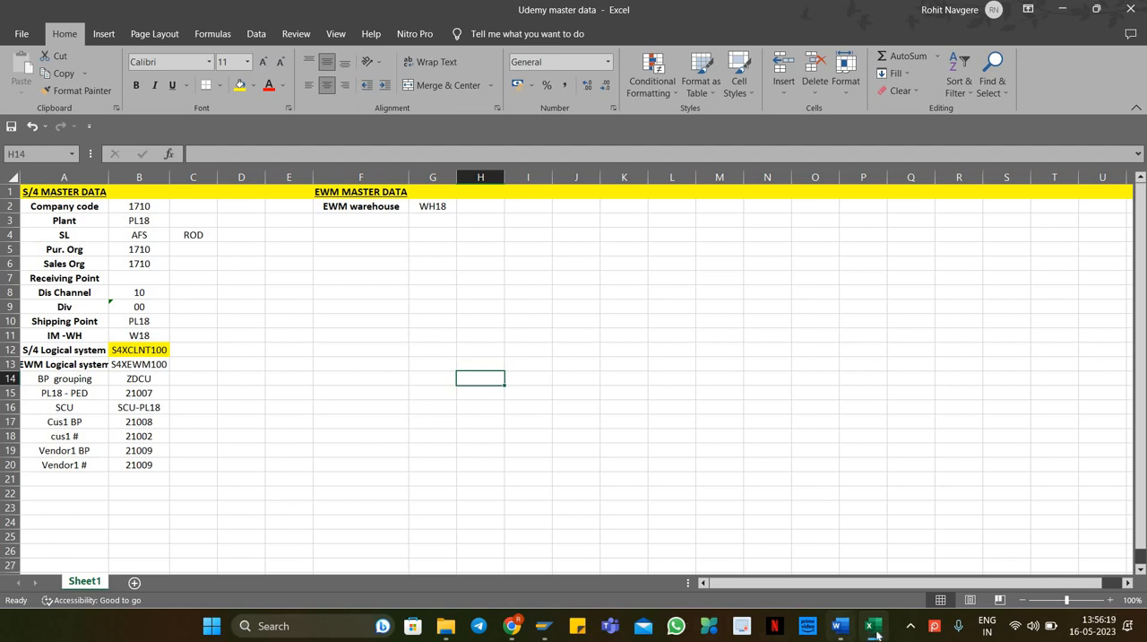
Step: Switch to the Word training topics document and select the Material Master topic
click(839, 625)
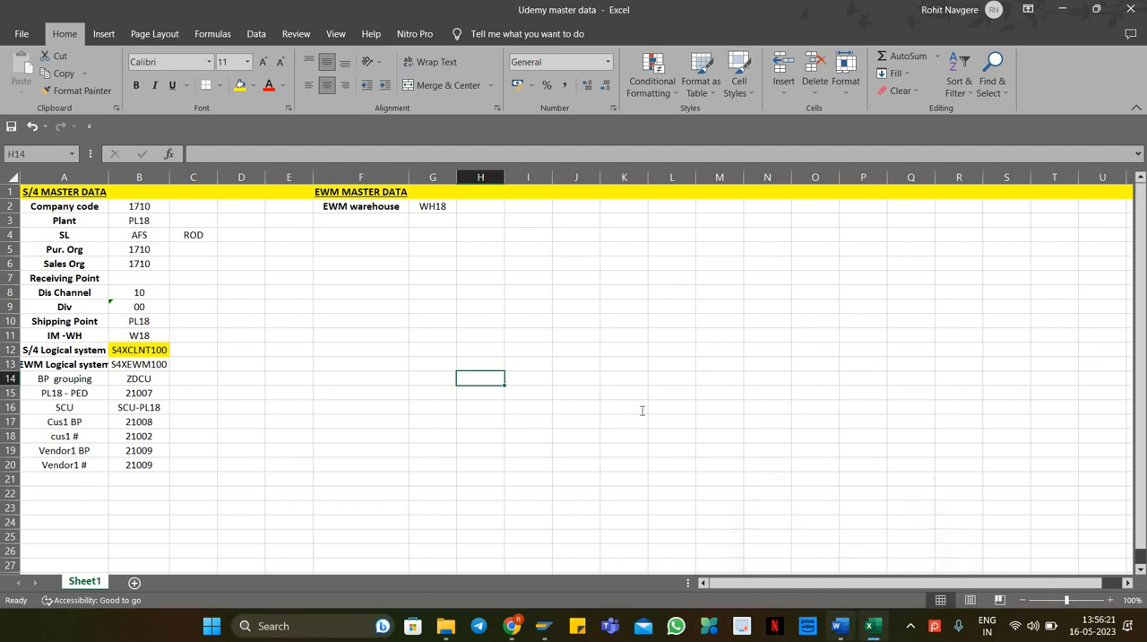
drag(489, 340, 432, 323)
click(289, 85)
click(512, 355)
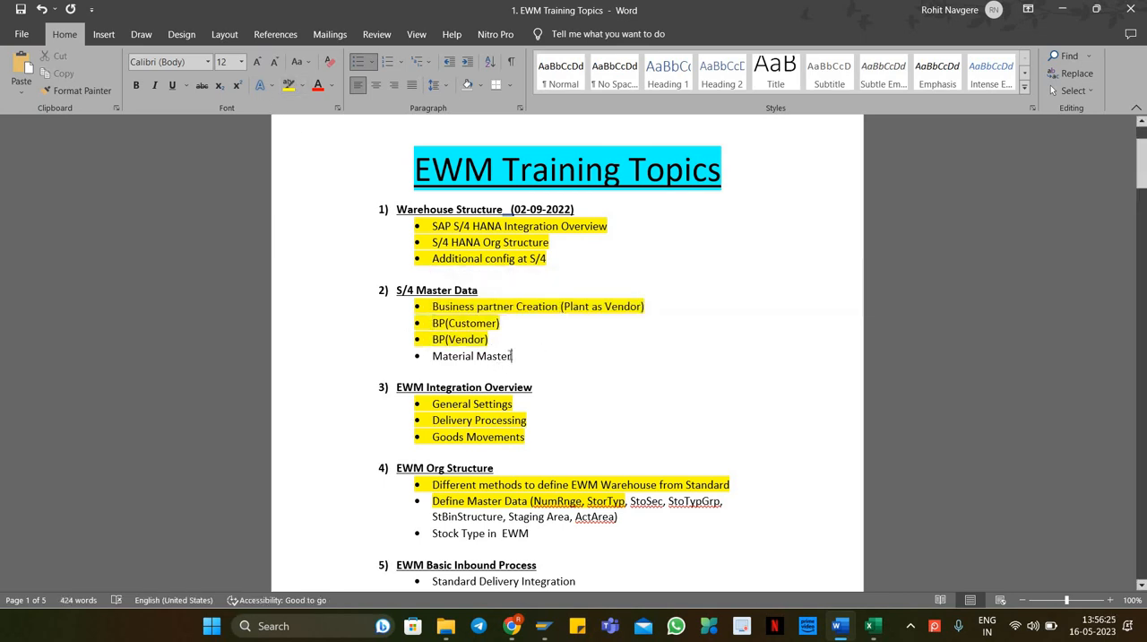
drag(511, 356, 430, 357)
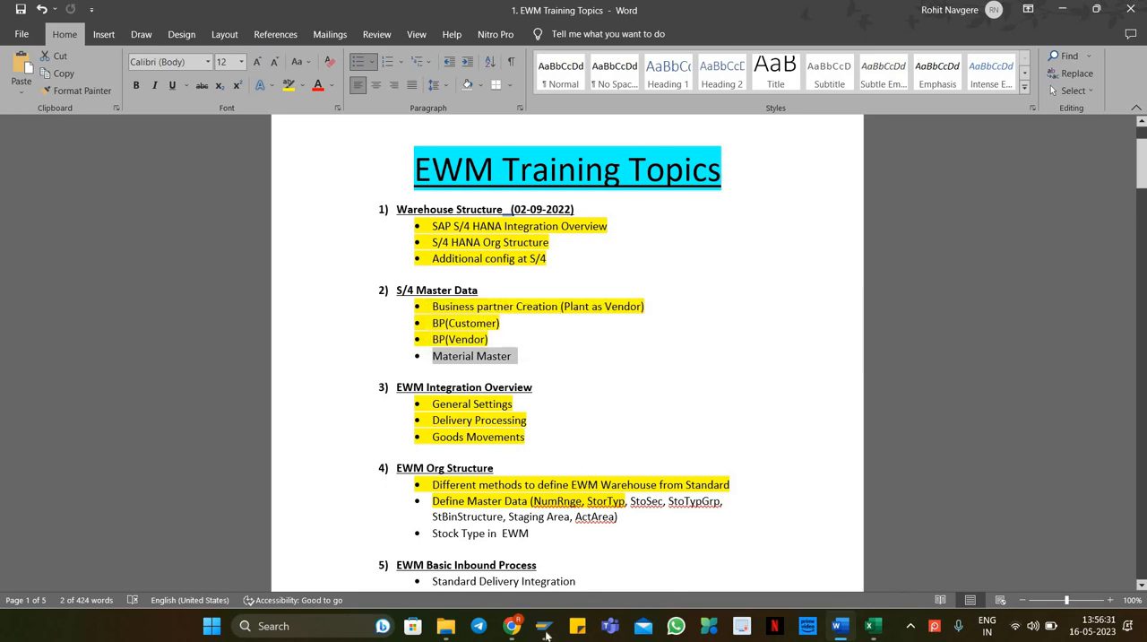
Step: Return to SAP and start transaction MM01 to create a material
mouse_move(544, 625)
click(602, 599)
click(62, 47)
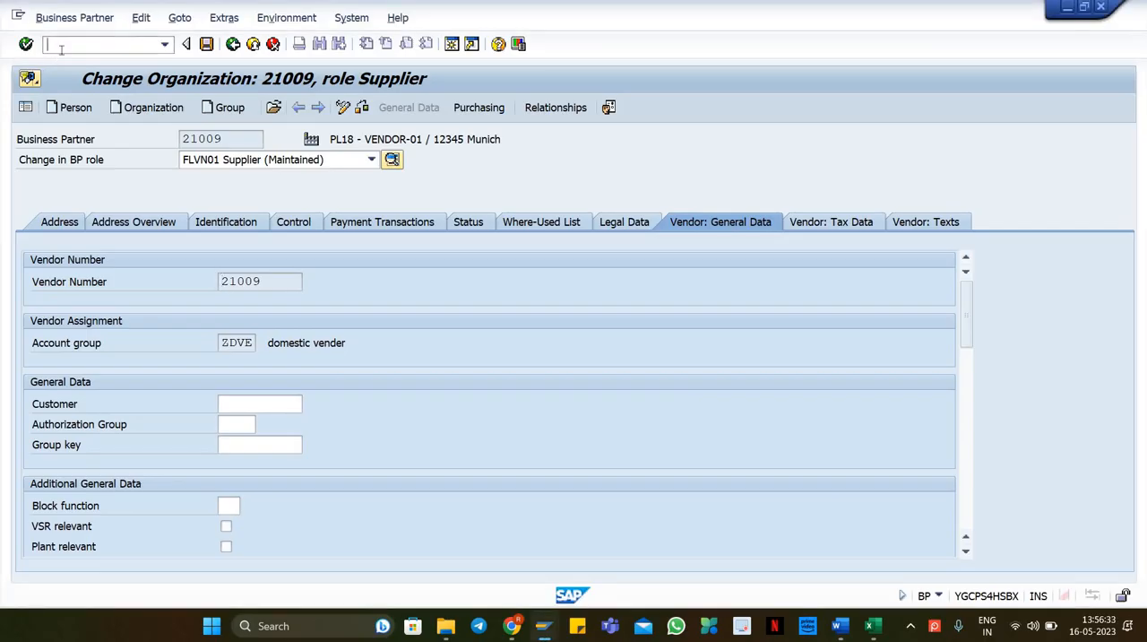
text(/nmm01)
key(Return)
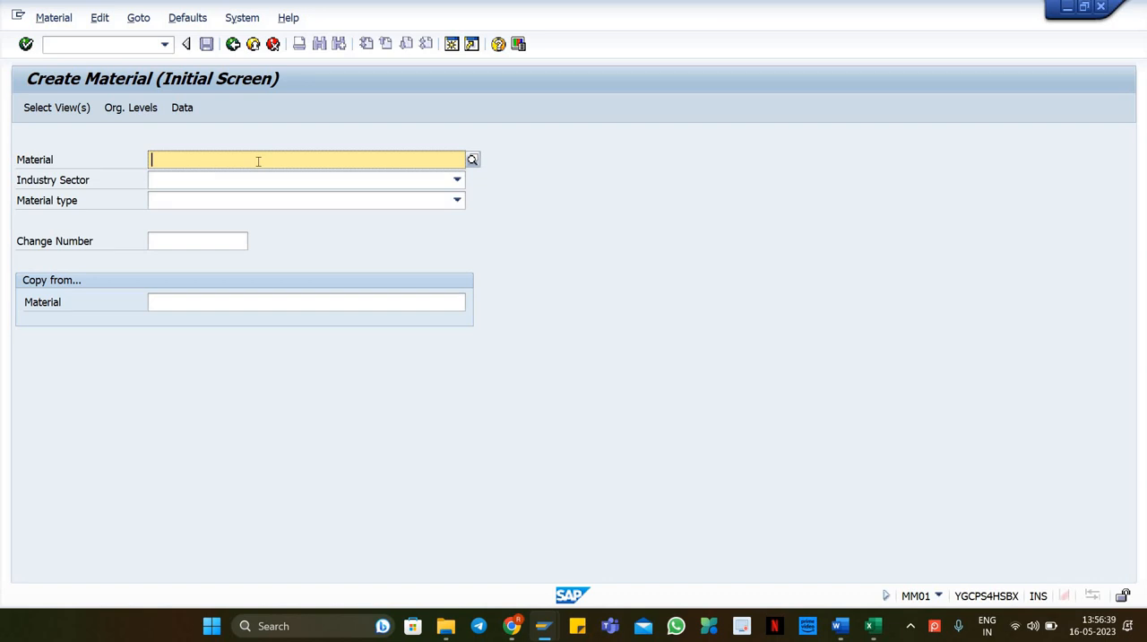
Step: Enter material WH18-MAT1 with industry sector M Mechanical engineering and material type FERT Finished Product, and continue
text(wh18)
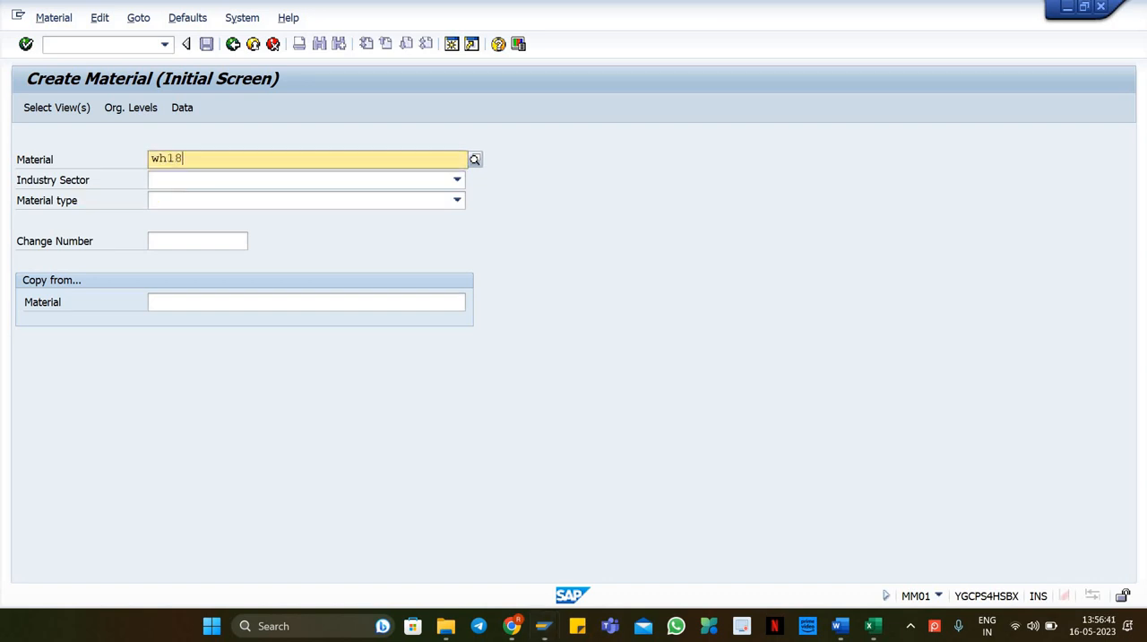
text(-mat1)
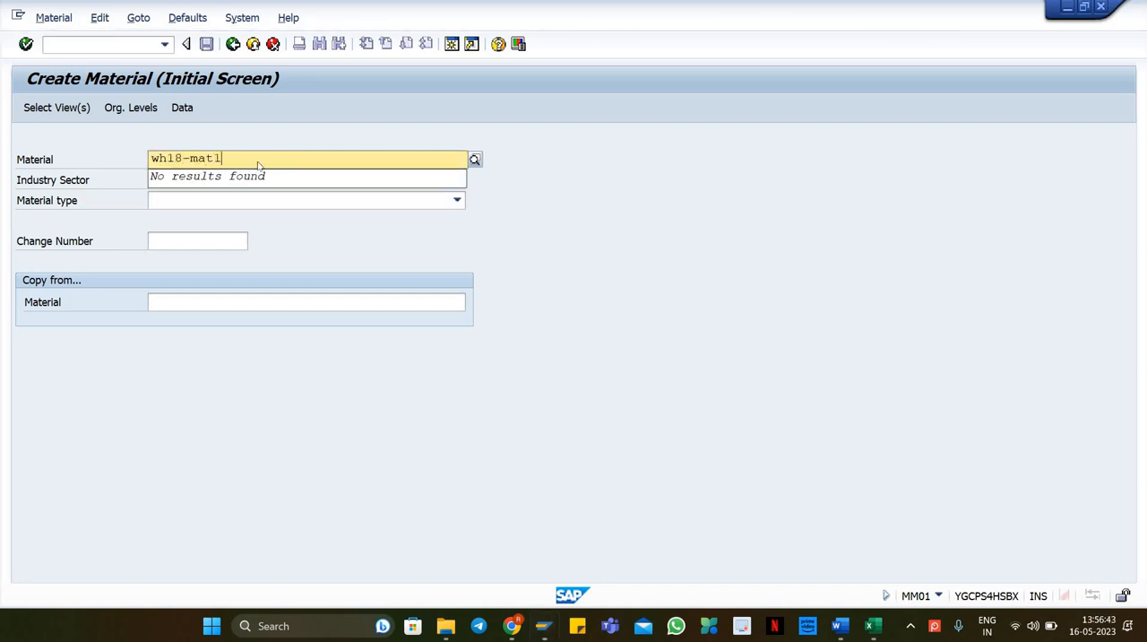
key(Tab)
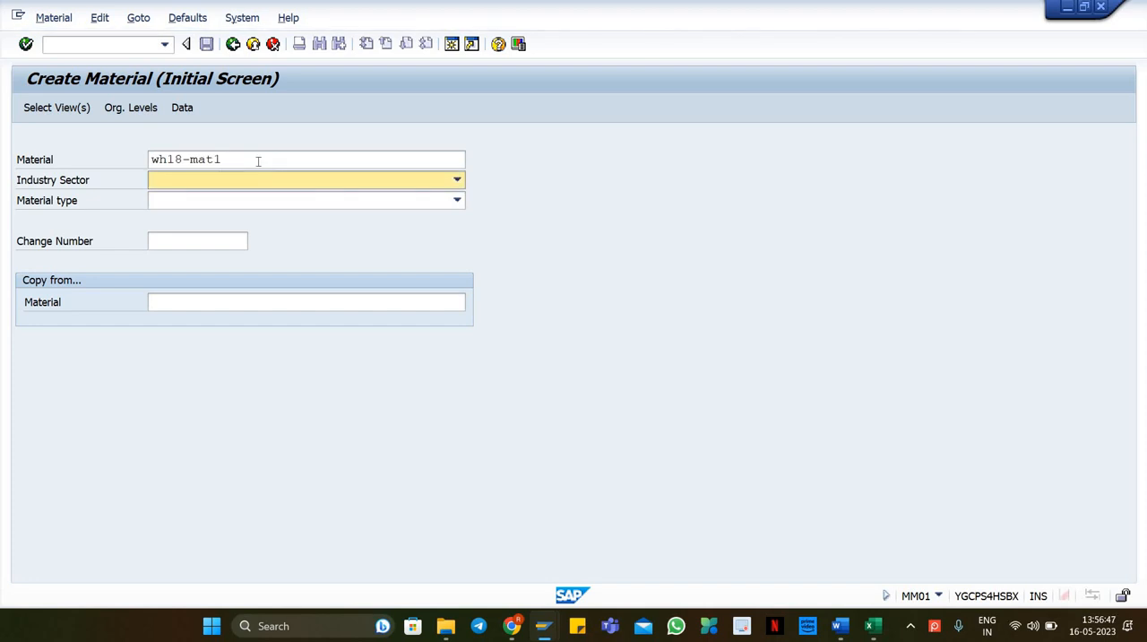
key(m)
key(Tab)
text(FERT)
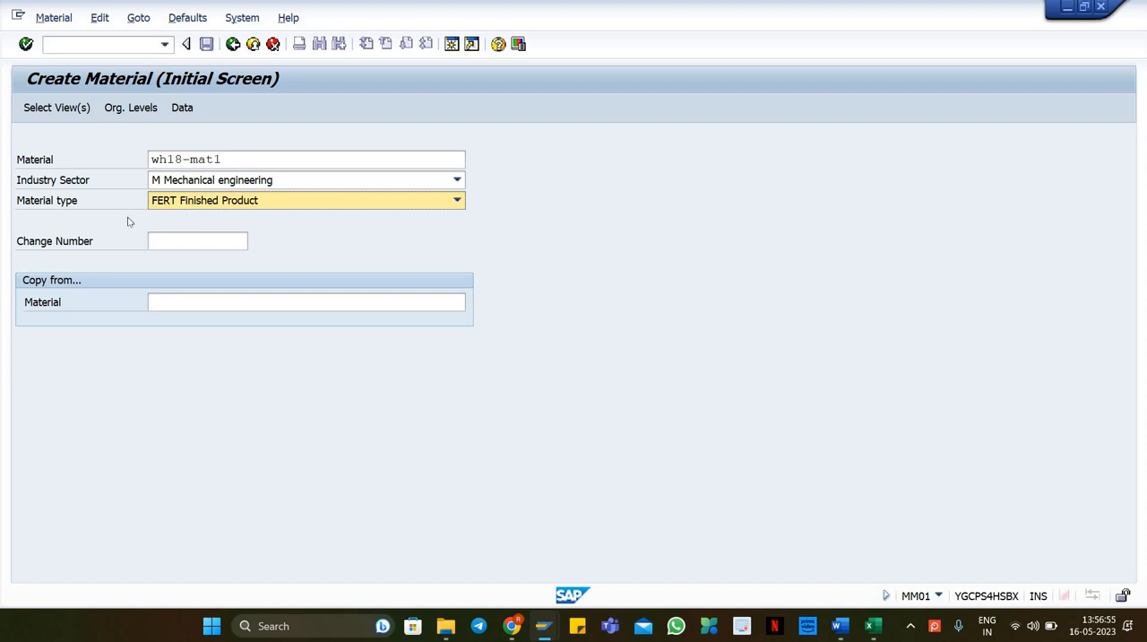
key(Return)
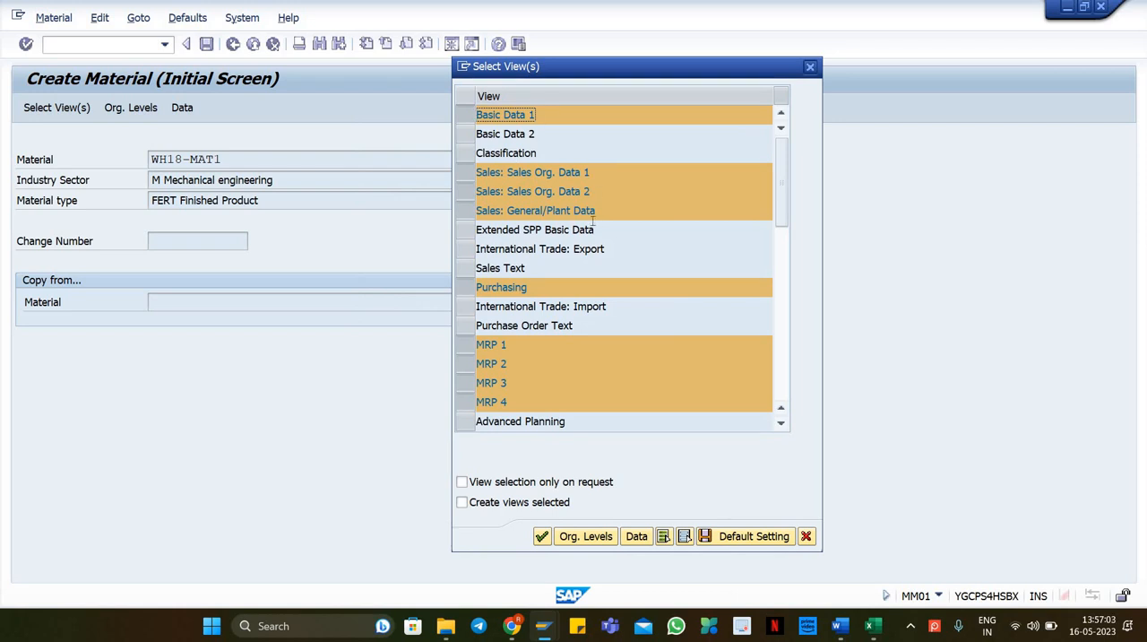
Step: Review the preselected material views and accept them
scroll(575, 338, down, 2)
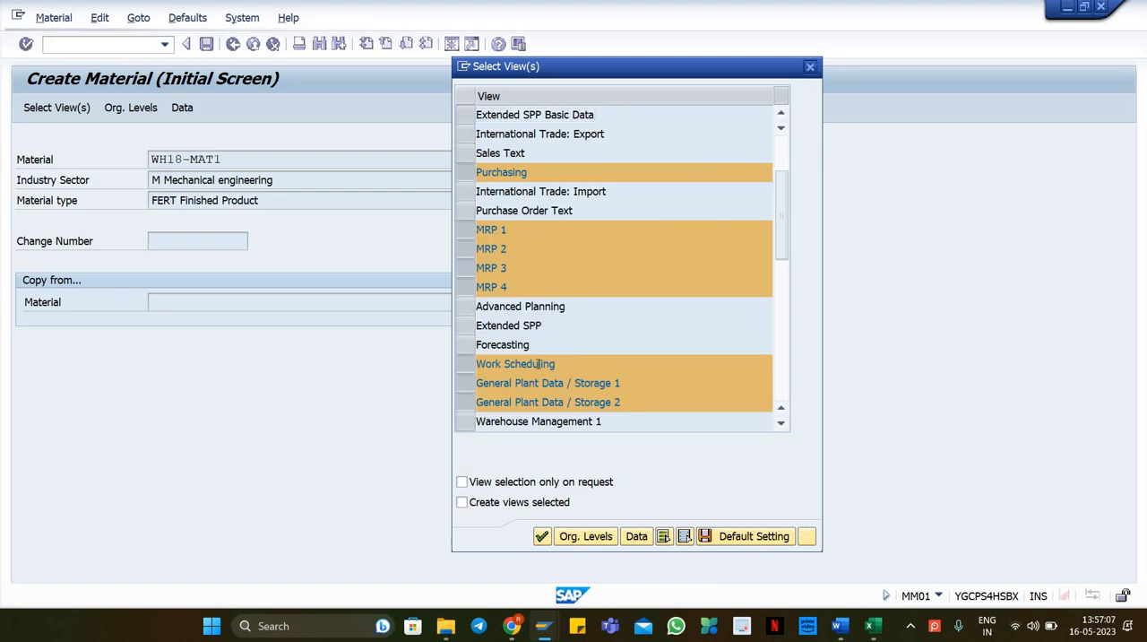
scroll(557, 351, down, 1)
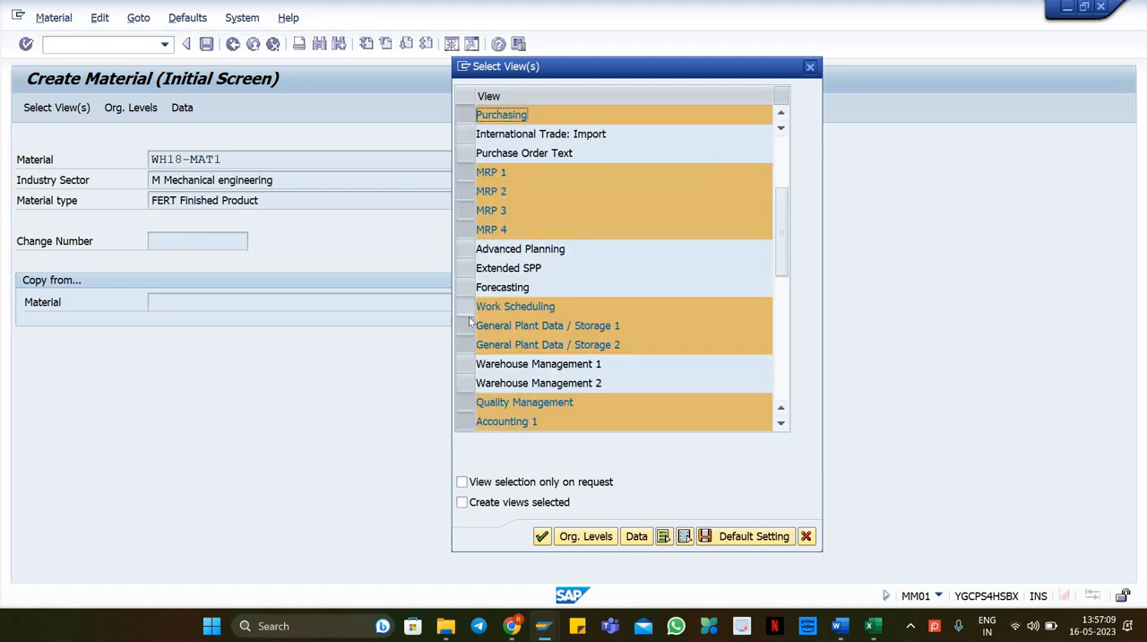
scroll(638, 296, down, 2)
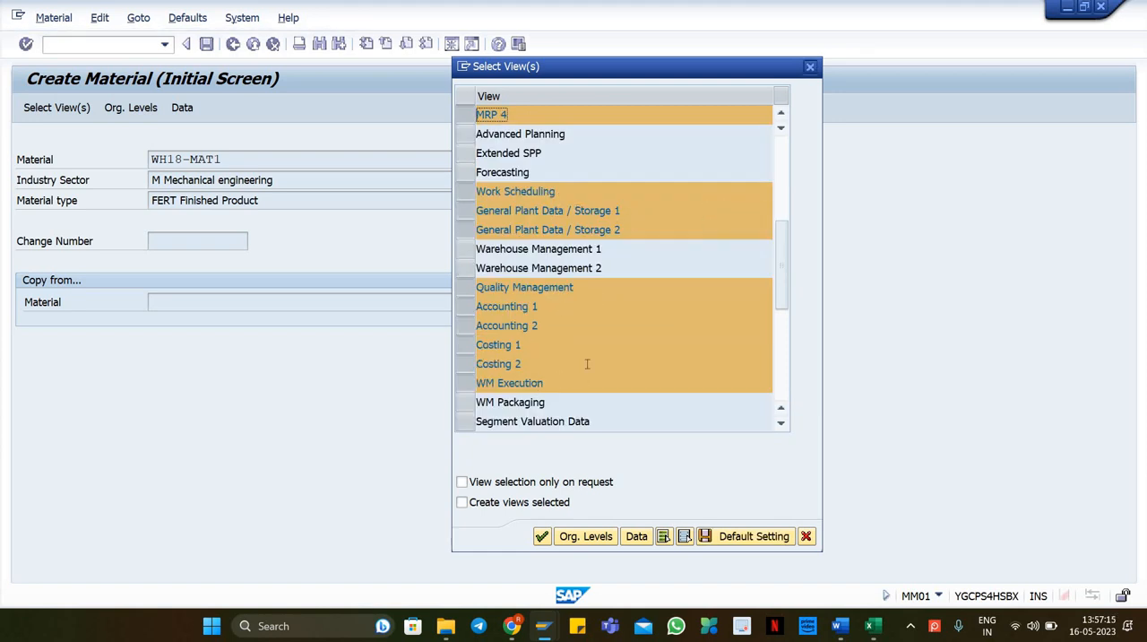
scroll(591, 412, down, 1)
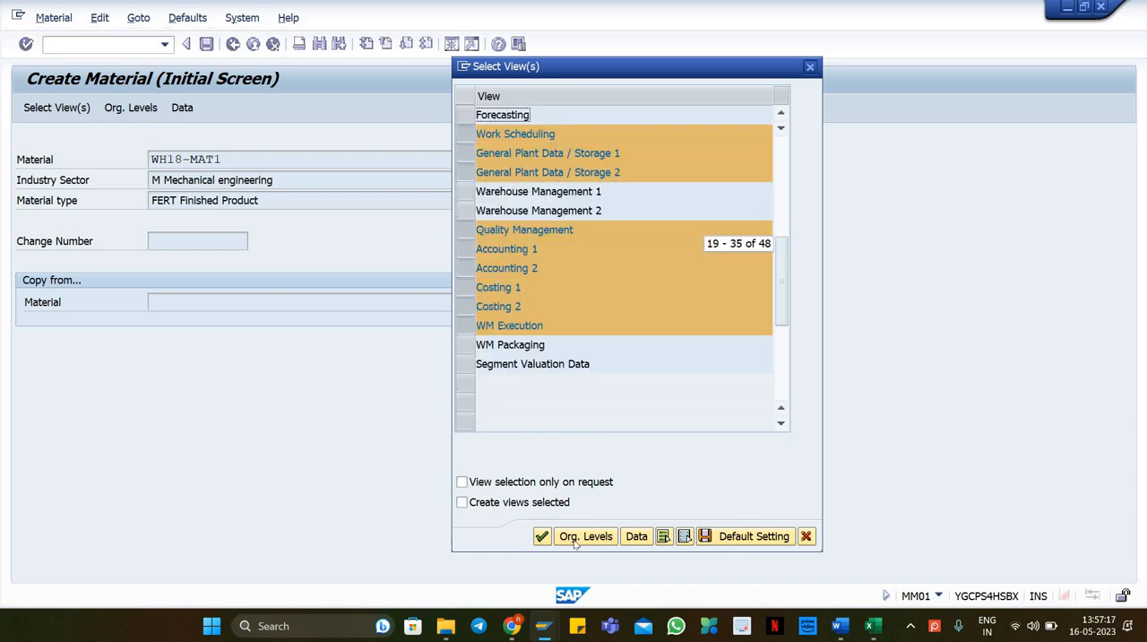
click(541, 536)
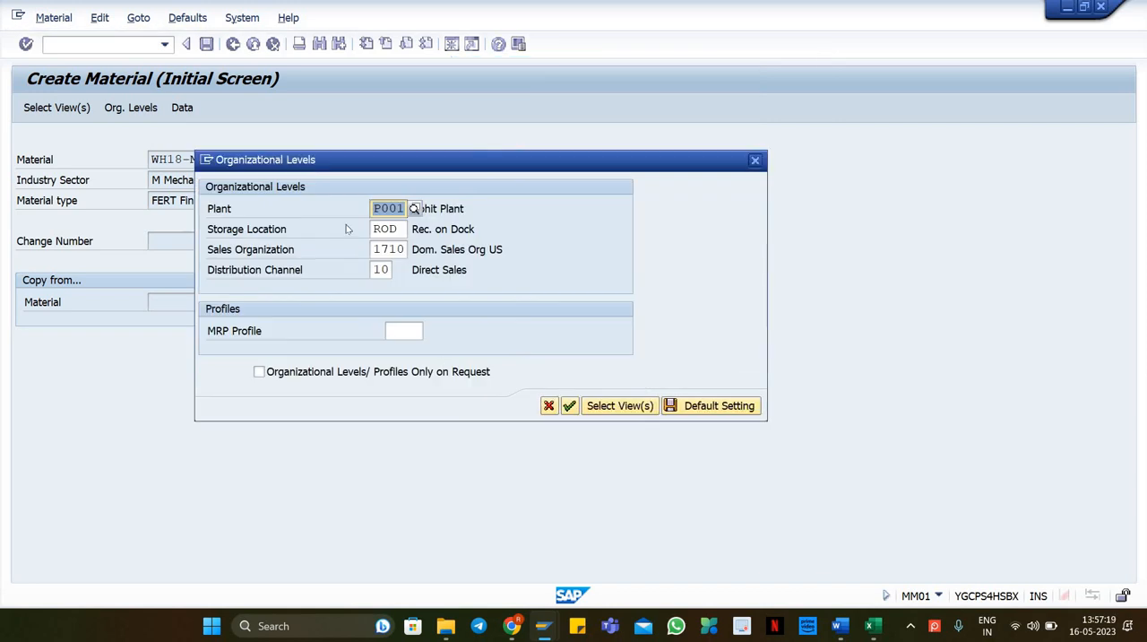
Step: Set the organizational levels to plant PL18, storage location ROD, sales organization 1710 and distribution channel 10, and confirm
text(p118)
key(Tab)
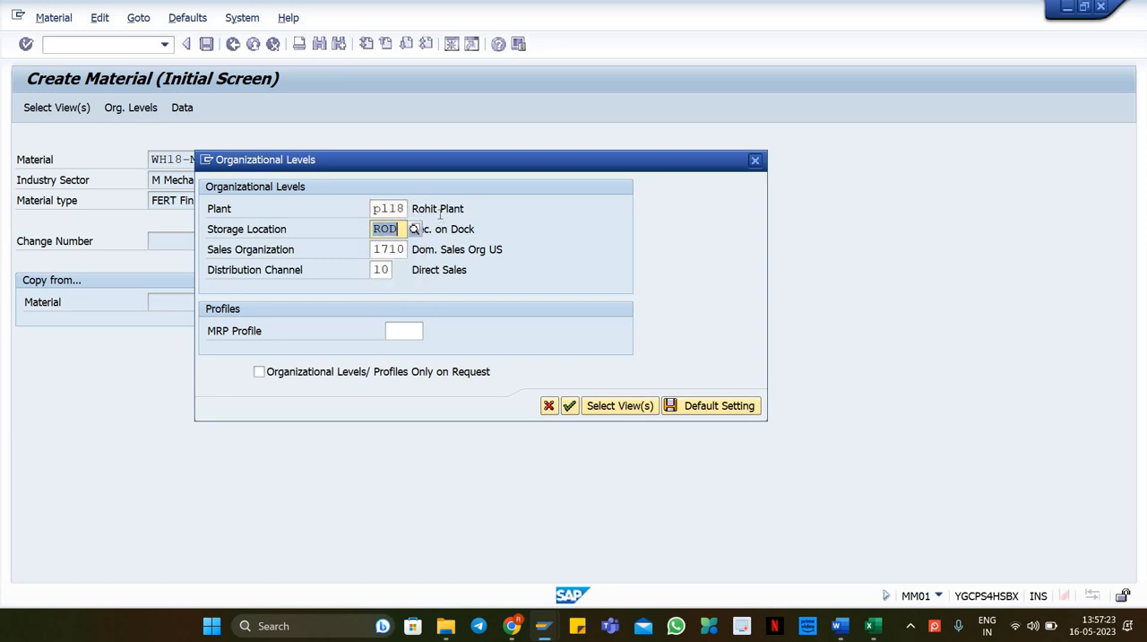
key(Tab)
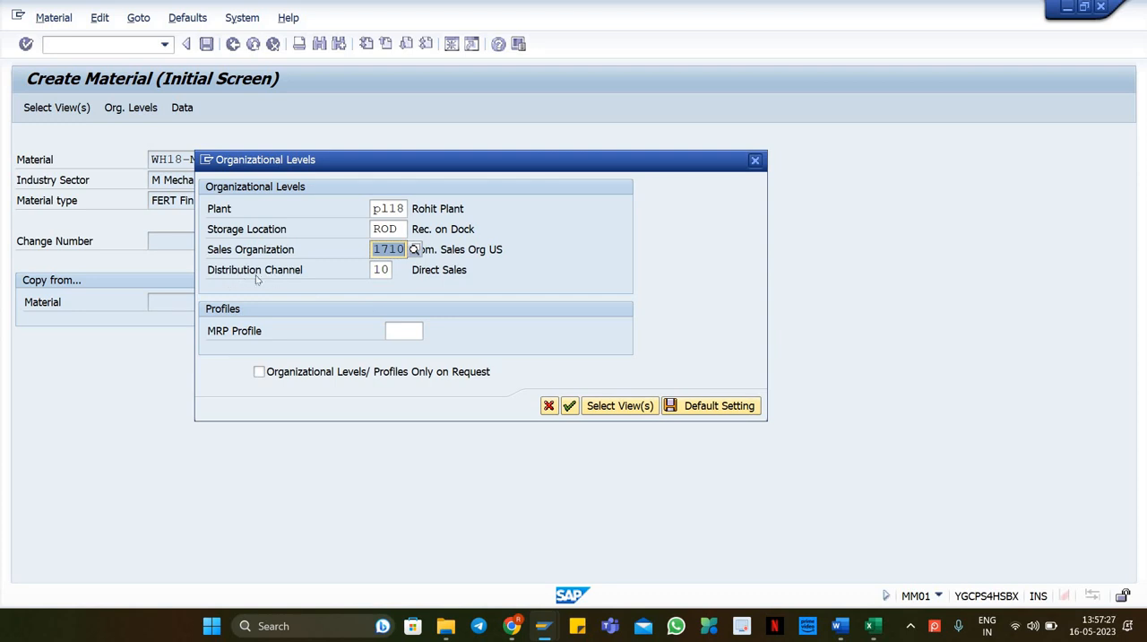
click(388, 271)
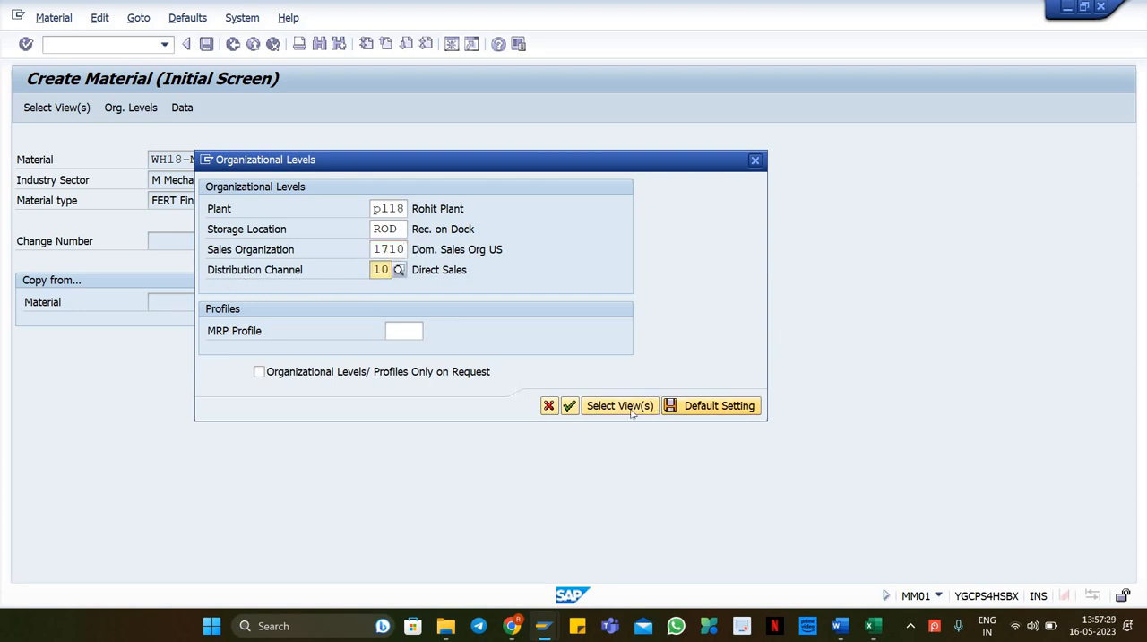
click(705, 408)
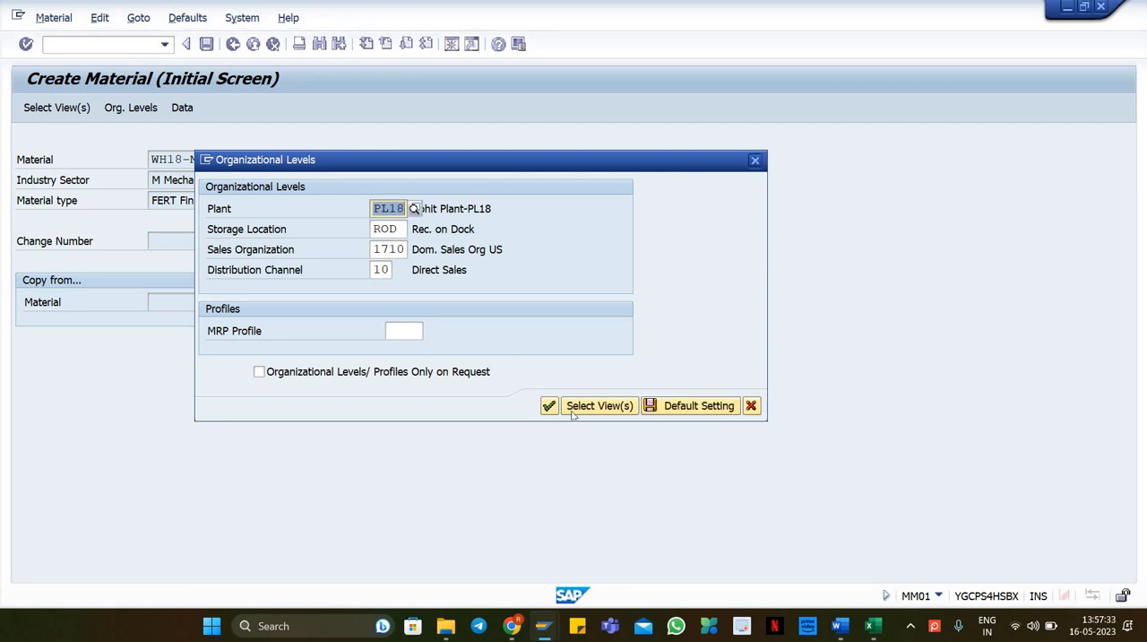
click(548, 406)
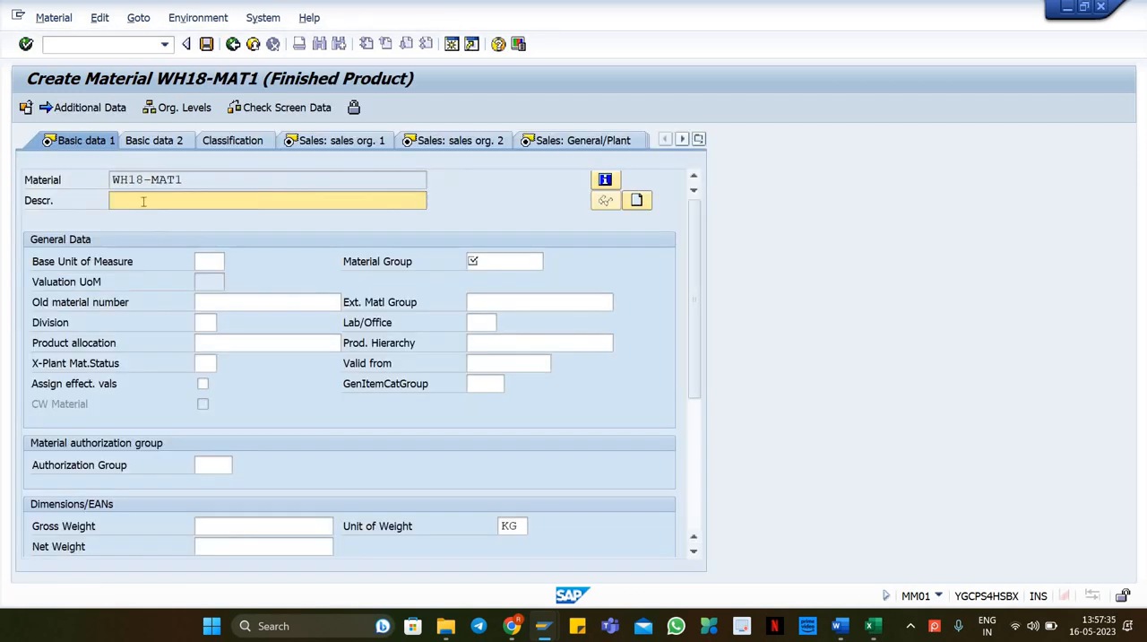
Step: Copy the material number WH18-MAT1 into the description and set the material group to 01
drag(180, 182, 111, 183)
key(ctrl+c)
click(126, 196)
key(ctrl+v)
click(514, 266)
click(507, 279)
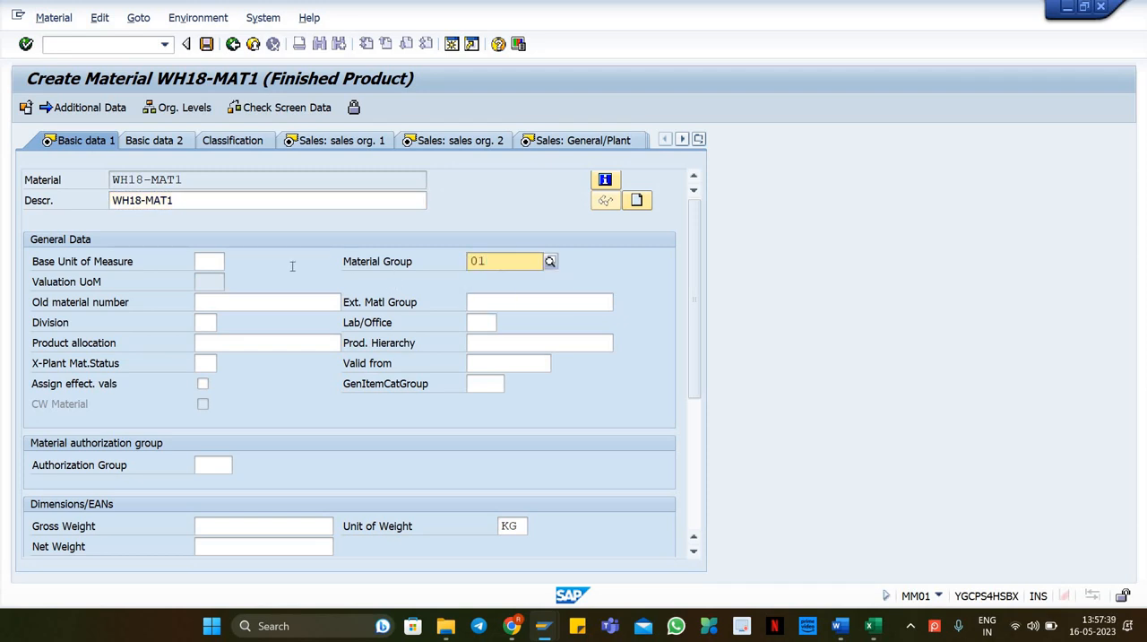
Step: Set the base unit of measure to EA and, after checking the spreadsheet, the division to 00
click(208, 265)
text(ea)
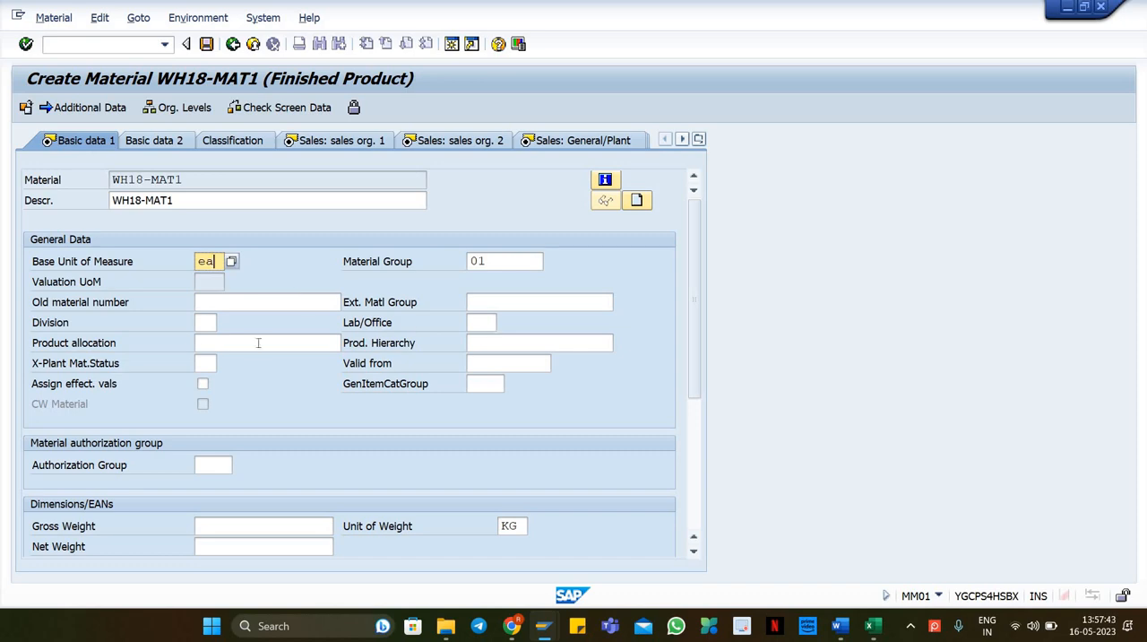
click(204, 324)
key(alt+Tab)
key(alt+Tab)
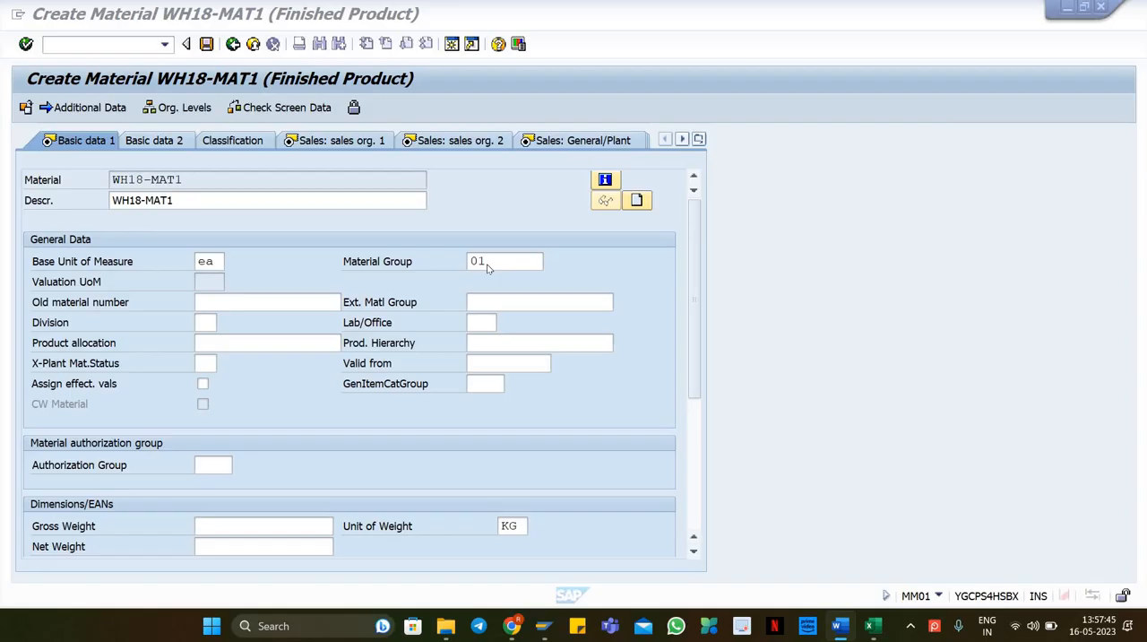
key(alt+Tab)
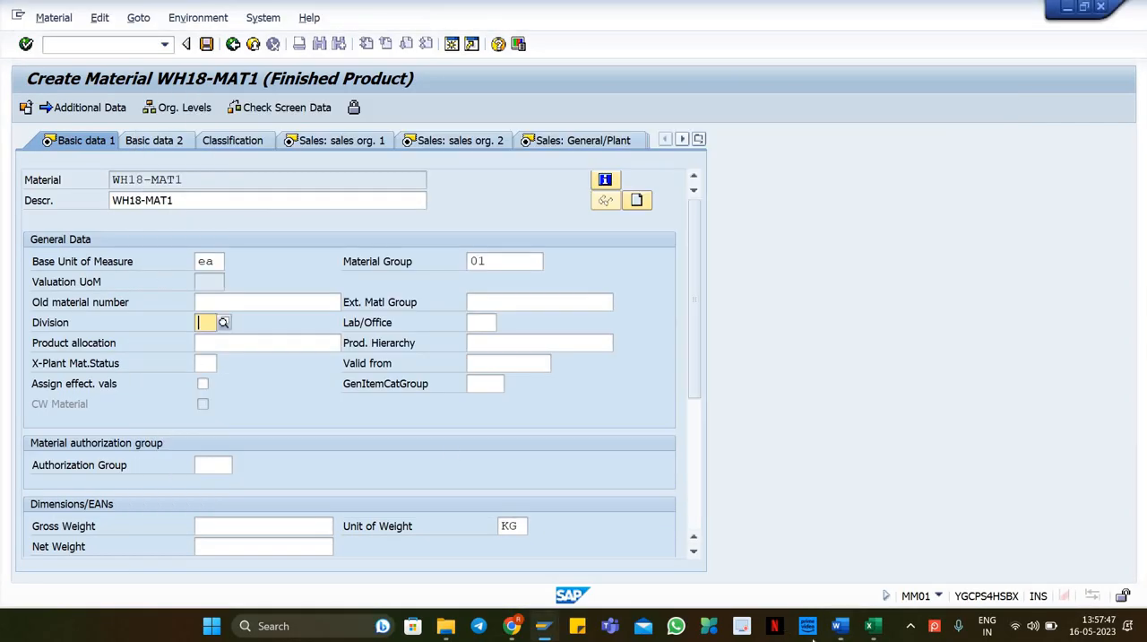
click(871, 627)
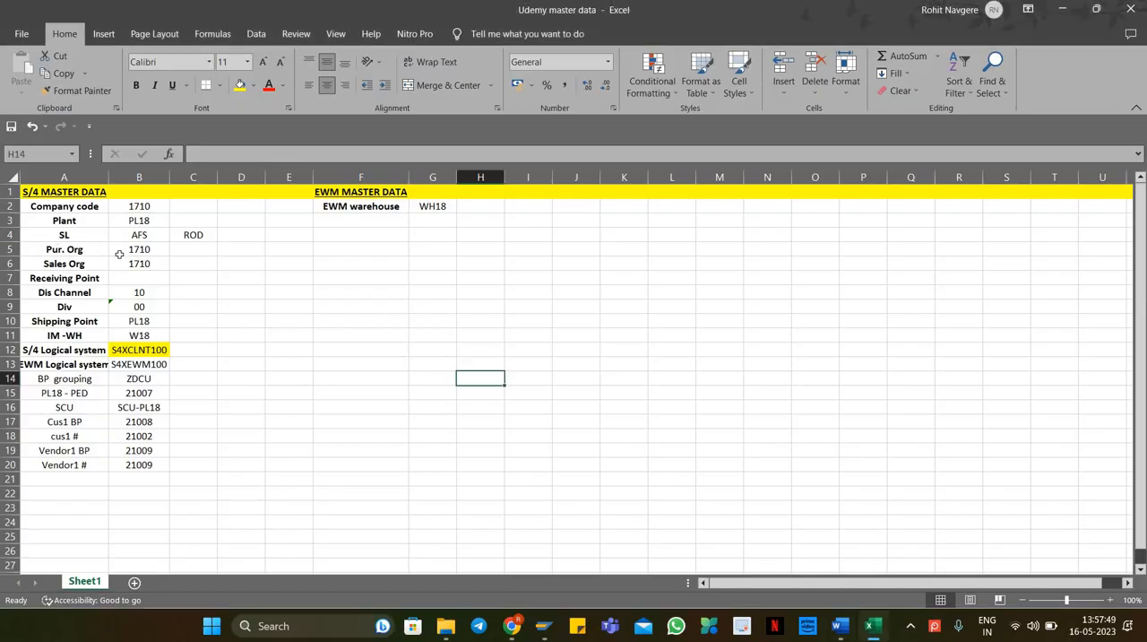
key(alt+Tab)
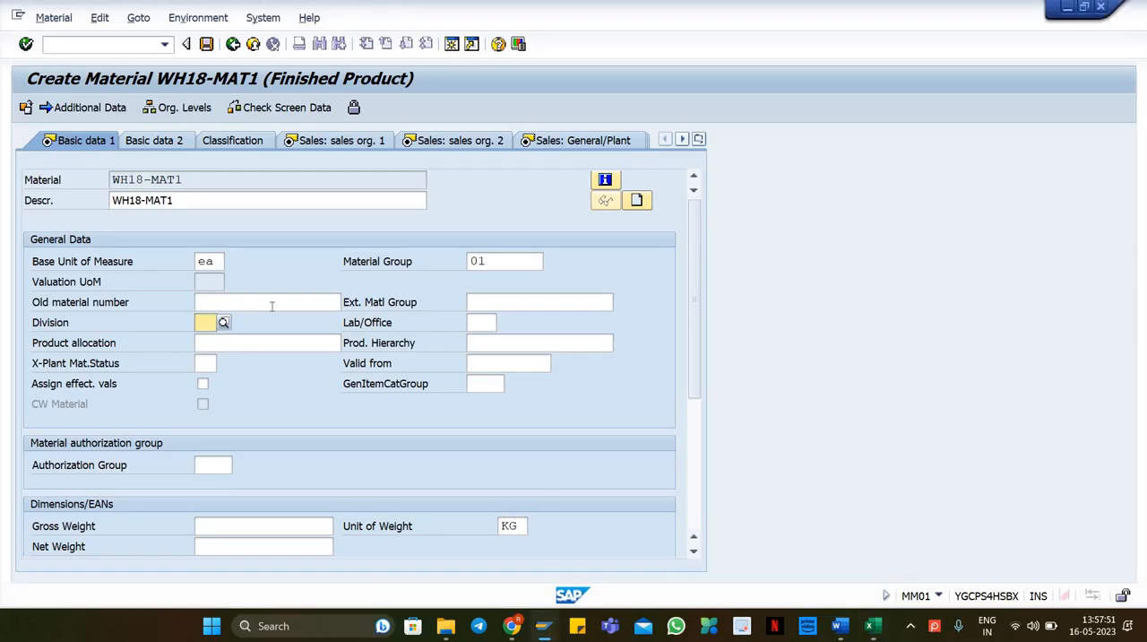
text(00)
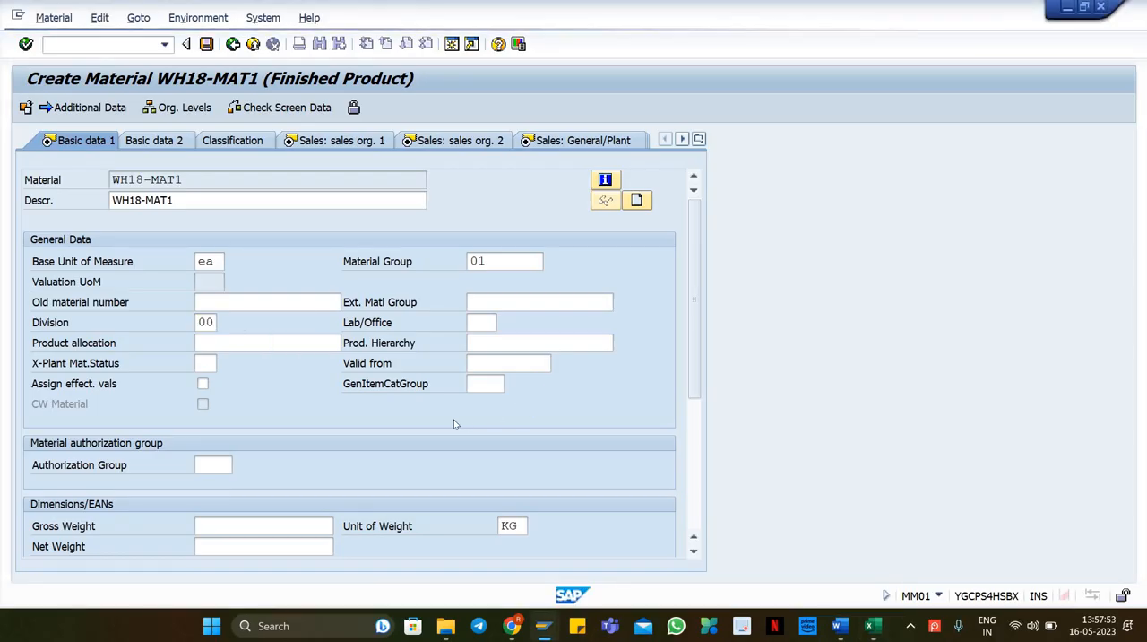
key(Tab)
Step: Enter gross weight 1, net weight 1 and volume 1 with volume unit m3, then continue to the next view
scroll(697, 395, down, 3)
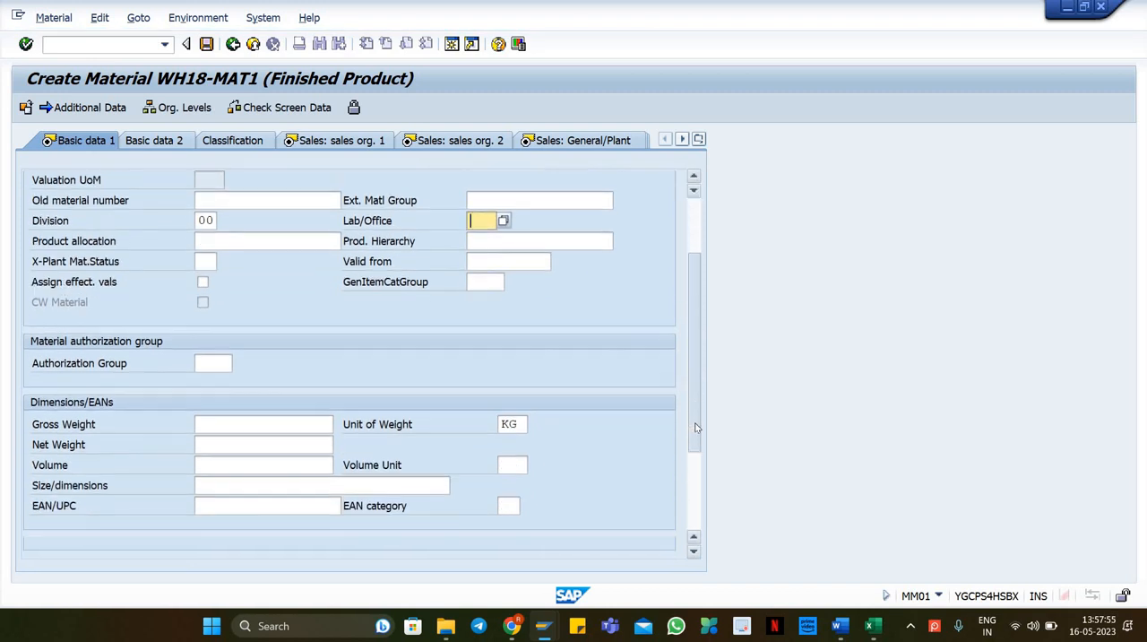
click(226, 404)
text(1)
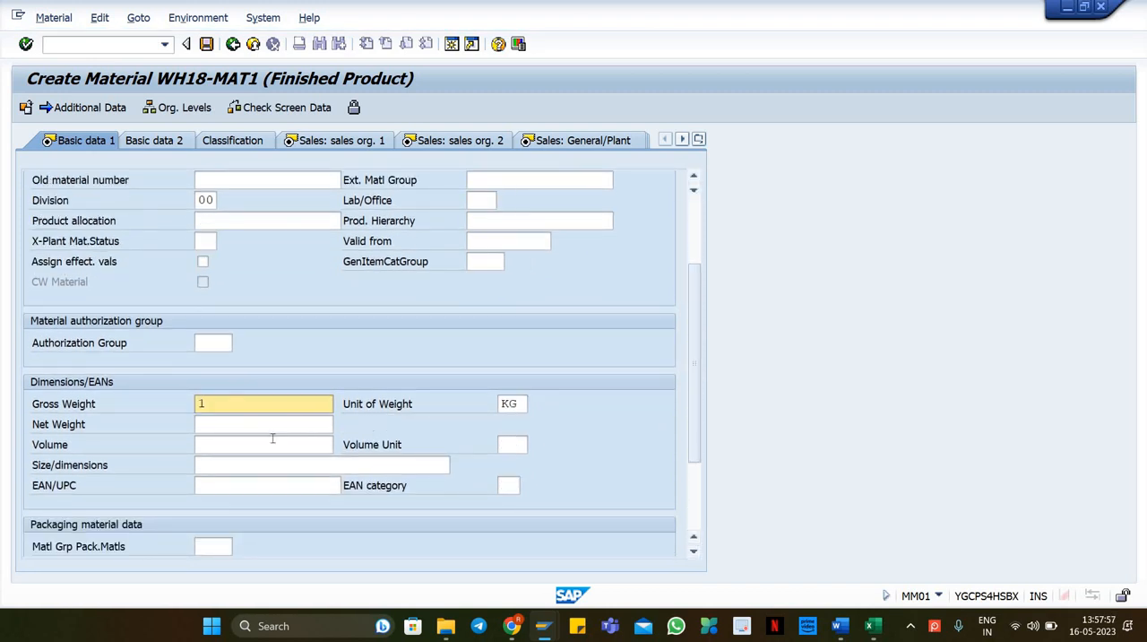
click(248, 427)
text(1)
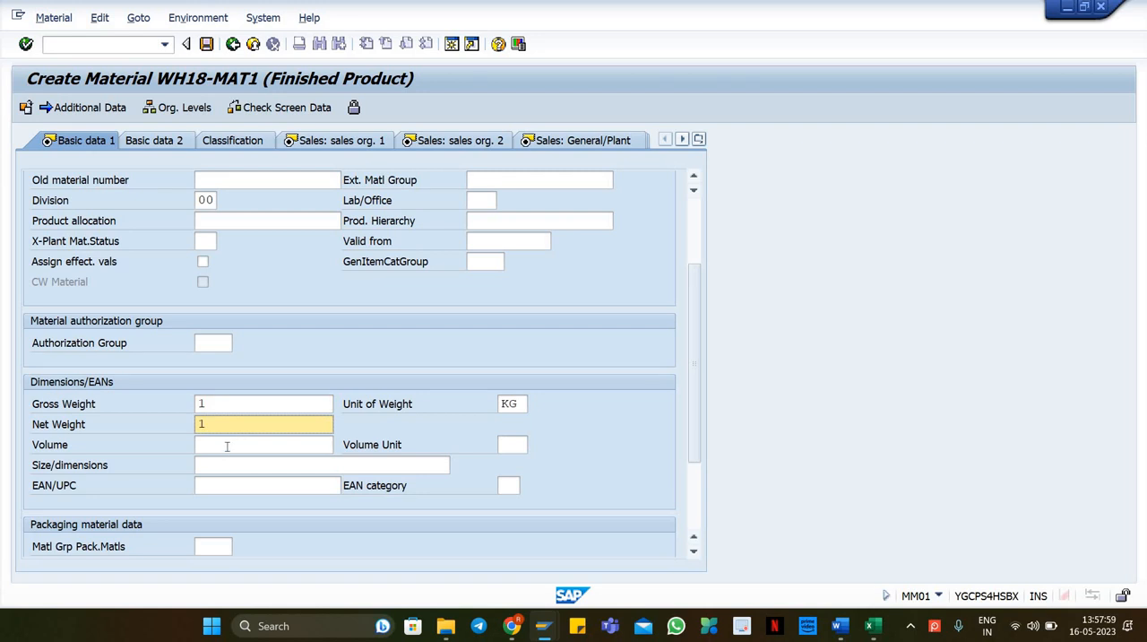
click(323, 446)
click(515, 448)
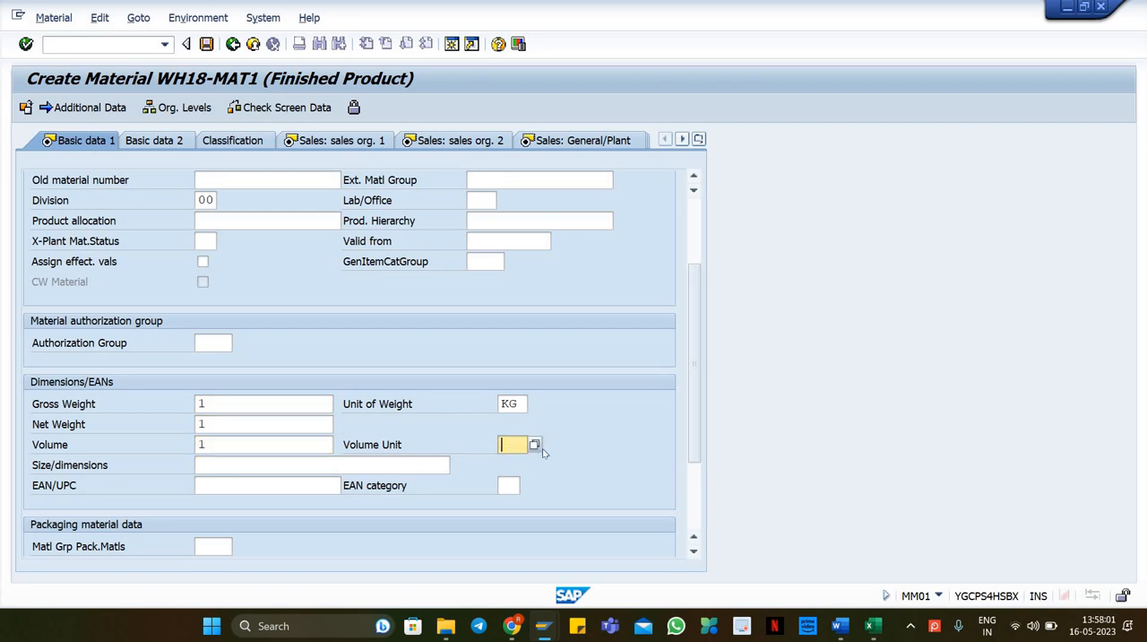
text(m3)
key(Tab)
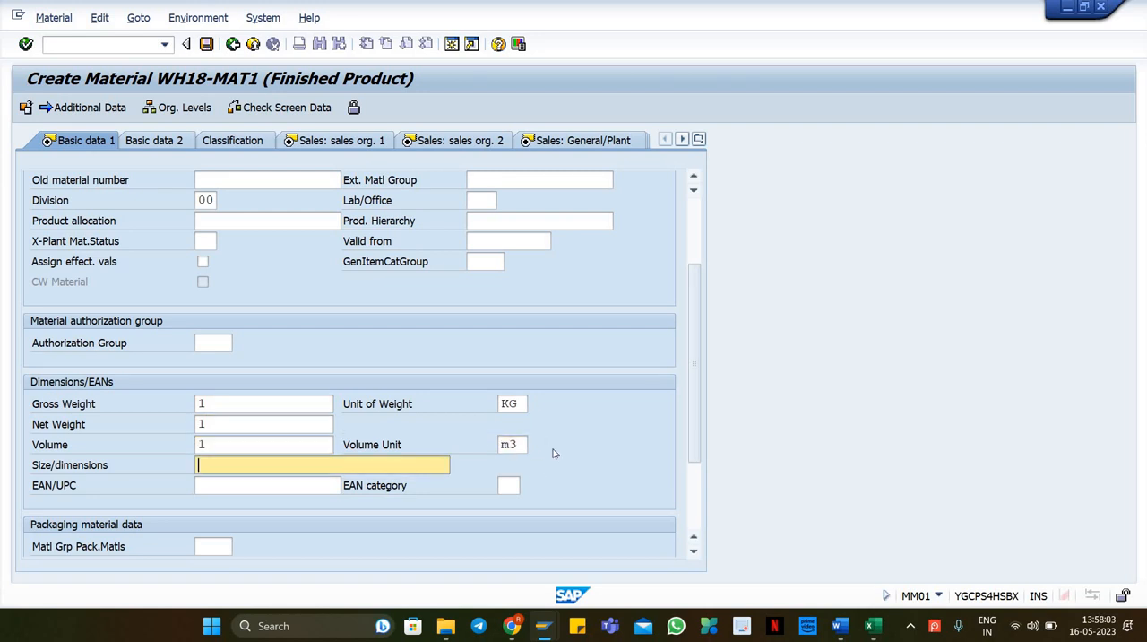
drag(696, 377, 694, 235)
key(Return)
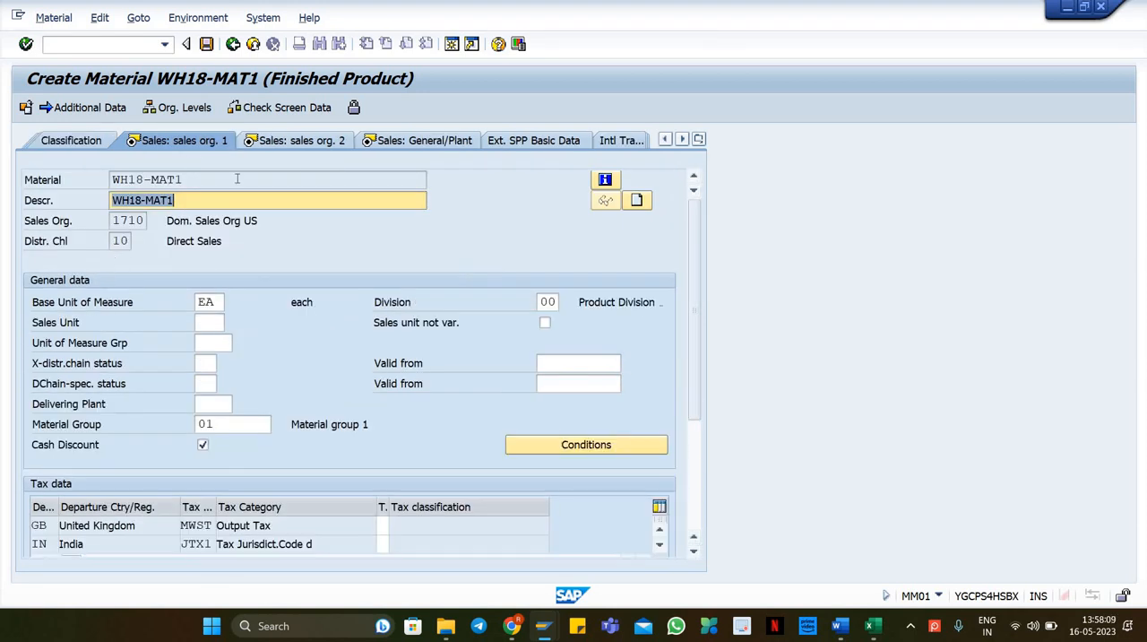
Step: Set the tax classification to 0 for every departure country and tax category, then continue to the next sales view
click(209, 323)
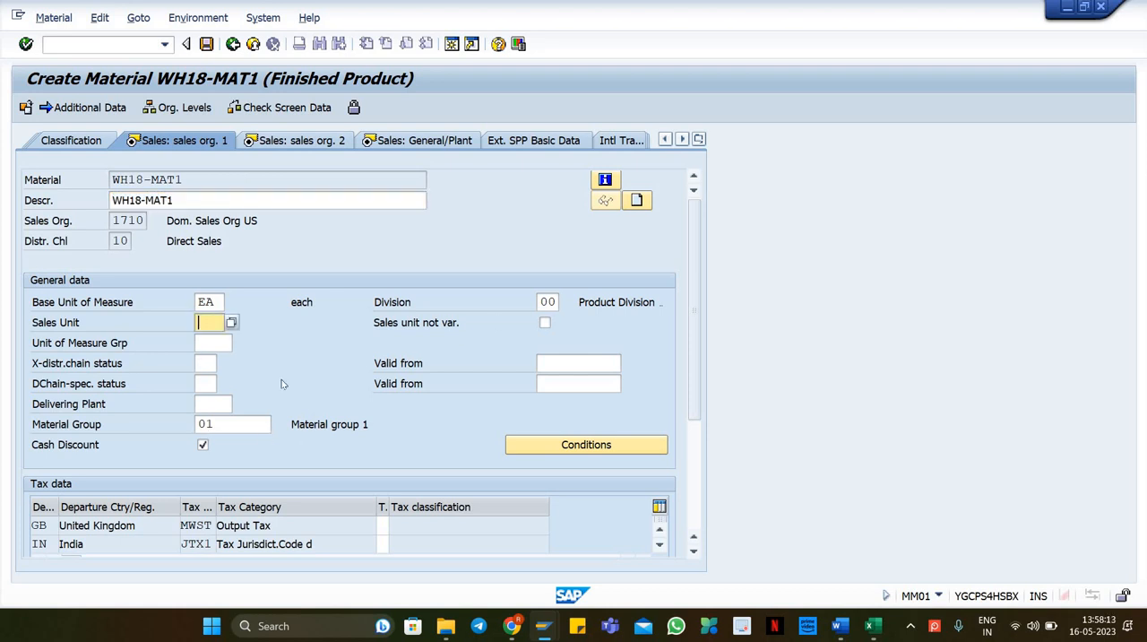
scroll(296, 394, down, 3)
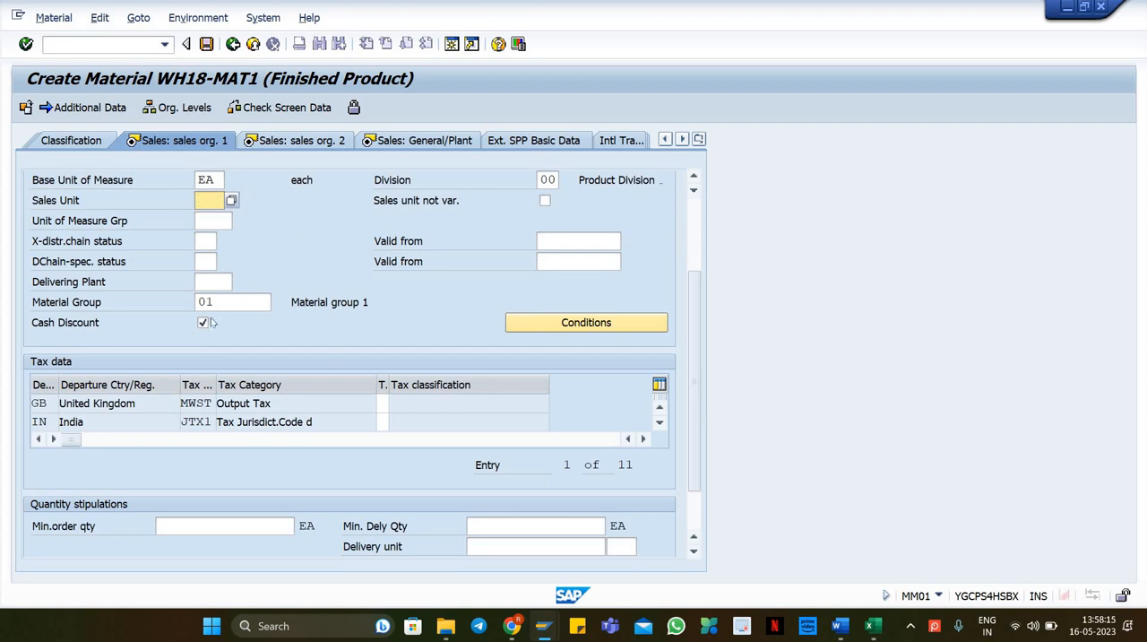
key(Return)
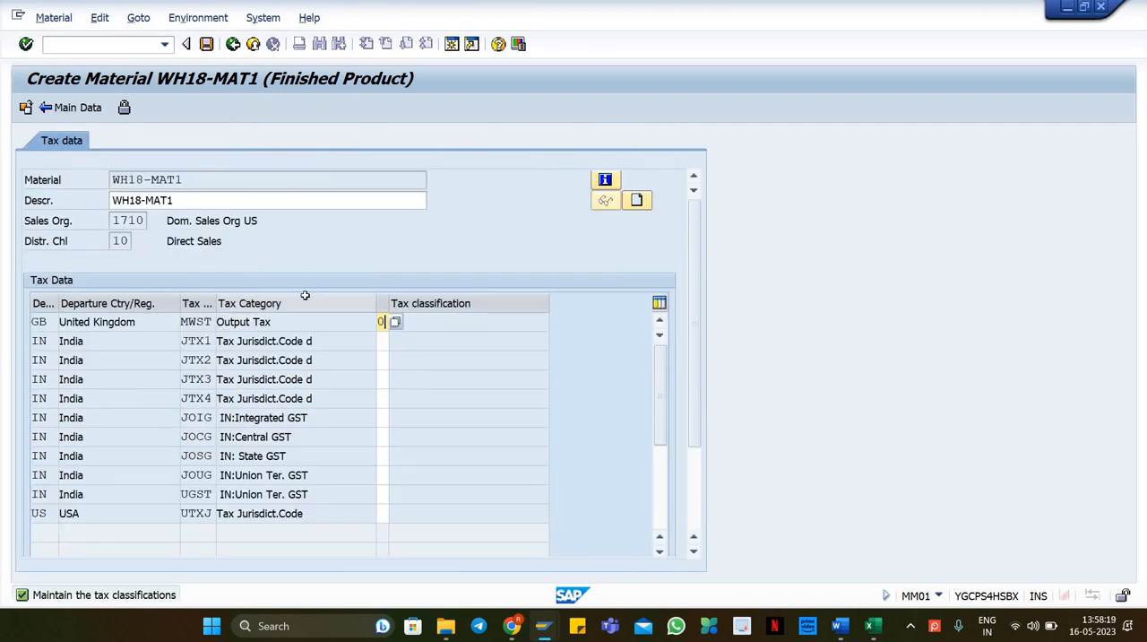
text(0000000)
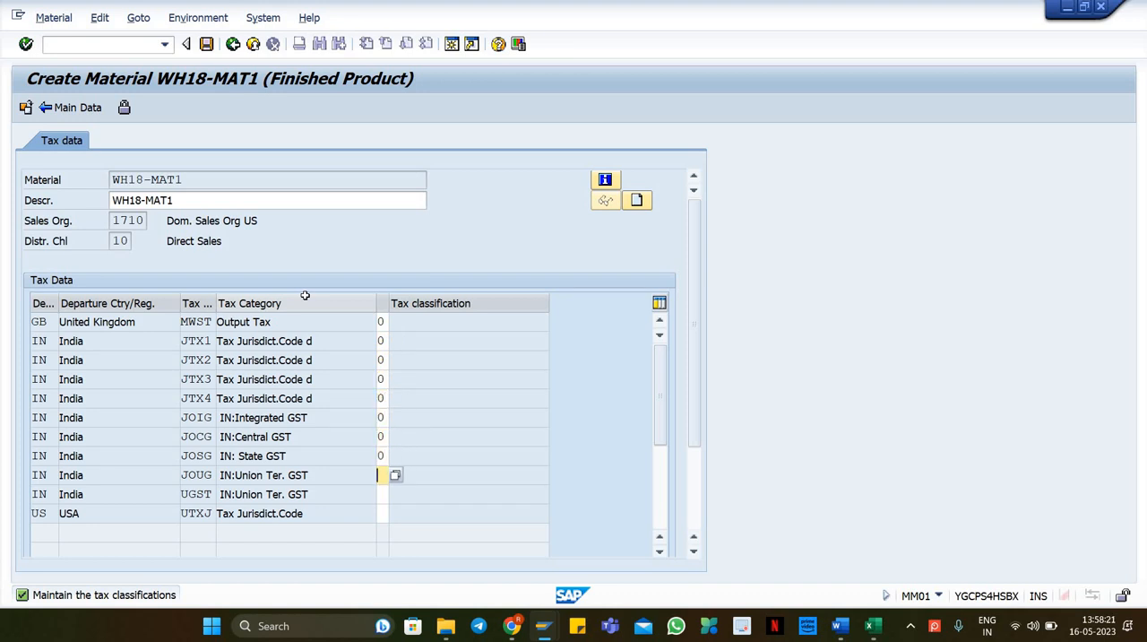
text(000)
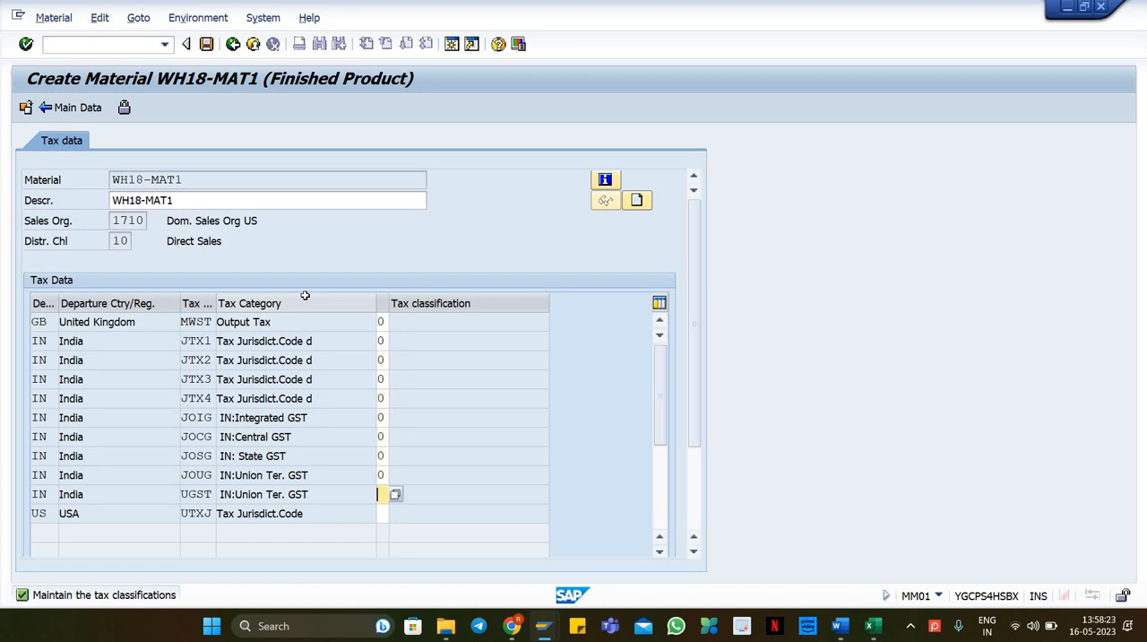
key(Return)
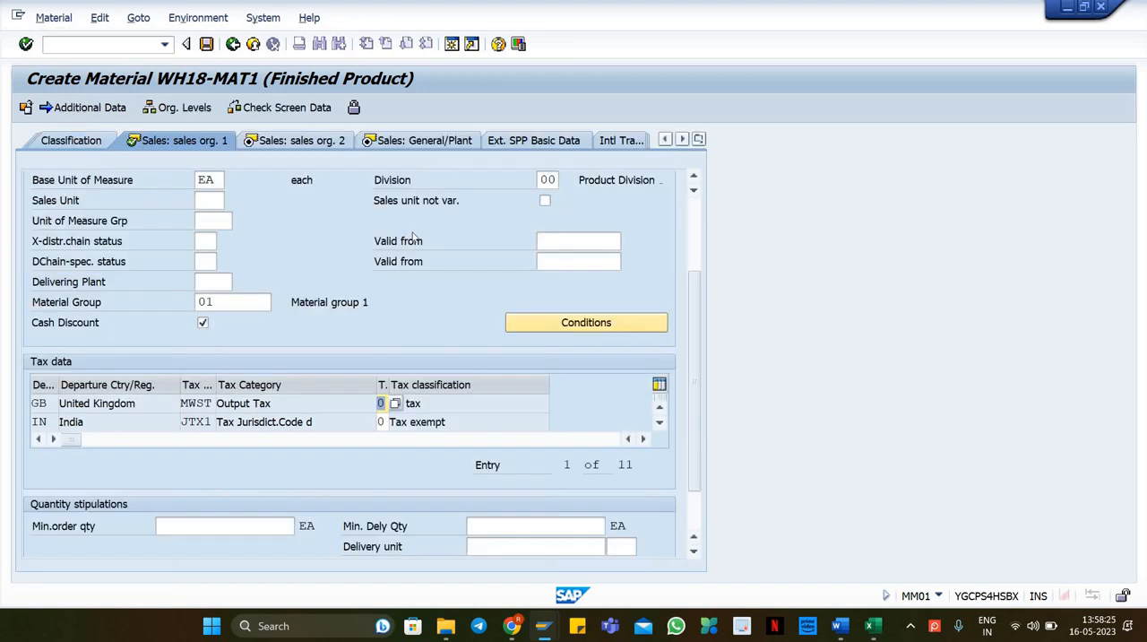
key(Return)
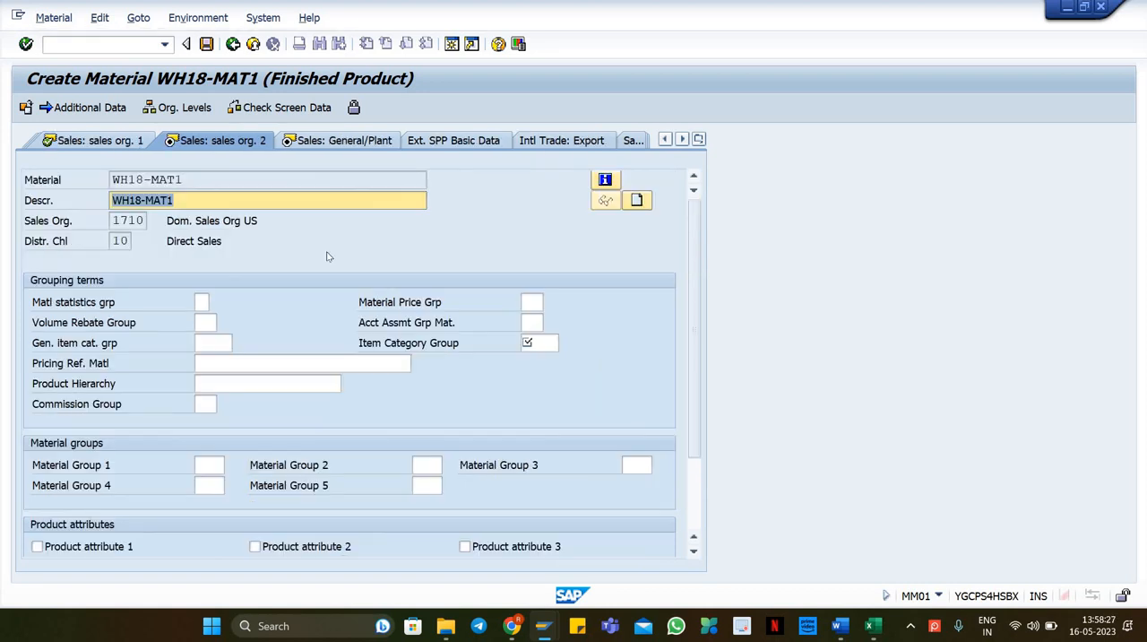
Step: Set the item category group to NORM and continue to the next view
click(536, 342)
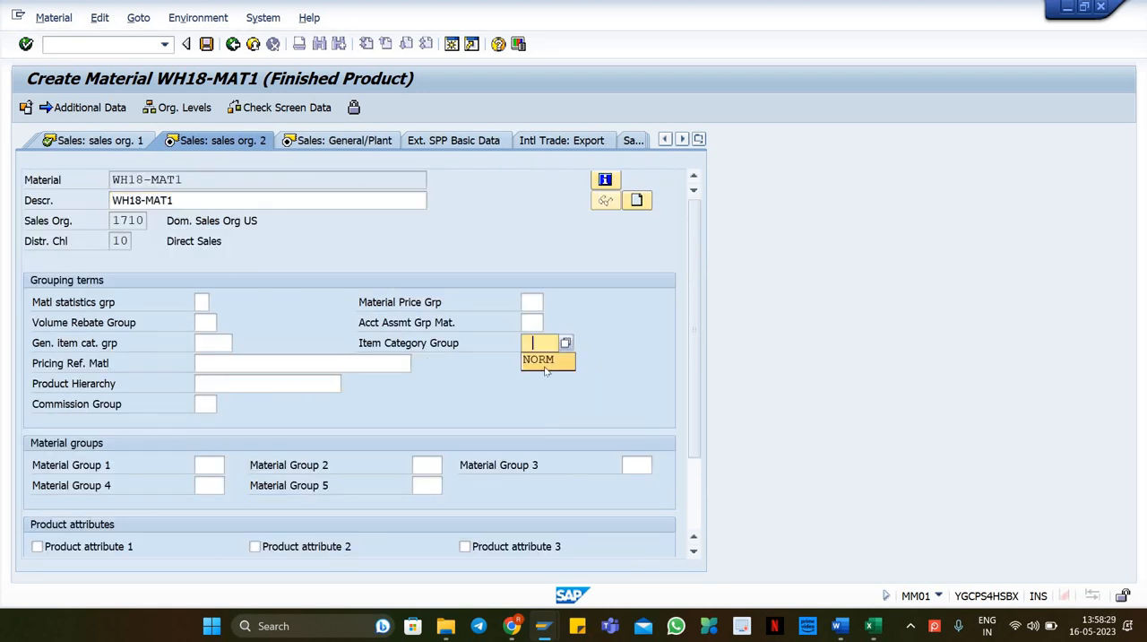
click(563, 363)
key(Return)
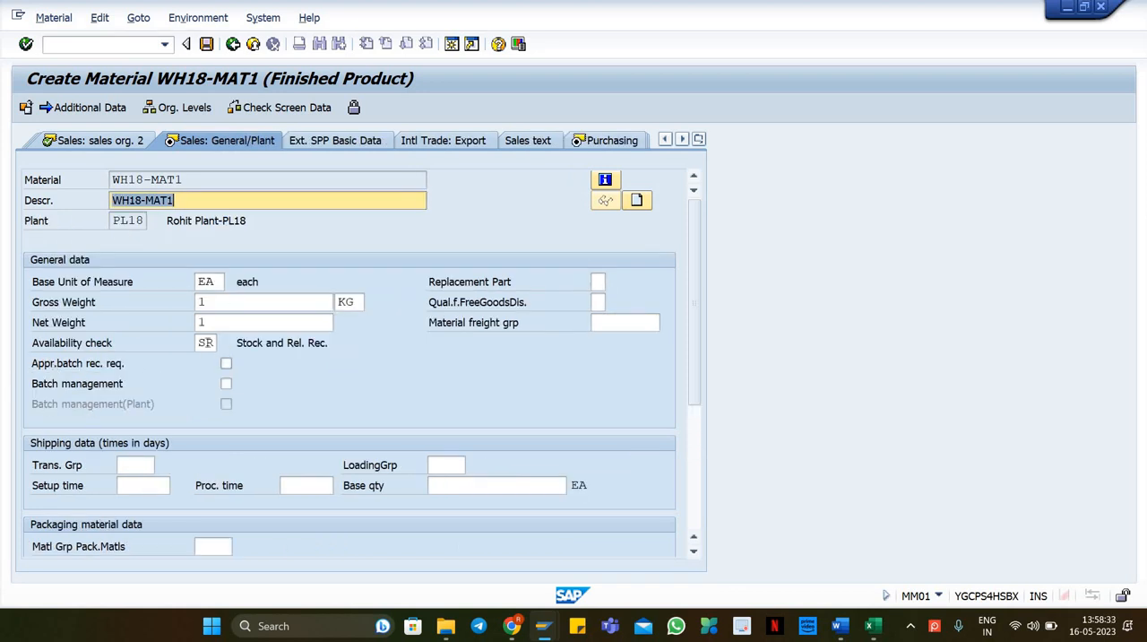
Step: Set the availability check to KP in the general/plant sales view and continue
click(213, 343)
text(KP)
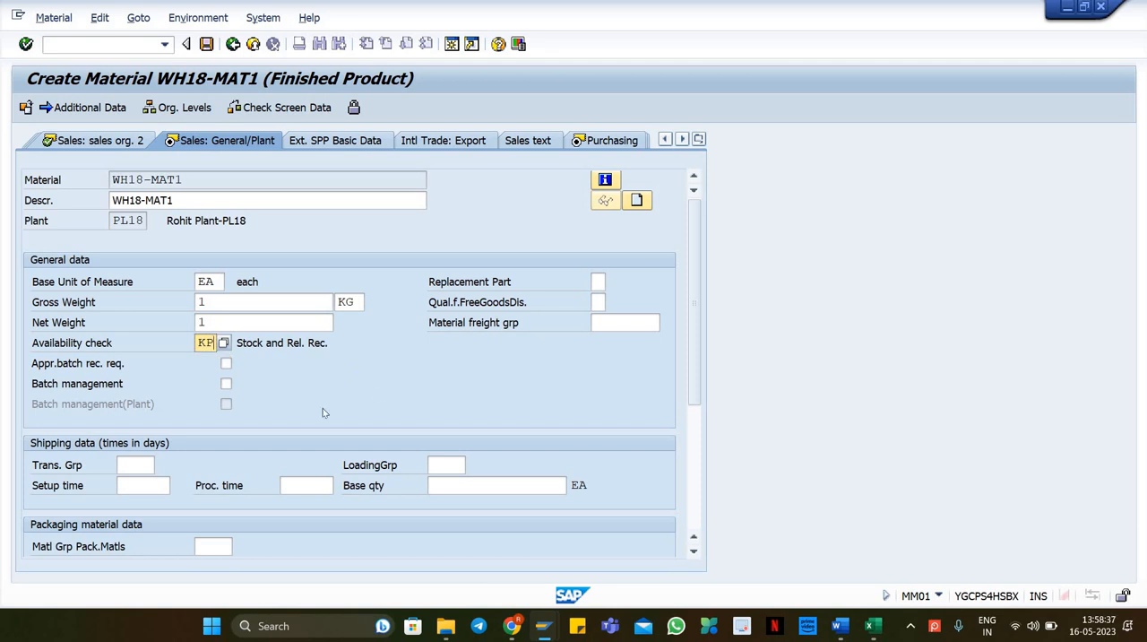
drag(690, 330, 694, 386)
key(Return)
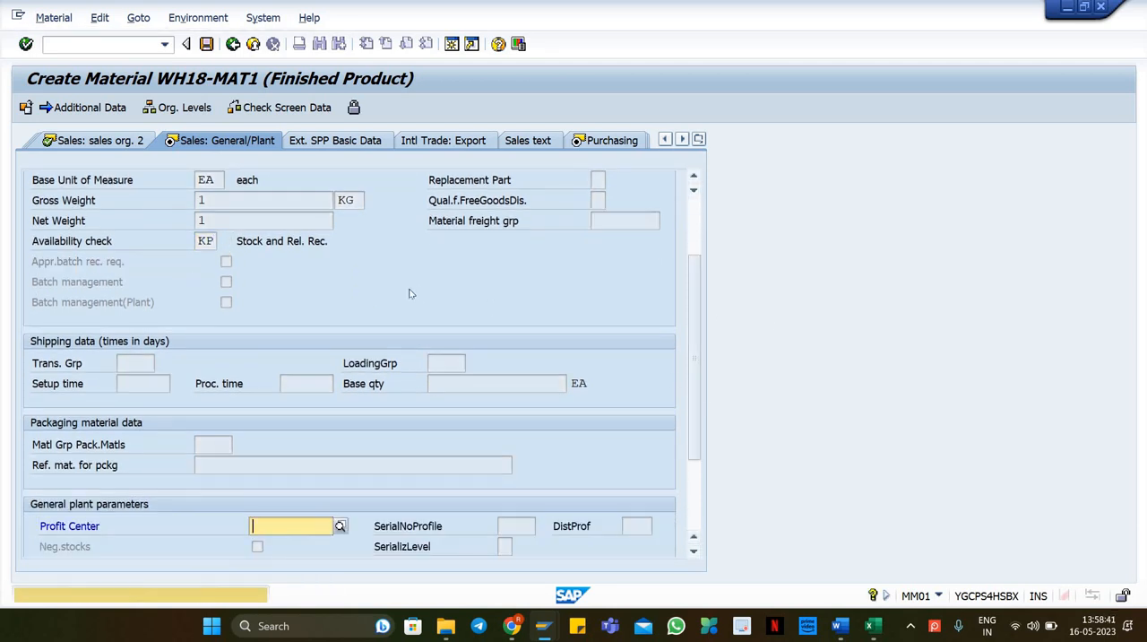
key(Return)
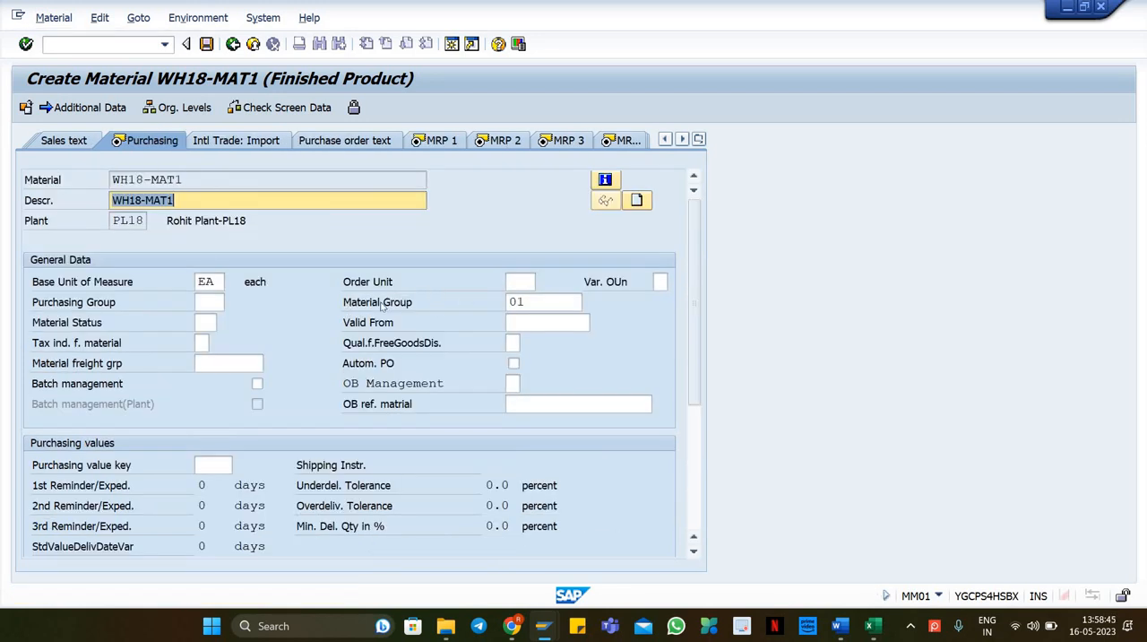
Step: After checking the spreadsheet, pass the Purchasing view unchanged and set the MRP type to ND
key(alt+Tab)
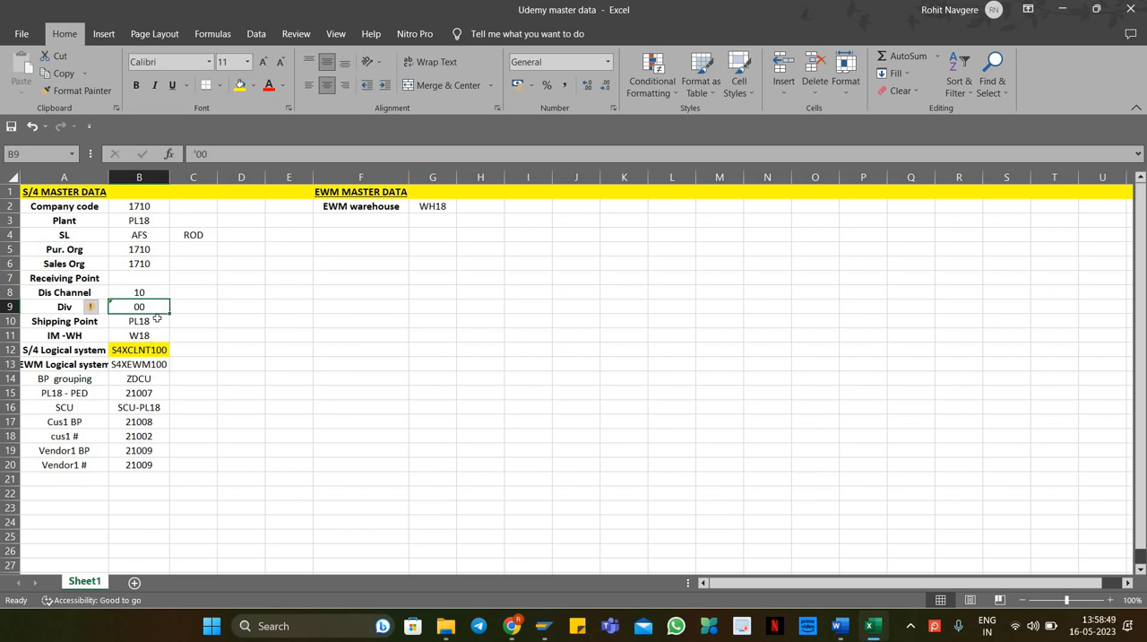
key(alt+Tab)
click(215, 302)
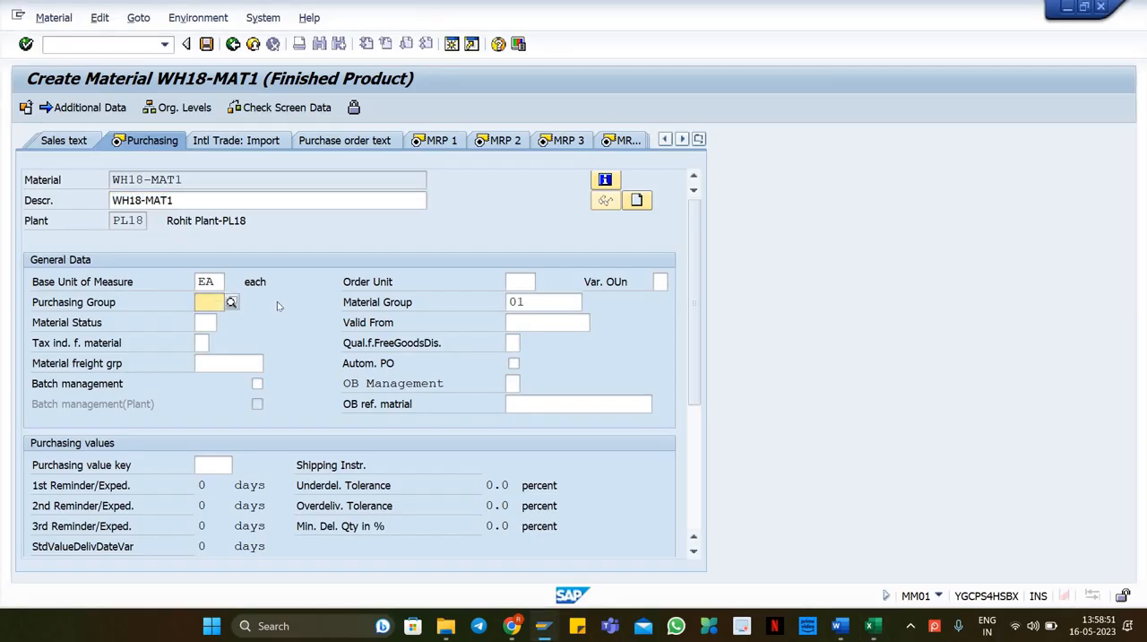
key(Return)
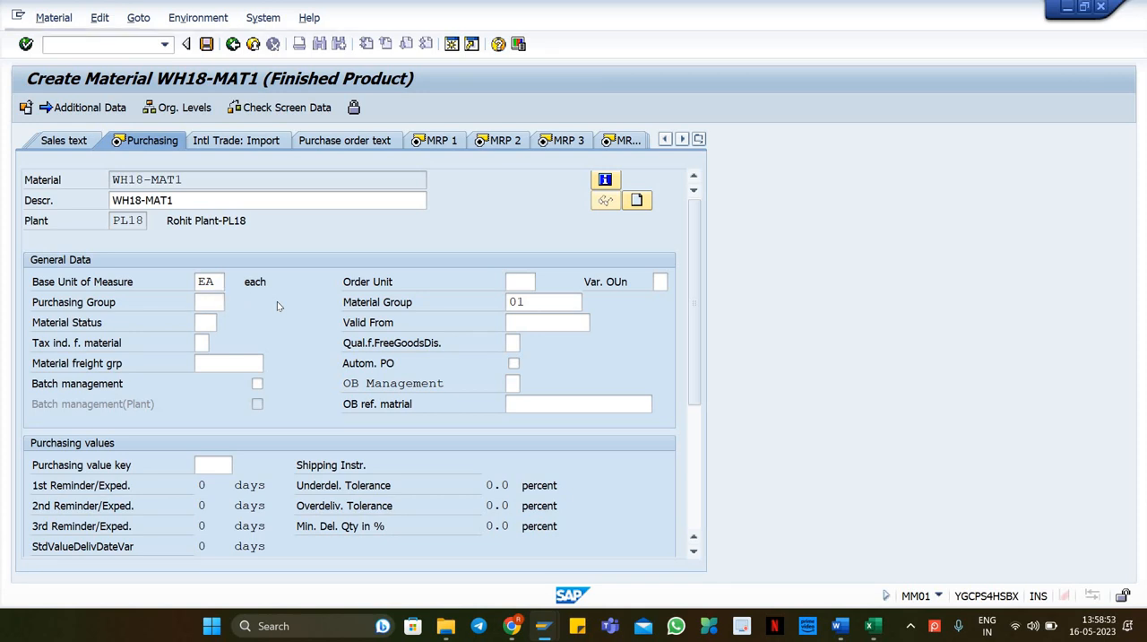
click(205, 384)
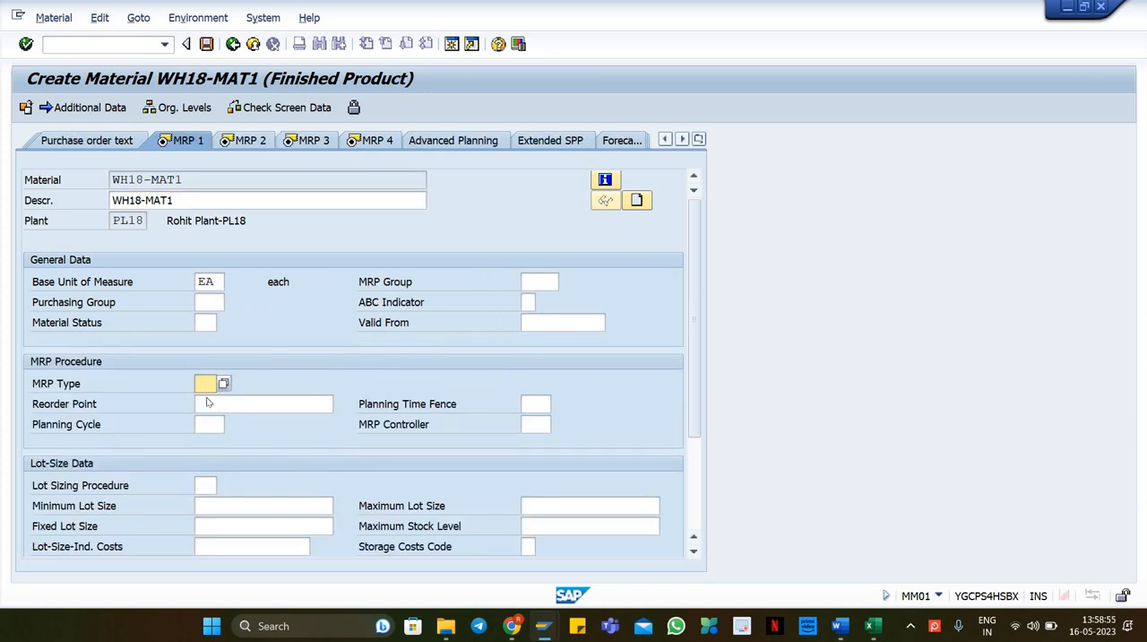
text(ND)
key(Return)
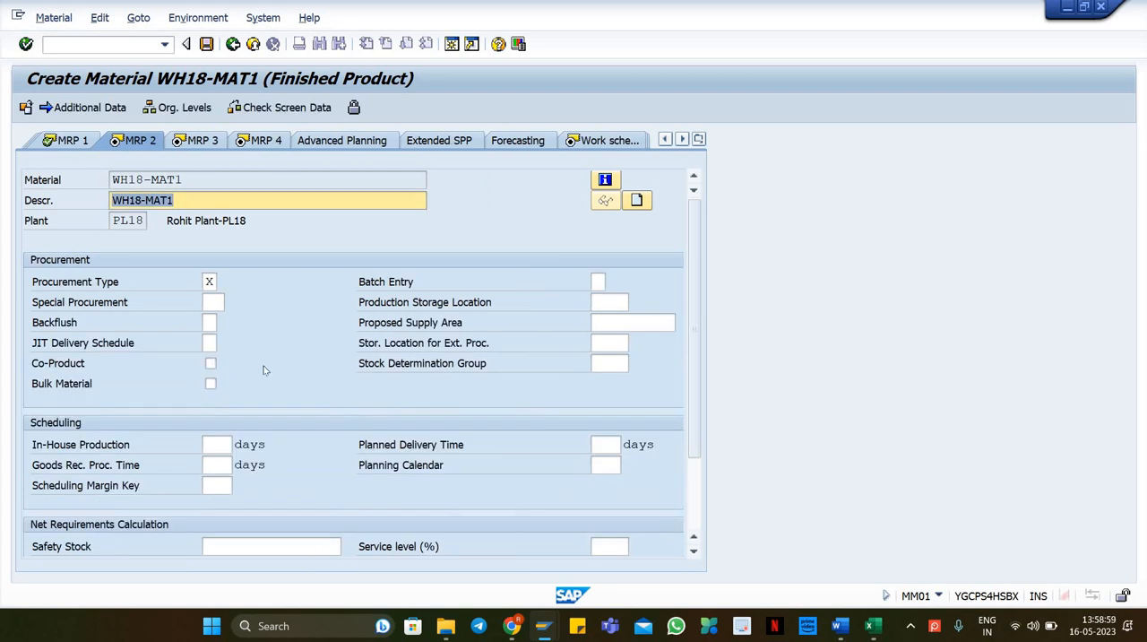
Step: Continue through the MRP 2–4, plant data/storage and quality management views without changes
key(Return)
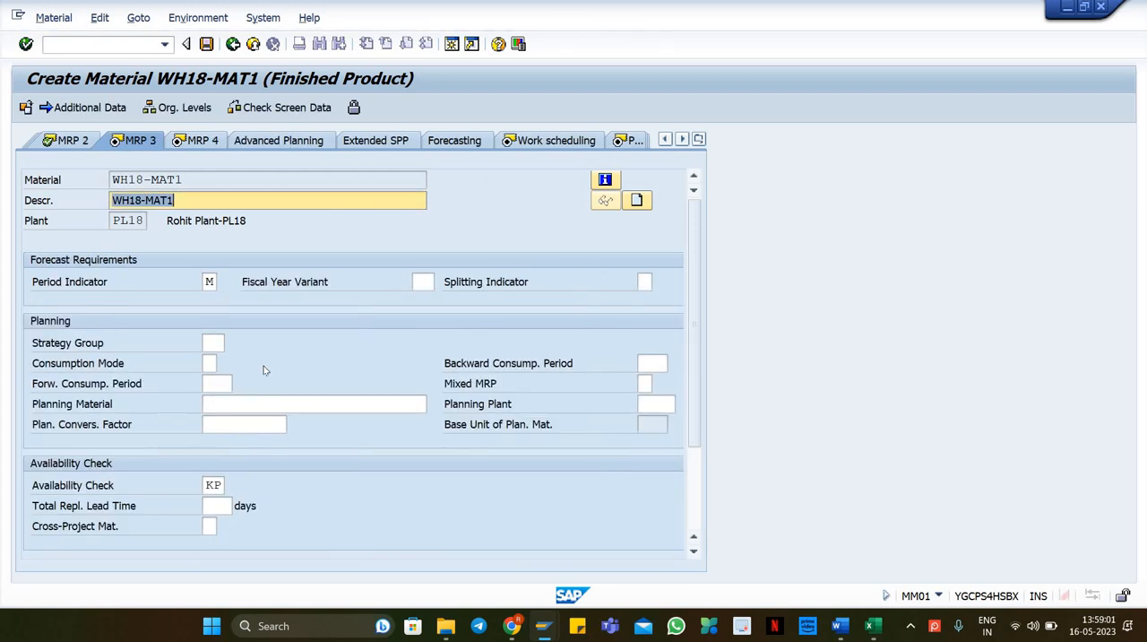
key(Return)
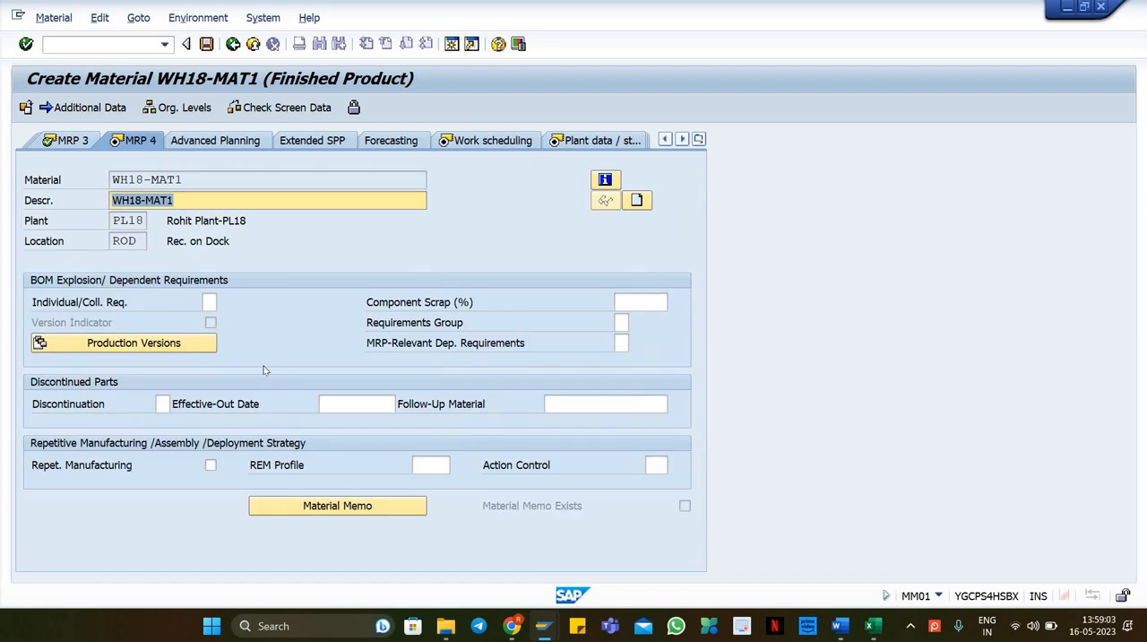
key(Return)
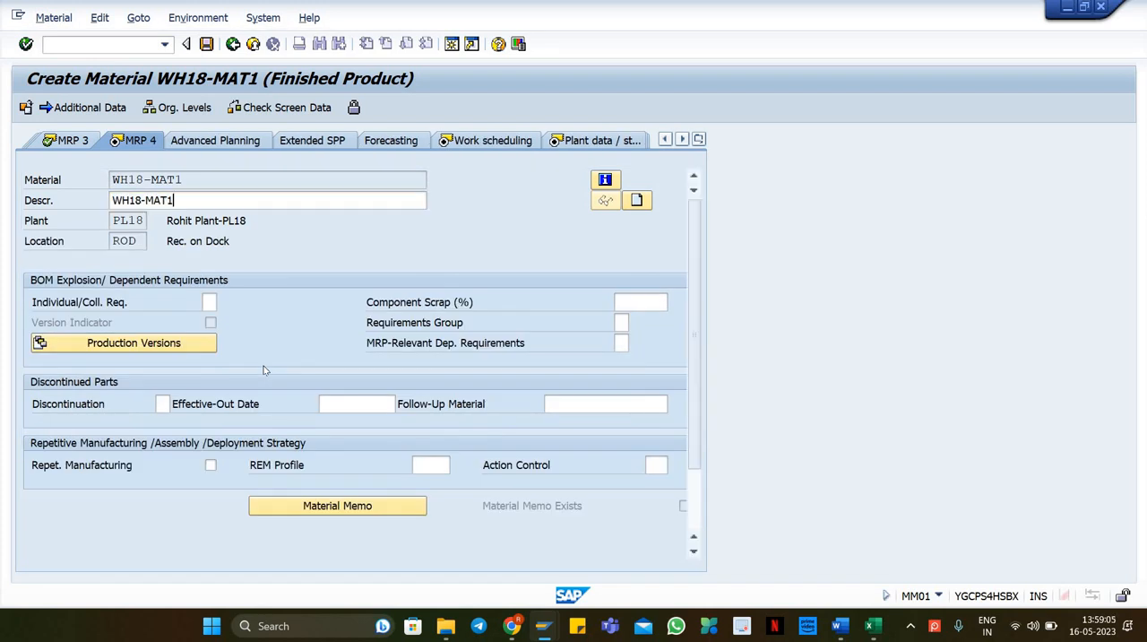
key(Return)
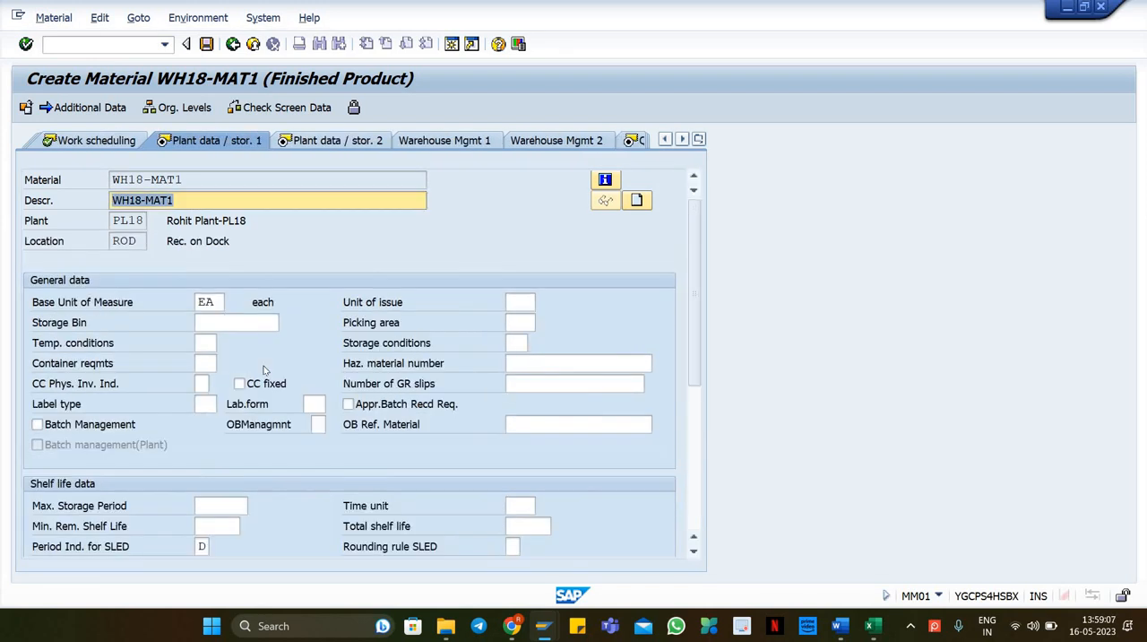
key(Return)
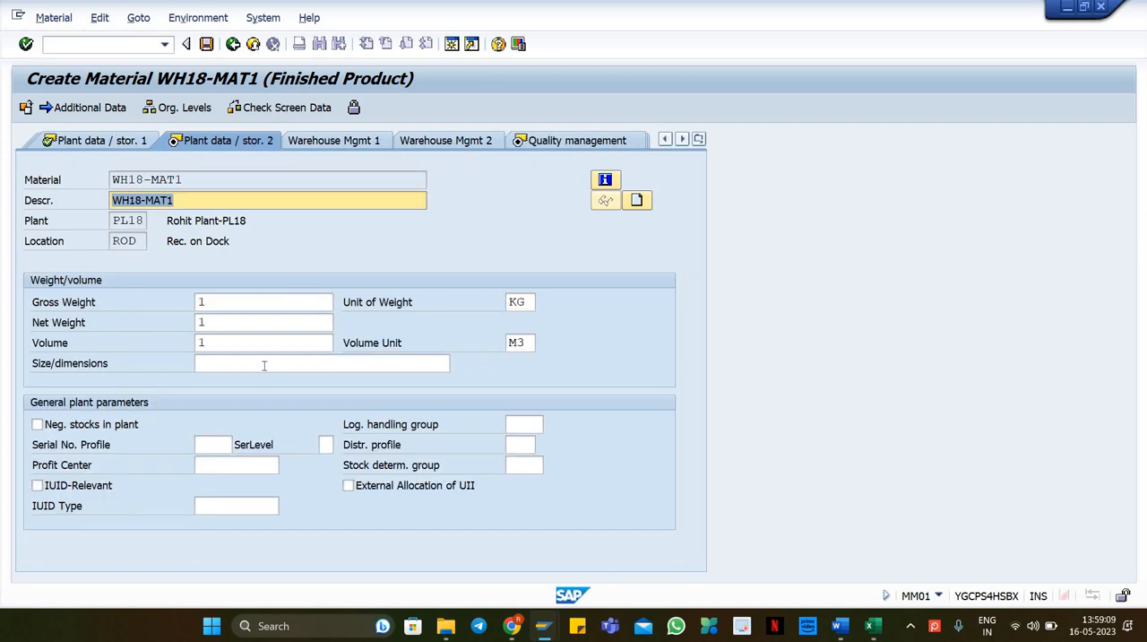
key(Return)
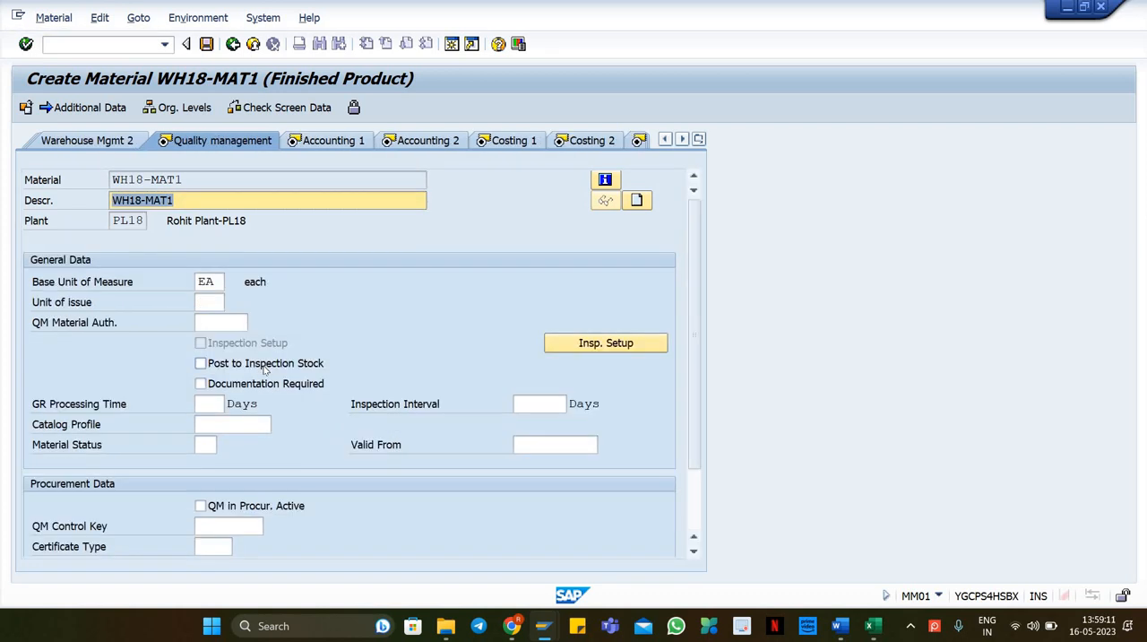
key(Return)
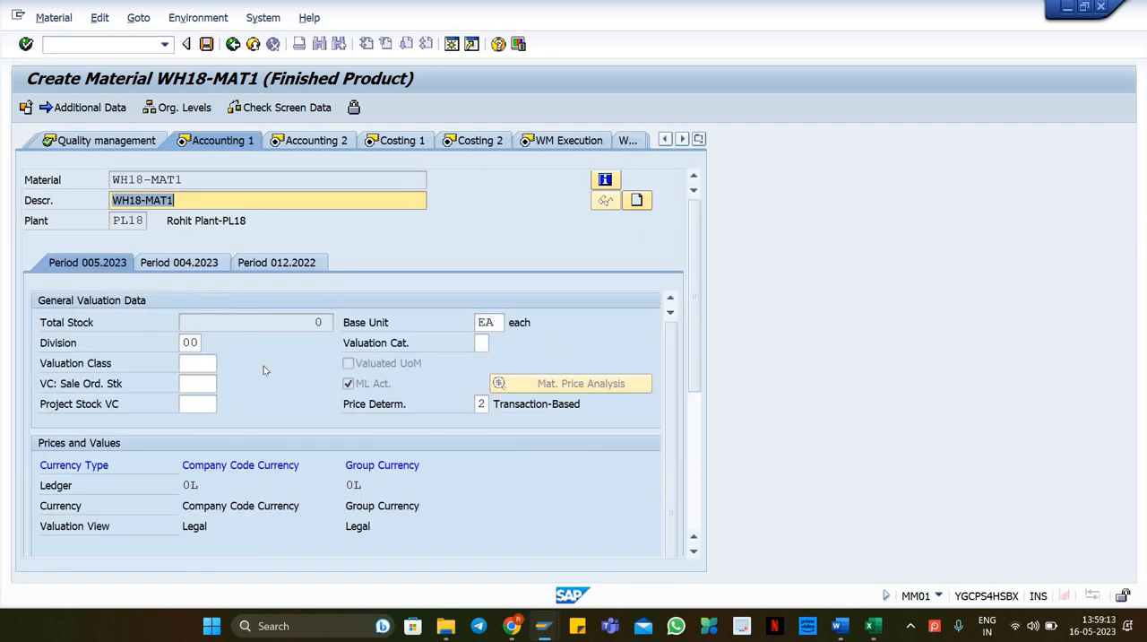
Step: Set the valuation class to 7920, the standard price to 10 and the per unit price to 10
click(211, 364)
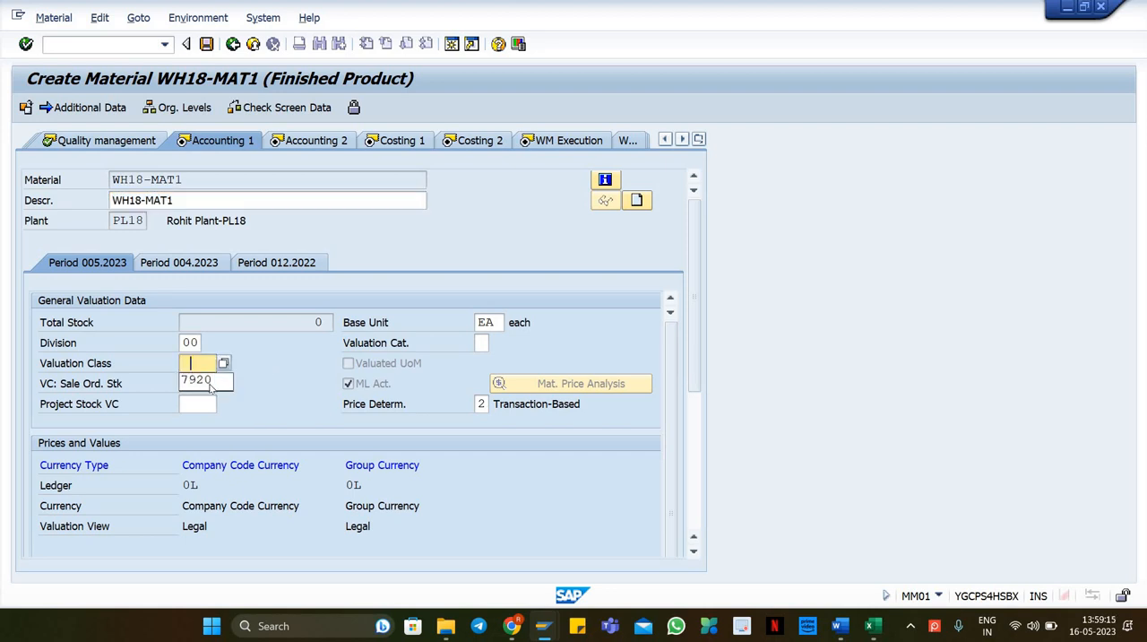
click(210, 383)
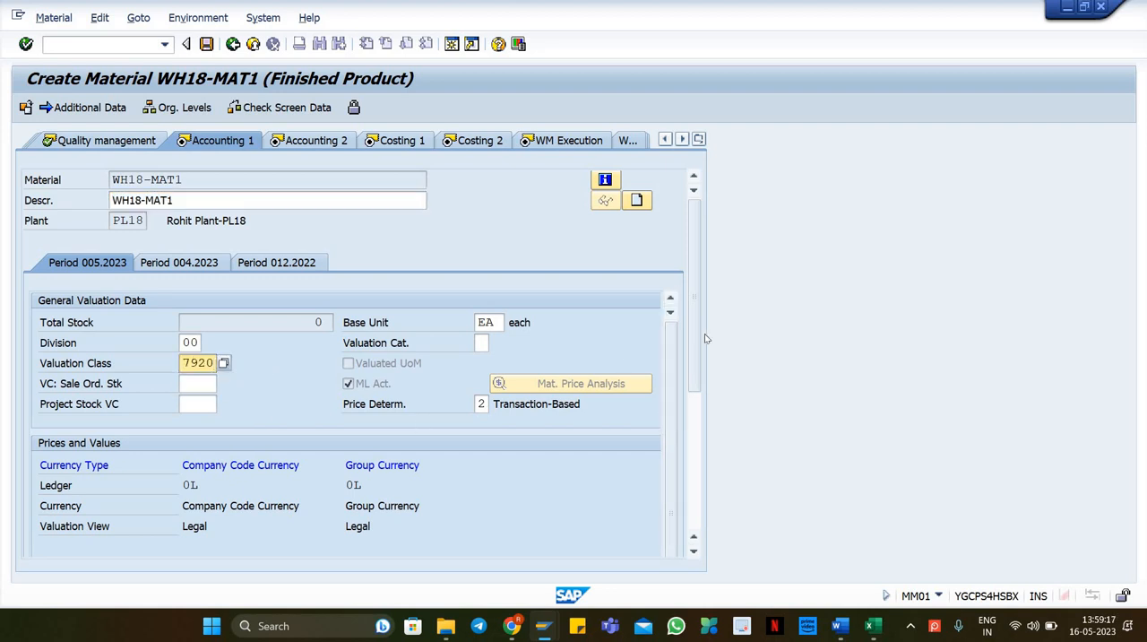
scroll(566, 437, down, 3)
click(231, 423)
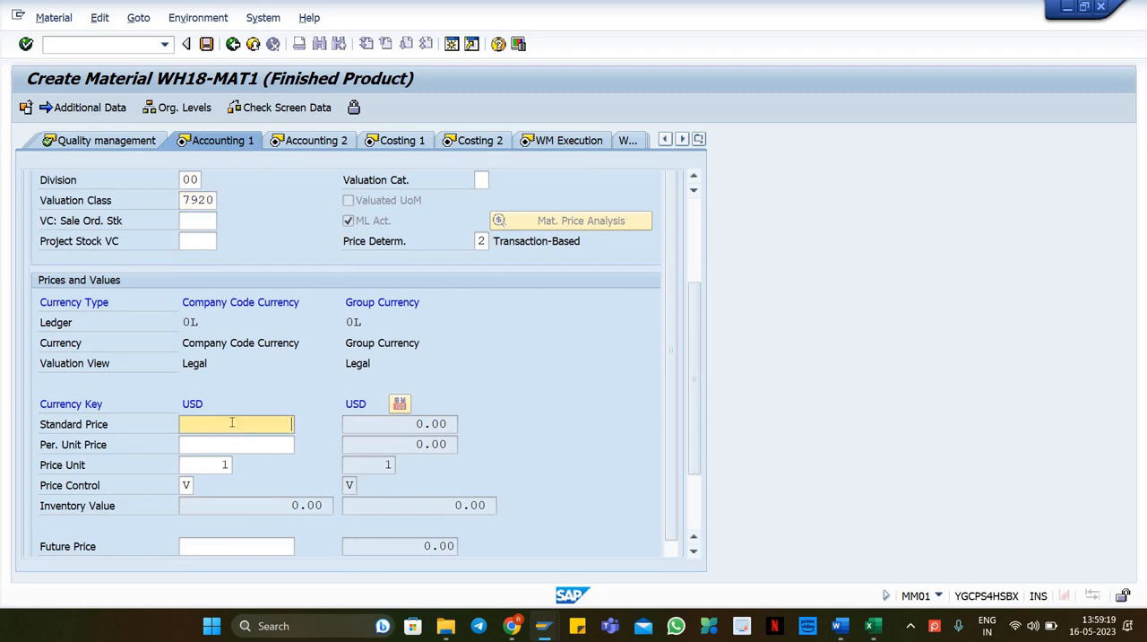
text(10)
click(227, 444)
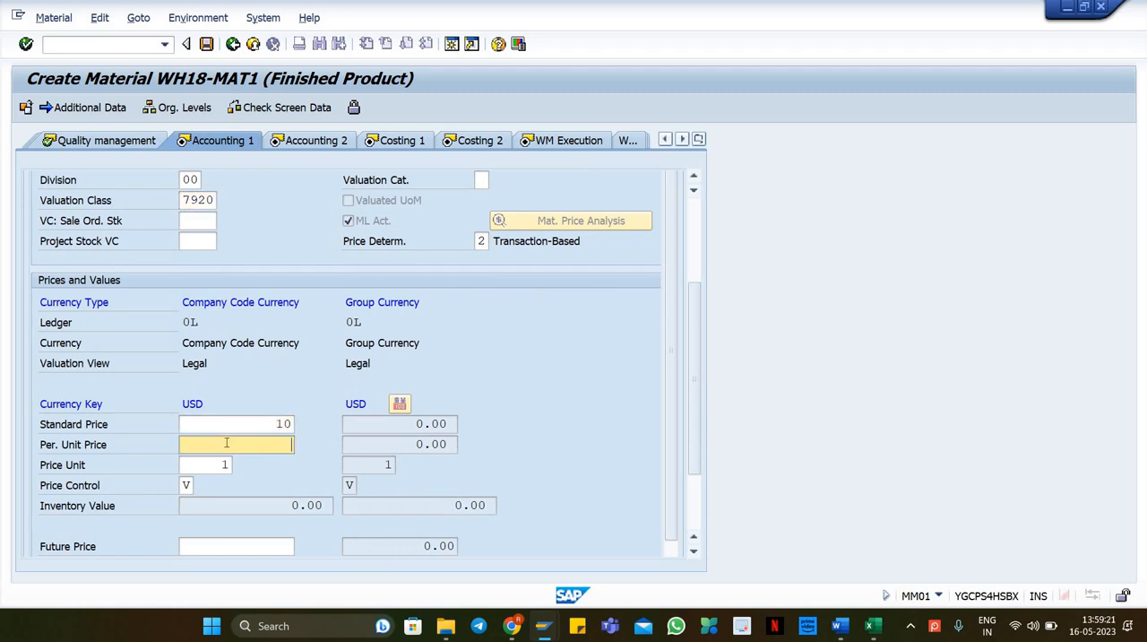
text(10)
key(Return)
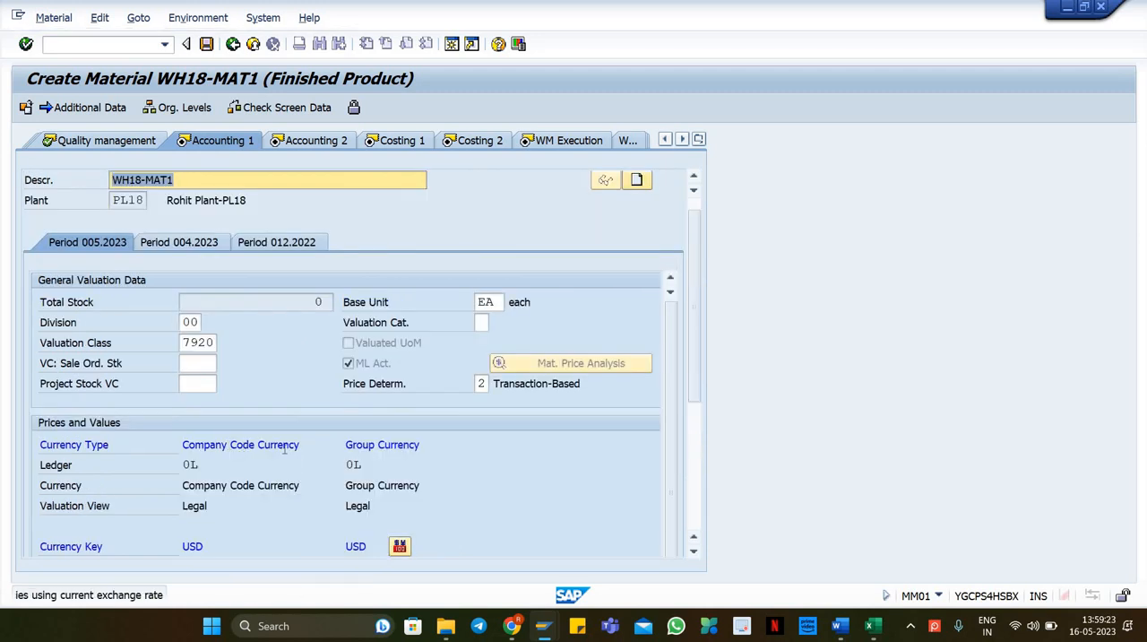
Step: Continue through the remaining accounting, costing and warehouse views and save the material
key(Return)
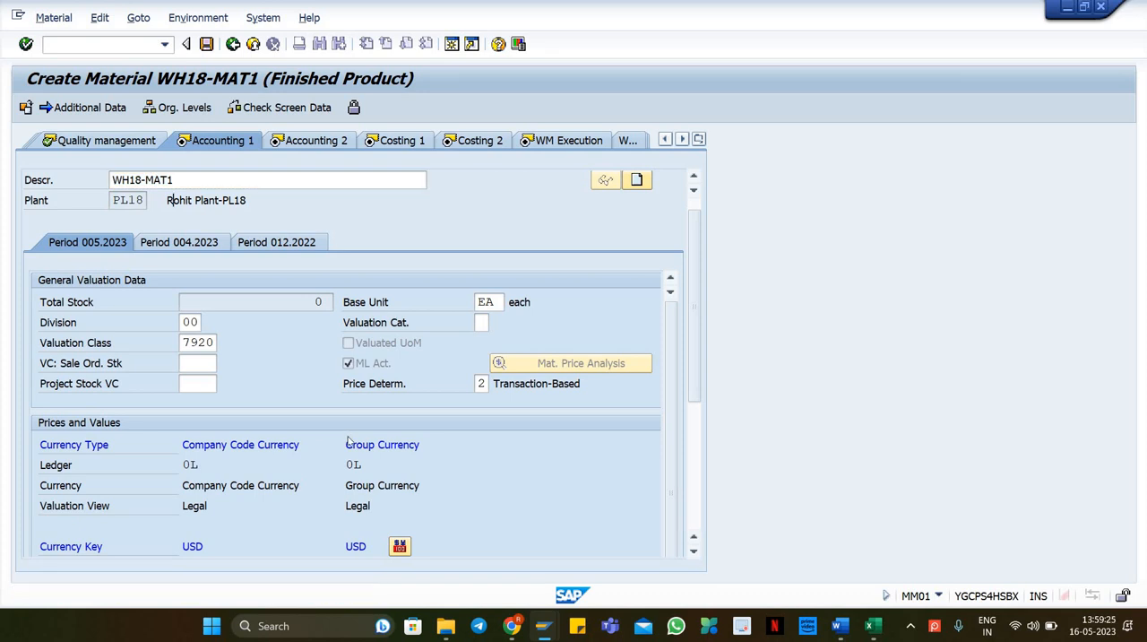
key(Return)
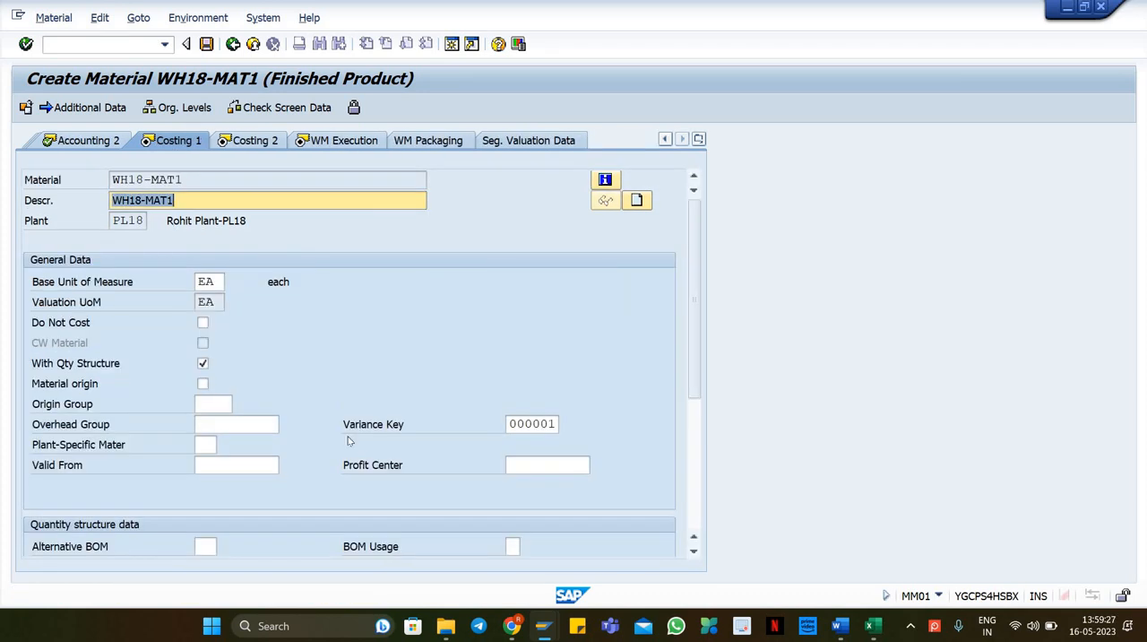
key(Return)
key(Return)
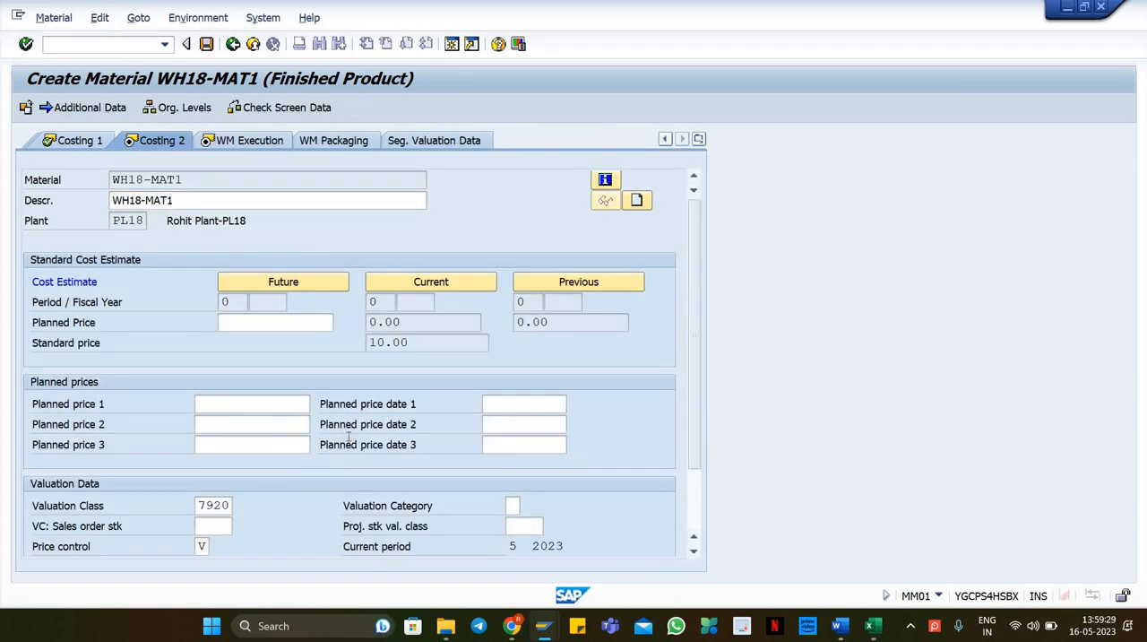
key(Return)
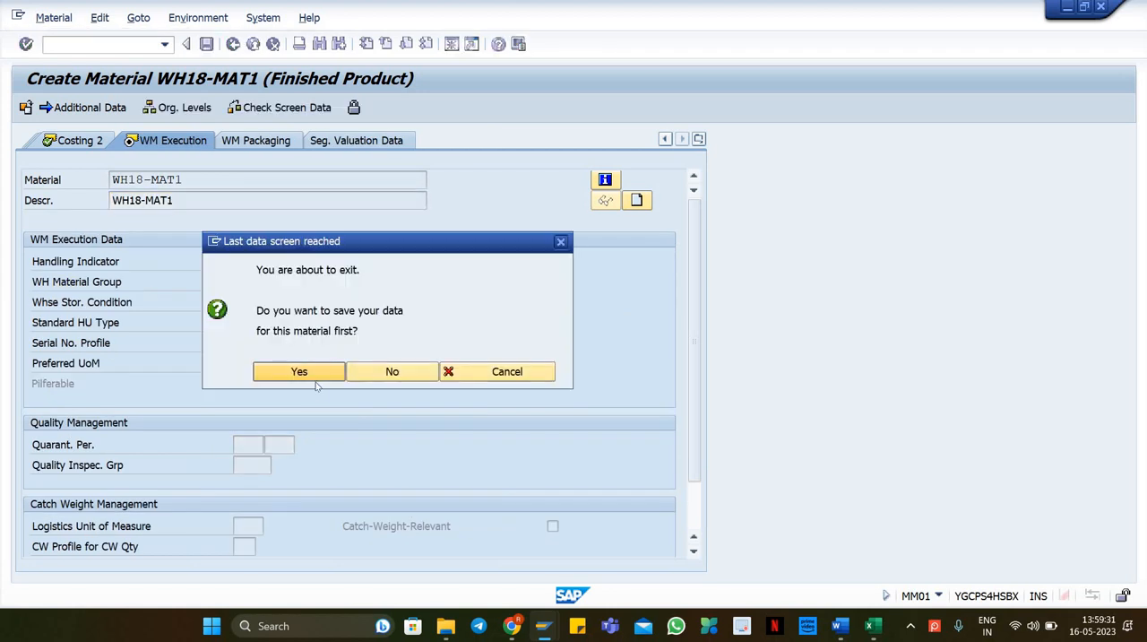
click(300, 371)
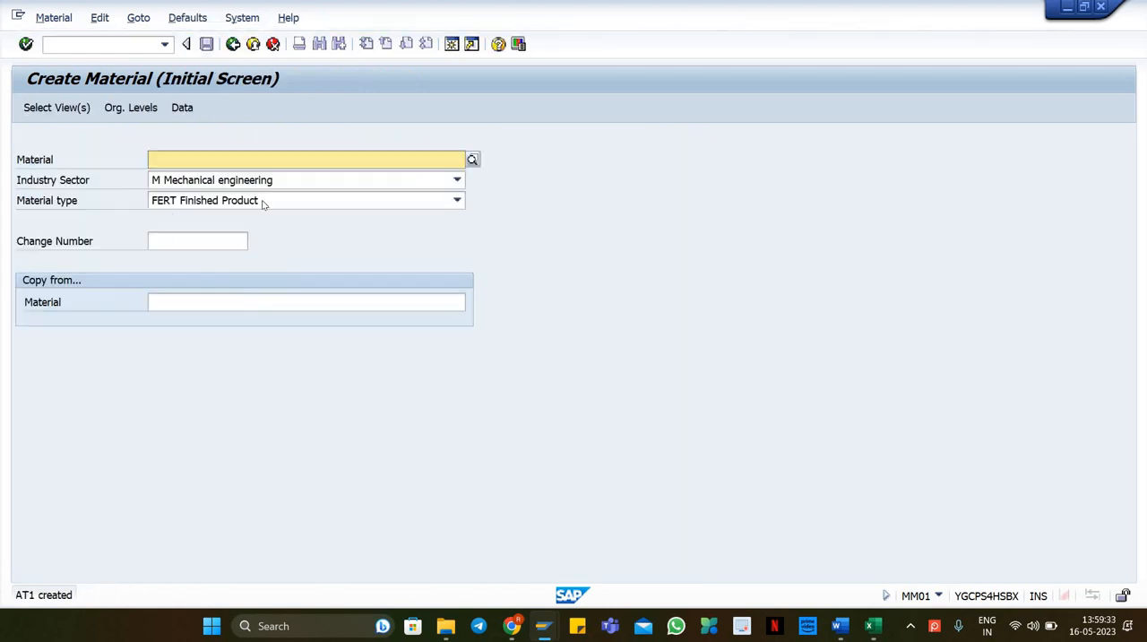
click(47, 17)
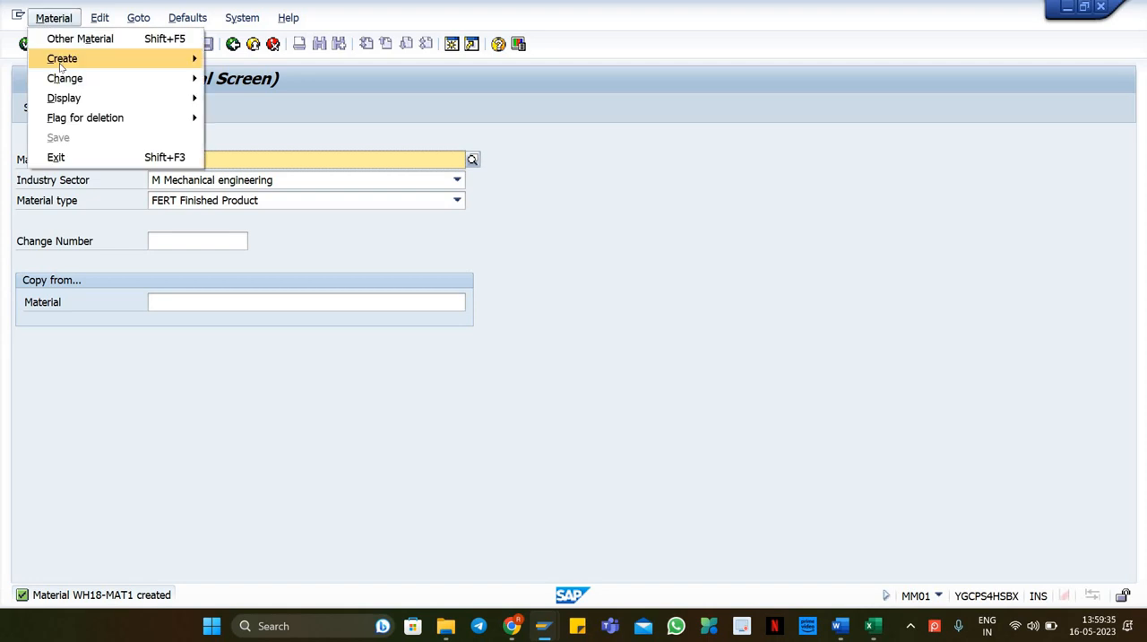
Step: Open the Display Material screen for material WH18-MAT1
mouse_move(65, 97)
click(238, 96)
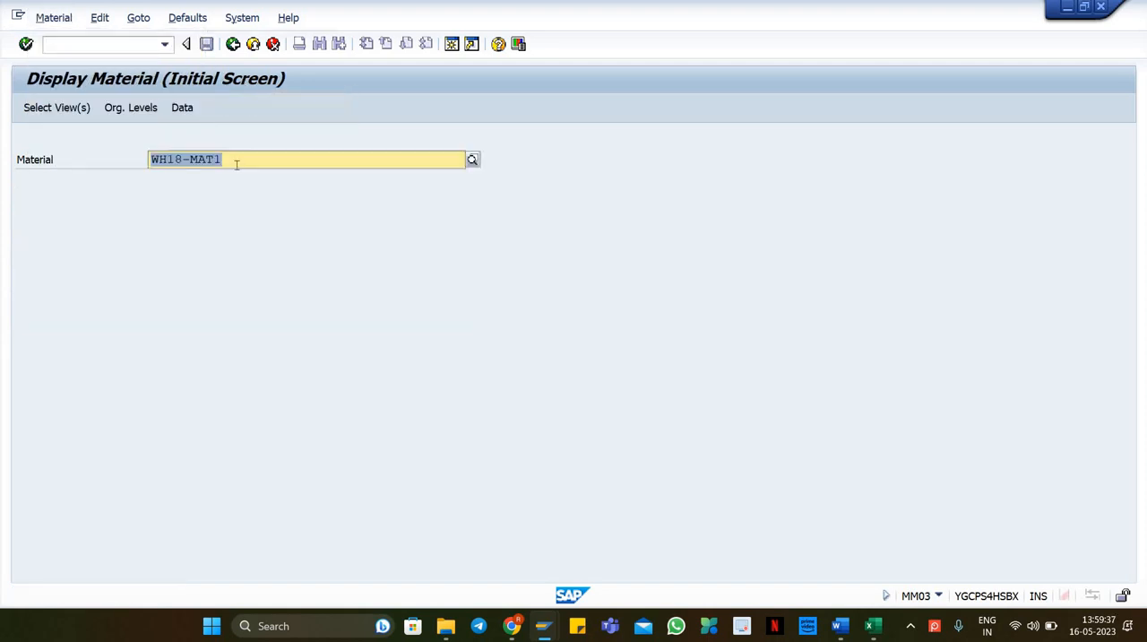
Step: Switch to the Excel master-data sheet and enter the label Material1 in cell A21
key(alt+Tab)
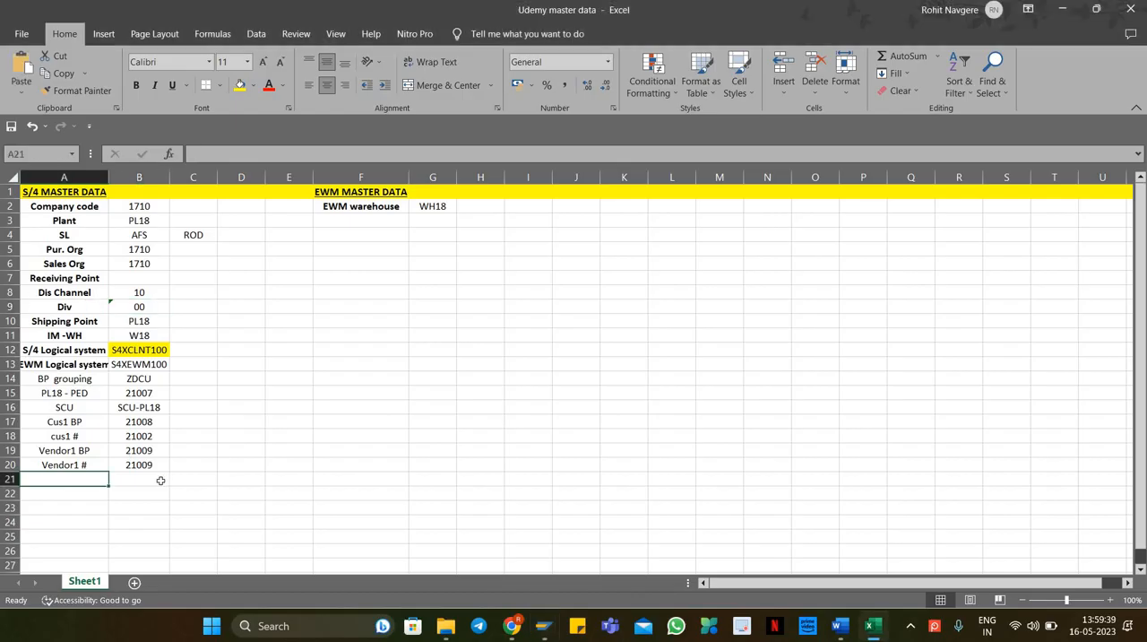
text(Mater)
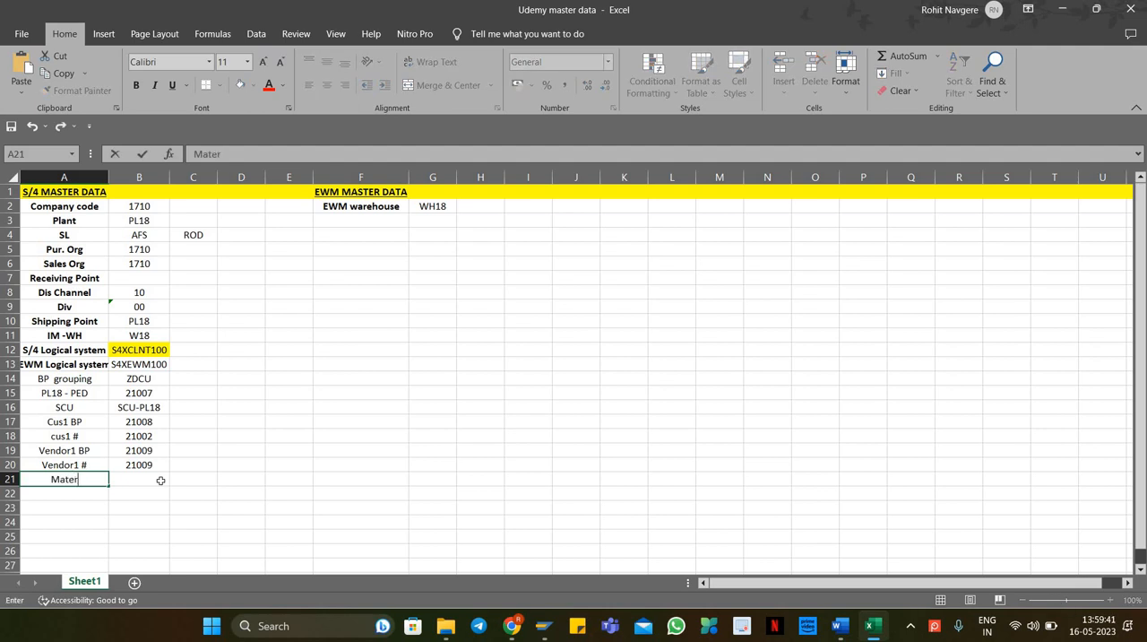
text(ial#)
key(BackSpace)
text(1)
key(Return)
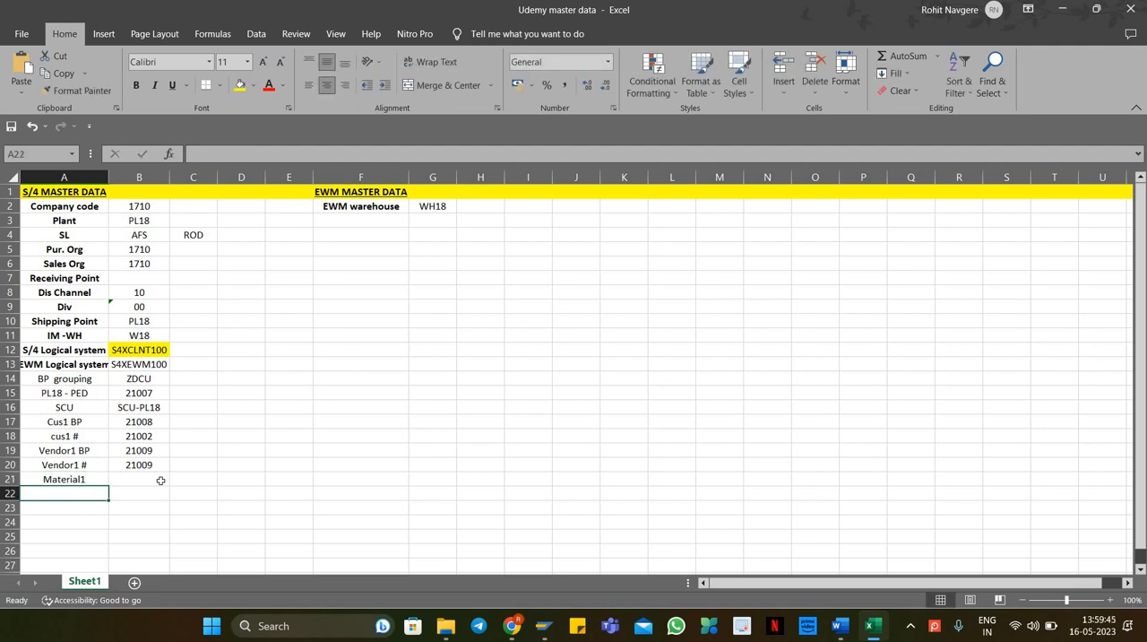
click(160, 480)
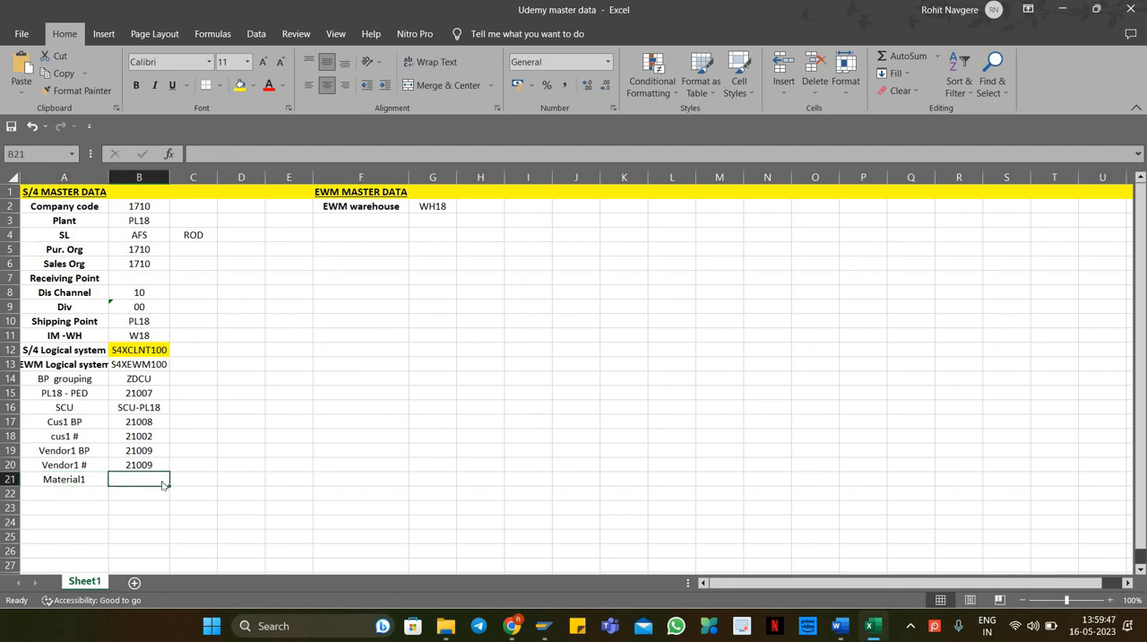
right_click(164, 484)
click(196, 210)
click(958, 624)
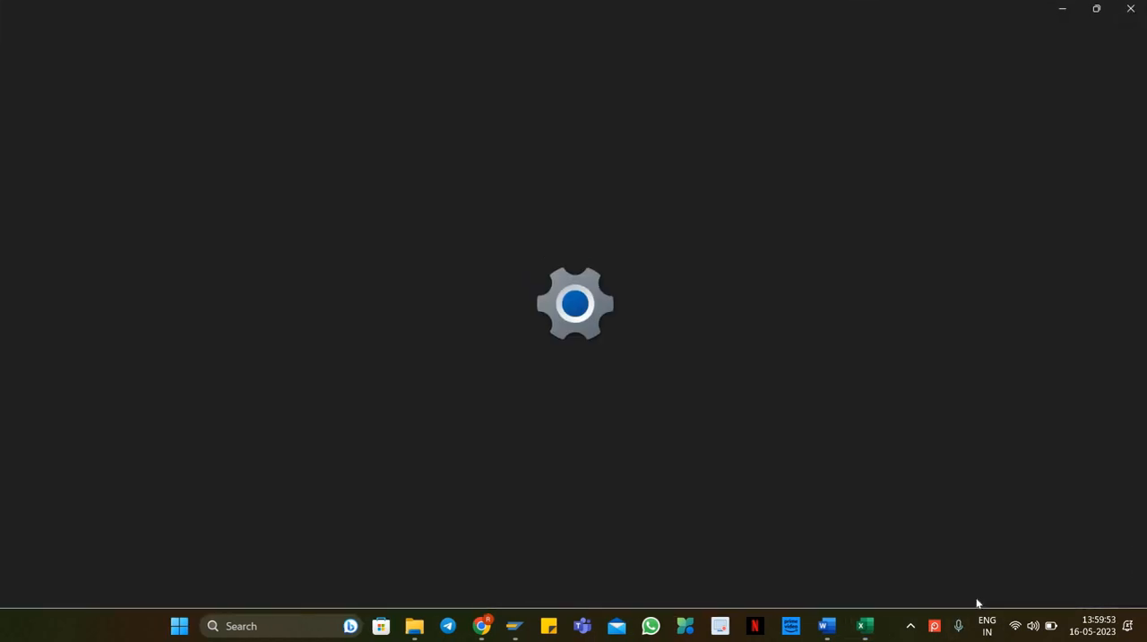
click(1130, 8)
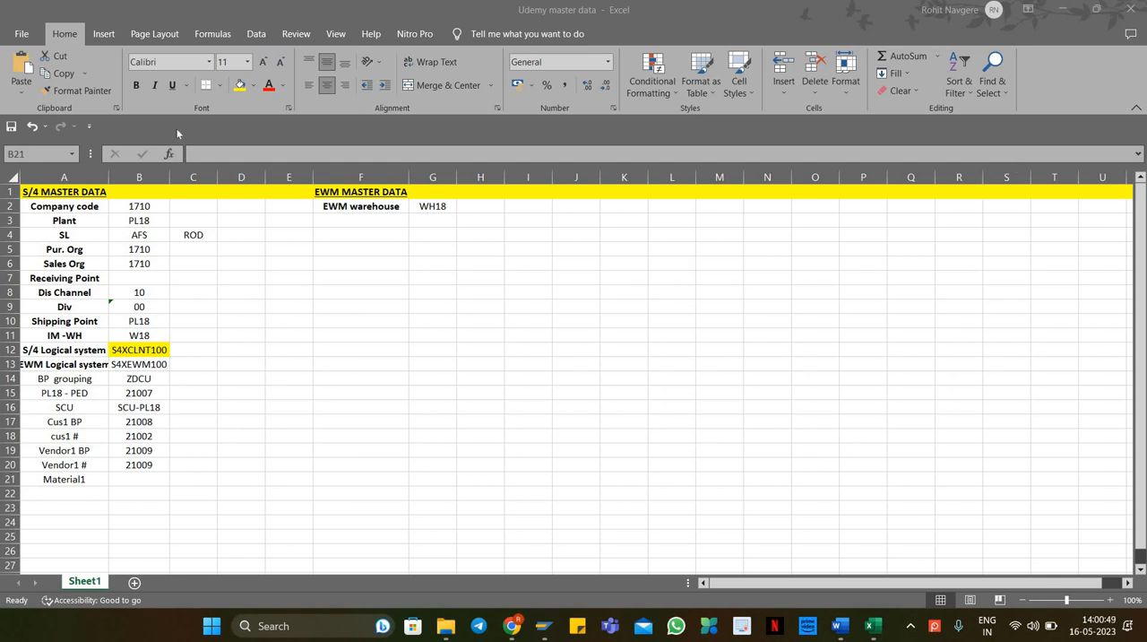
Step: Paste the material number WH18-MAT1 into cell B21 next to the Material1 label
click(137, 480)
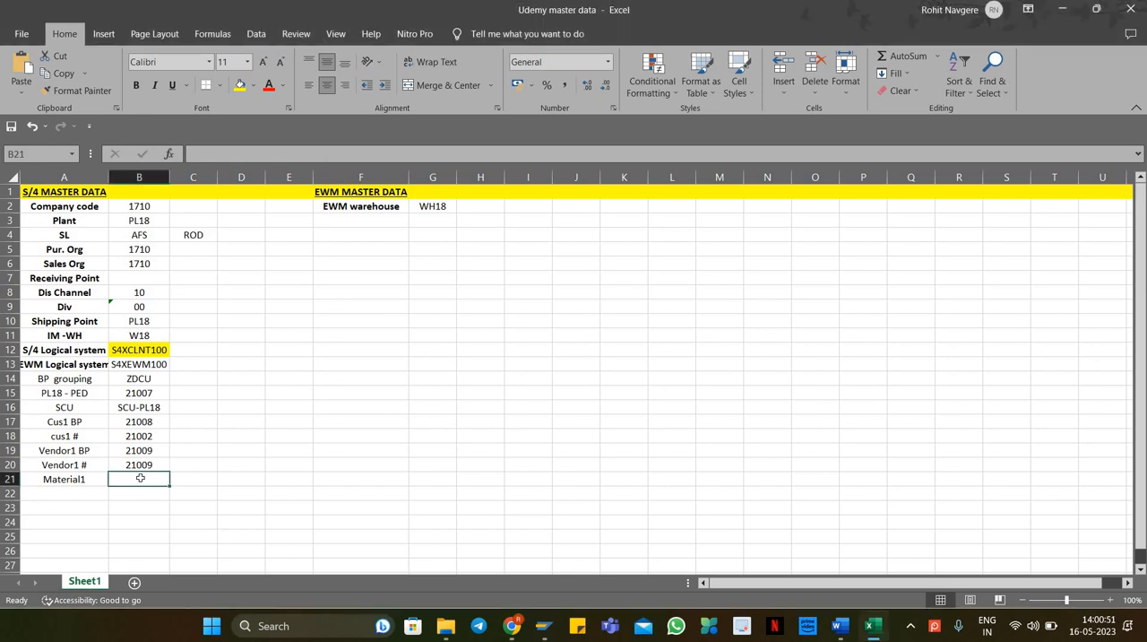
right_click(137, 481)
click(172, 205)
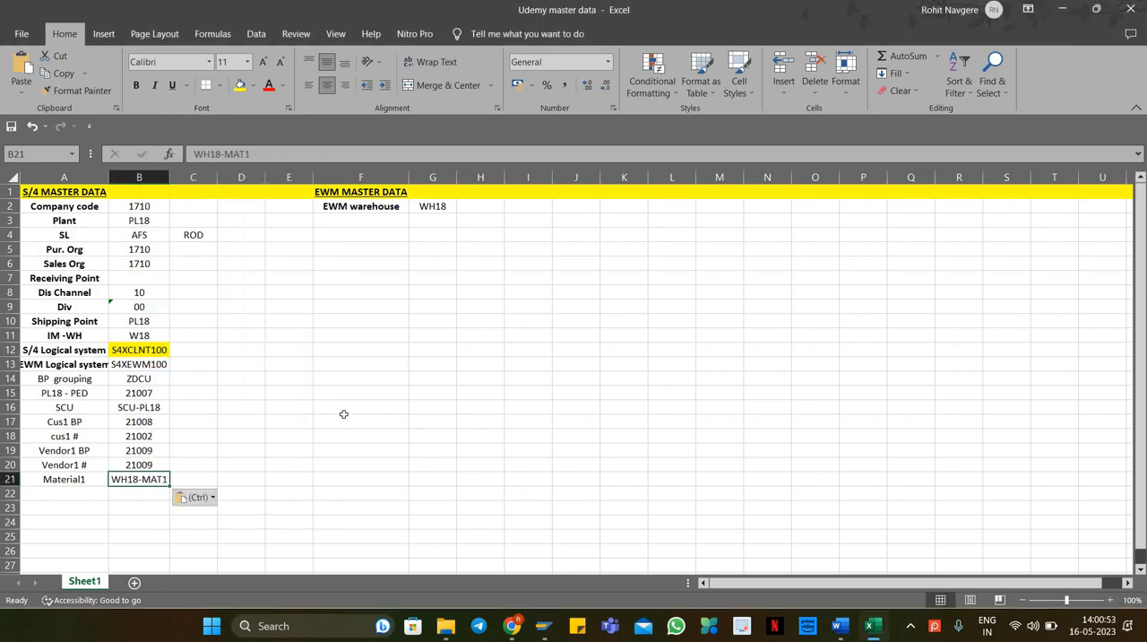
click(343, 416)
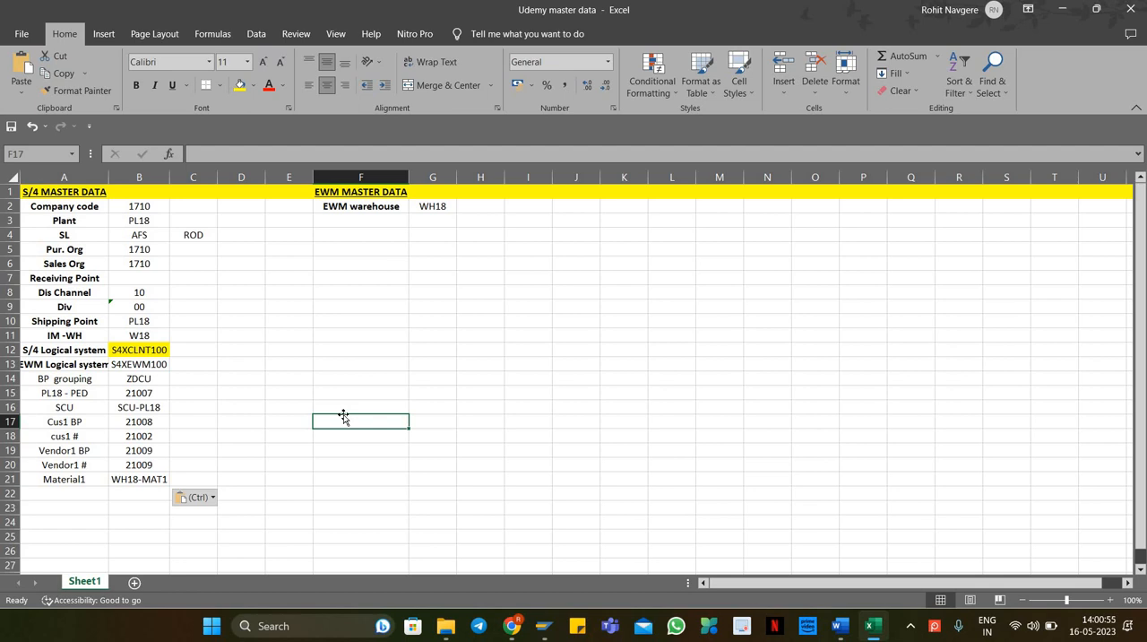
Step: Copy WH18-MAT1 and start creating a new material that copies from reference material WH18-MAT1
click(139, 481)
key(ctrl+c)
key(alt+Tab)
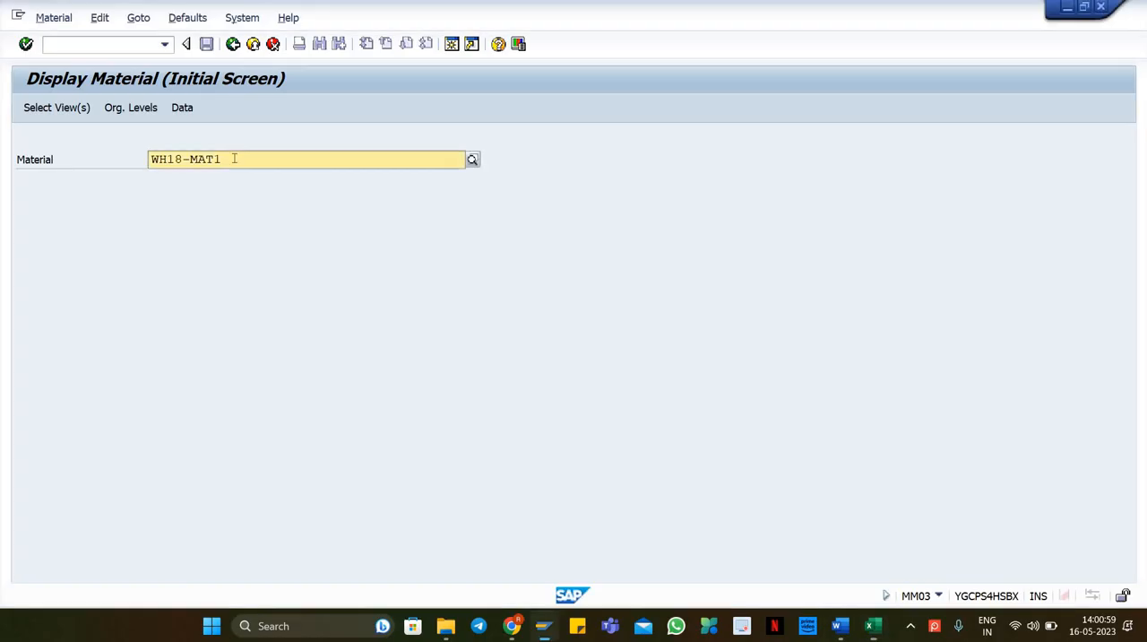
click(61, 25)
mouse_move(63, 57)
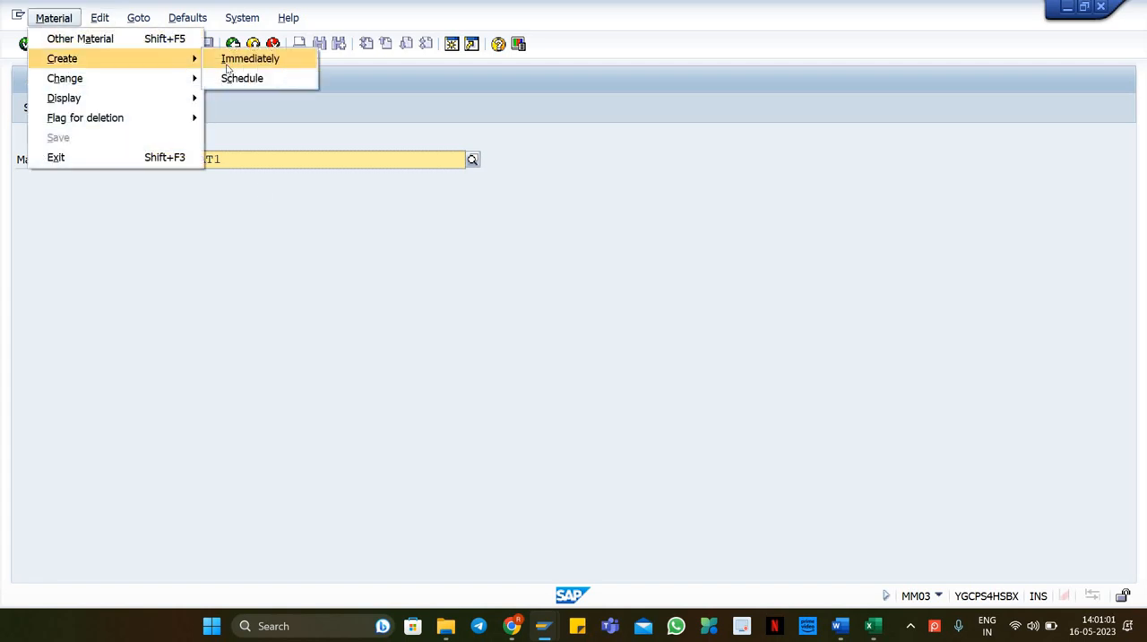
click(229, 63)
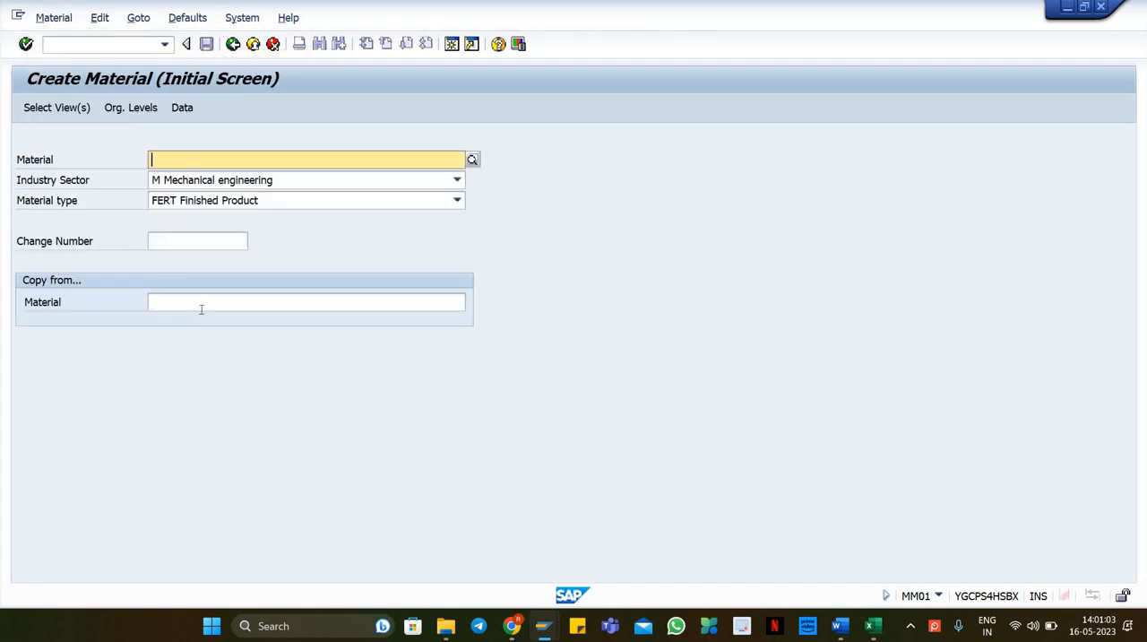
click(199, 305)
key(ctrl+v)
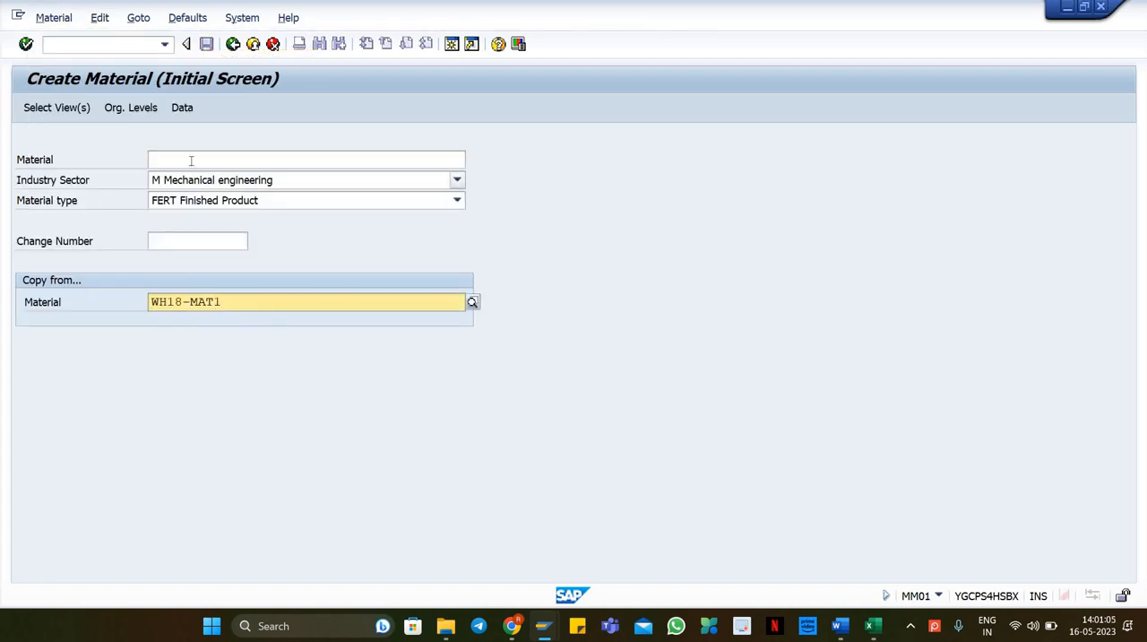
Step: Enter WH18-MAT2 as the new material number and confirm the selected views and organizational levels
click(263, 160)
key(ctrl+v)
key(BackSpace)
text(2)
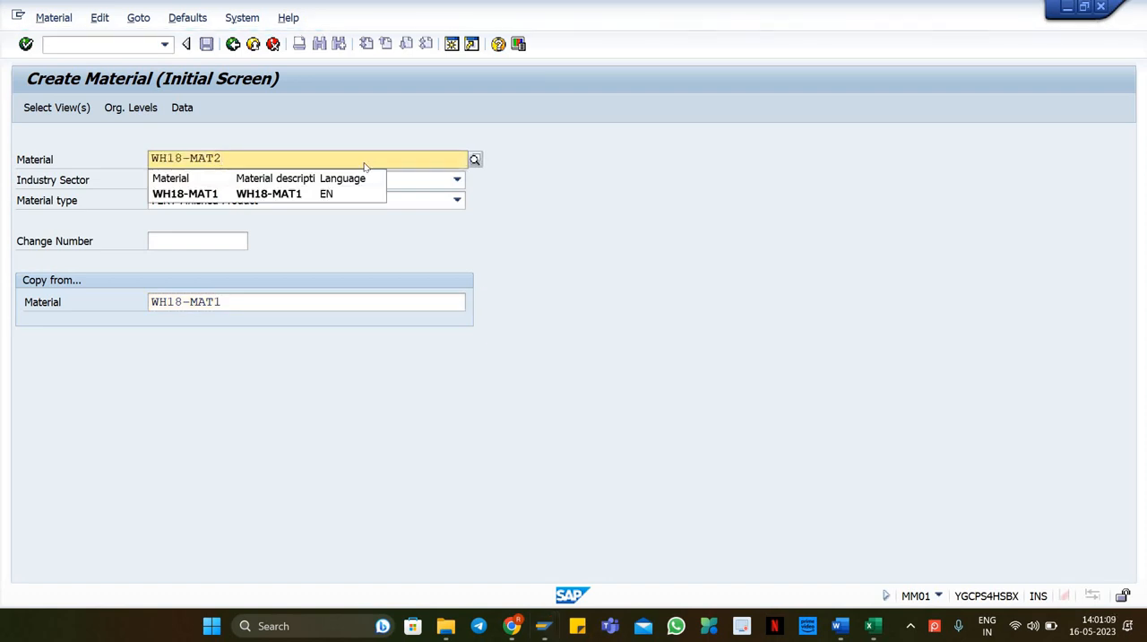
key(Return)
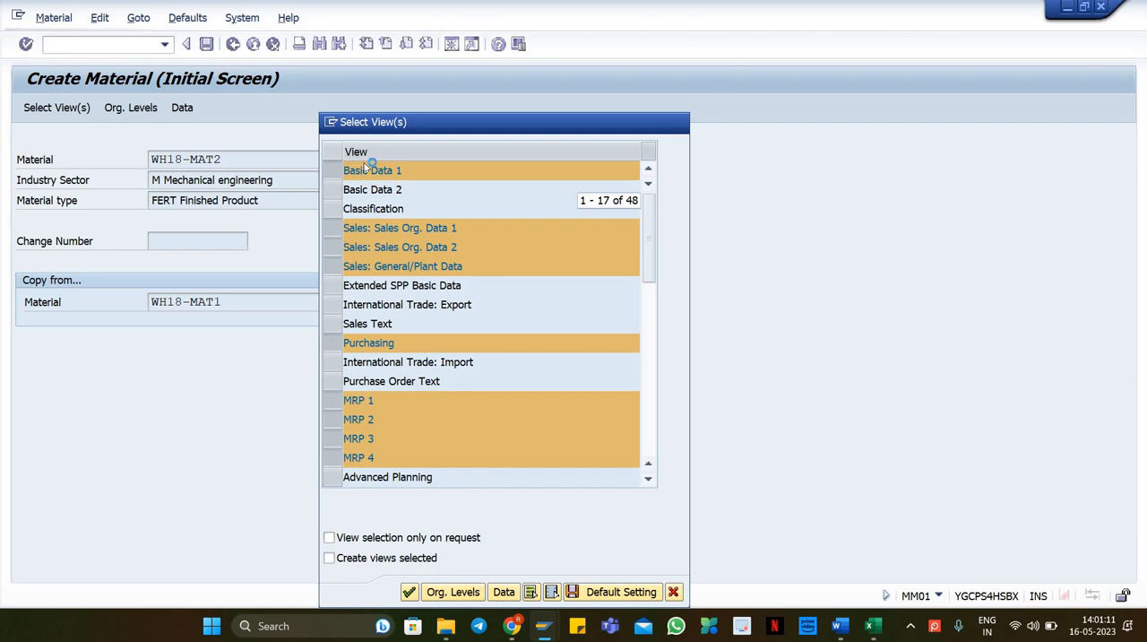
key(Return)
key(Return)
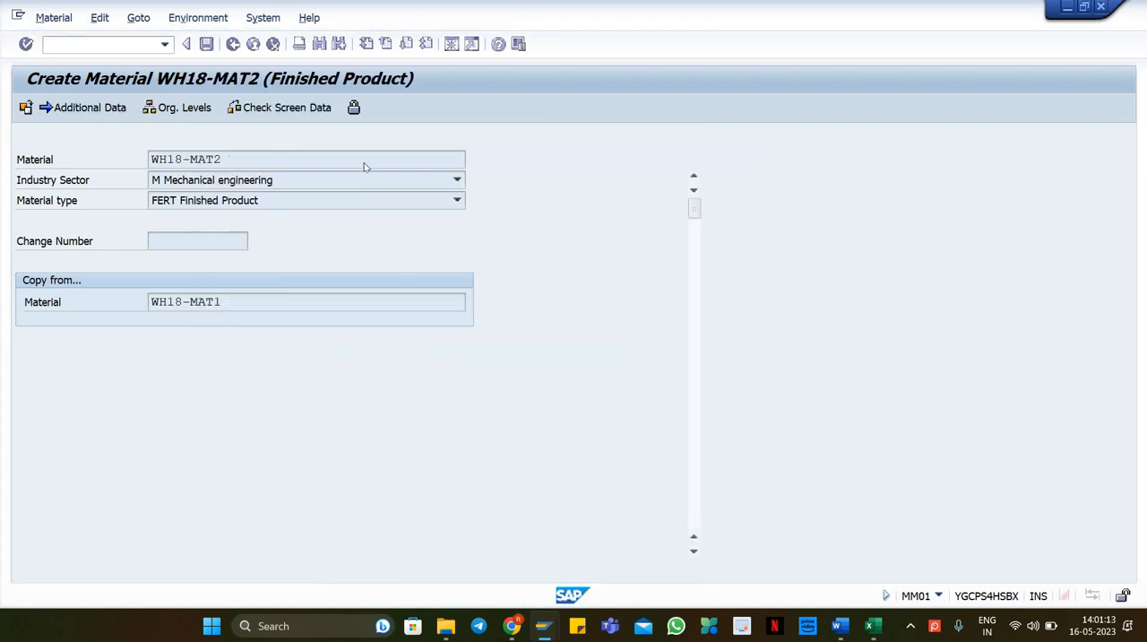
Step: Replace the material description with WH18-MAT2 on Basic data 1
drag(190, 179, 100, 184)
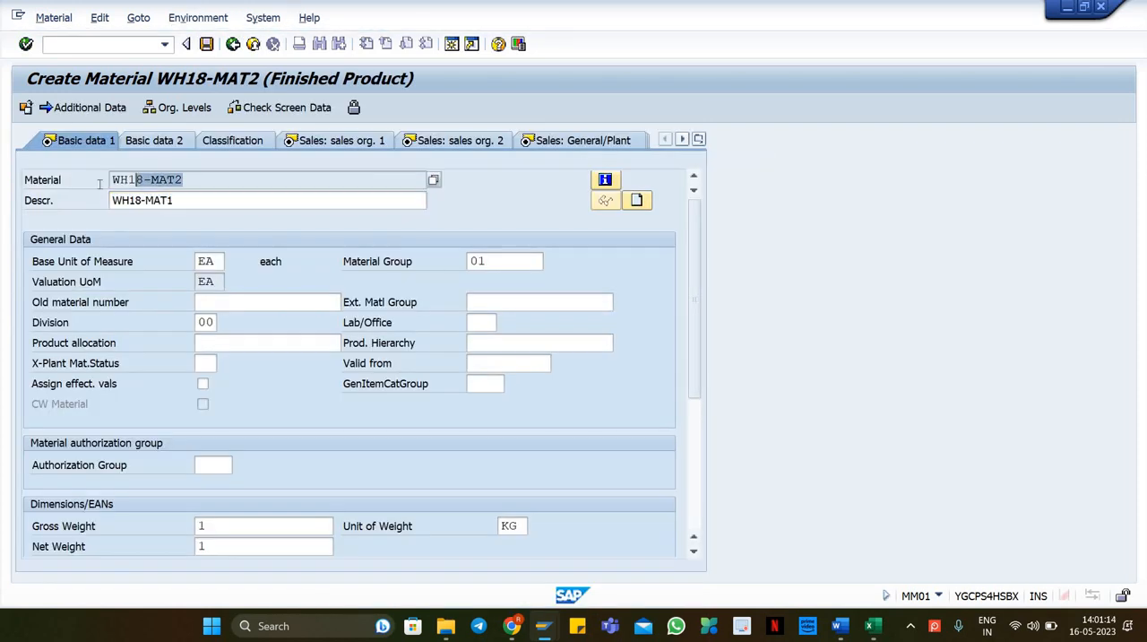
double_click(196, 202)
key(BackSpace)
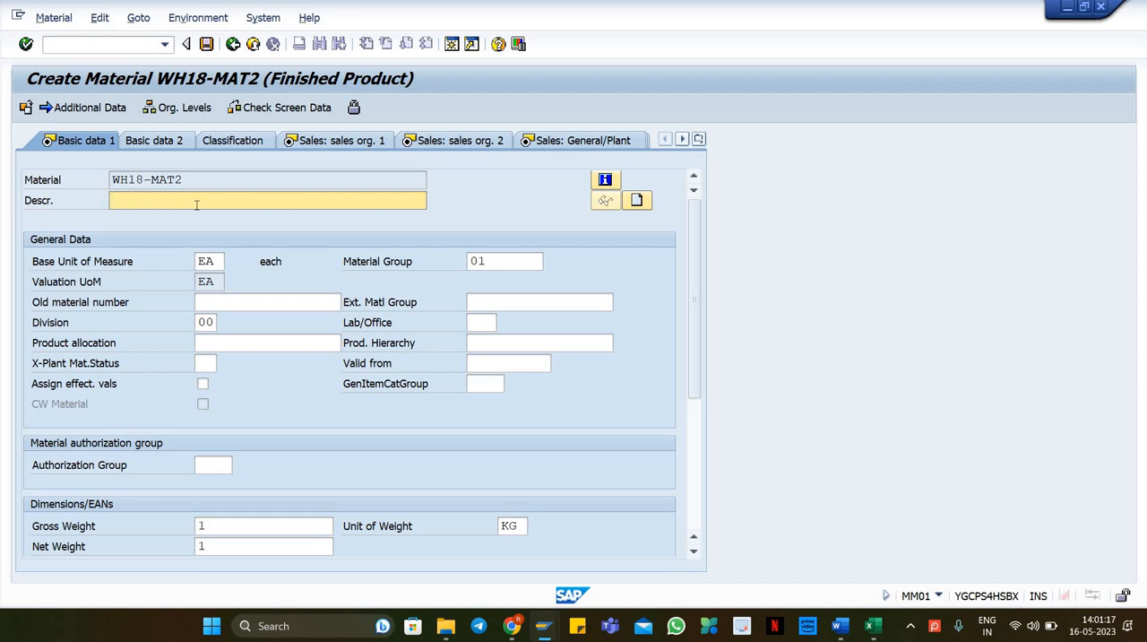
drag(192, 179, 111, 179)
key(ctrl+c)
click(197, 201)
key(ctrl+v)
key(Return)
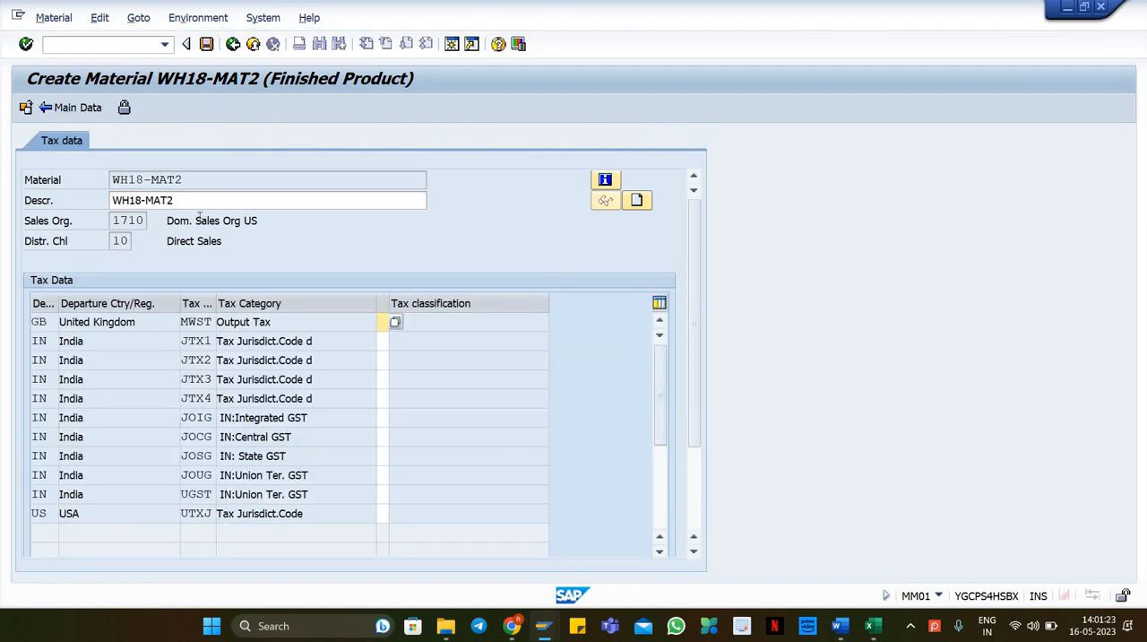
Step: Set every tax classification in the tax data to 0
text(00000000000)
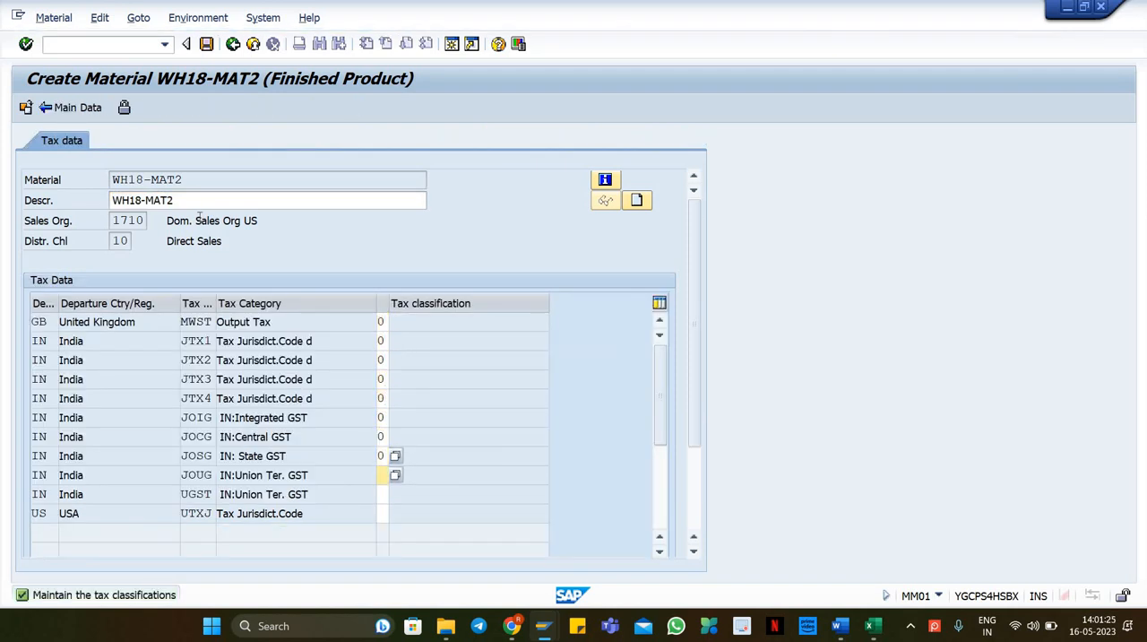
key(Return)
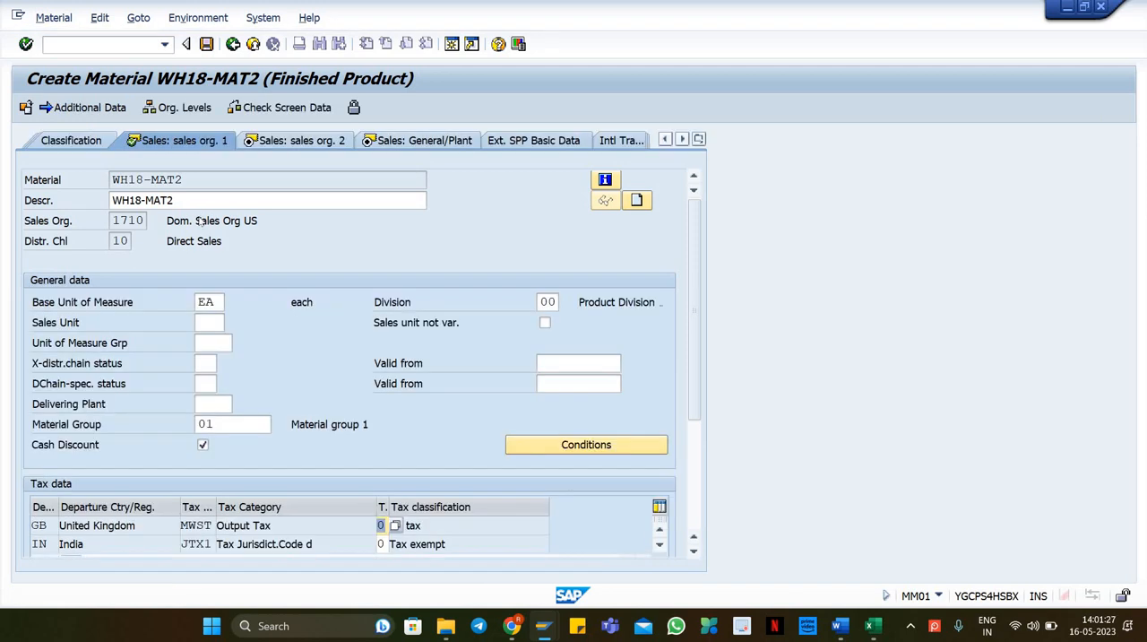
Step: Set the item category group to NORM in the sales org. 2 view
key(Return)
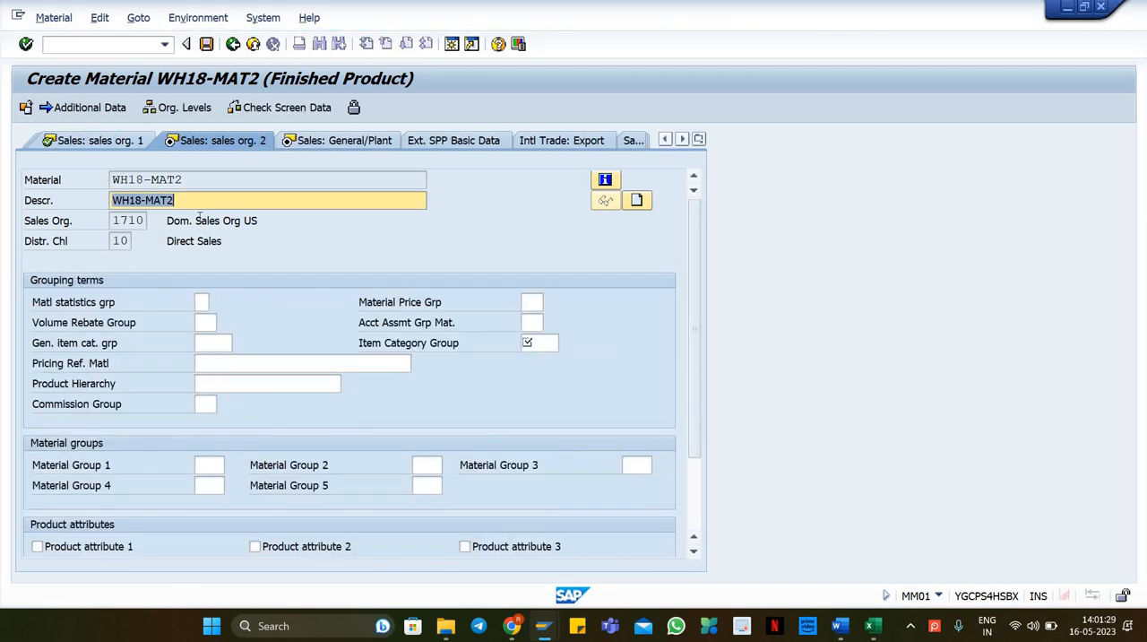
click(534, 343)
click(532, 358)
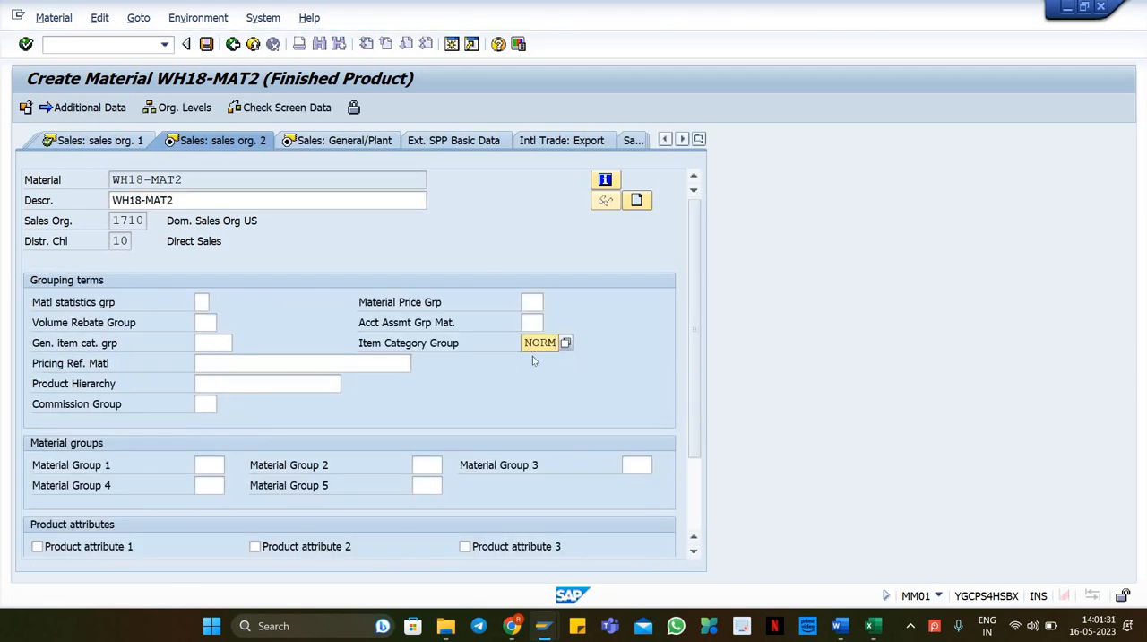
key(Return)
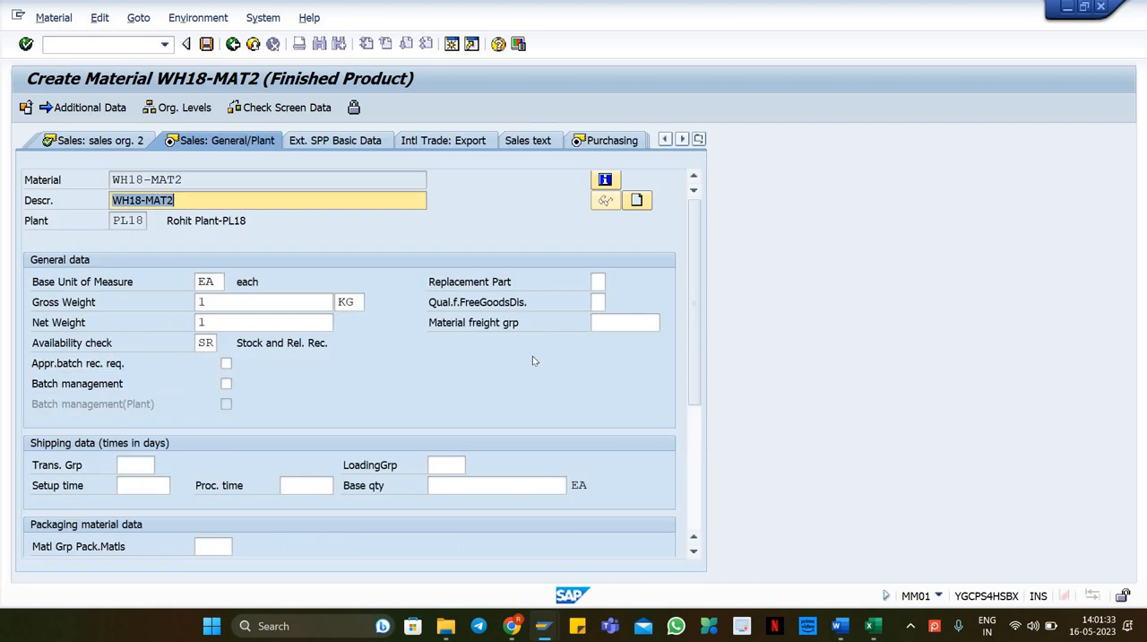
Step: Set the availability check to KP in the sales general/plant view
click(212, 342)
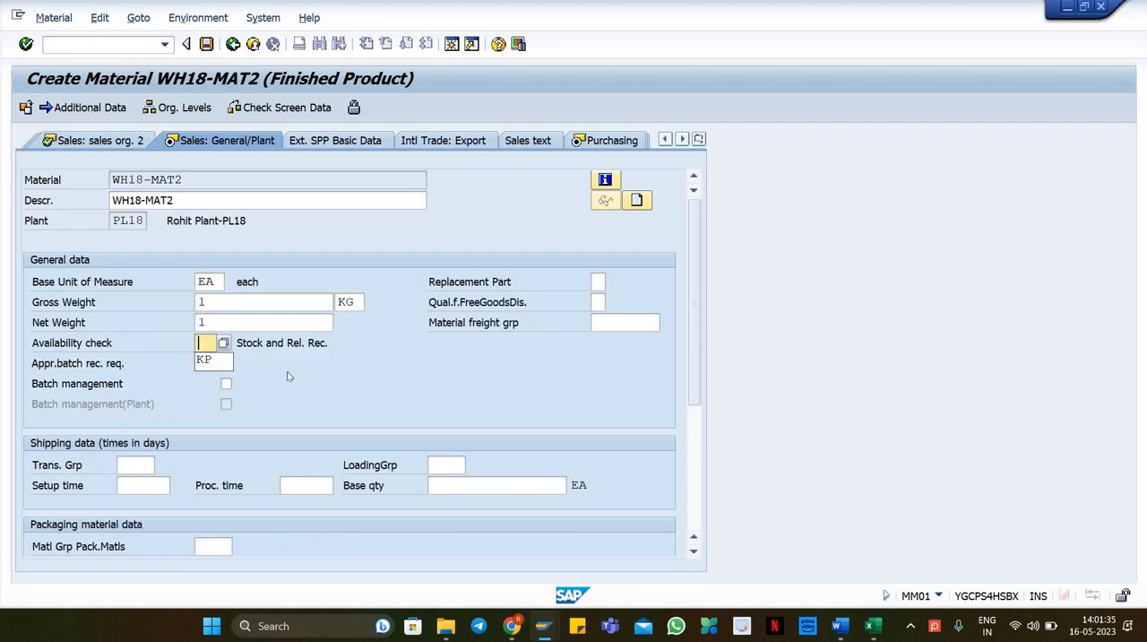
key(Down)
key(Return)
key(Return)
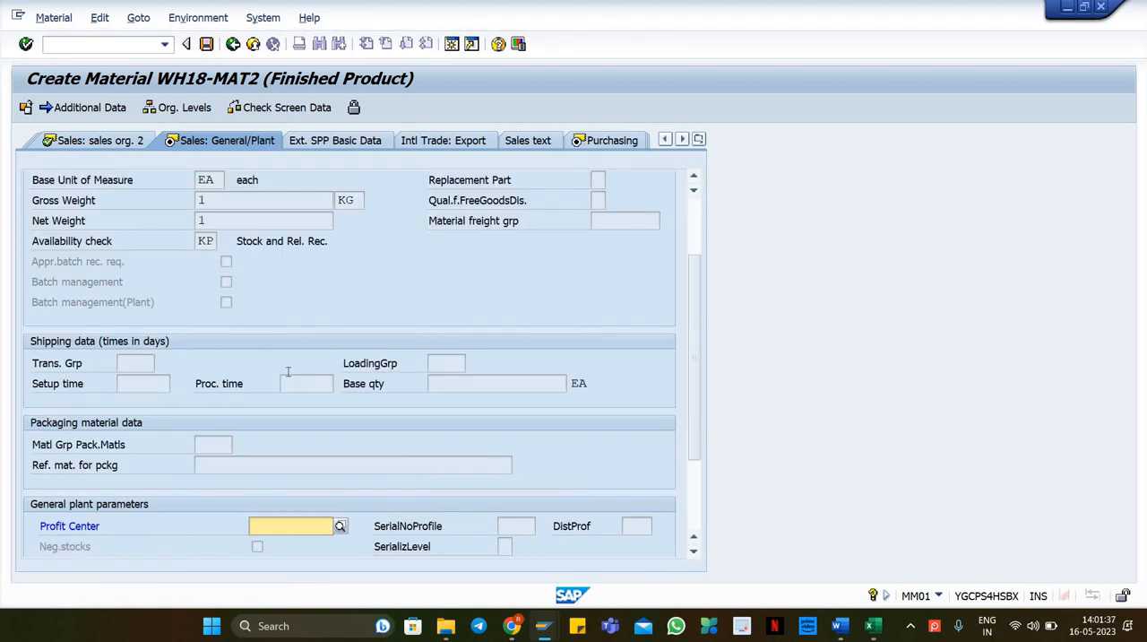
Step: Continue through the purchasing, MRP, work scheduling, plant data and quality management views to Accounting 1
key(Return)
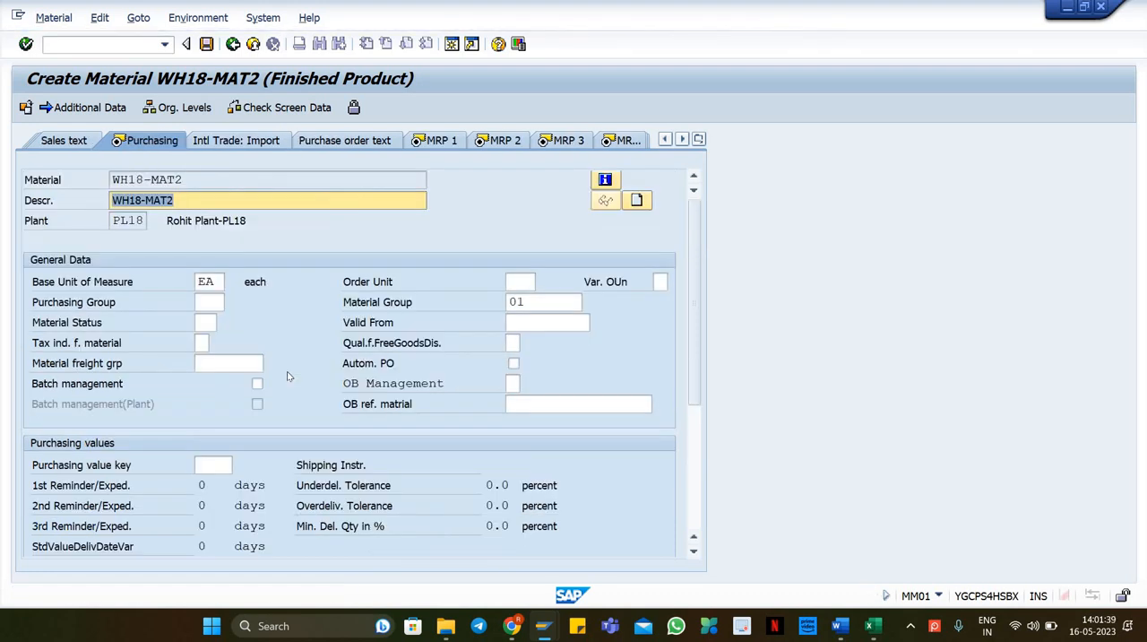
key(Return)
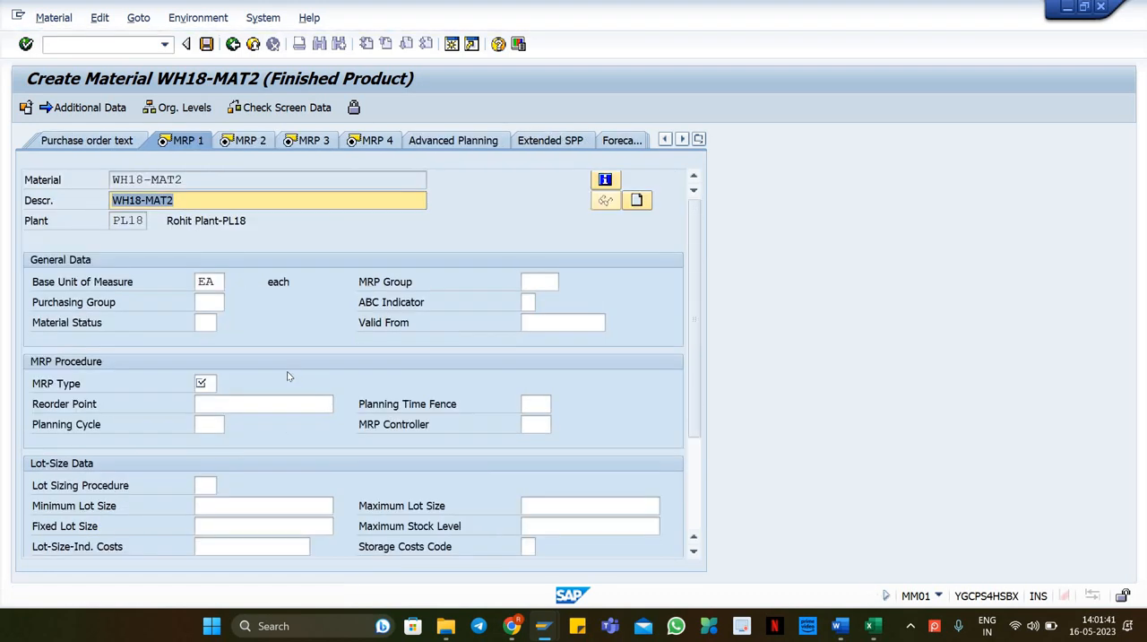
key(Return)
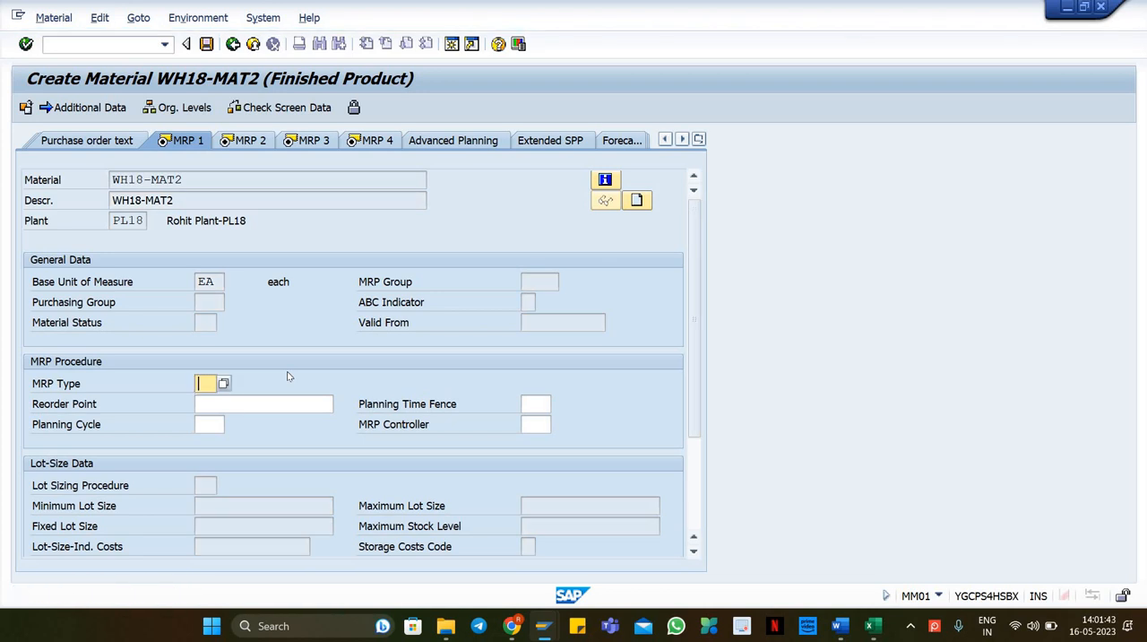
key(Return)
key(Return)
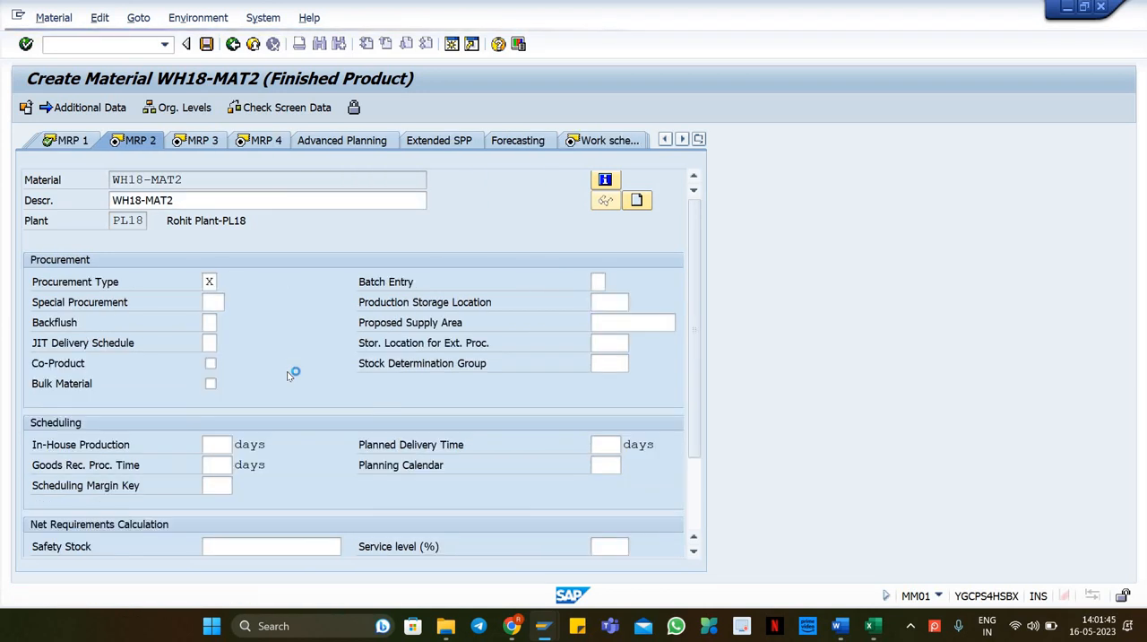
key(Return)
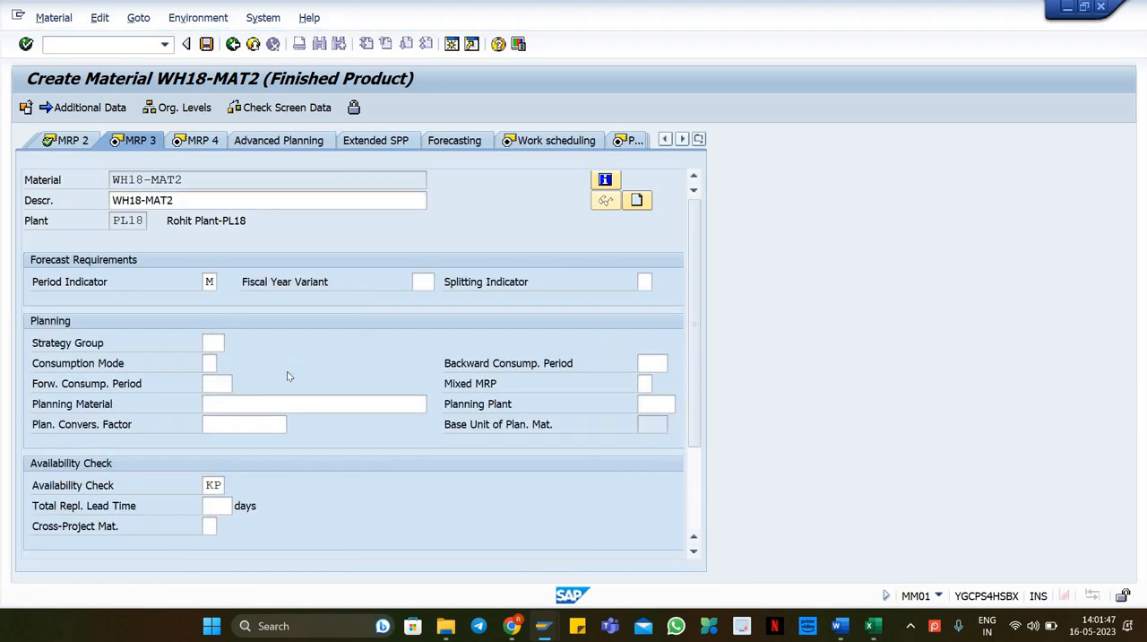
key(Return)
key(Return)
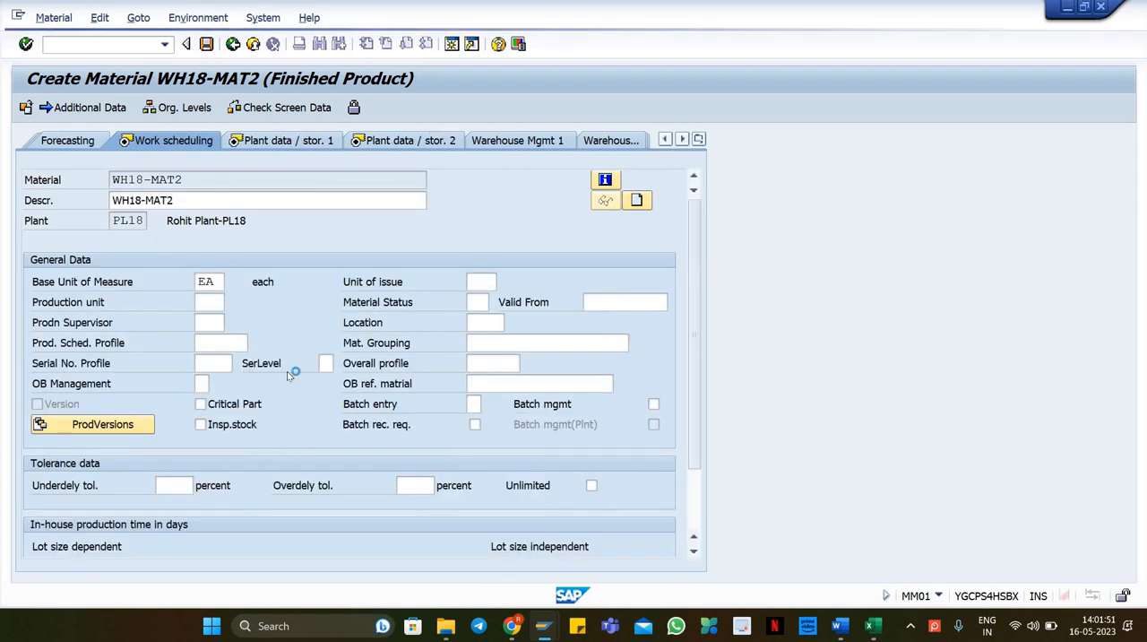
key(Return)
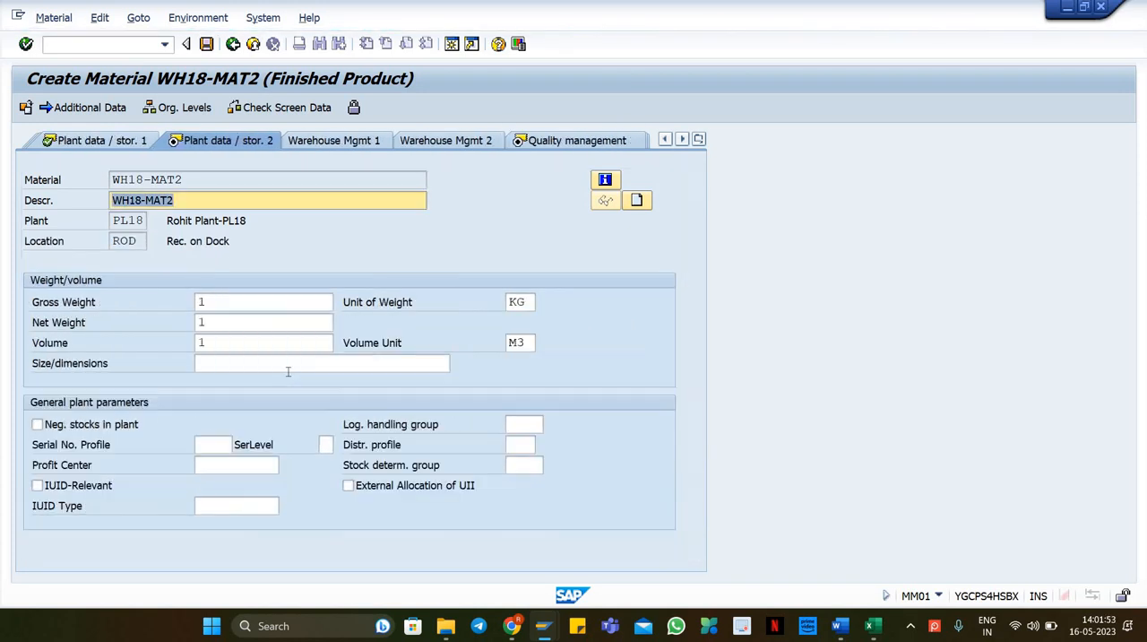
key(Return)
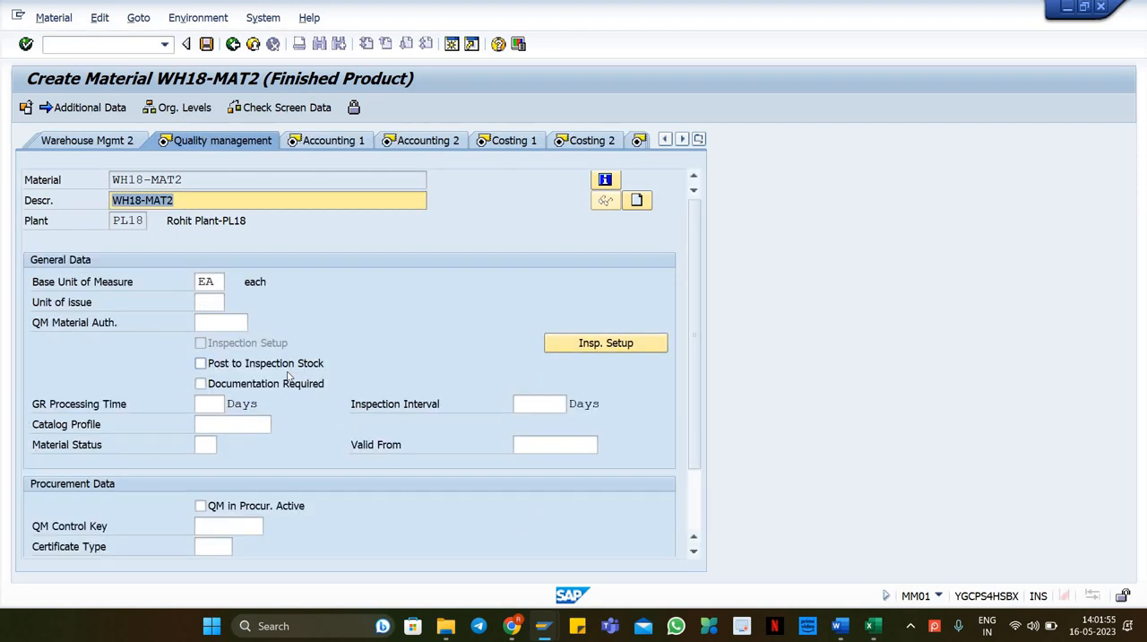
key(Return)
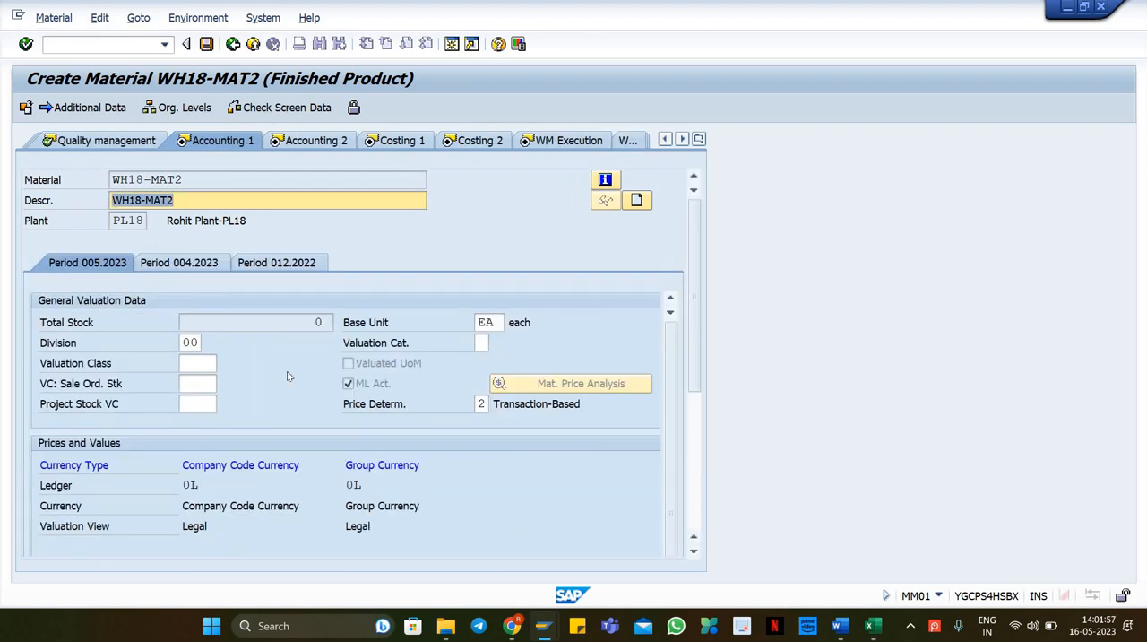
Step: Set the valuation class to 7920 in the Accounting 1 view
click(199, 367)
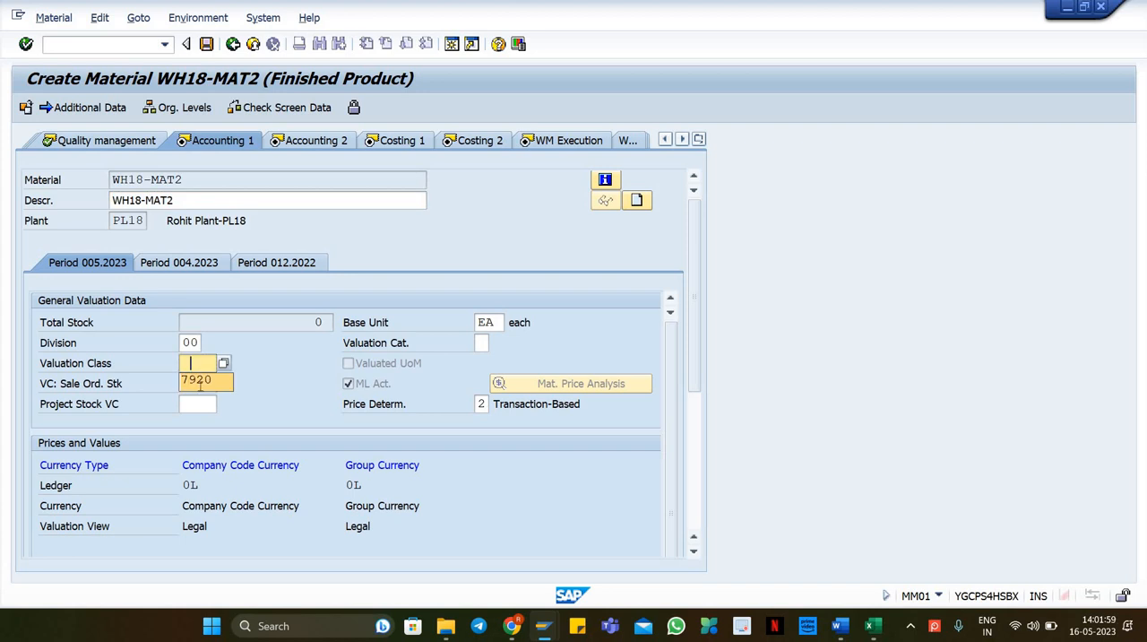
click(199, 380)
key(Return)
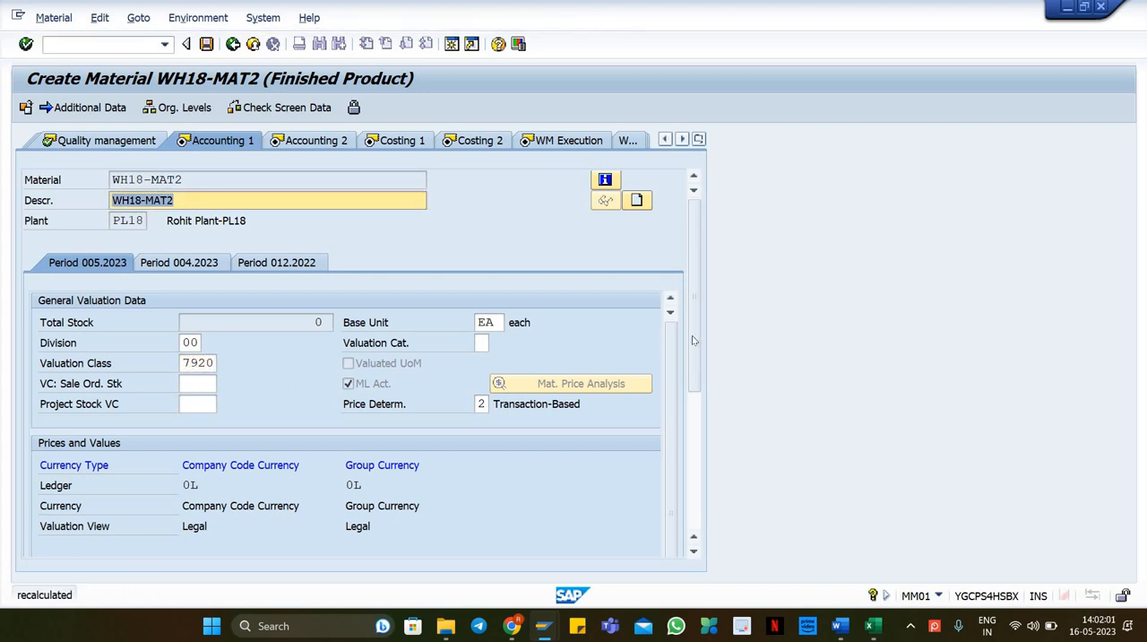
scroll(320, 442, down, 3)
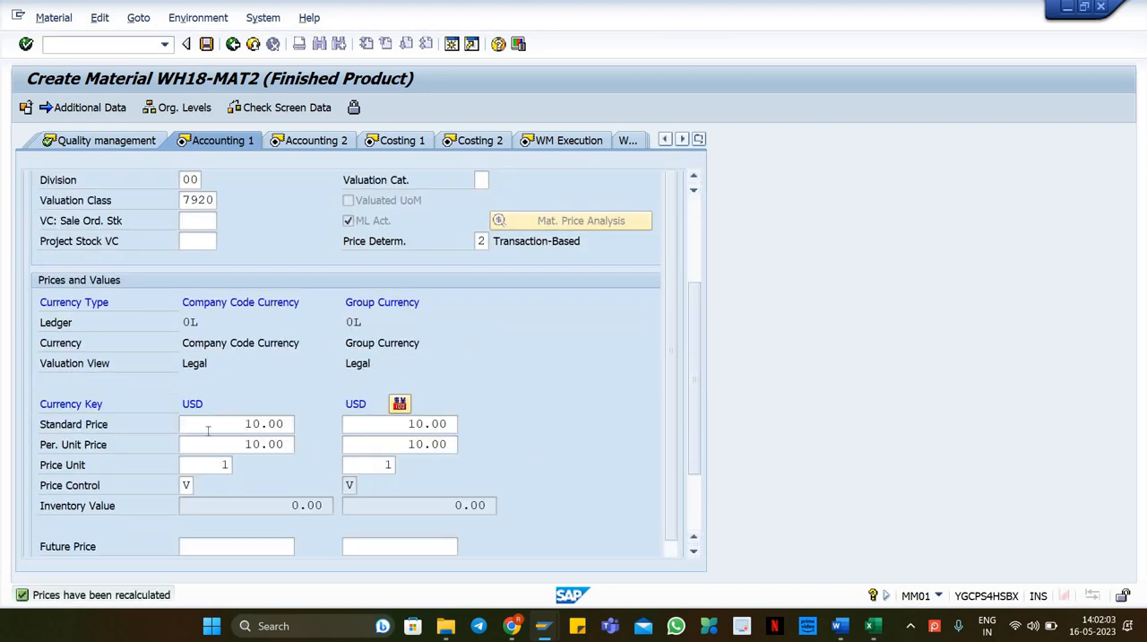
Step: Continue through the remaining accounting, costing and warehouse views to the last data screen
key(Return)
key(Return)
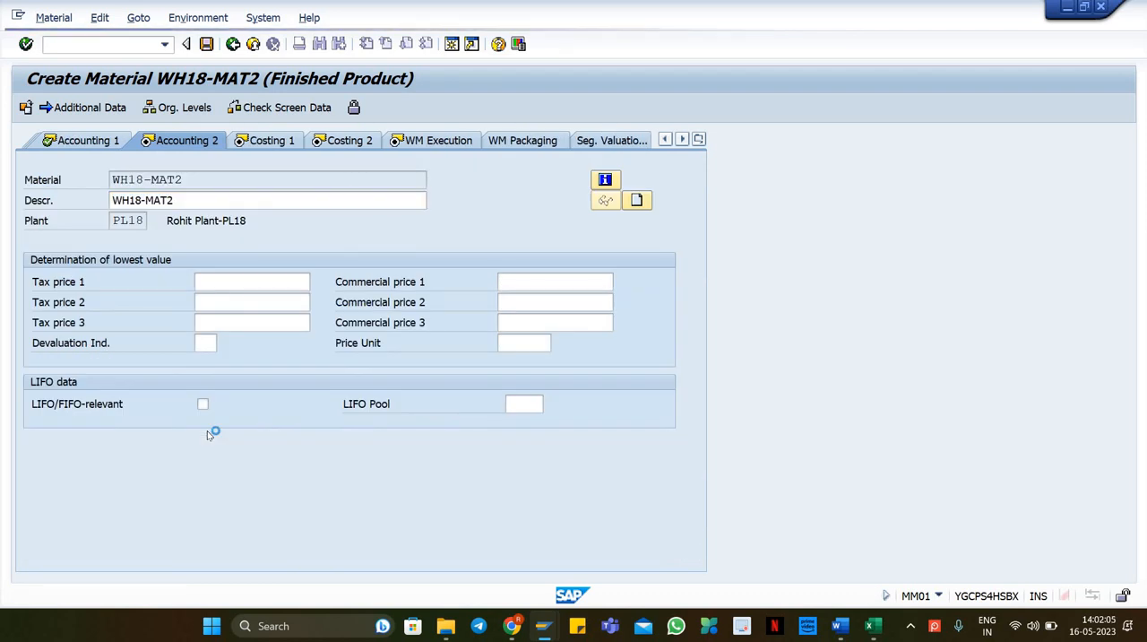
key(Return)
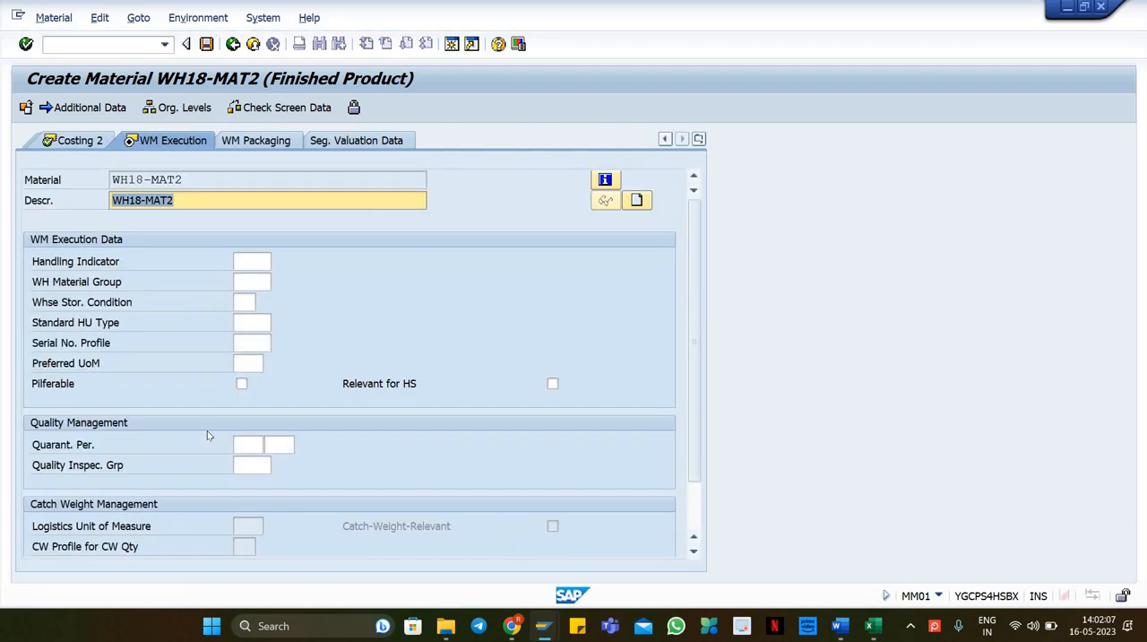
key(Return)
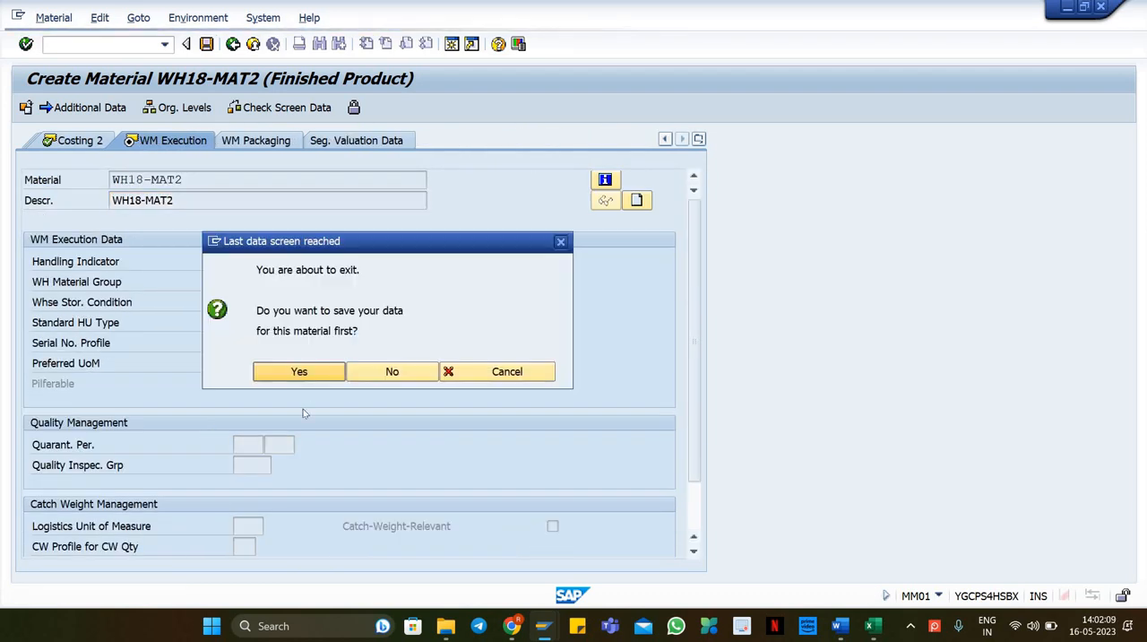
Step: Save material WH18-MAT2 and copy the reference material number WH18-MAT1 from the initial screen
click(280, 369)
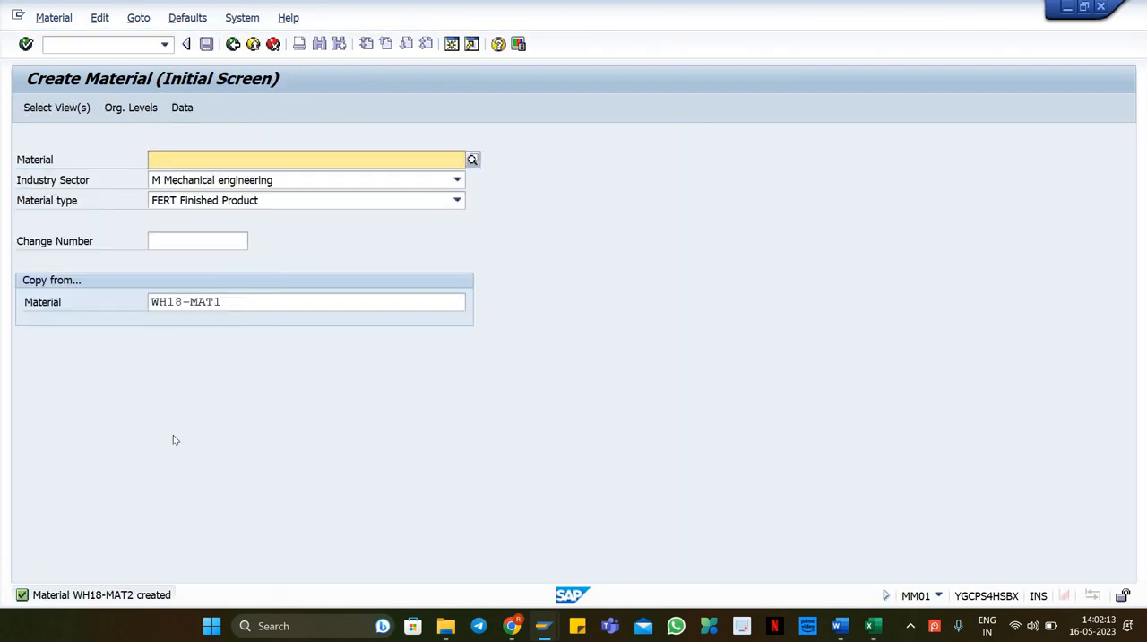
drag(224, 302, 149, 305)
key(ctrl+c)
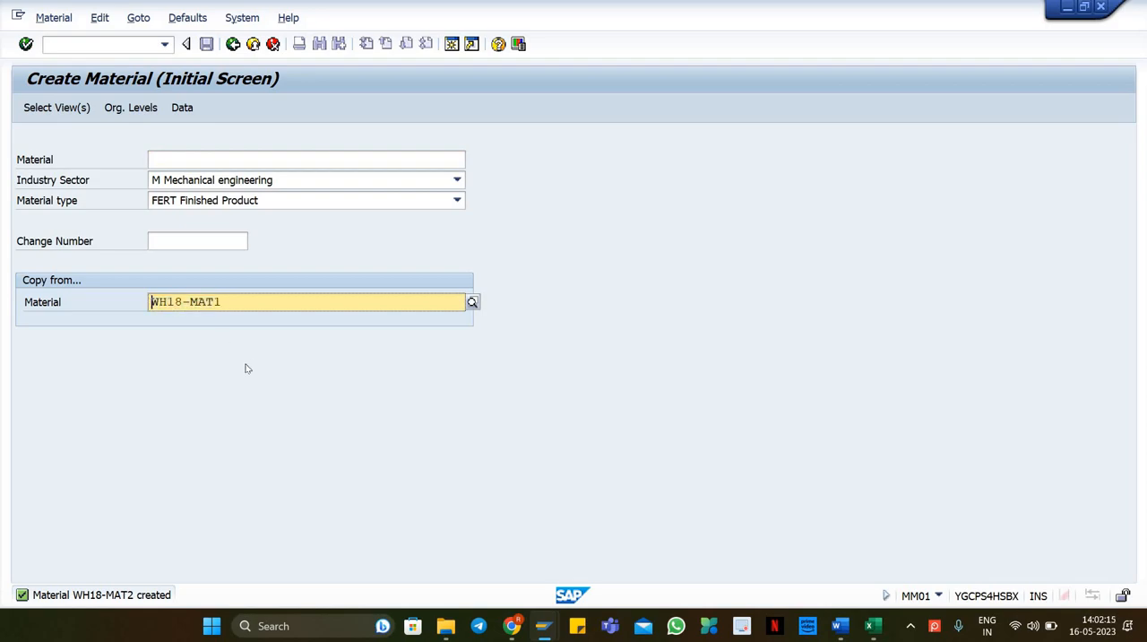
Step: Copy the Material1 and Material2 cells in the master-data spreadsheet and return to SAP
key(alt+Tab)
click(140, 479)
drag(169, 486, 143, 494)
click(100, 482)
click(327, 471)
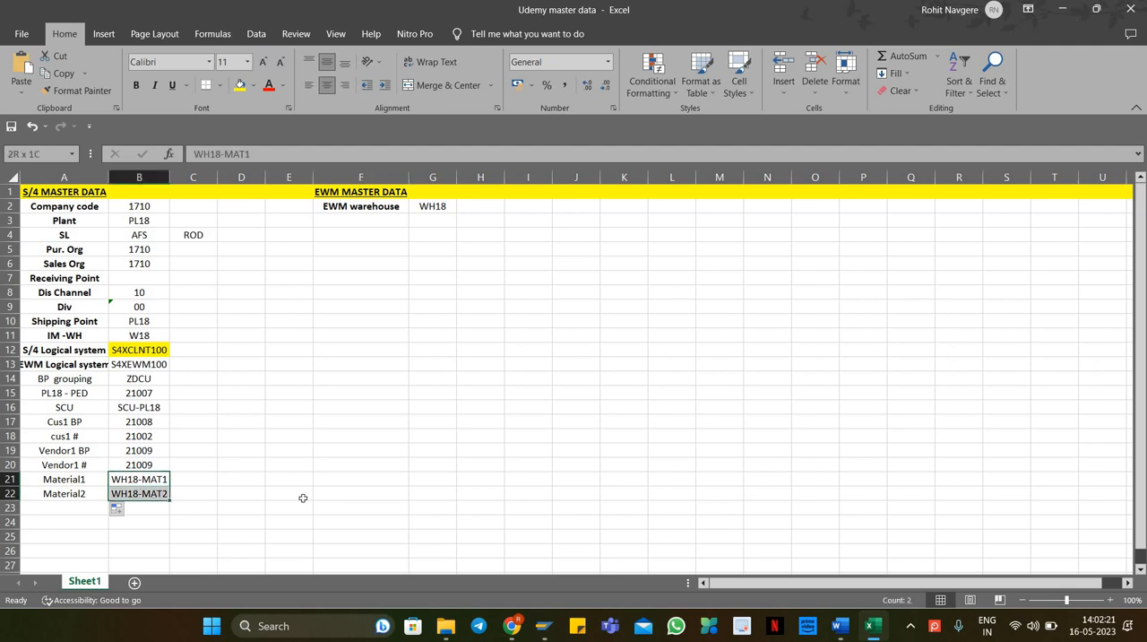
key(ctrl+c)
mouse_move(543, 629)
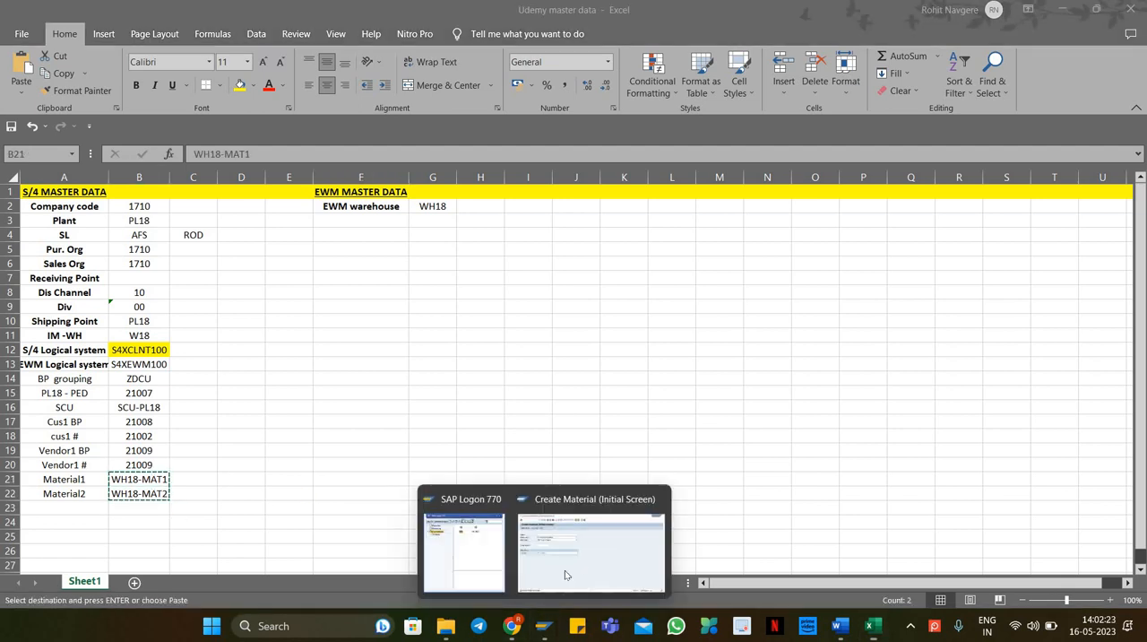
click(567, 574)
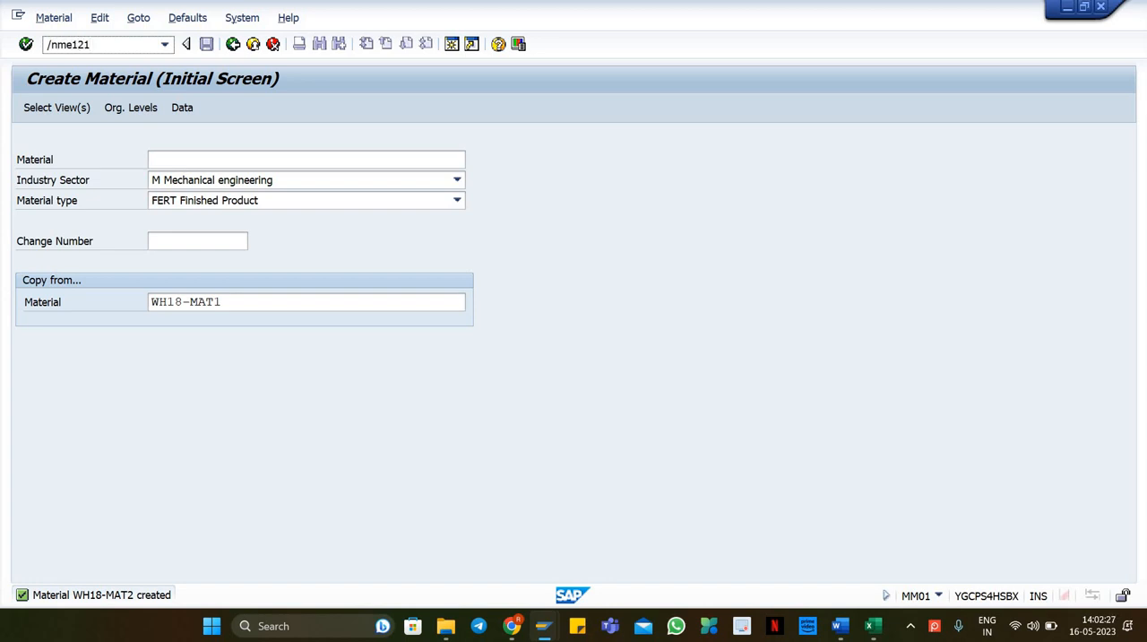
Step: Start transaction ME21N to create a purchase order
click(72, 51)
text(/nme21n)
key(Return)
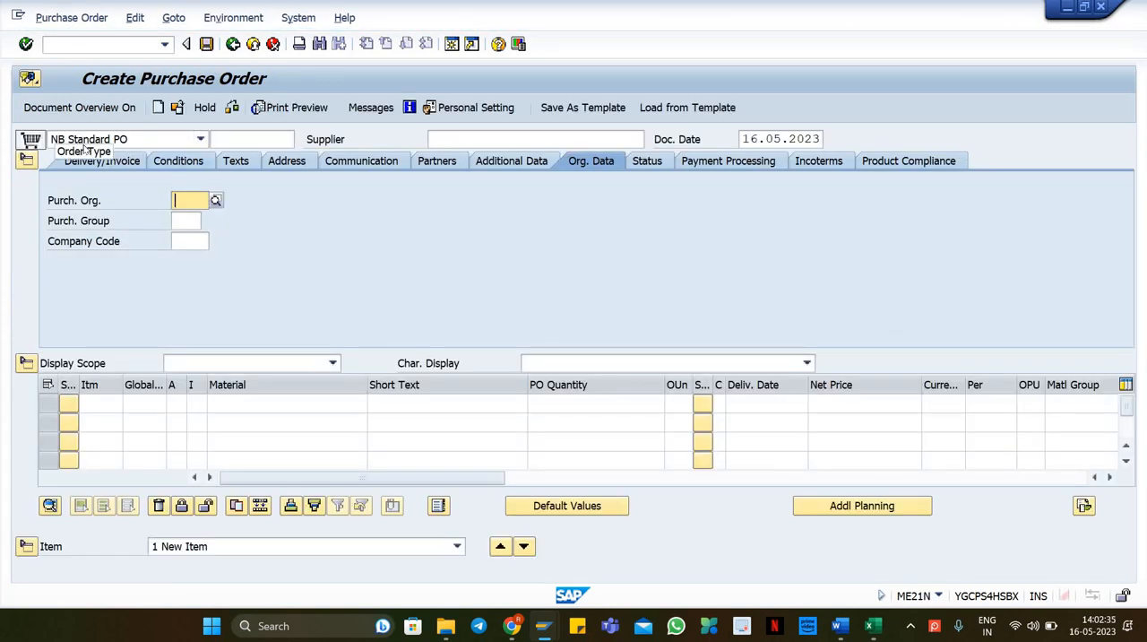
Step: Enter supplier 21009, copied from the Vendor1 BP cell of the spreadsheet
key(alt+Tab)
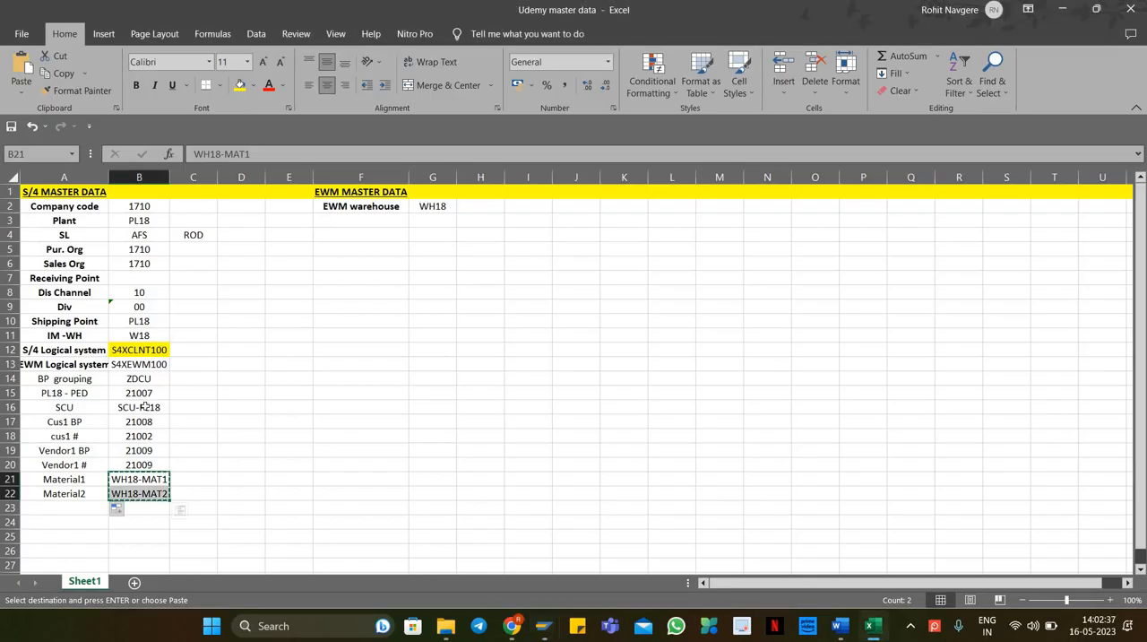
key(Escape)
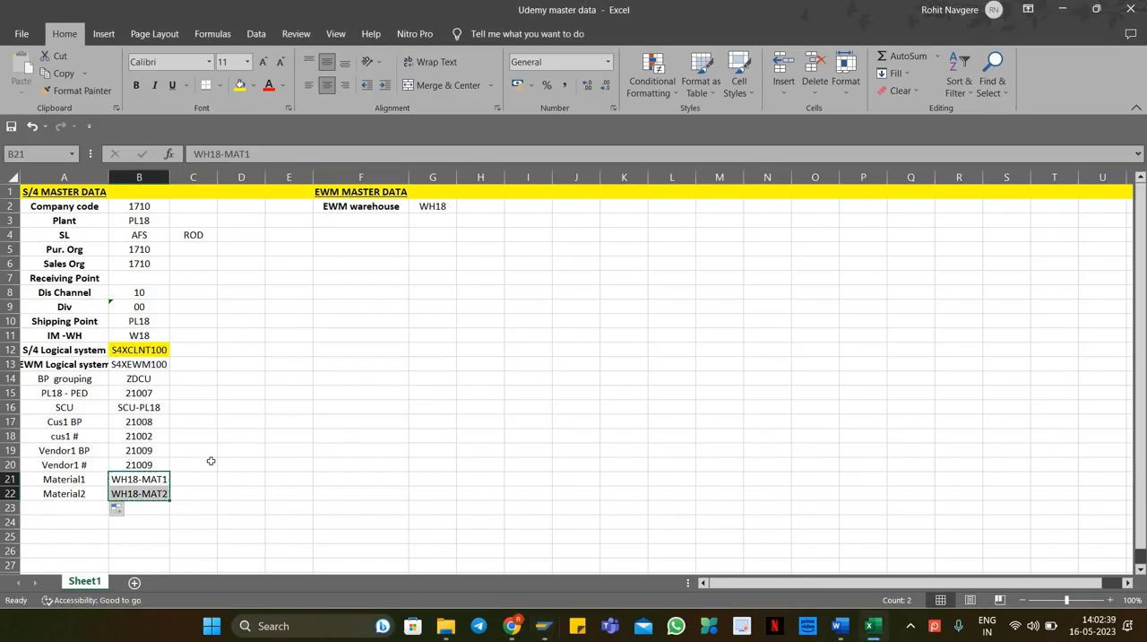
key(Up)
key(Up)
key(ctrl+c)
click(573, 351)
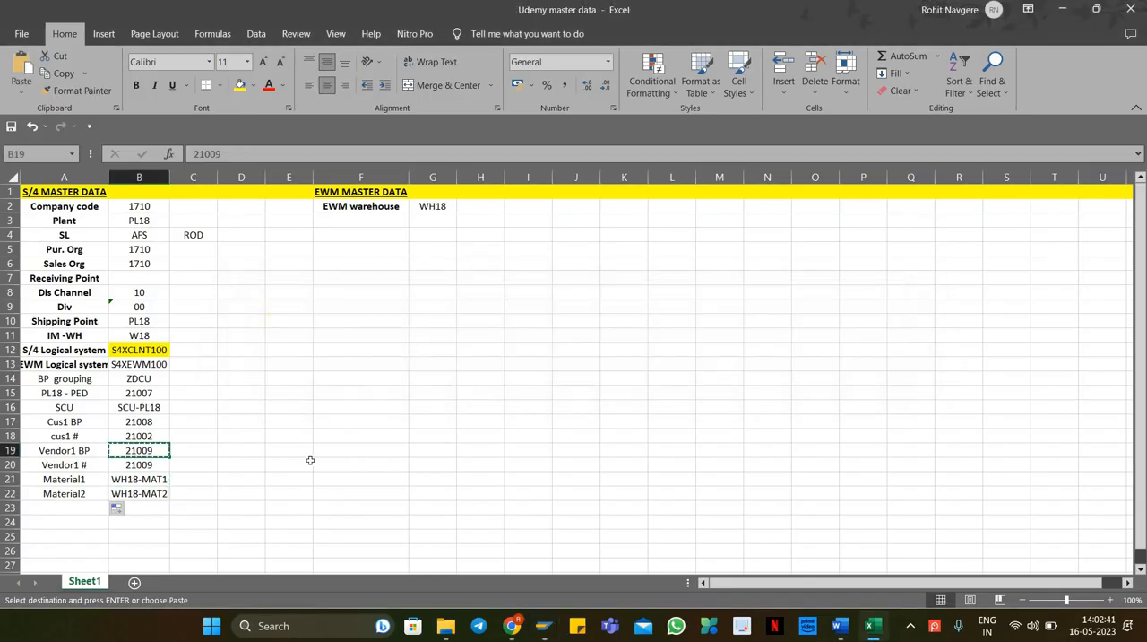
key(alt+Tab)
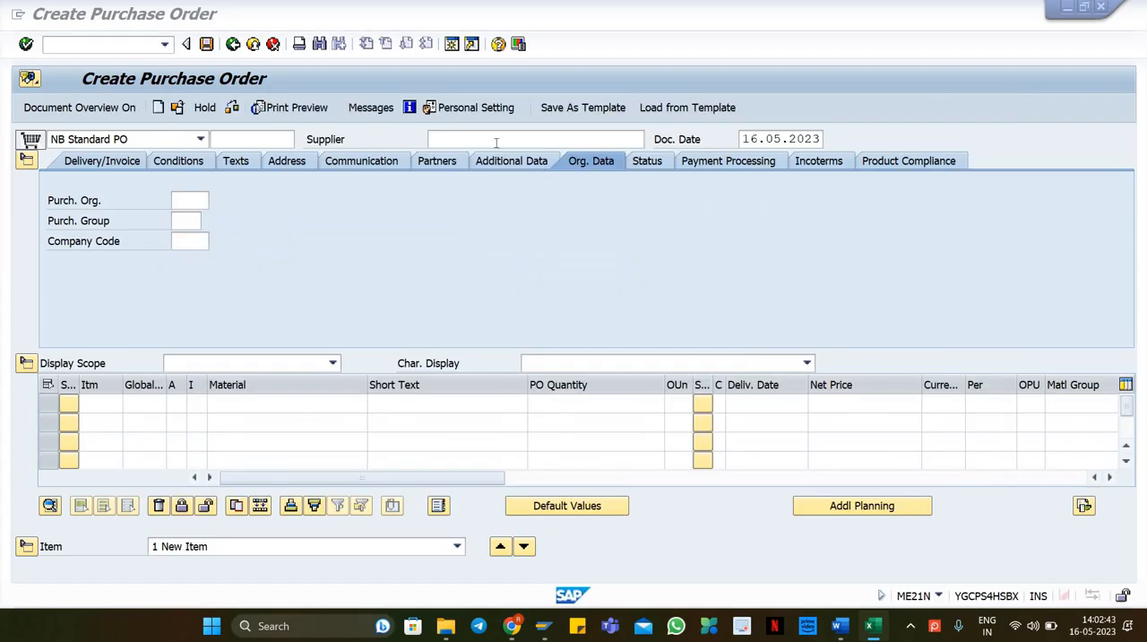
key(Return)
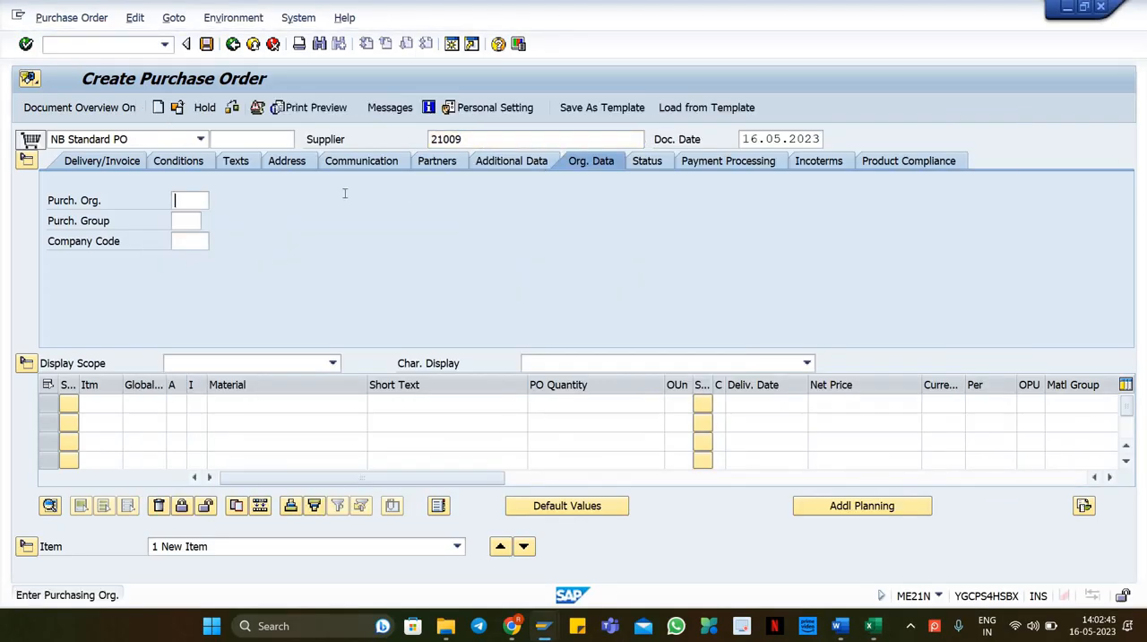
Step: Set the purchasing organization to 1710, copied from the Pur. Org cell of the spreadsheet
click(199, 200)
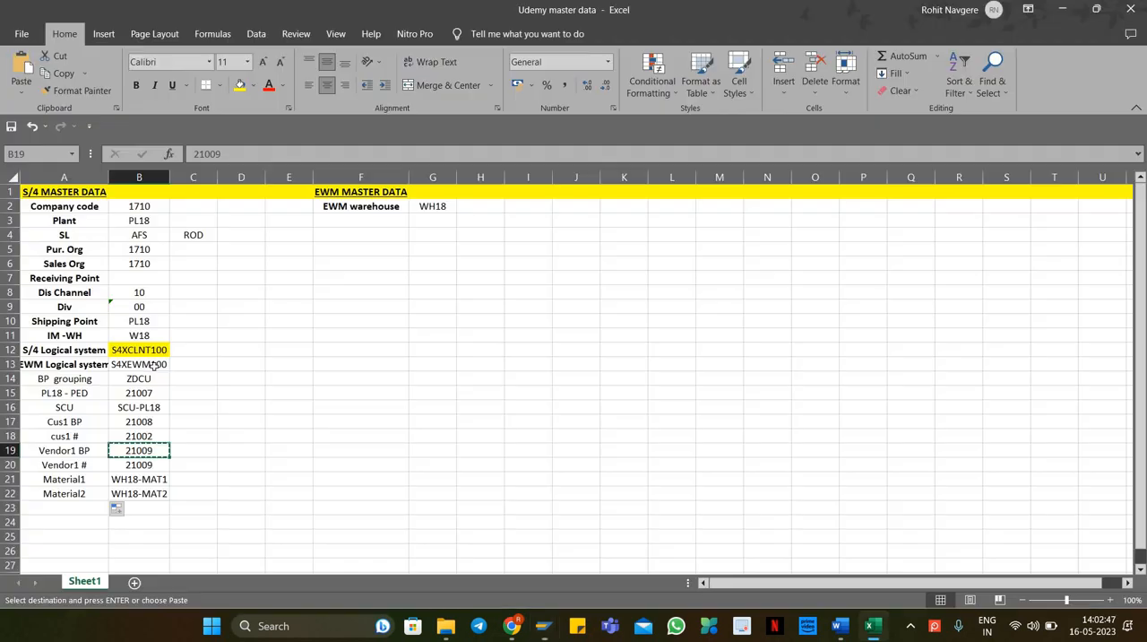
key(alt+Tab)
click(142, 250)
key(ctrl+c)
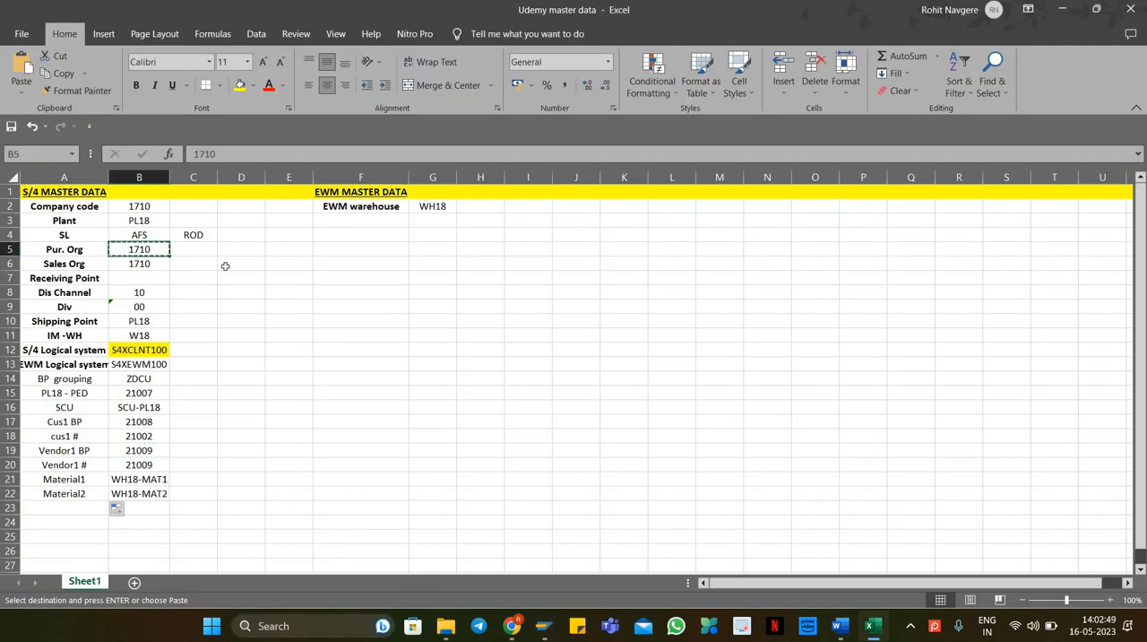
key(alt+Tab)
click(187, 221)
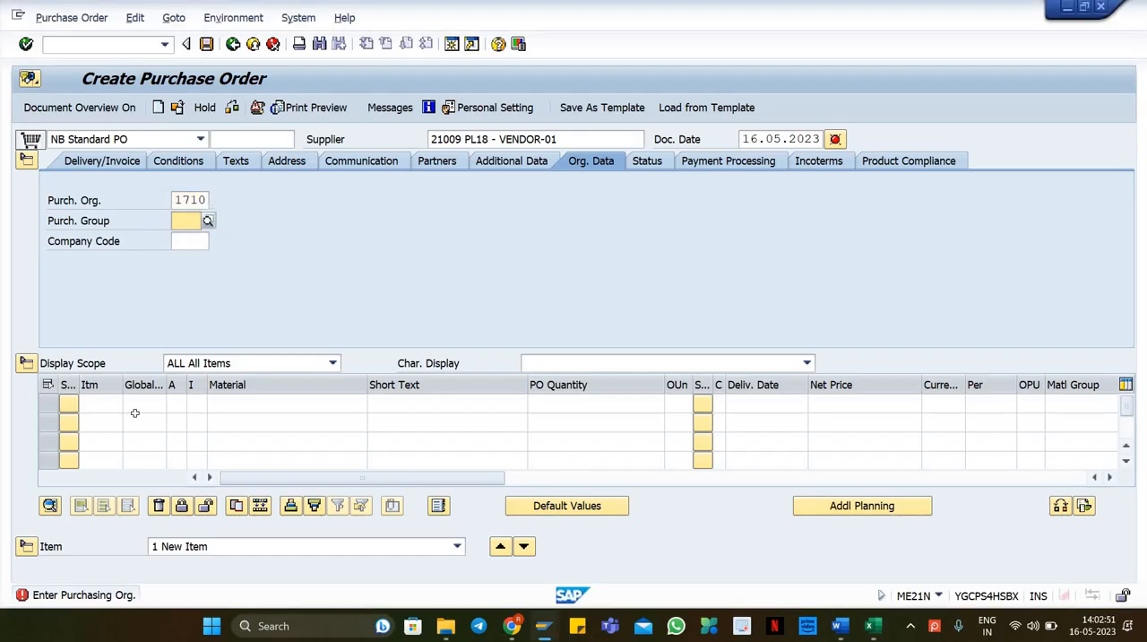
Step: Set the company code to 1710 in the purchase order's organizational data
key(alt+Tab)
key(alt+Tab)
click(190, 240)
text(1710)
key(Return)
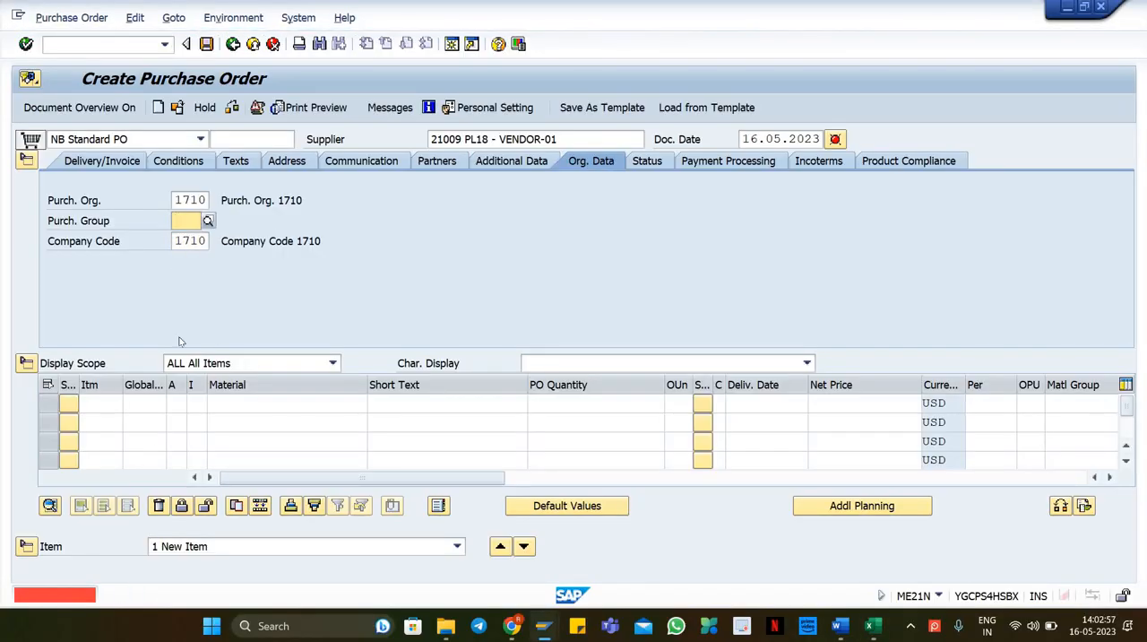
Step: Set the purchasing group to 001 and confirm the header organizational data
text(001)
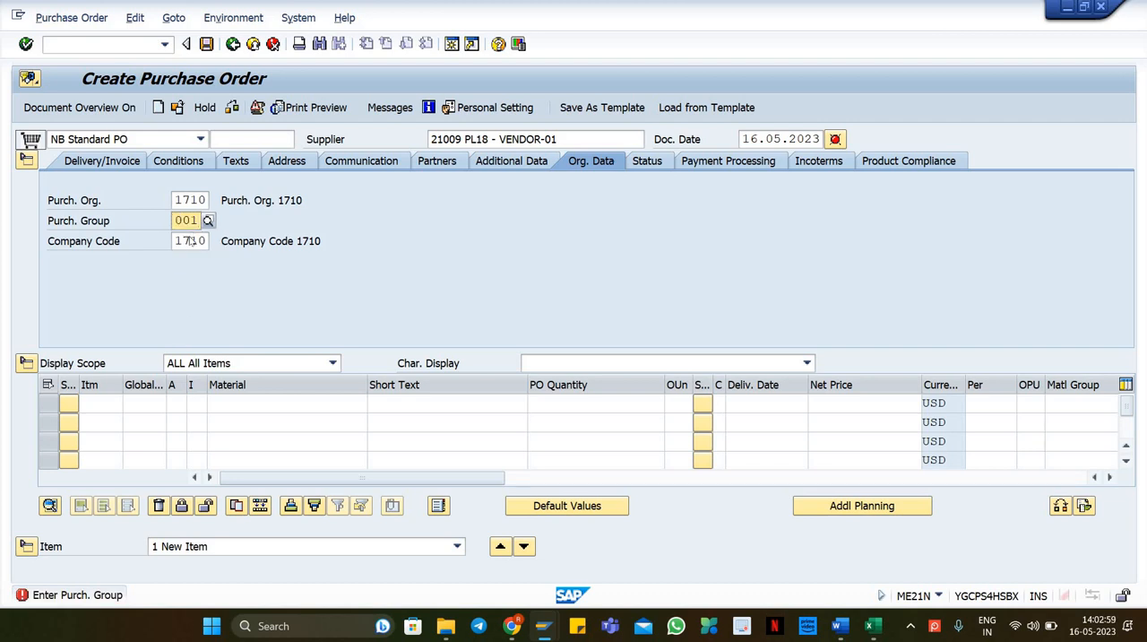
key(Return)
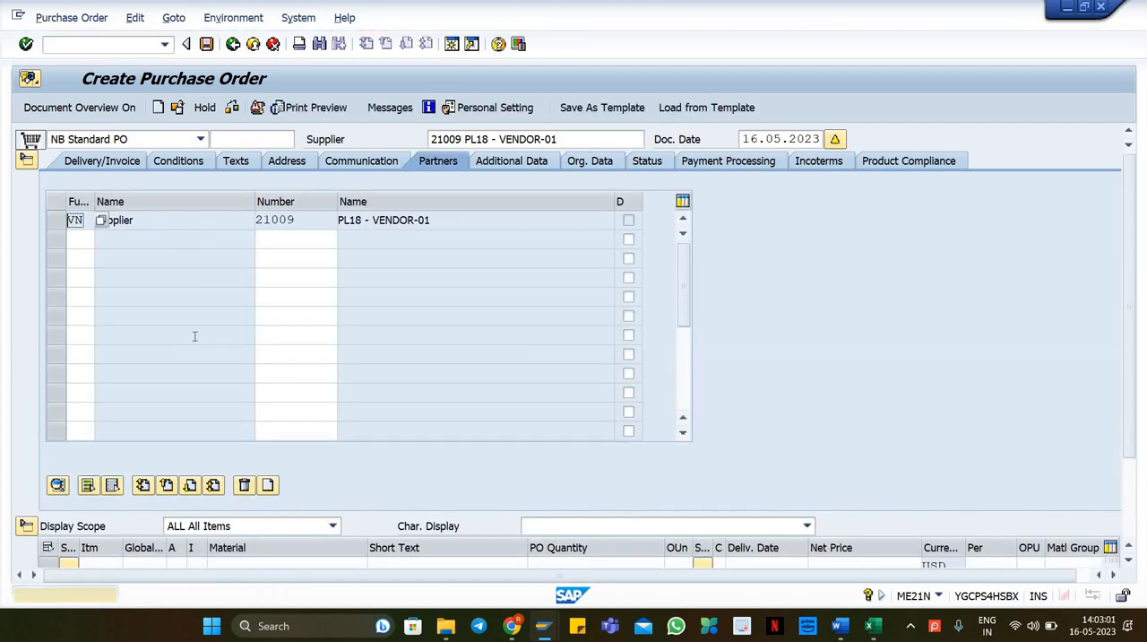
key(Return)
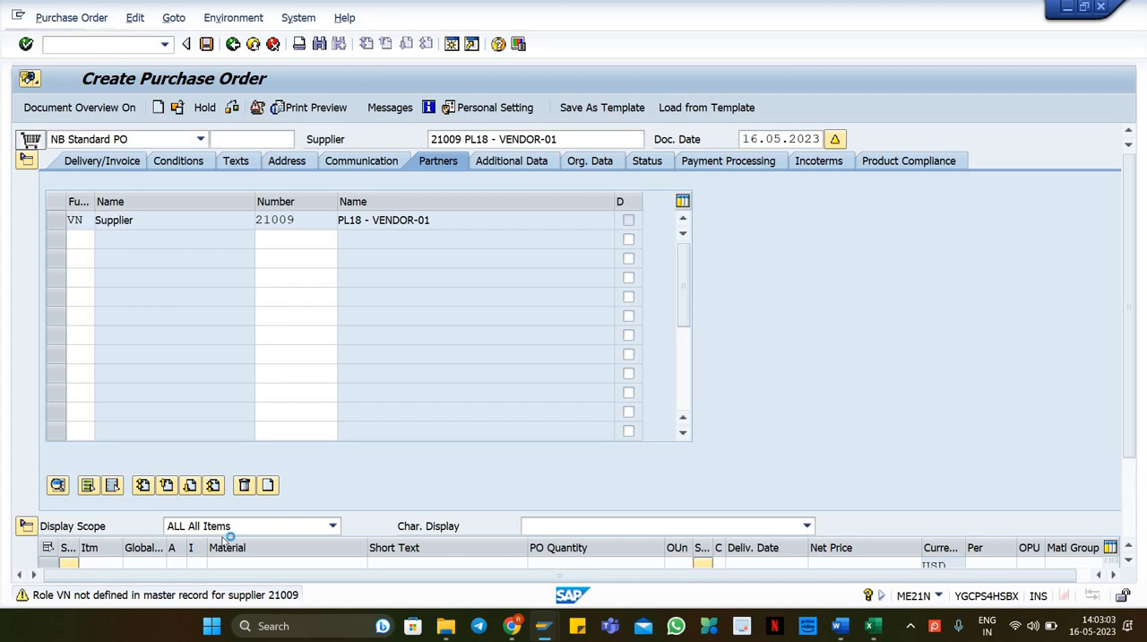
click(614, 164)
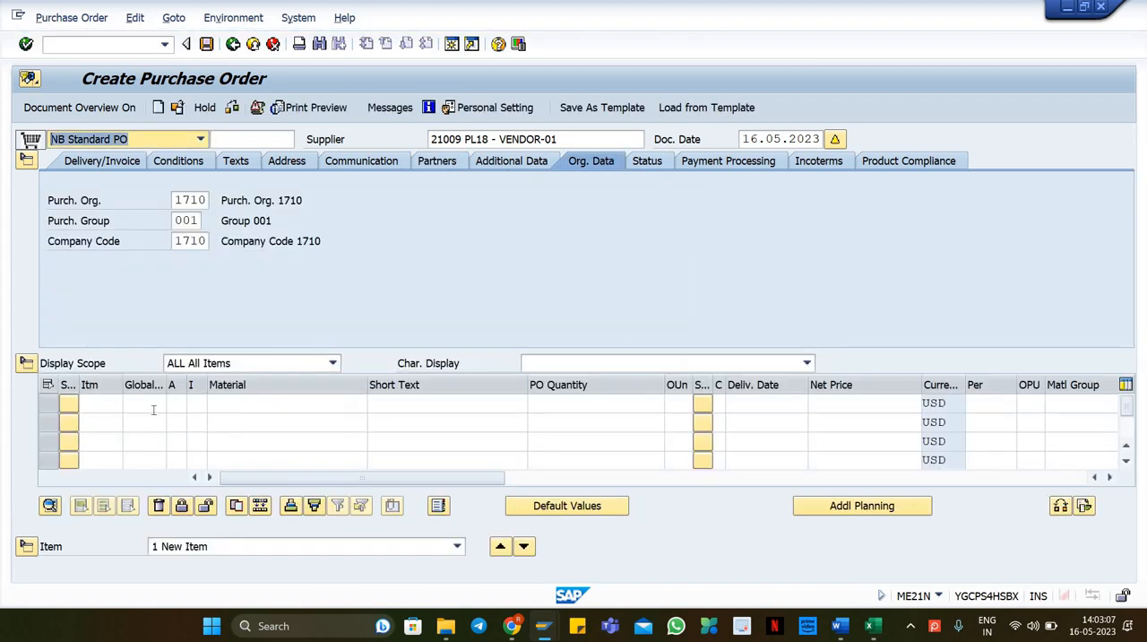
Step: Paste materials WH18-MAT1 and WH18-MAT2 from the spreadsheet into the purchase order item lines
click(228, 404)
key(alt+Tab)
drag(131, 475, 150, 493)
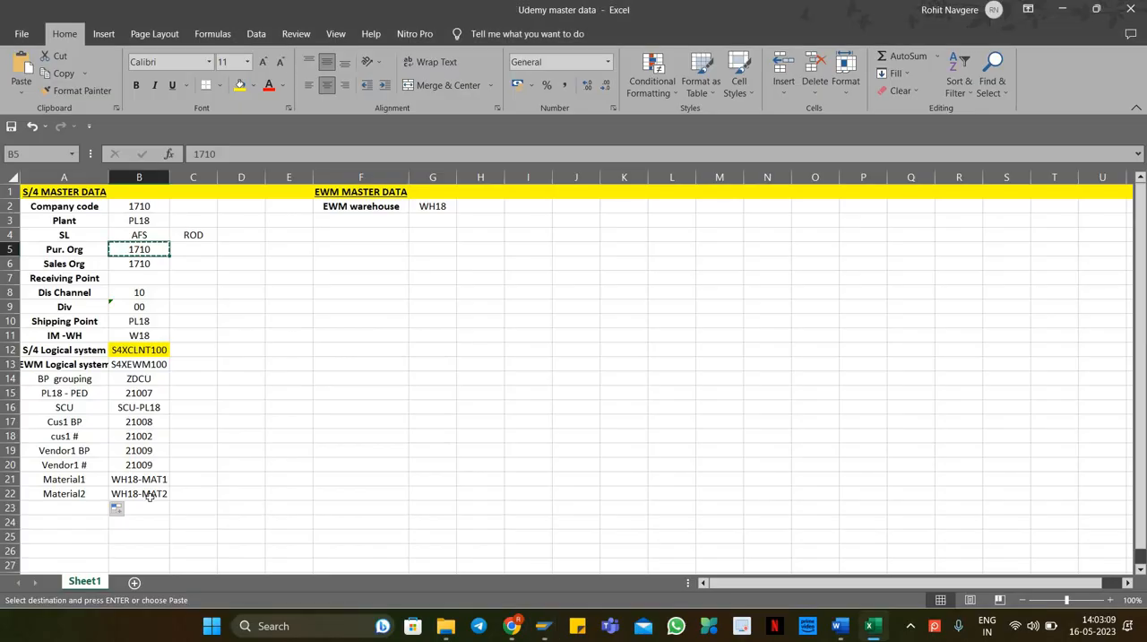
key(ctrl+c)
key(alt+Tab)
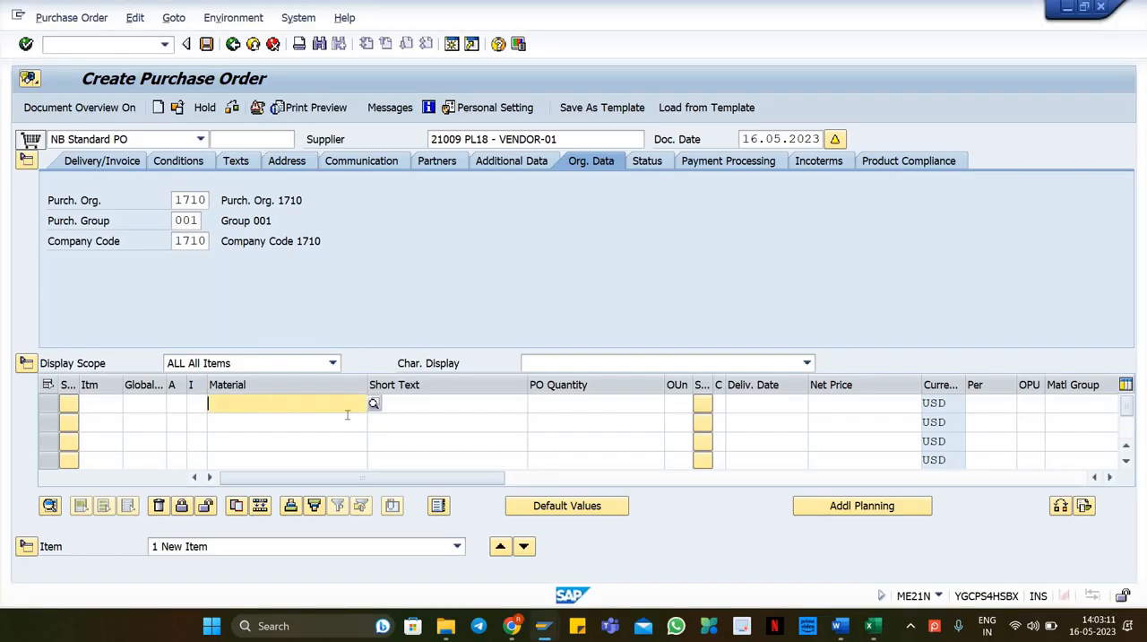
key(ctrl+v)
Step: Set the PO quantity to 100 for both items and confirm the lines
click(580, 401)
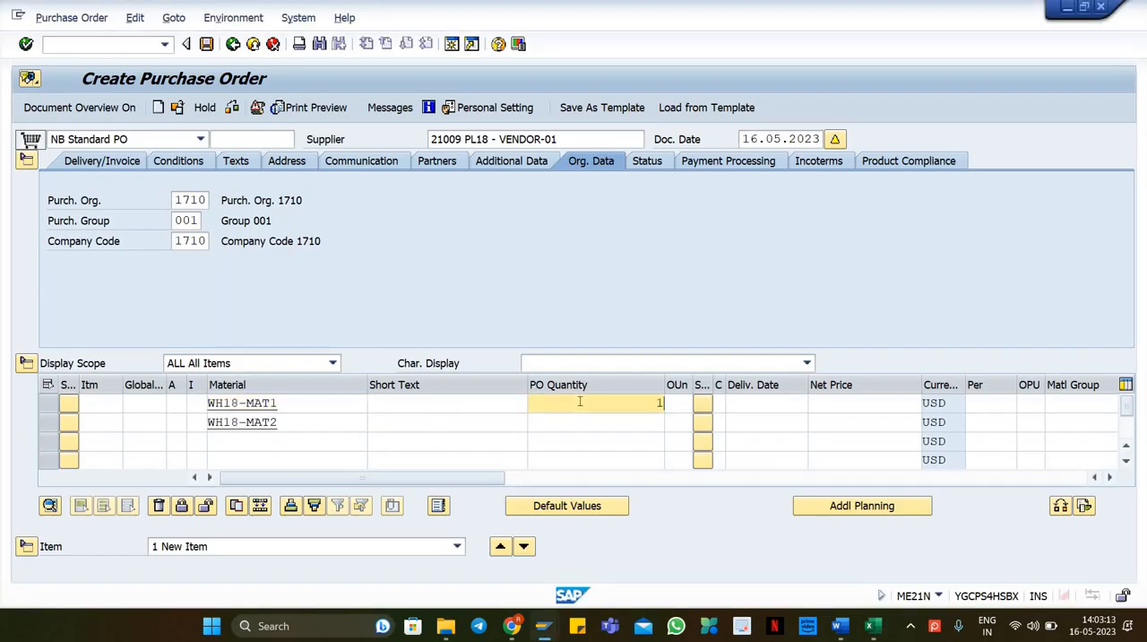
text(1000)
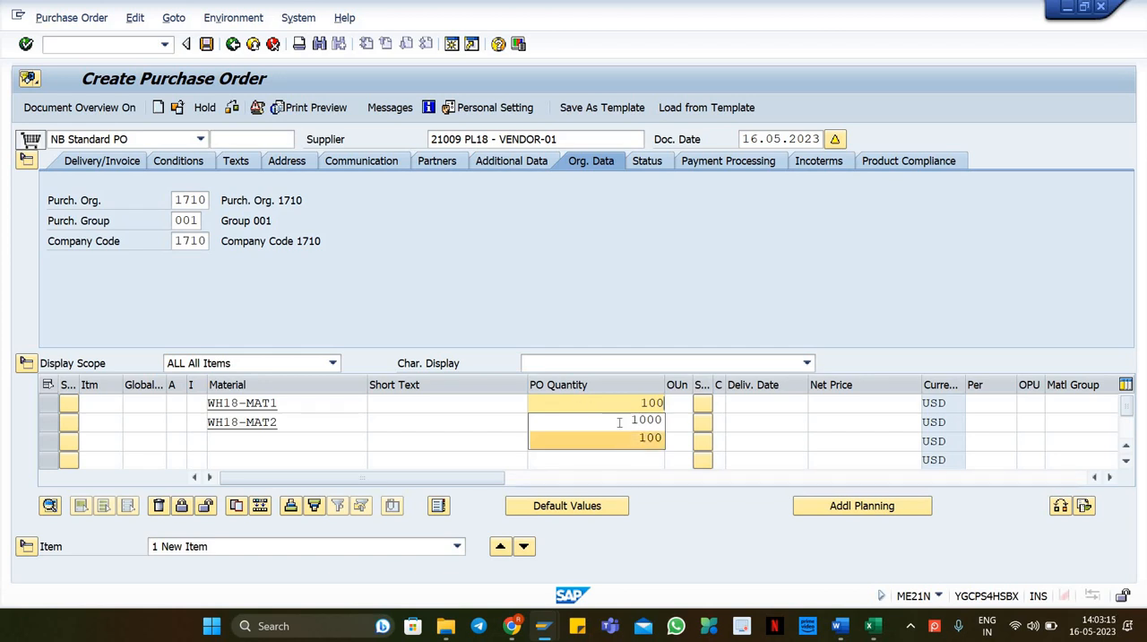
click(619, 422)
text(100)
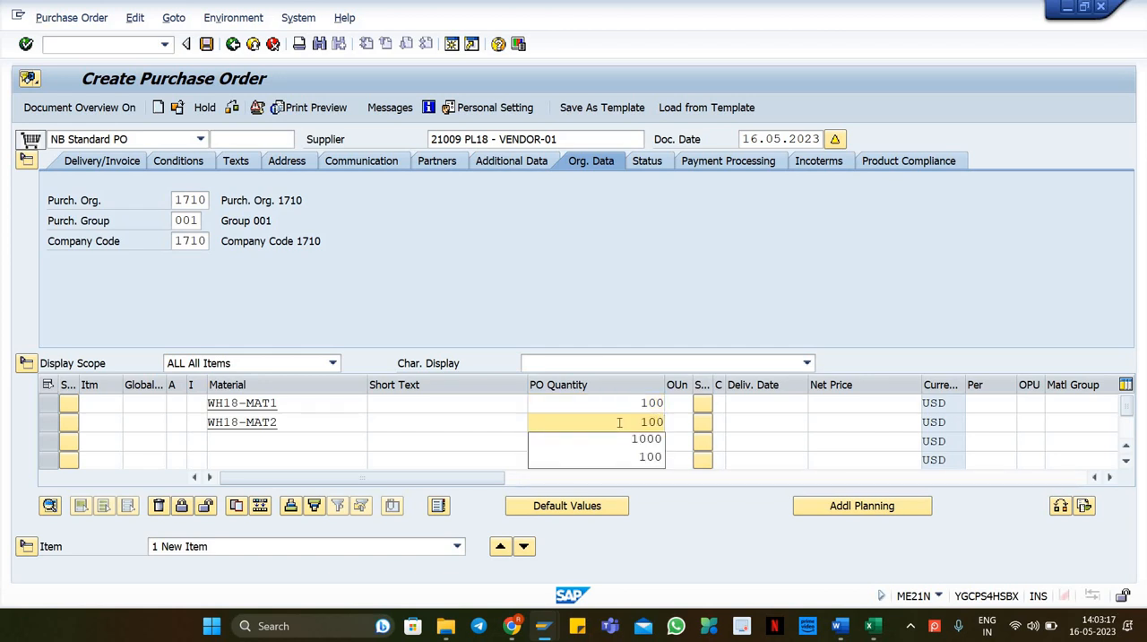
key(Return)
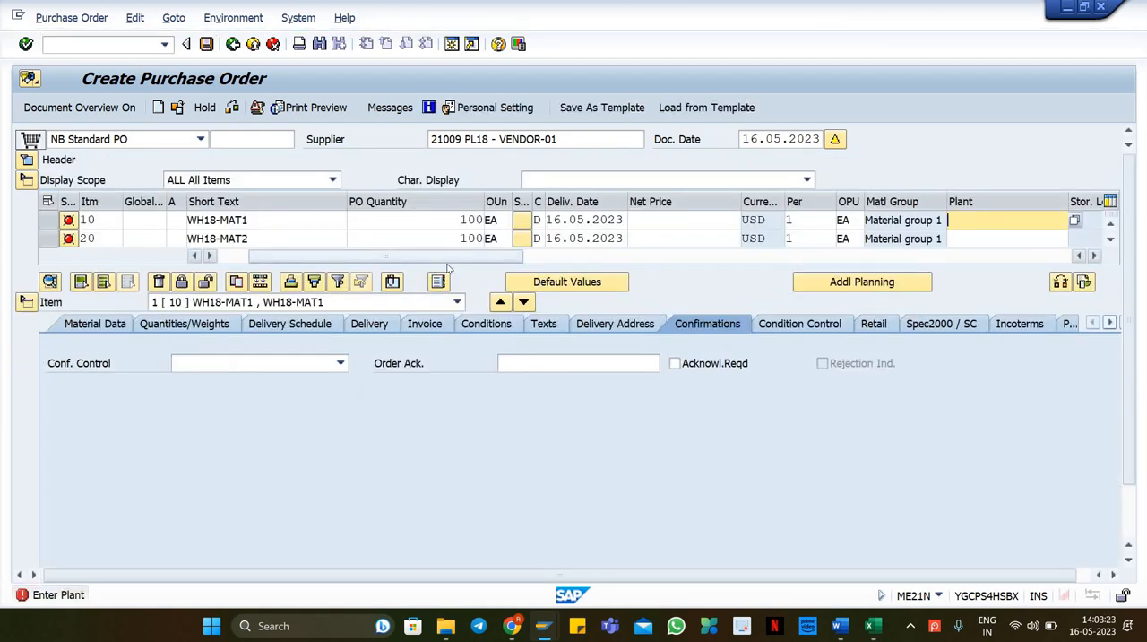
Step: Assign plant PL18 and storage location rod to both purchase order items
drag(464, 257, 491, 259)
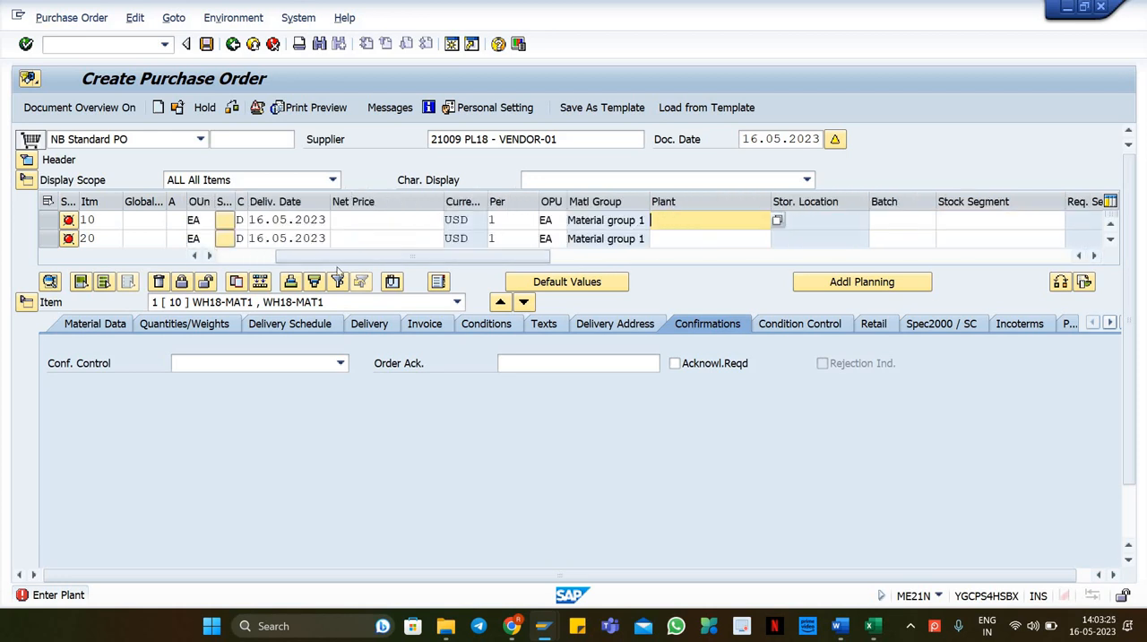
click(24, 302)
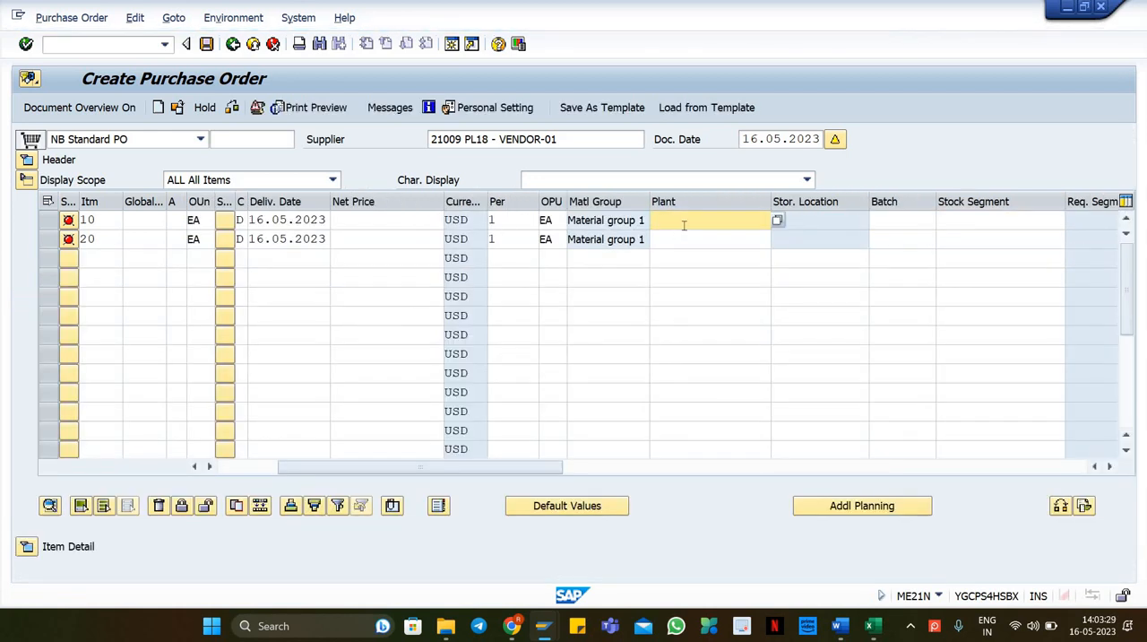
click(666, 240)
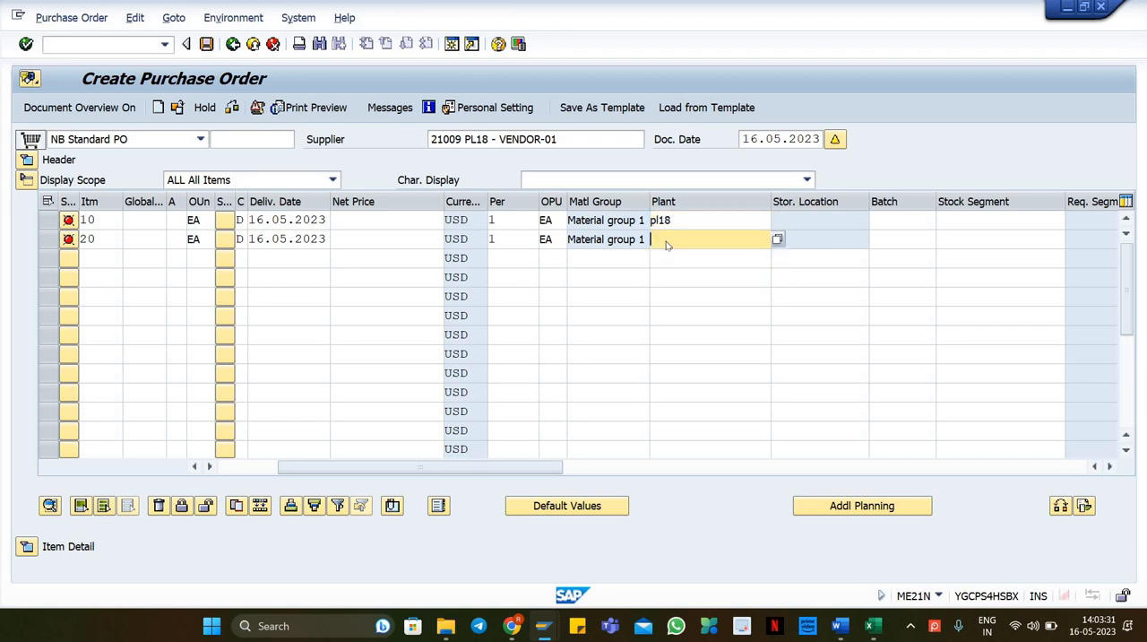
text(pl18)
key(Return)
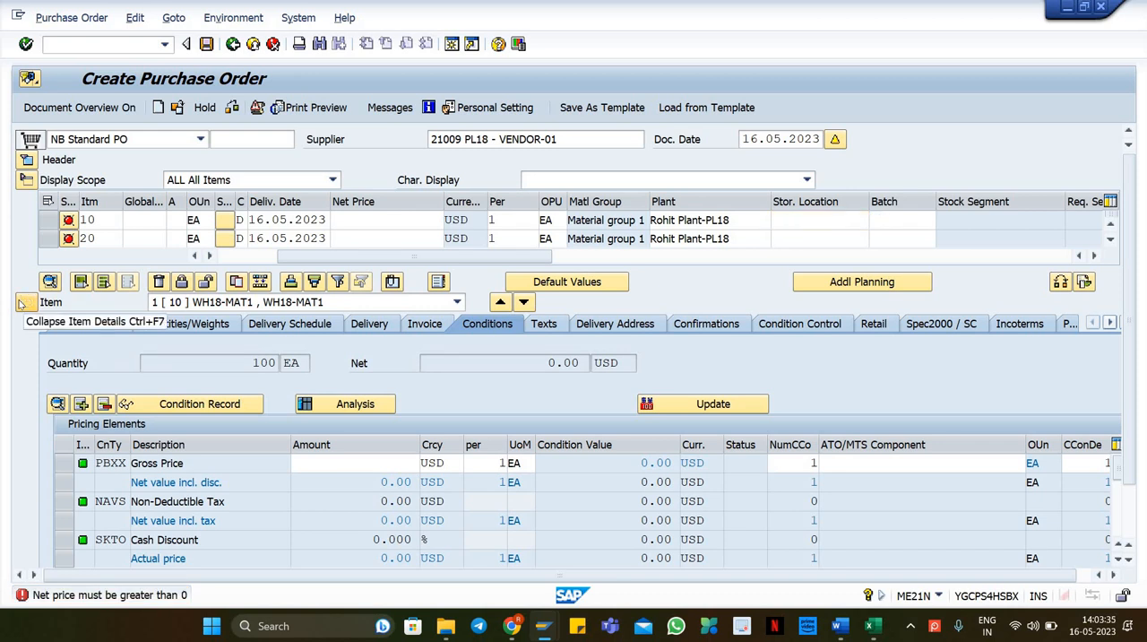
click(24, 302)
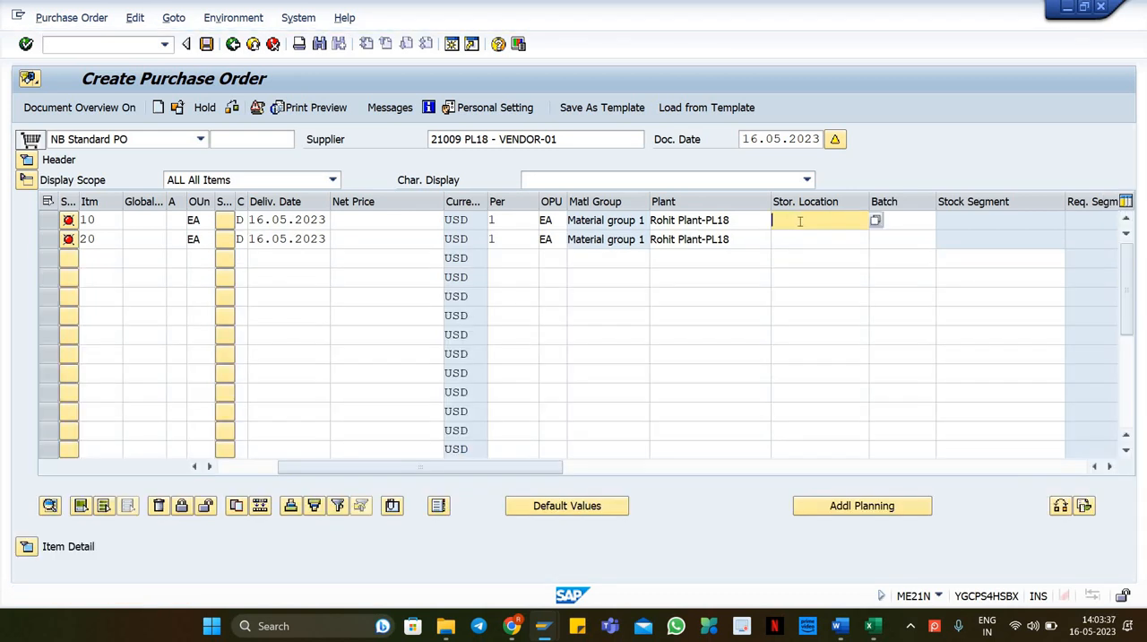
click(819, 235)
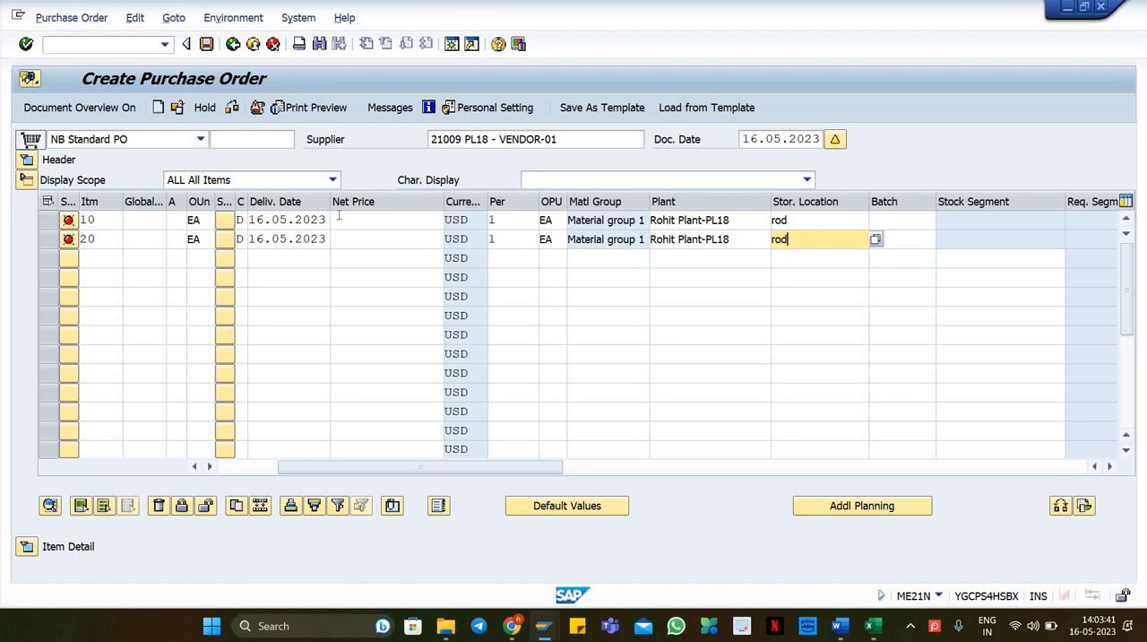
Step: Enter a net price of 10 for both items and save the purchase order
click(399, 220)
text(10)
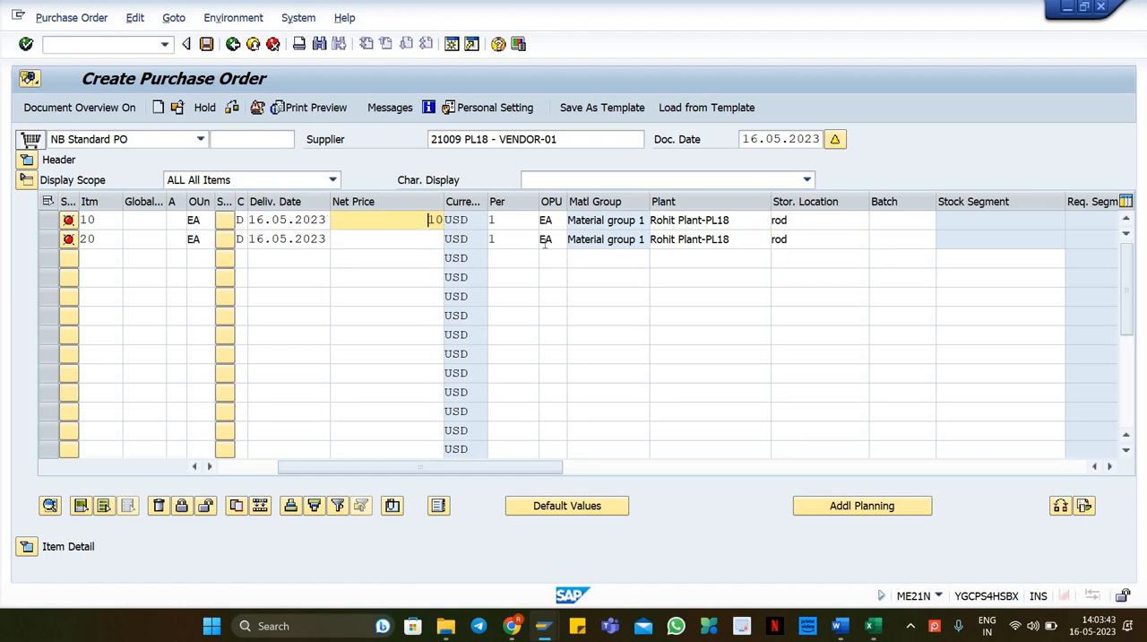
key(Down)
text(10)
key(Return)
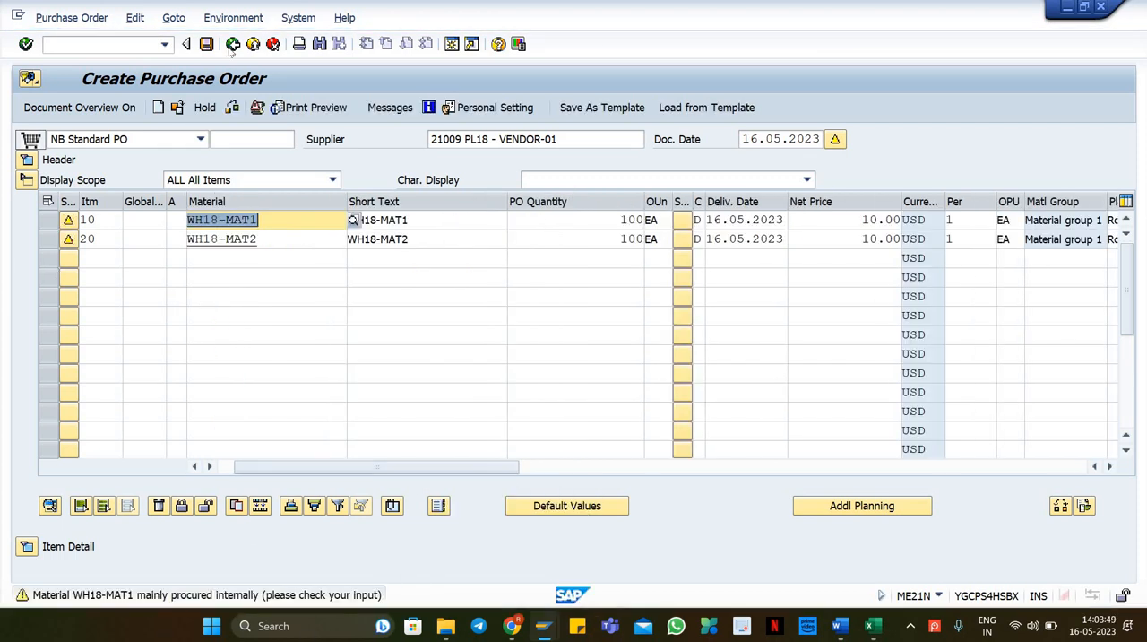
key(Return)
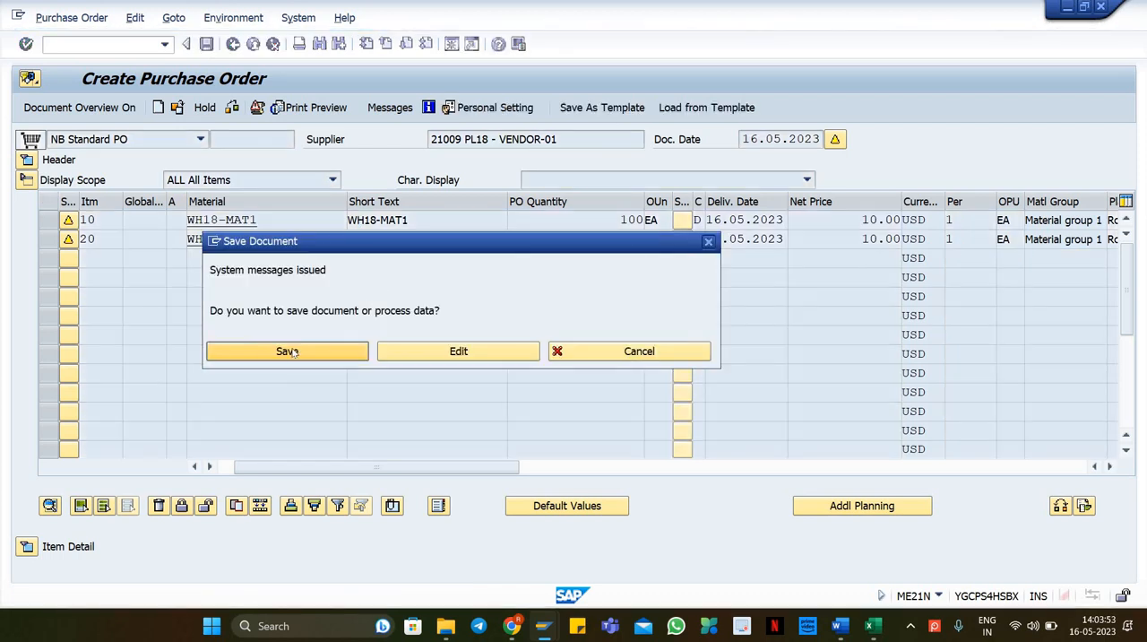
click(289, 352)
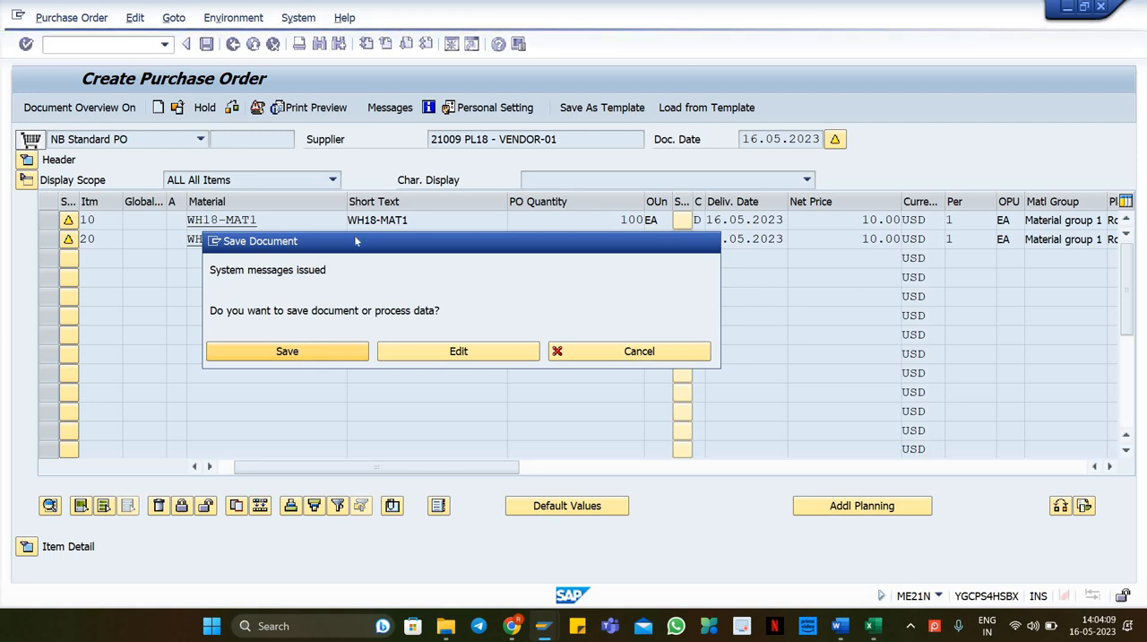
Step: Save the purchase order from the save dialog and copy its new document number
drag(376, 242, 479, 240)
click(387, 348)
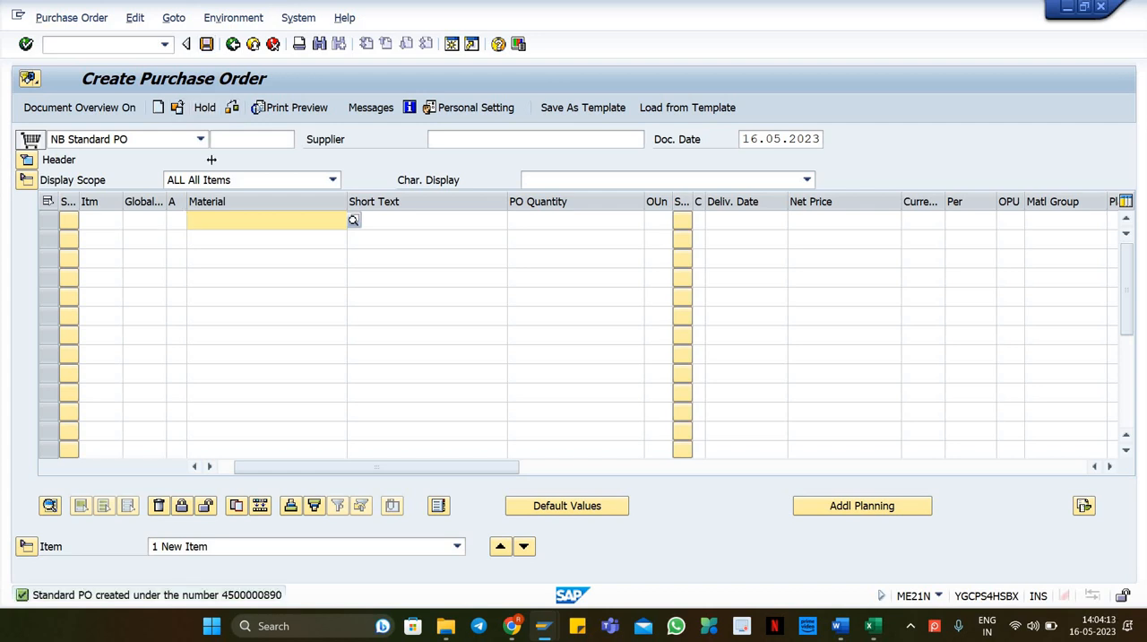
click(180, 110)
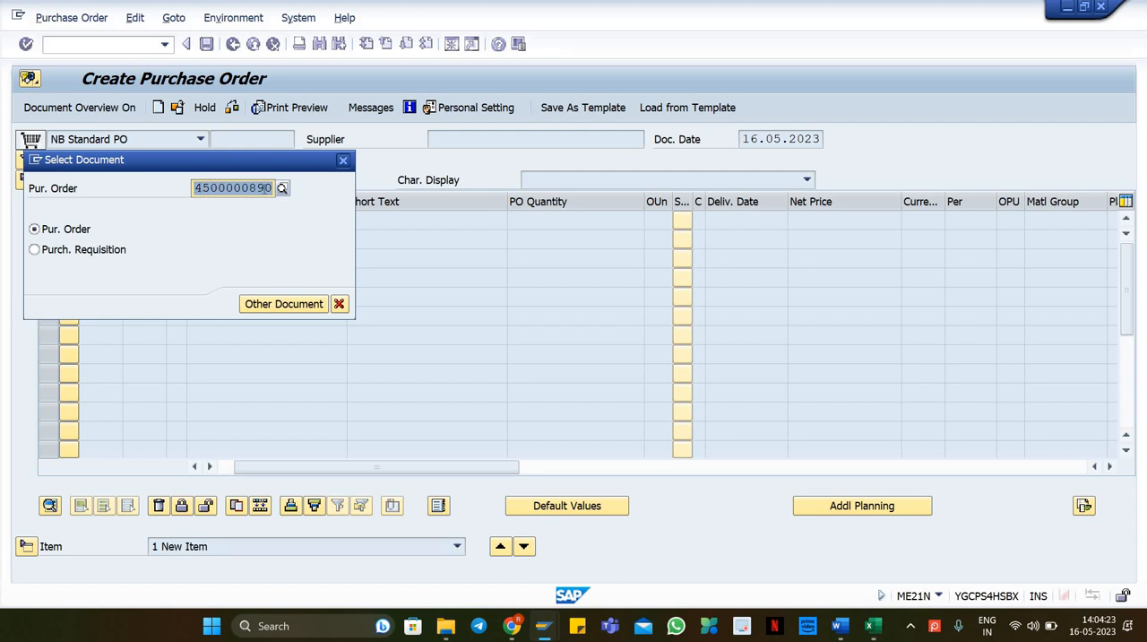
click(873, 625)
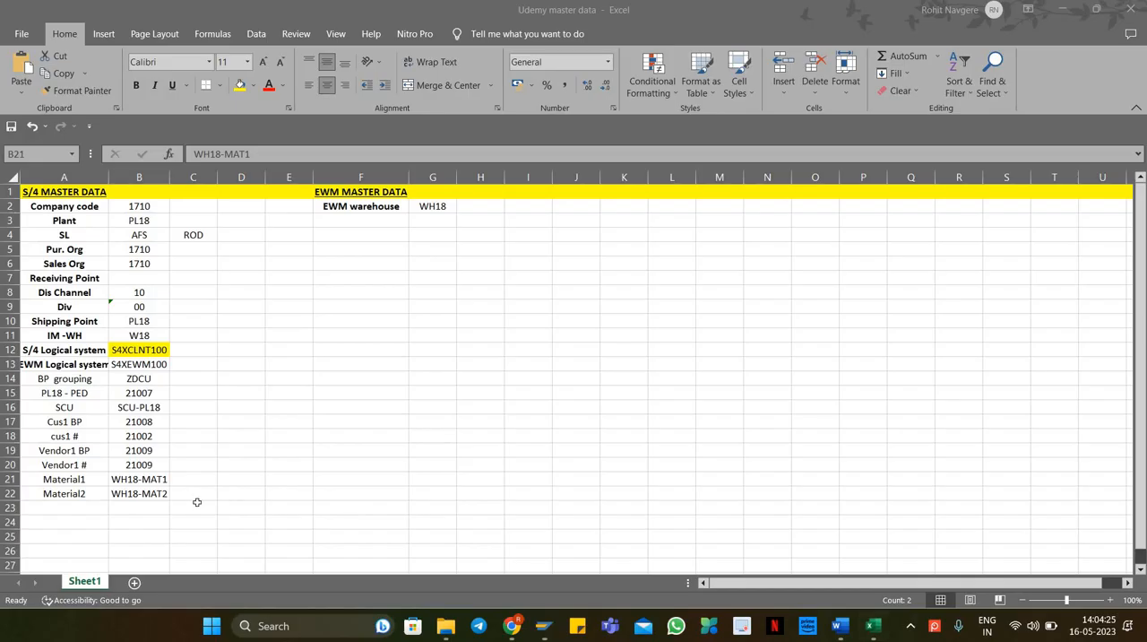
Step: Record the new purchase order number in the spreadsheet in row 23 under a PO label
click(69, 507)
text(PED)
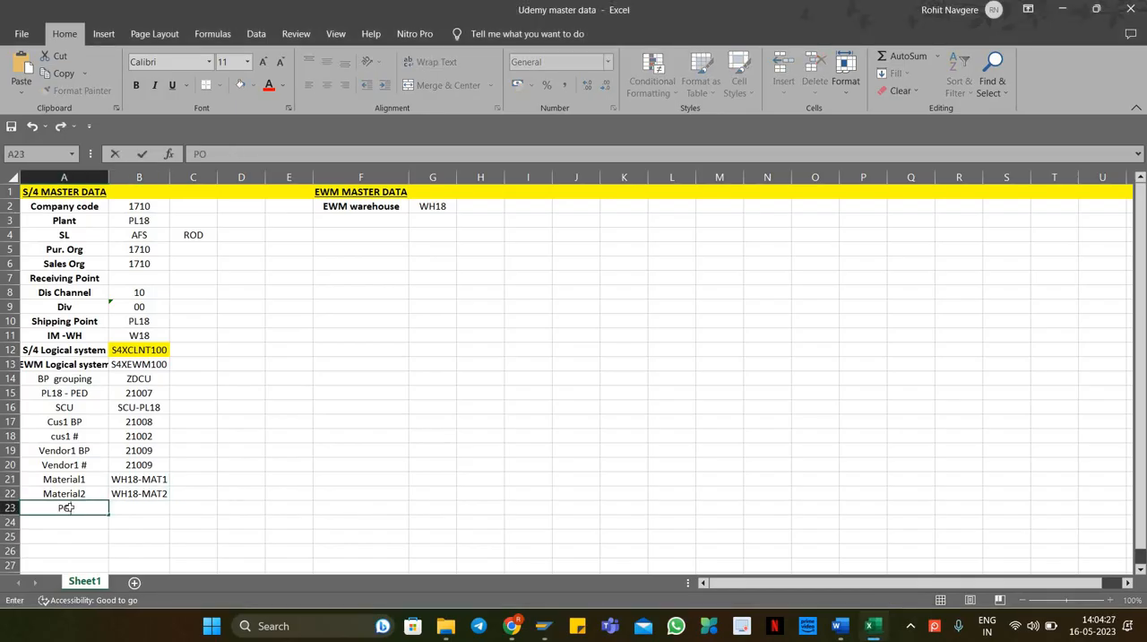
key(Return)
key(Up)
key(Right)
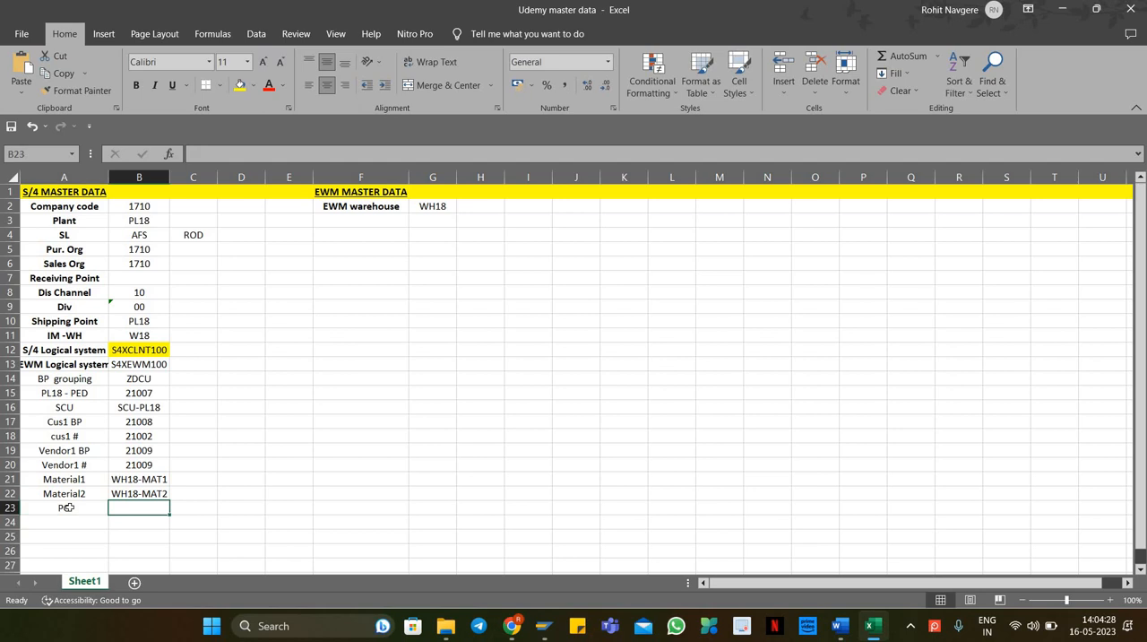
right_click(143, 509)
click(184, 240)
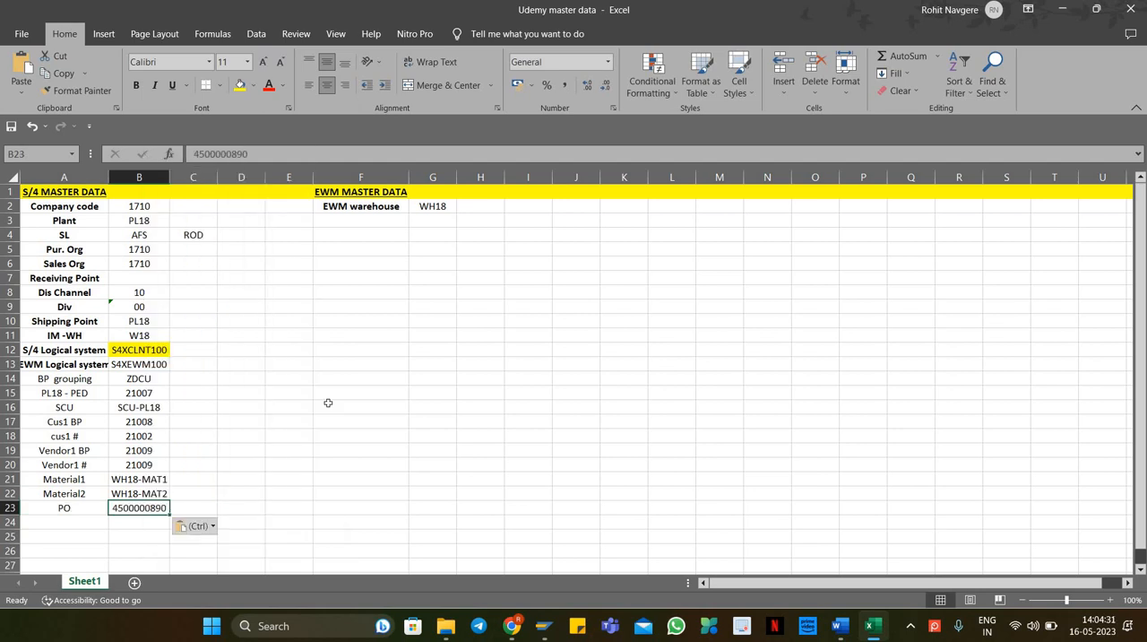
click(328, 402)
Step: Try to create an inbound delivery in VL31N for the purchase order with external ID WH18-DEL1
mouse_move(544, 625)
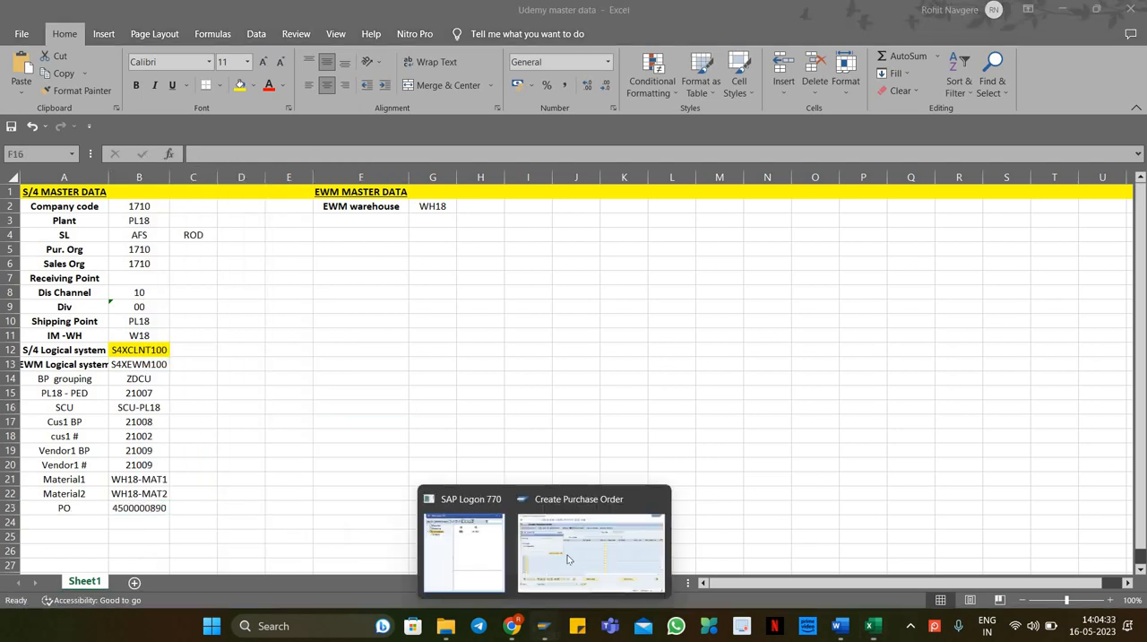
click(568, 559)
click(342, 160)
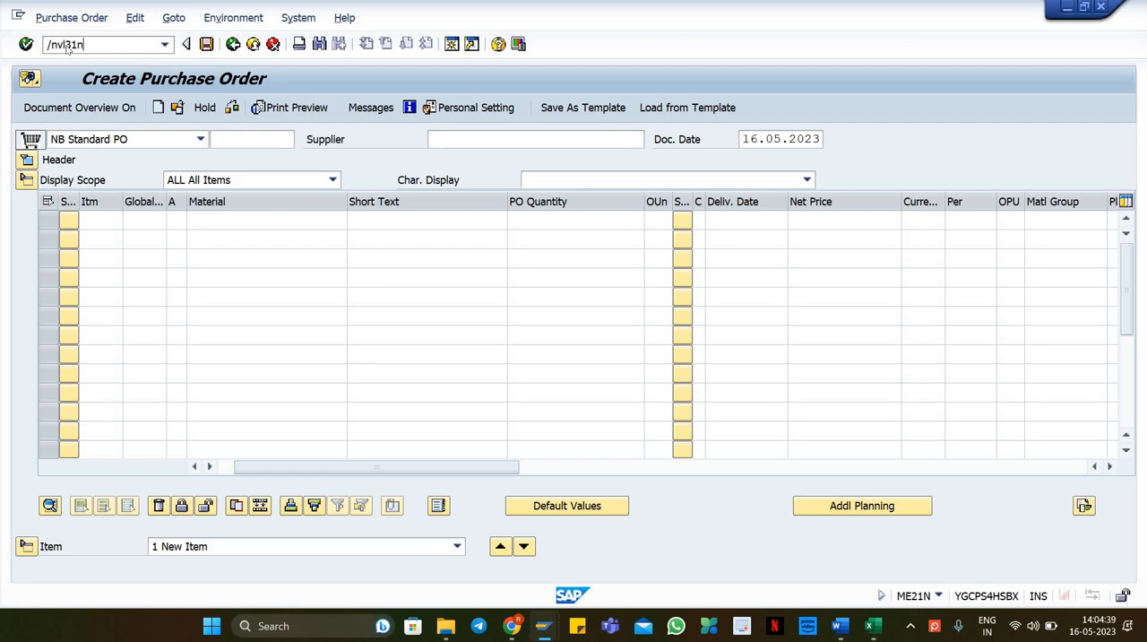
click(67, 47)
text(/nvl31n)
key(Return)
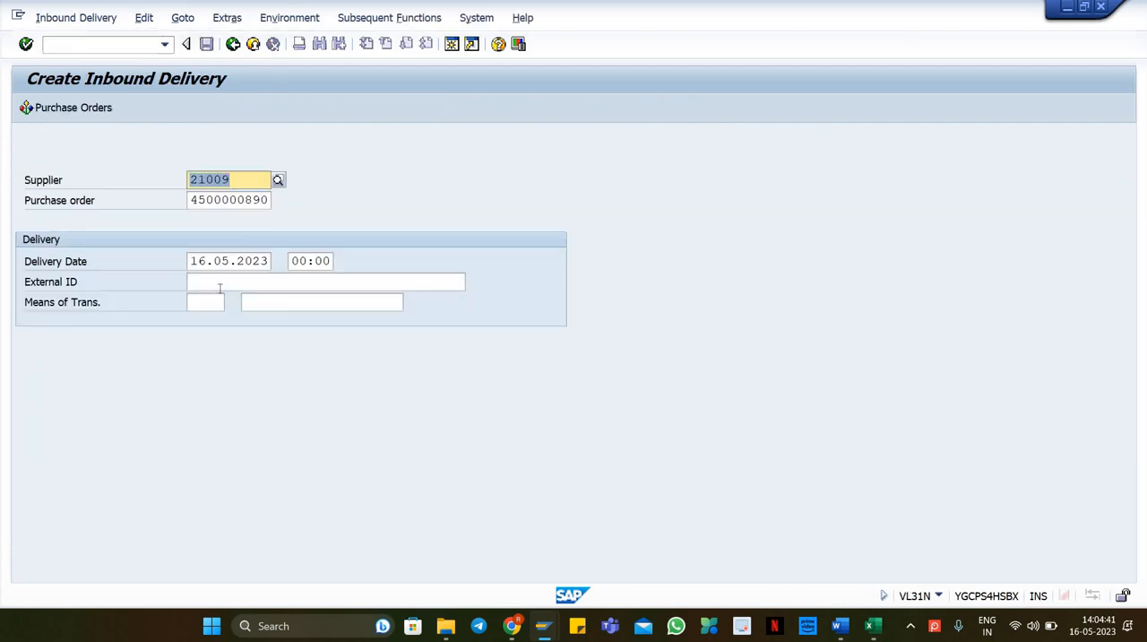
click(220, 283)
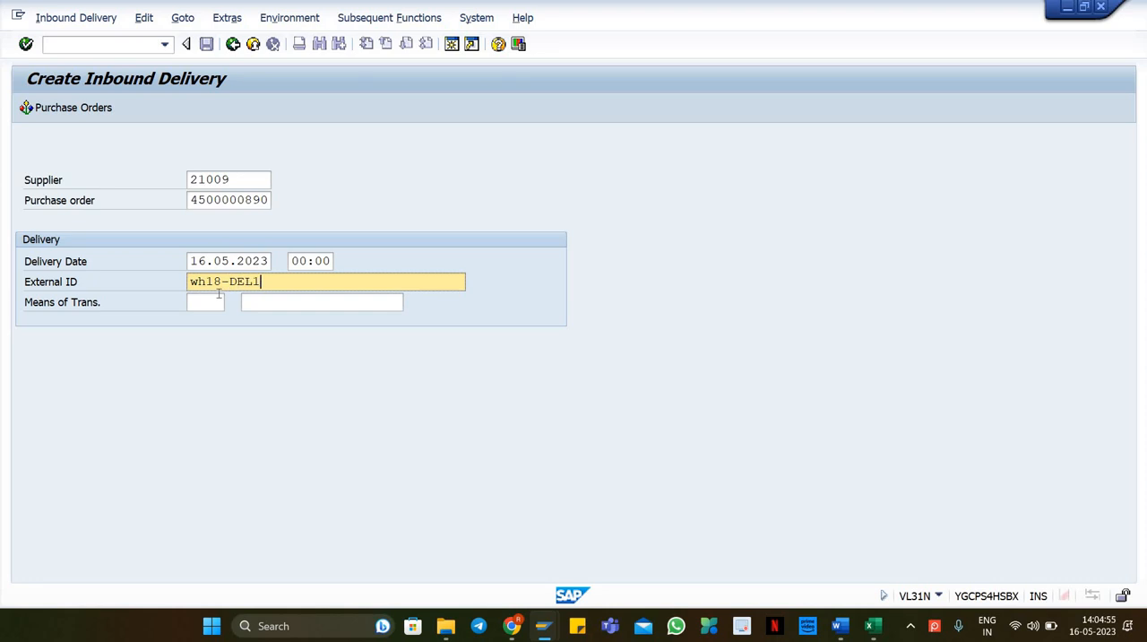
key(Return)
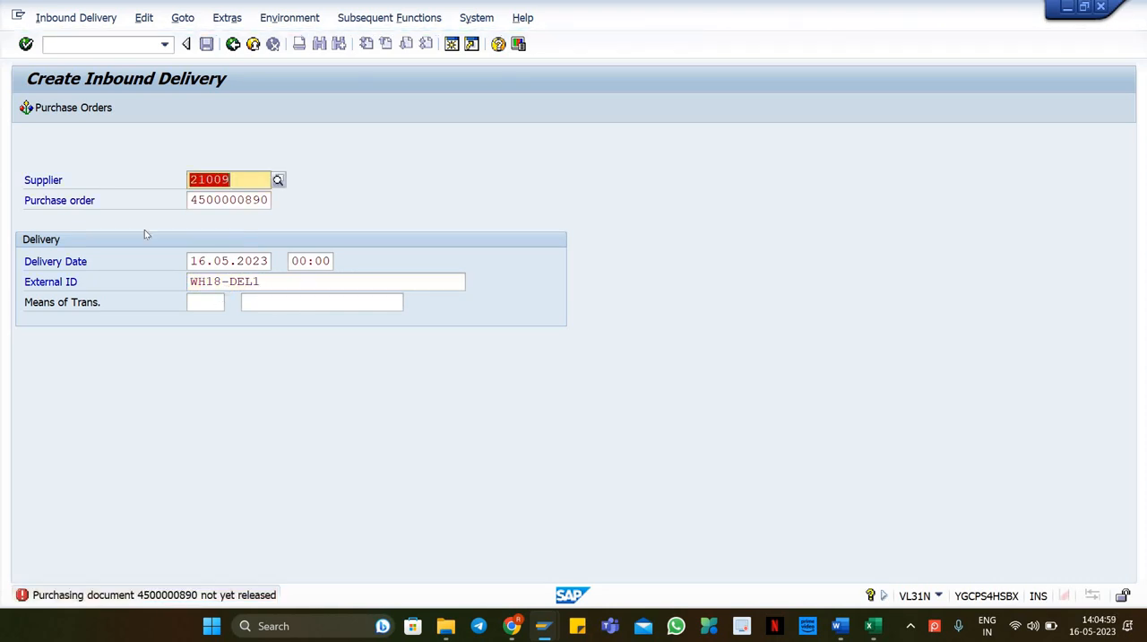
Step: Open the new purchase order in the release transaction ME29N
click(253, 204)
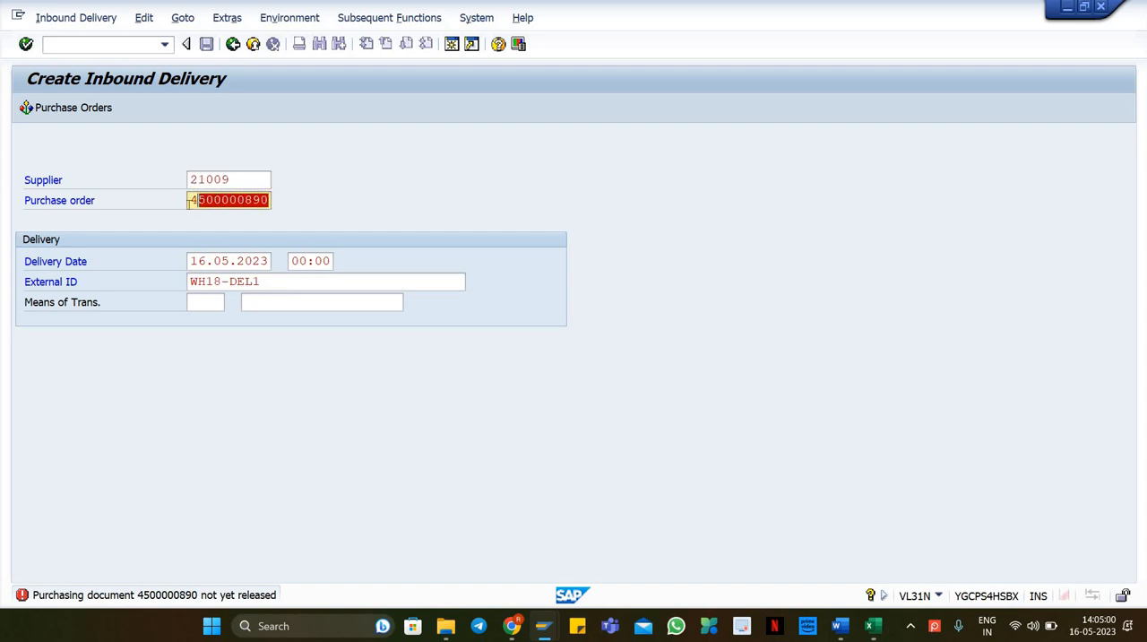
click(85, 40)
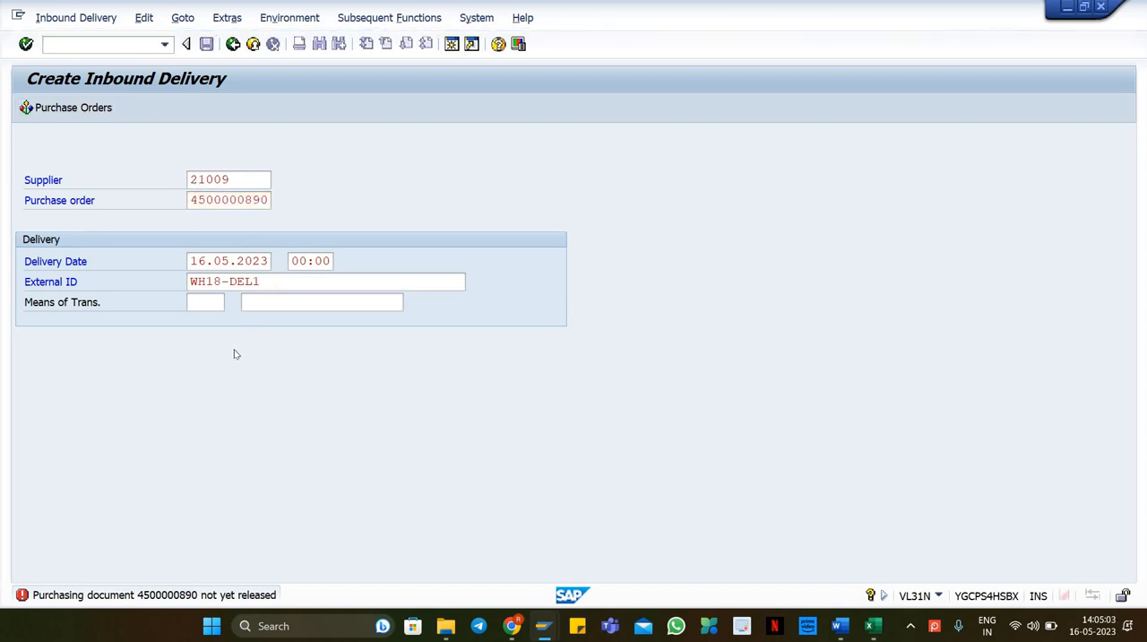
key(Return)
click(253, 44)
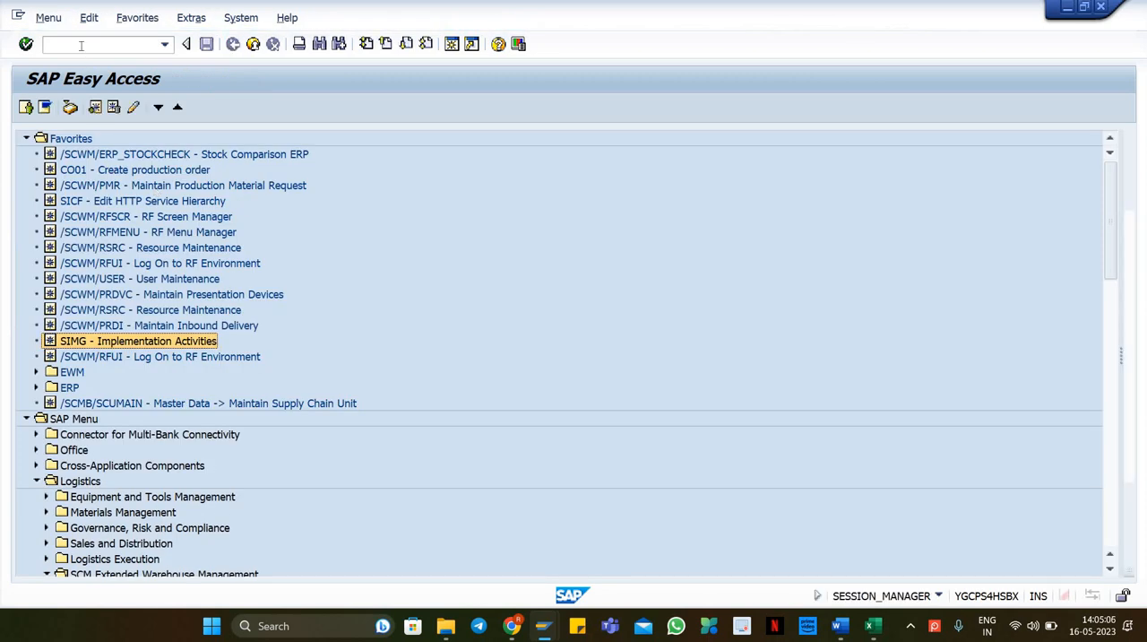
click(80, 44)
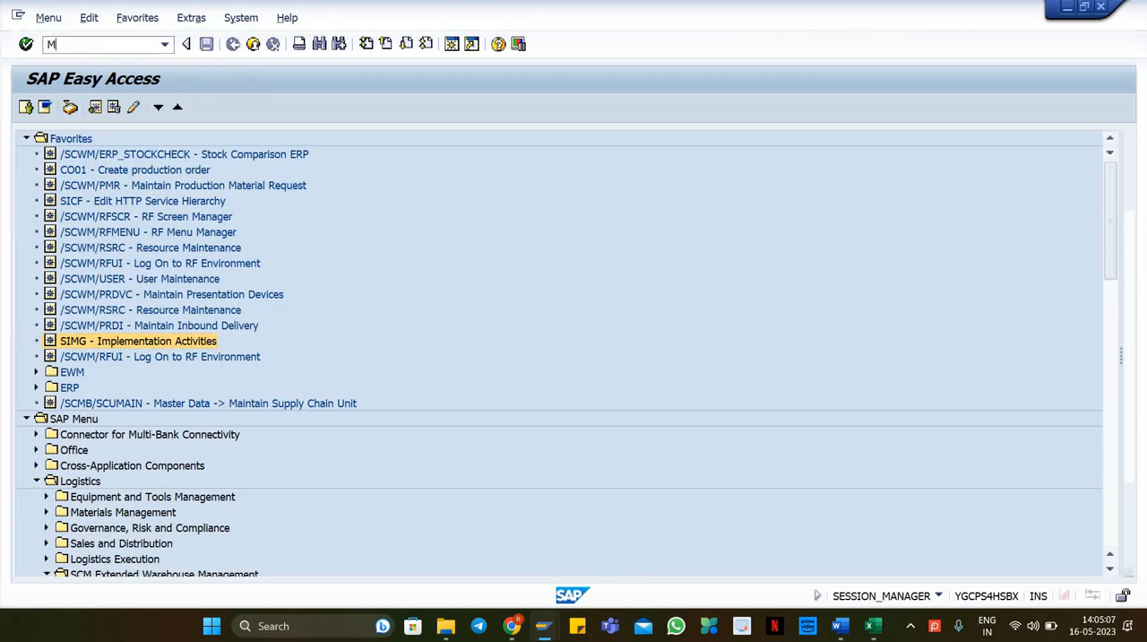
key(Return)
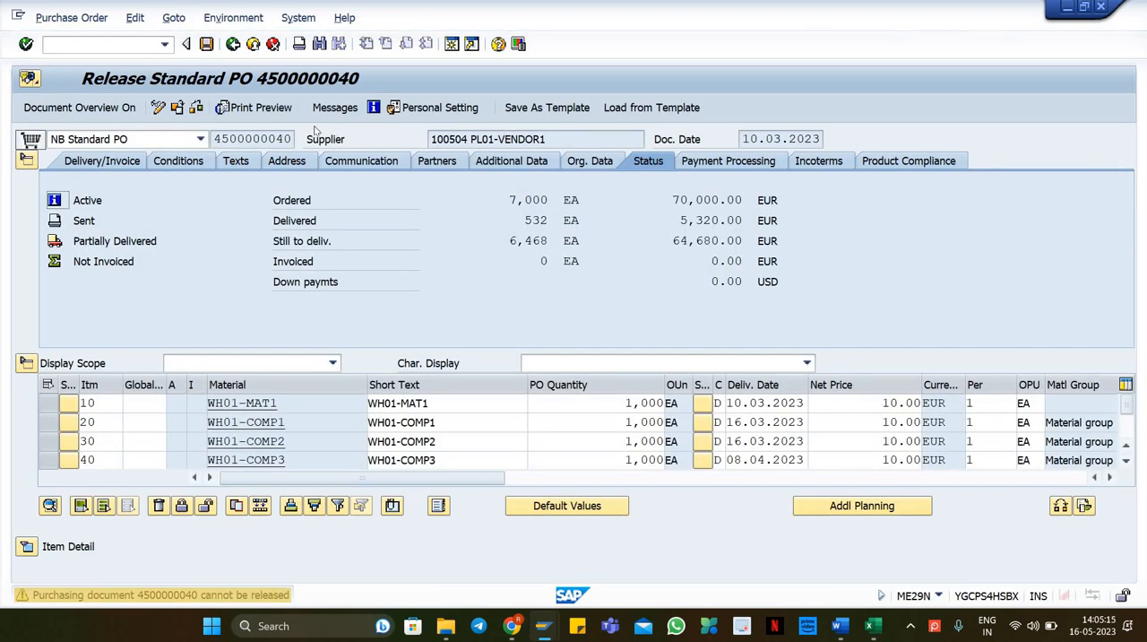
click(196, 108)
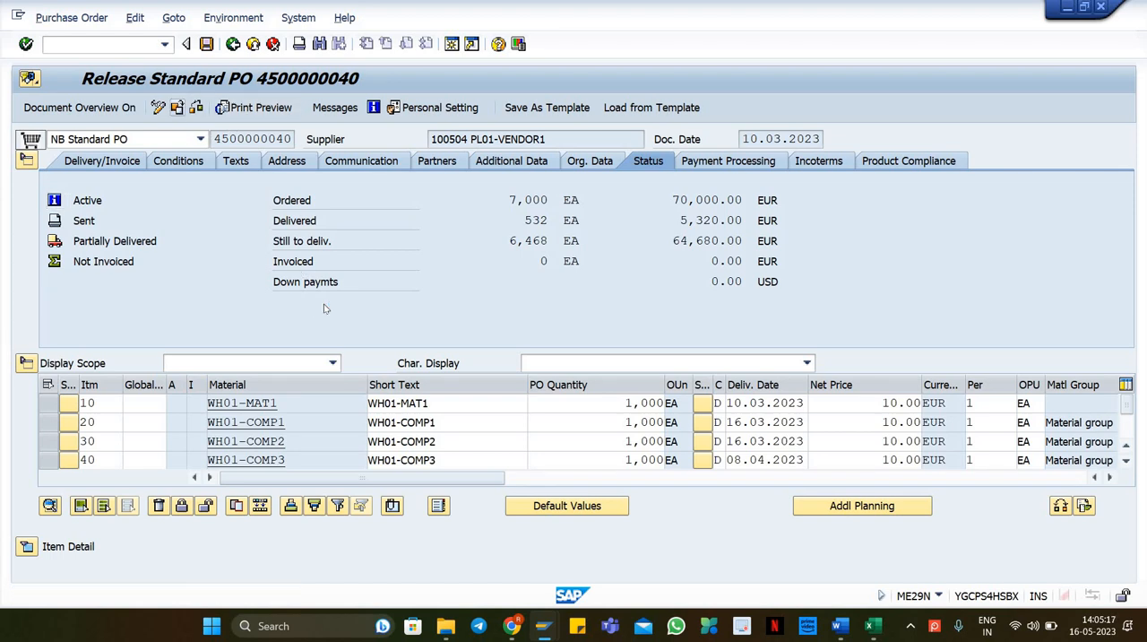
text(4500000890)
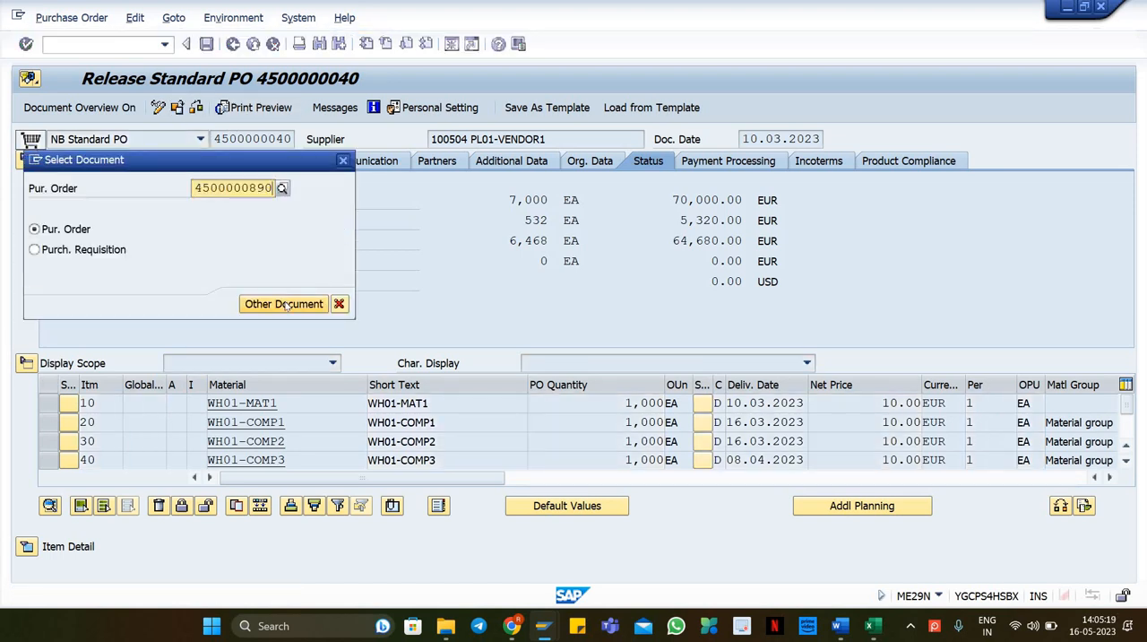
key(Return)
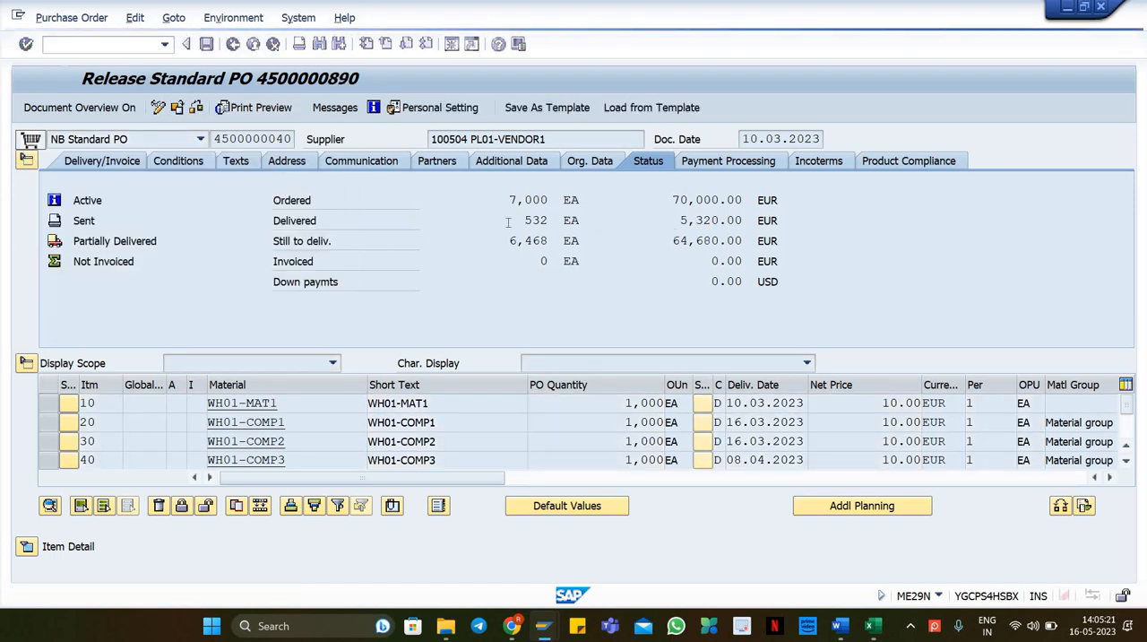
Step: Release the purchase order for both release codes in the release strategy and save it
click(735, 167)
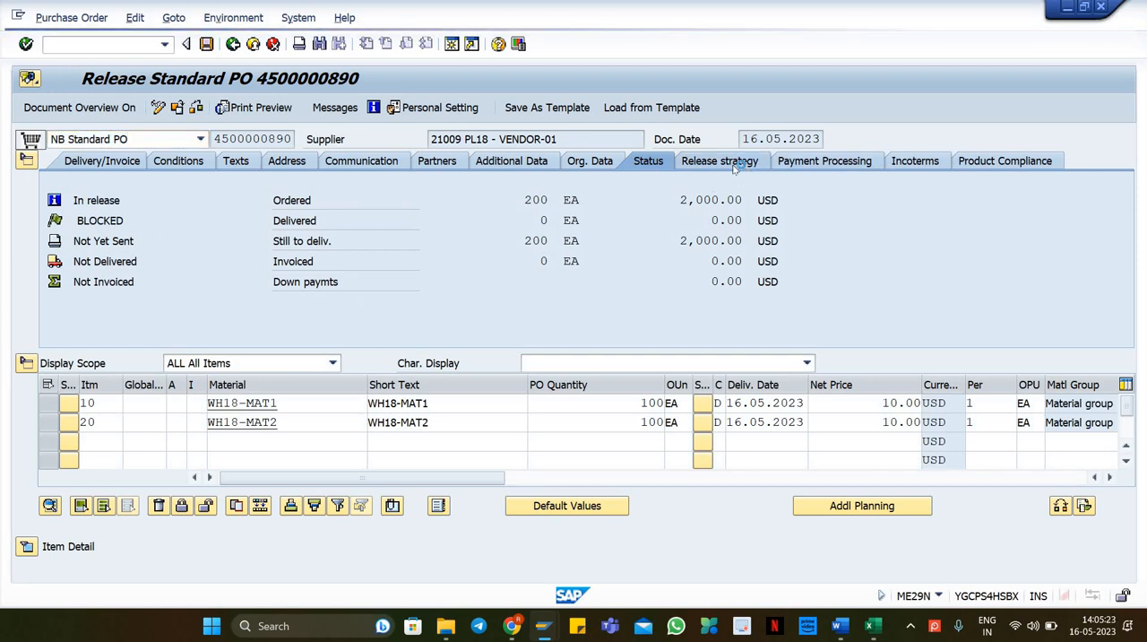
click(625, 221)
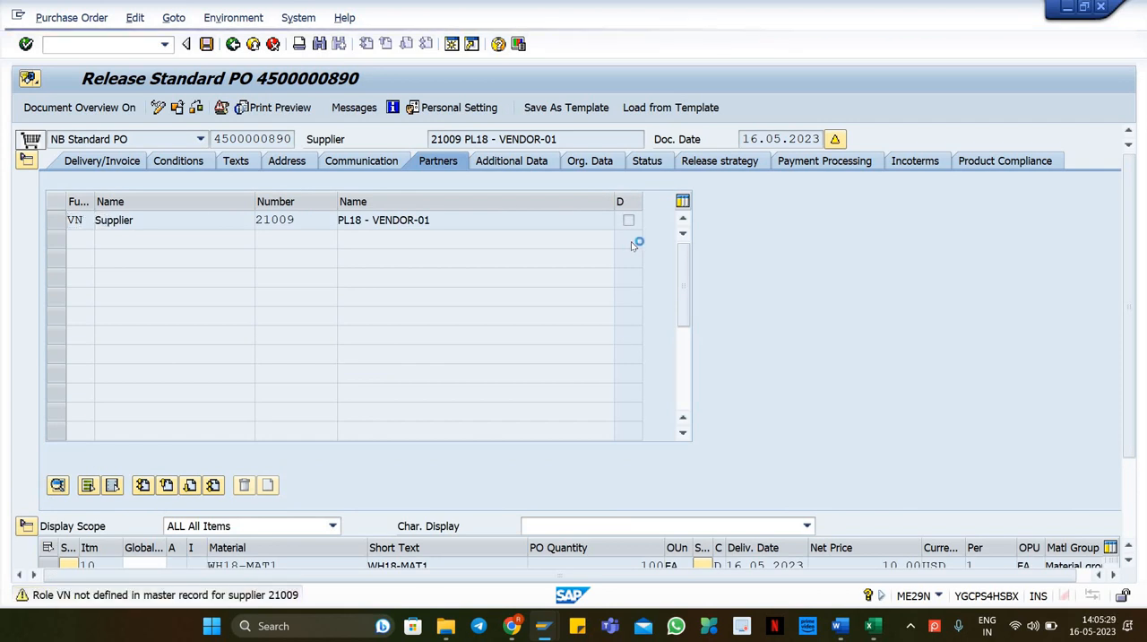
click(737, 167)
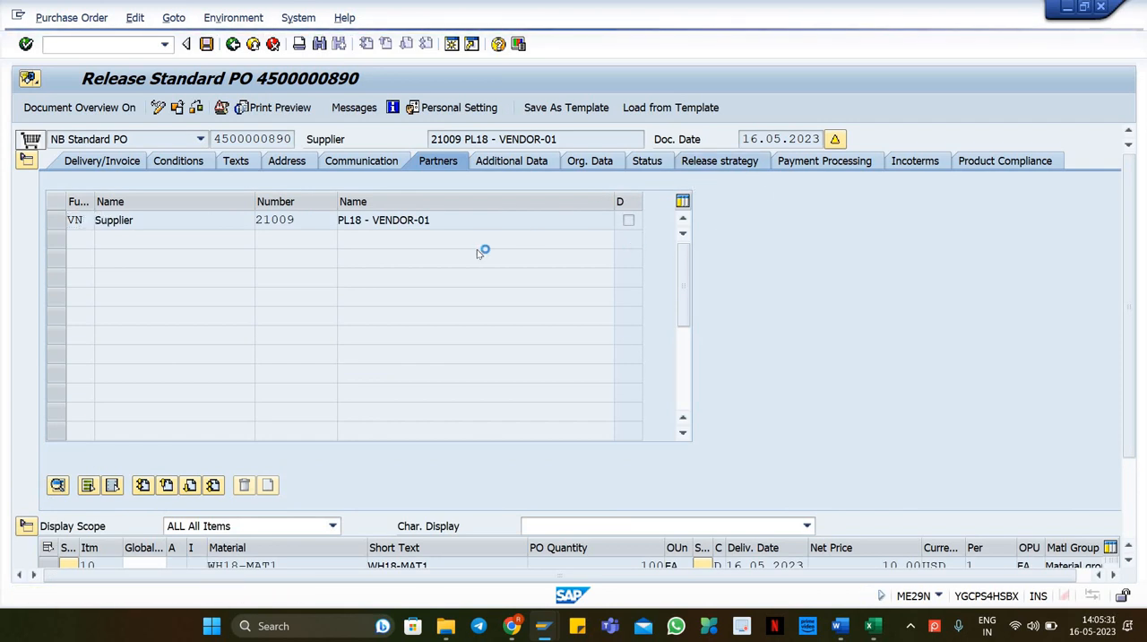
click(635, 234)
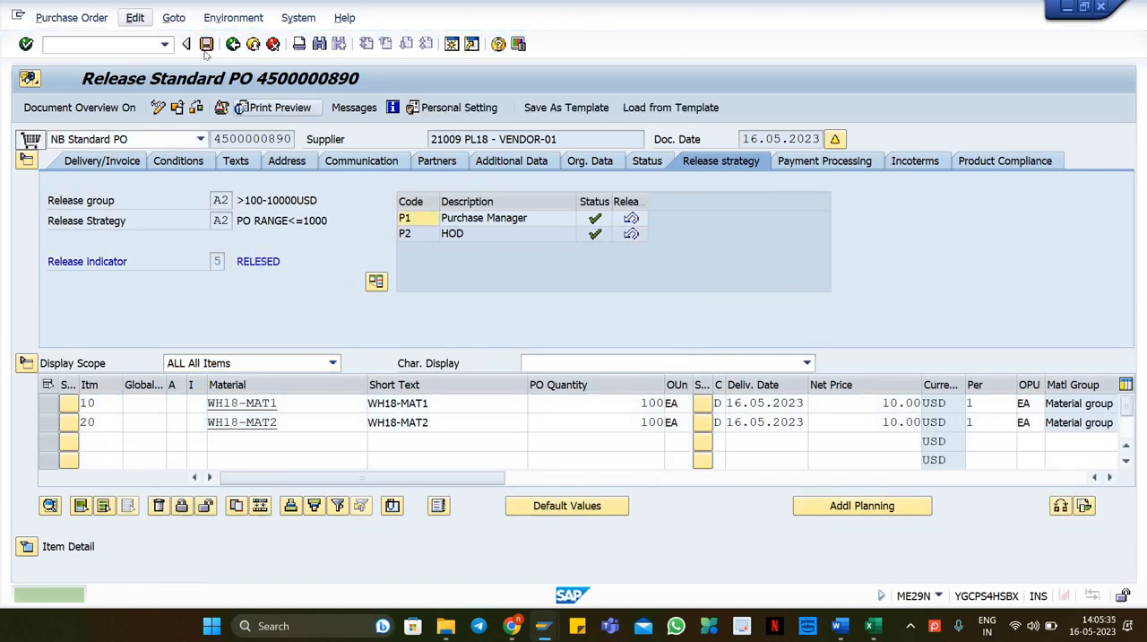
key(ctrl+s)
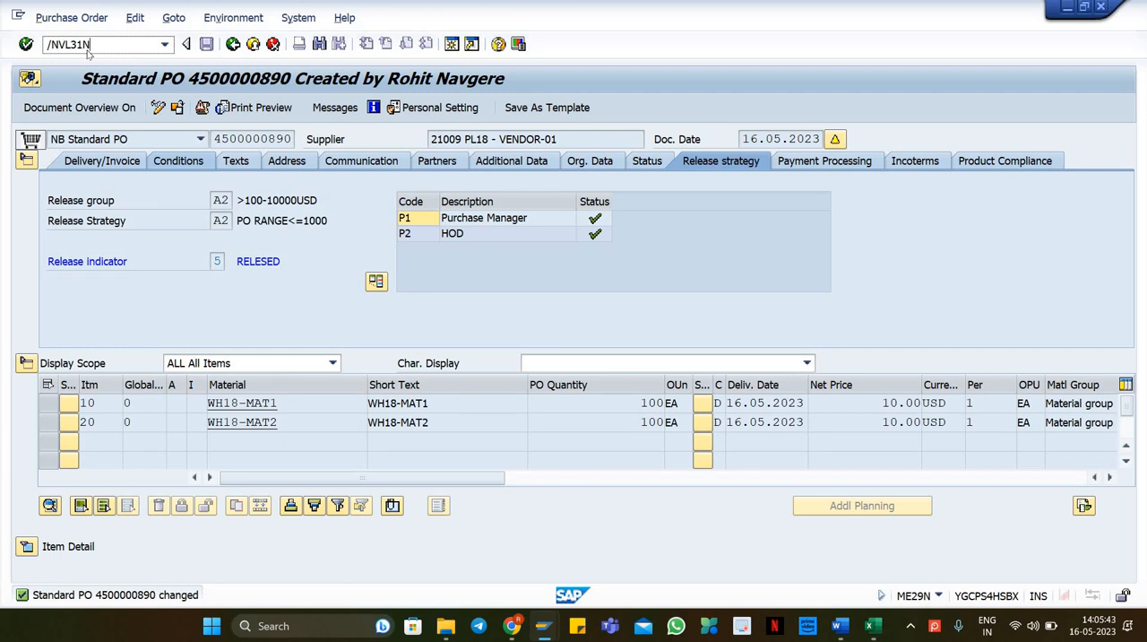
Step: Restart VL31N and enter external ID WH18-DEL1 to create the inbound delivery for the purchase order
key(Return)
click(224, 281)
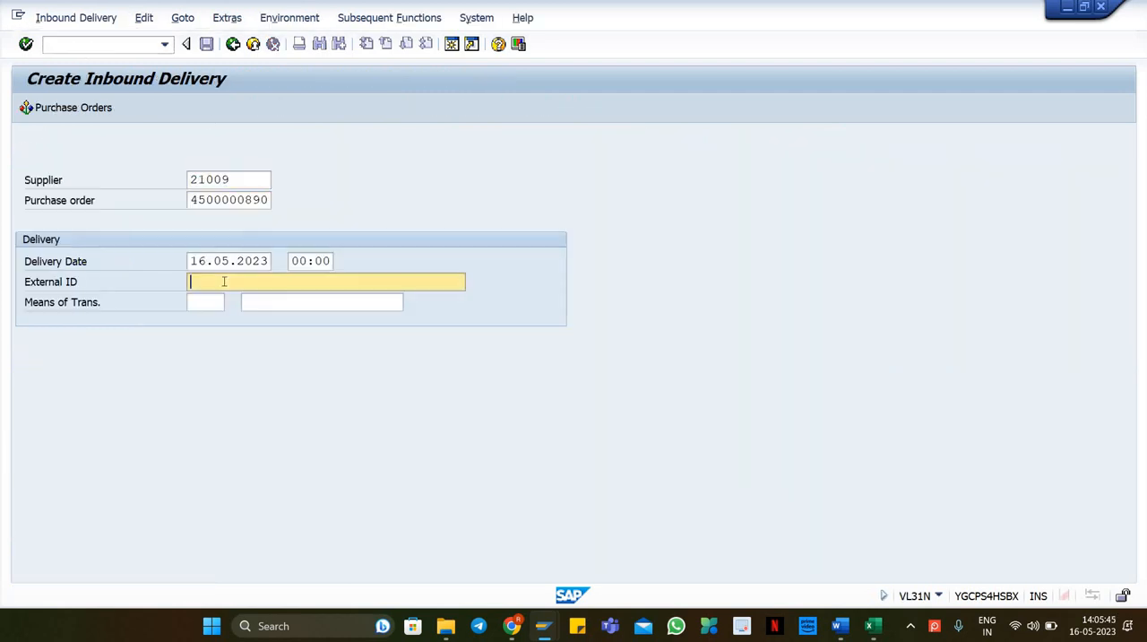
key(Down)
key(Return)
drag(265, 282, 188, 285)
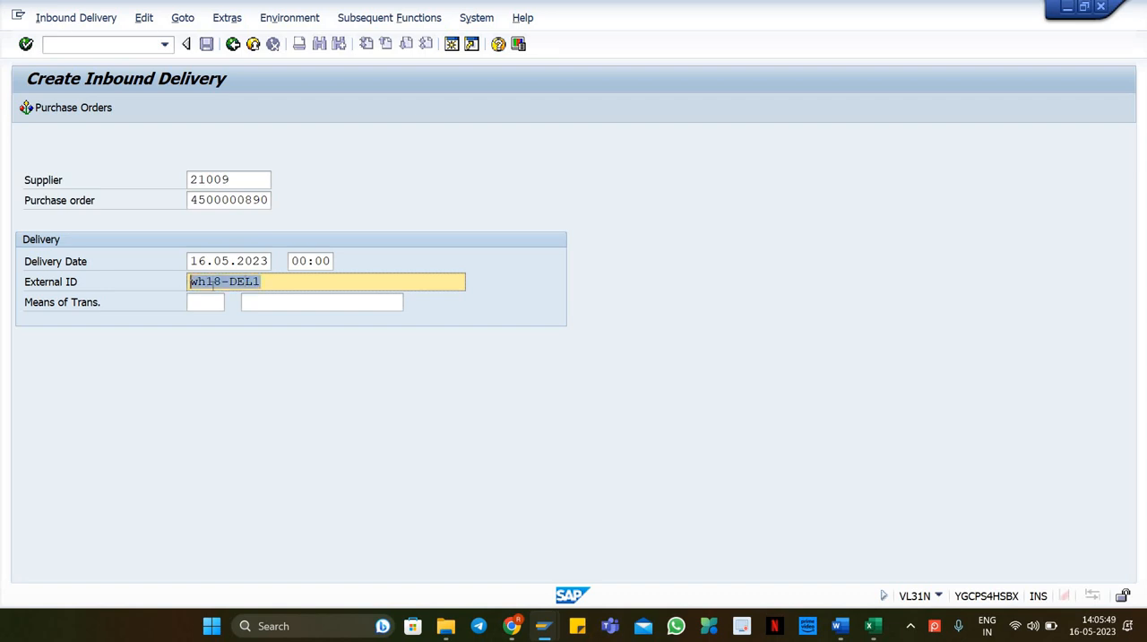
drag(300, 283, 185, 286)
click(190, 285)
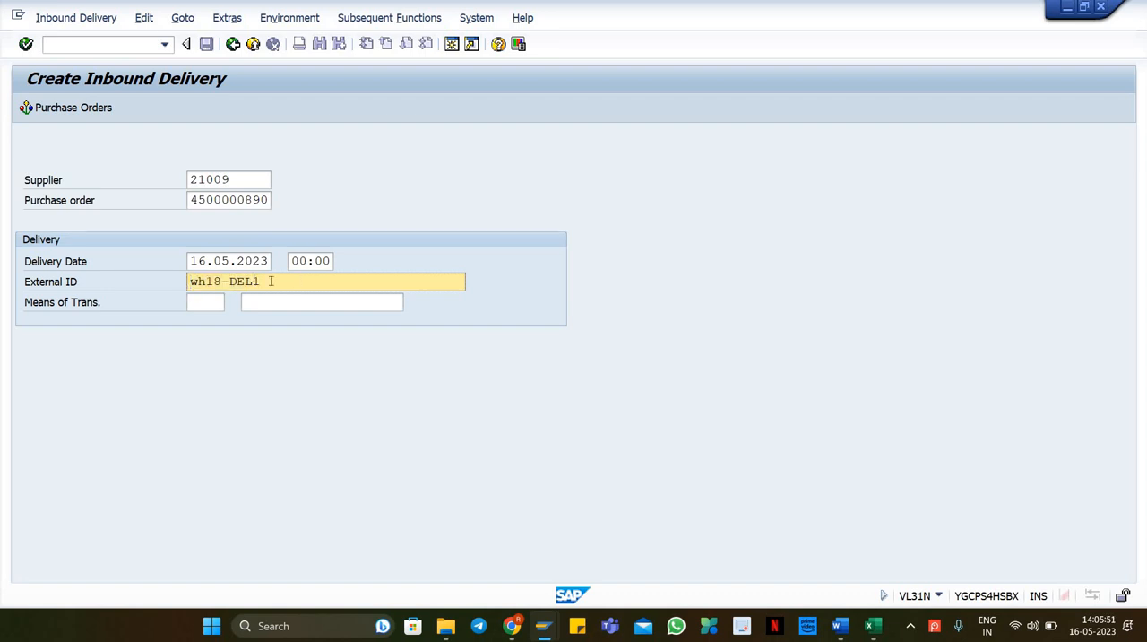
drag(269, 282, 187, 285)
click(190, 284)
key(Return)
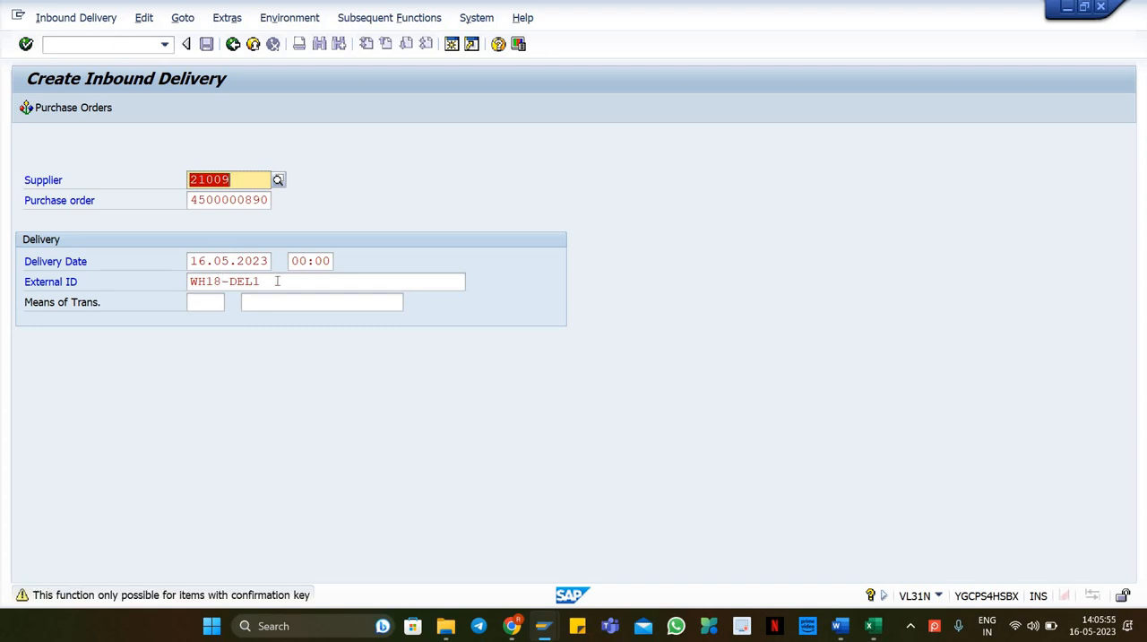
Step: Open the purchase order for changing in a new ME22N session alongside the inbound delivery screen
click(81, 43)
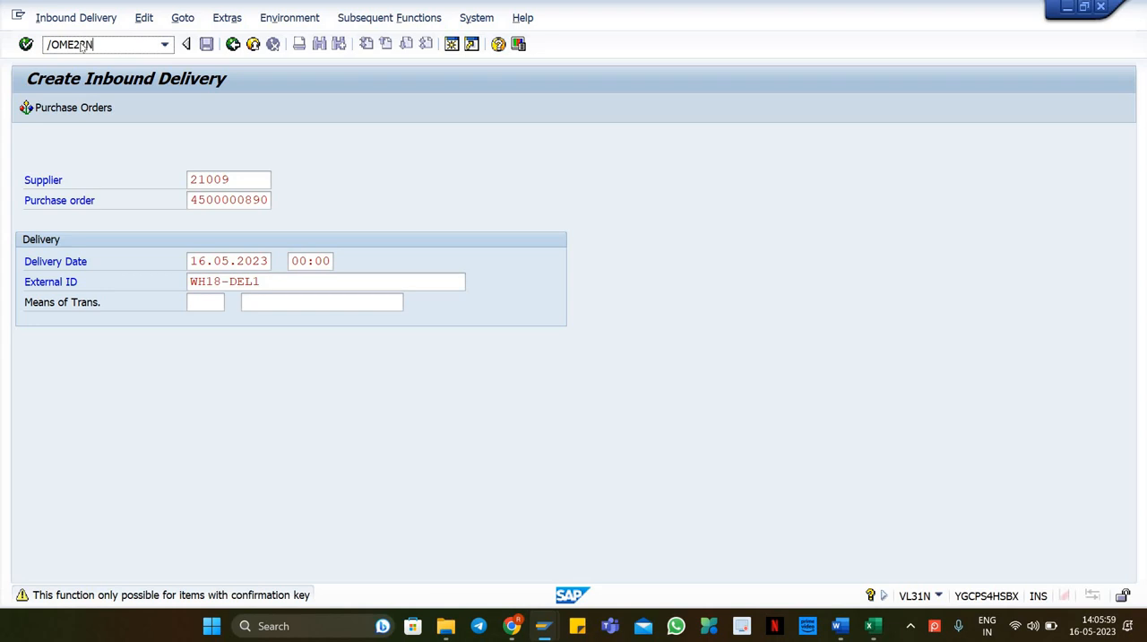
key(Return)
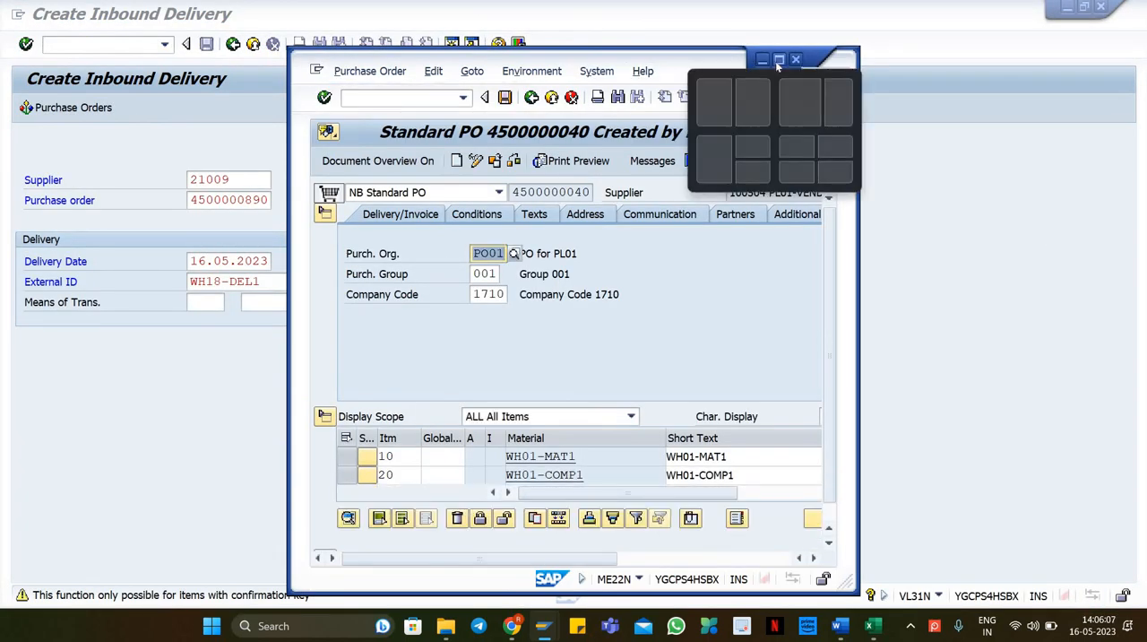
click(778, 65)
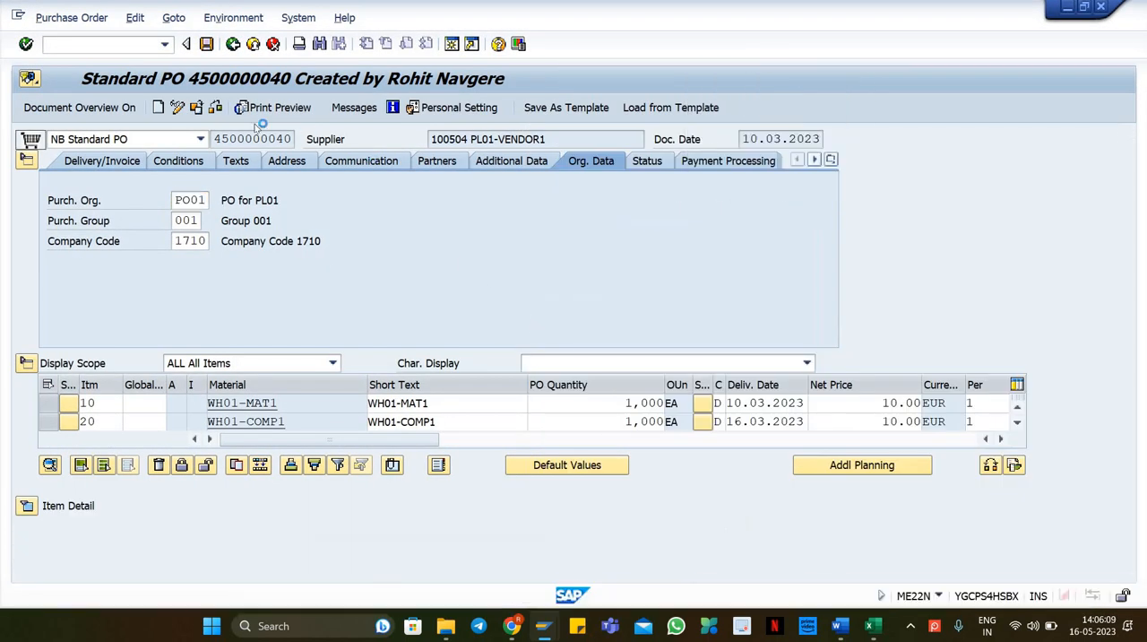
click(206, 108)
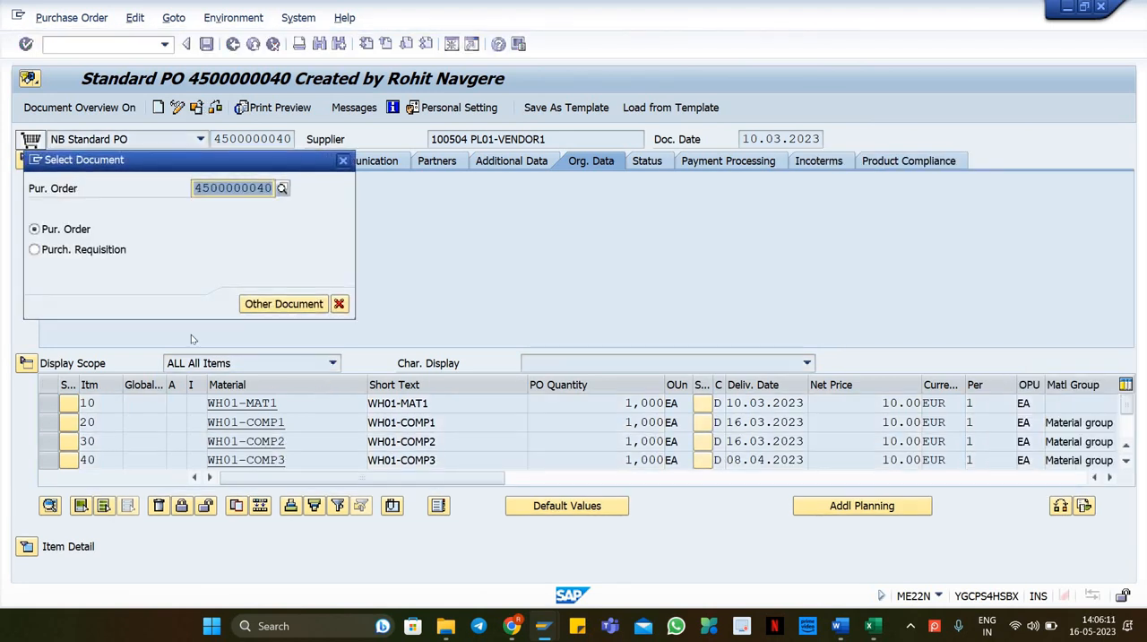
key(Down)
key(Return)
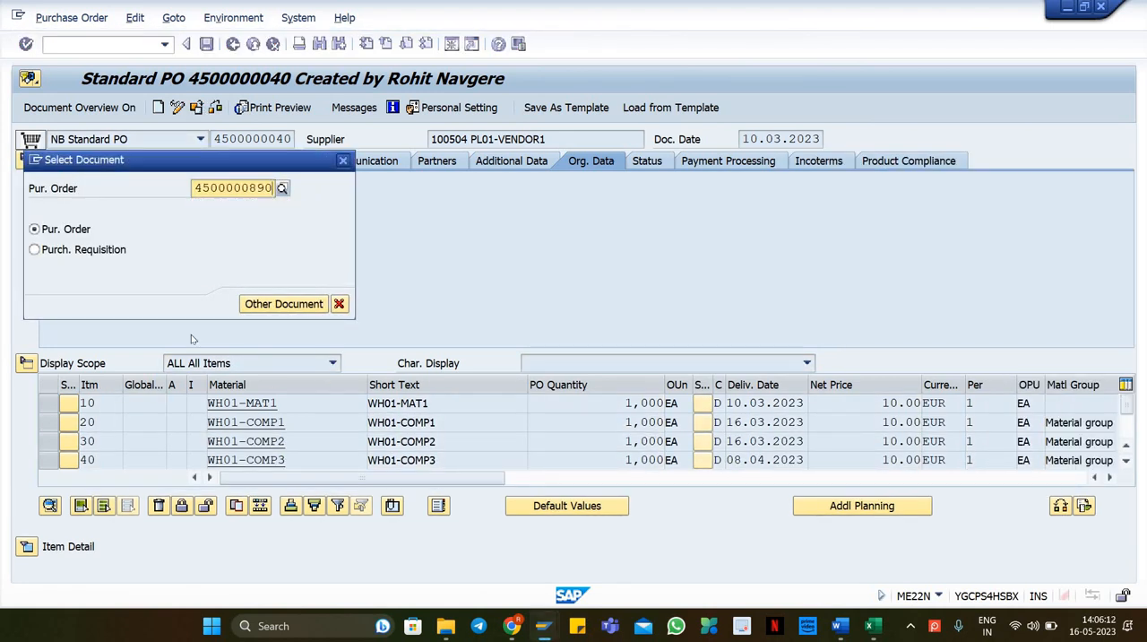
click(283, 304)
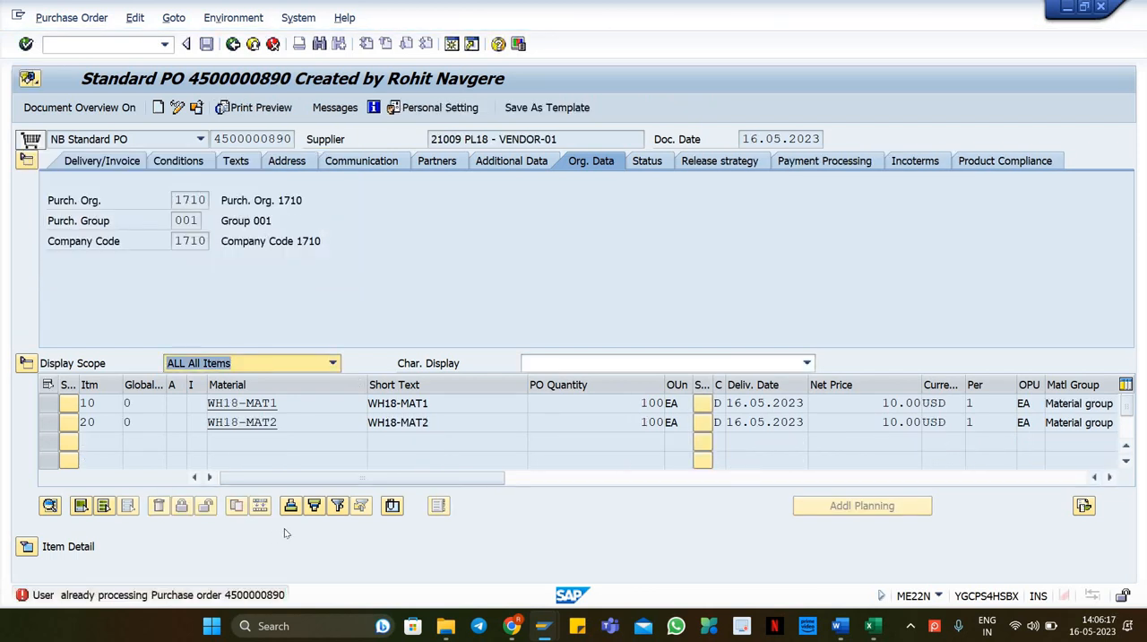
key(alt+Tab)
key(alt+Tab)
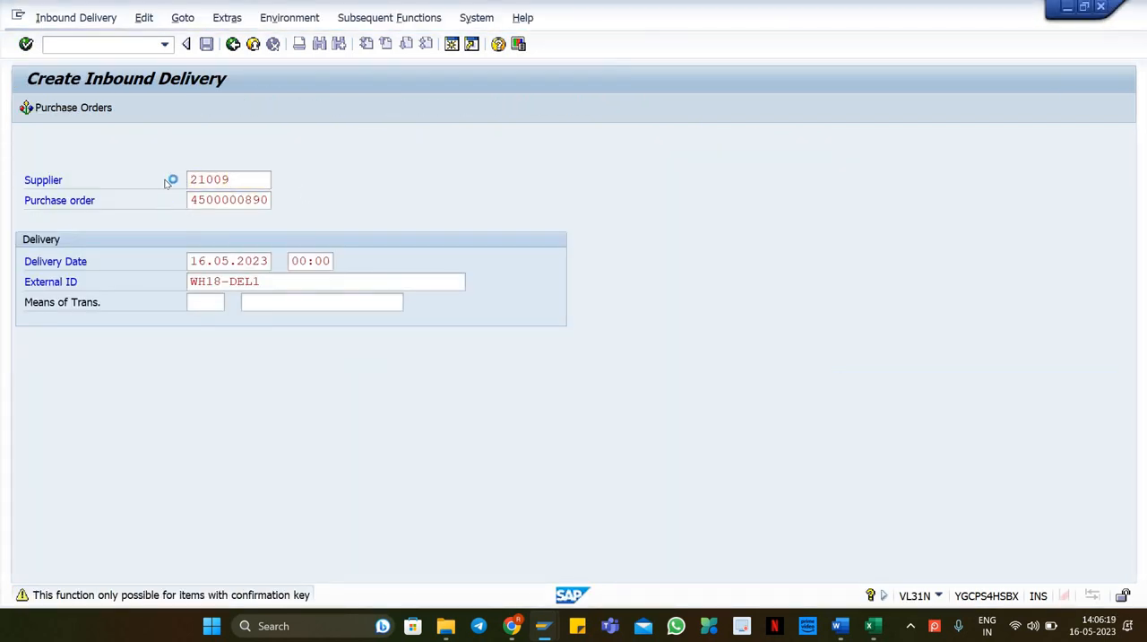
Step: In the purchase order, set confirmation control of item 10 to 0004 Inbound Delivery
click(179, 109)
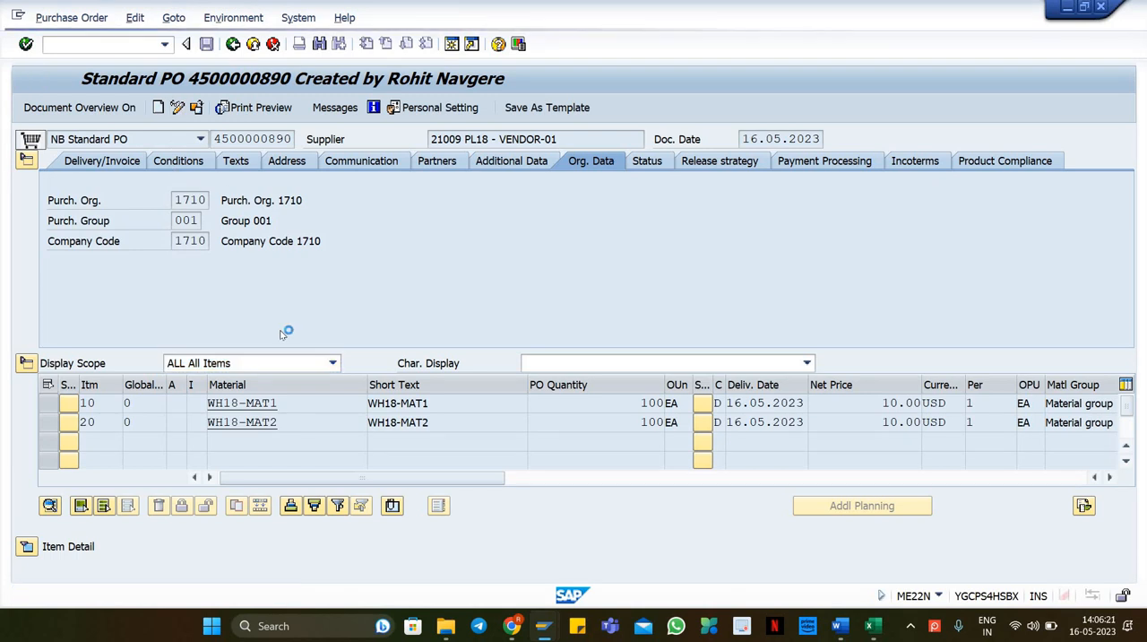
click(26, 545)
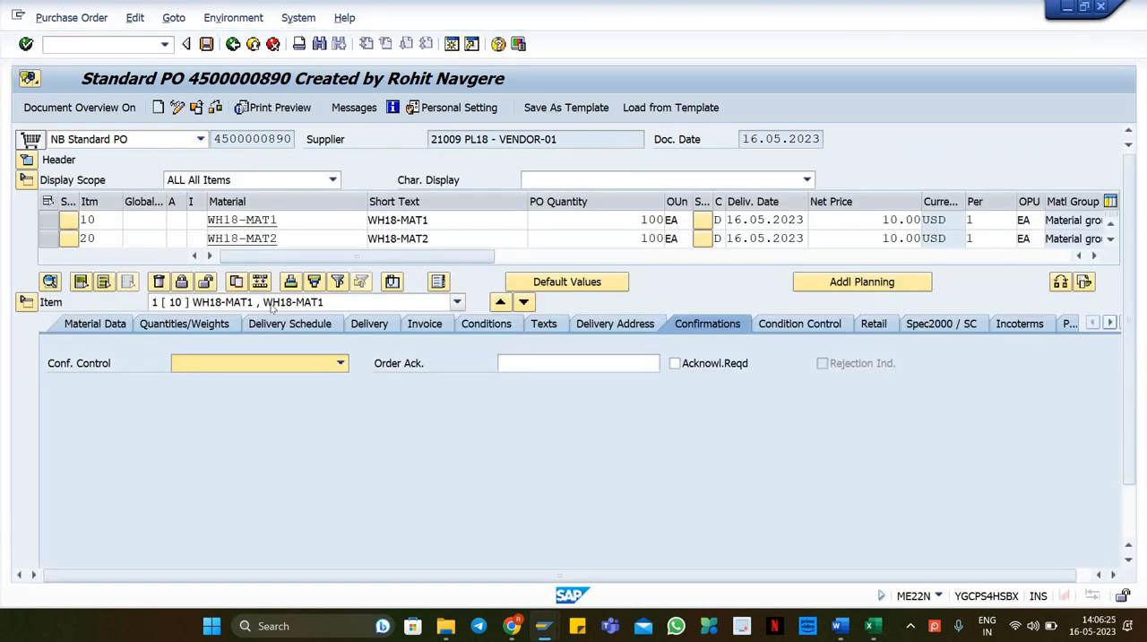
click(268, 362)
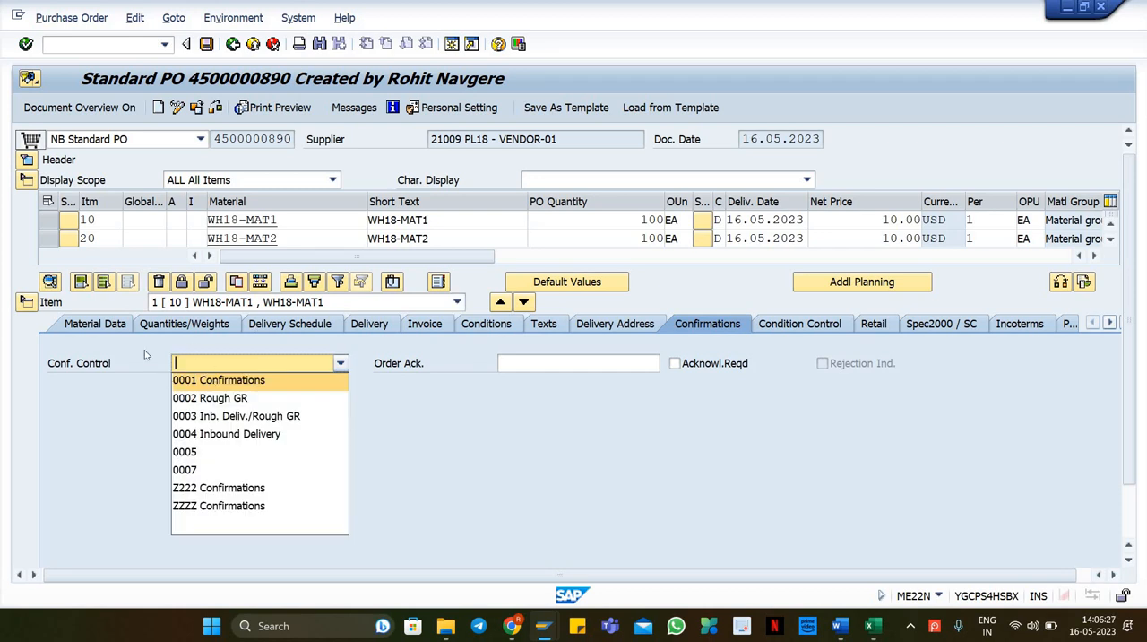
click(253, 437)
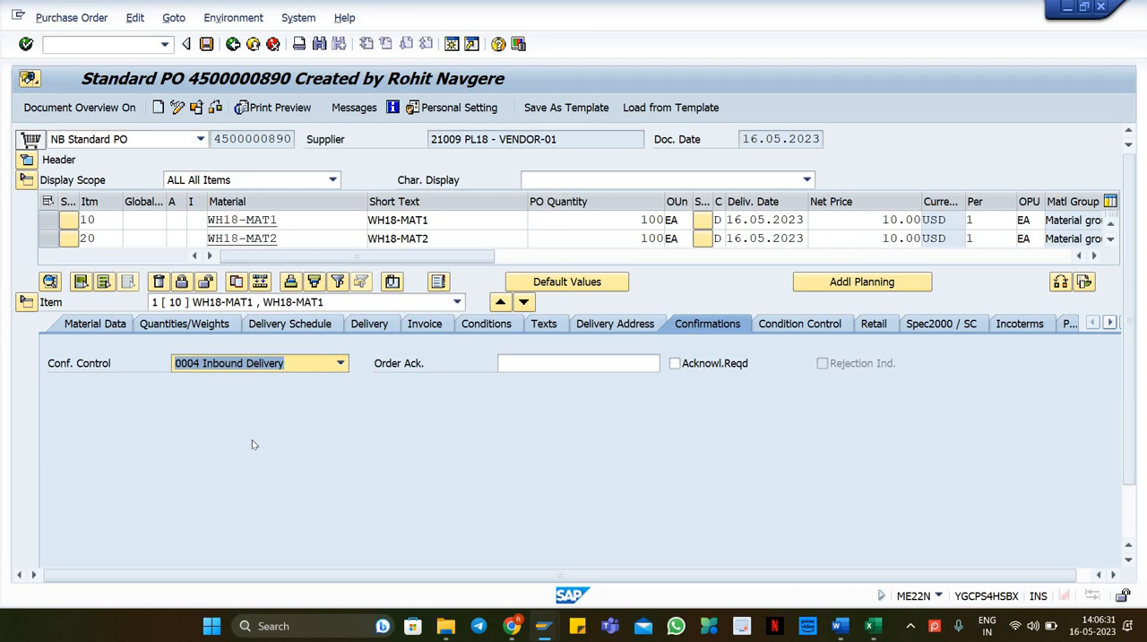
key(Return)
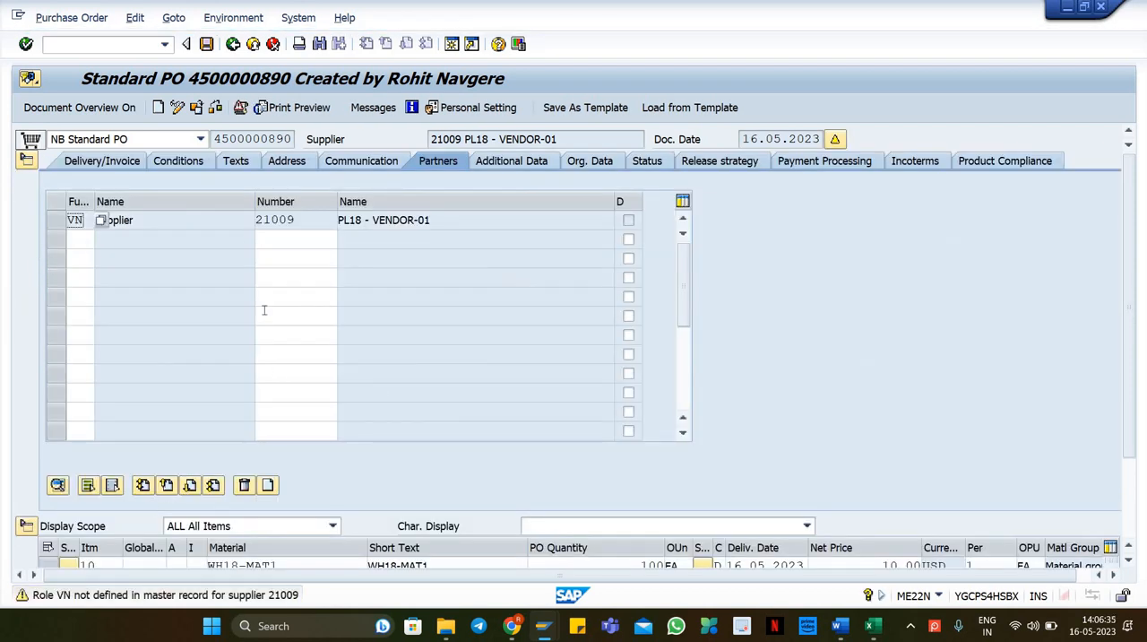
key(Return)
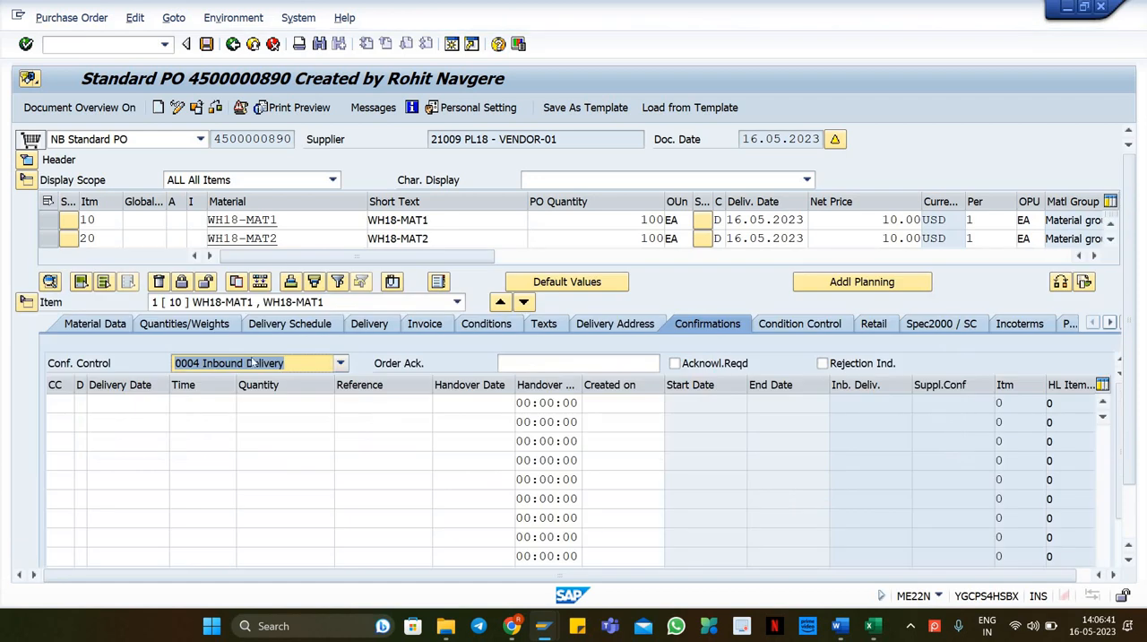
Step: Set confirmation control of item 20 to 0004 Inbound Delivery as well and save the purchase order
click(251, 362)
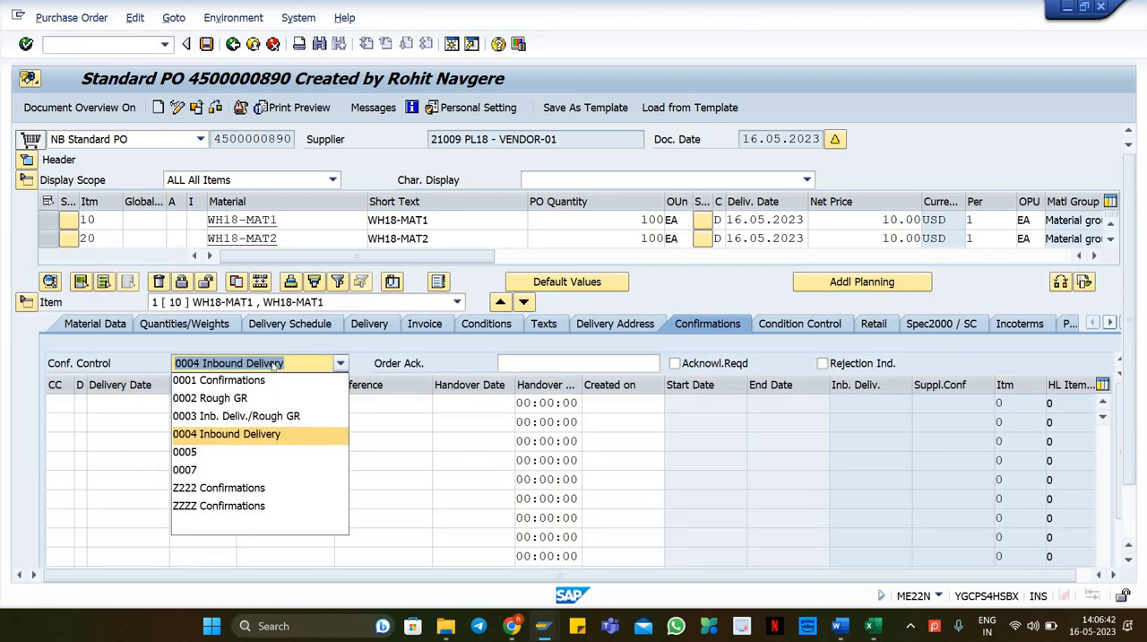
click(236, 303)
click(239, 335)
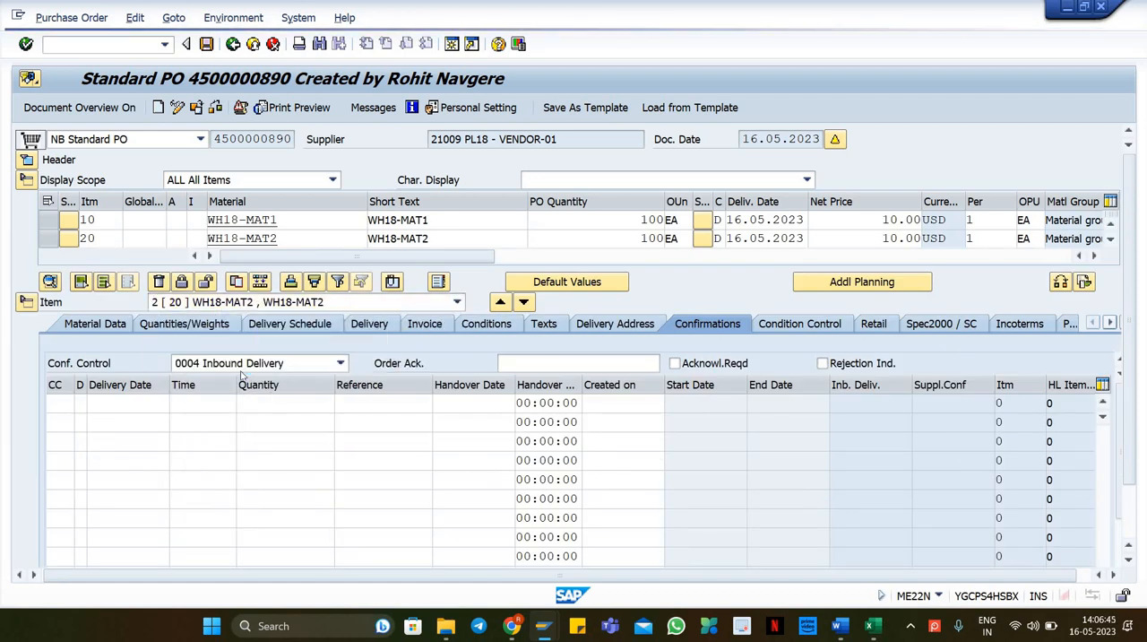
click(254, 363)
click(254, 432)
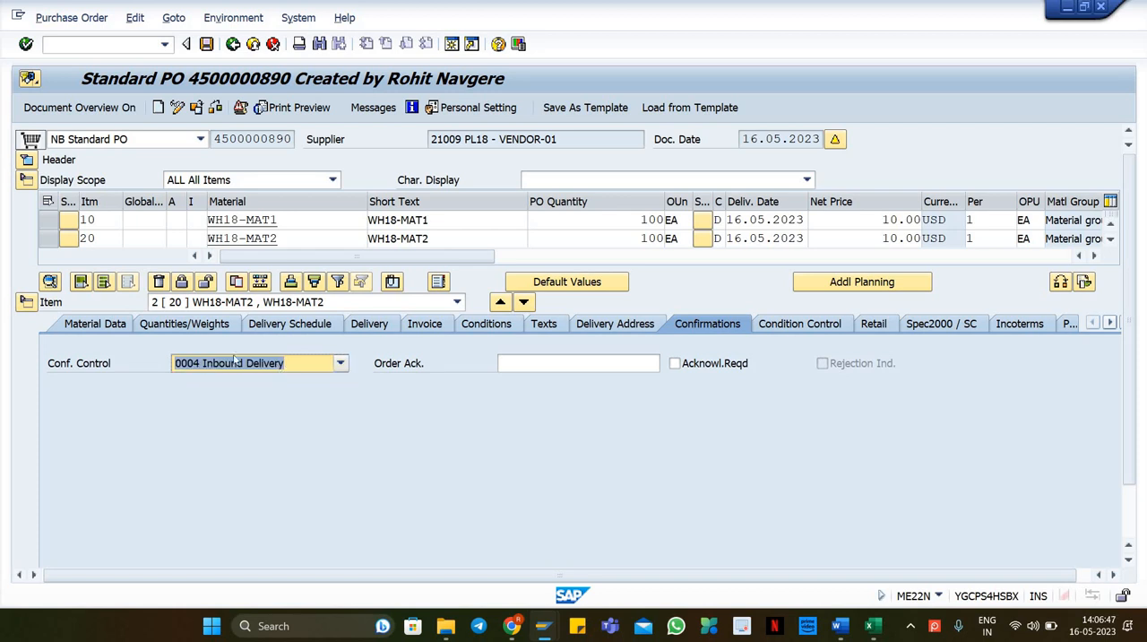
click(207, 45)
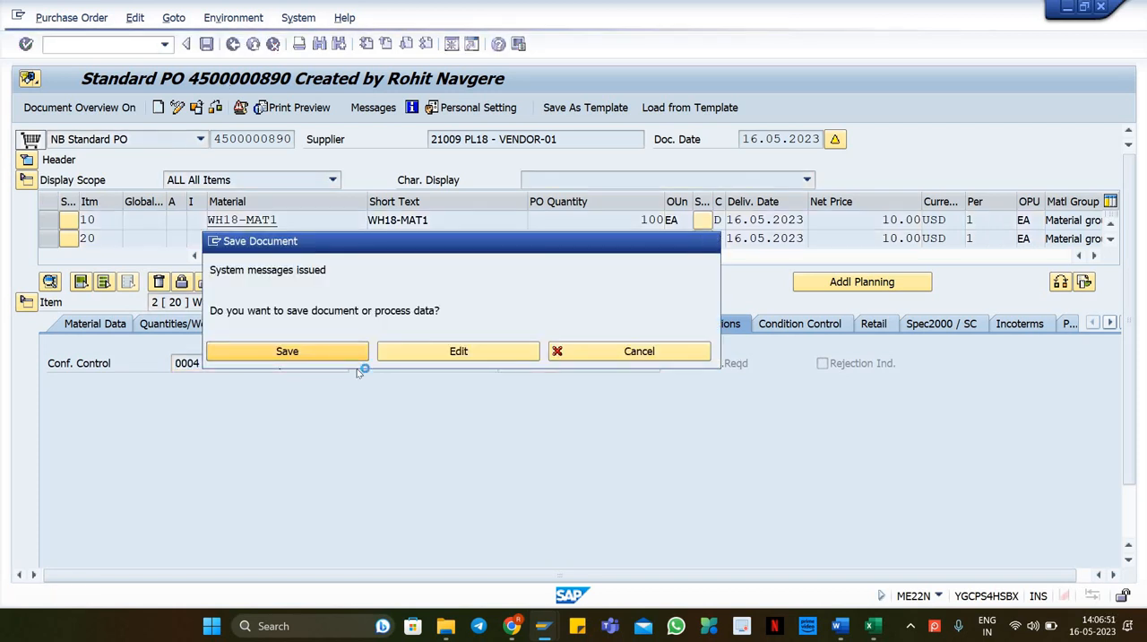
click(354, 353)
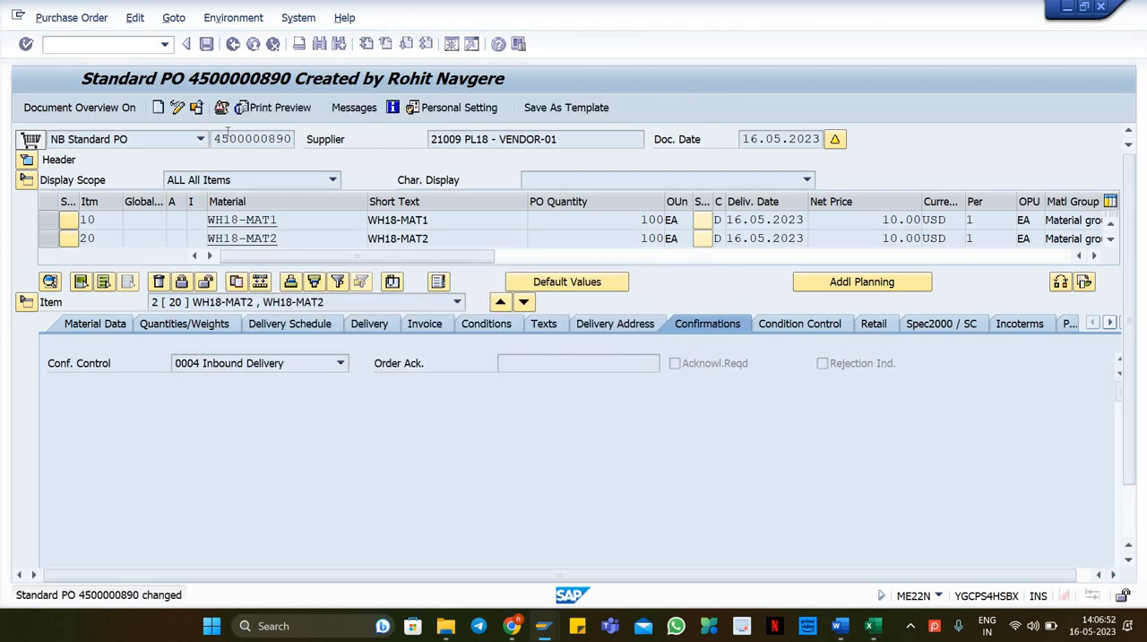
Step: Return to VL31N and create the inbound delivery for the purchase order with external ID WH18-DEL1
click(83, 45)
text(/NVL31N)
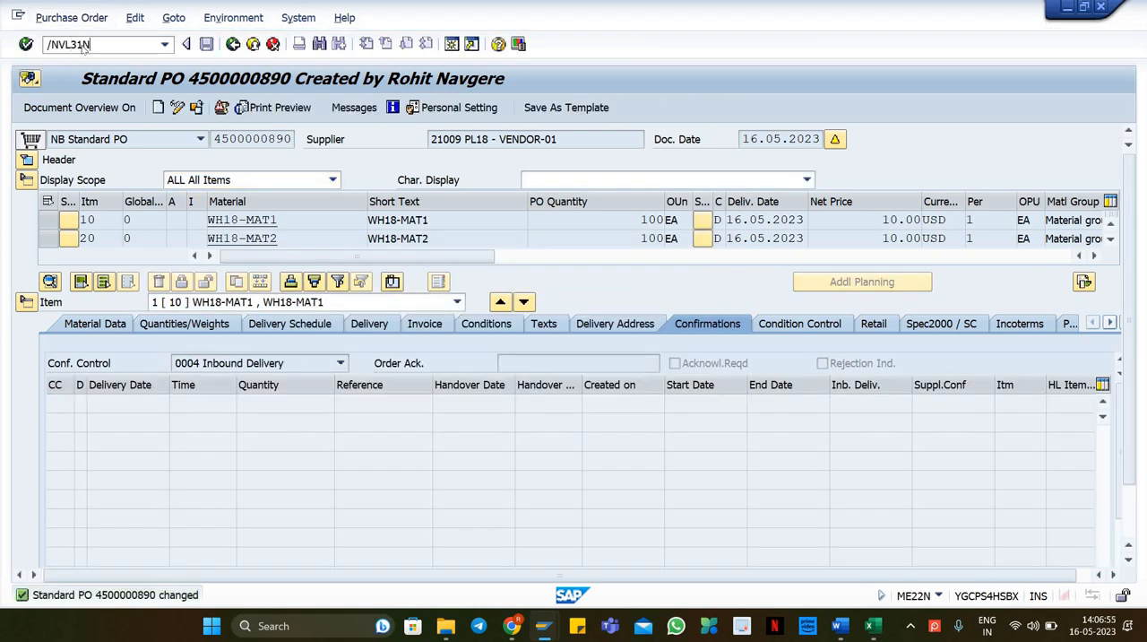
key(Return)
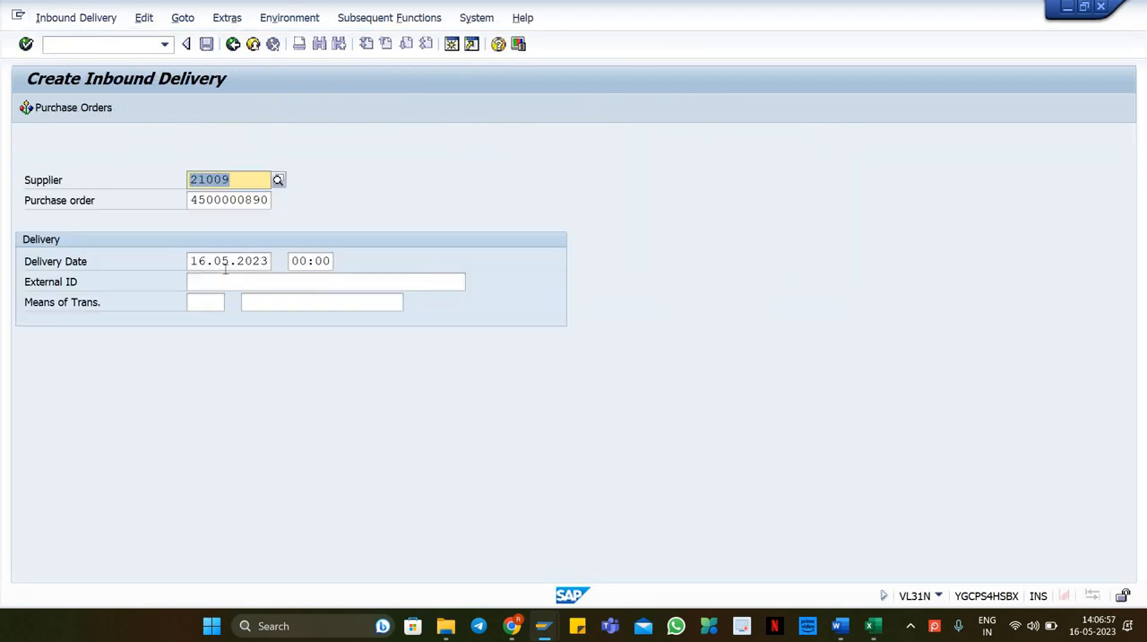
click(220, 286)
click(218, 301)
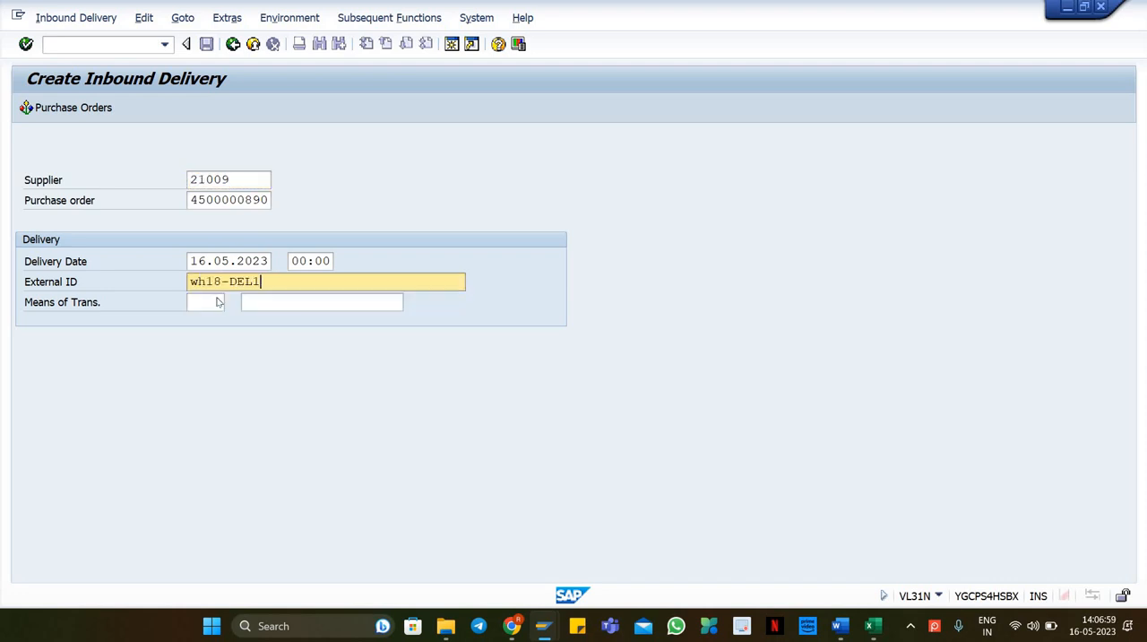
key(Return)
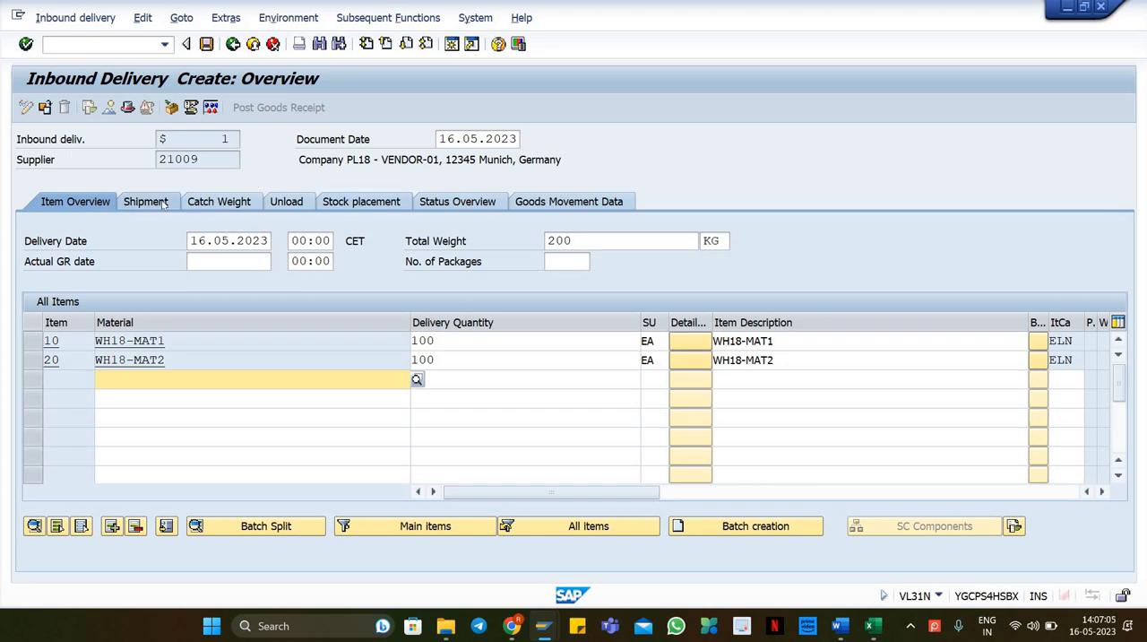
Step: Examine the stock placement data of the delivery items, including storage location and warehouse number
click(368, 202)
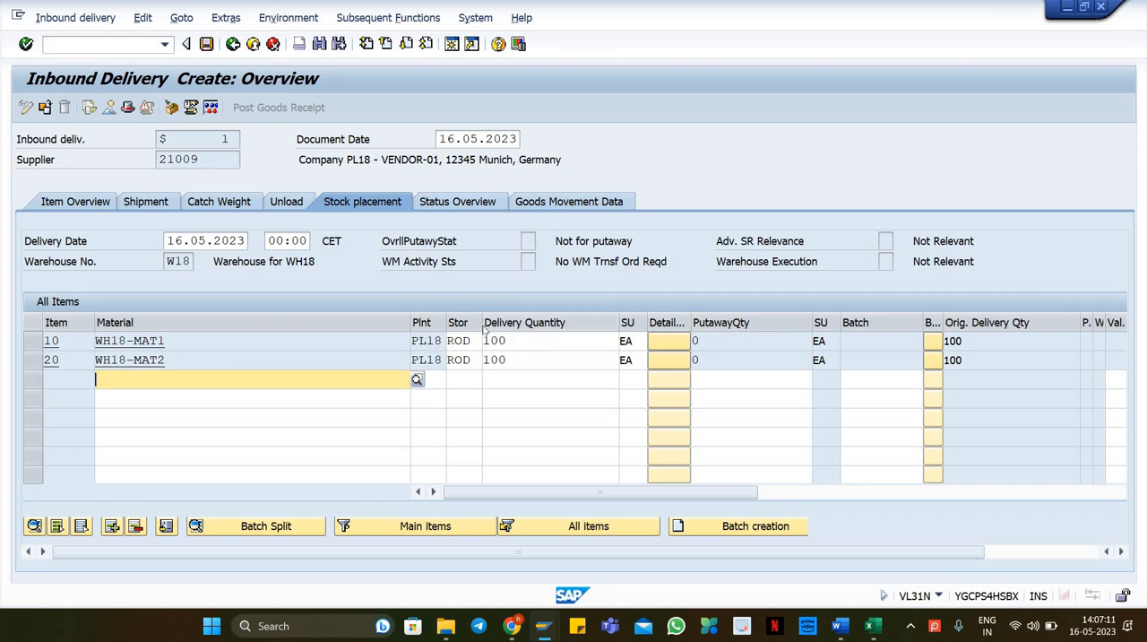
drag(489, 328, 509, 328)
click(463, 341)
click(449, 359)
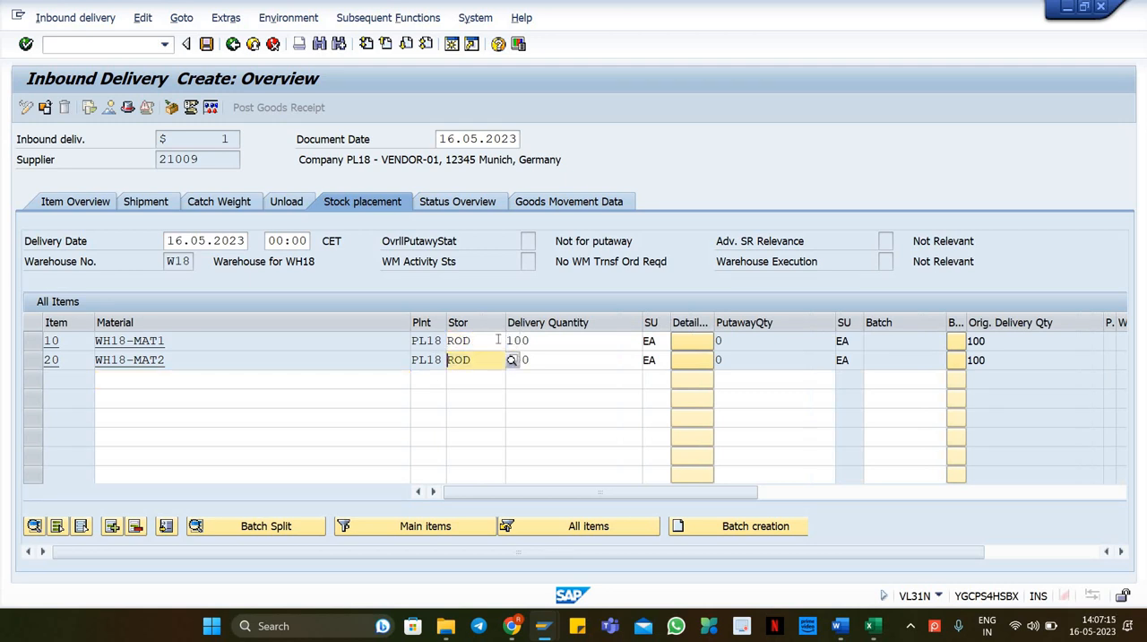
click(488, 342)
click(484, 359)
click(481, 340)
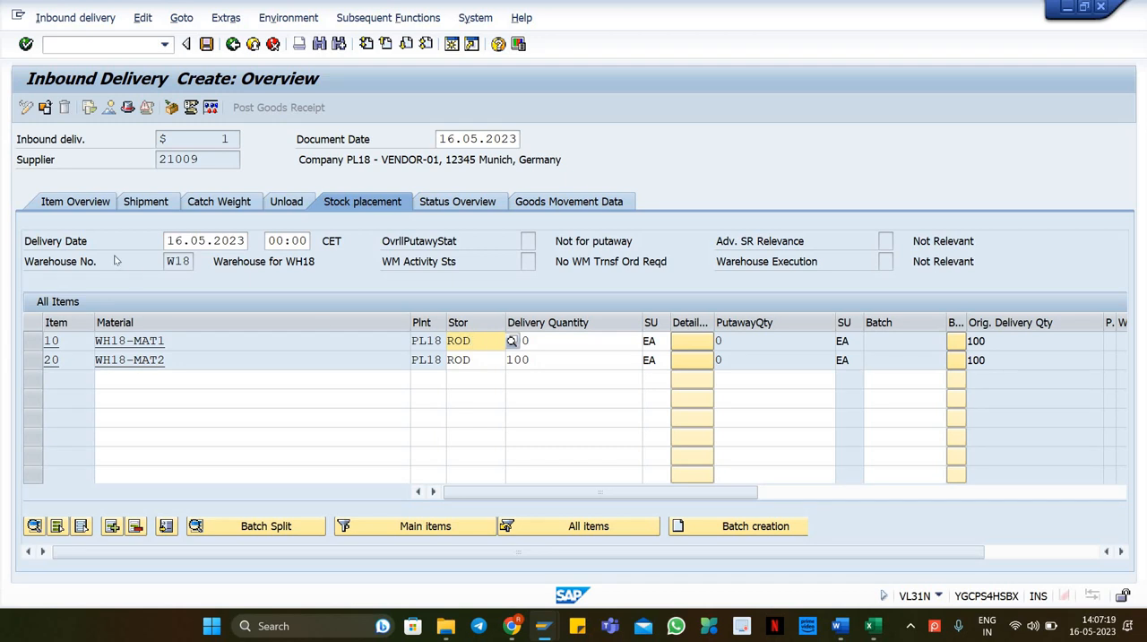
drag(167, 262, 189, 261)
click(190, 262)
click(191, 262)
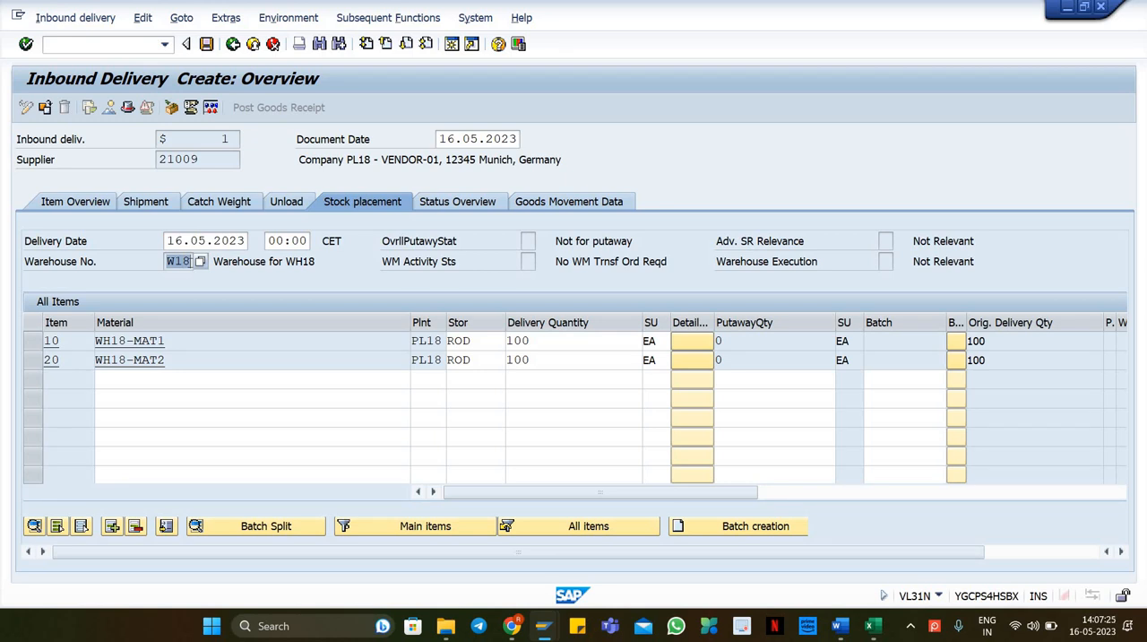
click(188, 261)
Step: Inspect the delivery header's stock placement and shipment details, such as warehouse relevance and receiving point
click(133, 108)
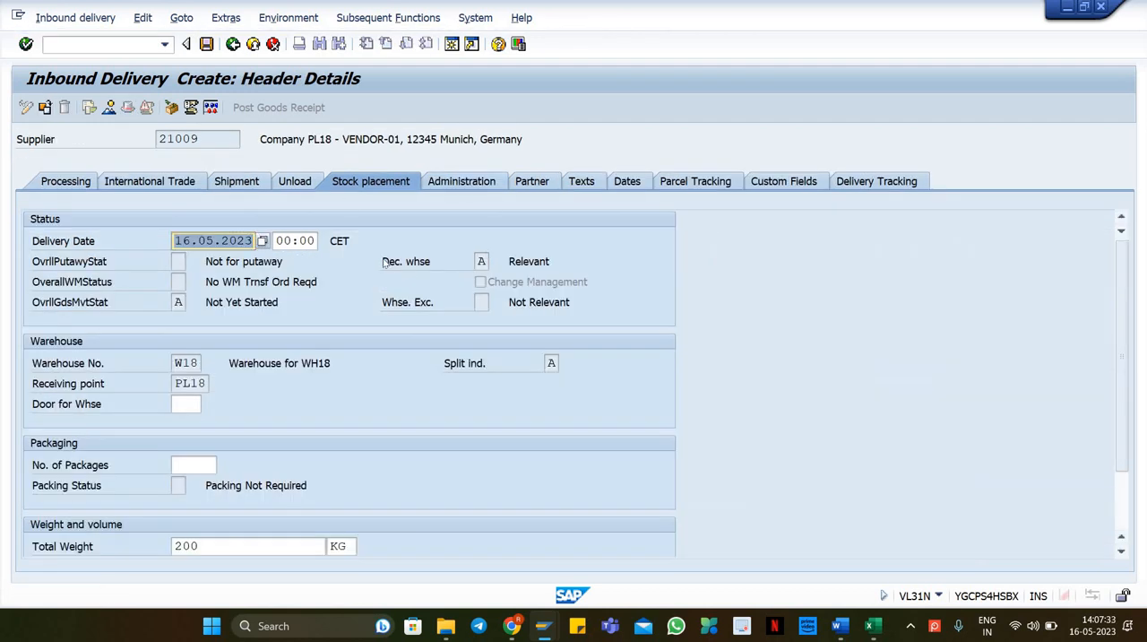
click(385, 262)
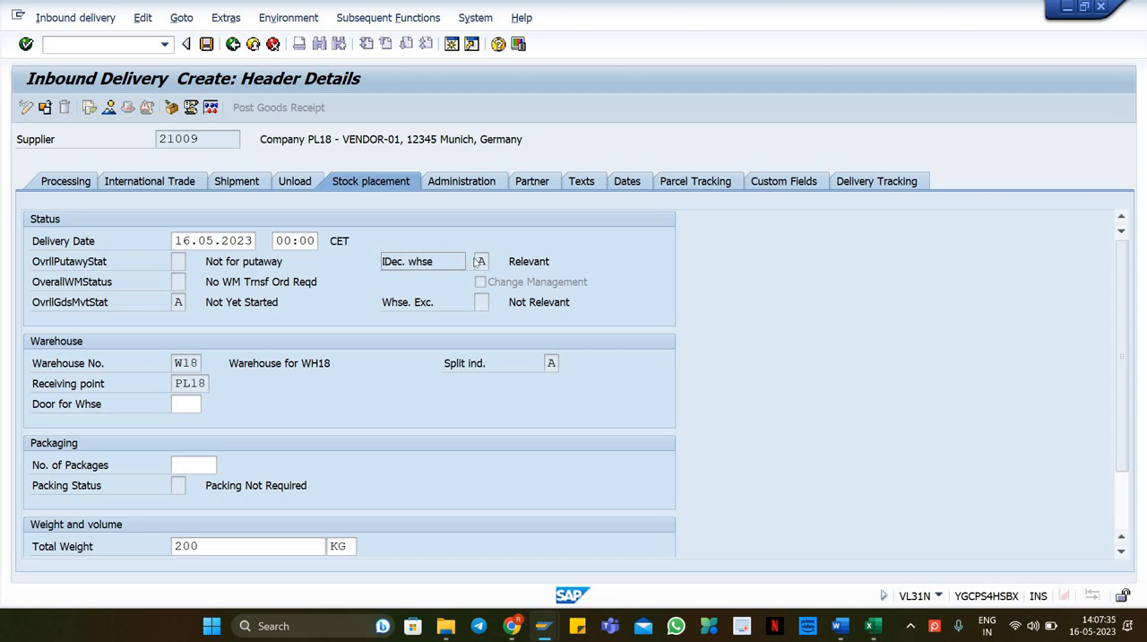
double_click(536, 262)
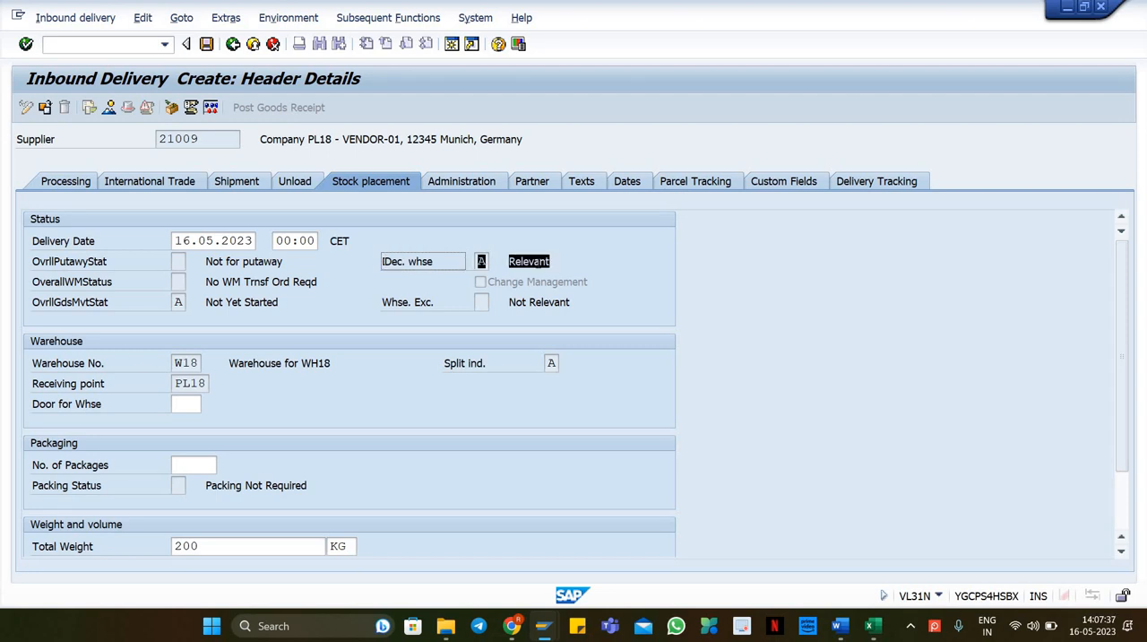
drag(537, 261, 534, 275)
click(247, 181)
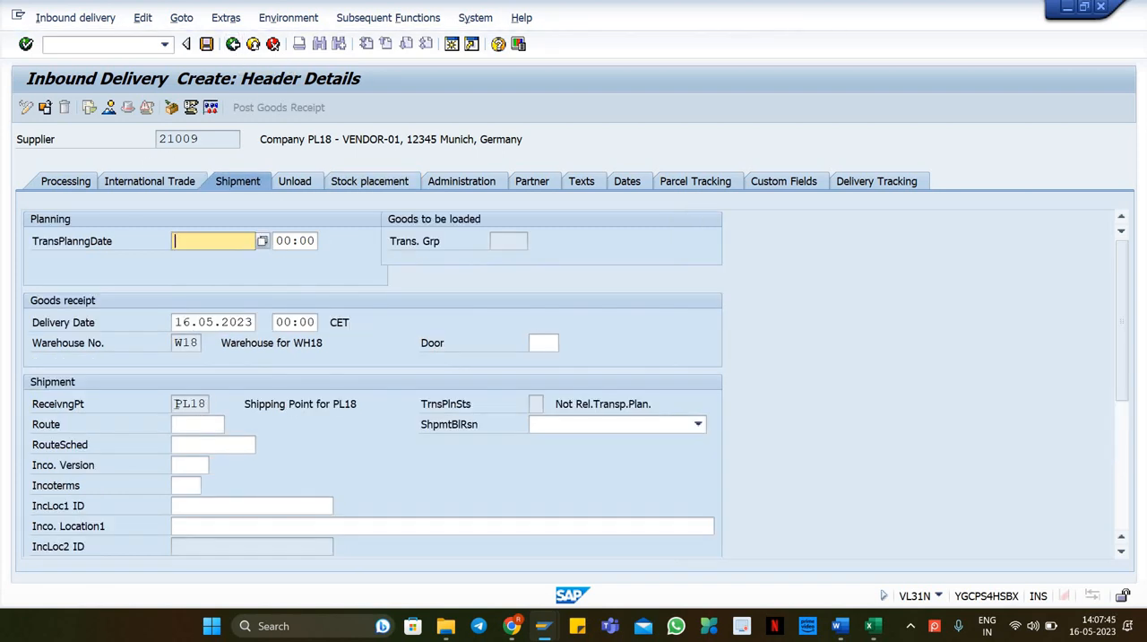
drag(176, 403, 206, 404)
click(188, 405)
click(189, 407)
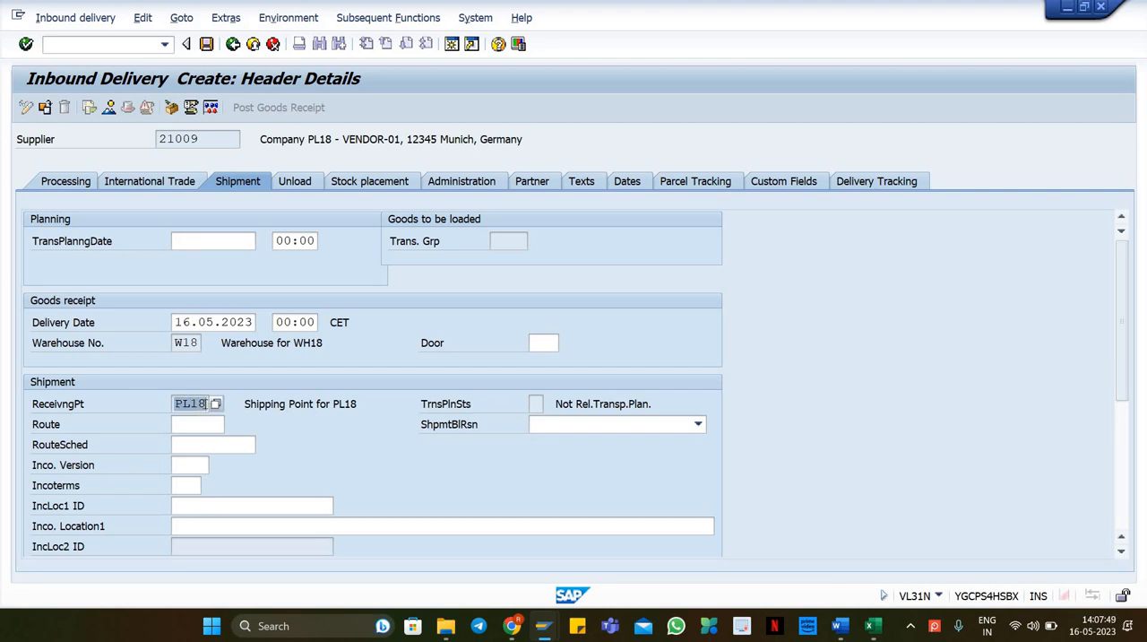
click(207, 404)
Step: Review the header administration data, delivery type and external ID, then go back to the overview
click(468, 182)
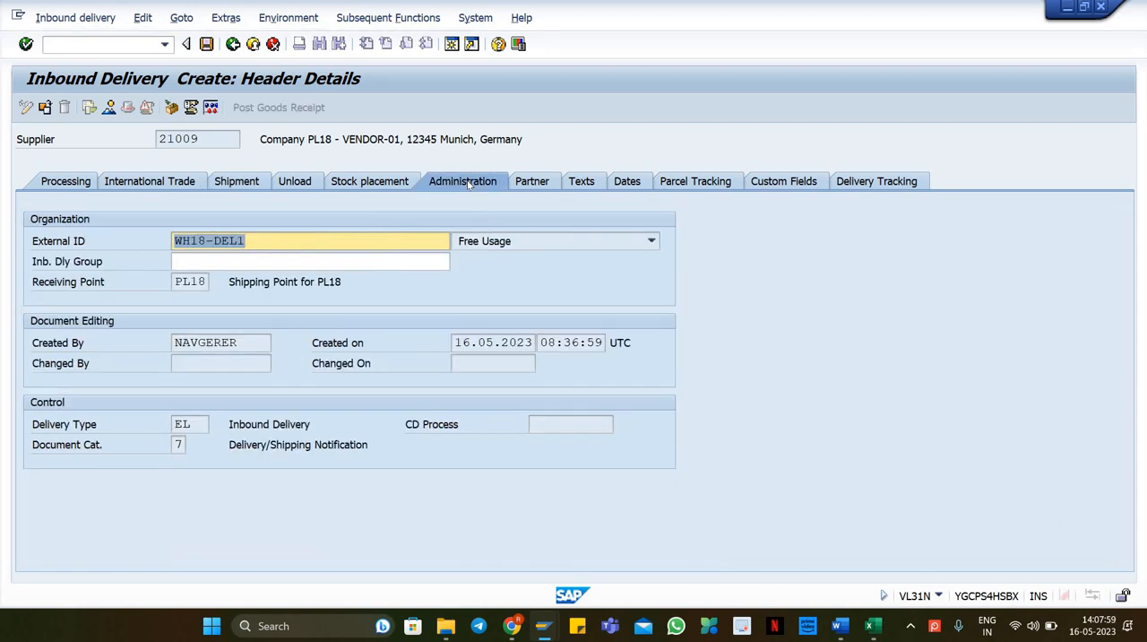
click(205, 424)
double_click(201, 425)
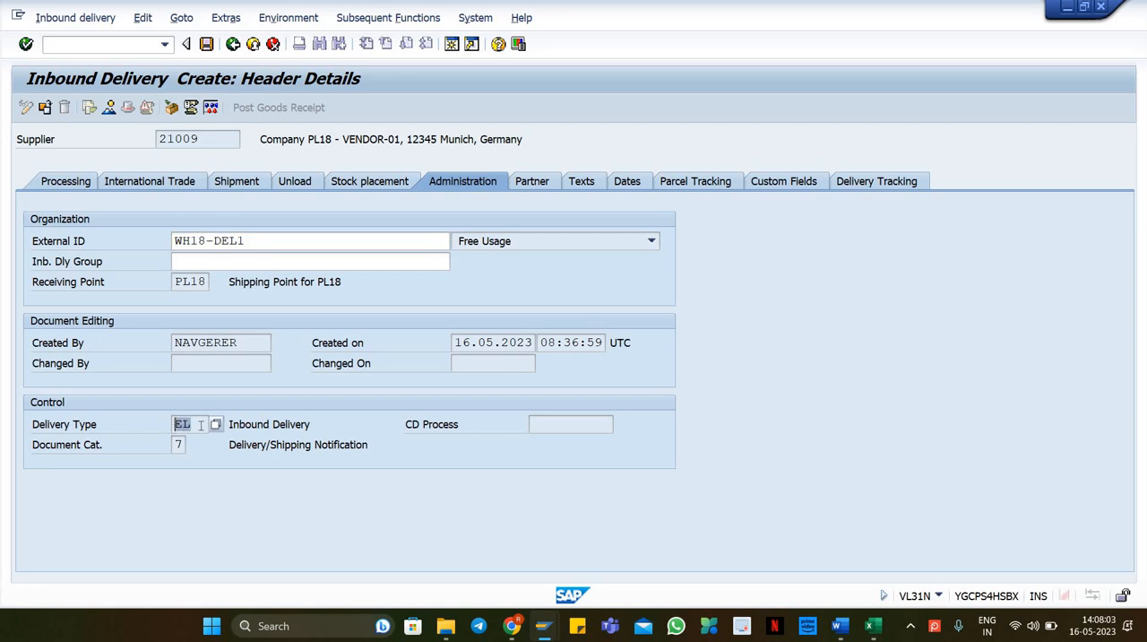
click(180, 425)
drag(192, 425, 171, 425)
click(172, 425)
click(175, 282)
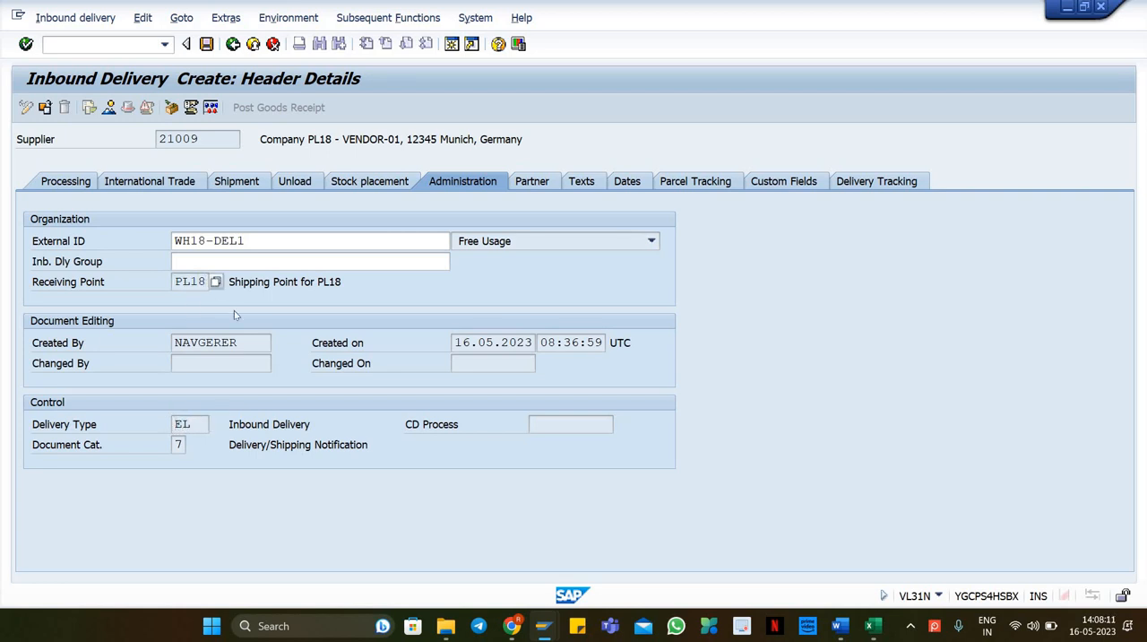
drag(252, 241, 161, 248)
click(178, 241)
click(175, 244)
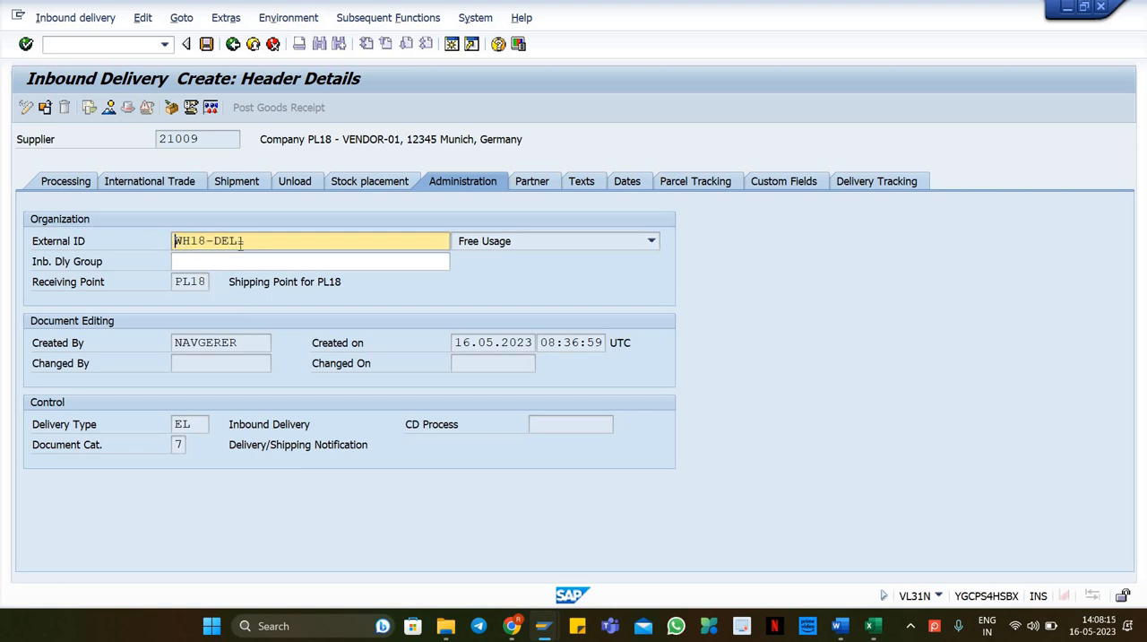
drag(246, 243, 173, 244)
click(174, 247)
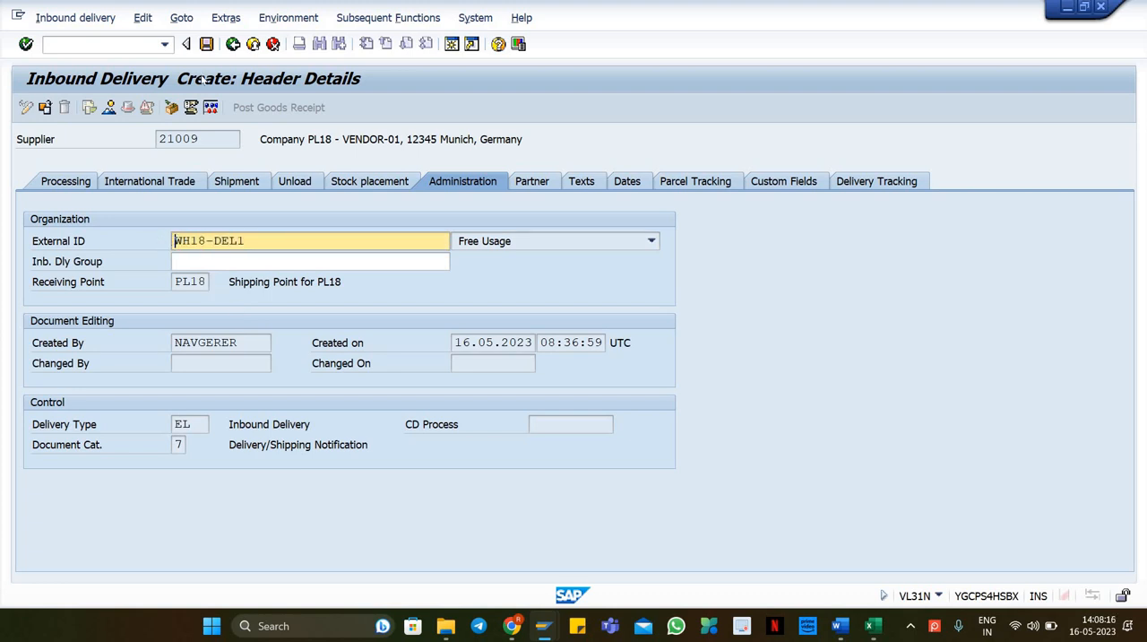
click(232, 44)
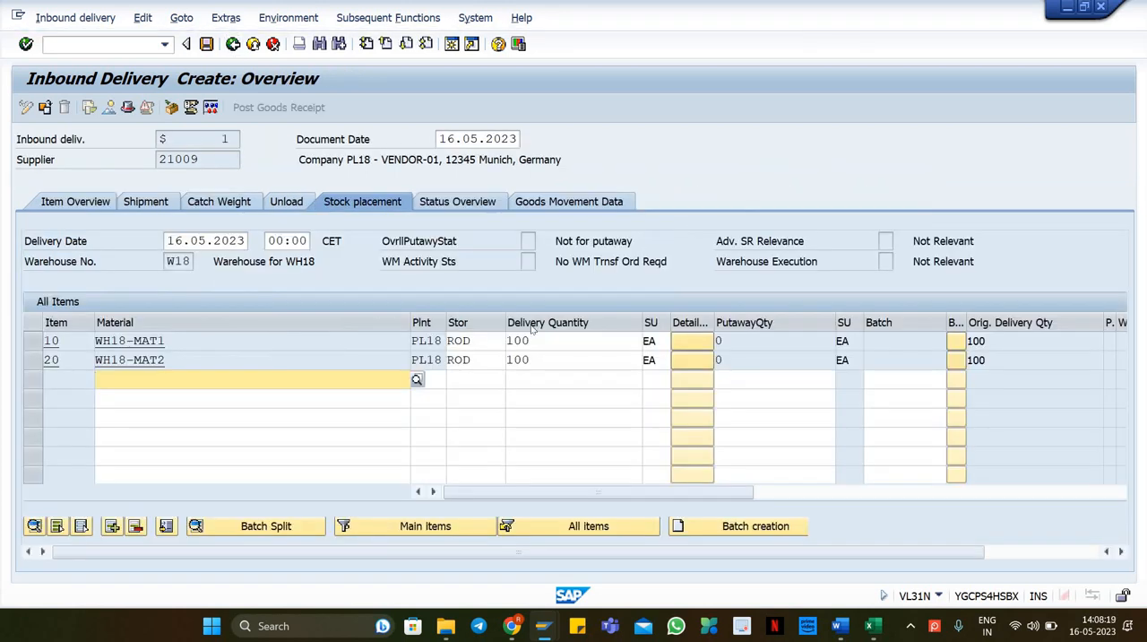
Step: Change the delivery quantity of both items to 10 and confirm
click(548, 340)
double_click(573, 340)
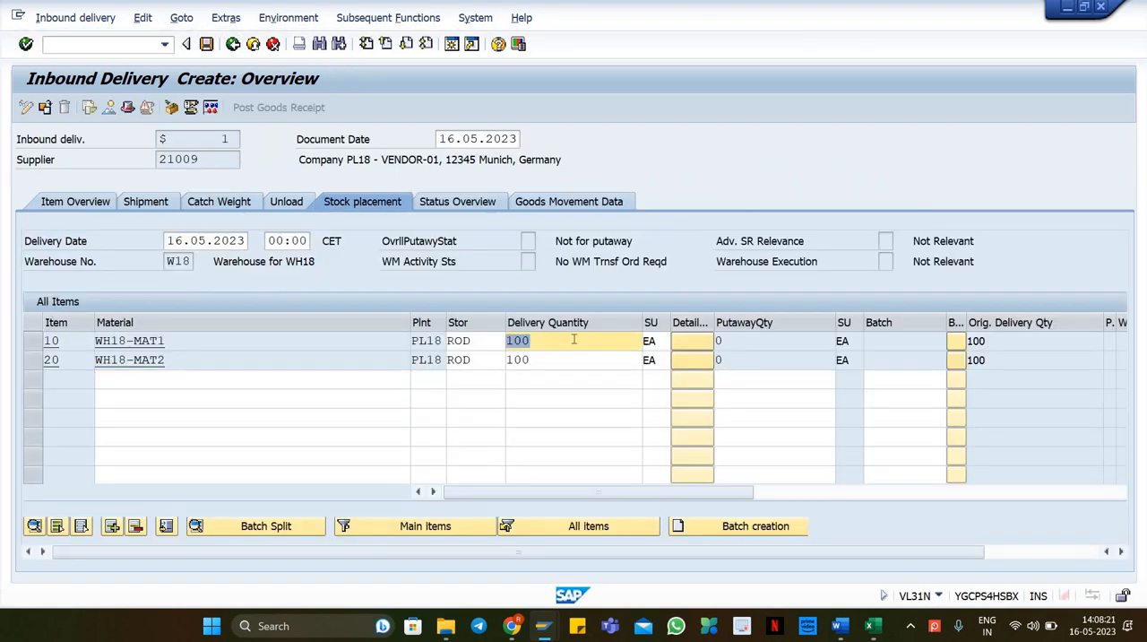
click(573, 340)
key(Insert)
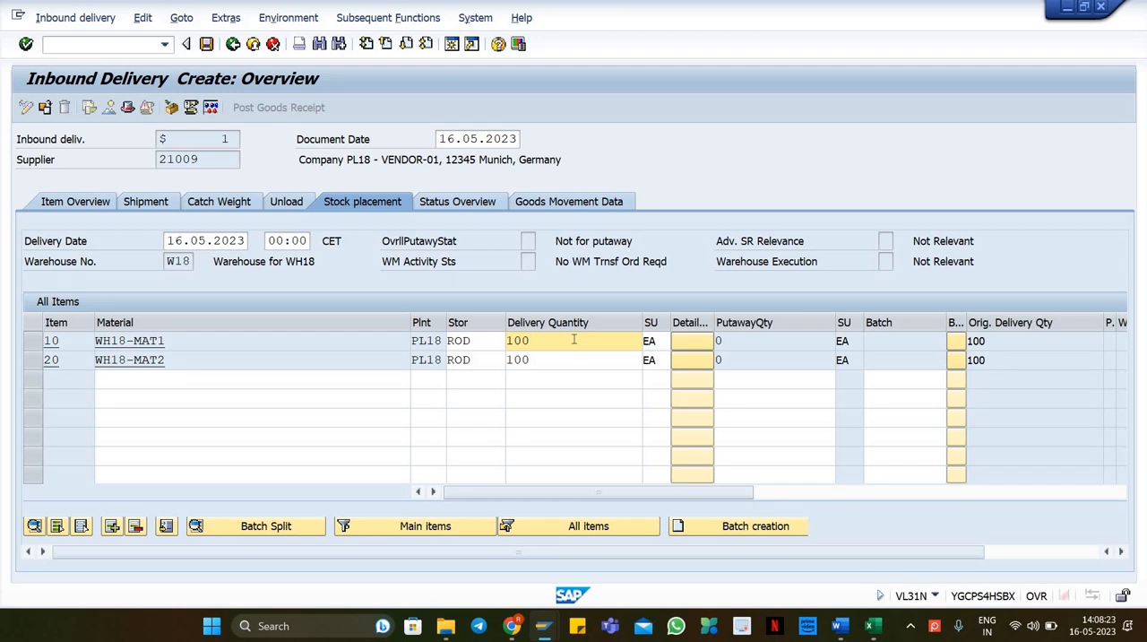
key(BackSpace)
click(556, 364)
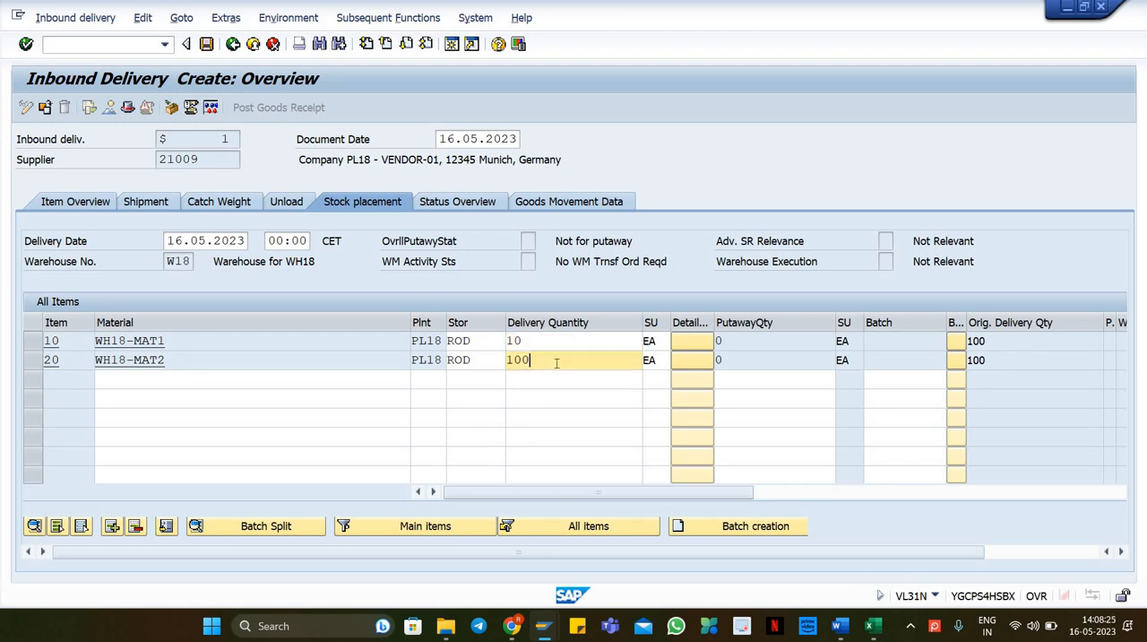
double_click(556, 363)
click(556, 363)
key(Insert)
key(BackSpace)
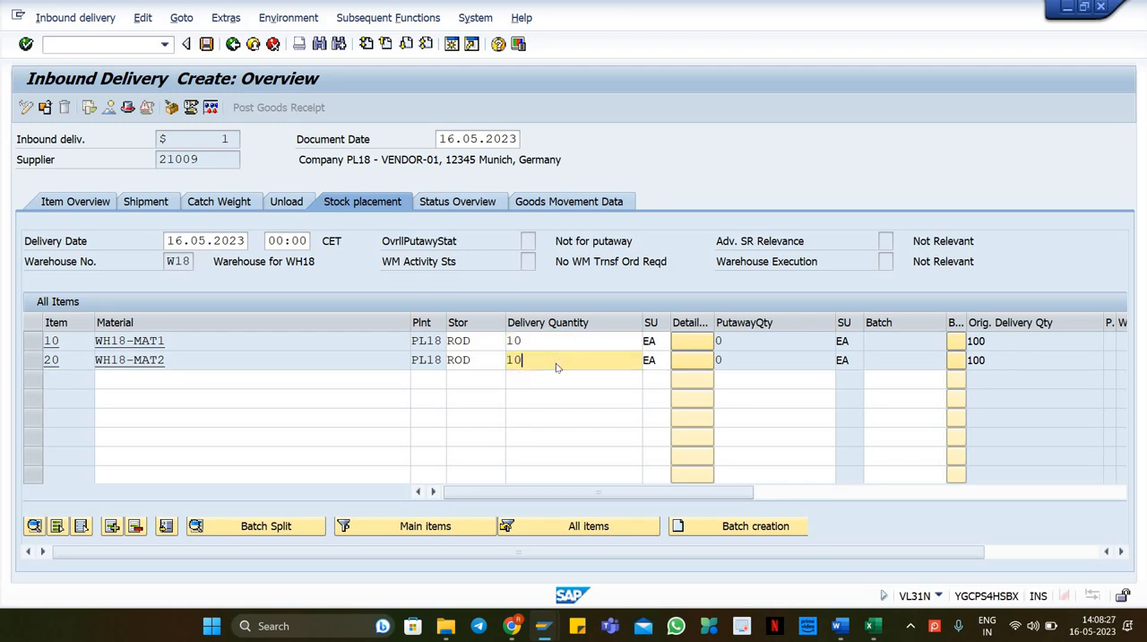
key(Return)
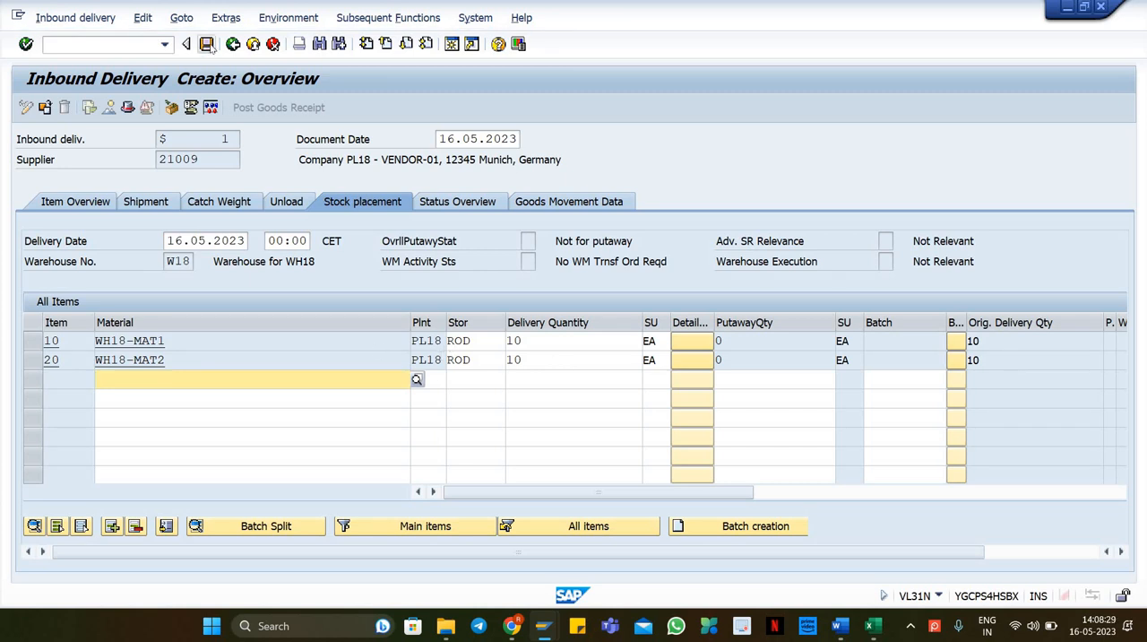
Step: Save the inbound delivery and open transaction /SPE/OL19 in a new session to generate the EWM distribution model
key(ctrl+s)
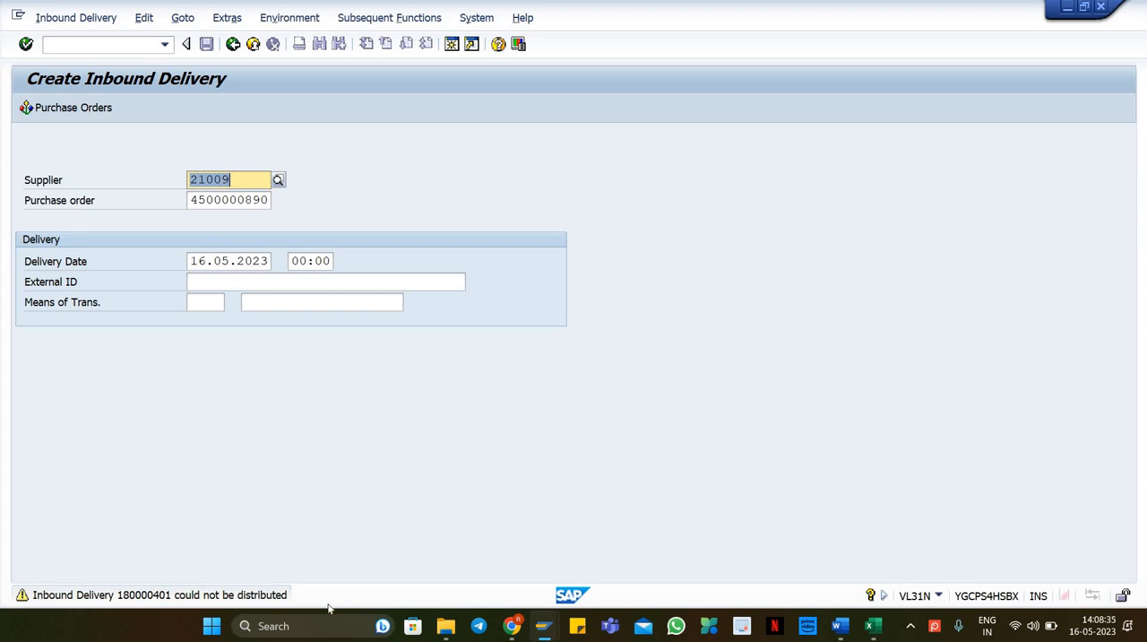
click(85, 44)
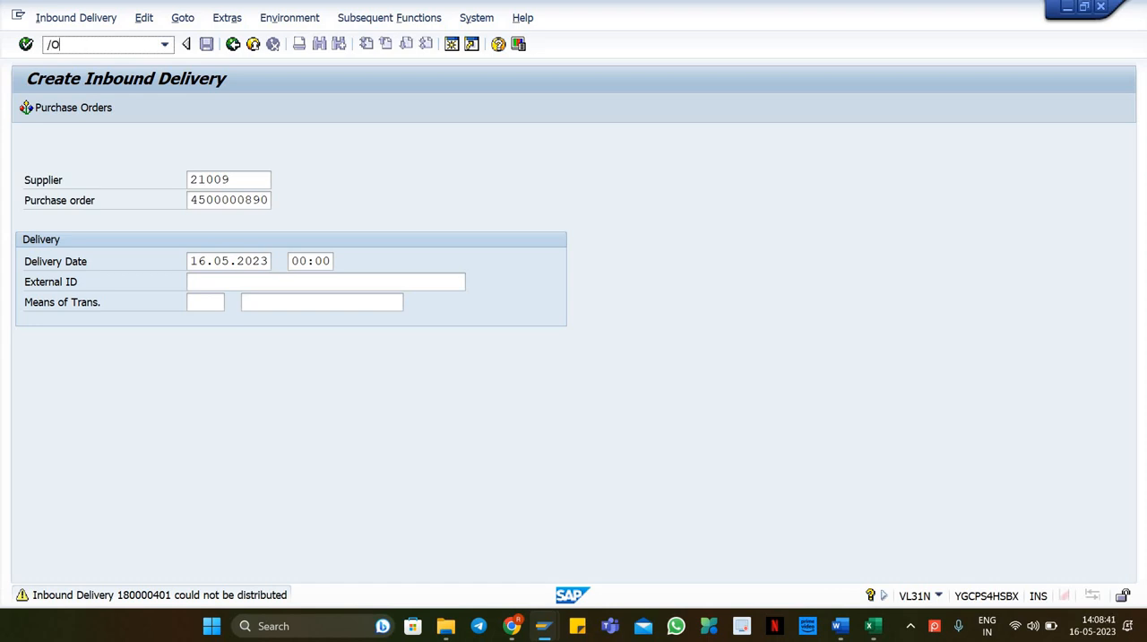
text(/O/SPE/OL19)
key(Return)
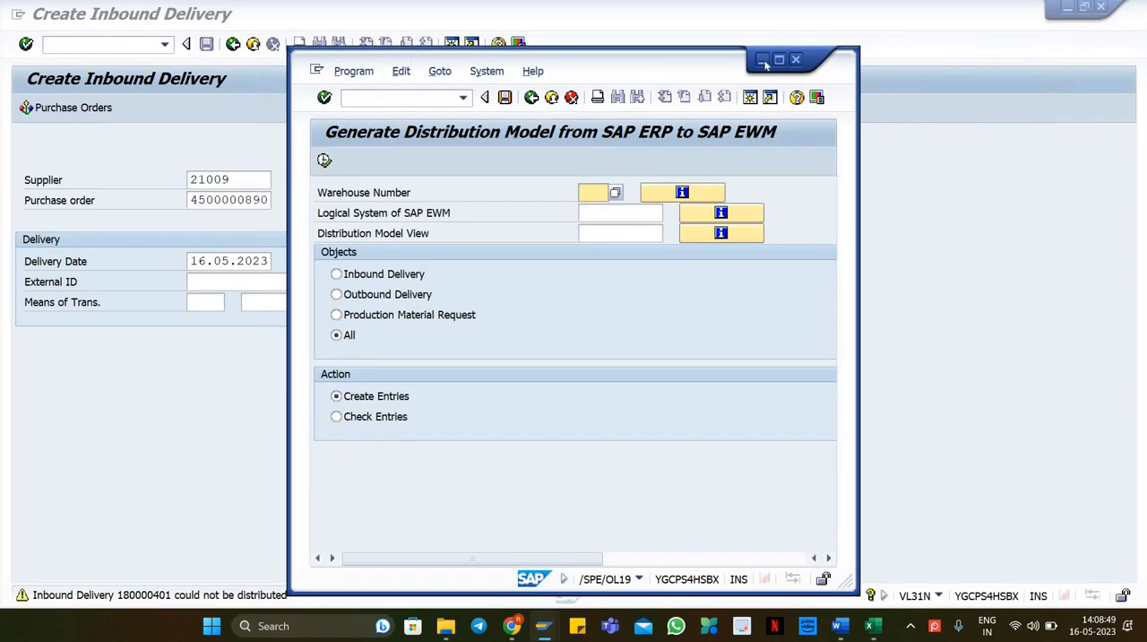
Step: Enter warehouse number W18, logical system S4XEWM100 and distribution model view EWM11
click(780, 62)
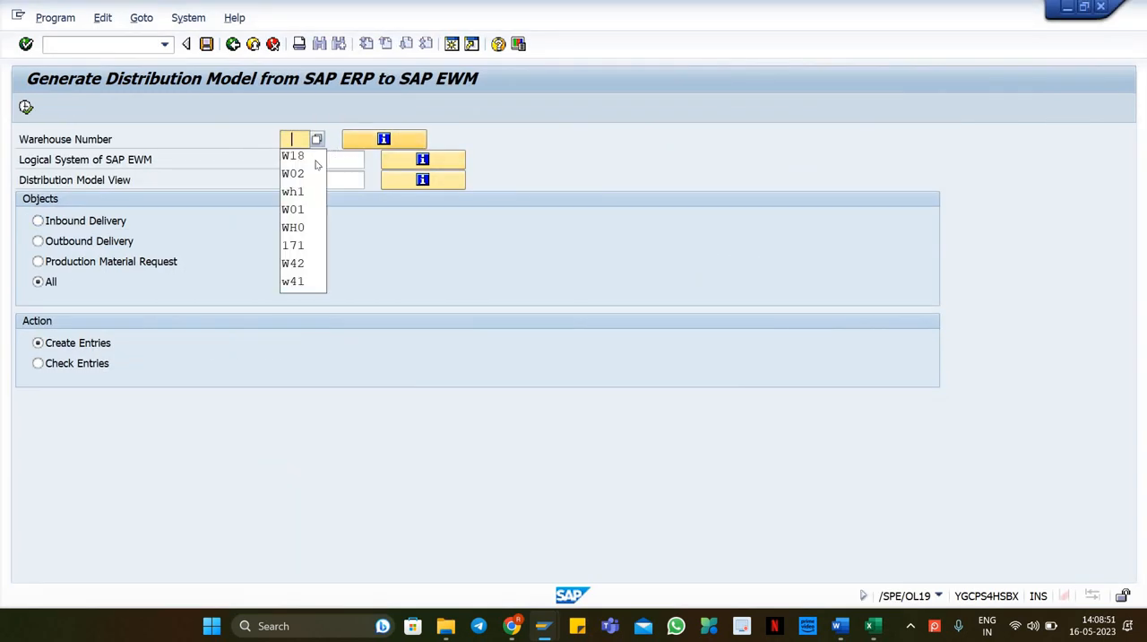
key(Return)
click(406, 145)
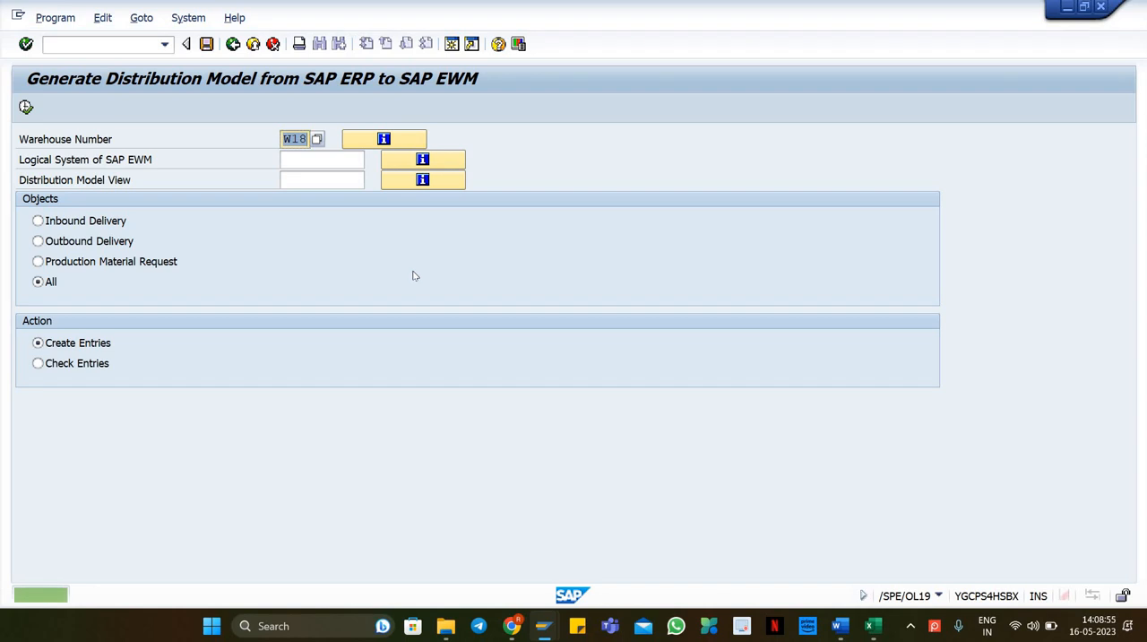
click(306, 160)
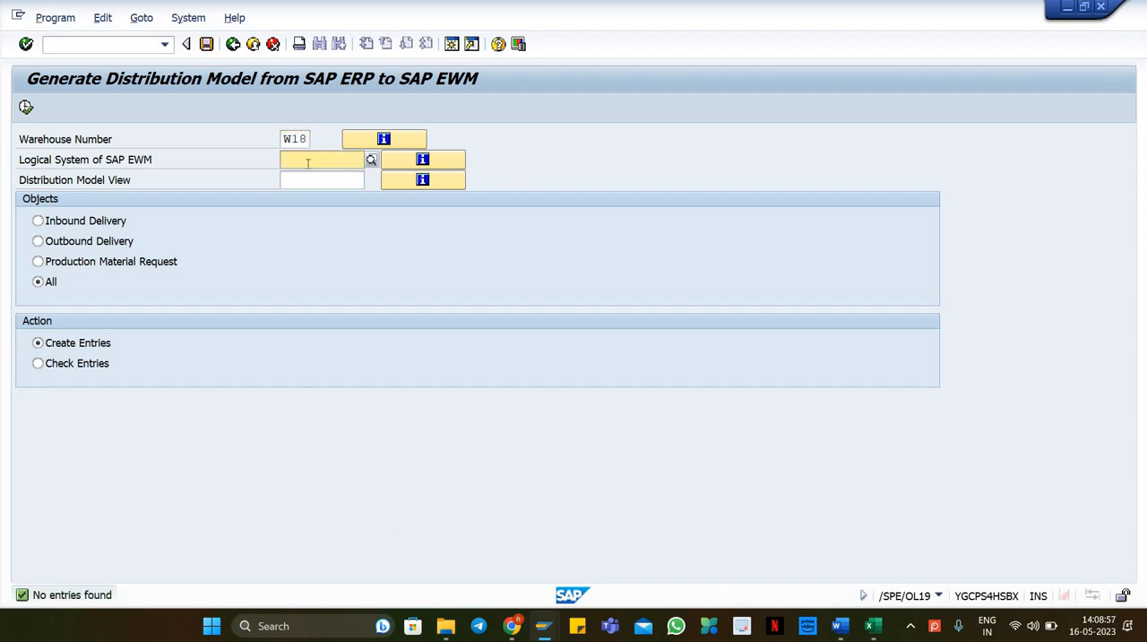
click(313, 177)
click(317, 180)
click(316, 199)
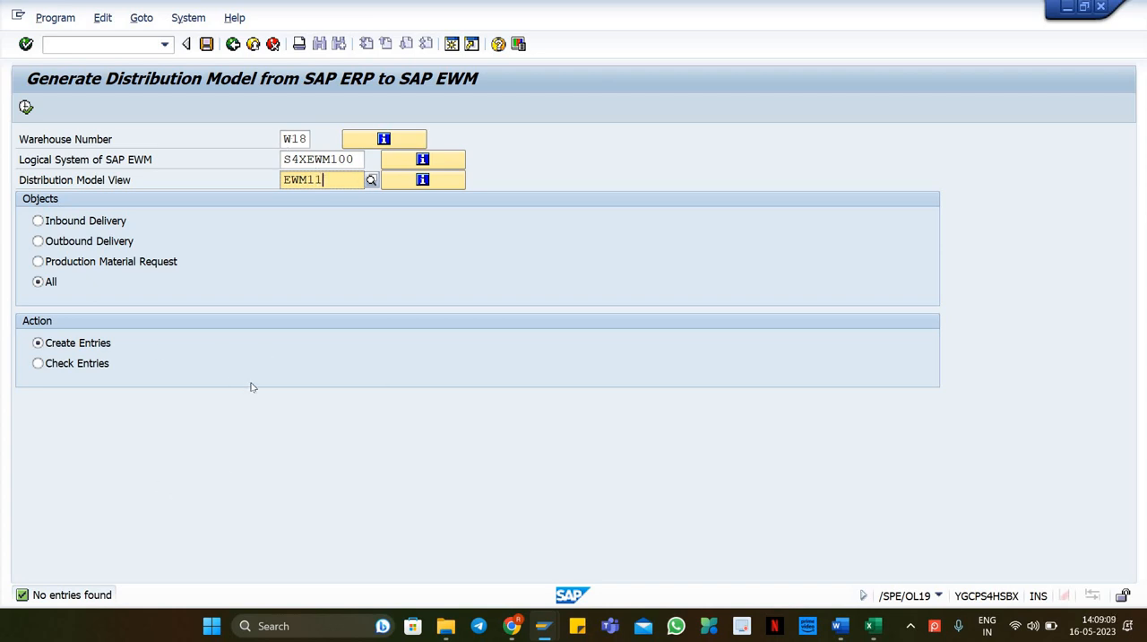
Step: Try to generate the distribution model for all objects with model view EWM11 and acknowledge the message
click(286, 141)
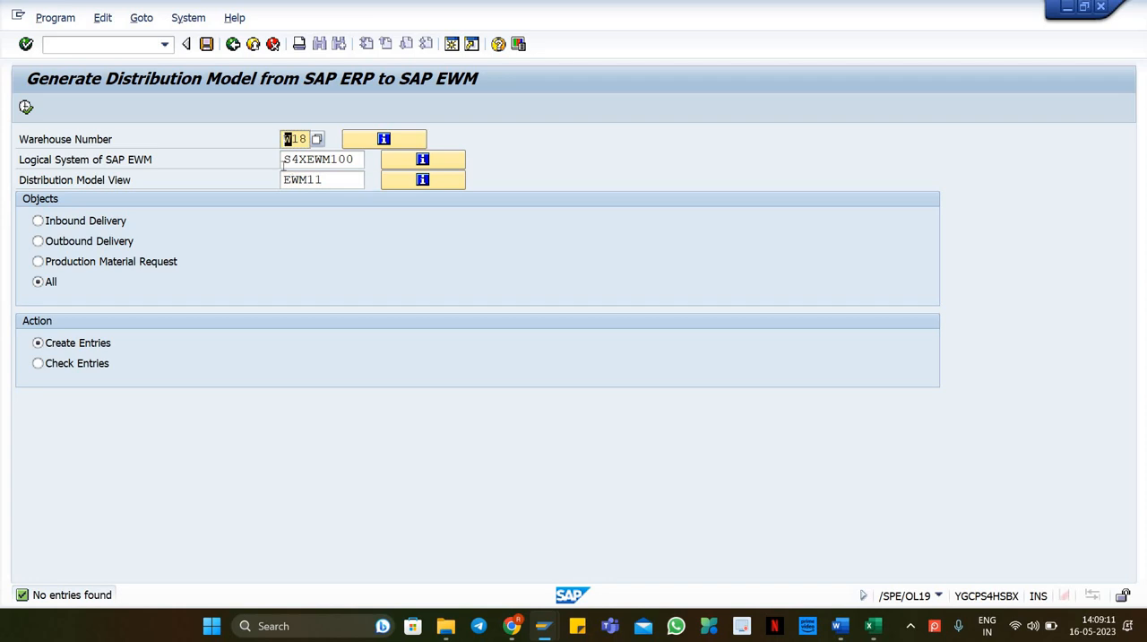
key(Tab)
key(Tab)
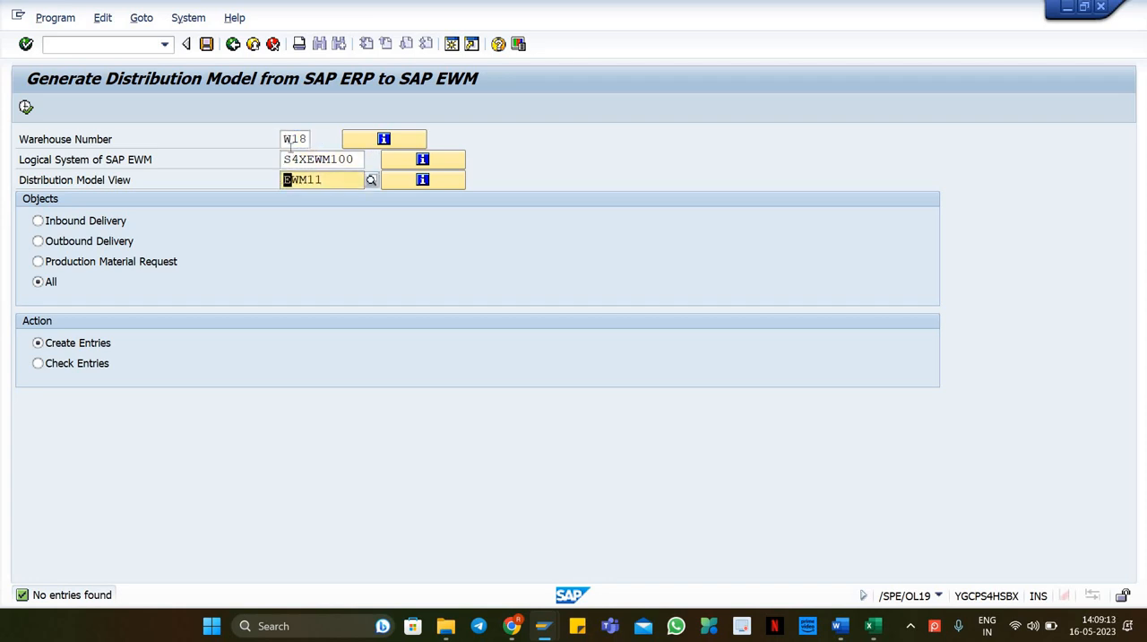
click(295, 139)
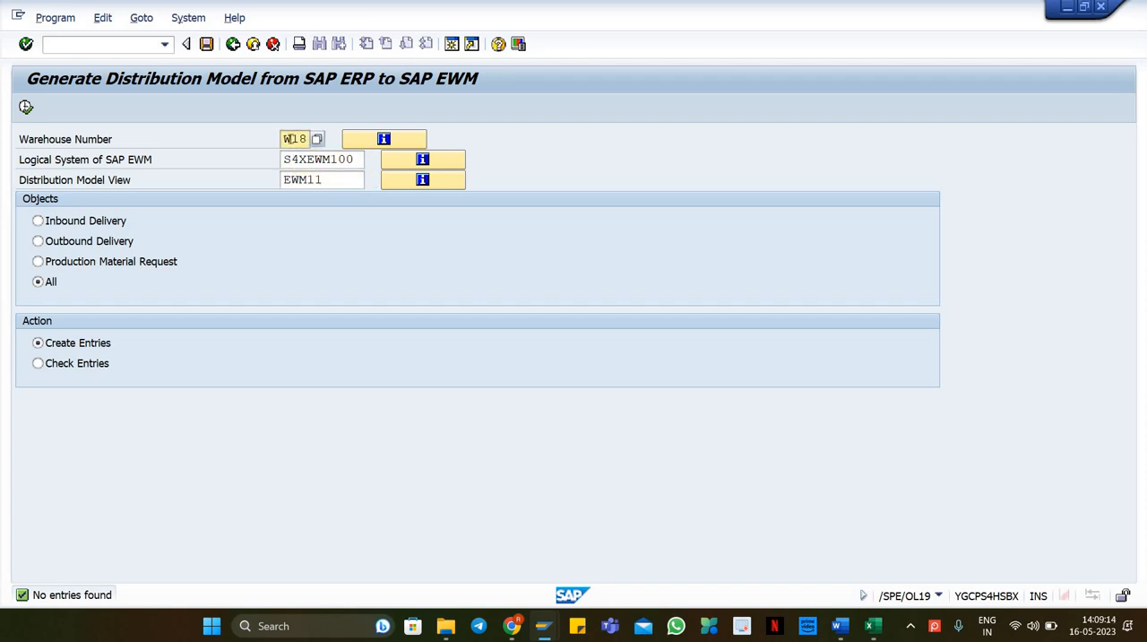
click(325, 160)
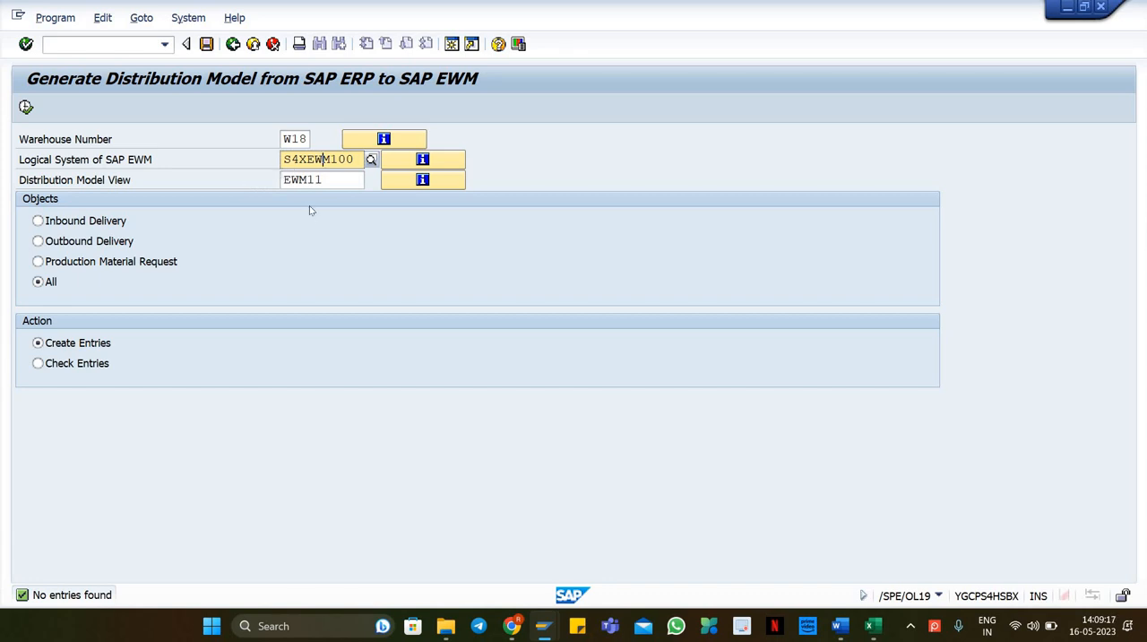
click(329, 178)
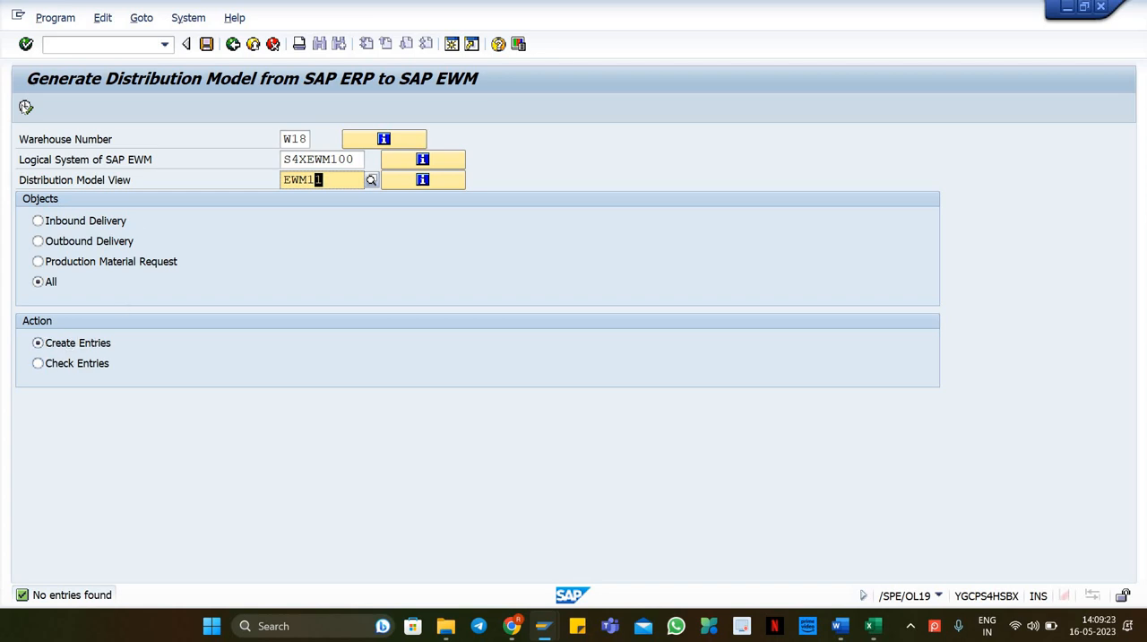
click(26, 106)
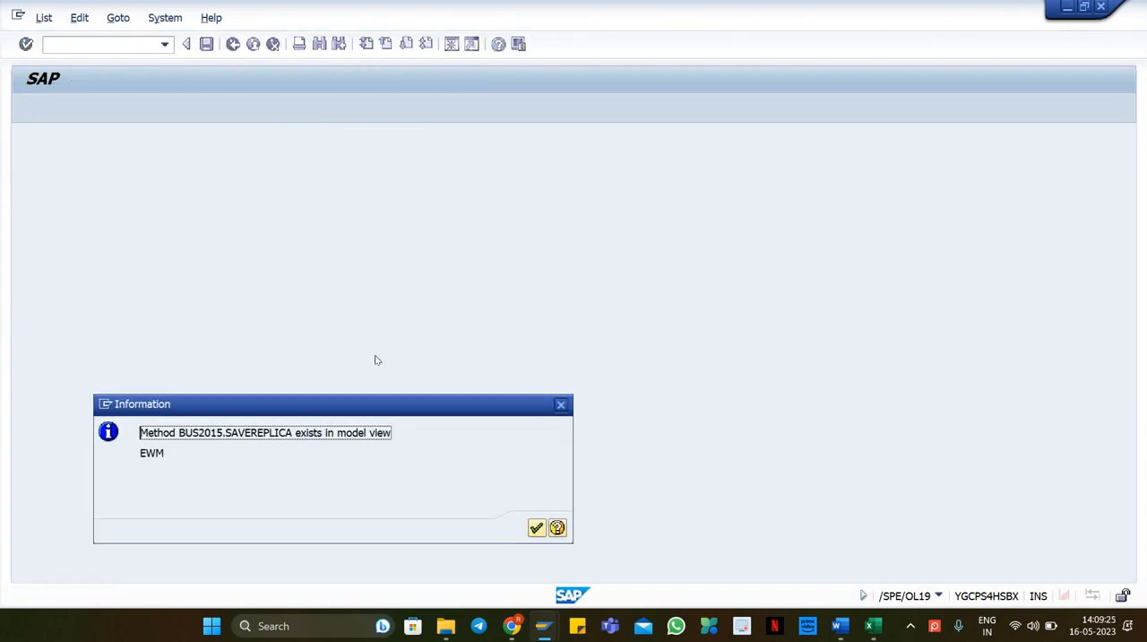
click(536, 527)
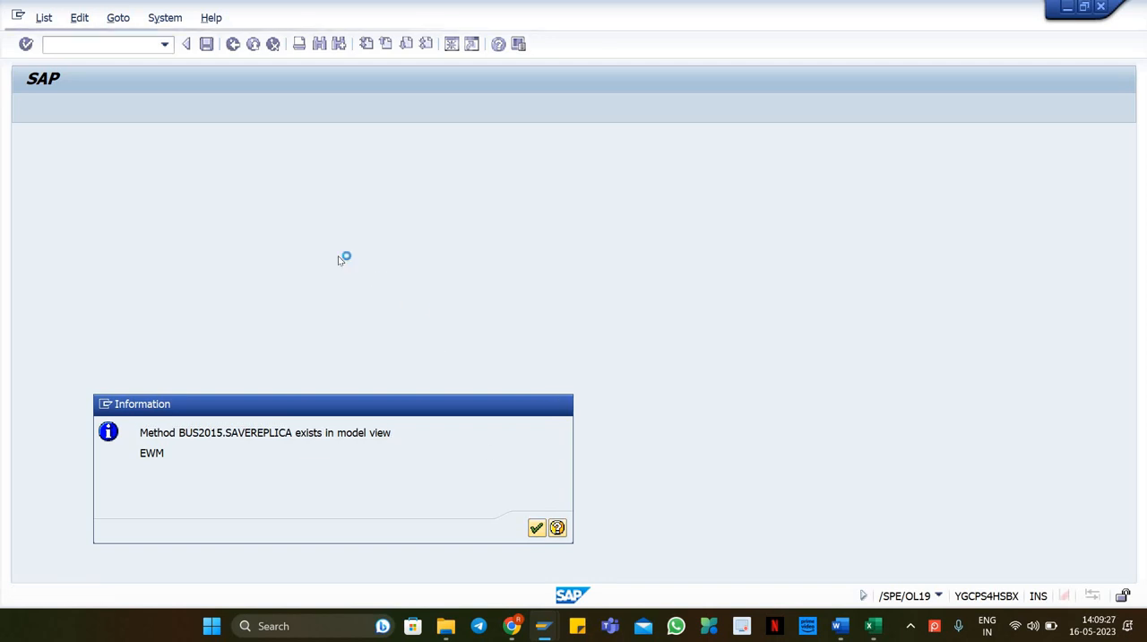
Step: Set the distribution model view to EWM, generate the entries for all objects and close the protocol
click(337, 179)
key(BackSpace)
key(BackSpace)
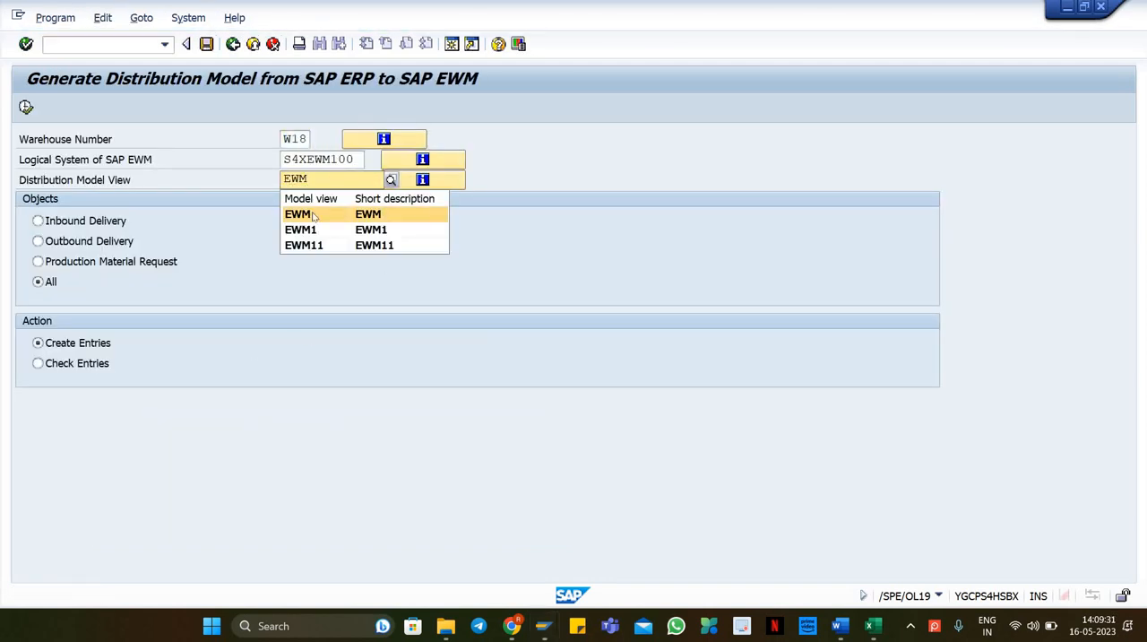
click(320, 220)
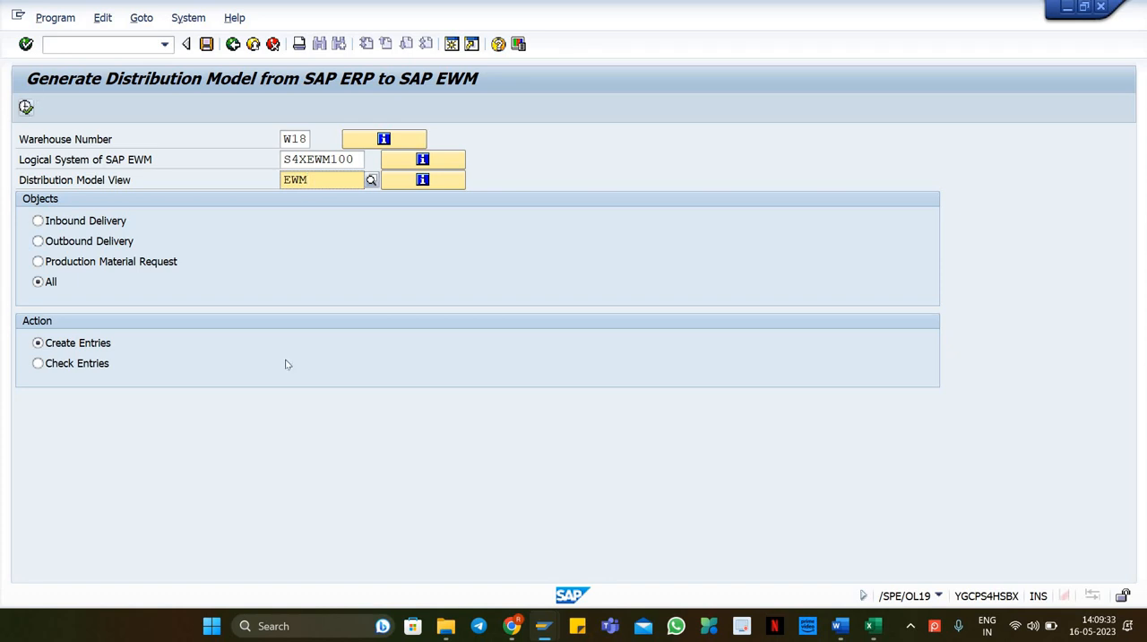
key(F8)
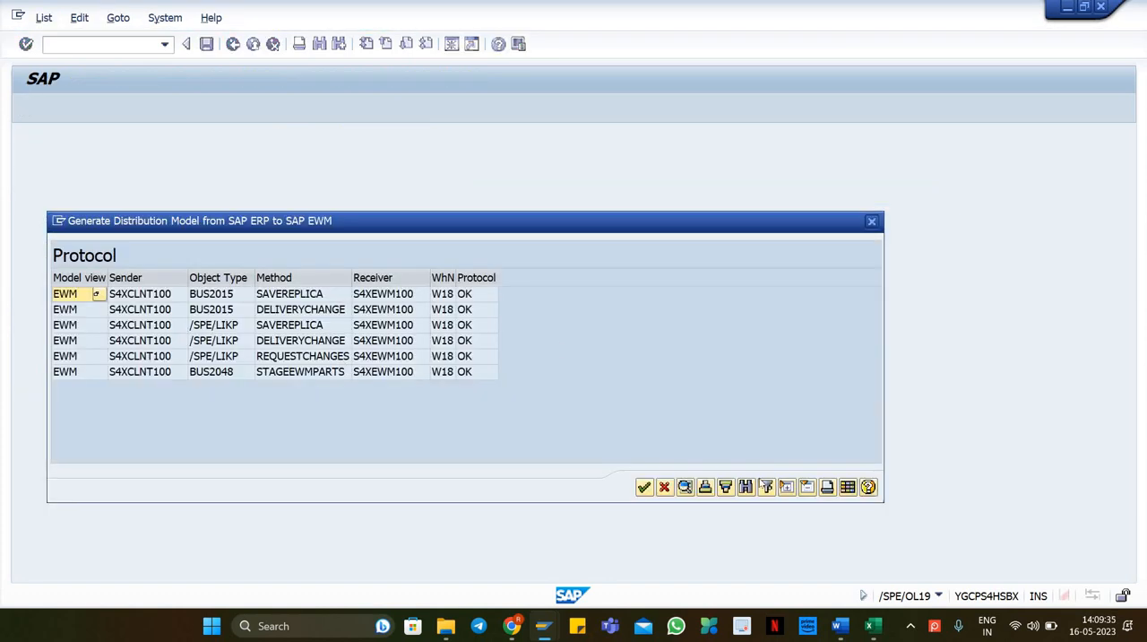
click(645, 488)
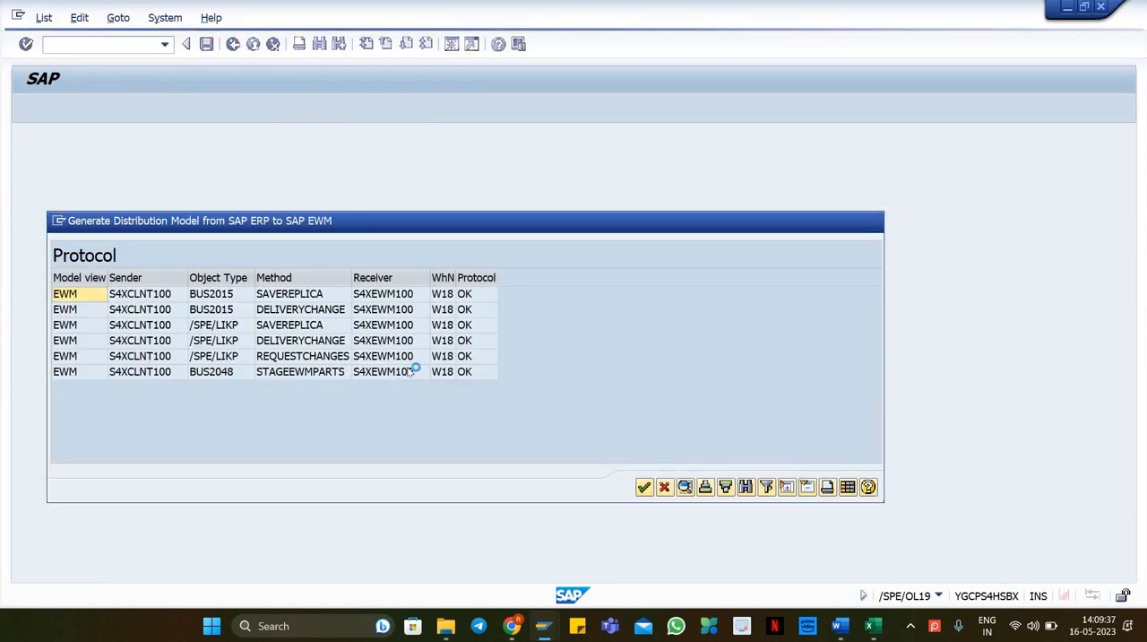
Step: Close the extra session and open inbound delivery 180000401 for change
click(1102, 8)
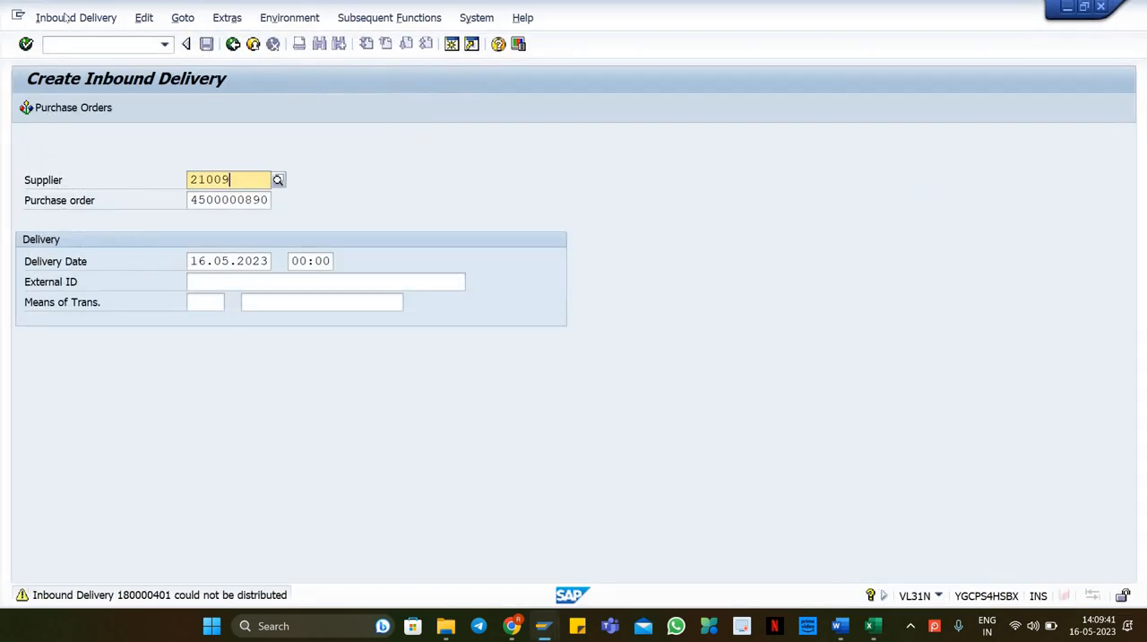
click(67, 17)
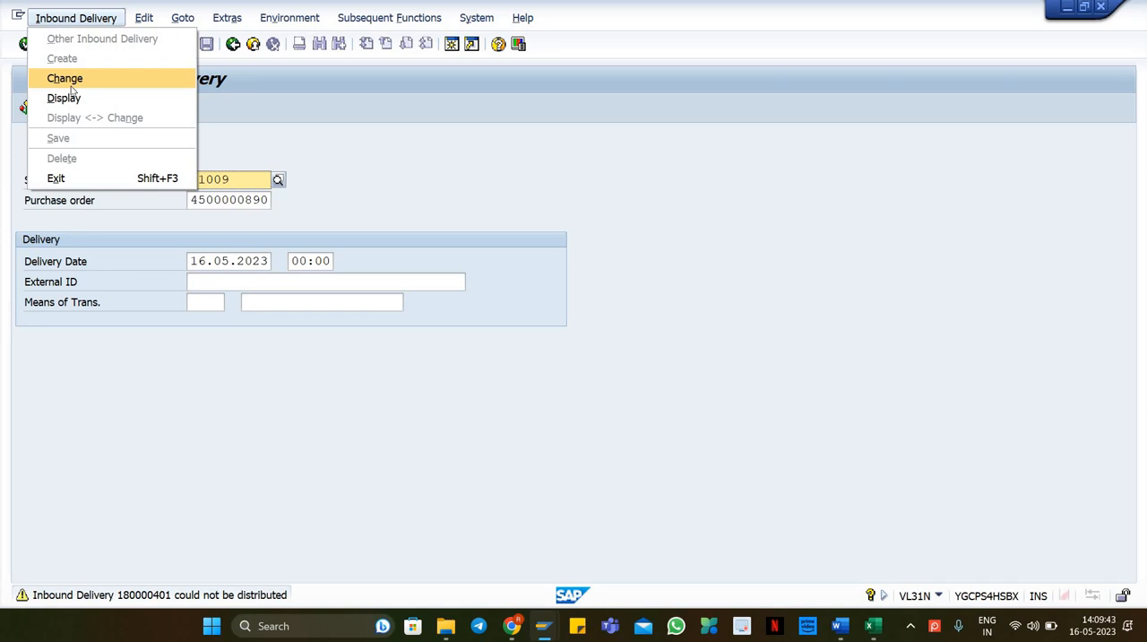
click(71, 86)
key(Return)
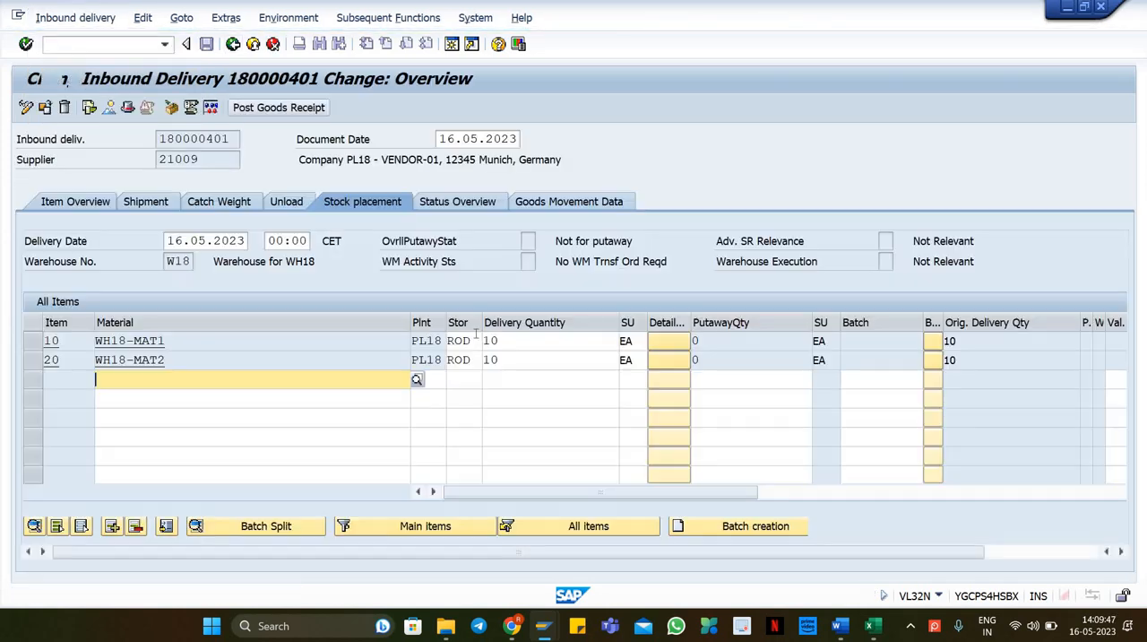
Step: Save the inbound delivery again to distribute it to the warehouse and copy its delivery number
click(511, 344)
click(513, 362)
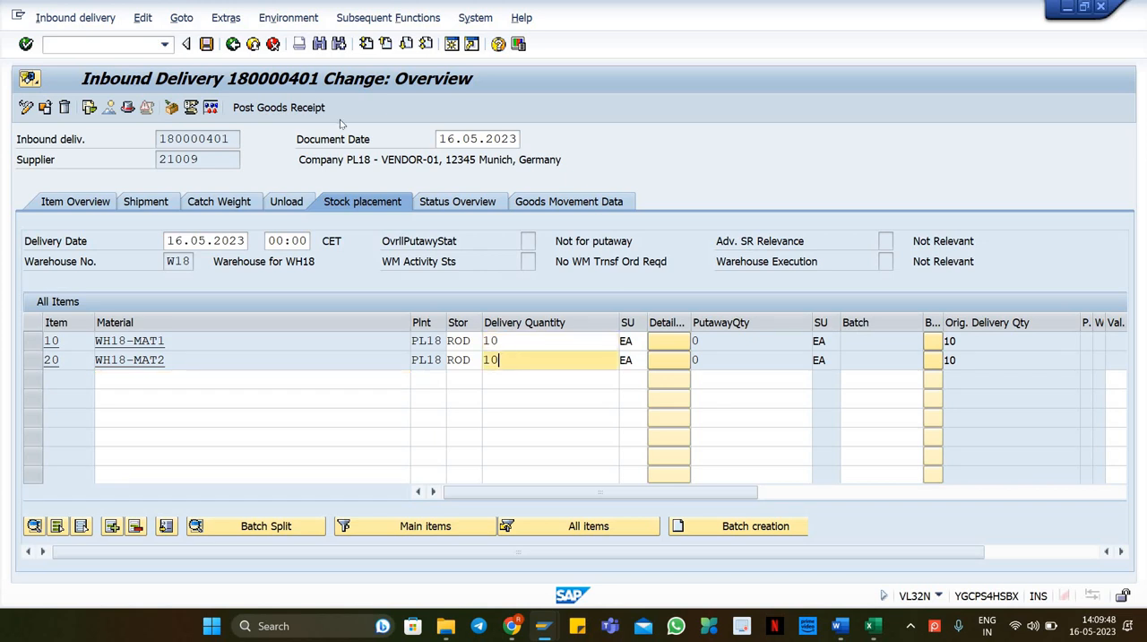
click(207, 44)
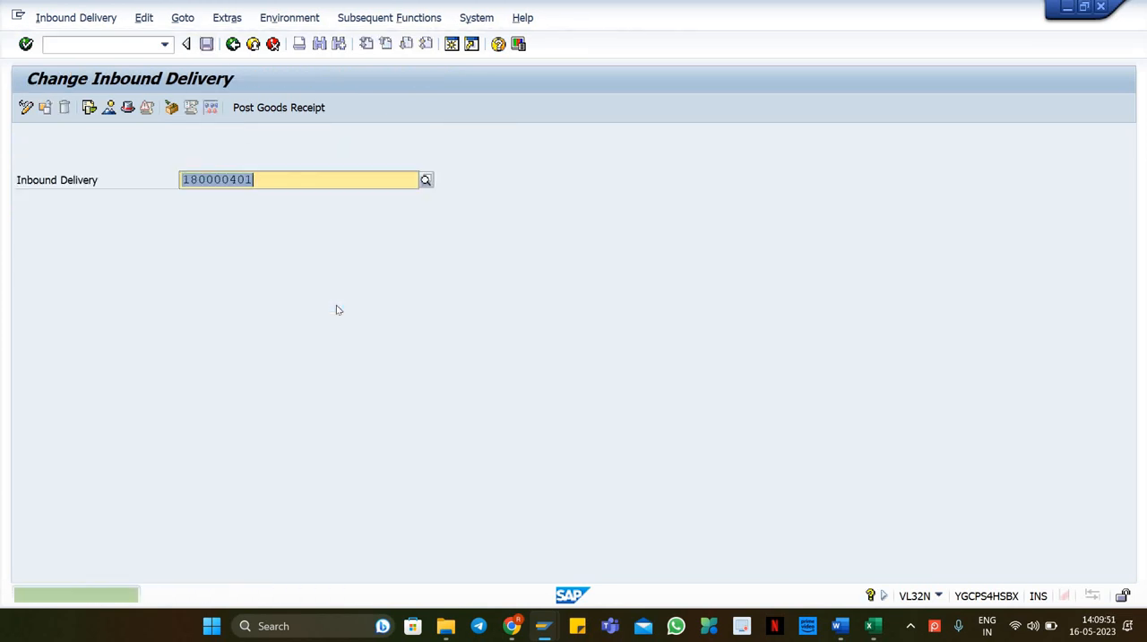
key(Return)
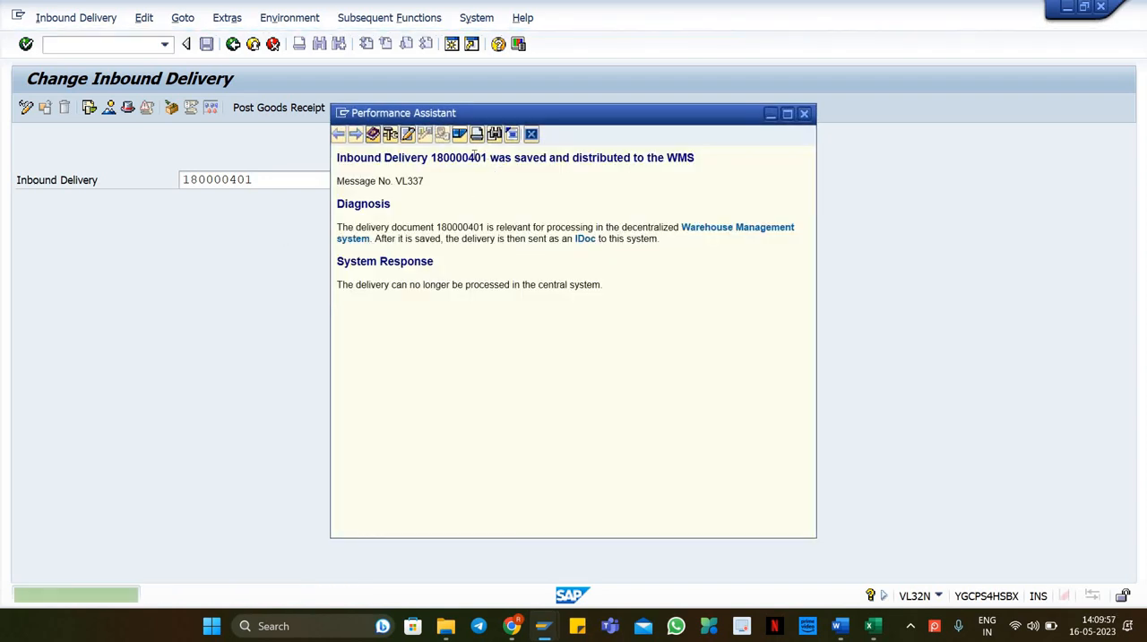
double_click(475, 157)
key(ctrl+c)
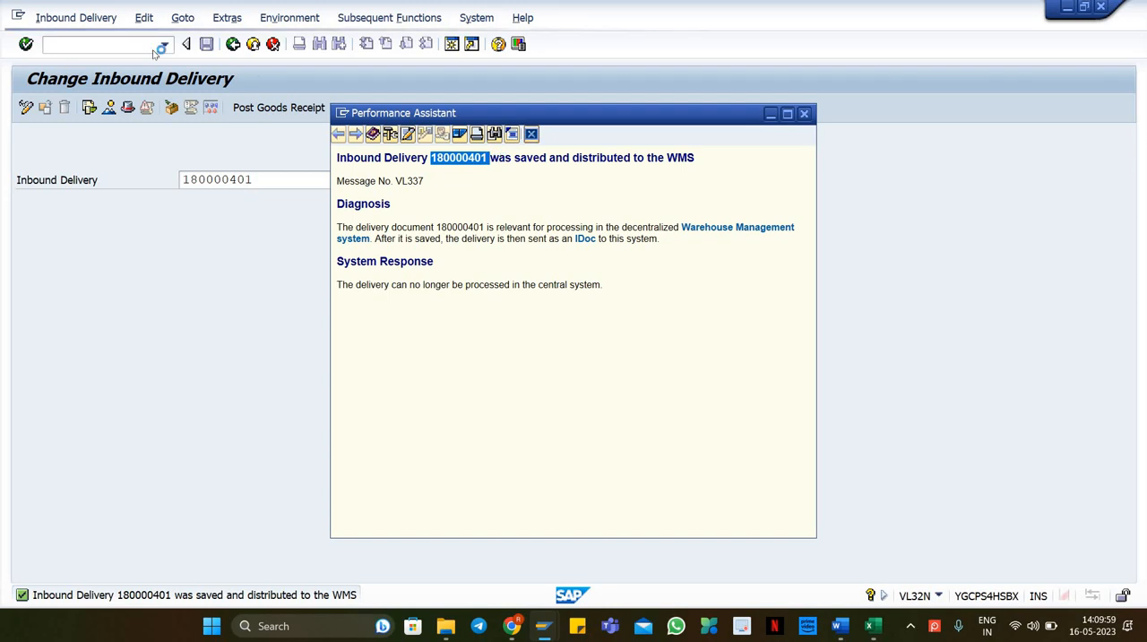
Step: Open the EWM inbound delivery maintenance transaction /SCWM/PRDI
click(87, 43)
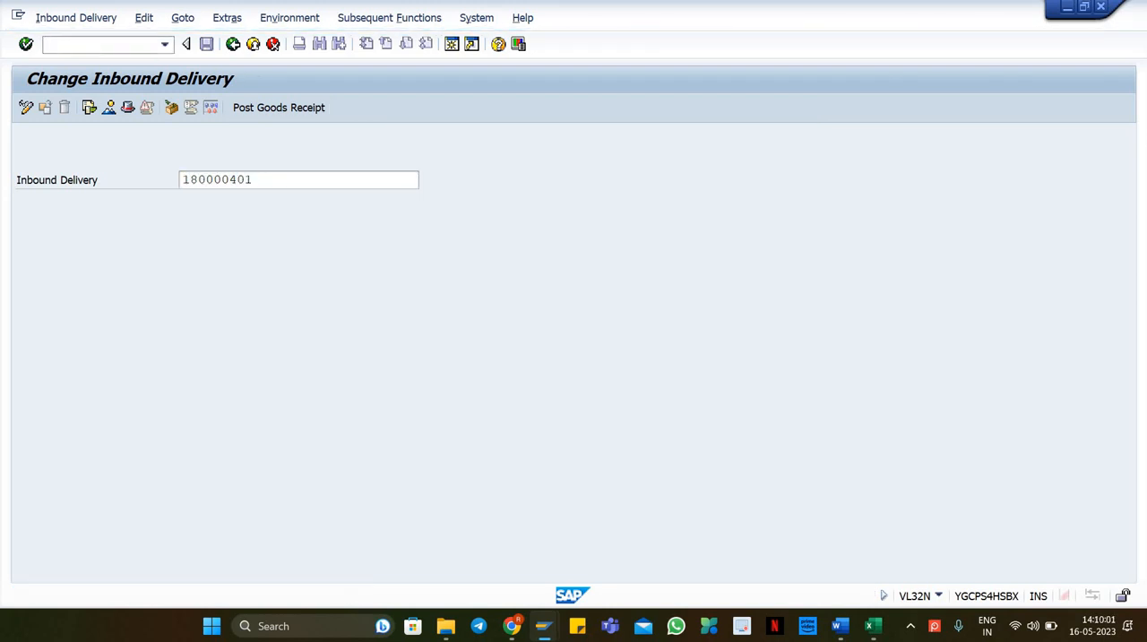
text(/N/SCWM/PRDI)
key(Return)
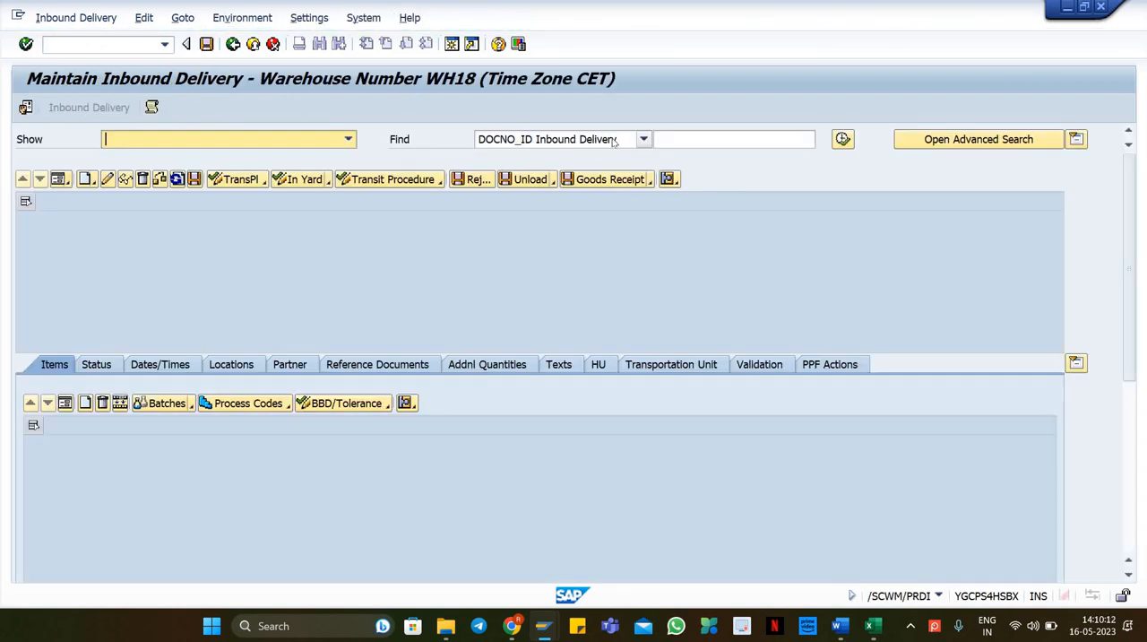
Step: Search EWM inbound deliveries by Logistics Execution Delivery number 180000401
click(643, 139)
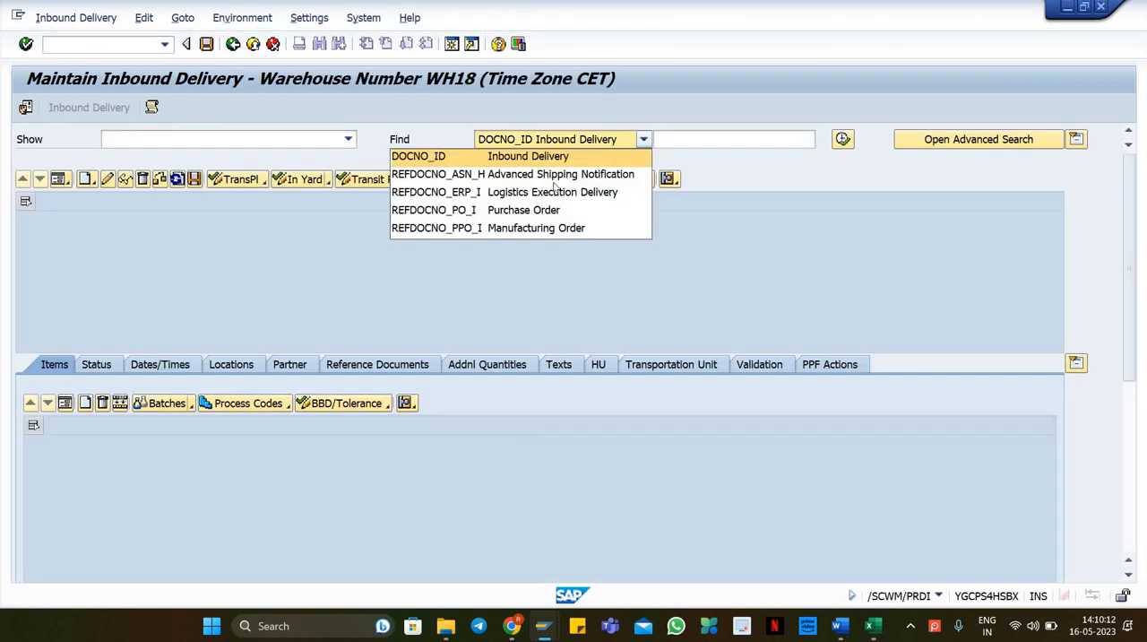
click(530, 192)
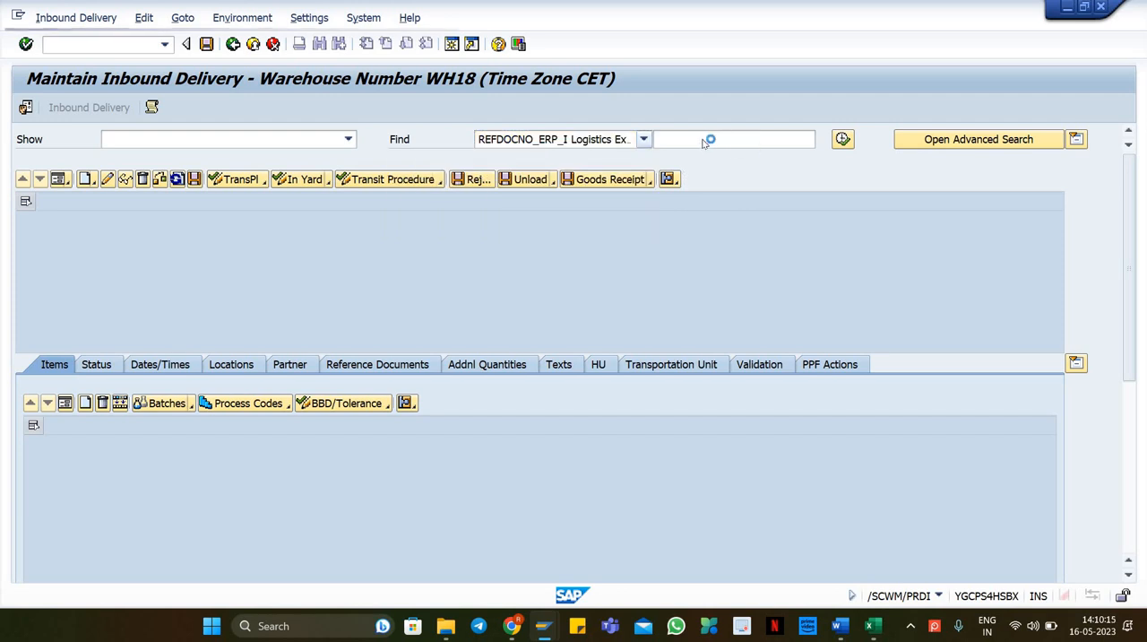
click(702, 139)
key(ctrl+v)
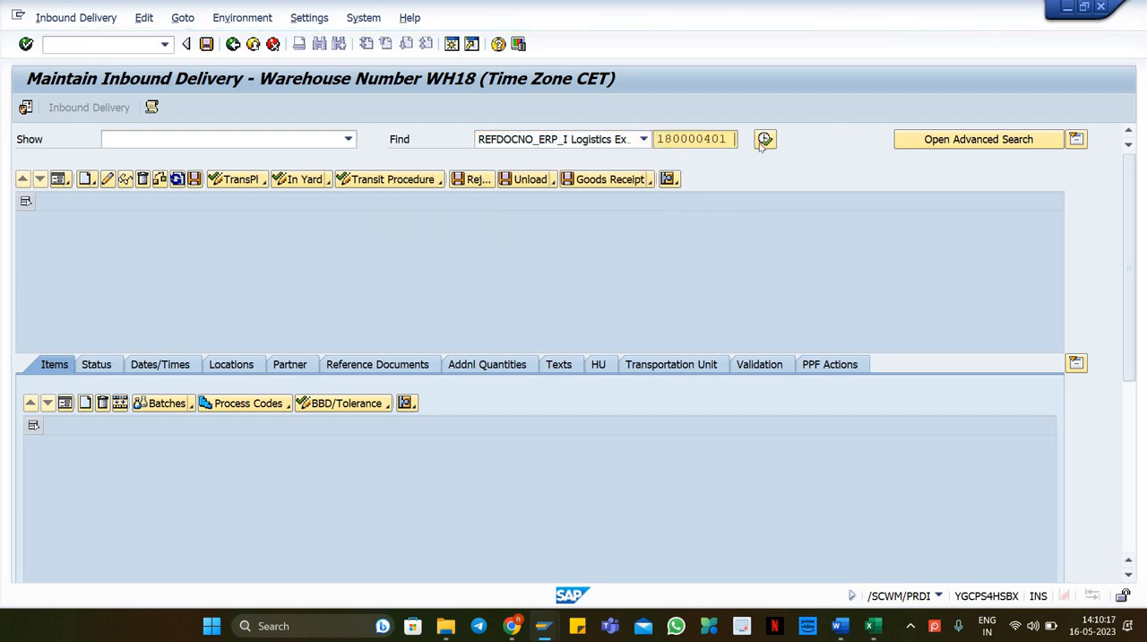
click(765, 141)
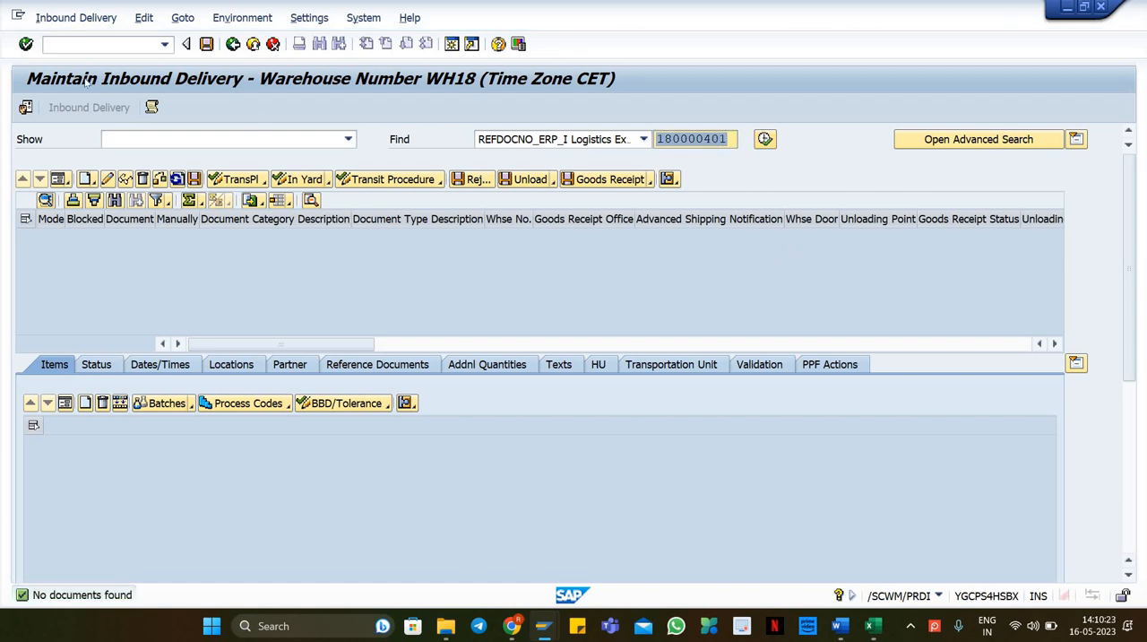
click(728, 139)
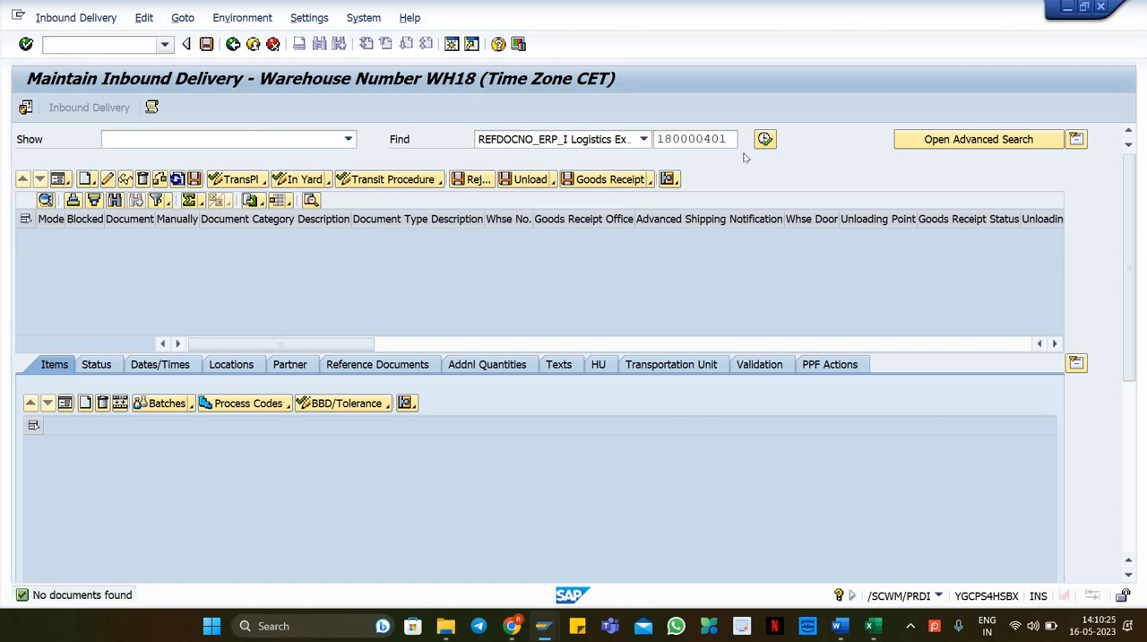
Step: Open the qRFC inbound queue monitor SMQ2 in a new maximized session and list all inbound queues
click(87, 50)
key(Return)
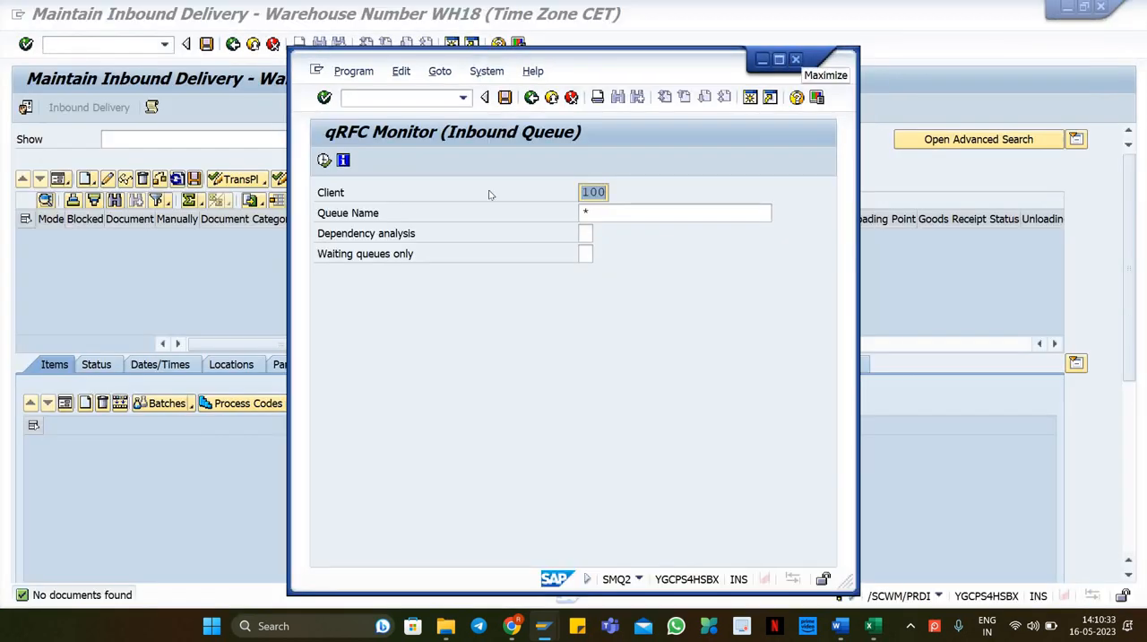
click(779, 59)
key(F8)
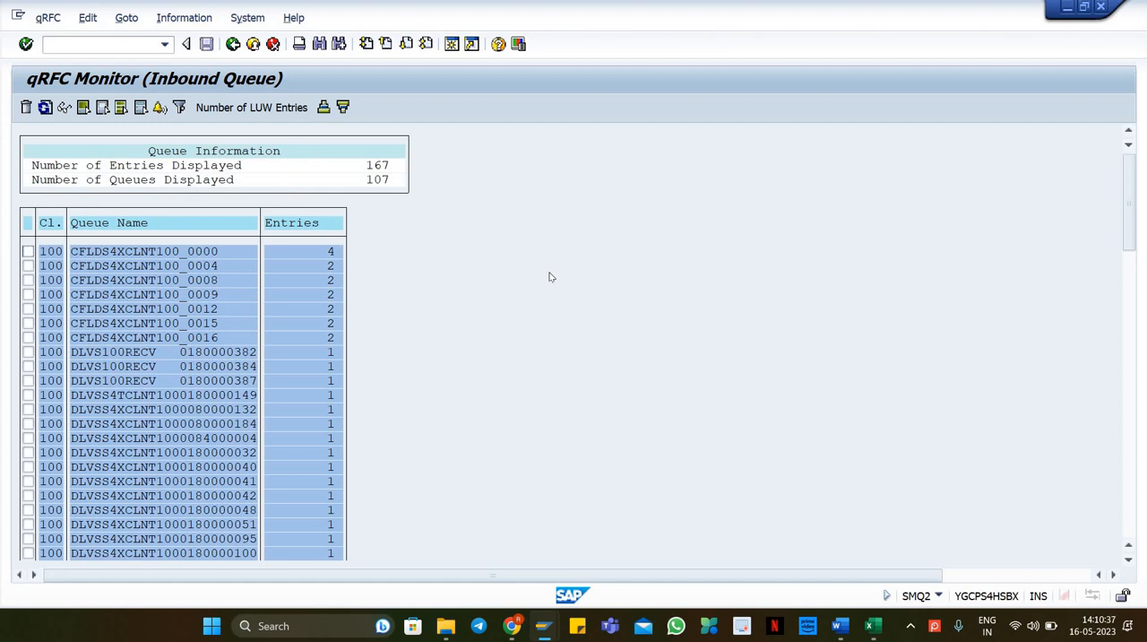
Step: Find the inbound queue for delivery 180000401 and display its error details
key(ctrl+f)
key(ctrl+v)
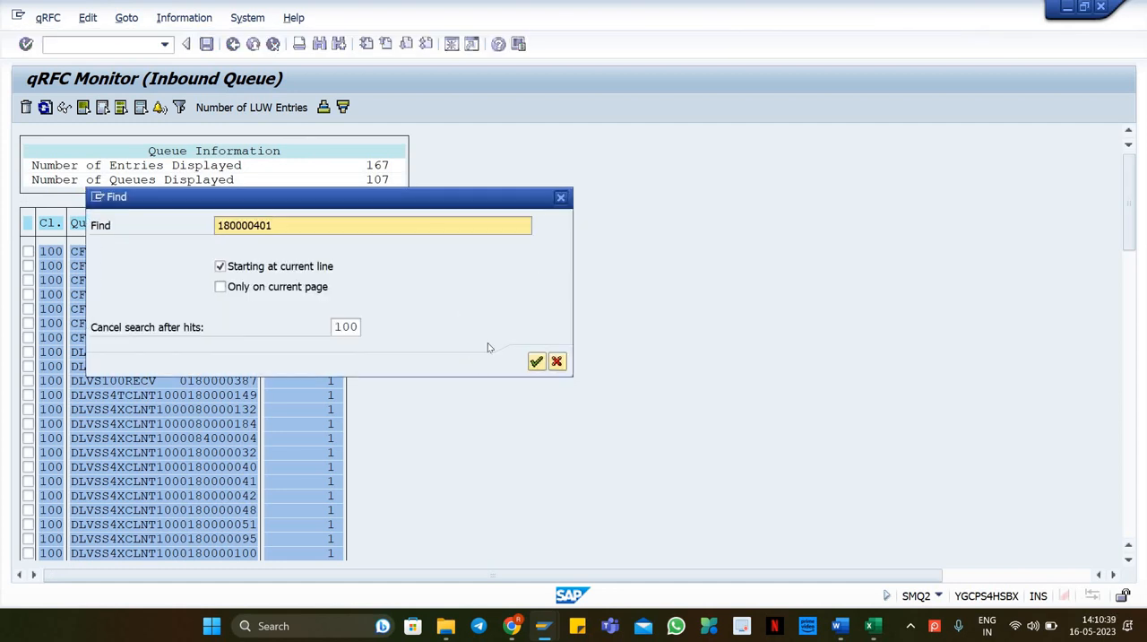
click(536, 361)
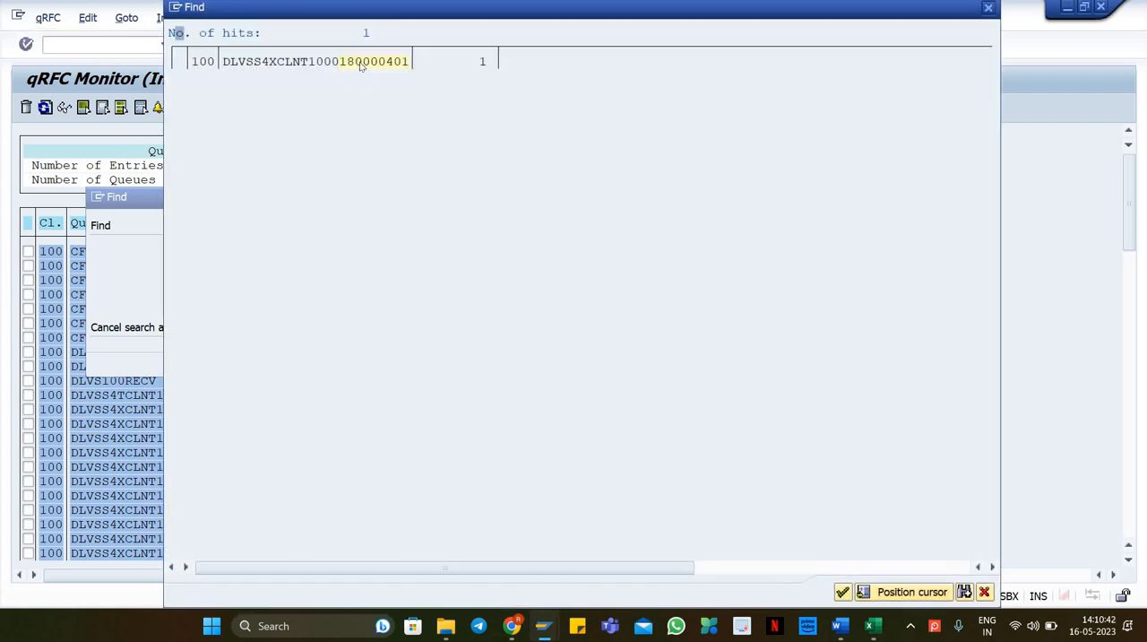
click(361, 62)
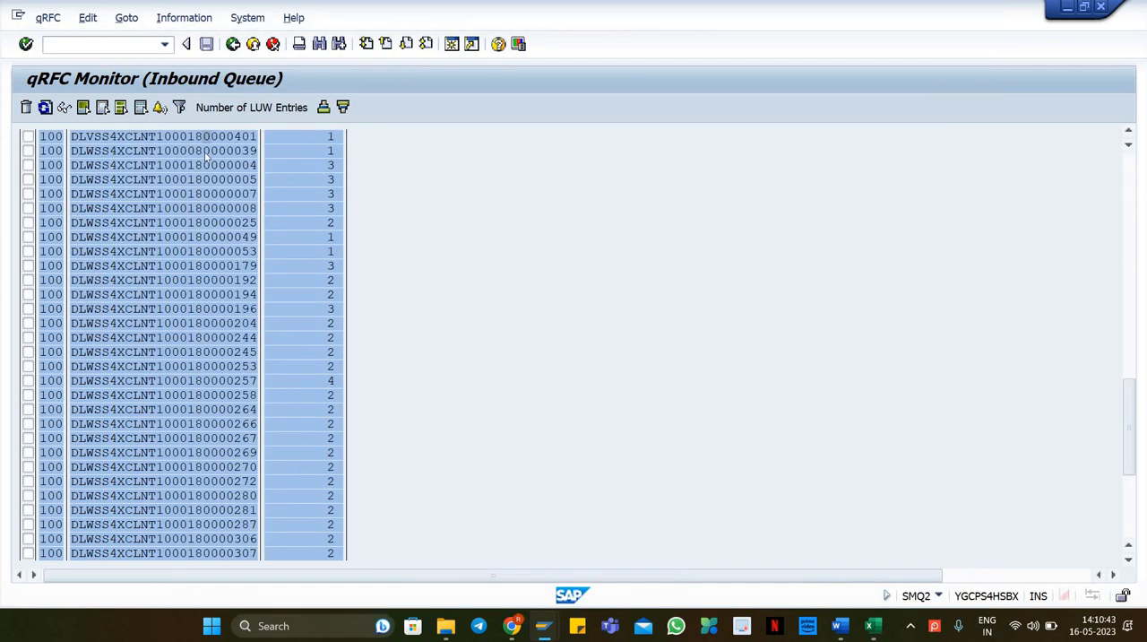
double_click(215, 136)
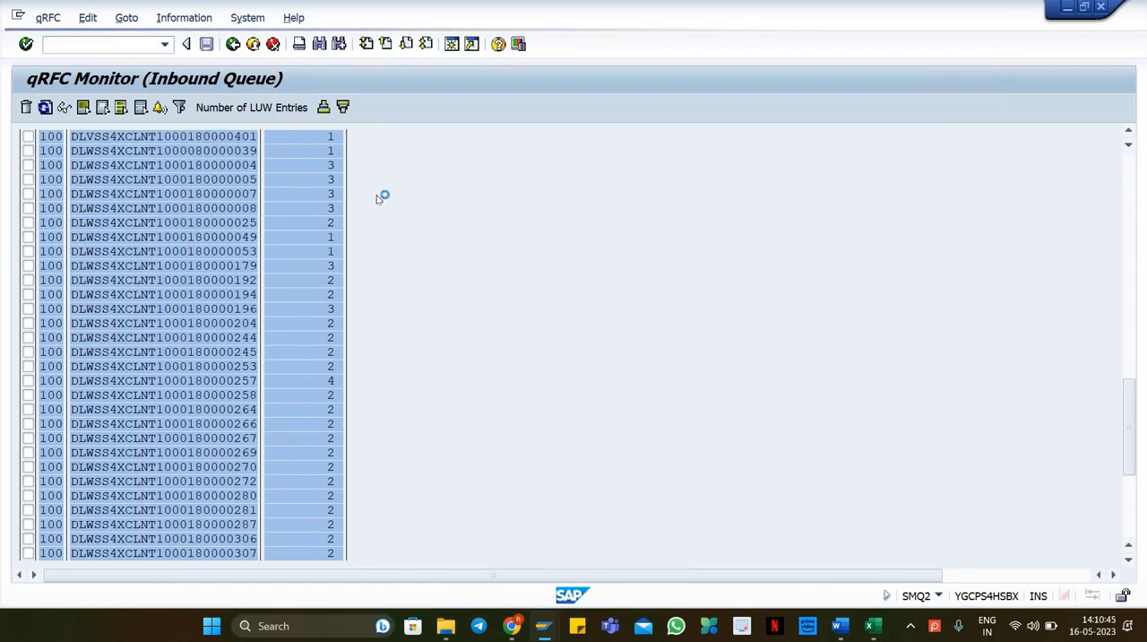
double_click(378, 183)
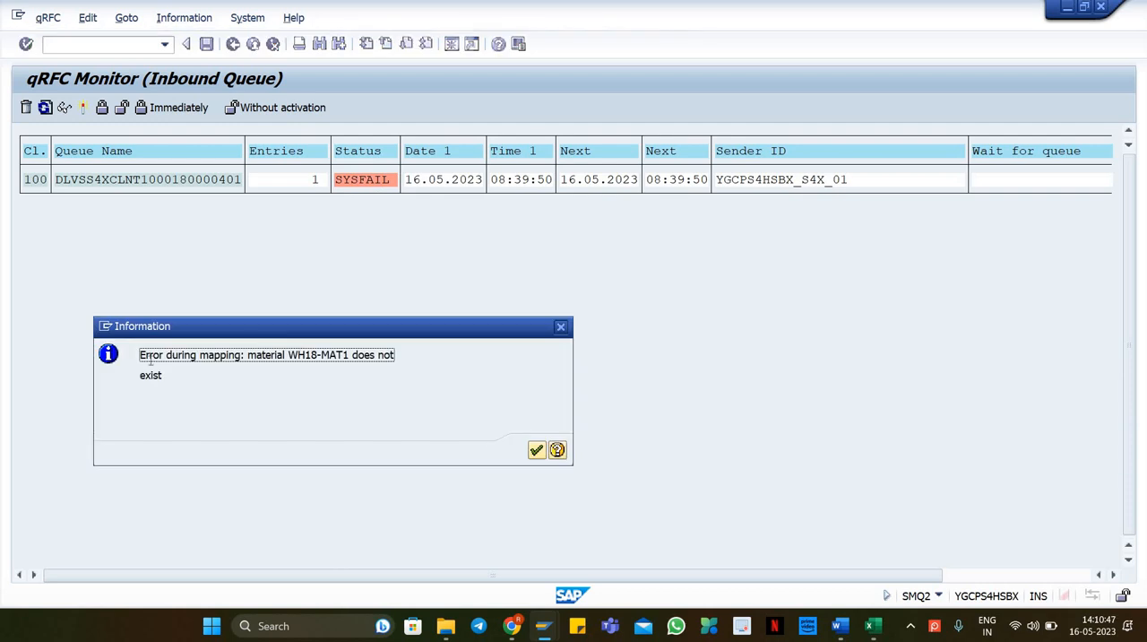
drag(140, 355, 194, 377)
click(561, 328)
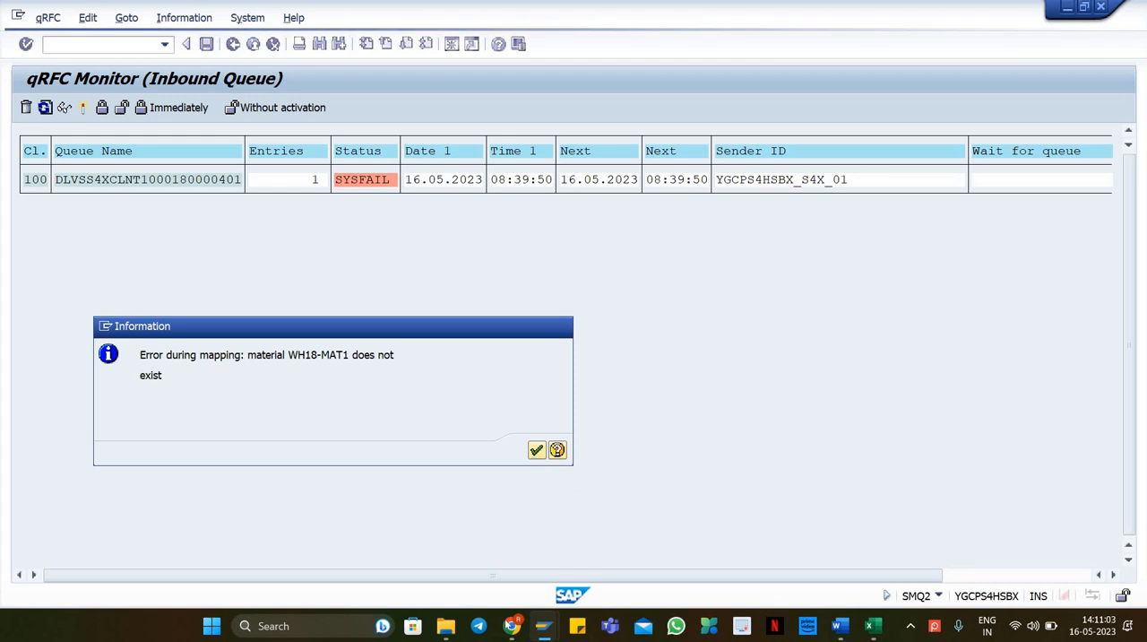
Step: Return to the EWM inbound delivery window and open a new maximized session at SAP Easy Access
mouse_move(544, 624)
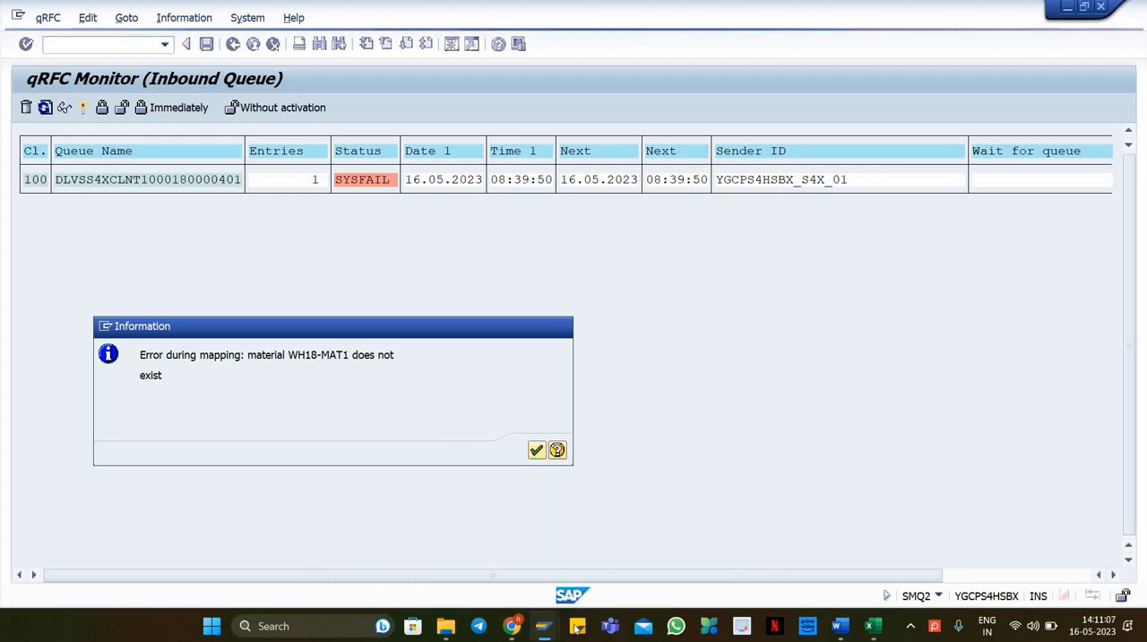
click(510, 548)
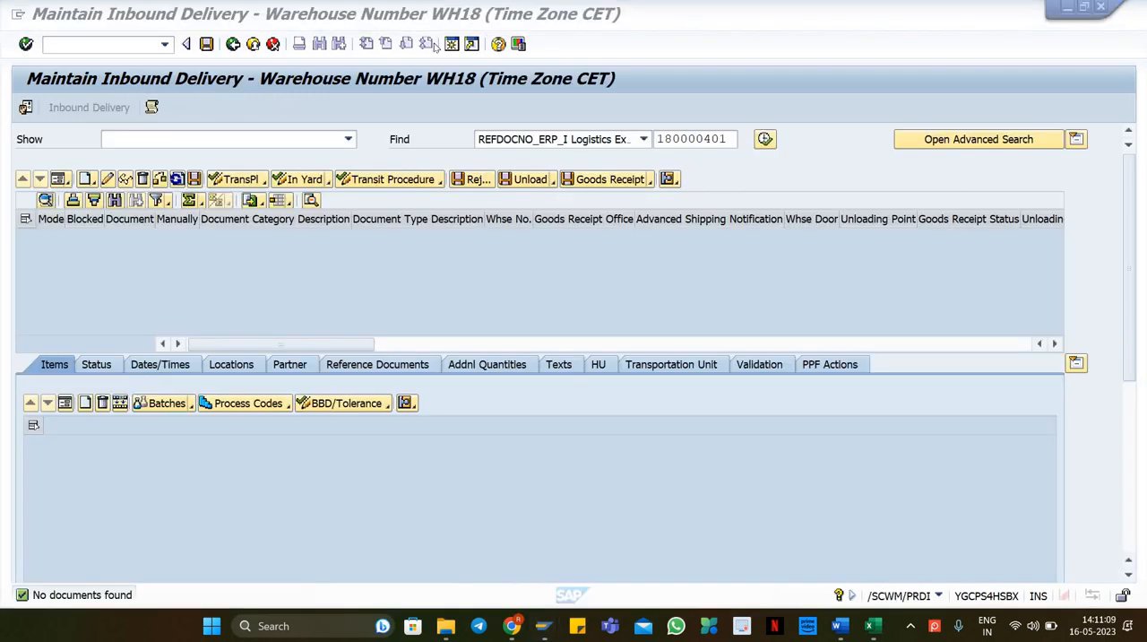
click(451, 44)
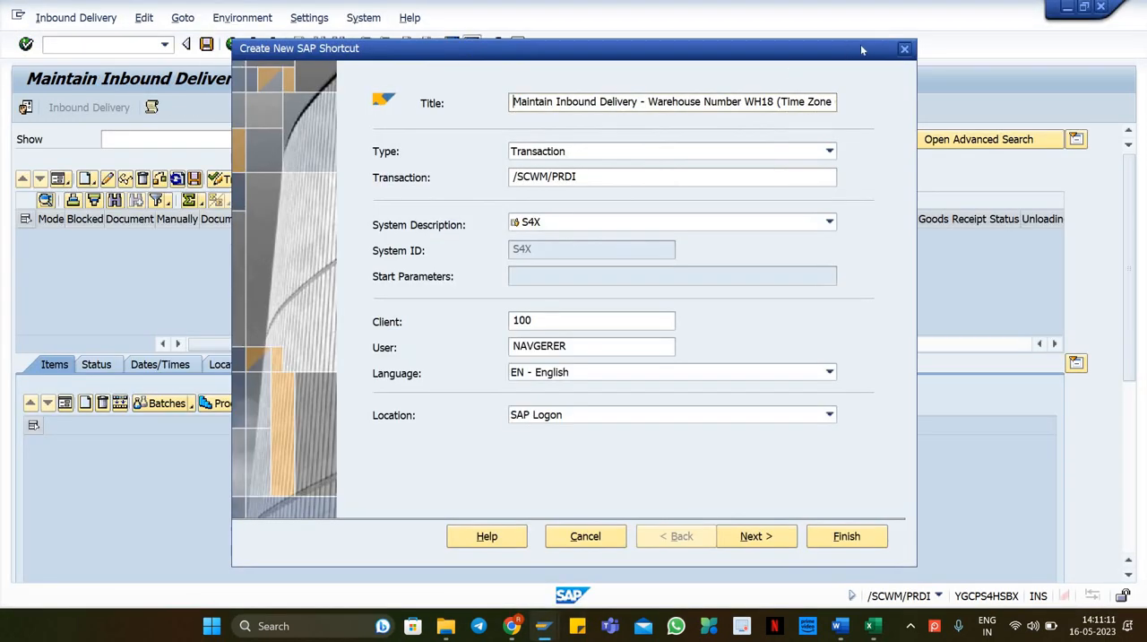
click(905, 45)
click(451, 44)
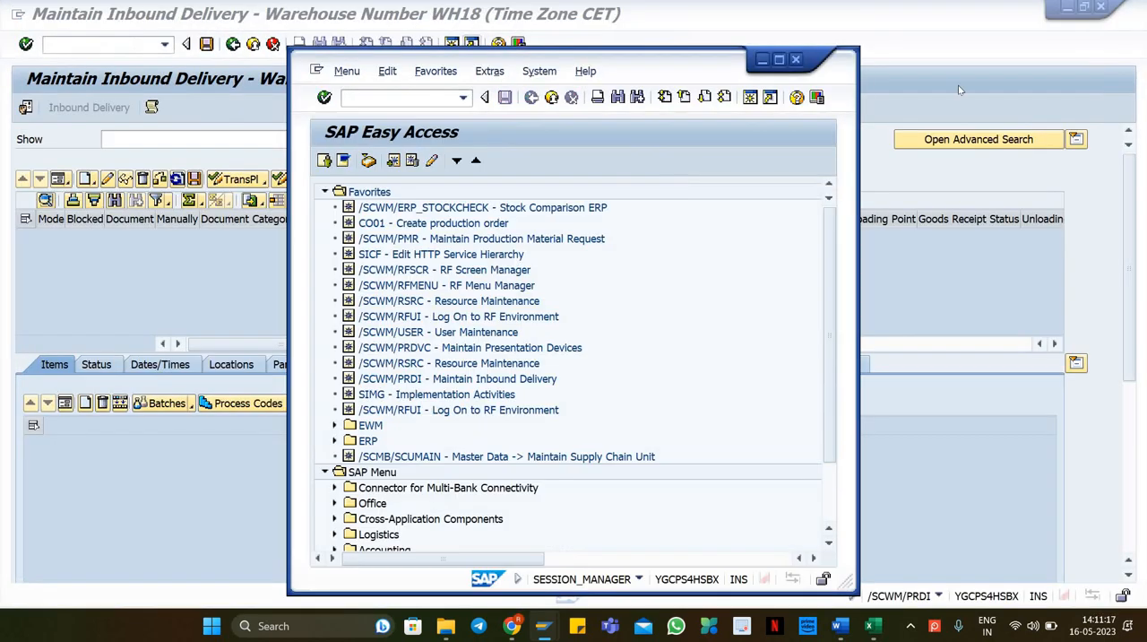
click(778, 59)
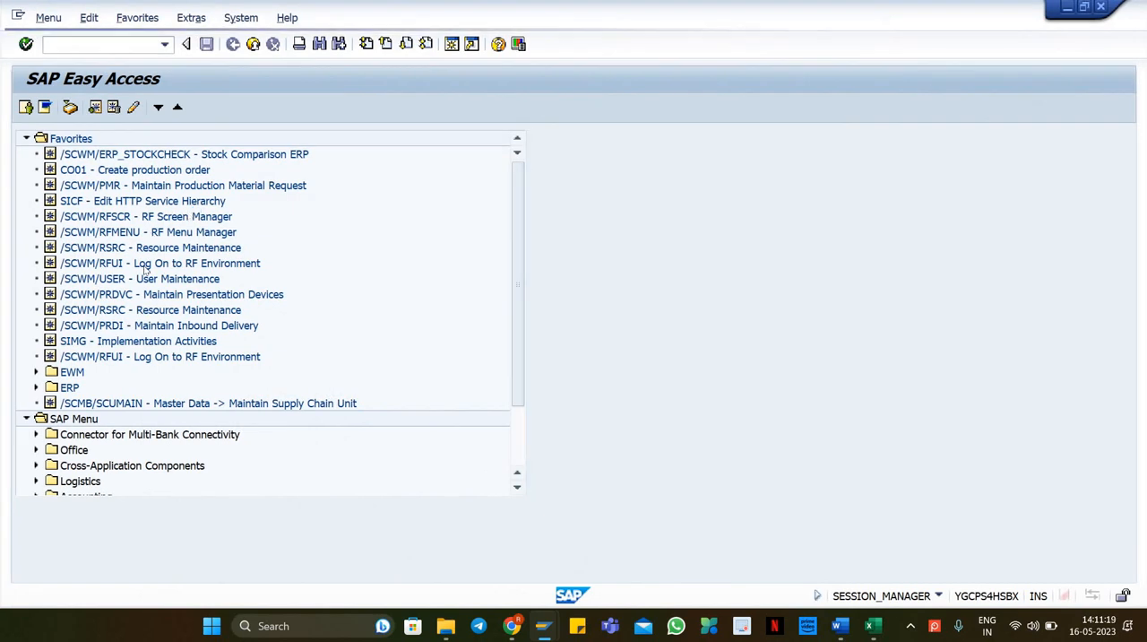
Step: Launch SIMG - Implementation Activities from the favorites to display the IMG
click(143, 233)
click(95, 353)
double_click(121, 343)
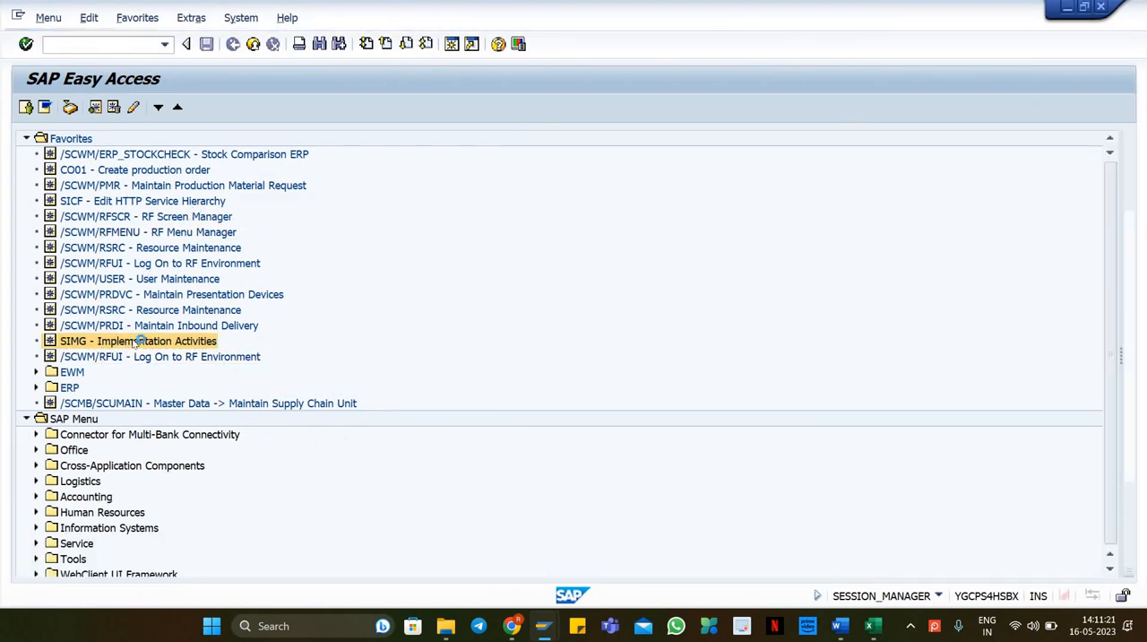
click(130, 265)
scroll(130, 265, down, 4)
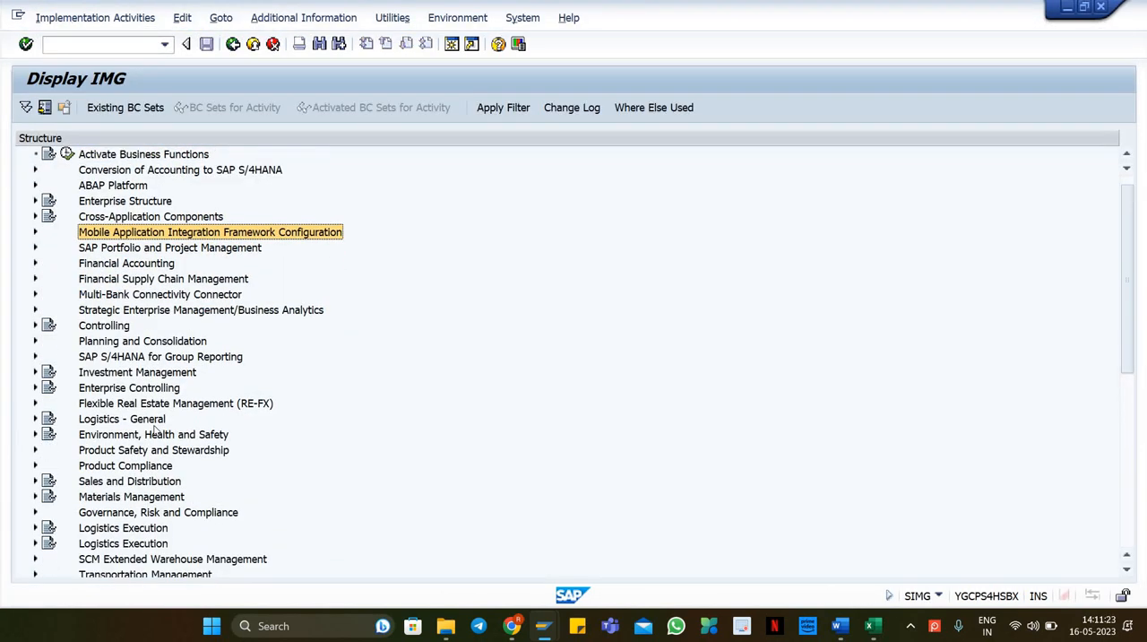
Step: In the IMG, open Map Storage Locations from ERP System to EWM under SCM Extended Warehouse Management's ERP Integration Goods Movements
click(182, 418)
double_click(182, 418)
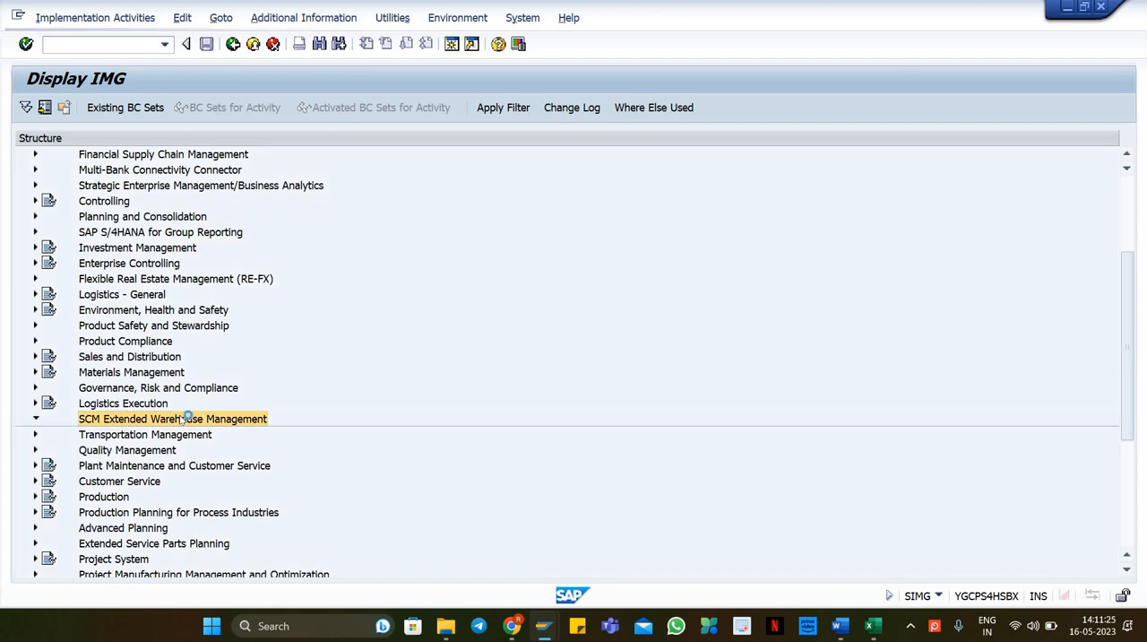
double_click(163, 436)
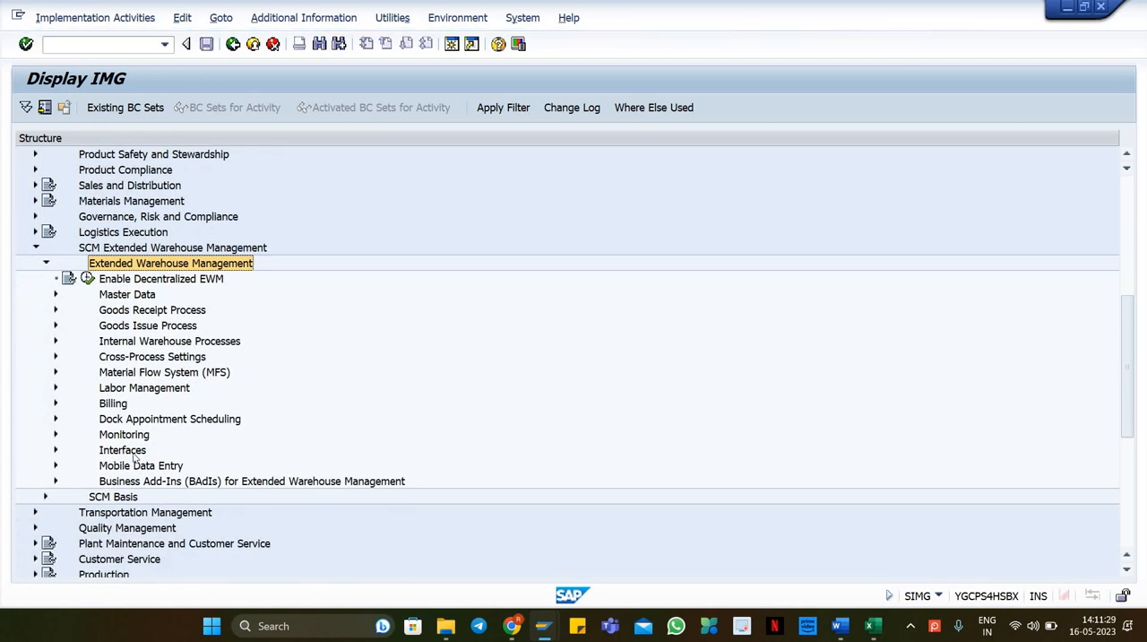
click(135, 451)
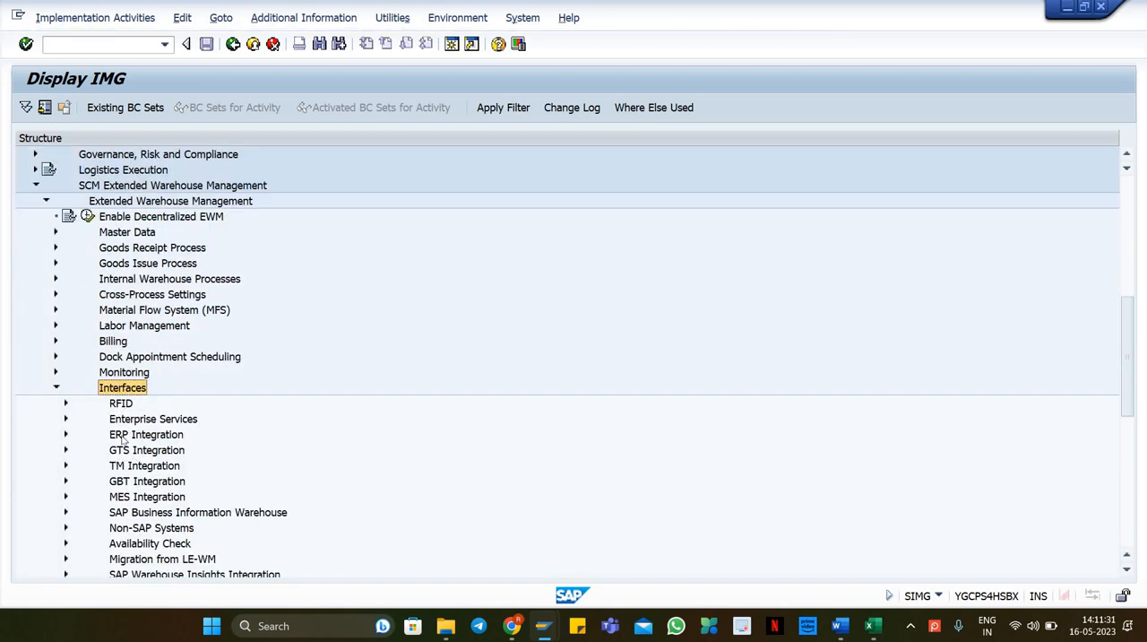
click(126, 435)
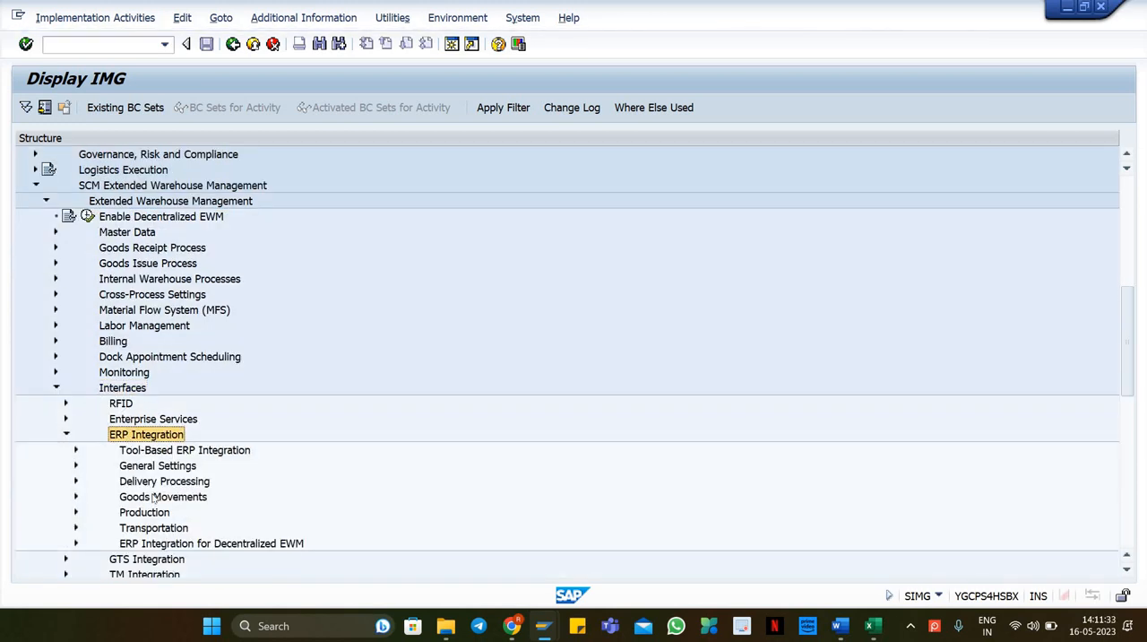
click(154, 497)
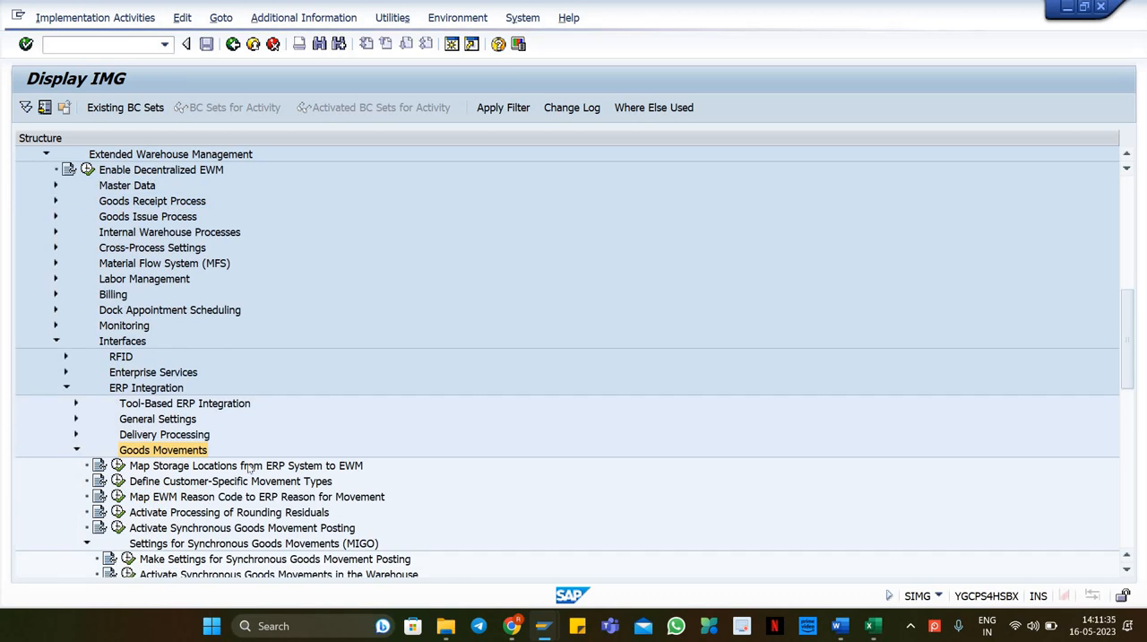
click(134, 466)
click(119, 465)
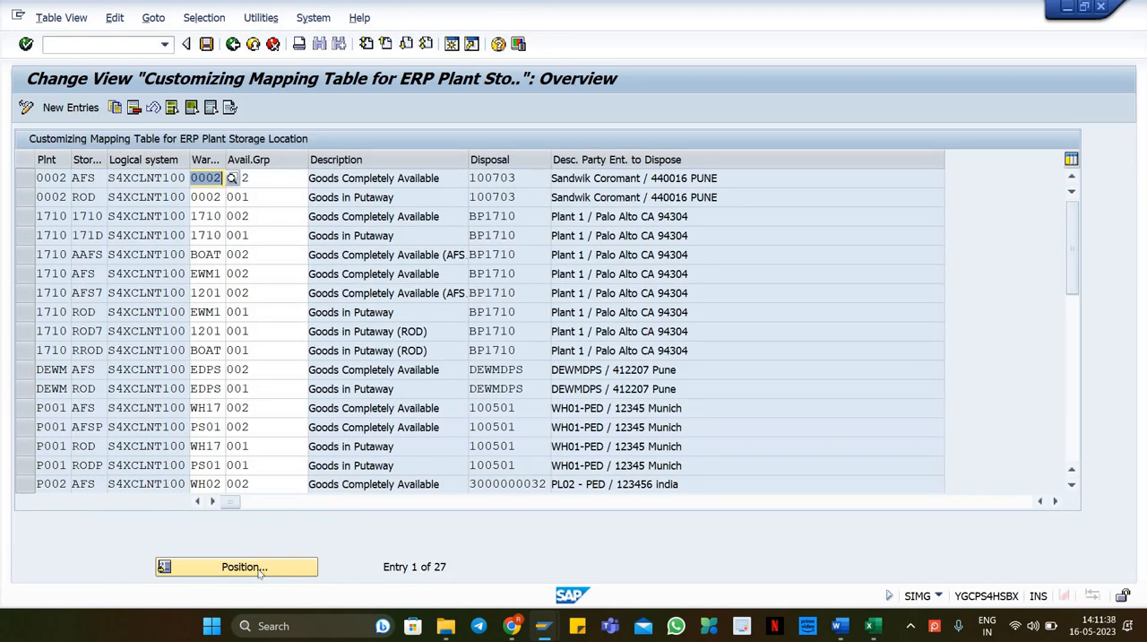
Step: Position the storage location mapping table on plant PL18
click(258, 568)
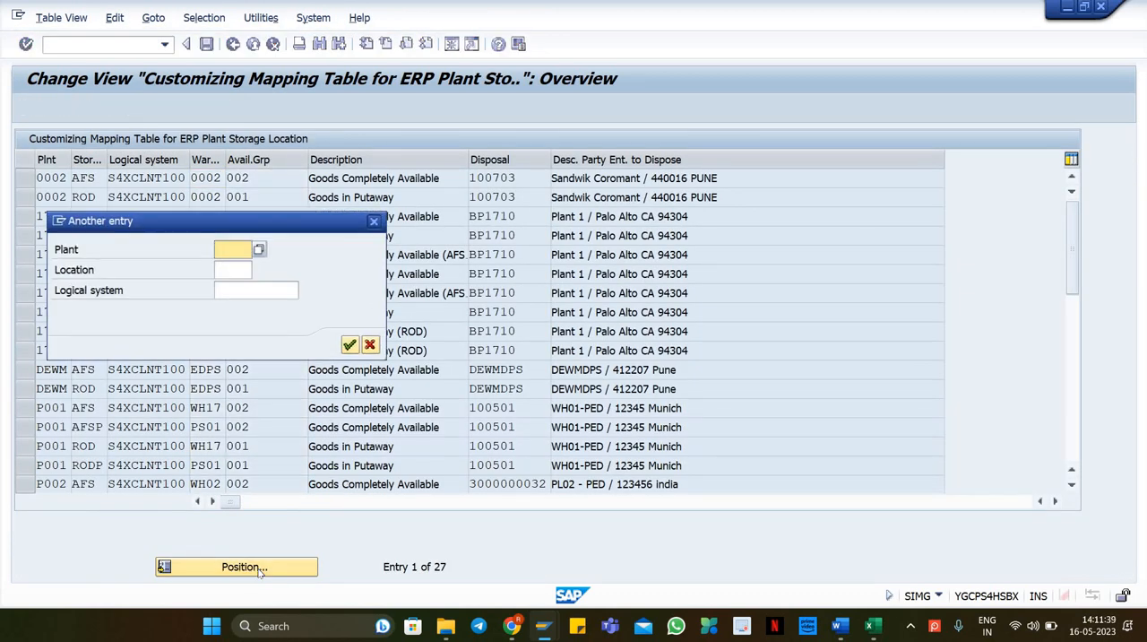
text(PL18)
key(Tab)
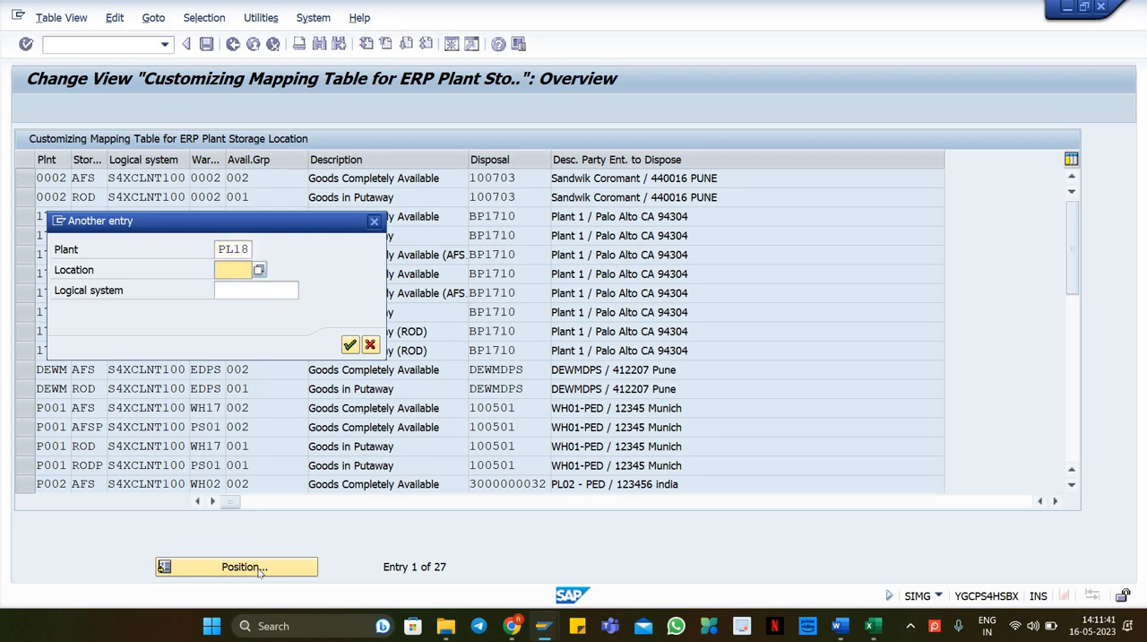
key(Tab)
key(Return)
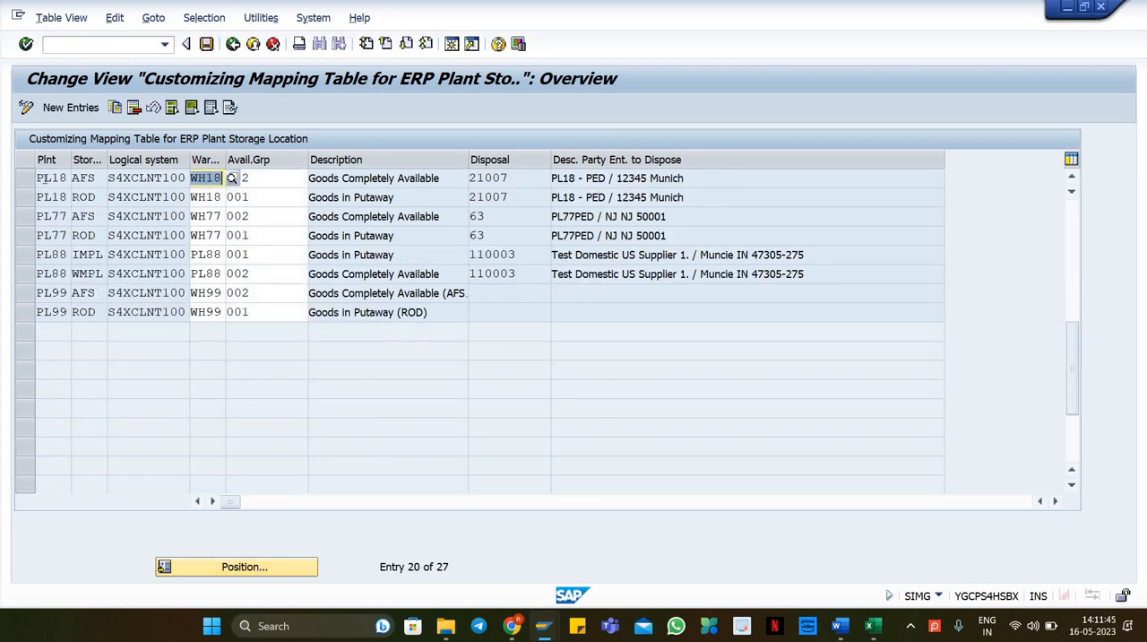
Step: Inspect the PL18 mapping entries' warehouse, availability group and disposal party fields and return to the IMG
click(46, 179)
key(Tab)
key(Tab)
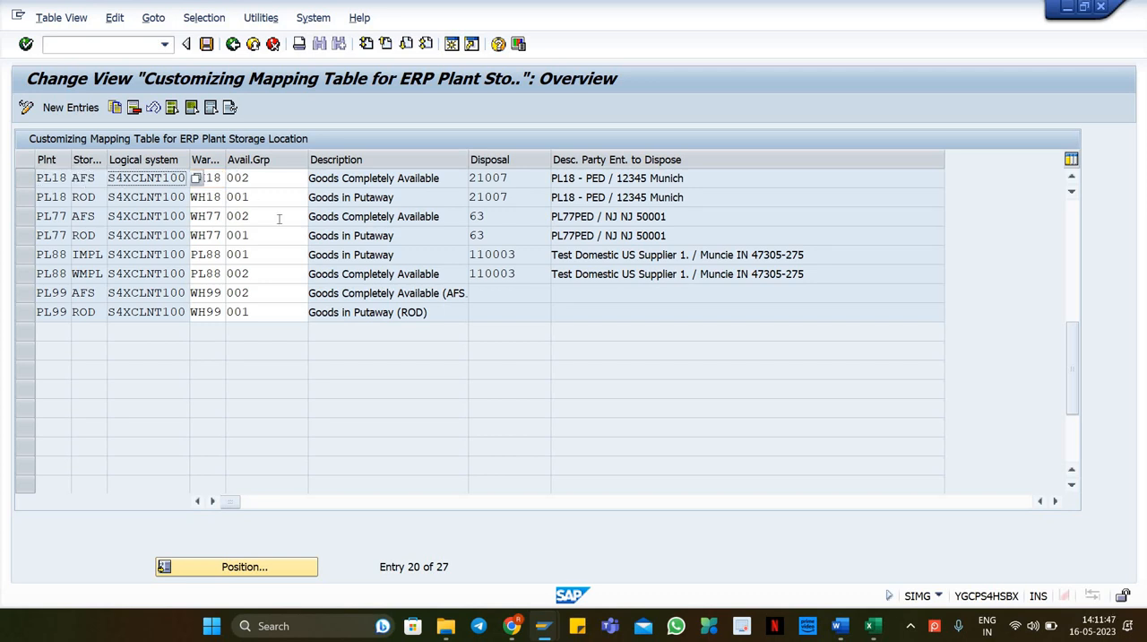
click(216, 178)
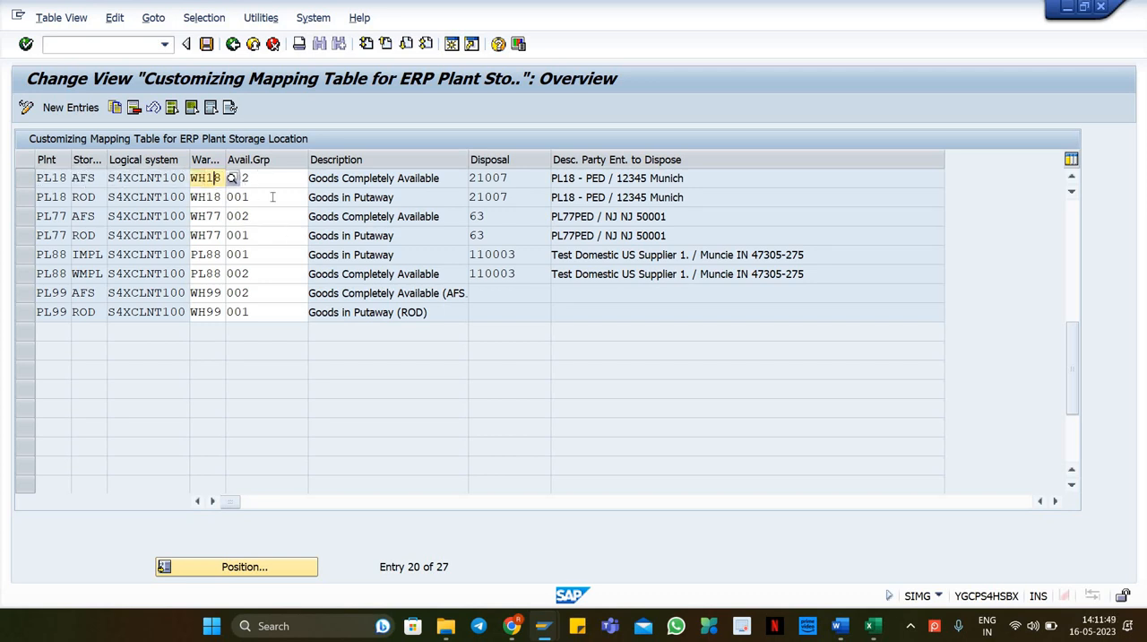
click(272, 197)
click(500, 182)
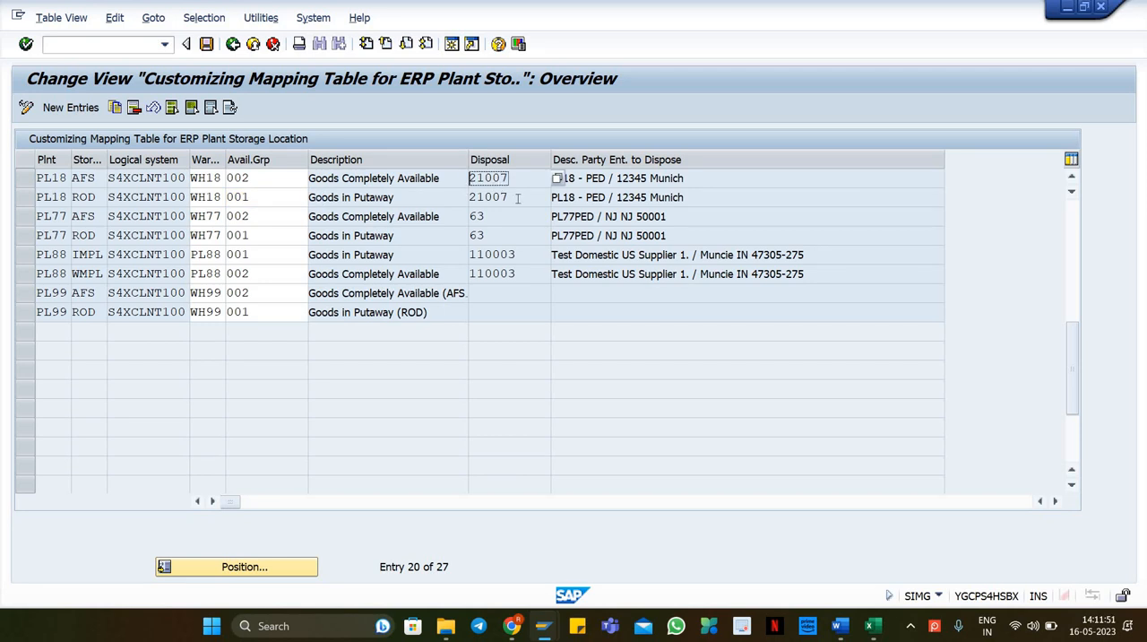
click(516, 198)
drag(264, 180, 234, 191)
click(234, 194)
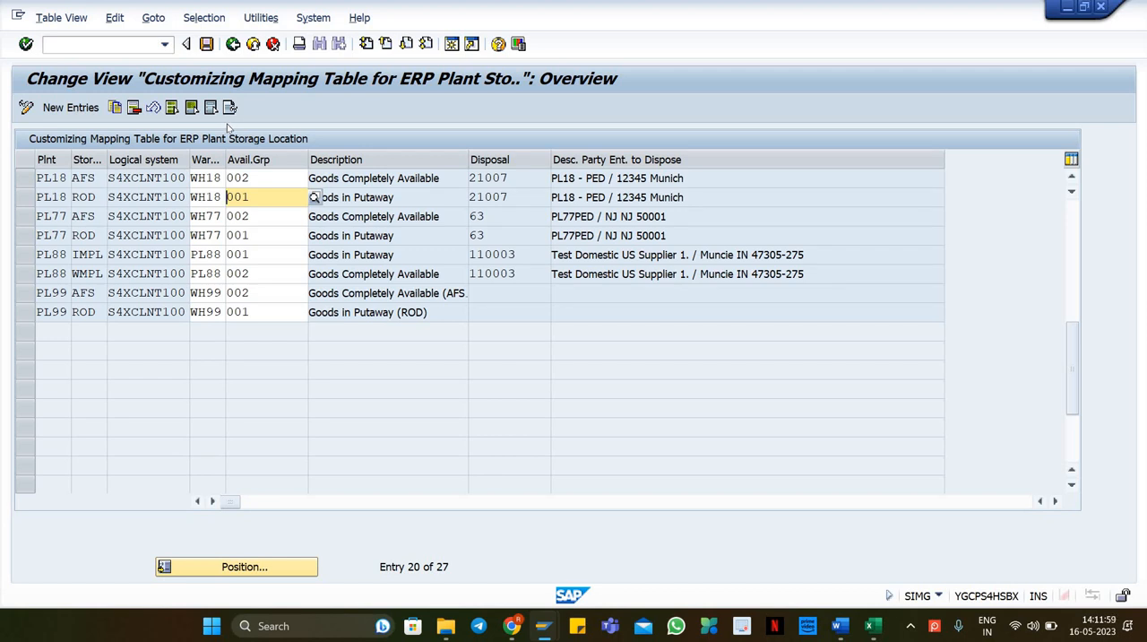
click(233, 47)
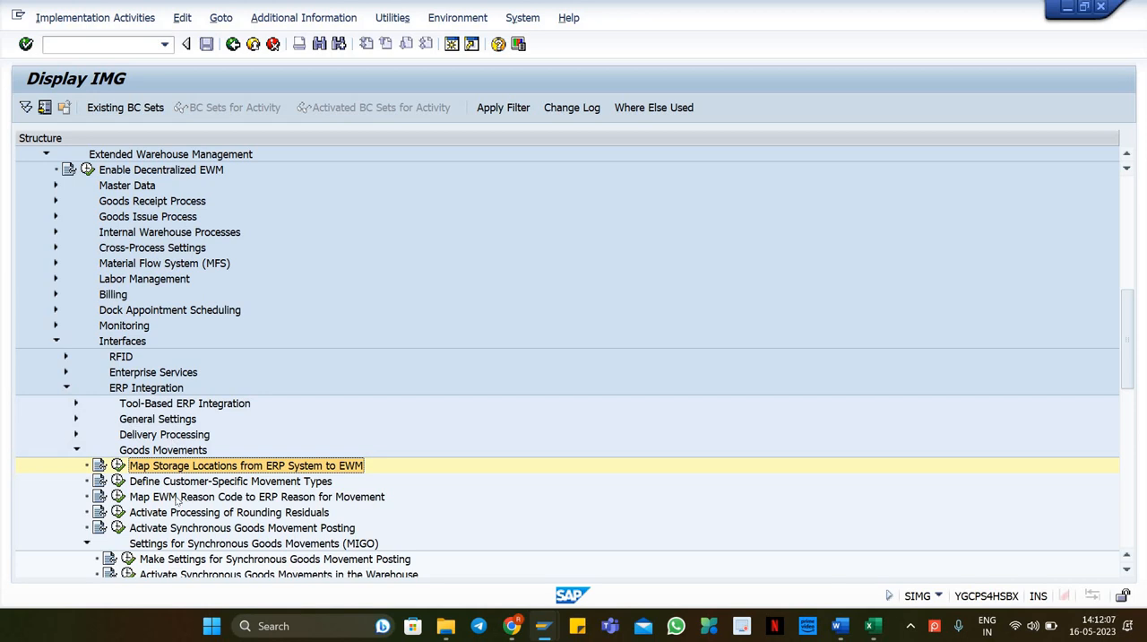
Step: Open Assign Warehouse Numbers from Logistics Execution under ERP Integration's General Settings, inspect the W18 to WH18 mapping, and return to the IMG
scroll(179, 520, down, 2)
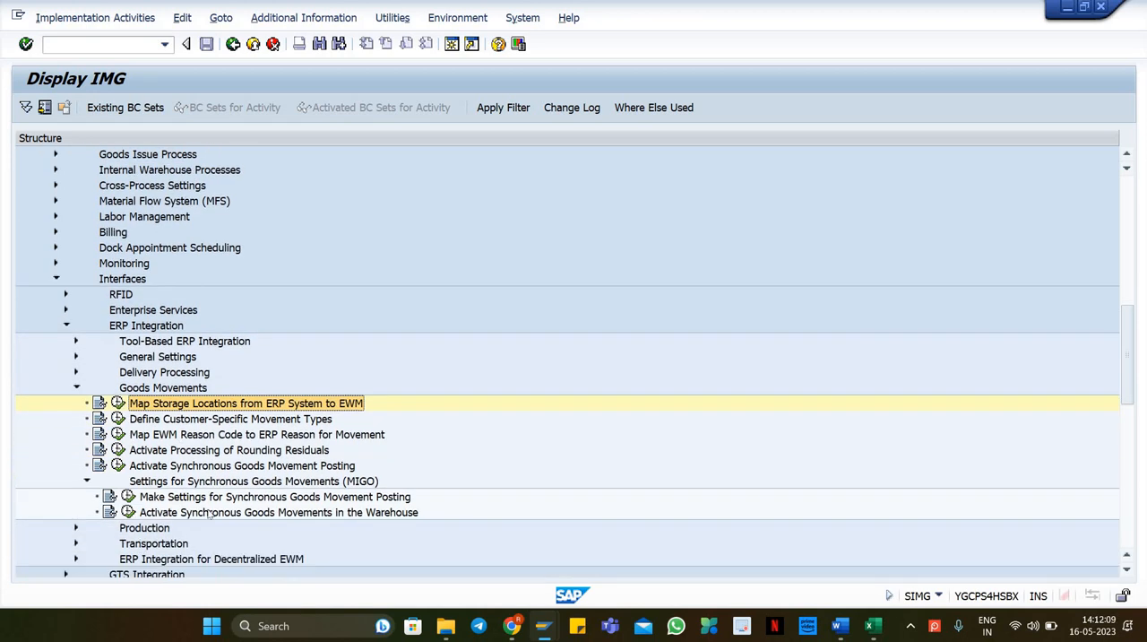
scroll(169, 432, up, 1)
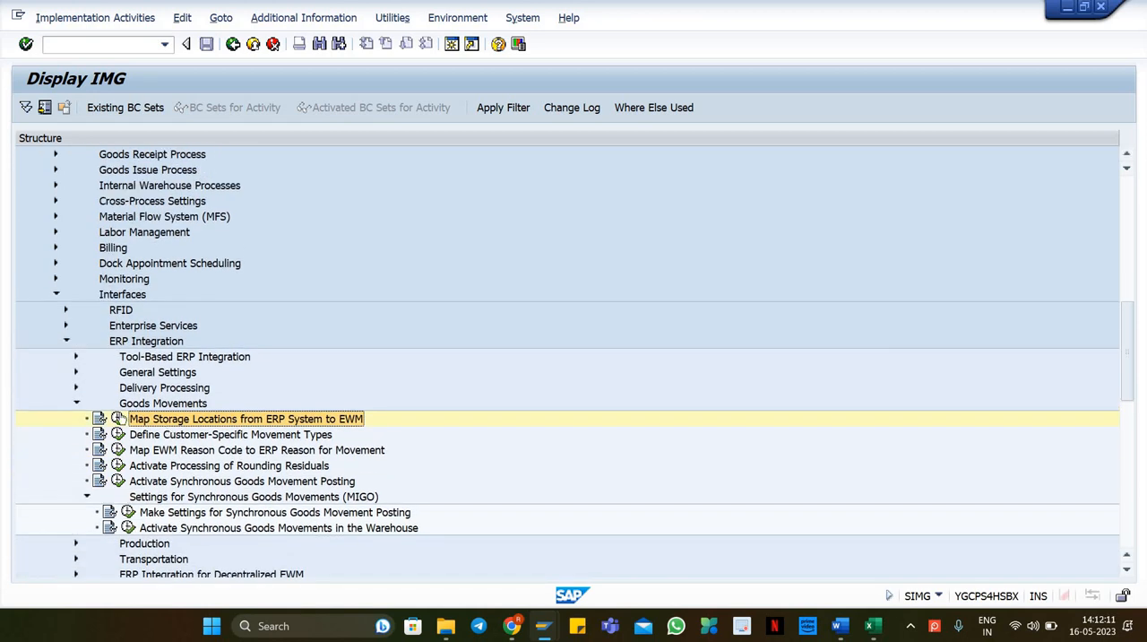
click(76, 387)
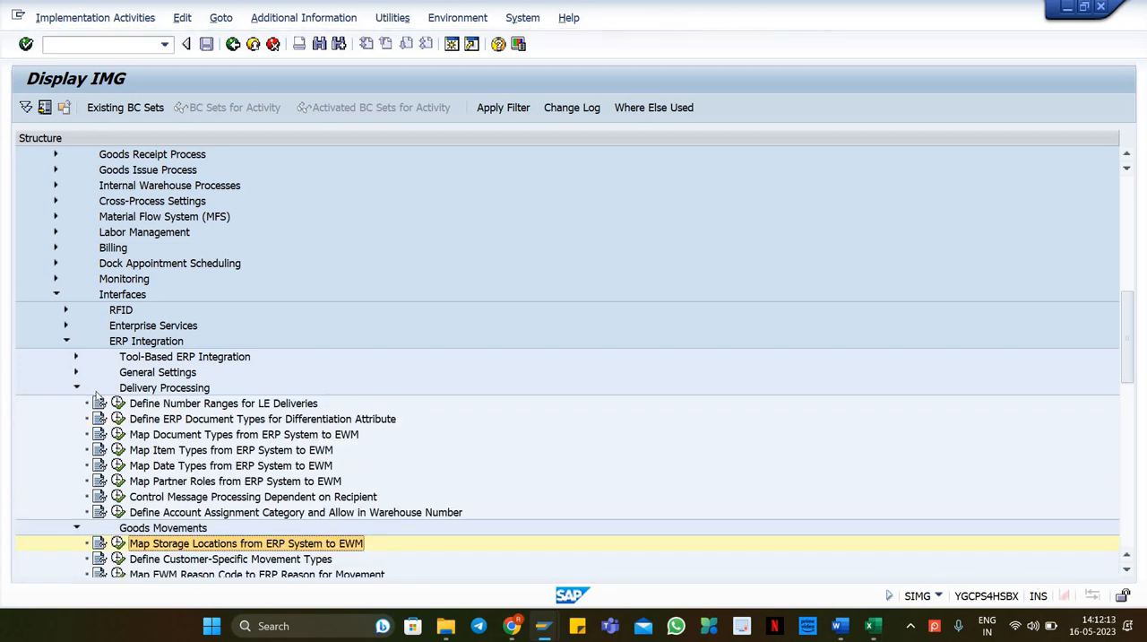
scroll(234, 507, down, 1)
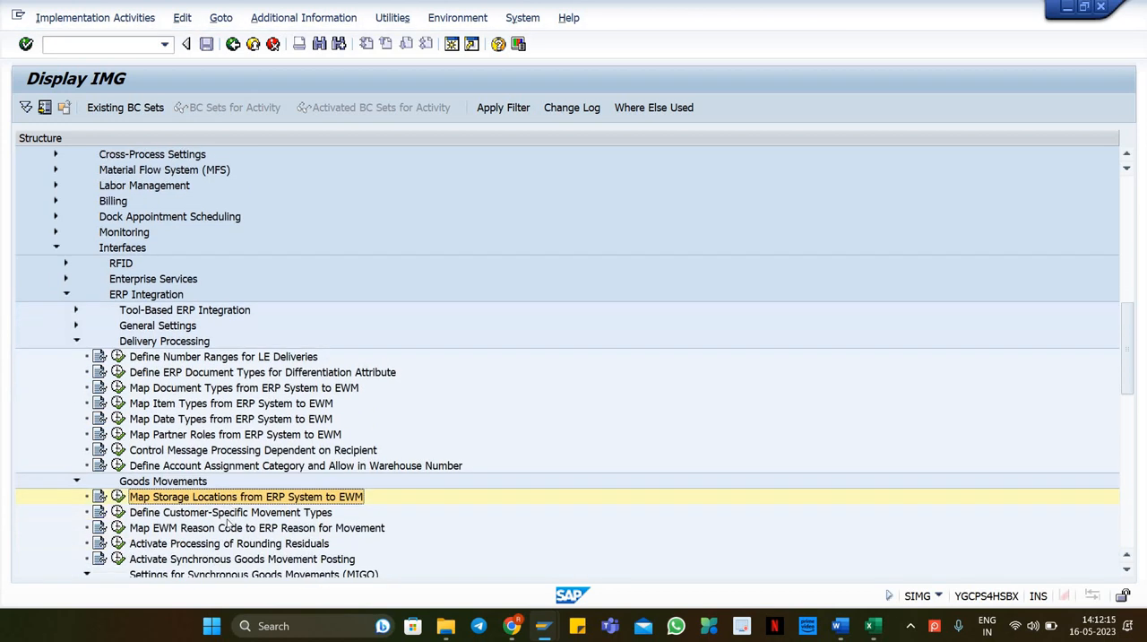
click(77, 325)
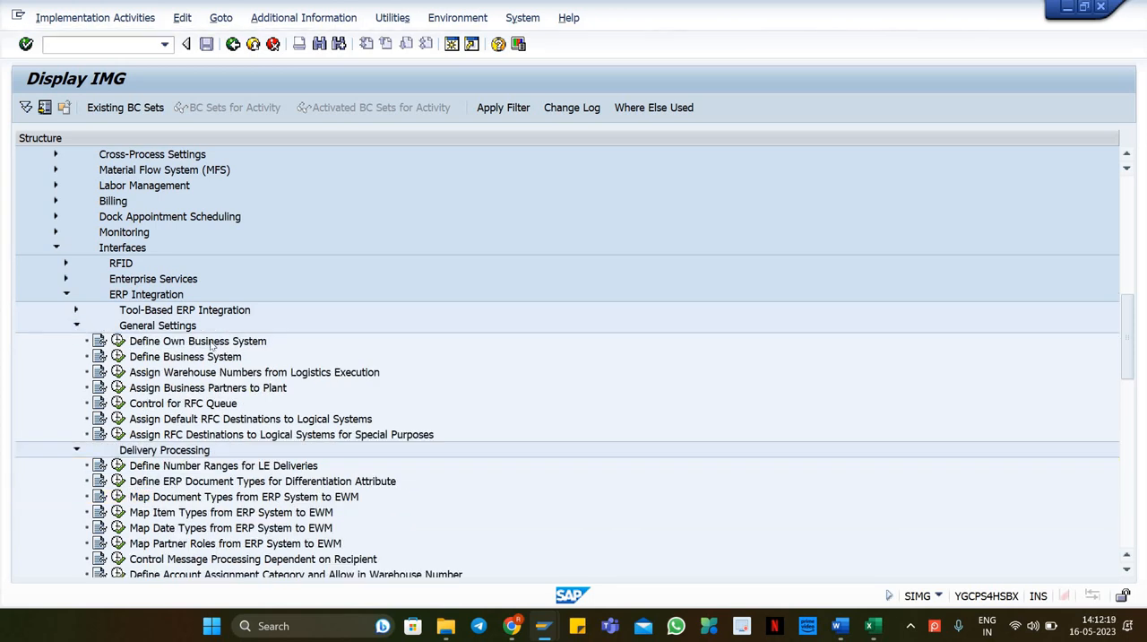
click(219, 389)
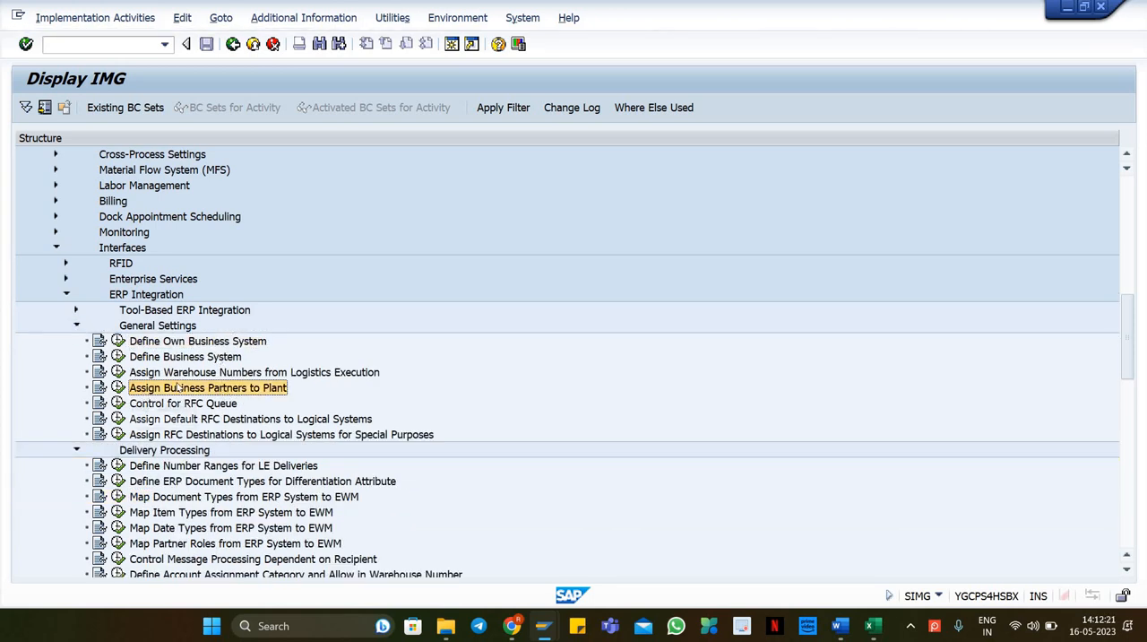
click(216, 373)
click(117, 371)
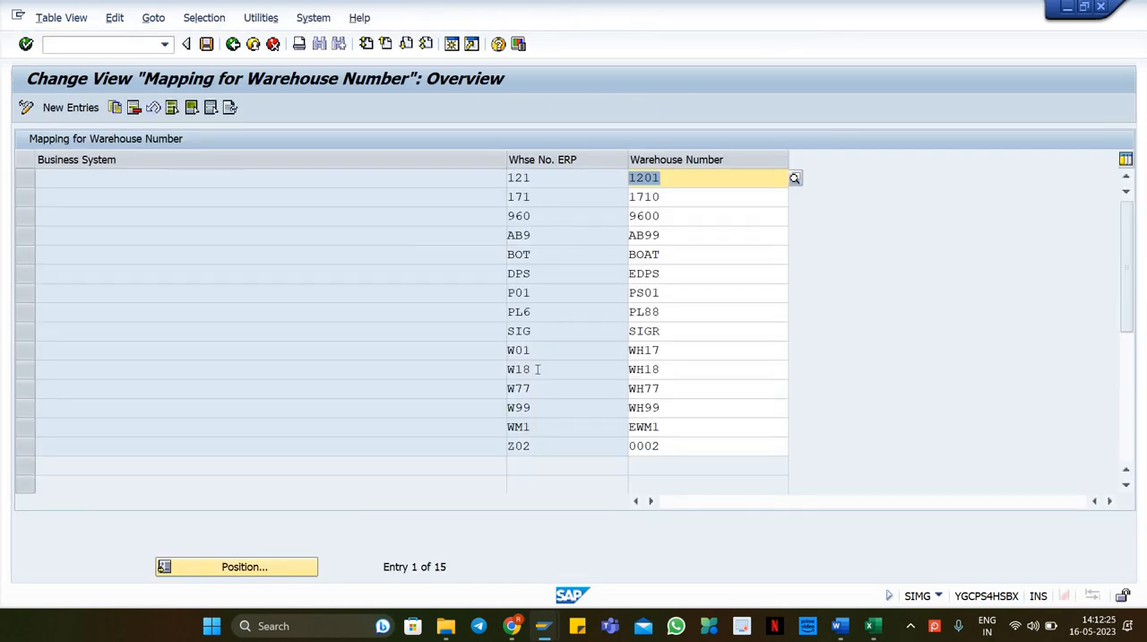
click(684, 370)
key(F3)
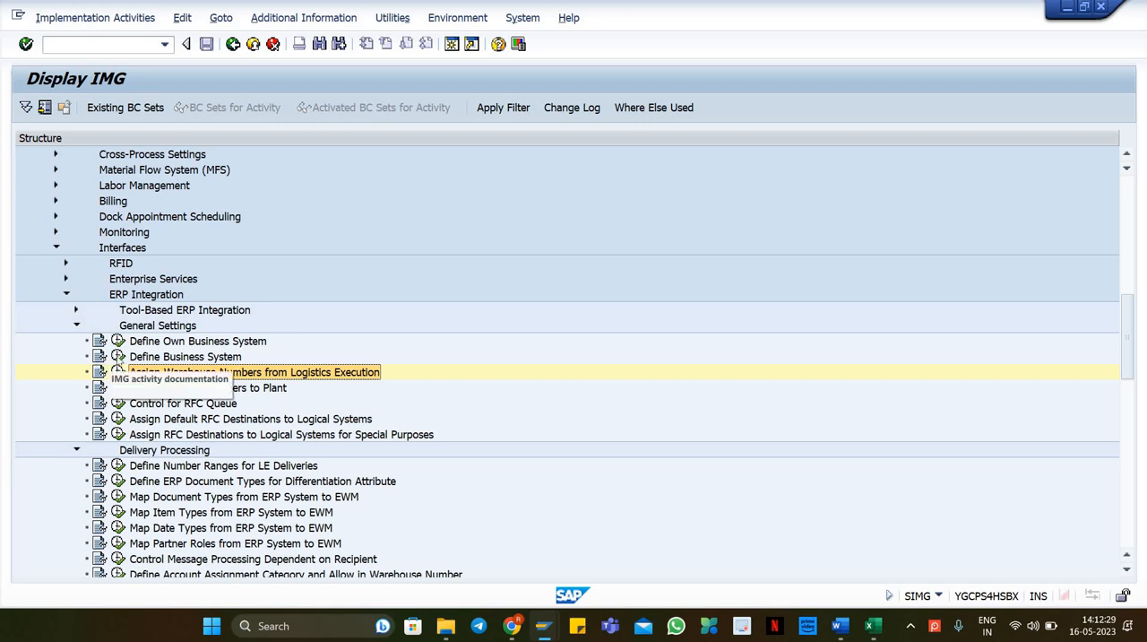
Step: Under Goods Receipt Process, open Configure Availability Group for Putaway and review the non-location-dependent stock types and availability groups
scroll(134, 305, up, 2)
scroll(135, 304, up, 4)
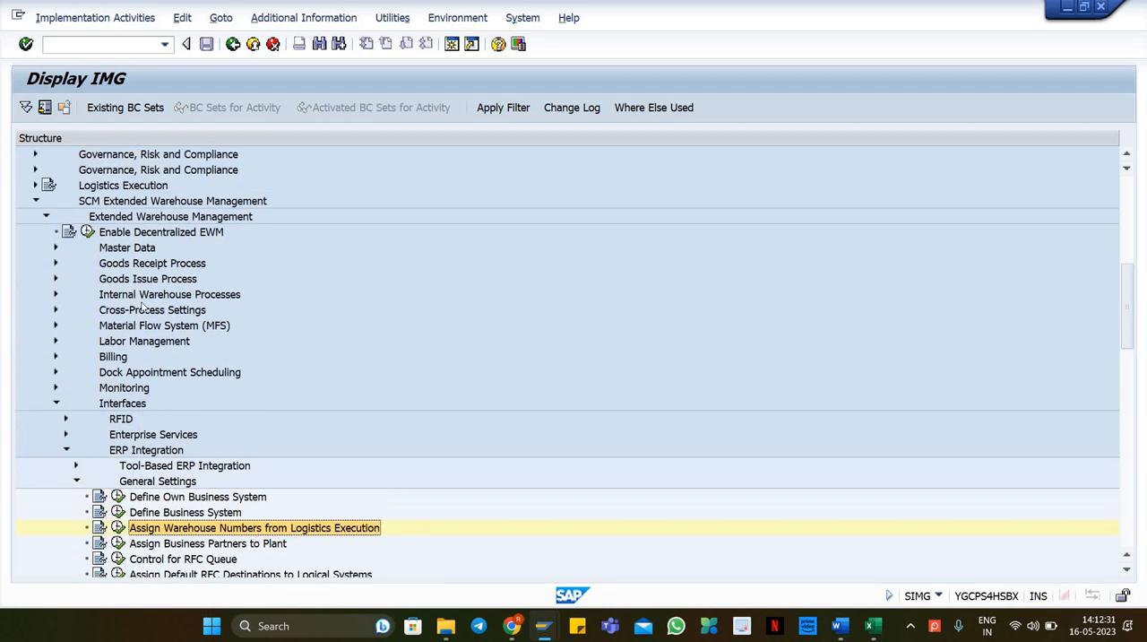
click(130, 296)
key(Down)
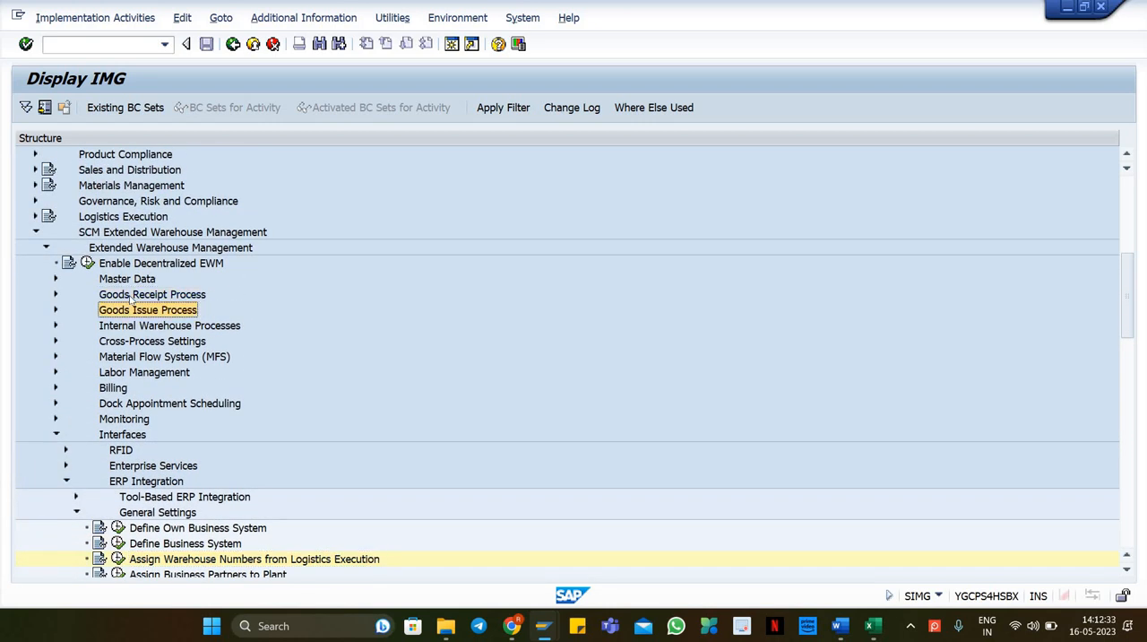
double_click(131, 296)
key(Down)
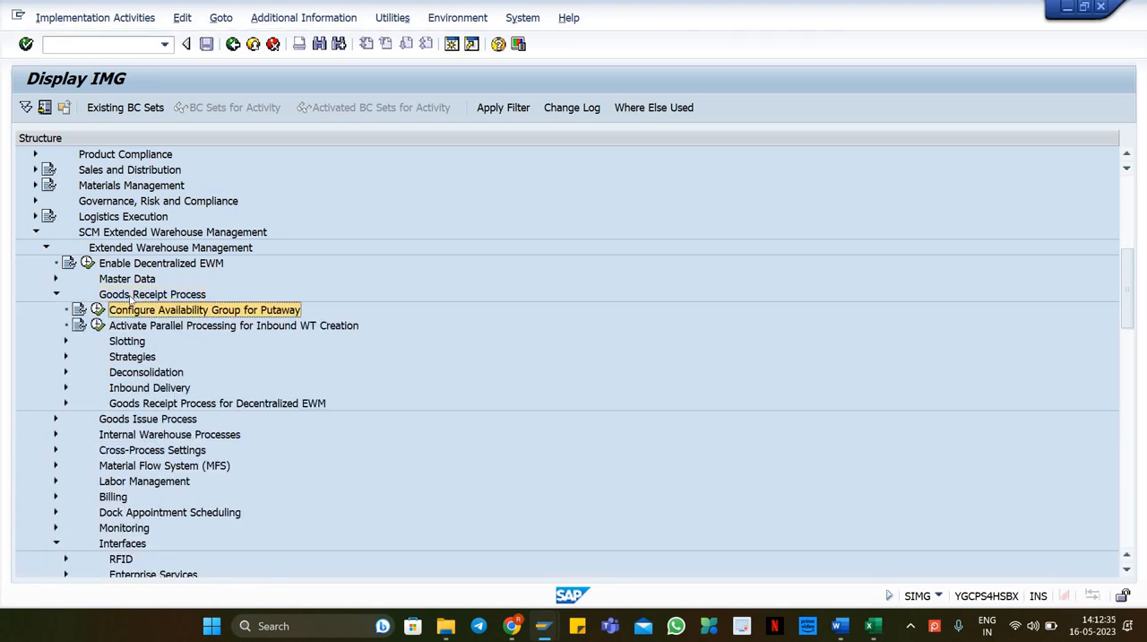
double_click(140, 308)
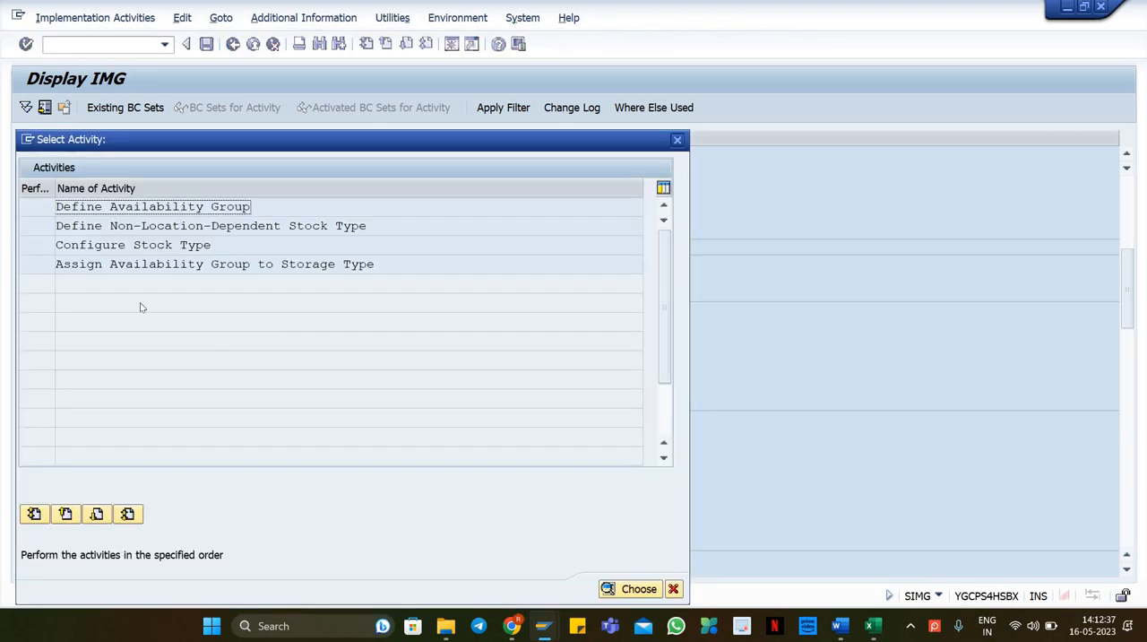
double_click(146, 226)
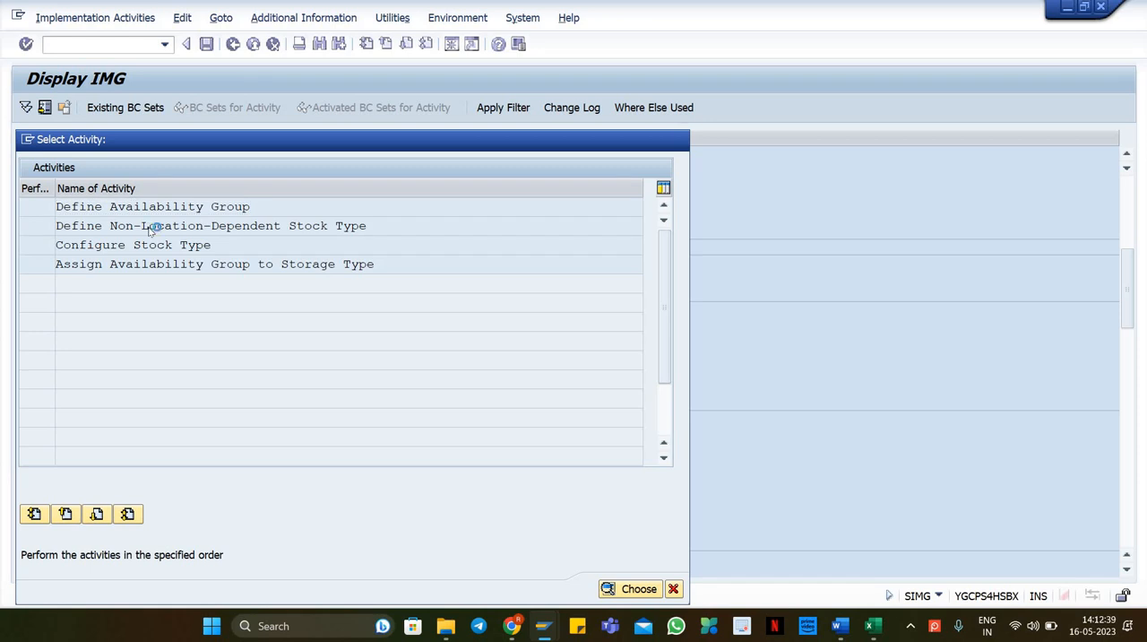
key(F3)
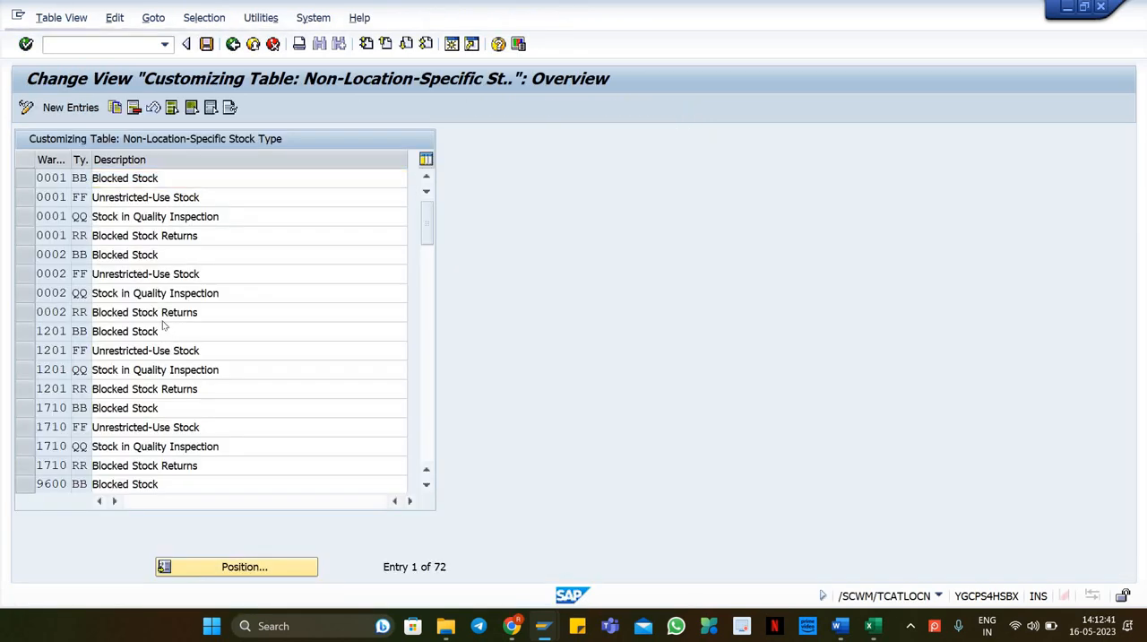
double_click(125, 207)
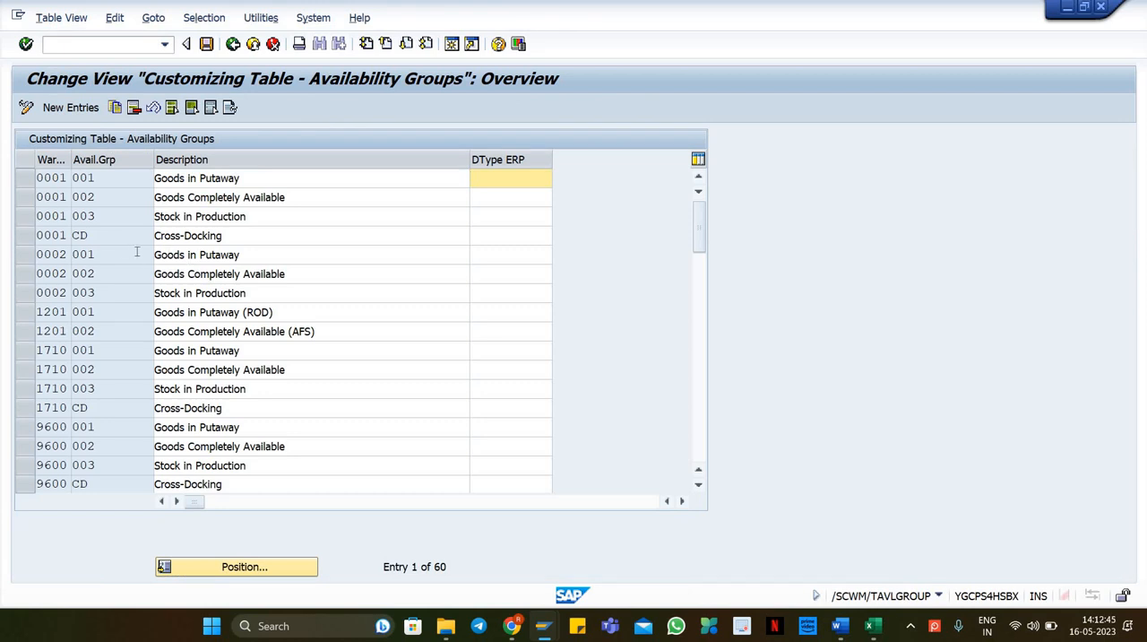
key(F3)
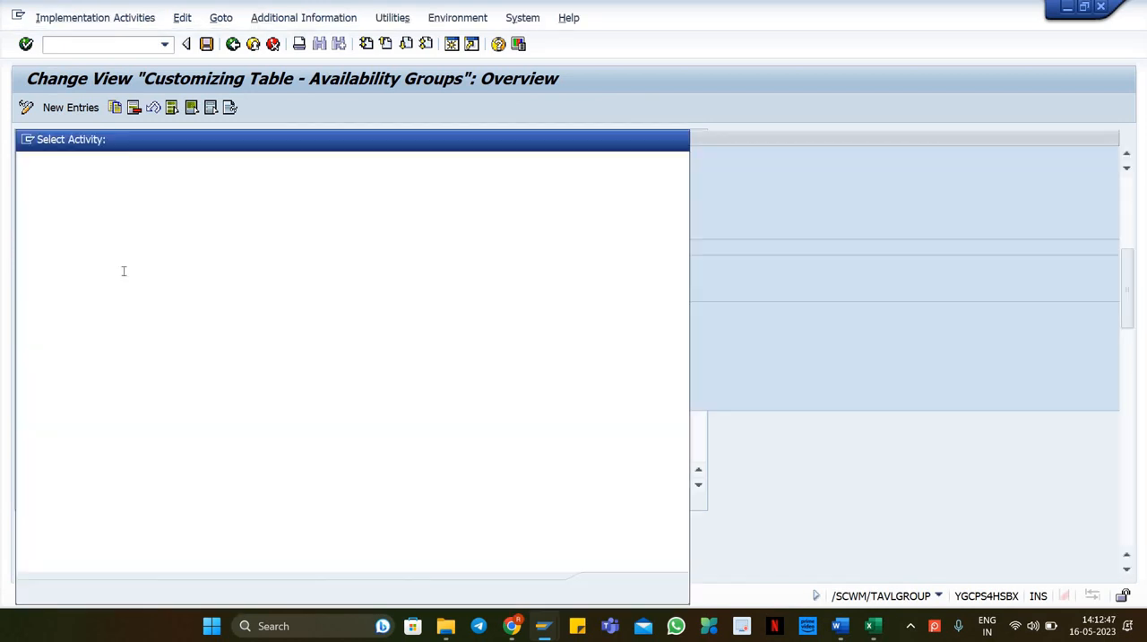
Step: Open Configure Stock Type and restrict the stock type list by contents to warehouse number WH18
double_click(137, 257)
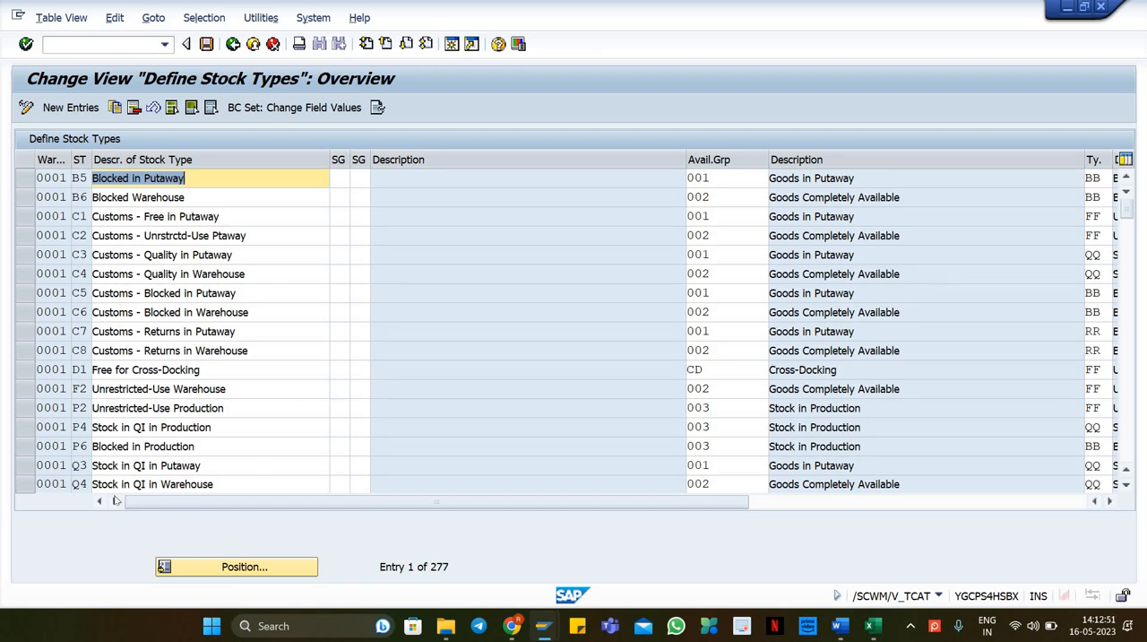
click(204, 18)
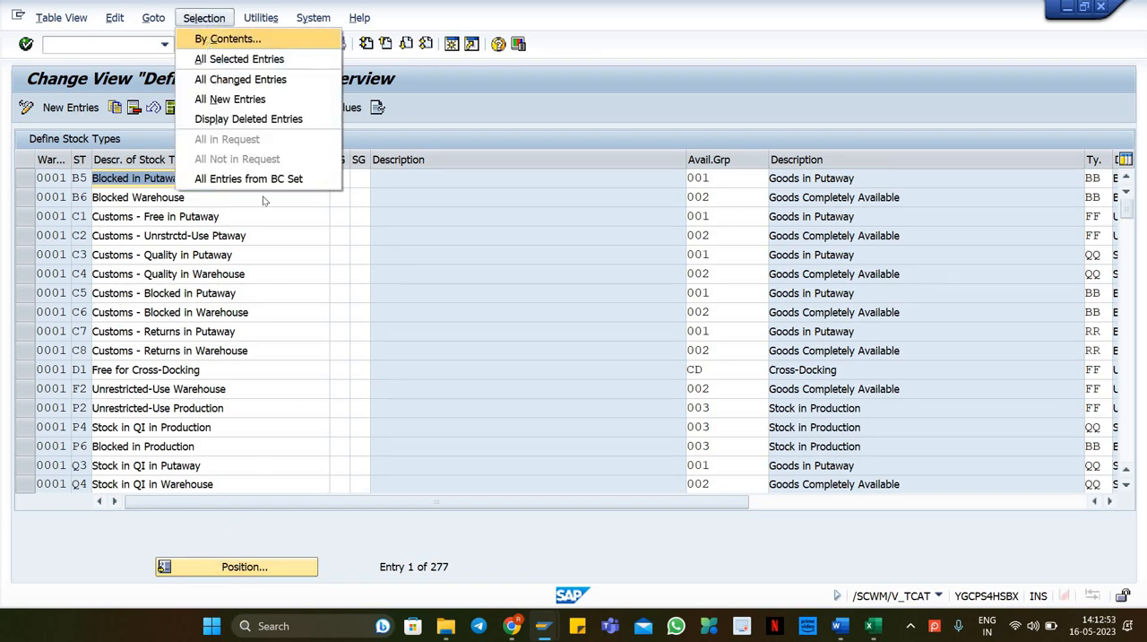
key(Return)
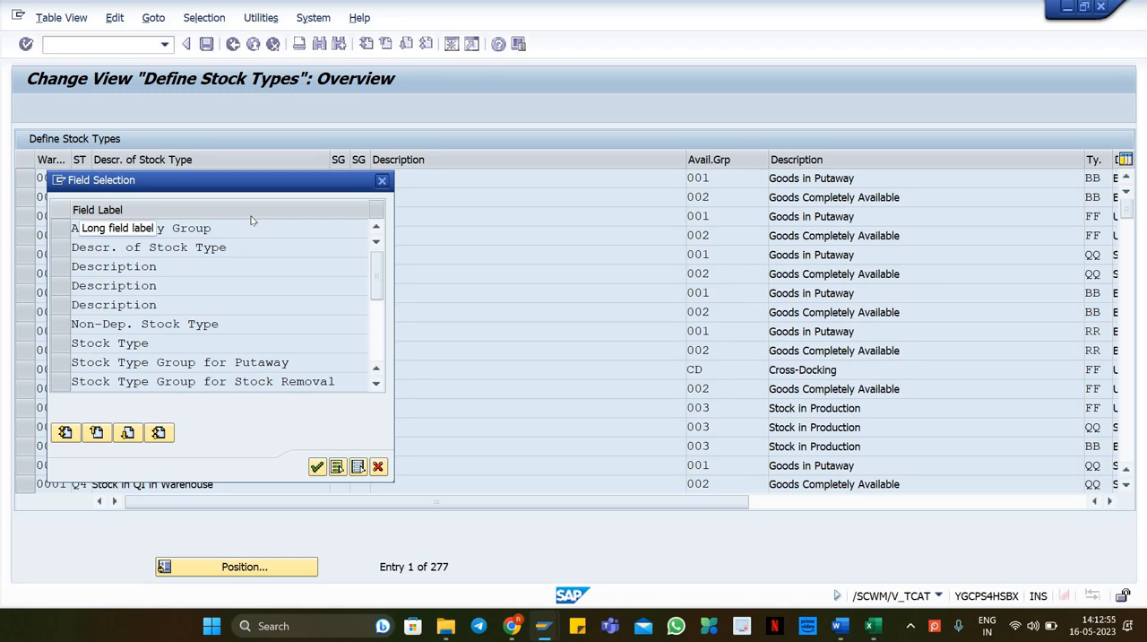
drag(379, 285, 389, 366)
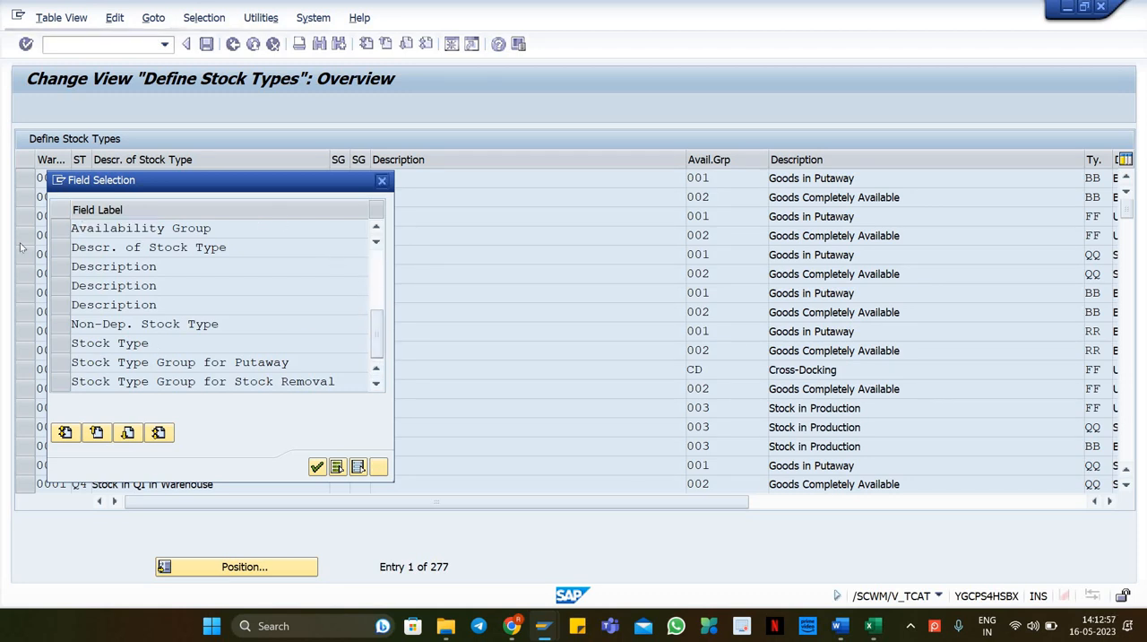
click(58, 229)
click(317, 466)
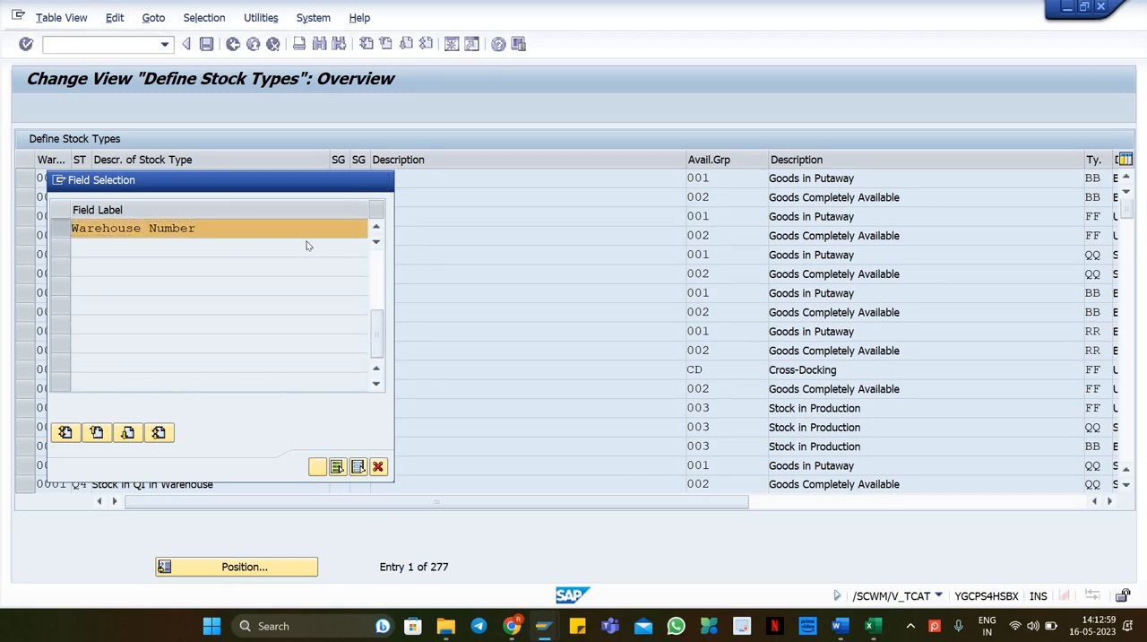
click(363, 231)
text(WH18)
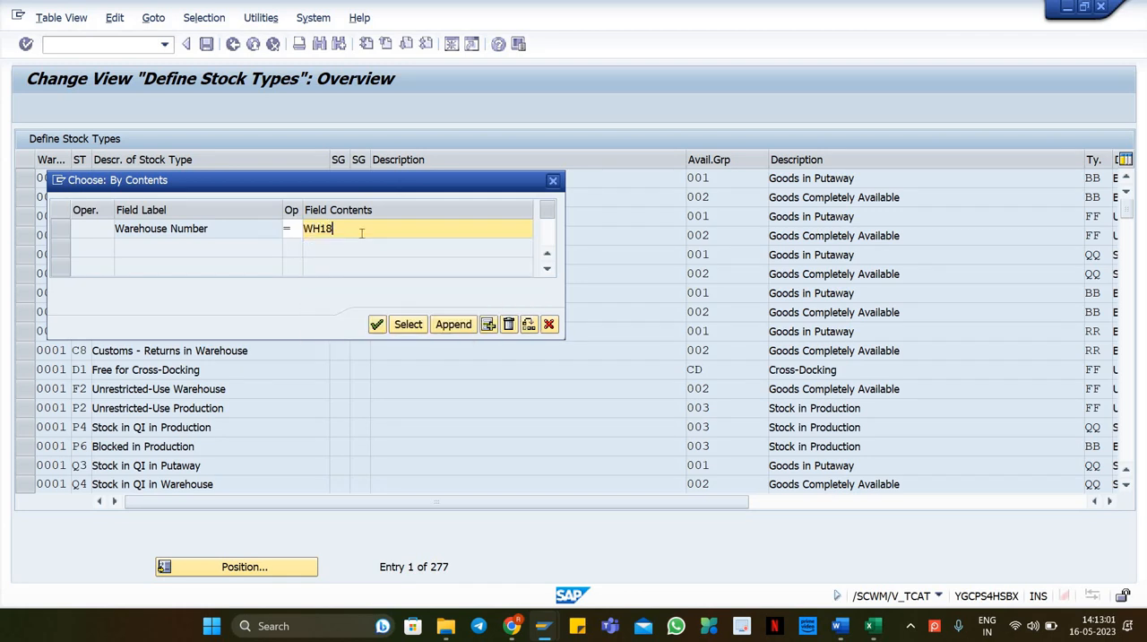
key(Return)
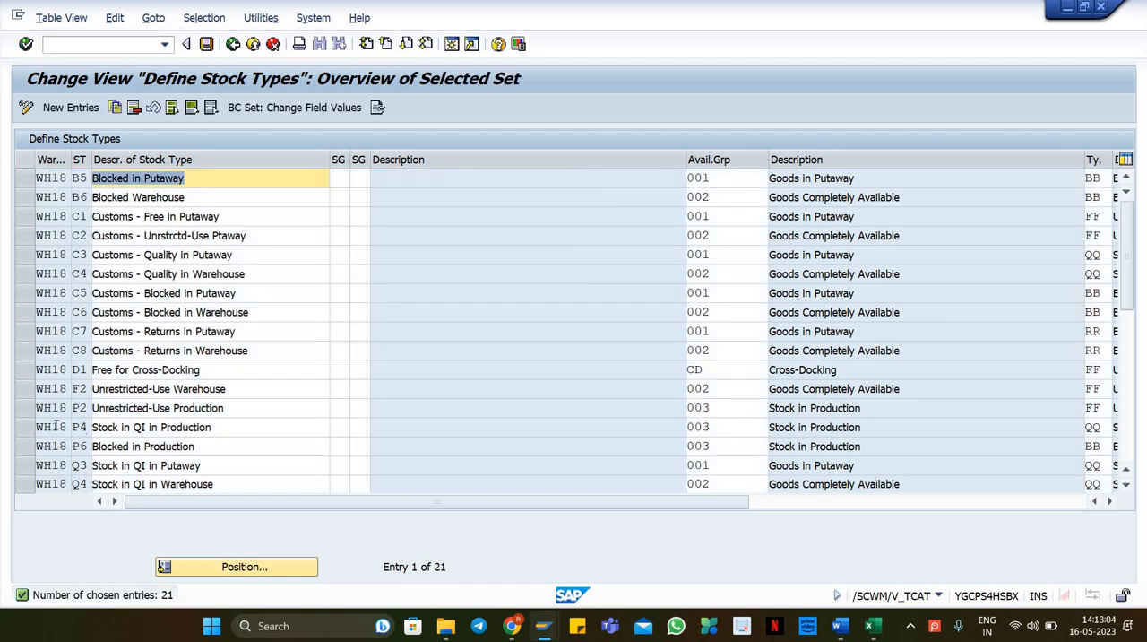
Step: Select the WH18 stock type F2 Unrestricted-Use Warehouse and copy it as a new entry
click(27, 391)
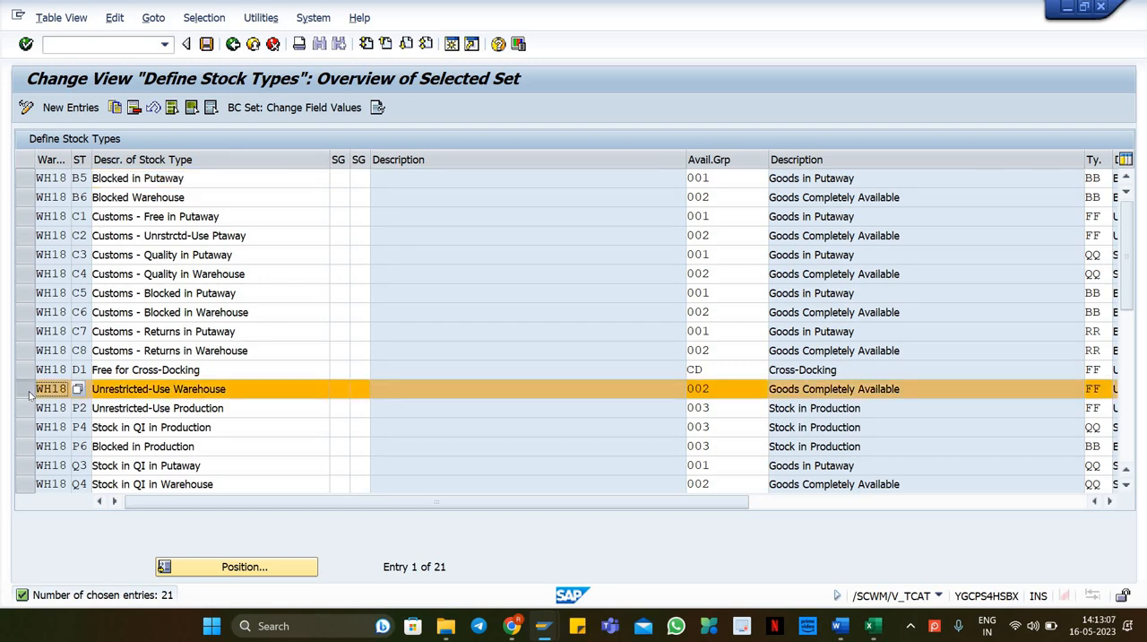
click(27, 391)
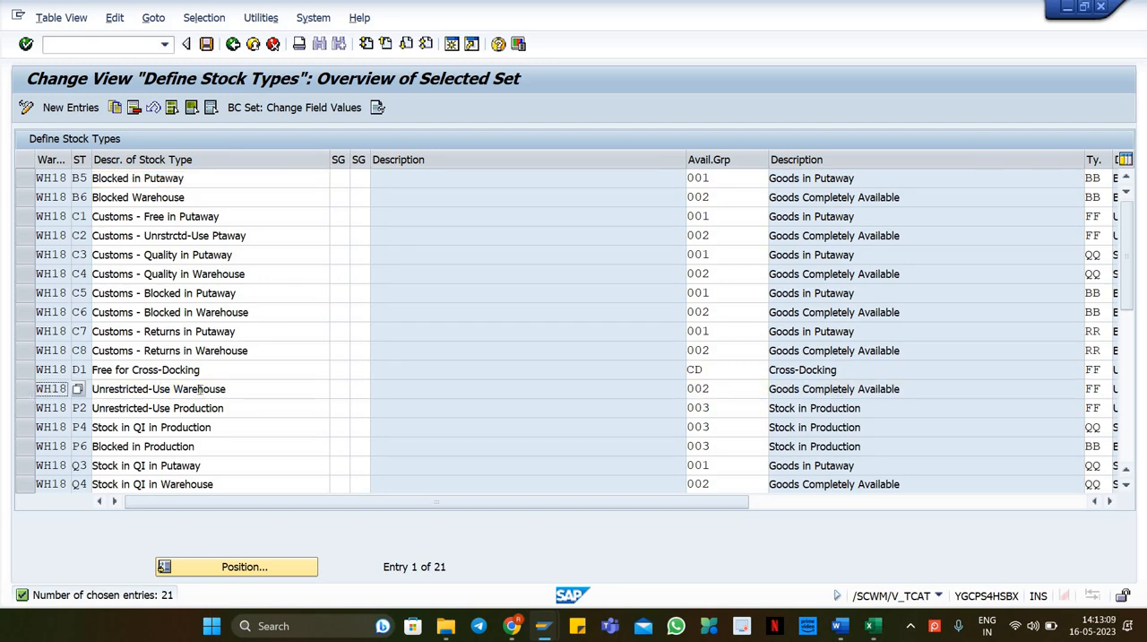
click(242, 388)
scroll(269, 389, down, 1)
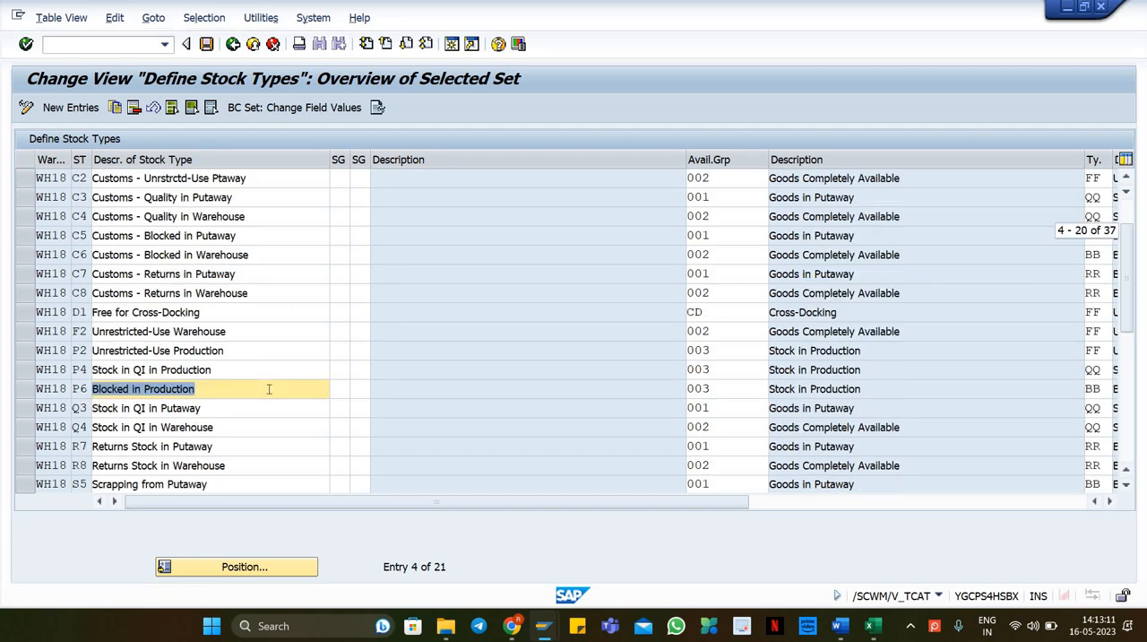
click(25, 337)
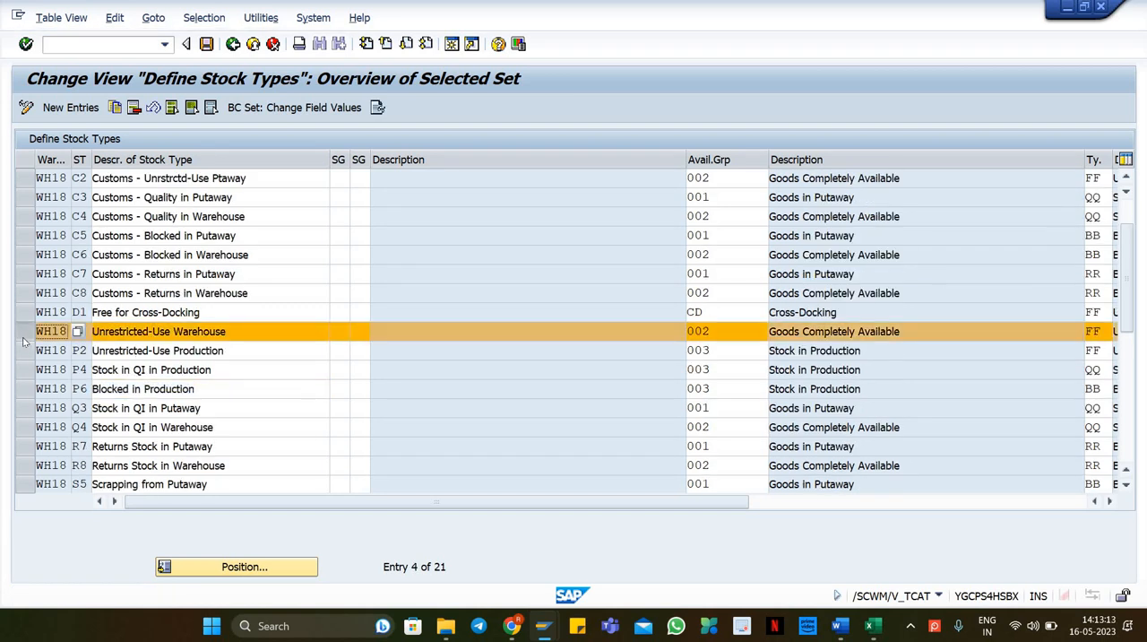
scroll(303, 364, down, 1)
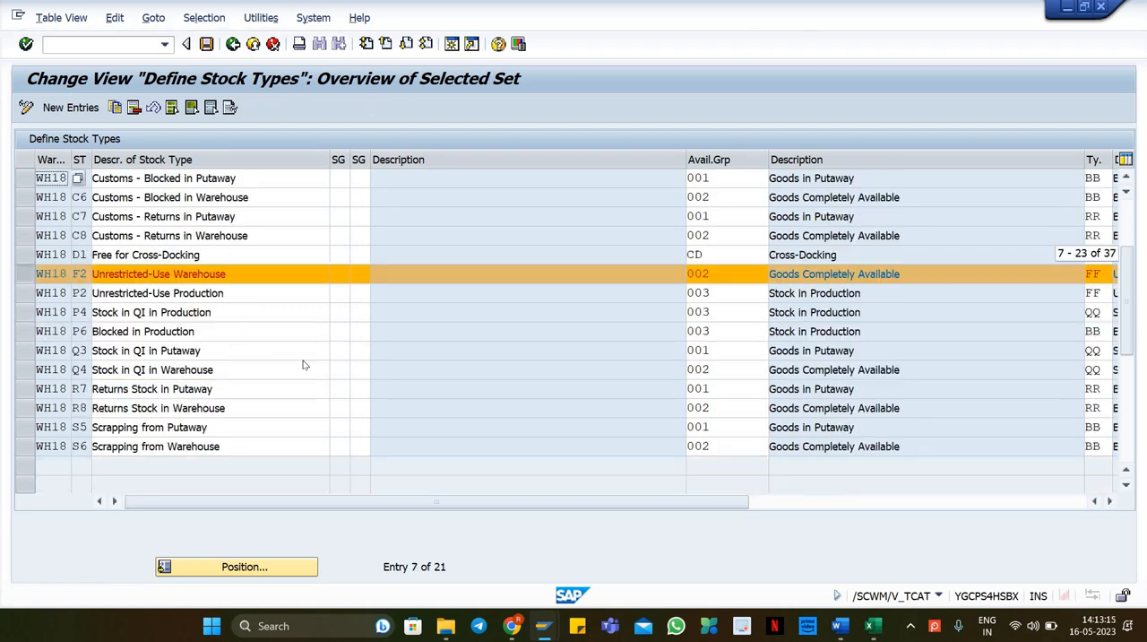
scroll(216, 349, up, 2)
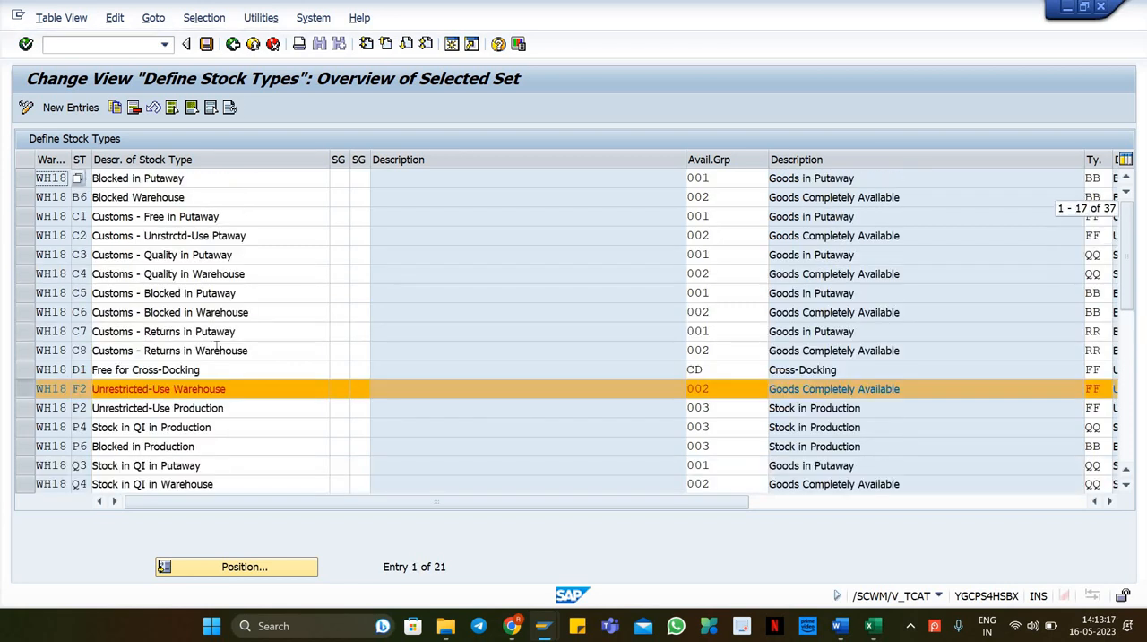
click(260, 216)
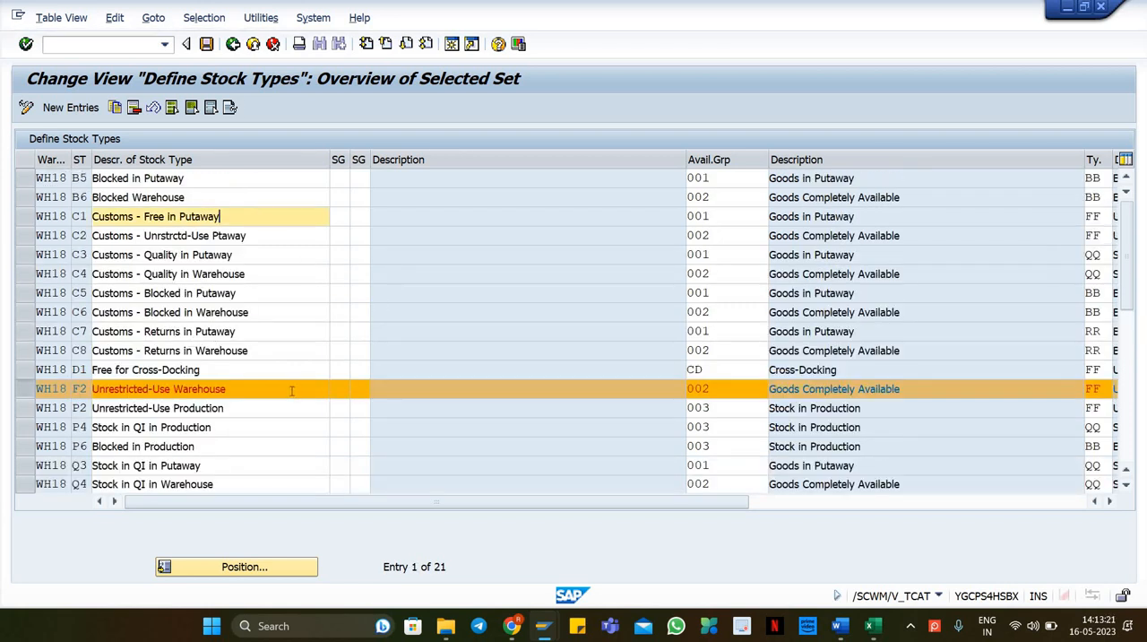
click(115, 107)
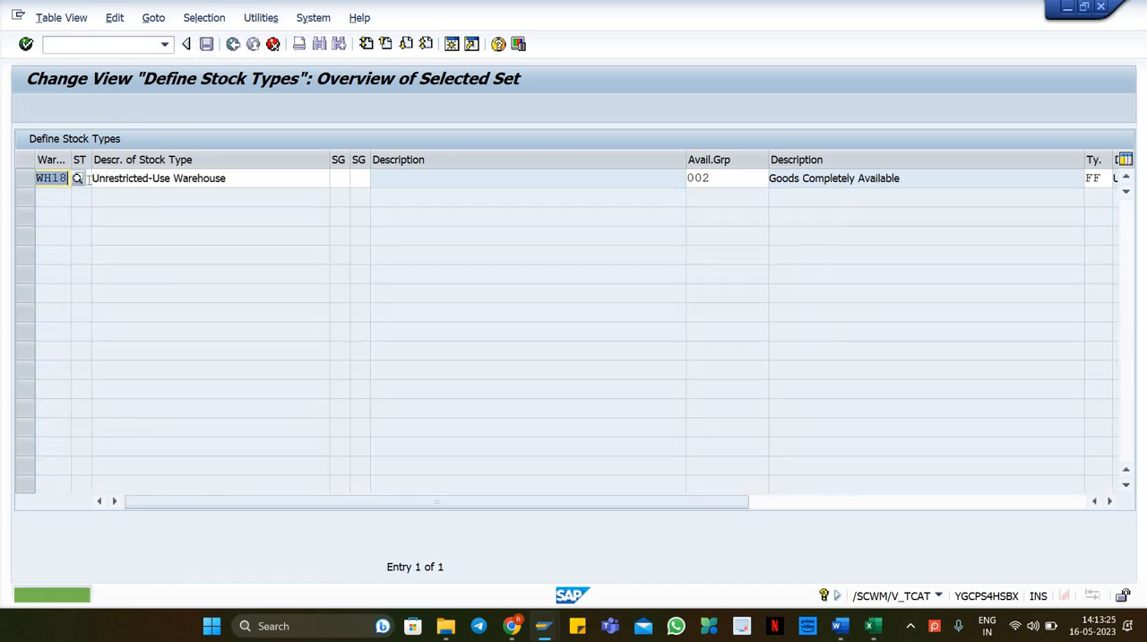
Step: Give the copied entry stock type F1 and start editing its description
key(Tab)
text(F1)
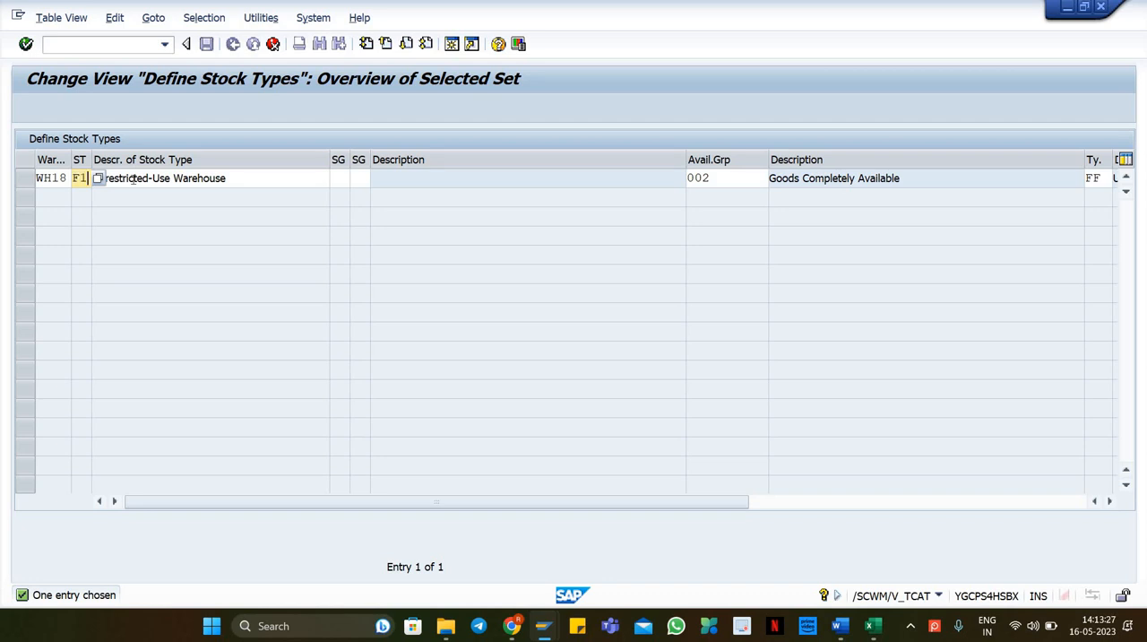
key(Tab)
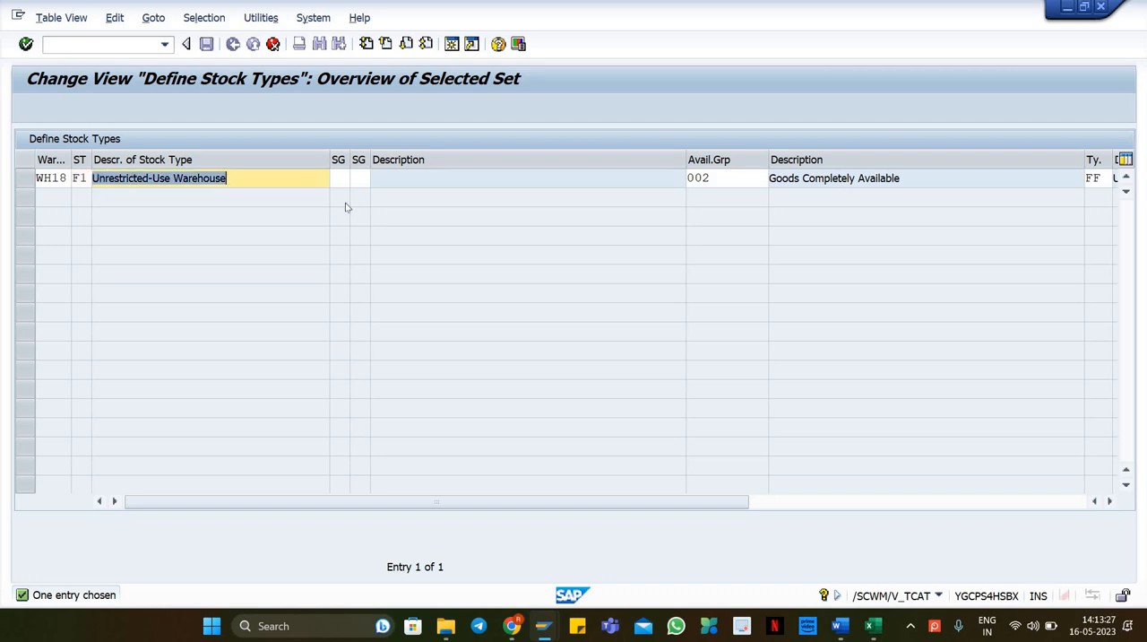
click(244, 184)
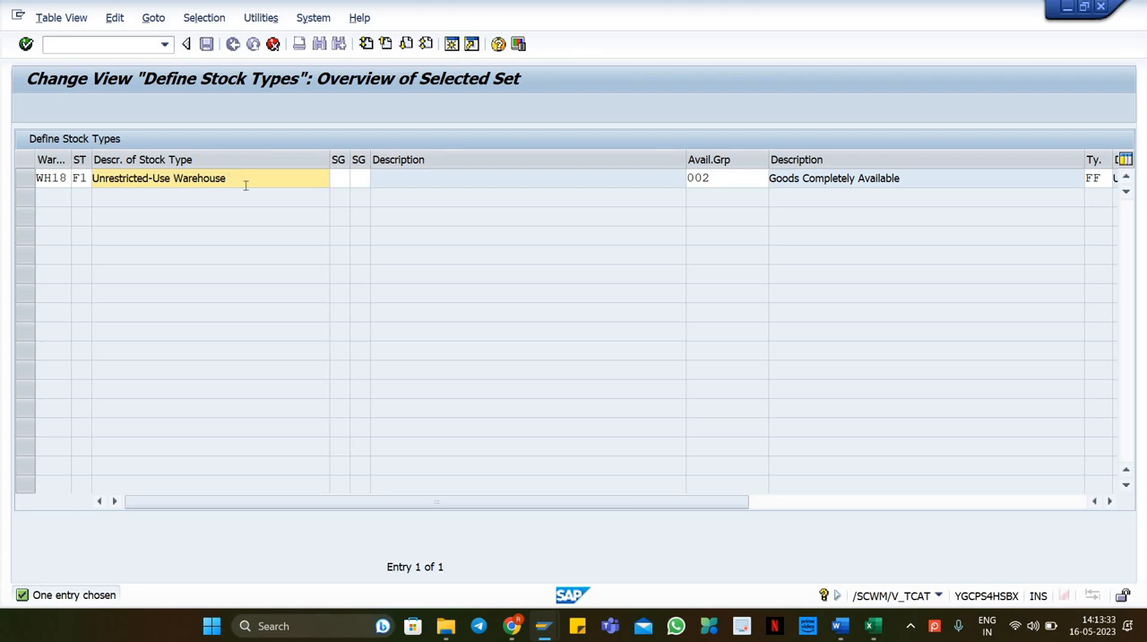
key(BackSpace)
key(BackSpace)
key(BackSpace)
key(BackSpace)
key(BackSpace)
key(BackSpace)
key(BackSpace)
key(BackSpace)
key(BackSpace)
key(BackSpace)
key(BackSpace)
text(pUT)
key(BackSpace)
key(BackSpace)
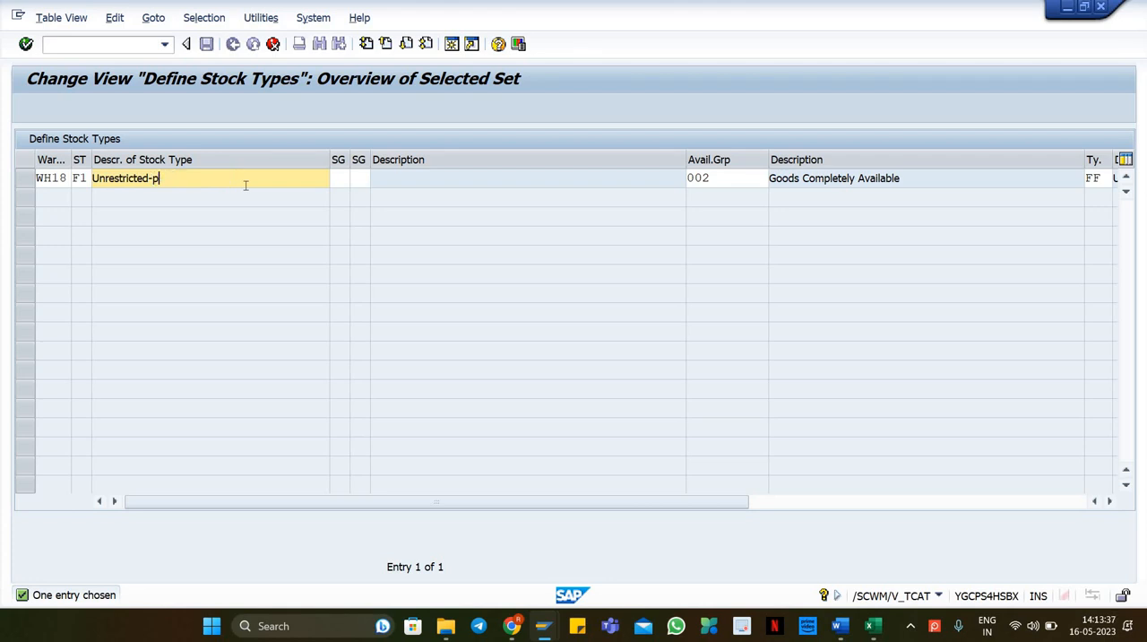
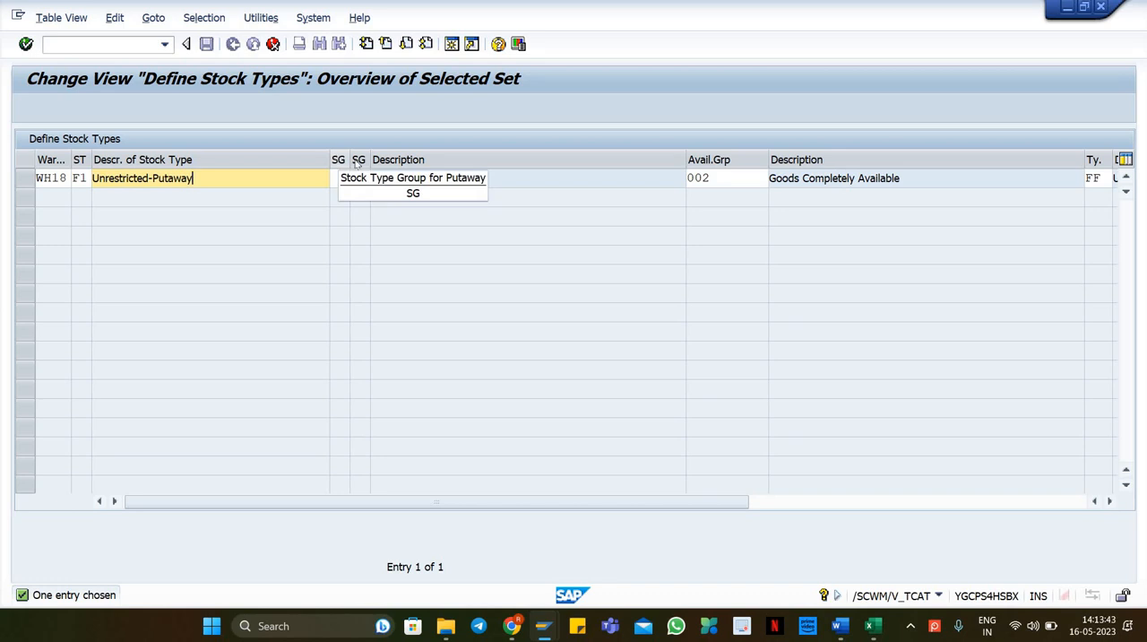
Step: Set the new WH18 F1 stock type's availability group to 001 and save the stock type entry
click(727, 178)
double_click(728, 179)
text(001)
key(Tab)
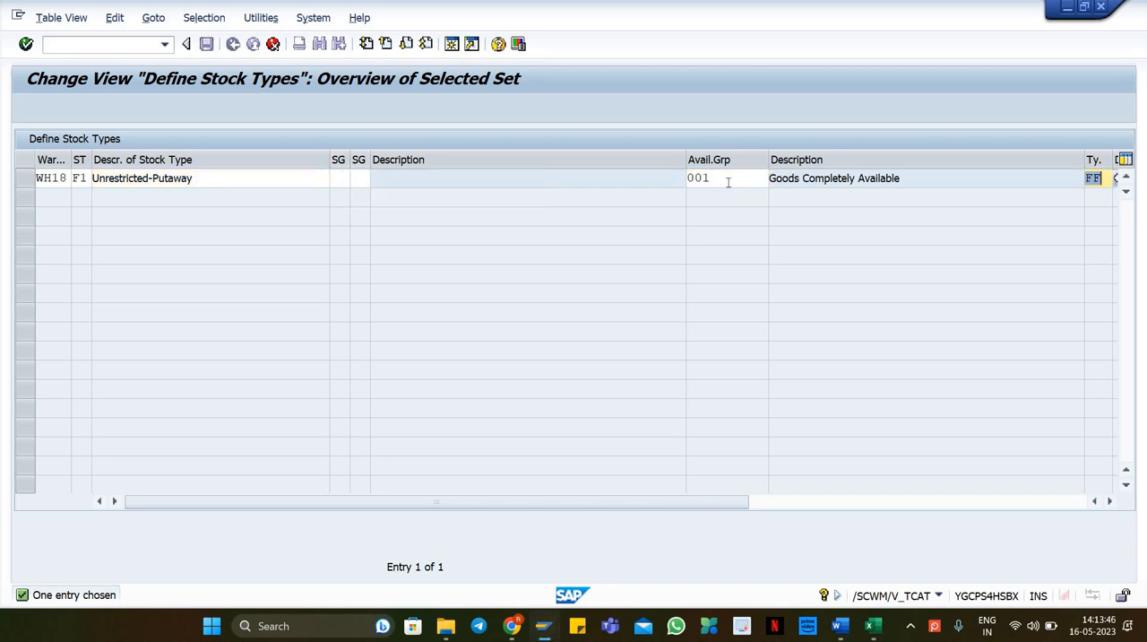
click(1110, 501)
click(1112, 504)
click(1112, 504)
click(1112, 504)
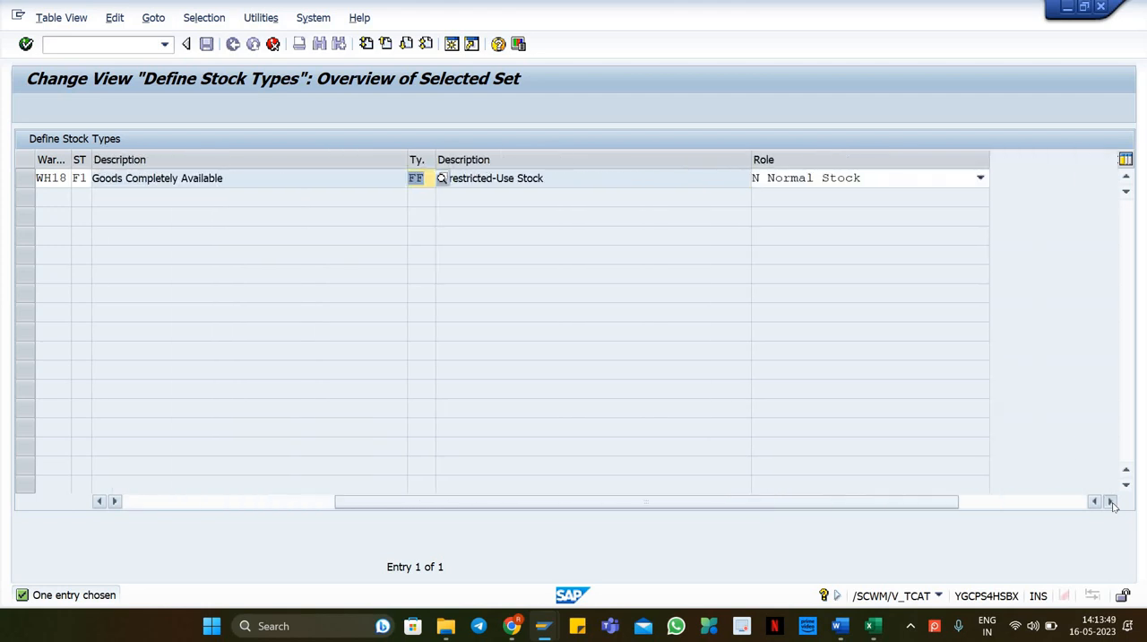
click(1112, 503)
key(Return)
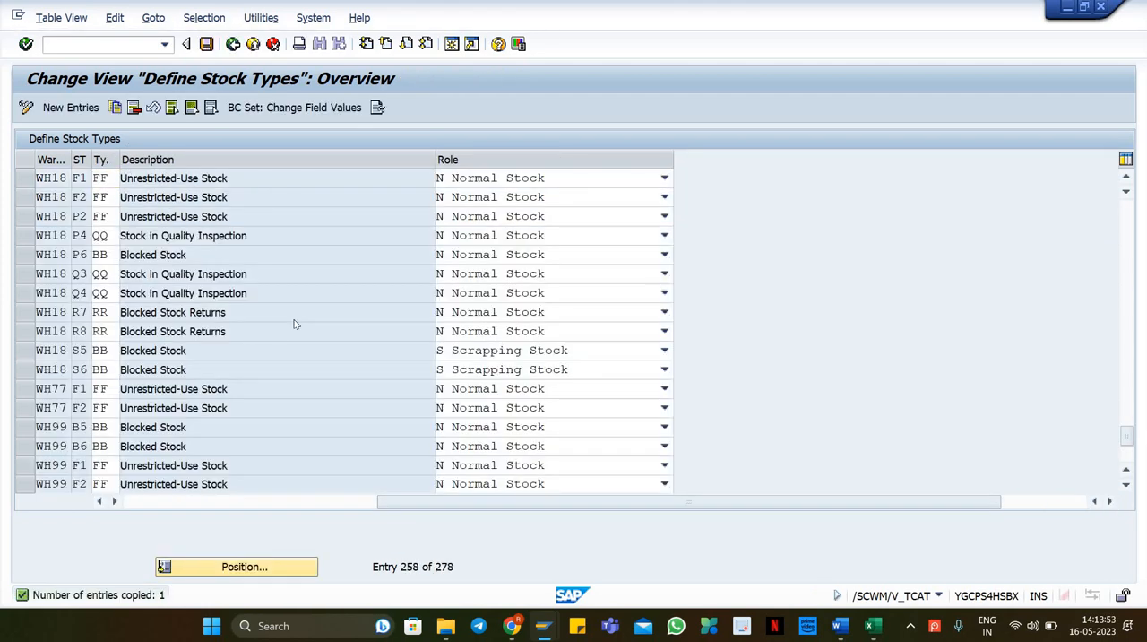
key(ctrl+s)
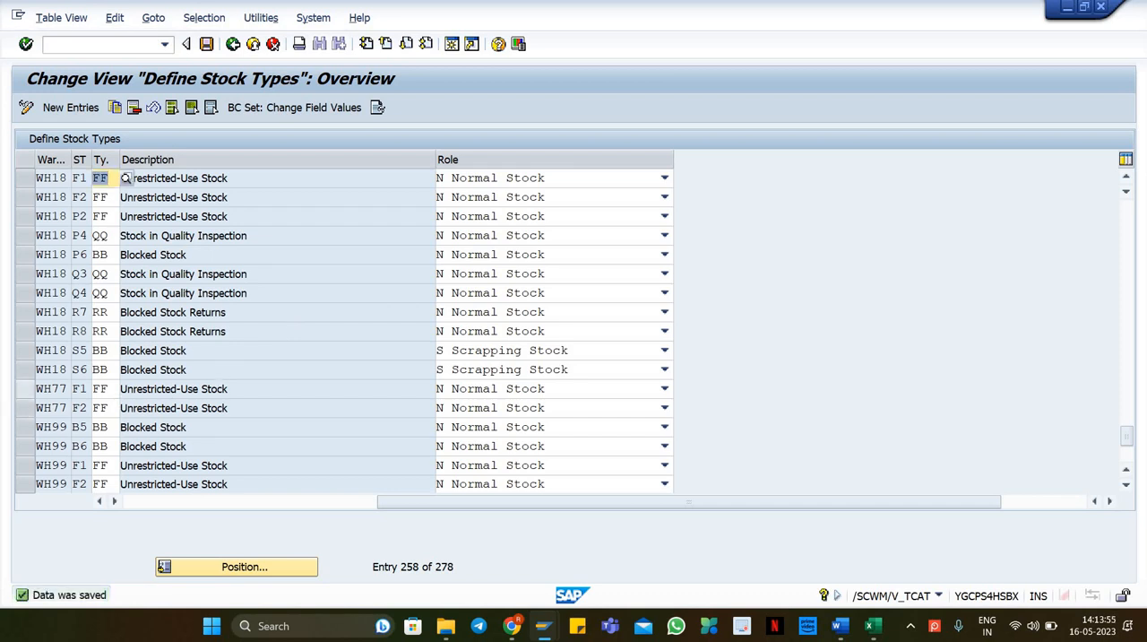
Step: Compare the new WH18 F1 entry with the WH77 F1 entry across all columns
click(24, 389)
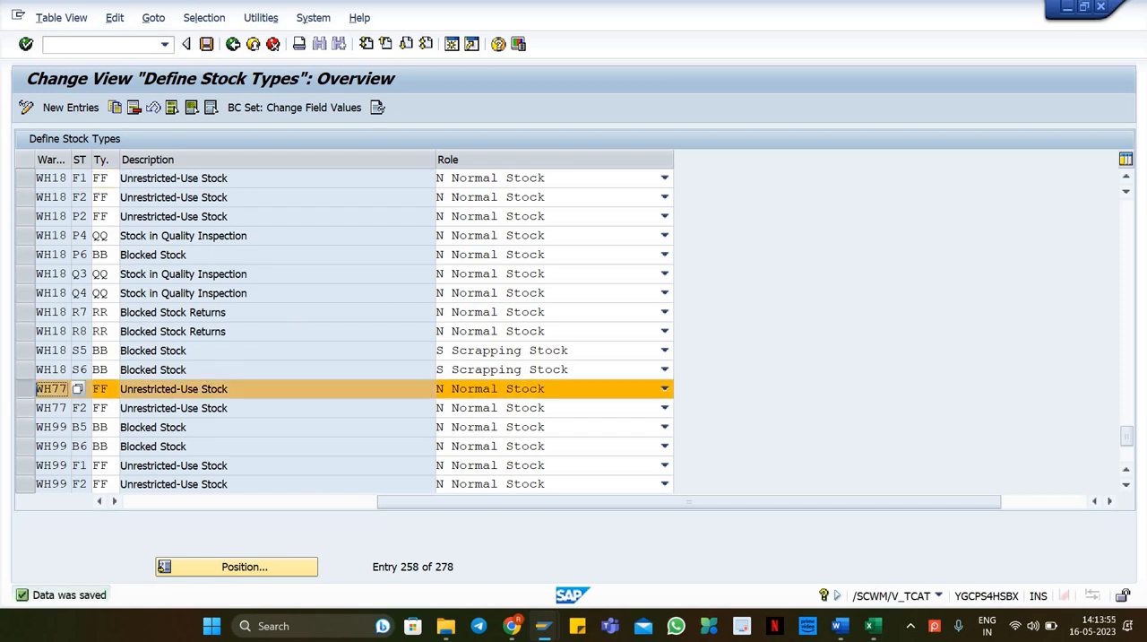
click(27, 178)
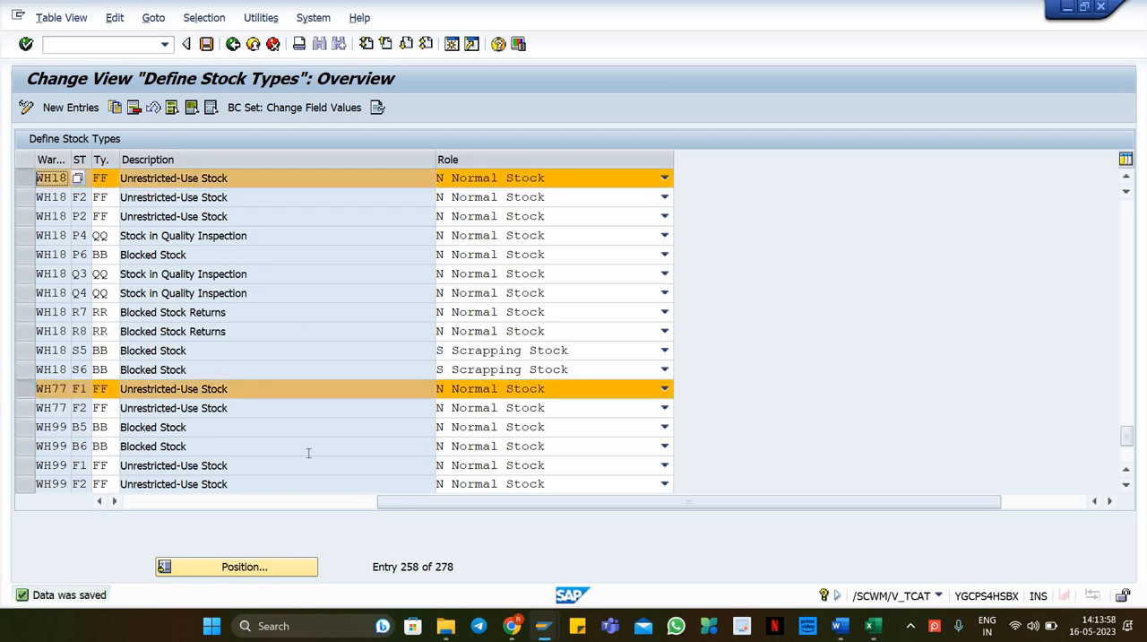
click(98, 501)
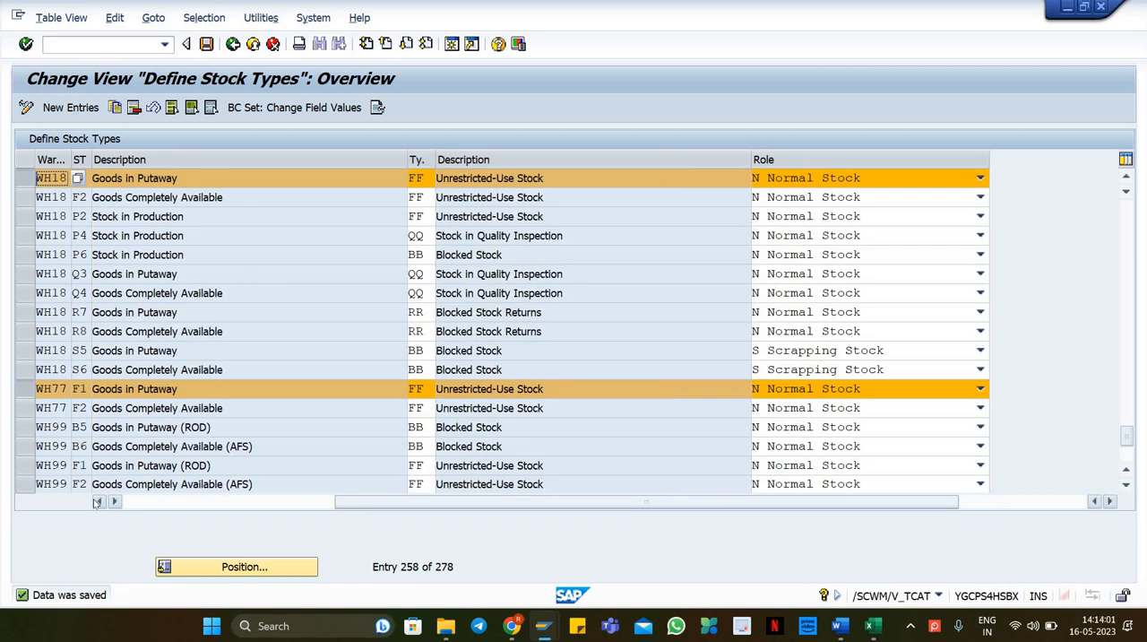
click(98, 501)
click(97, 501)
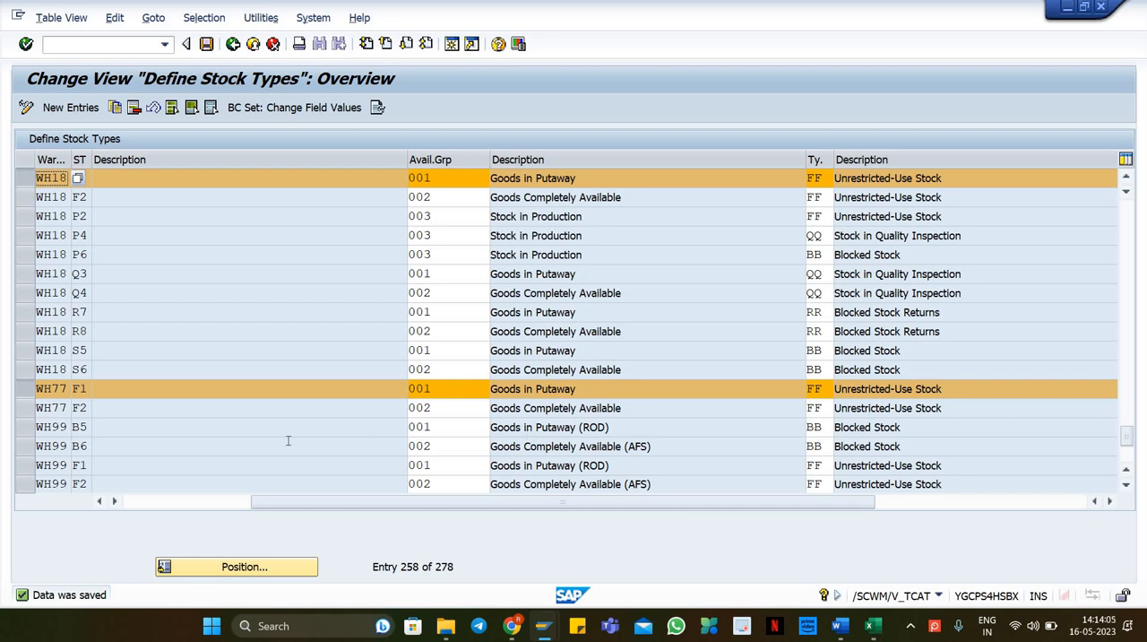
Step: Switch to the qRFC Monitor, reset the failed inbound queue for delivery 180000401 and activate it
mouse_move(544, 626)
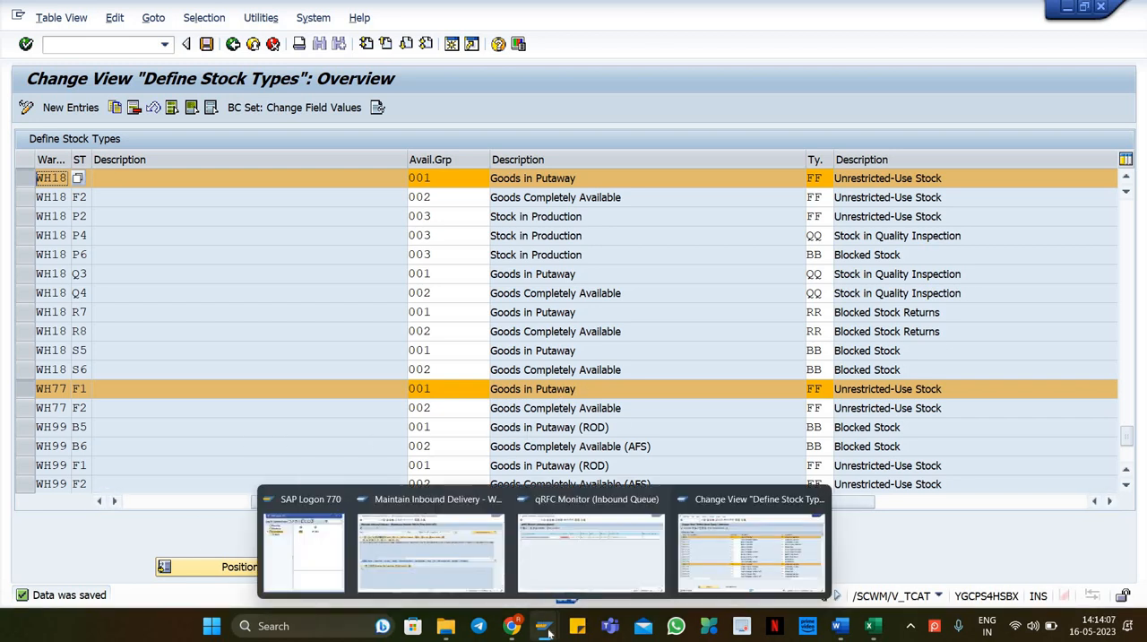
click(593, 547)
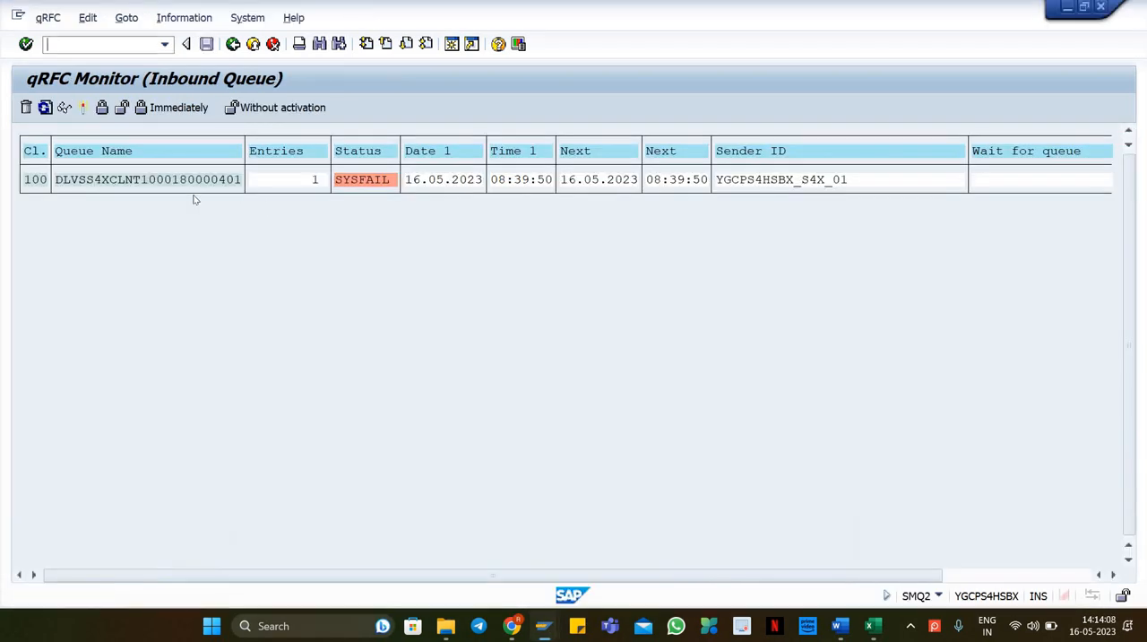
click(87, 17)
click(93, 219)
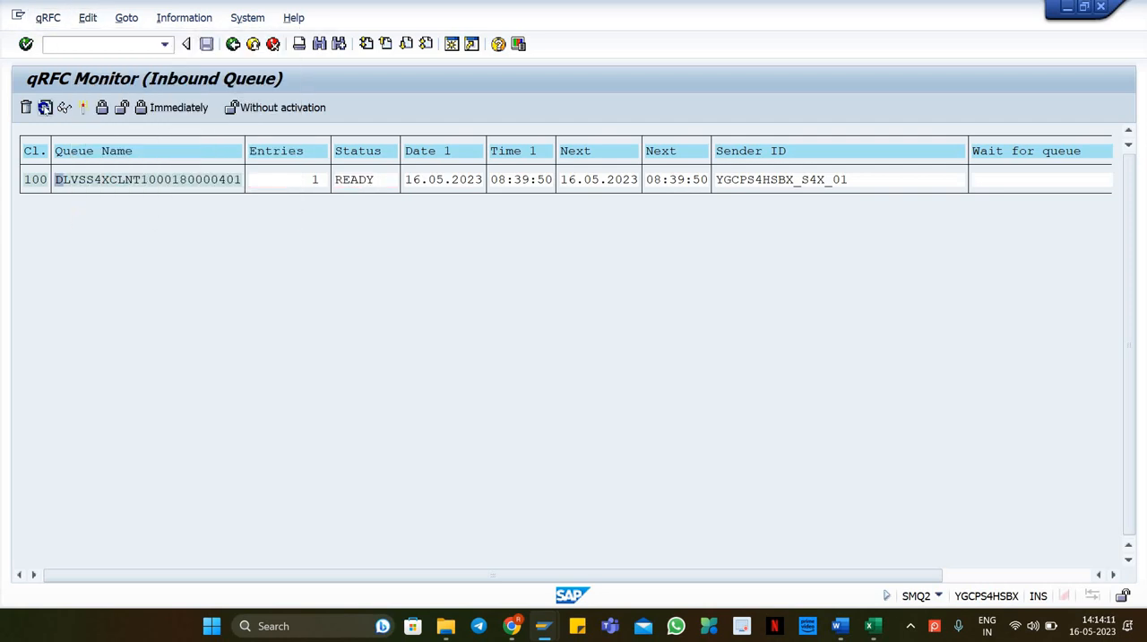
click(45, 106)
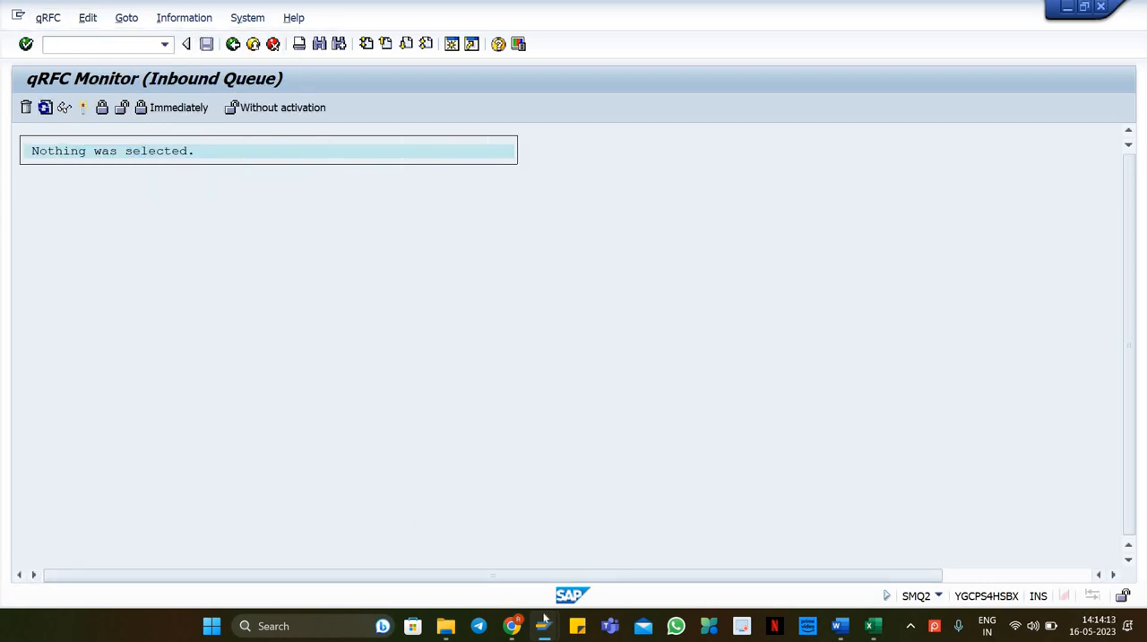
Step: Switch to Maintain Inbound Delivery and search for the delivery by ERP reference 180000401
mouse_move(544, 625)
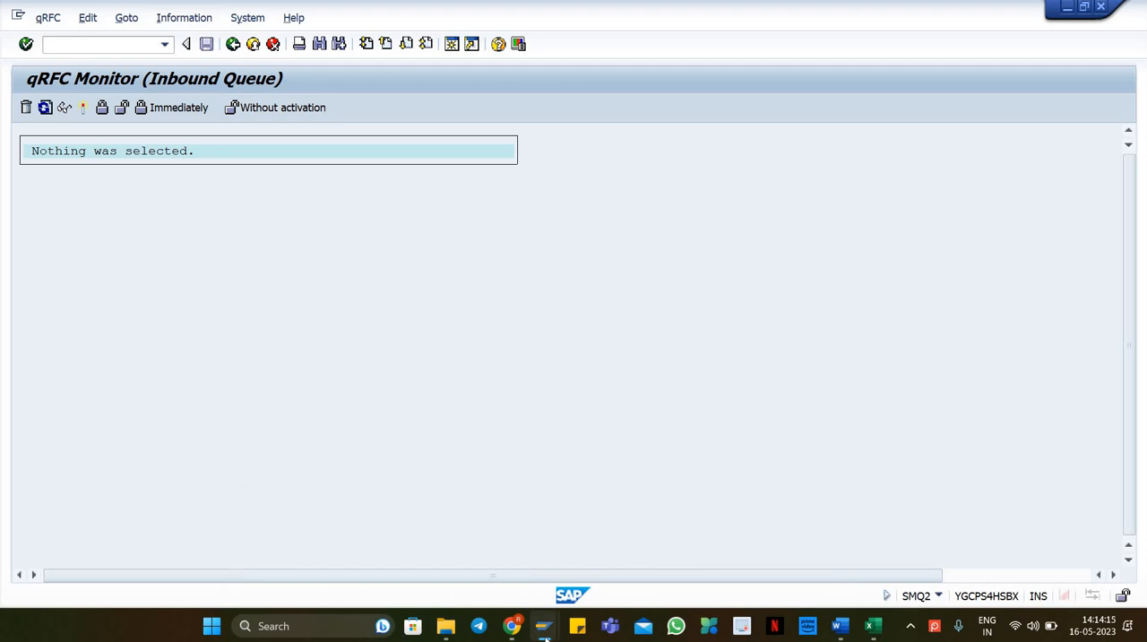
click(439, 540)
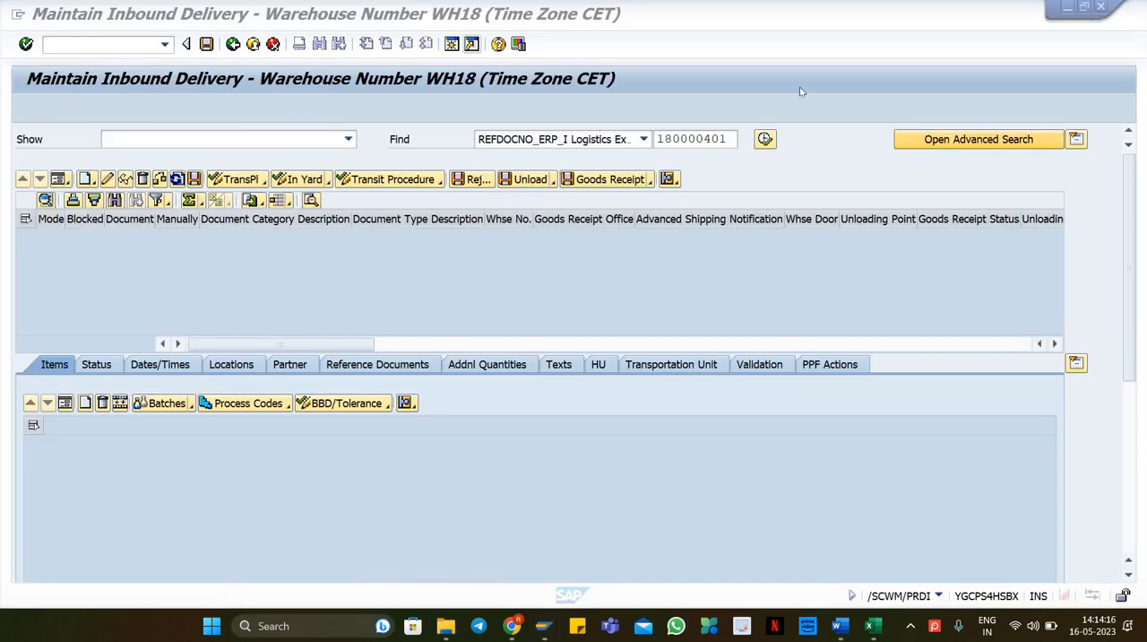
click(764, 138)
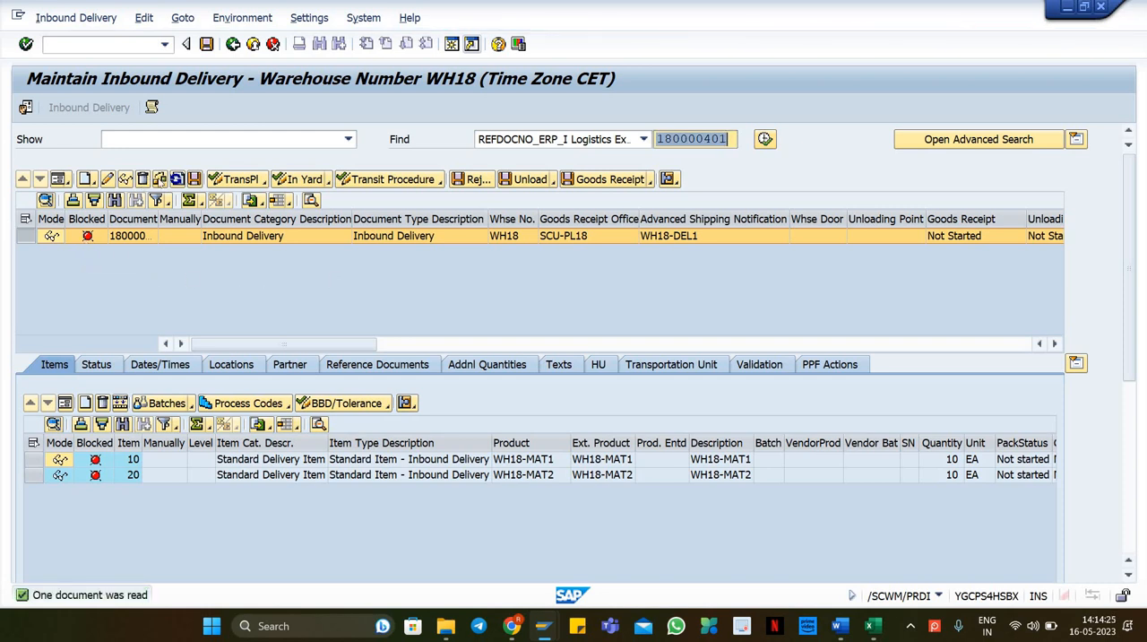
Step: Open the delivery's message log and review each error message before closing it
click(241, 290)
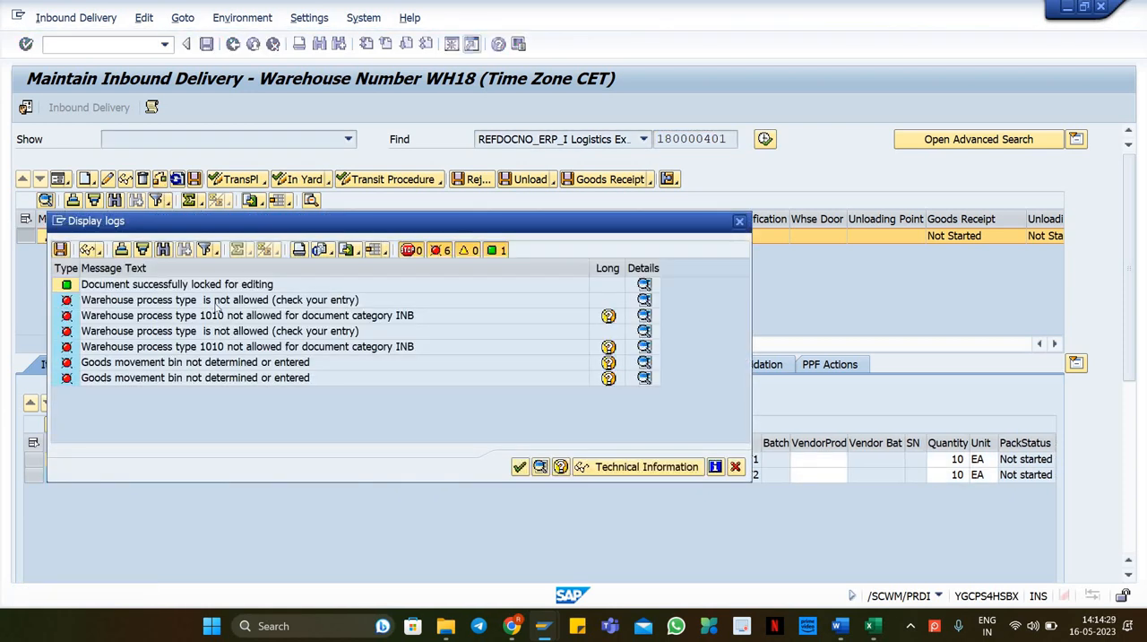
click(216, 303)
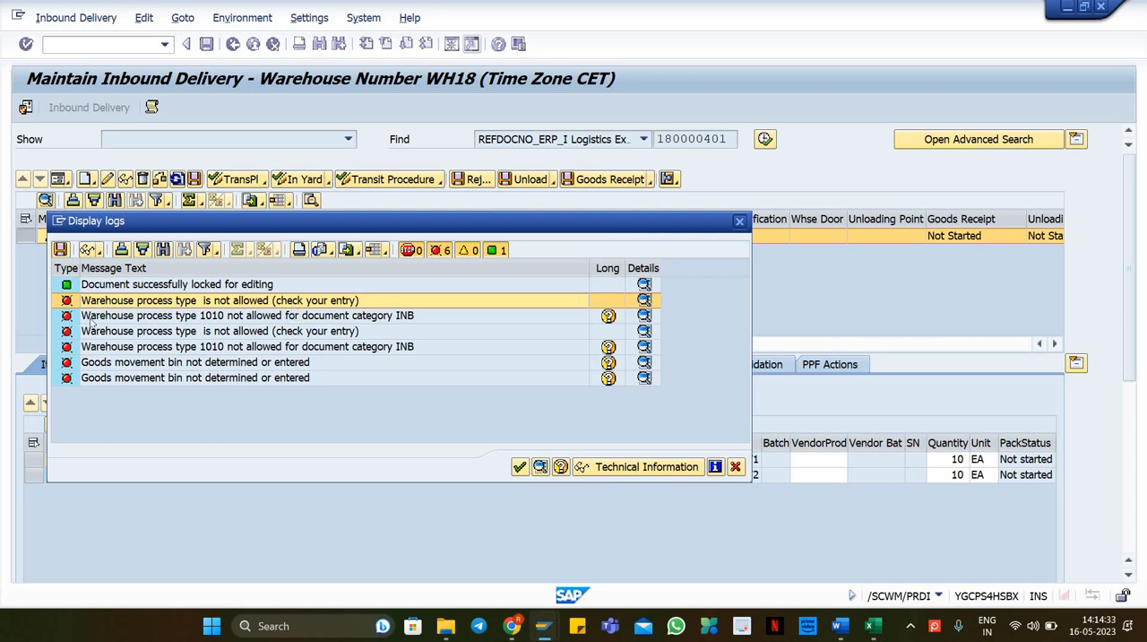
click(120, 318)
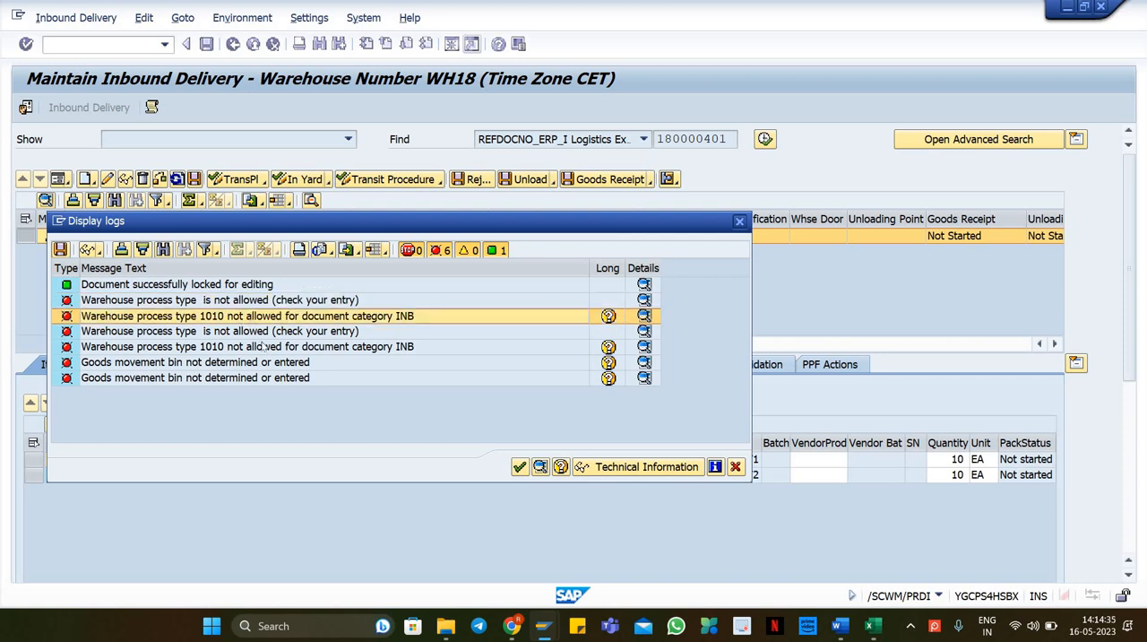
click(347, 349)
click(220, 364)
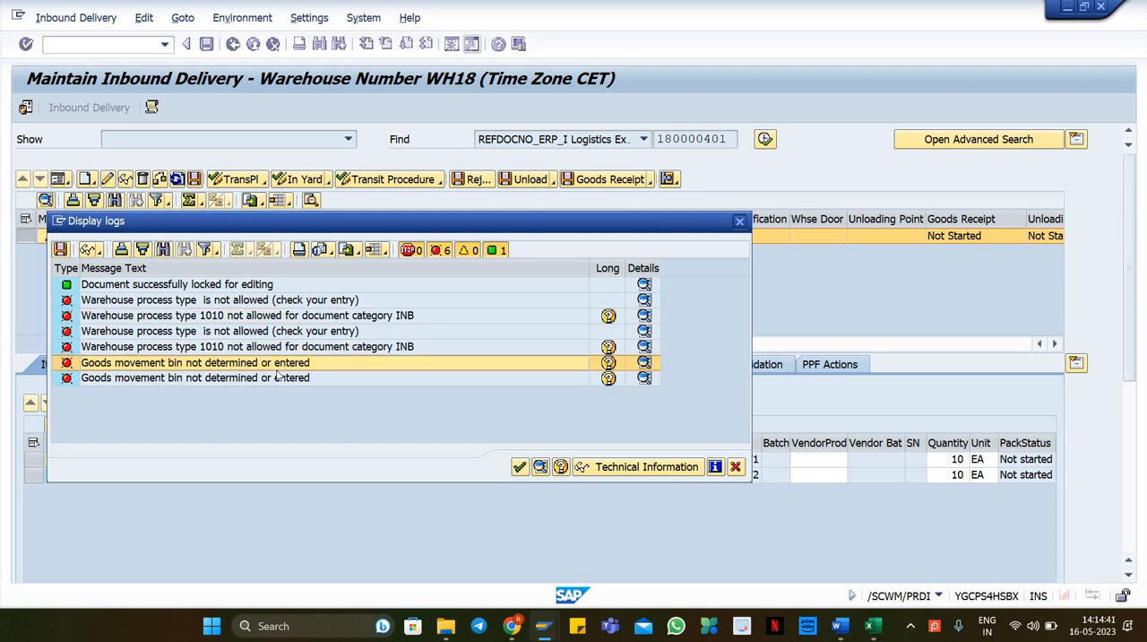
click(736, 466)
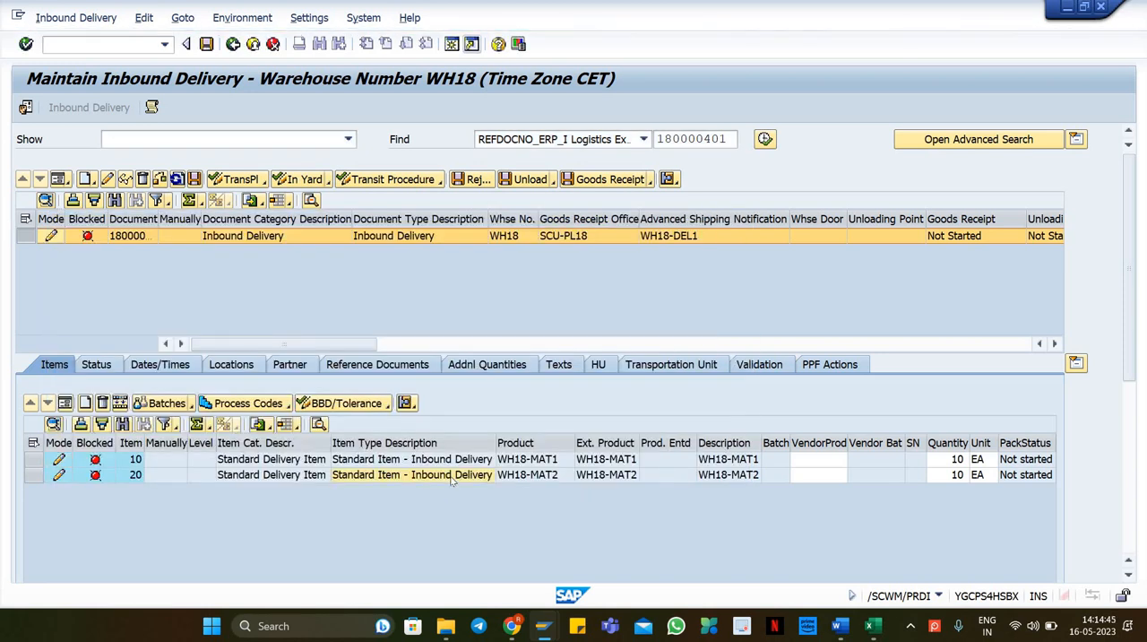
Step: Open item 10's details and examine its movement data, including warehouse process type and stock type
scroll(451, 481, right, 2)
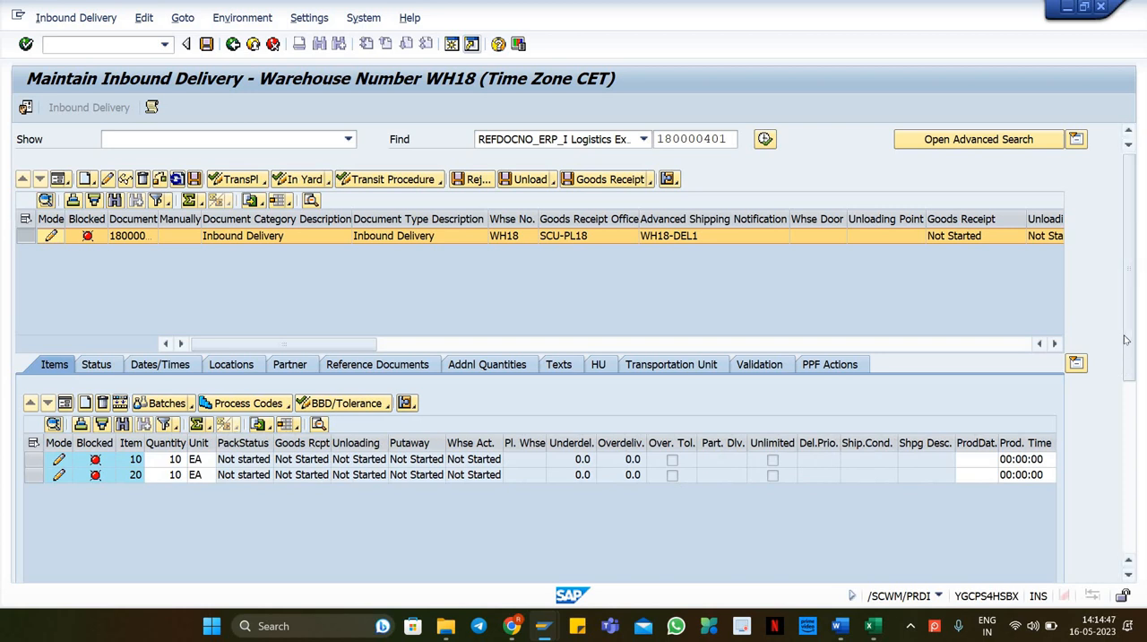
scroll(1131, 410, down, 3)
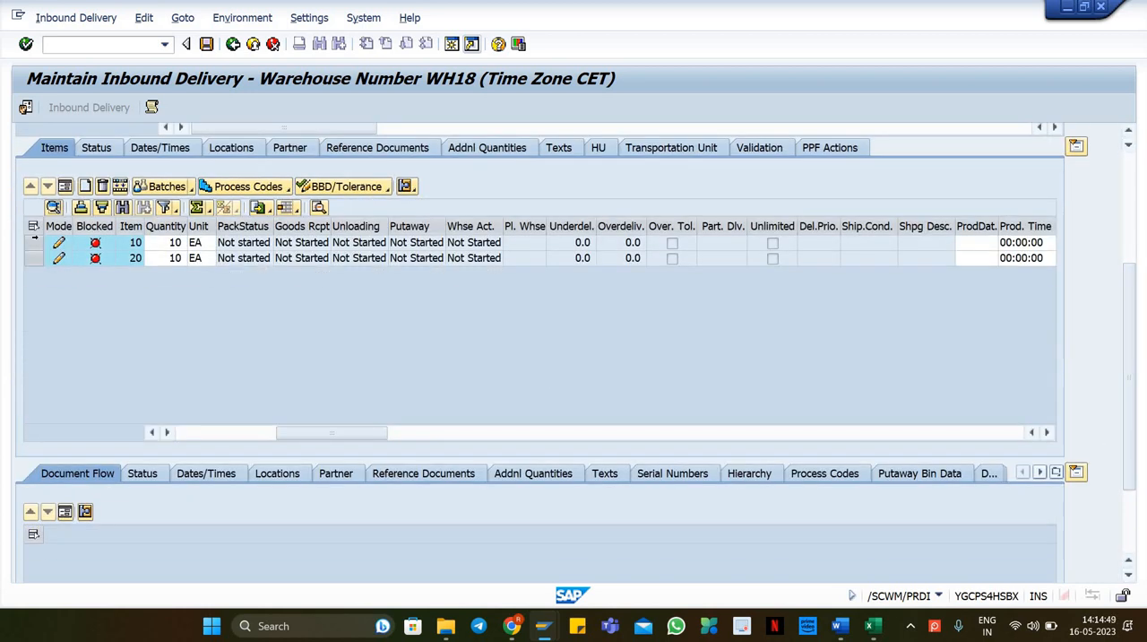
click(33, 242)
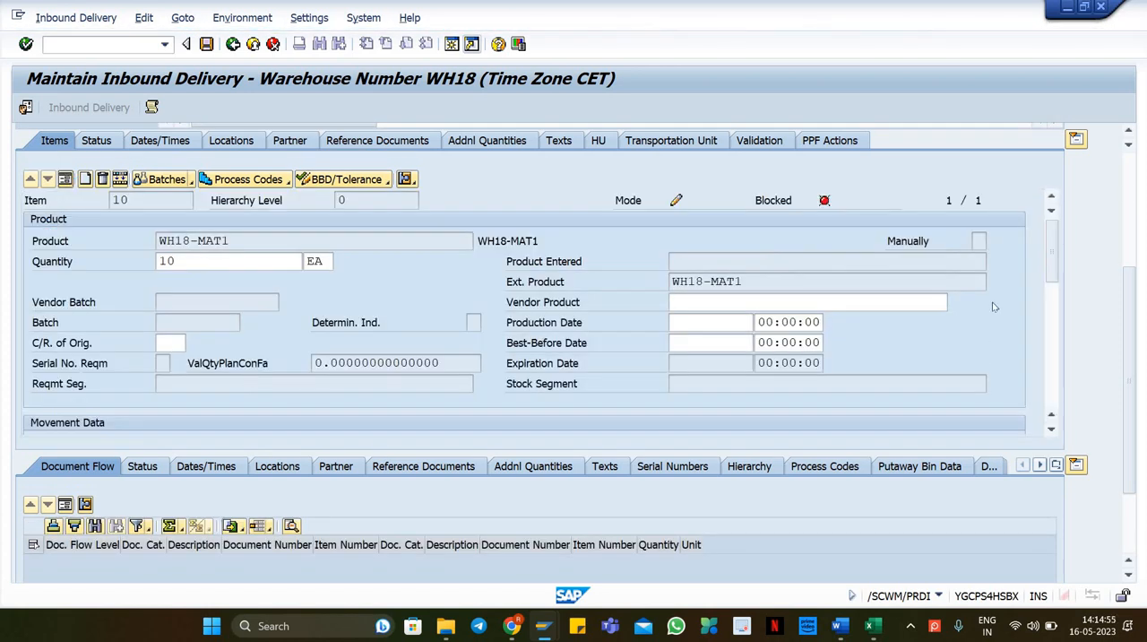
scroll(1059, 260, down, 3)
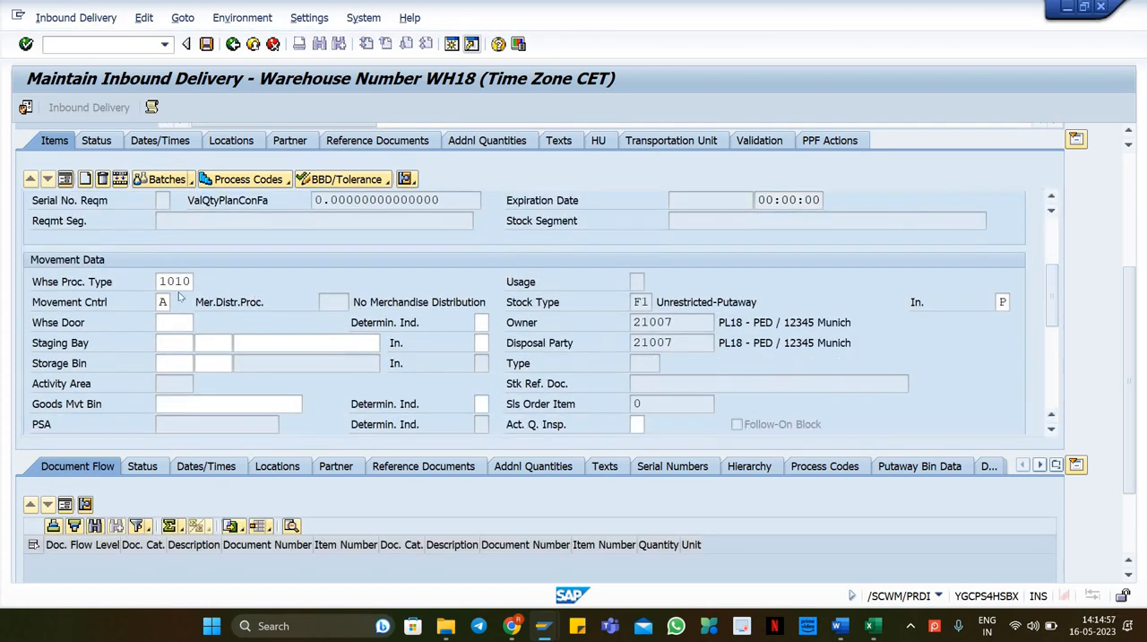
click(164, 280)
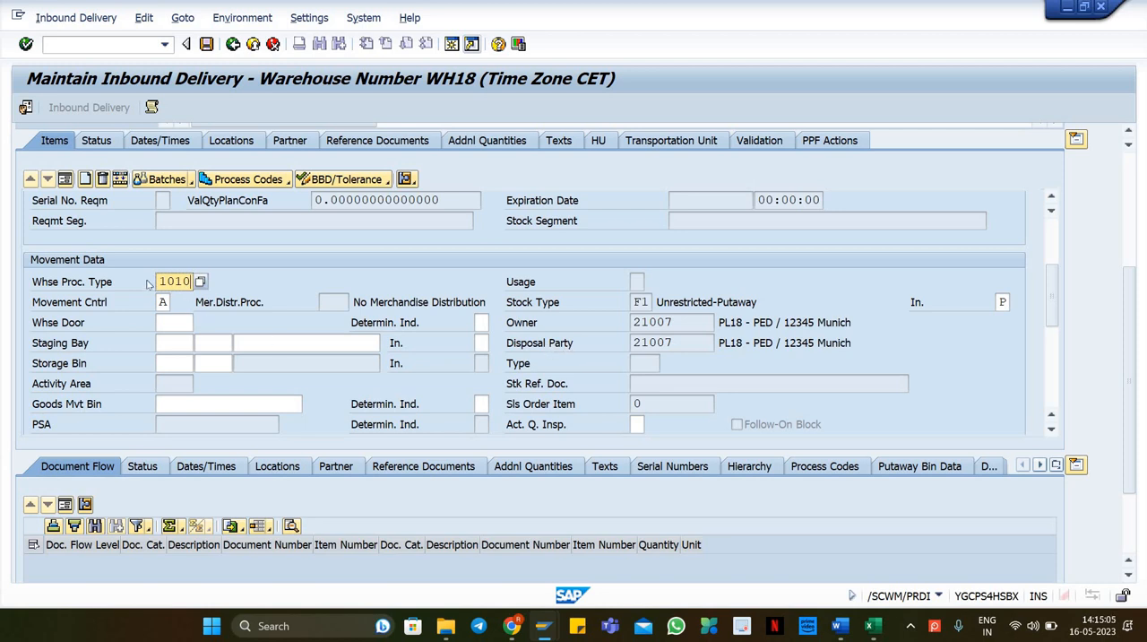
drag(160, 281, 193, 282)
click(330, 284)
mouse_move(1054, 278)
mouse_down()
mouse_move(1058, 349)
mouse_move(1049, 262)
mouse_up()
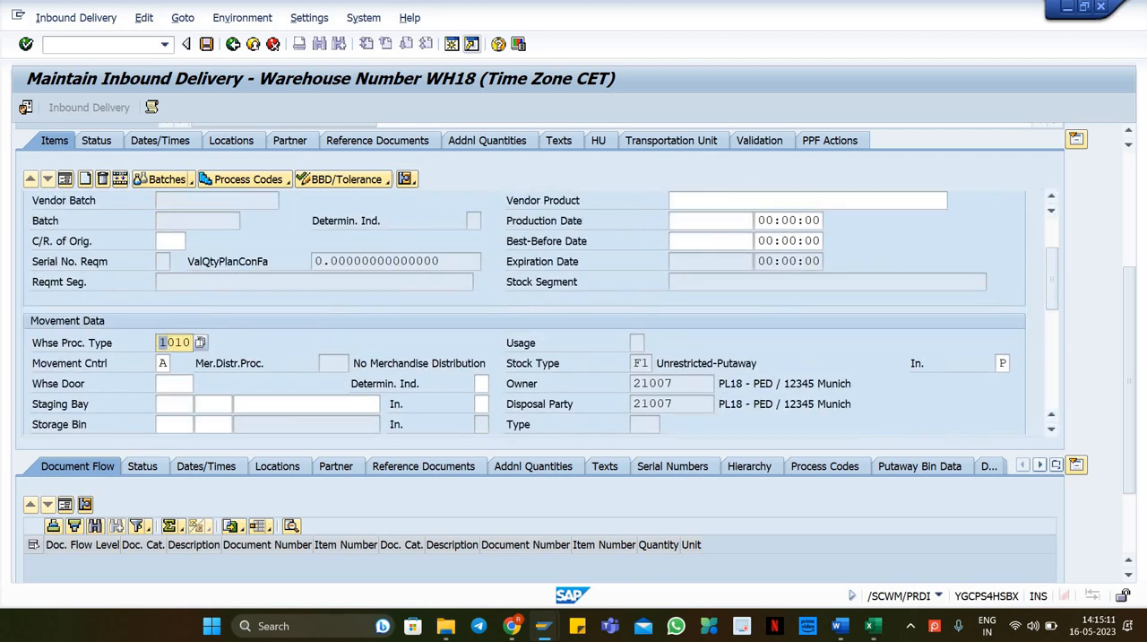
scroll(1057, 287, up, 3)
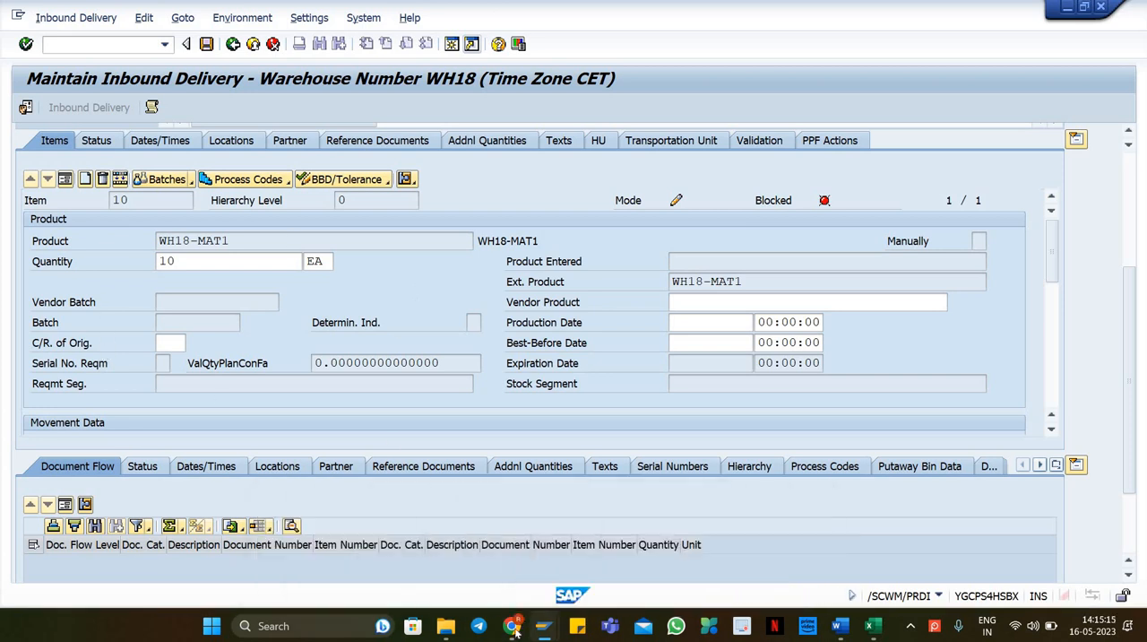
Step: Switch to the qRFC Monitor session, leave the transaction, and start SIMG from the favorites
mouse_move(549, 631)
click(588, 542)
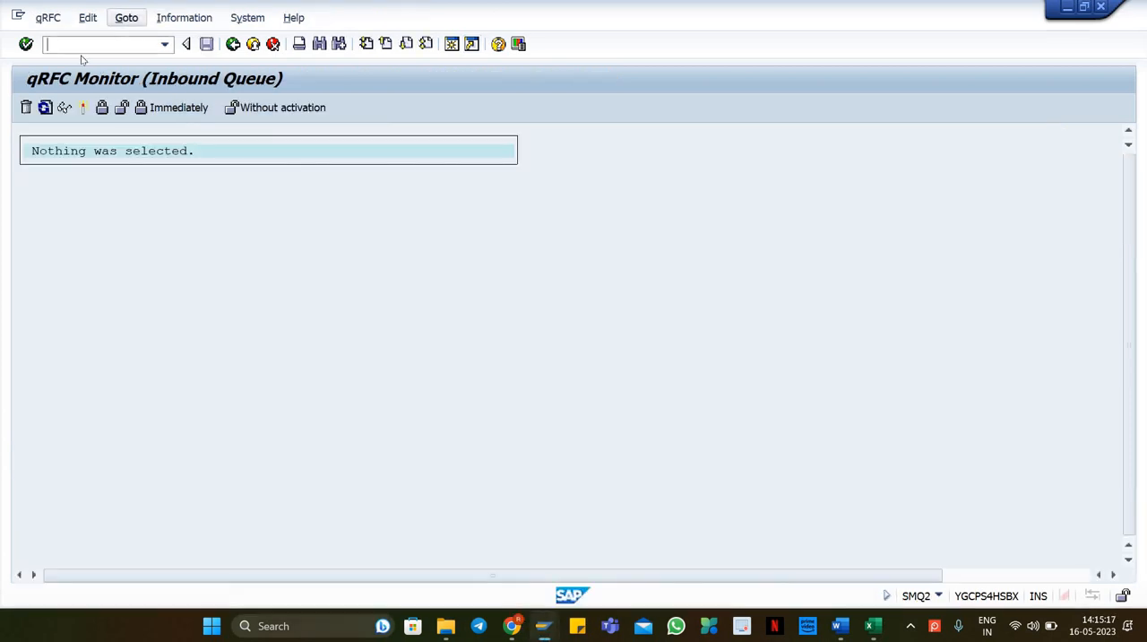
click(87, 46)
text(/n)
key(Return)
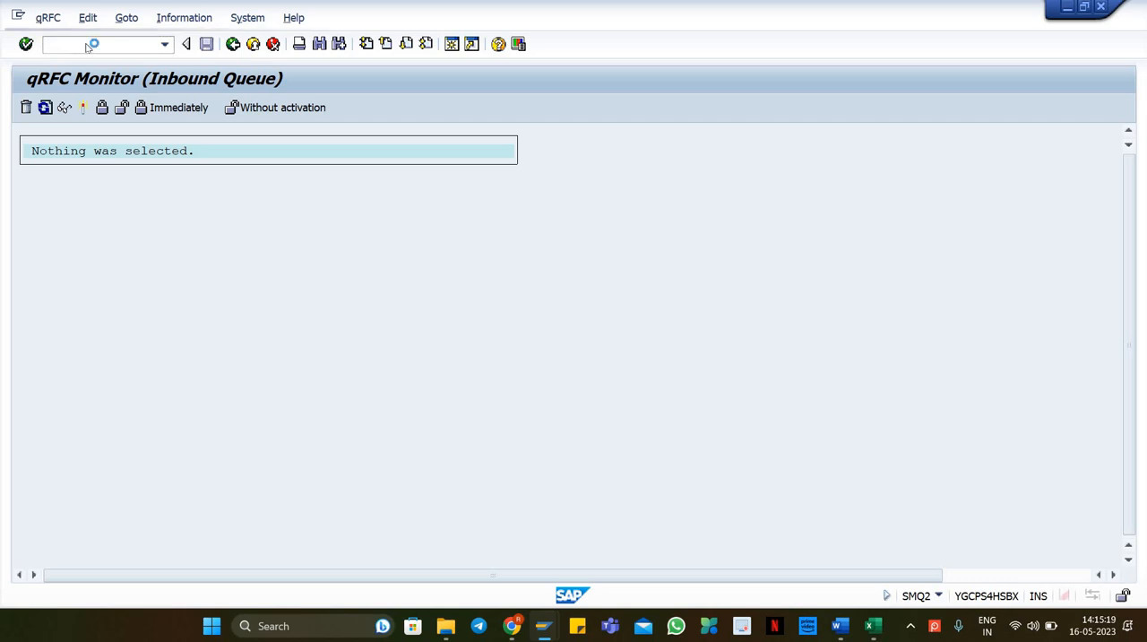
click(123, 248)
click(124, 326)
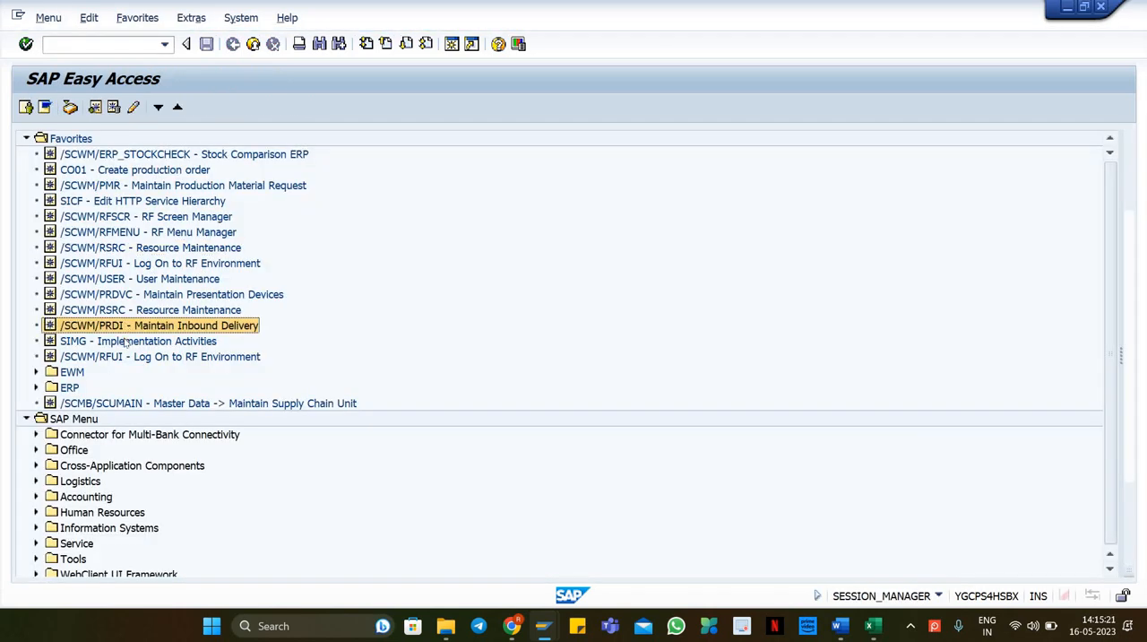
double_click(126, 341)
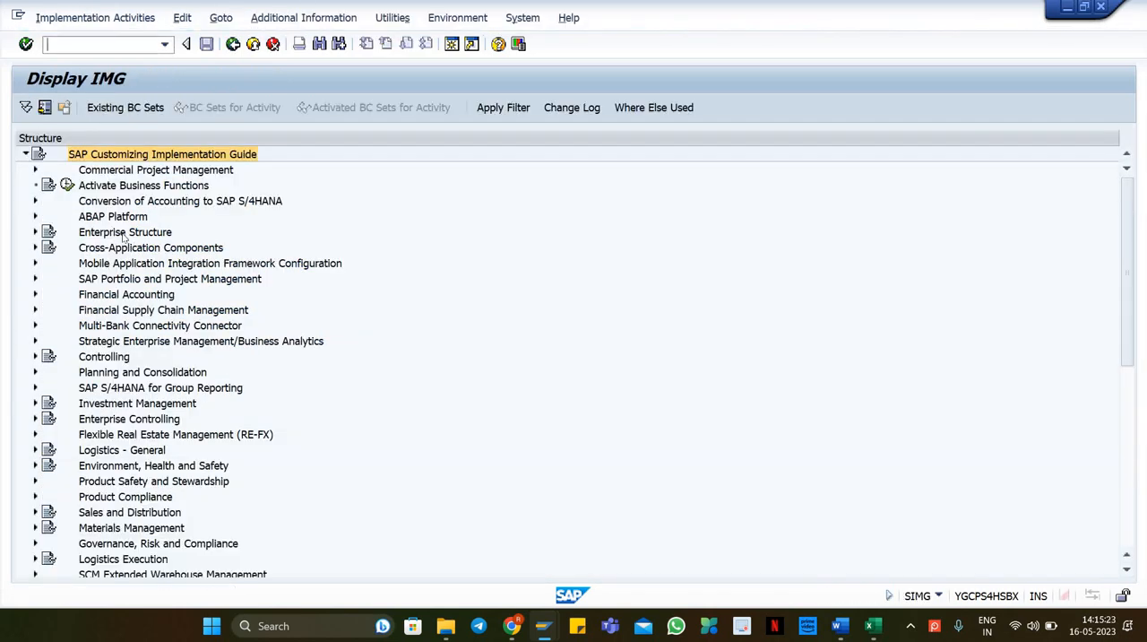
Step: Navigate the IMG to Extended Warehouse Management, Cross-Process Settings, Warehouse Task and open Define Warehouse Process Type
click(126, 277)
scroll(173, 395, down, 4)
scroll(173, 397, down, 1)
click(169, 391)
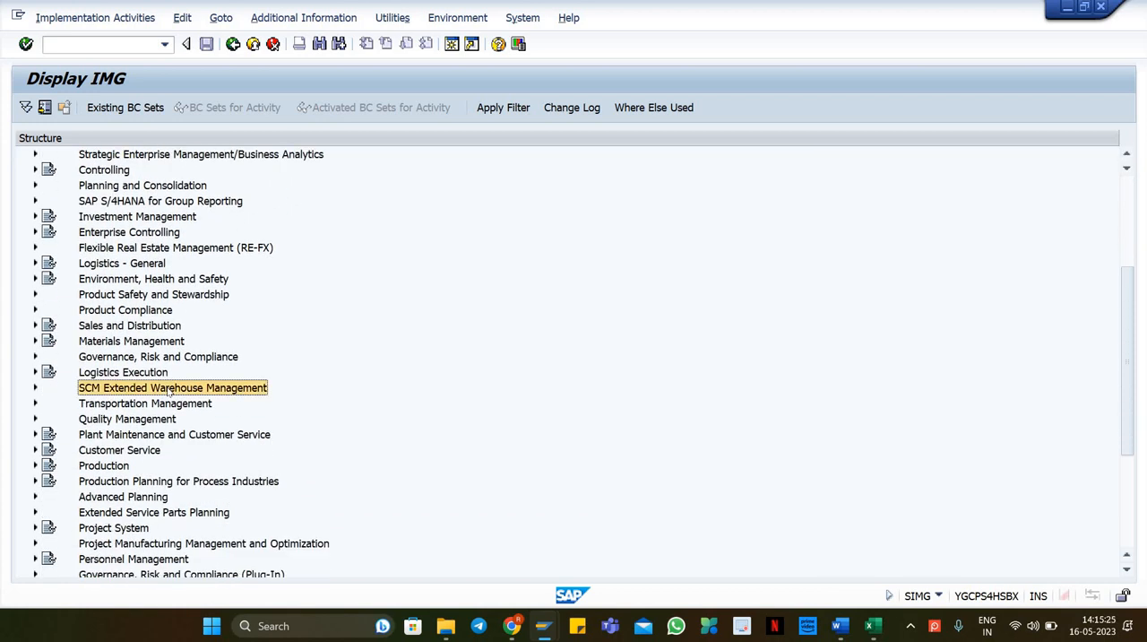
double_click(169, 390)
click(136, 405)
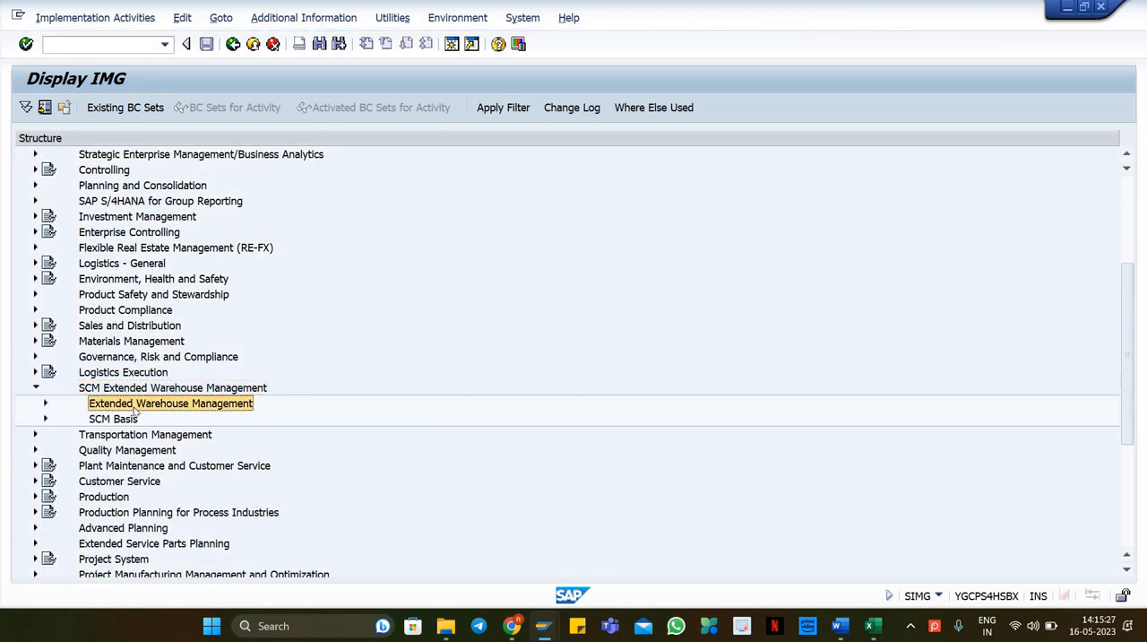
double_click(137, 406)
click(134, 419)
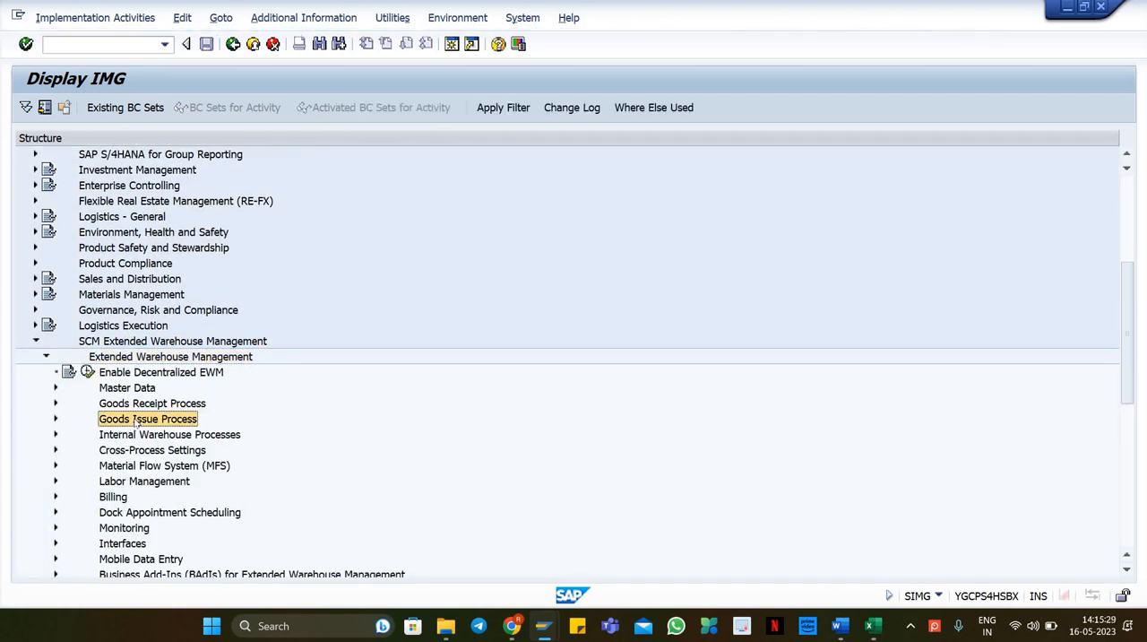
key(Down)
key(Down)
key(Down)
key(Up)
key(Right)
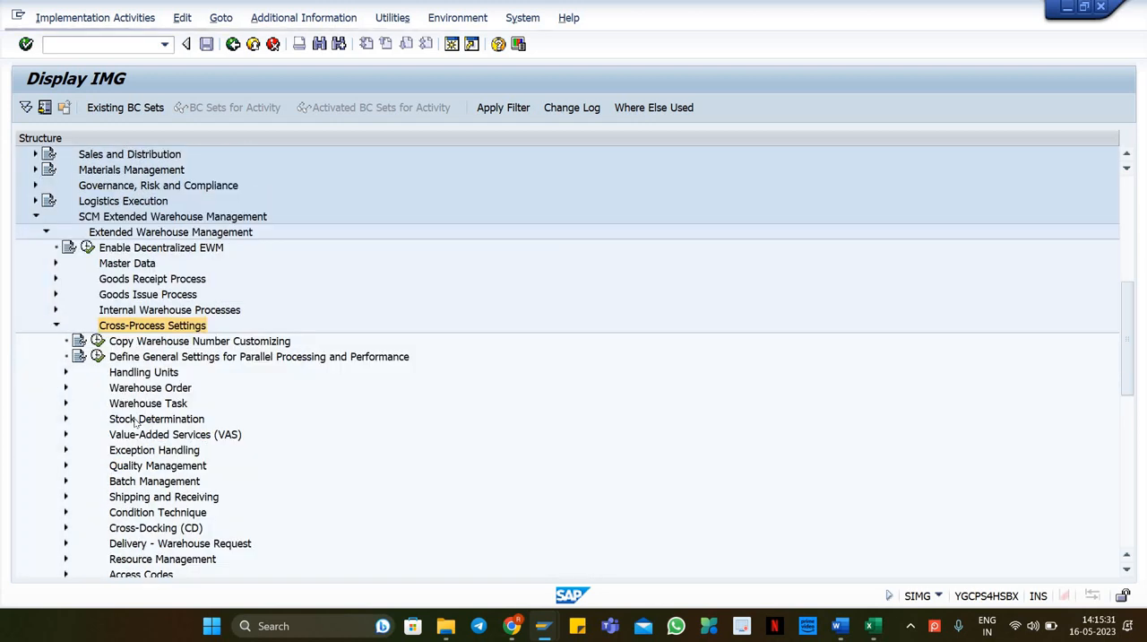
key(Down)
key(Down)
key(Down)
key(Down)
key(Down)
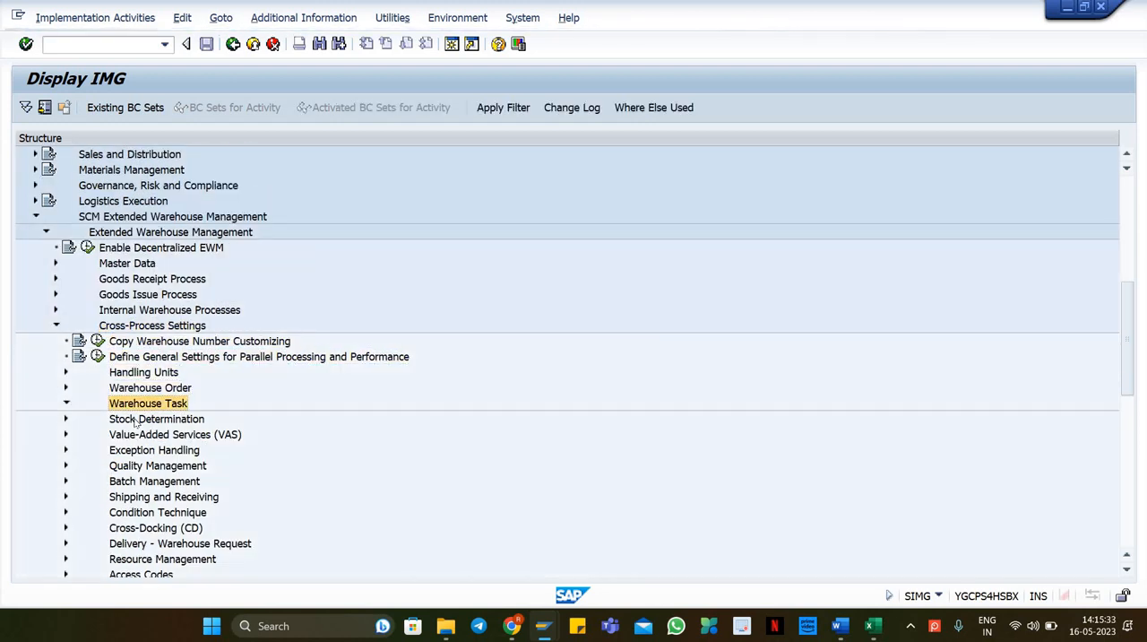
key(Right)
key(Down)
key(Down)
key(Down)
key(Down)
key(Down)
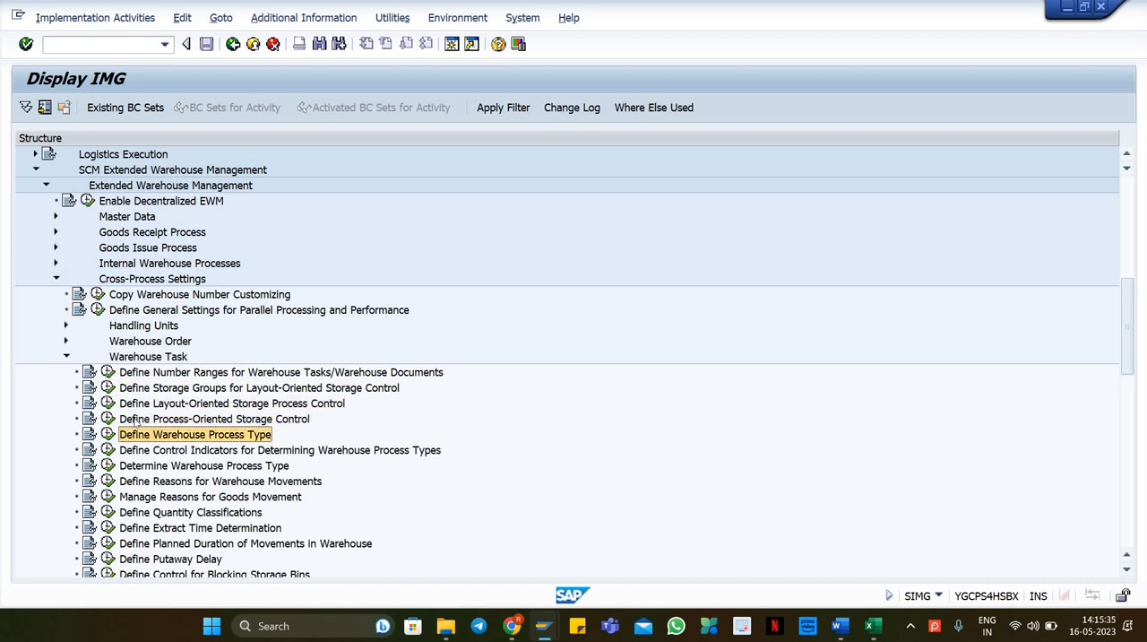
key(Left)
key(Return)
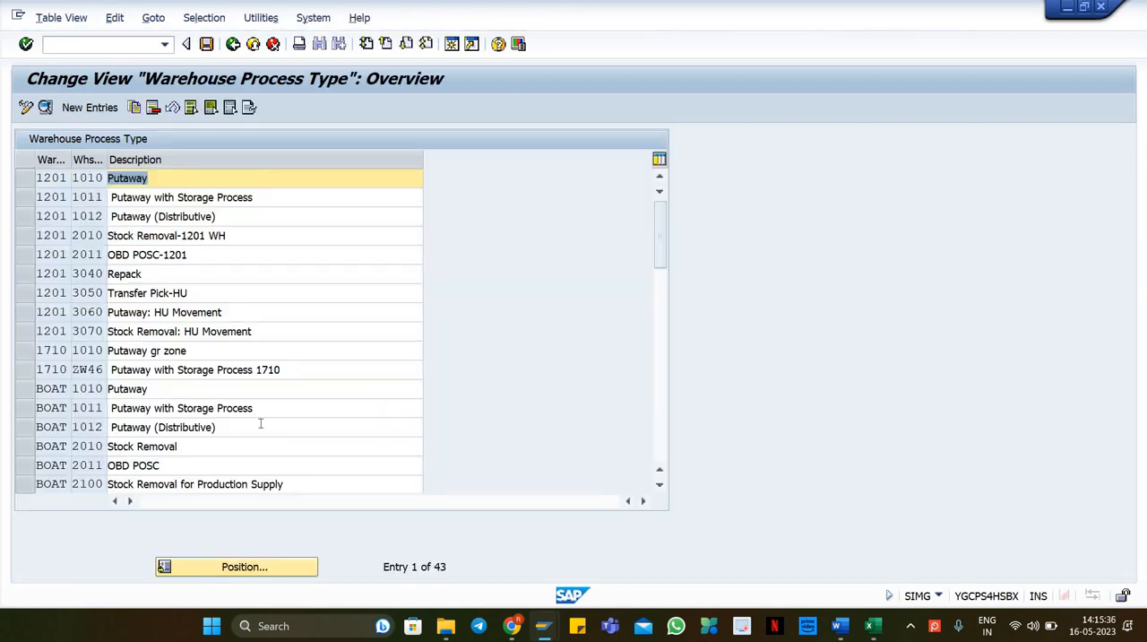
Step: Position the process type list at warehouse WH18 and type 1010, open the found WH99 1010 entry's details, and return
click(217, 563)
click(235, 269)
text(1010)
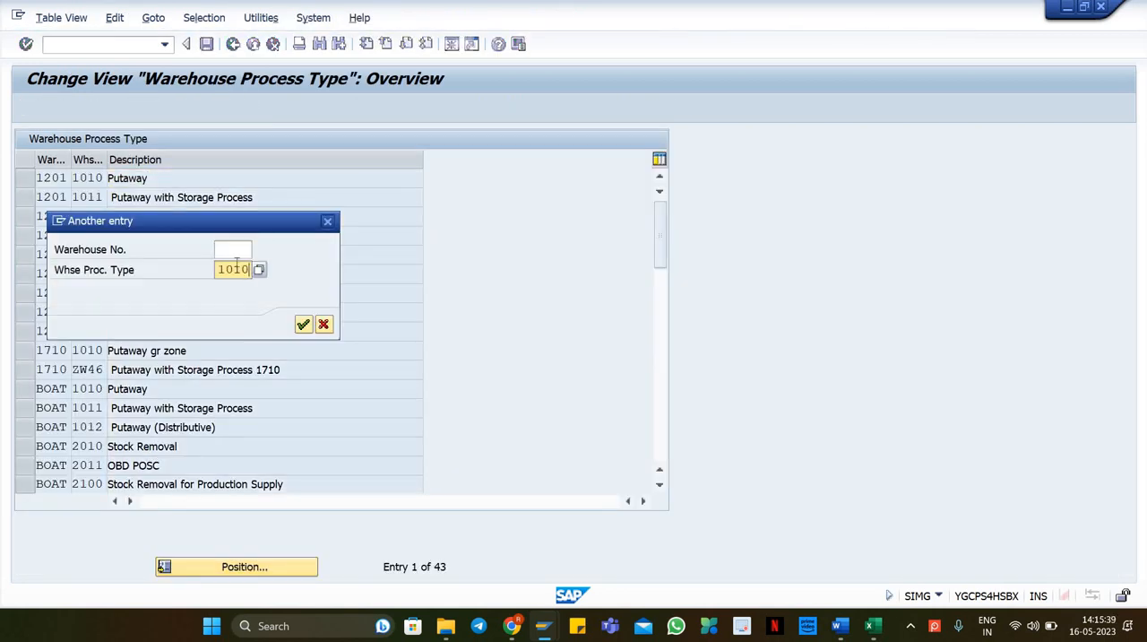
click(234, 249)
text(wh18)
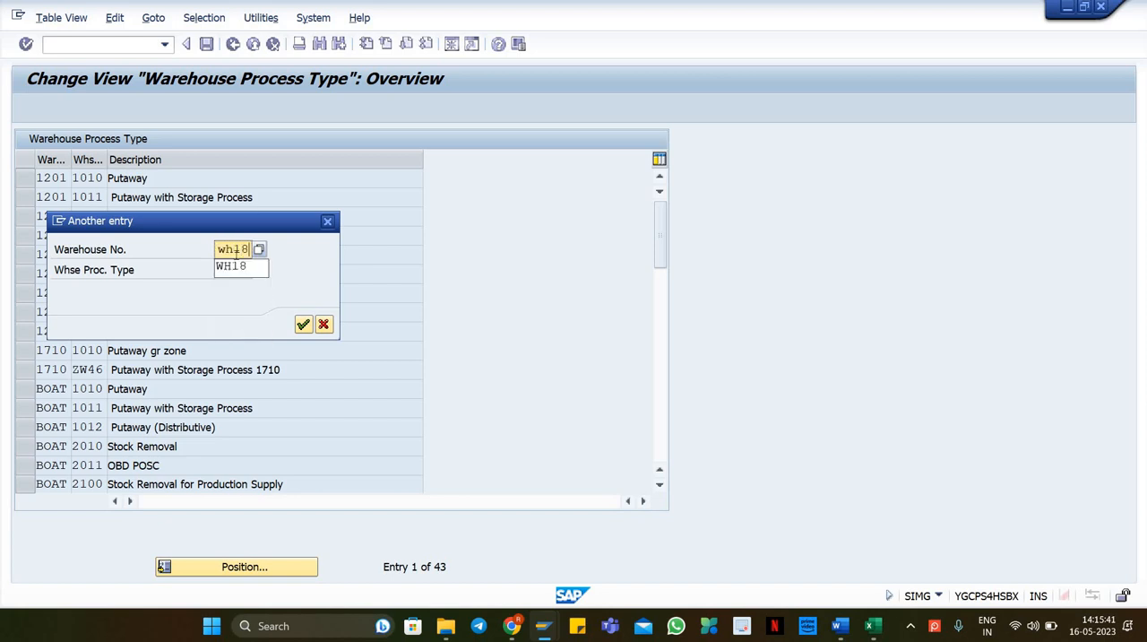
click(231, 266)
click(303, 324)
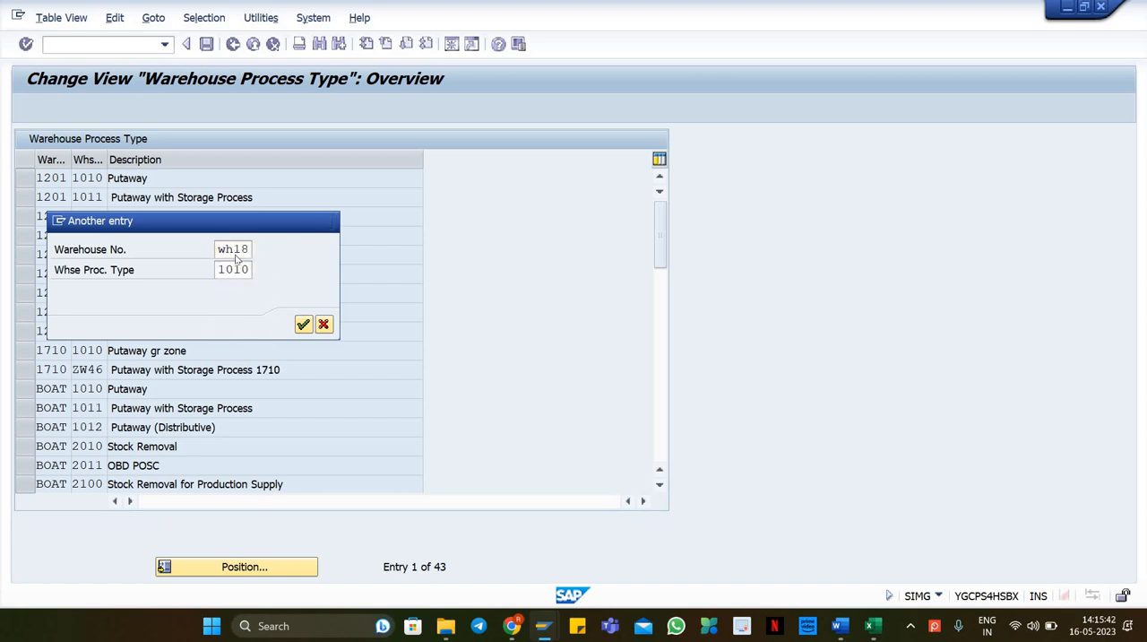
double_click(205, 179)
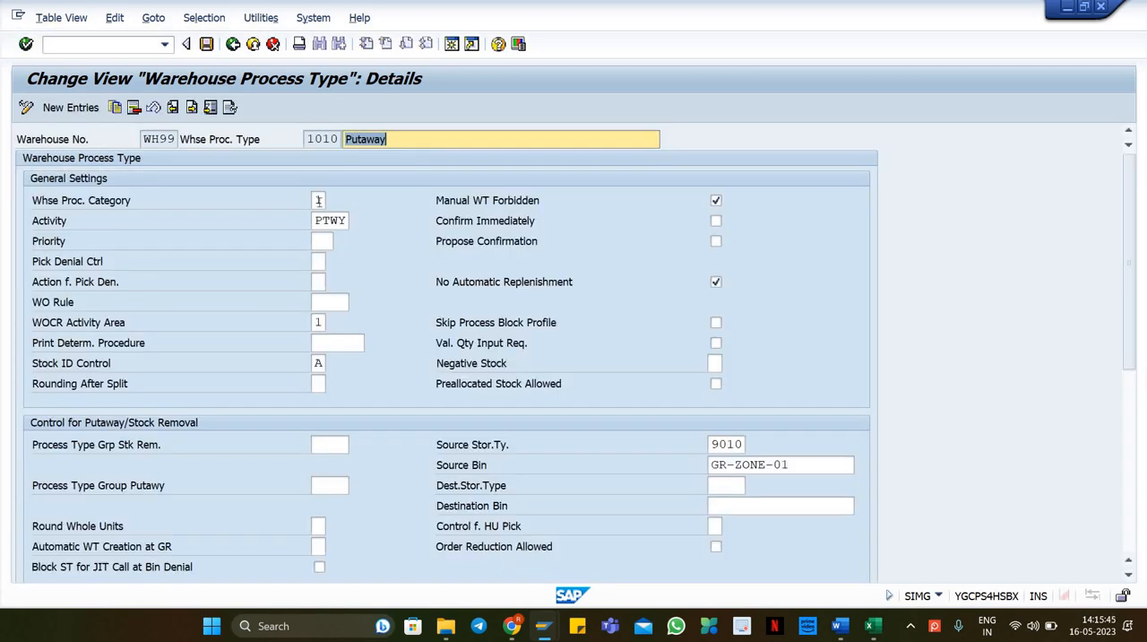
click(318, 201)
click(333, 201)
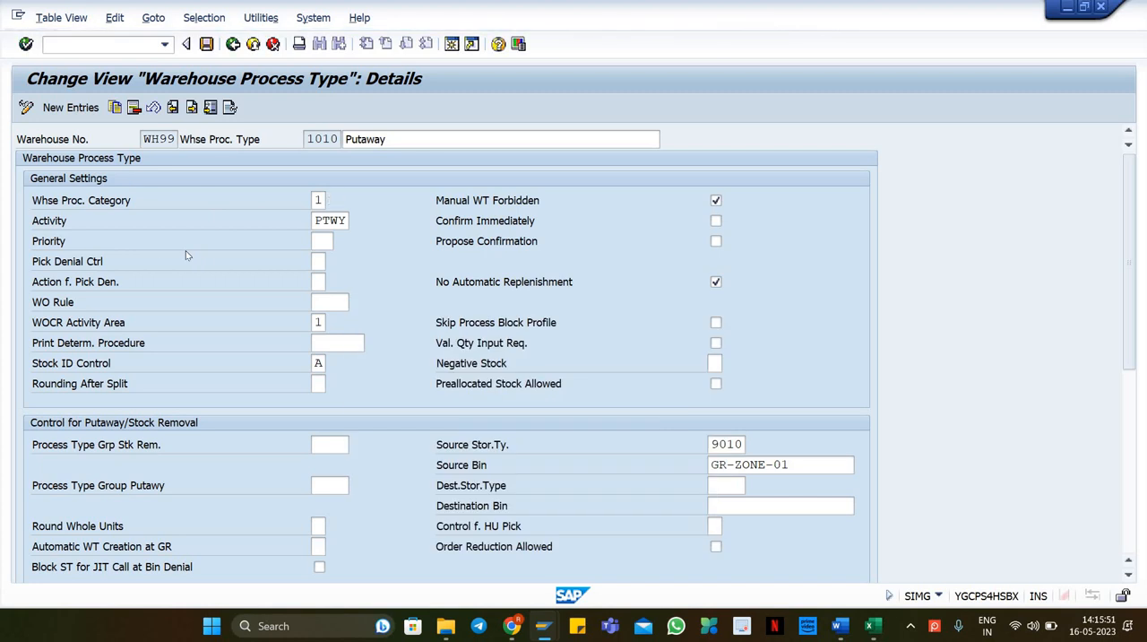
key(F3)
scroll(191, 235, up, 3)
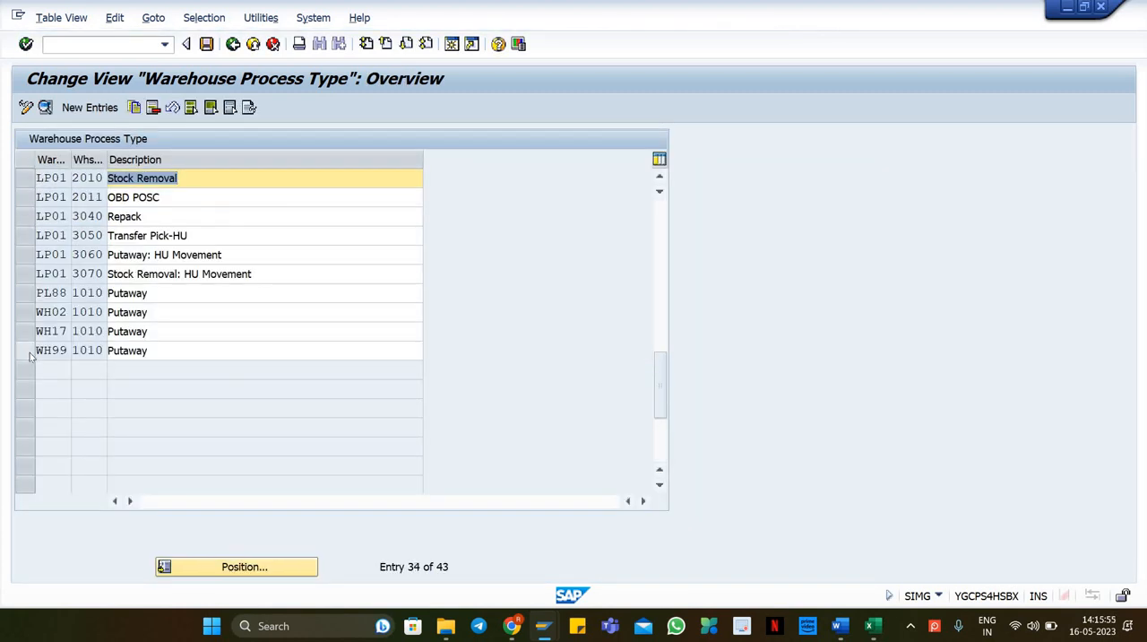
Step: Copy warehouse process type 1010 from warehouse WH17 to warehouse WH18 and save the new entry
click(38, 350)
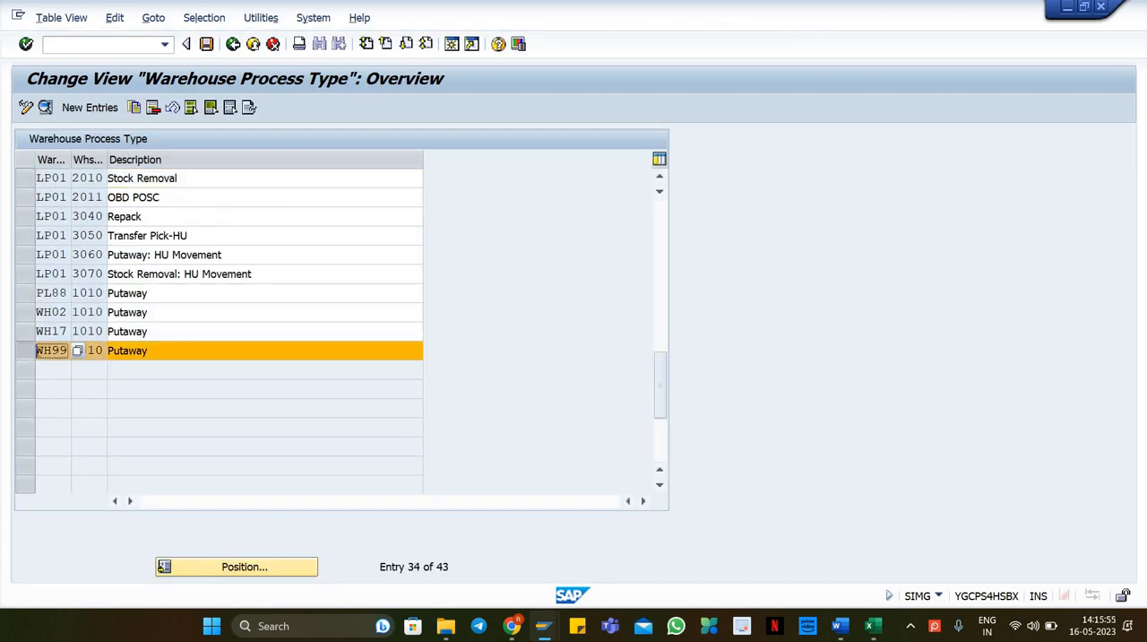
click(28, 332)
click(134, 107)
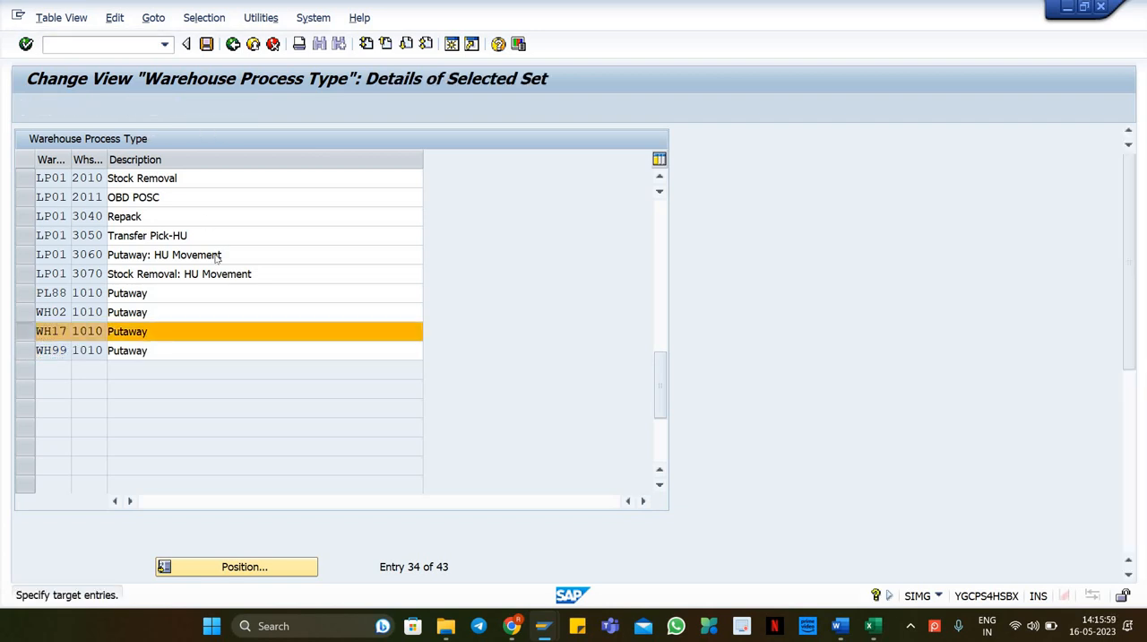
text(wh18)
key(Tab)
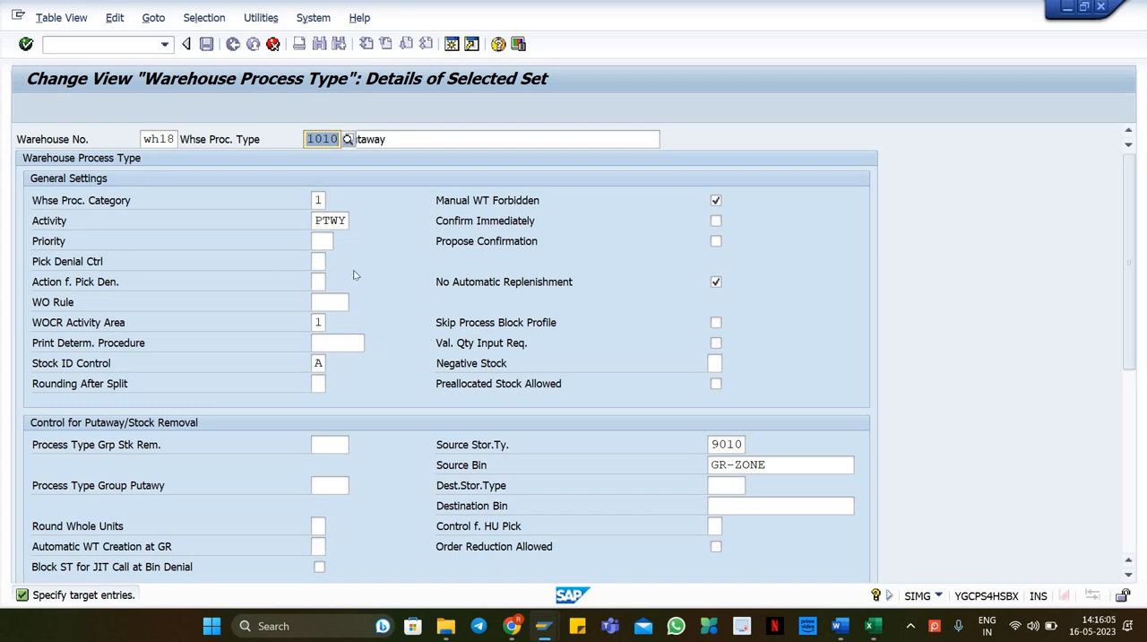
scroll(362, 396, down, 1)
scroll(331, 278, up, 1)
scroll(293, 421, down, 5)
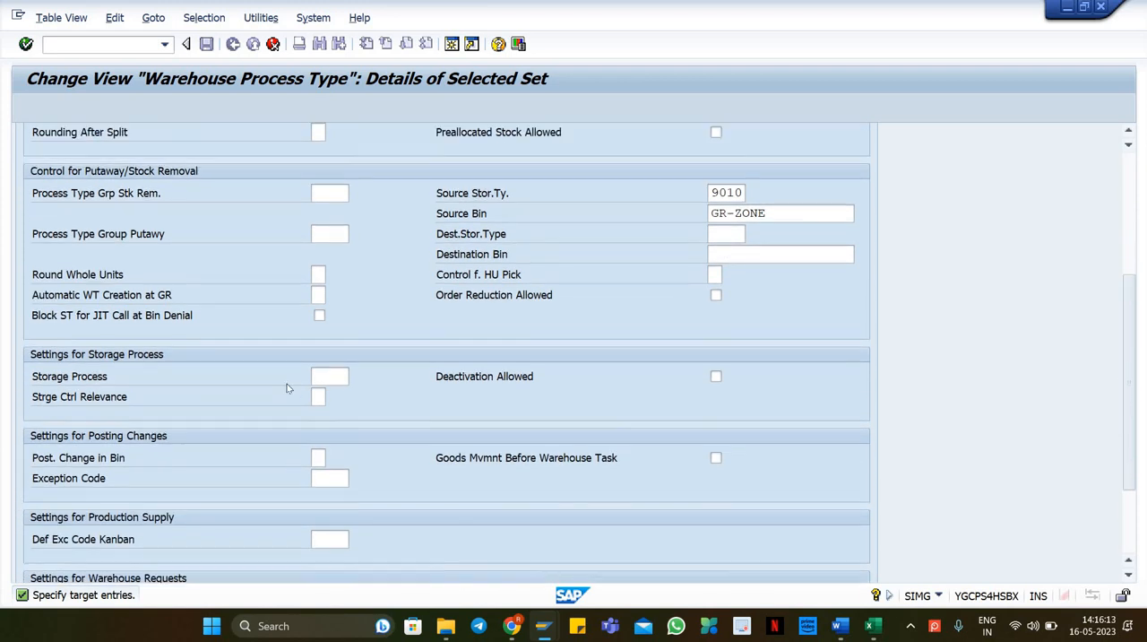
scroll(287, 383, up, 5)
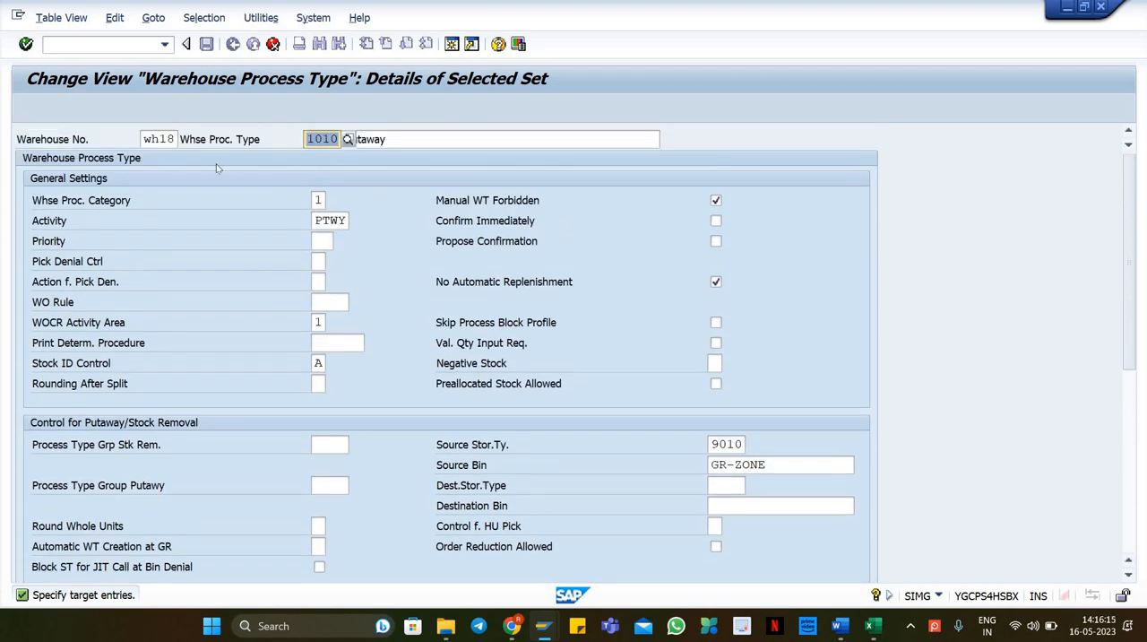
key(Return)
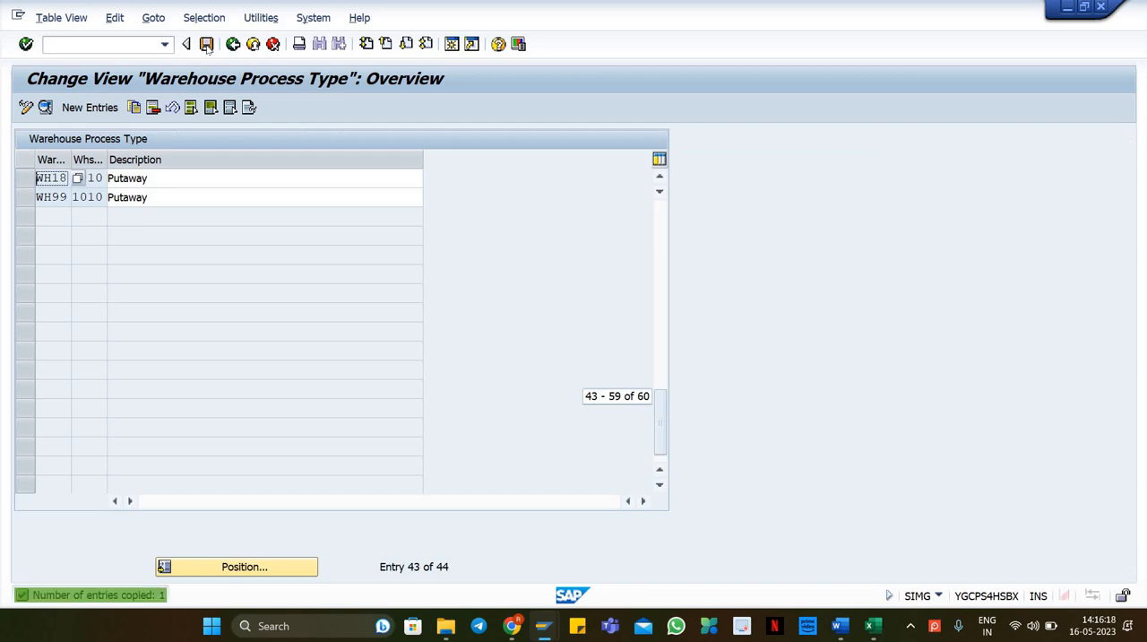
click(206, 44)
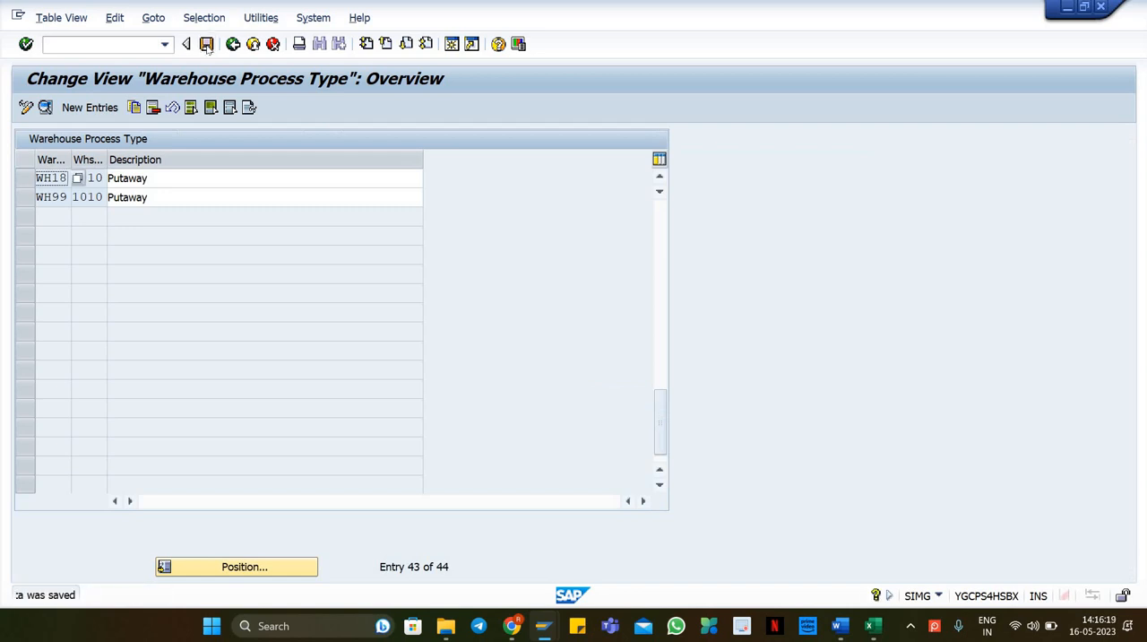
click(206, 44)
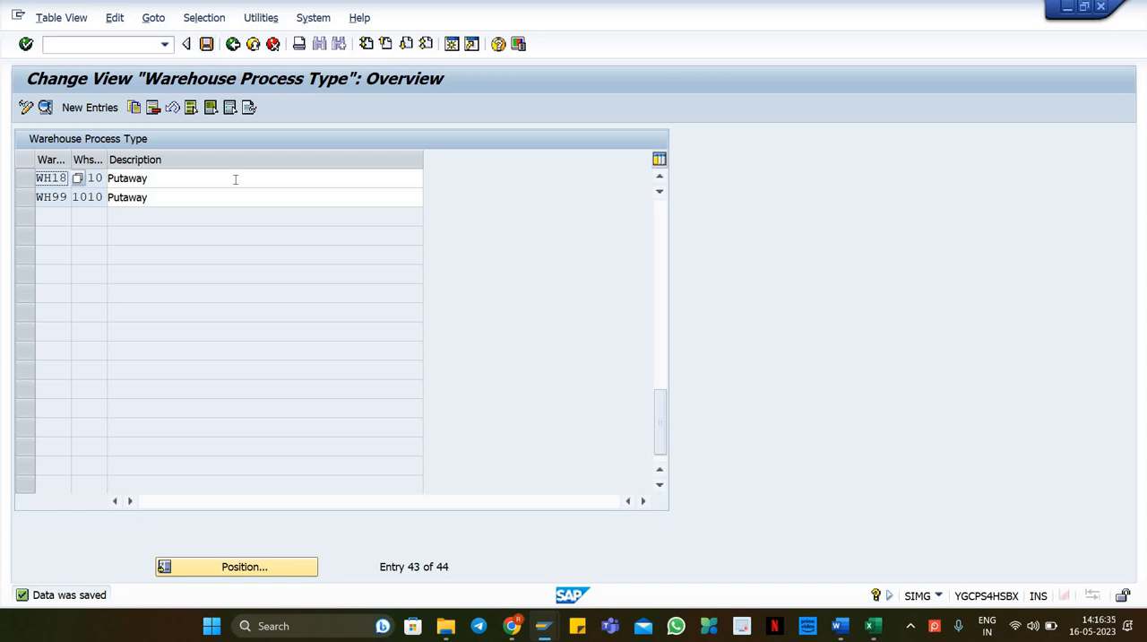
Step: Switch to the Maintain Inbound Delivery session, review the delivery's message log and item details, then return
key(Tab)
mouse_move(542, 624)
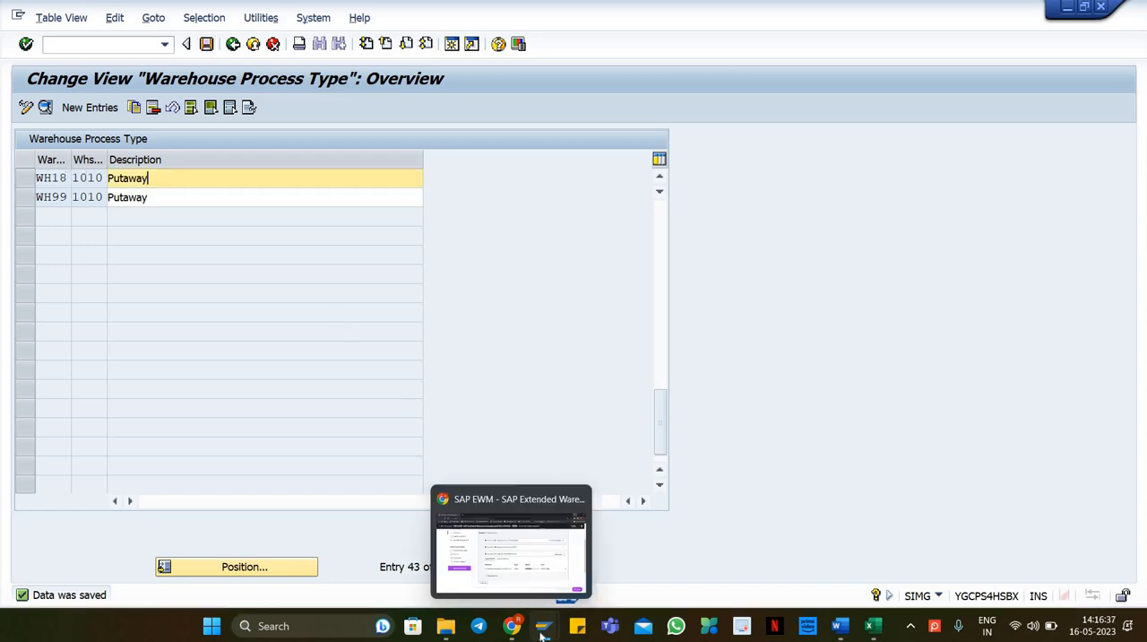
click(391, 524)
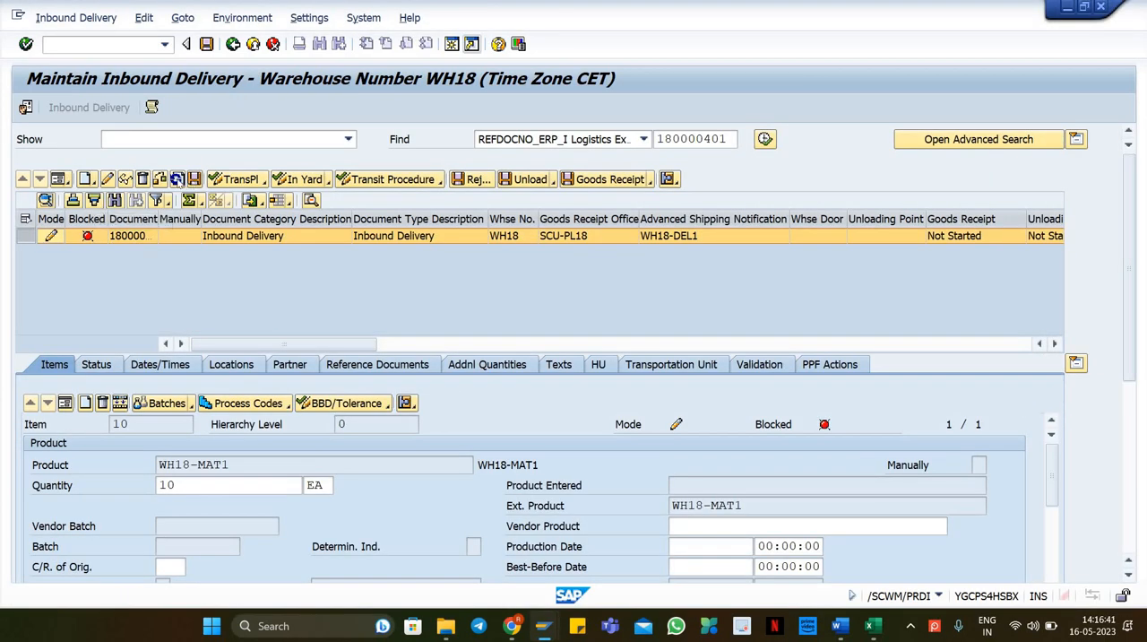
click(159, 179)
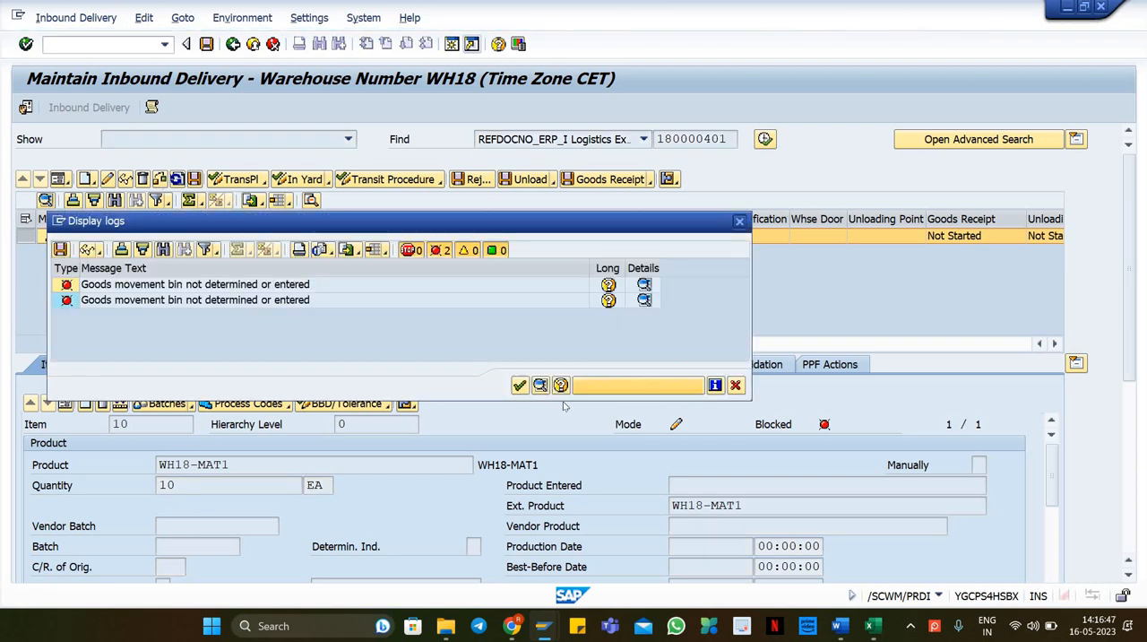
click(520, 384)
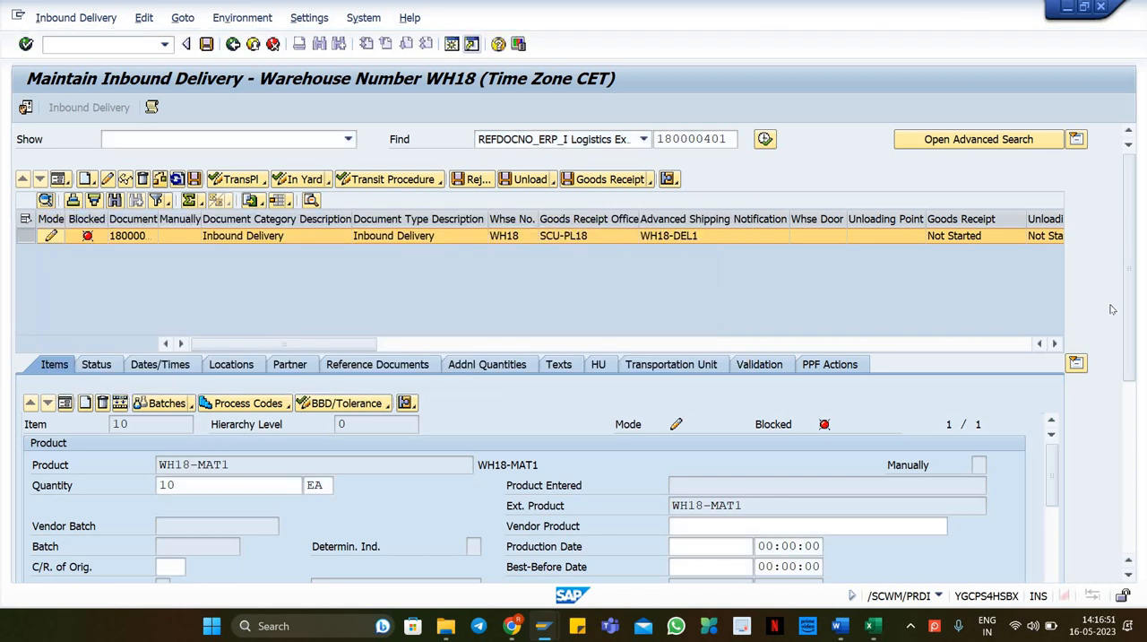
scroll(1059, 351, down, 3)
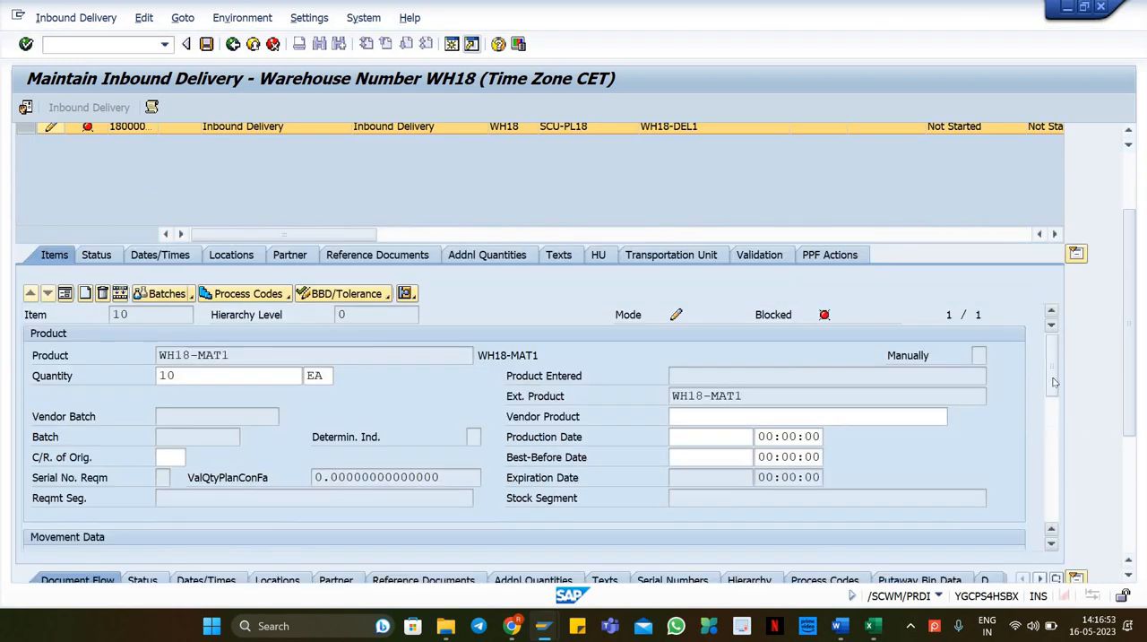
scroll(1056, 384, down, 5)
key(alt+Tab)
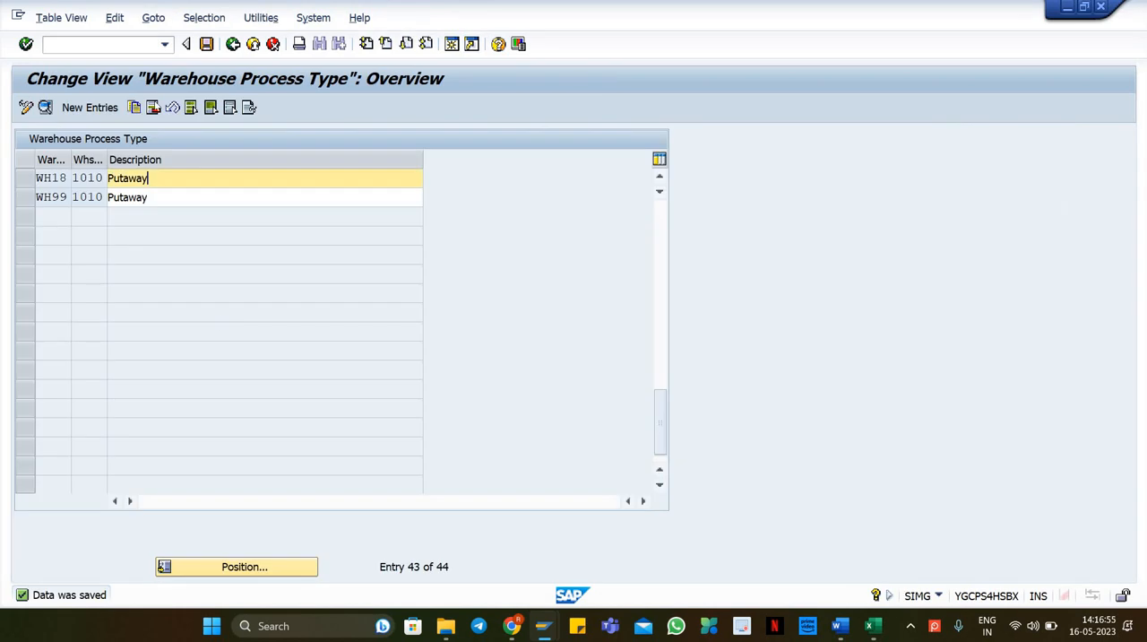
Step: Open the WH18 process type 1010 details and inspect its source storage type and source bin
click(24, 185)
click(45, 107)
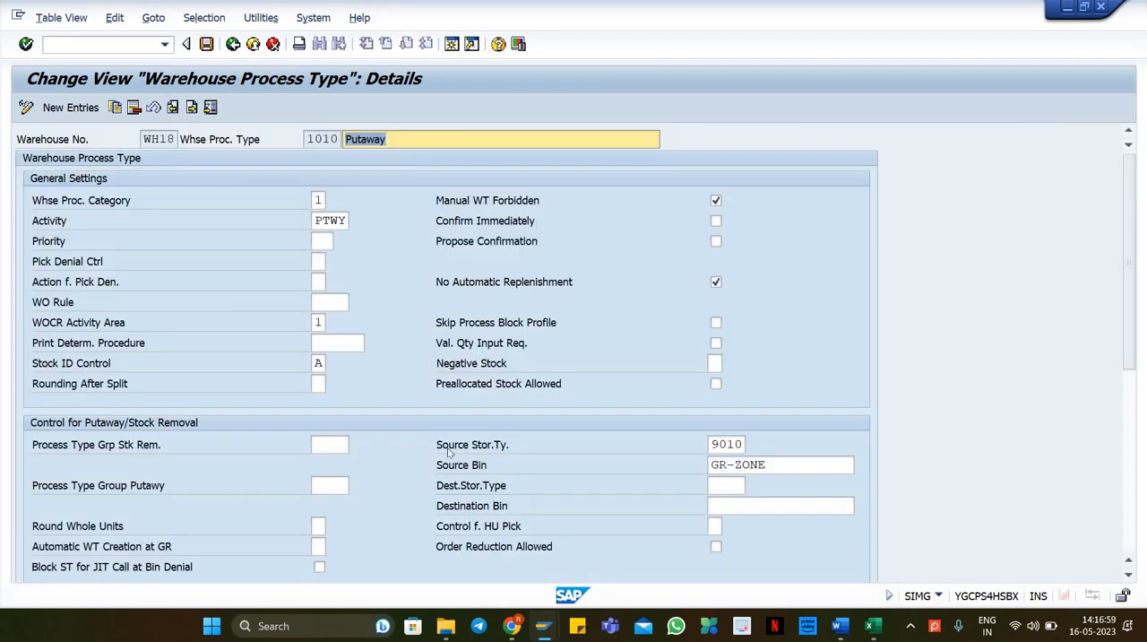
click(439, 448)
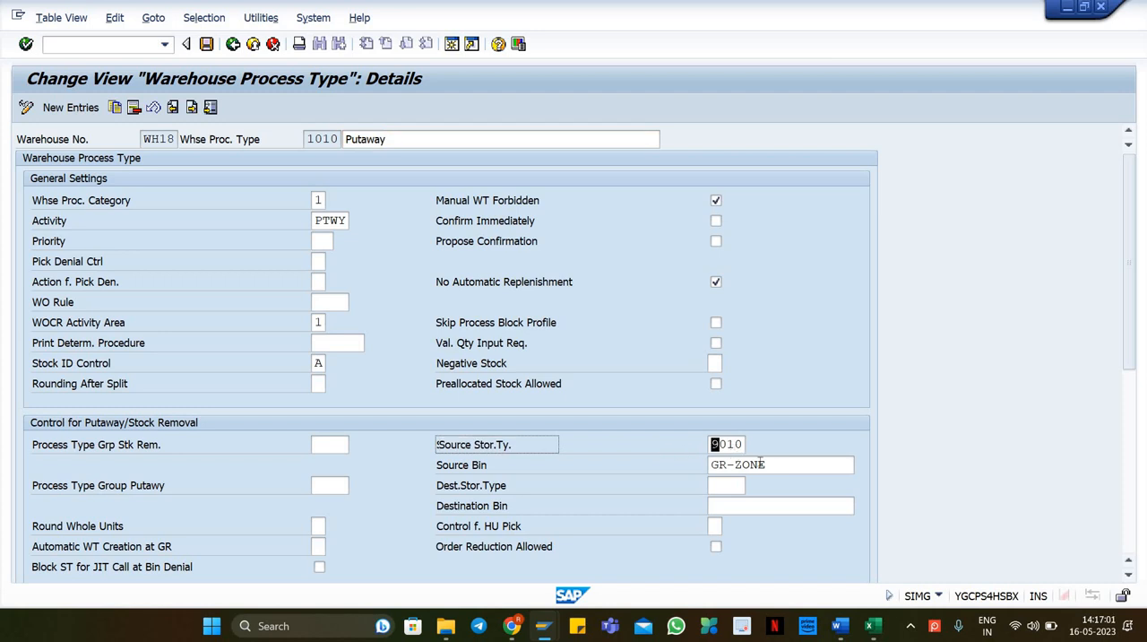
key(Tab)
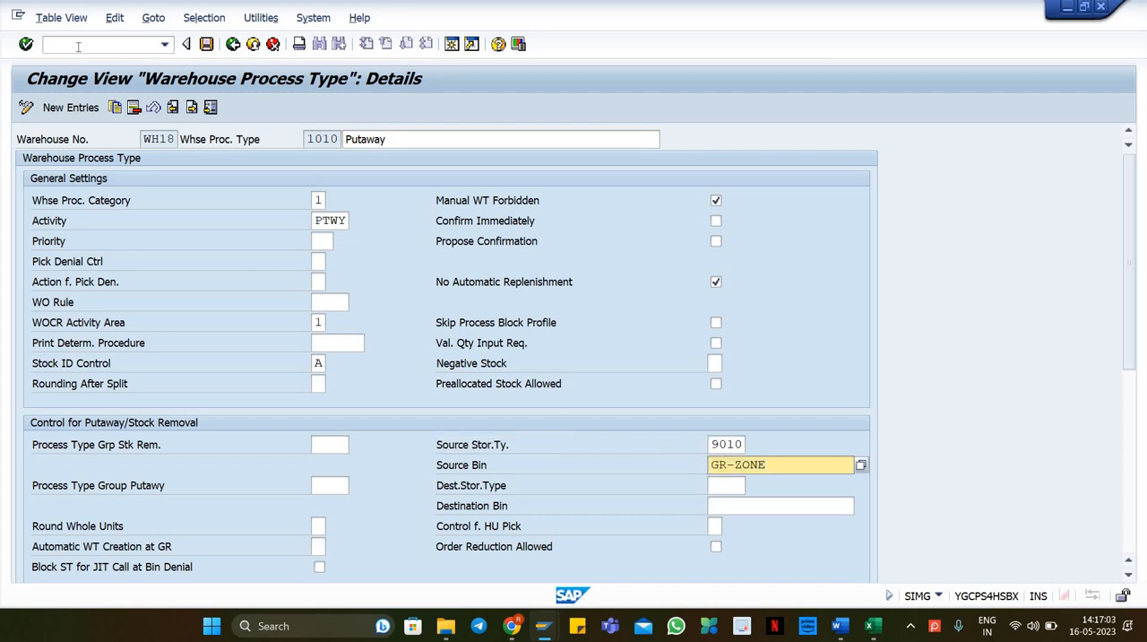
Step: Start /o/scwm/ls03 in a new session and display storage bin GR-ZONE in warehouse WH18
click(78, 46)
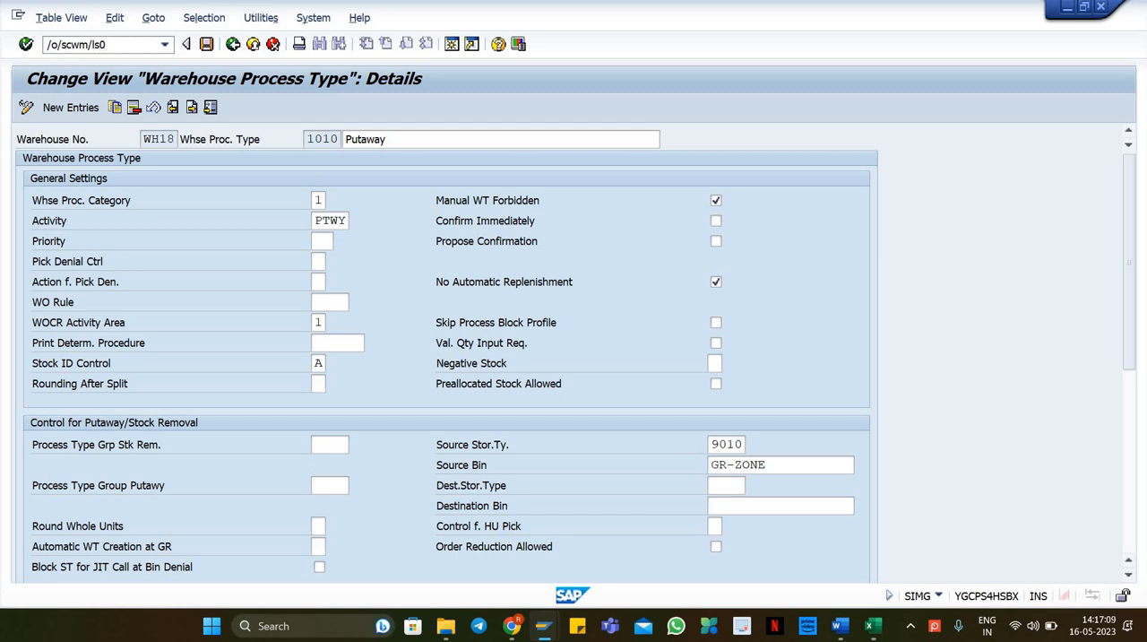
key(Return)
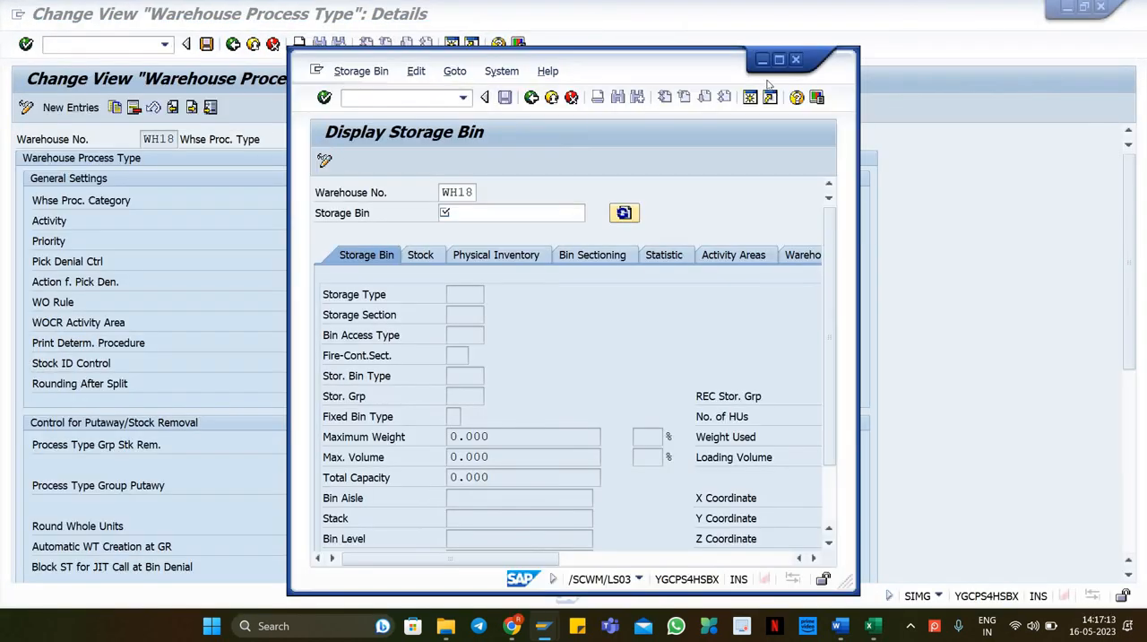
click(778, 59)
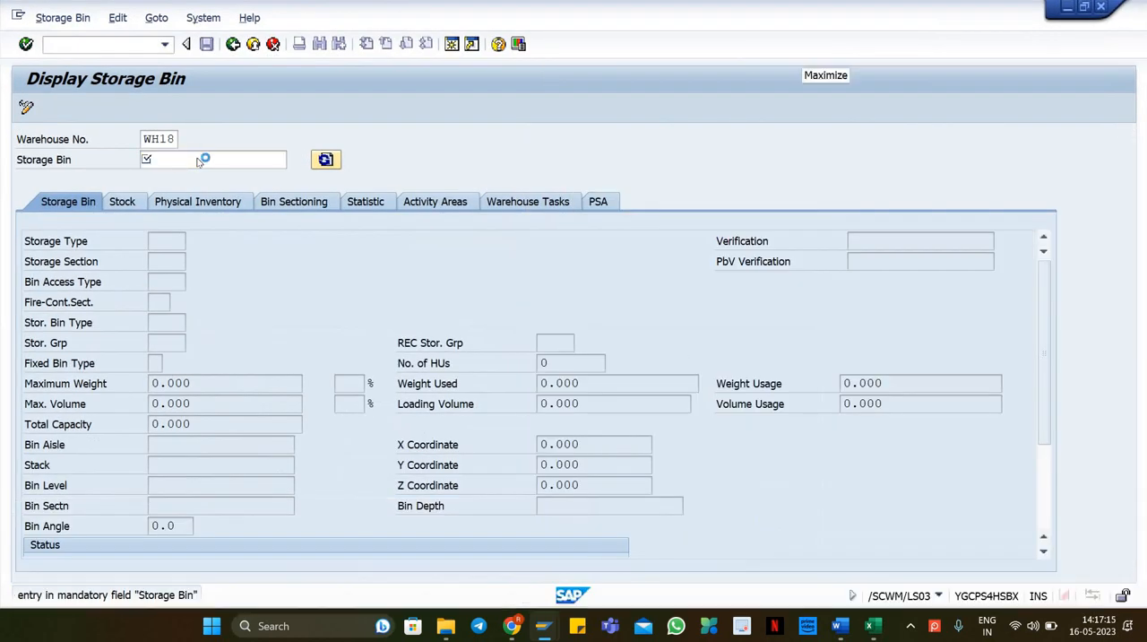
text(GR-ZONE)
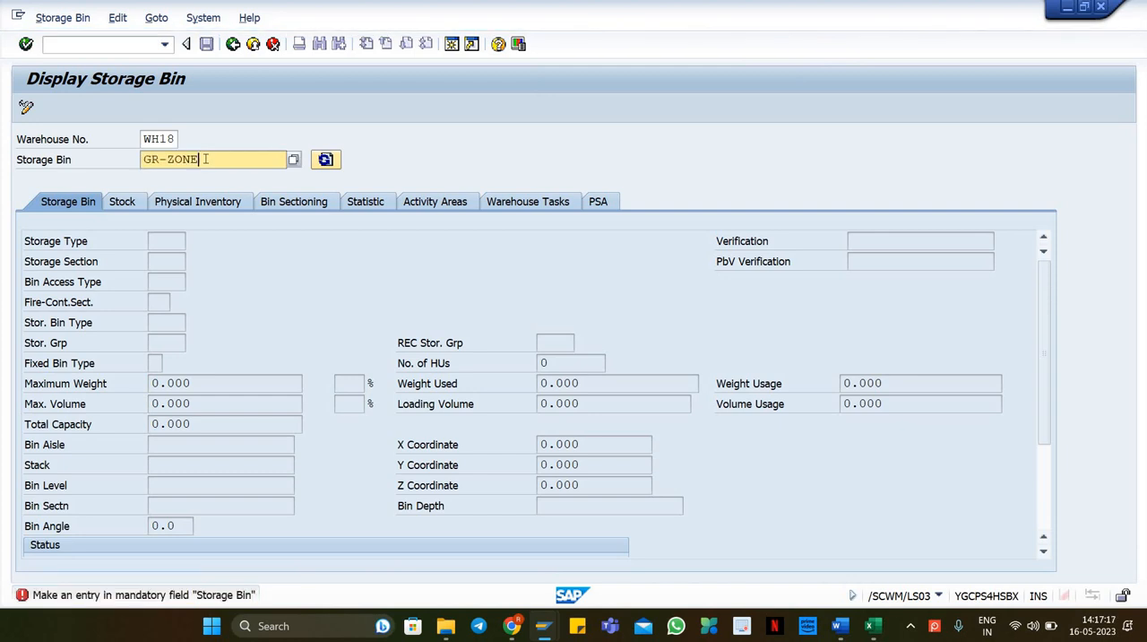
key(Return)
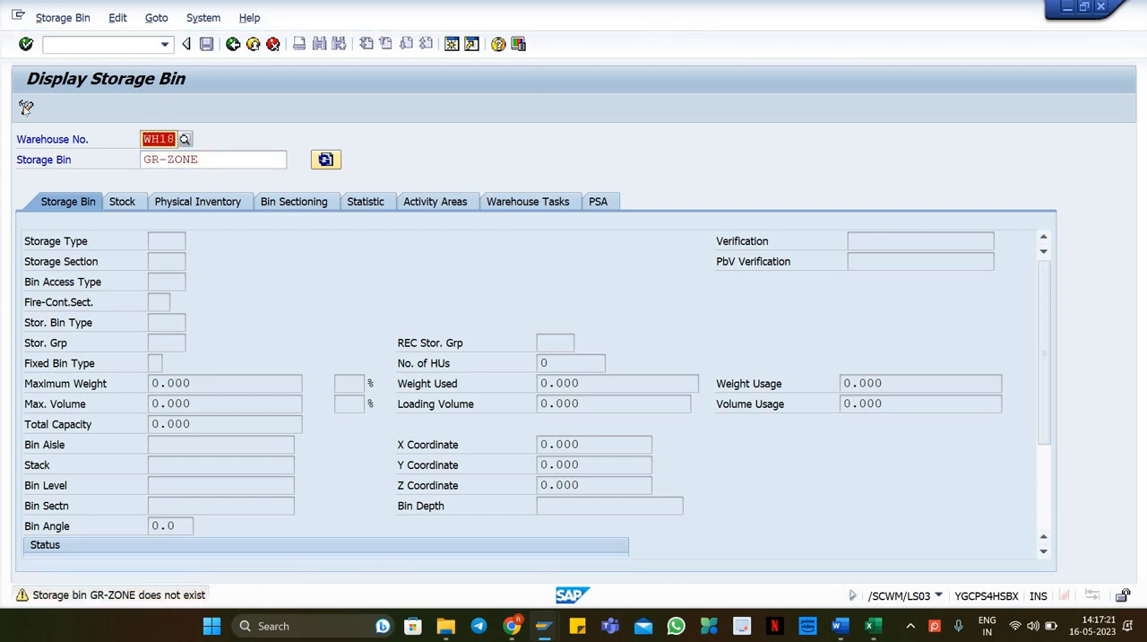
Step: Start /scwm/ls01 and begin creating storage bin GR-ZONE in warehouse WH18
click(68, 43)
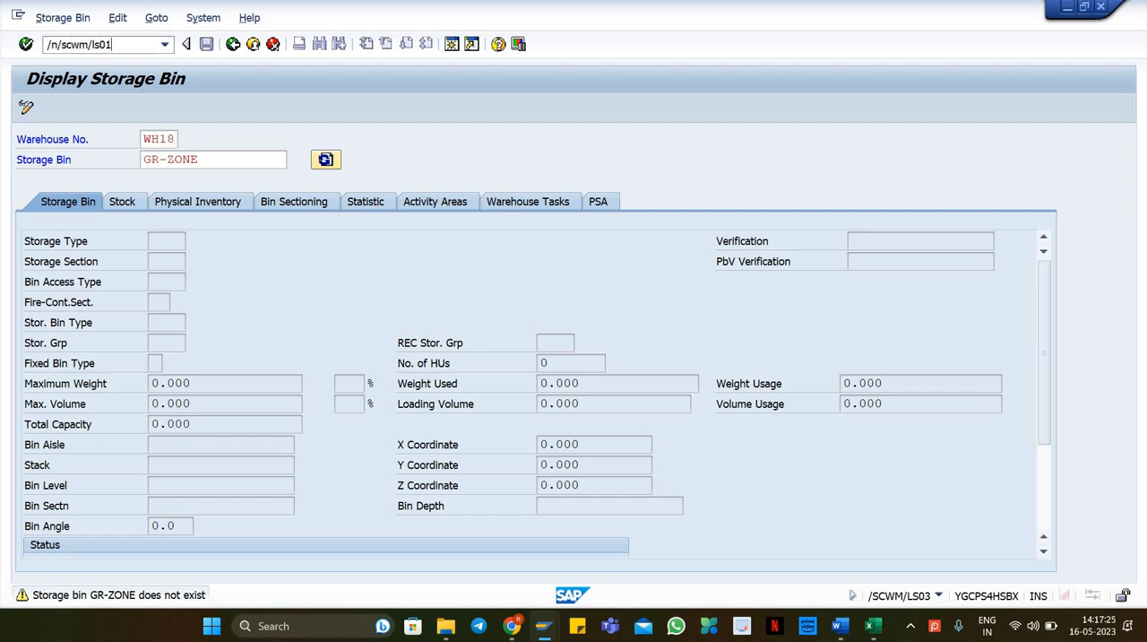
text(/n/scwm/ls01)
key(Return)
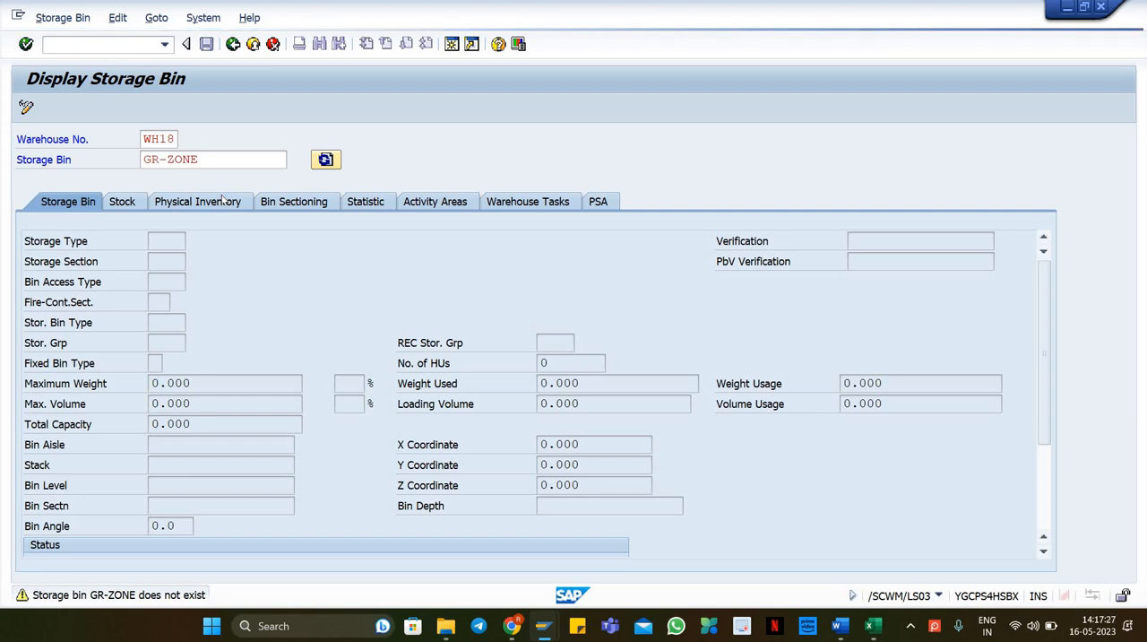
click(181, 163)
text(GR-ZONE)
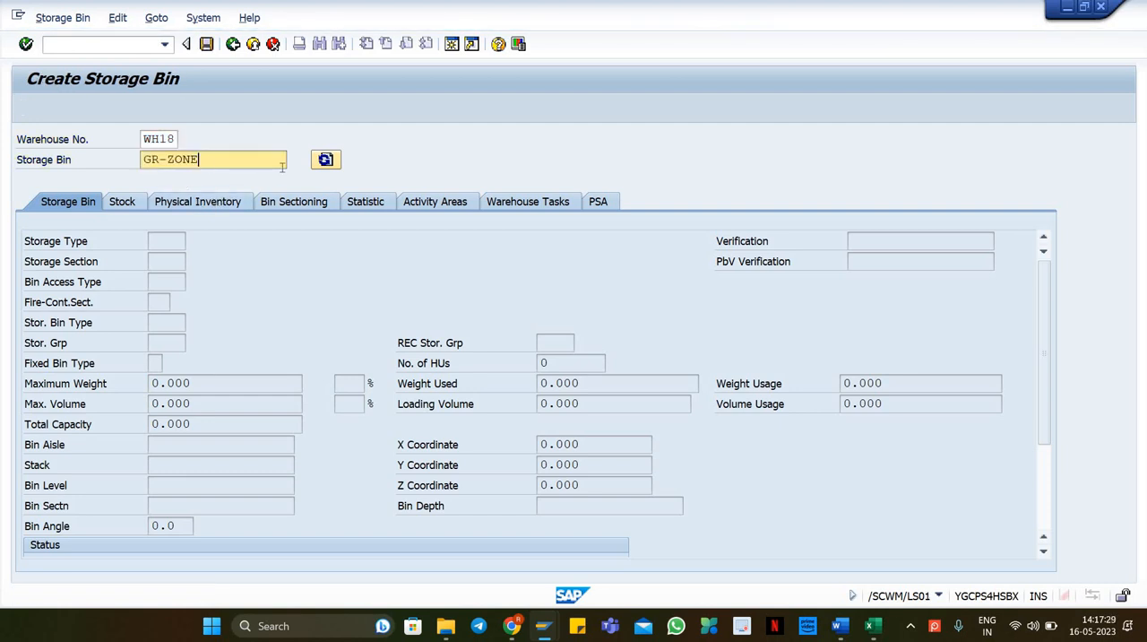
key(Return)
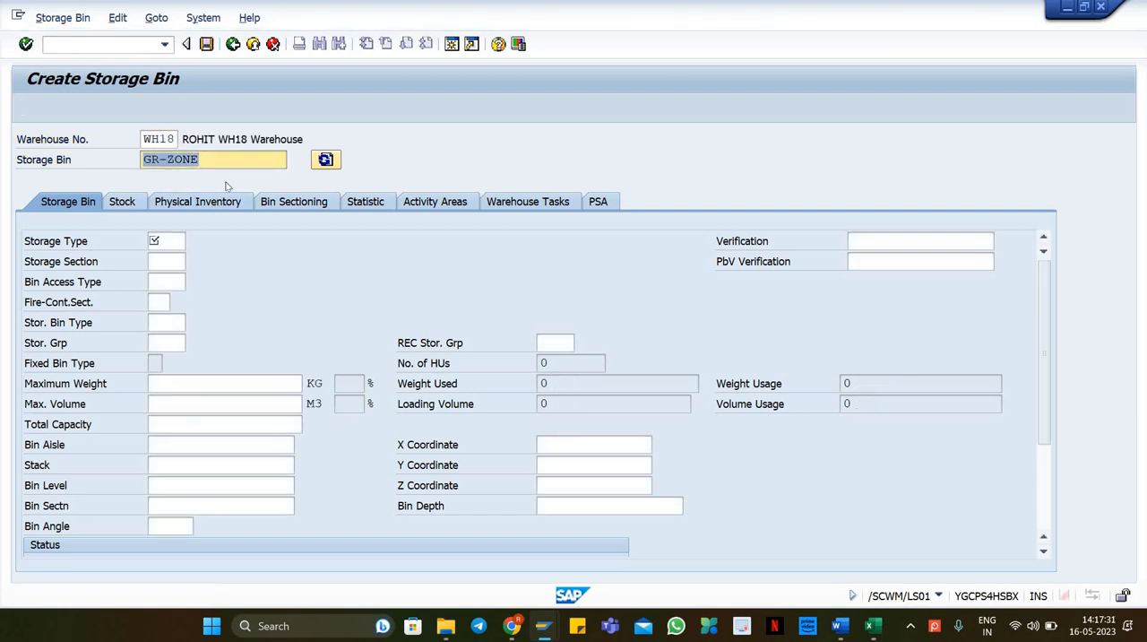
Step: Assign storage type 9010 to bin GR-ZONE, checking the process type's source storage type, and save the bin
click(171, 238)
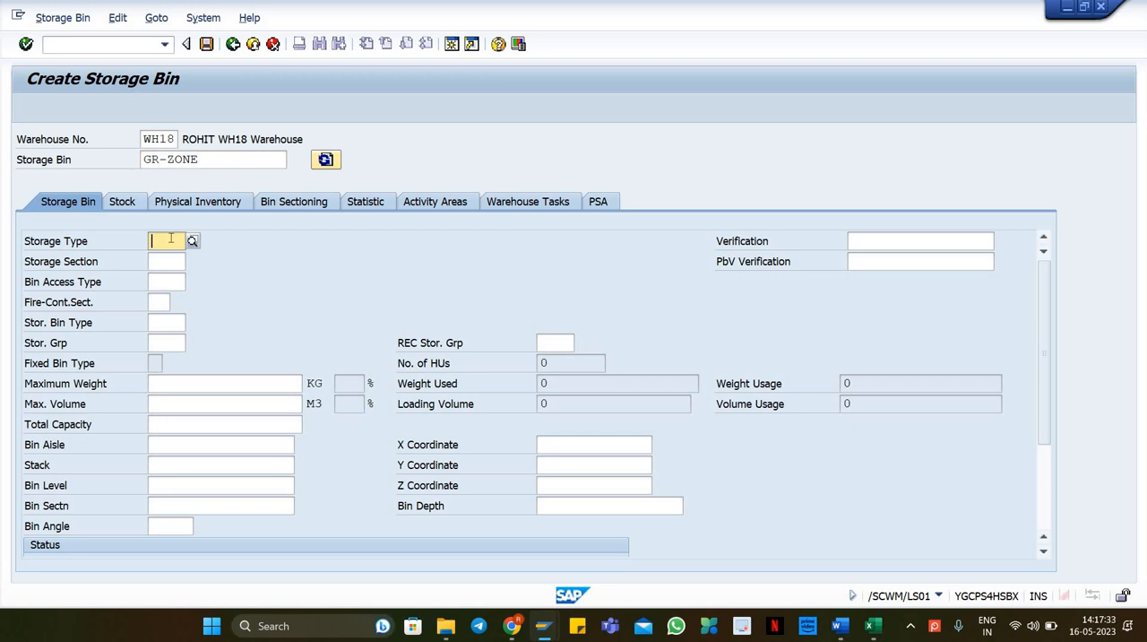
click(170, 238)
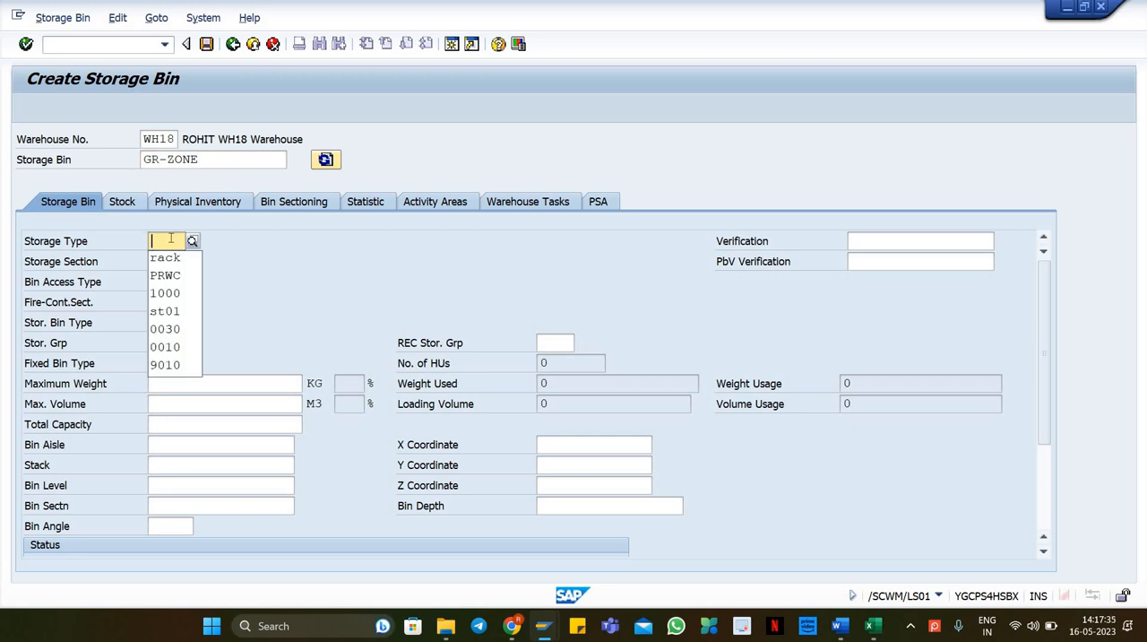
key(Down)
key(Down)
key(Down)
key(Down)
key(Down)
key(Down)
key(Down)
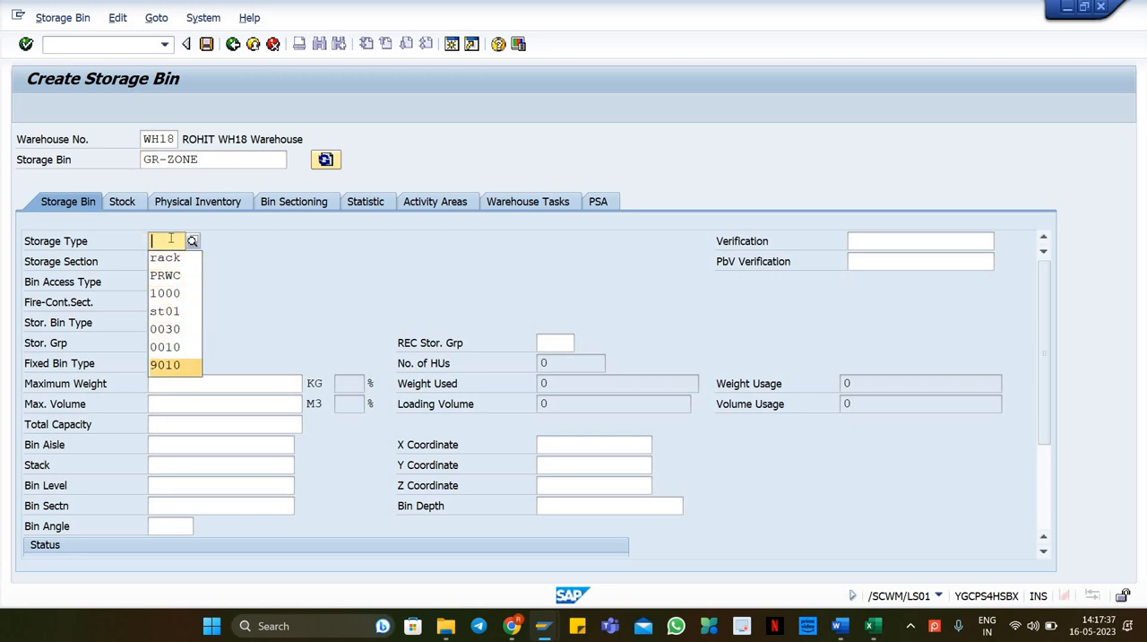
key(Return)
key(Return)
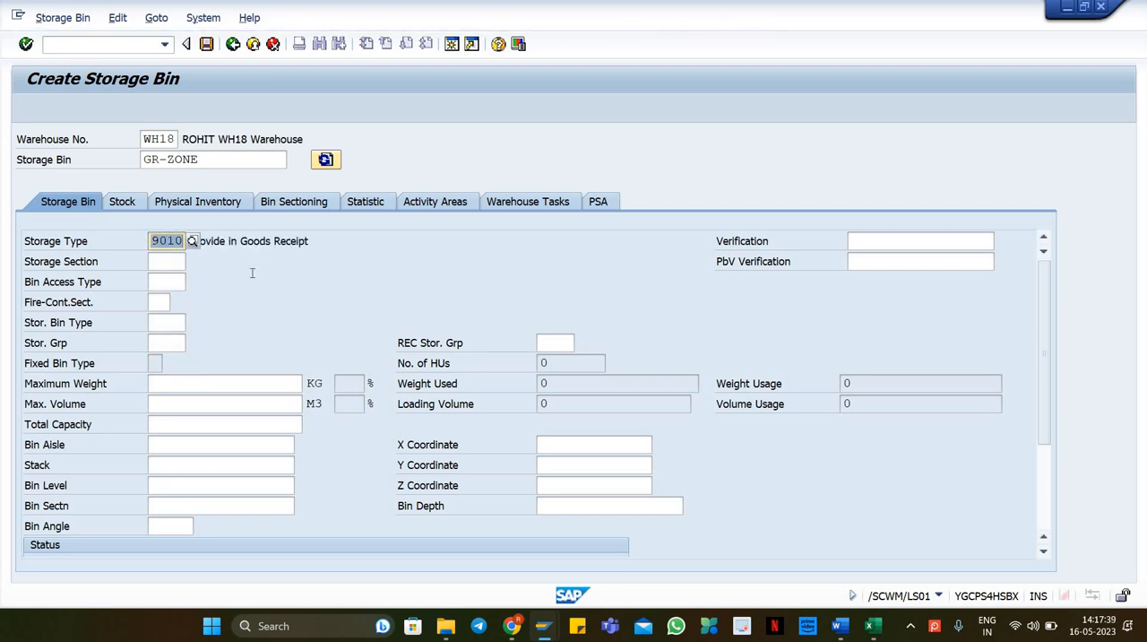
key(alt+Tab)
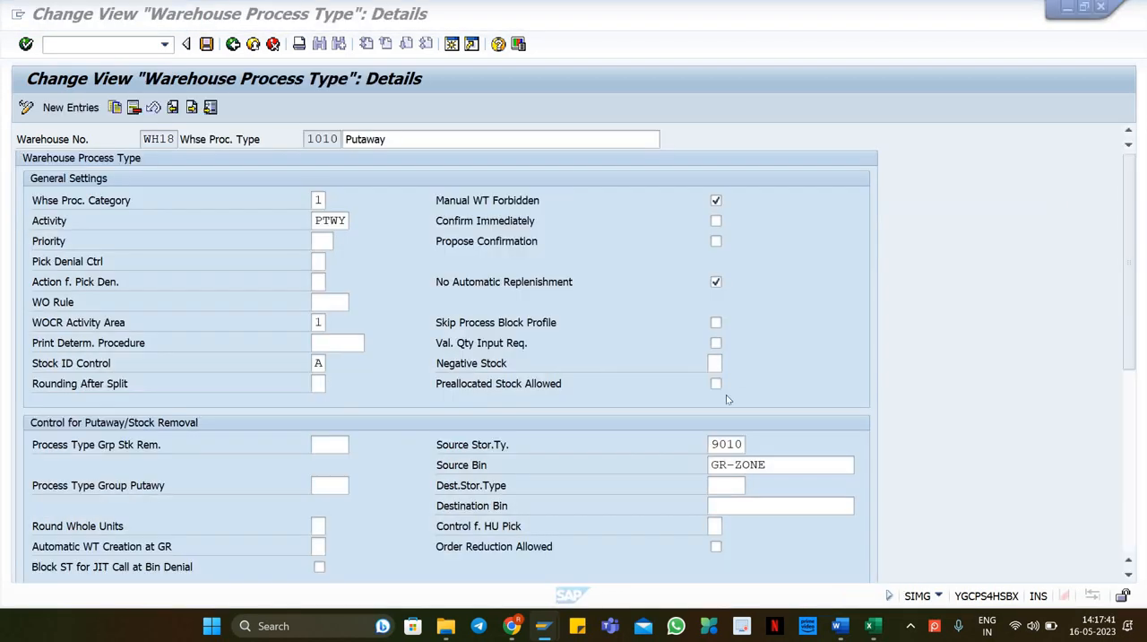
key(alt+Tab)
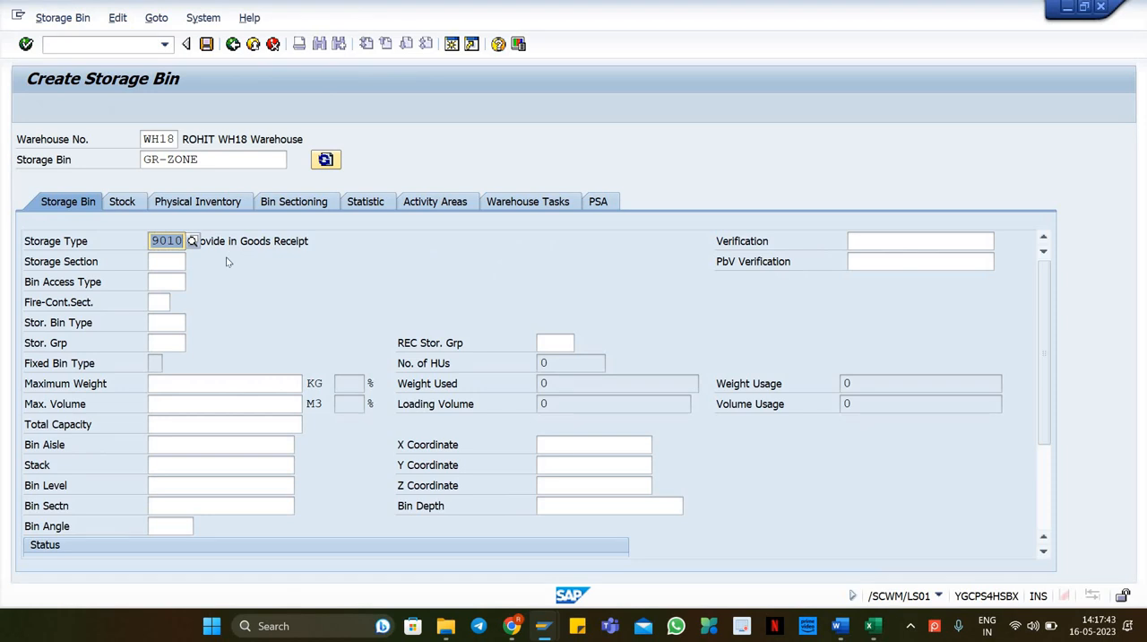
key(ctrl+s)
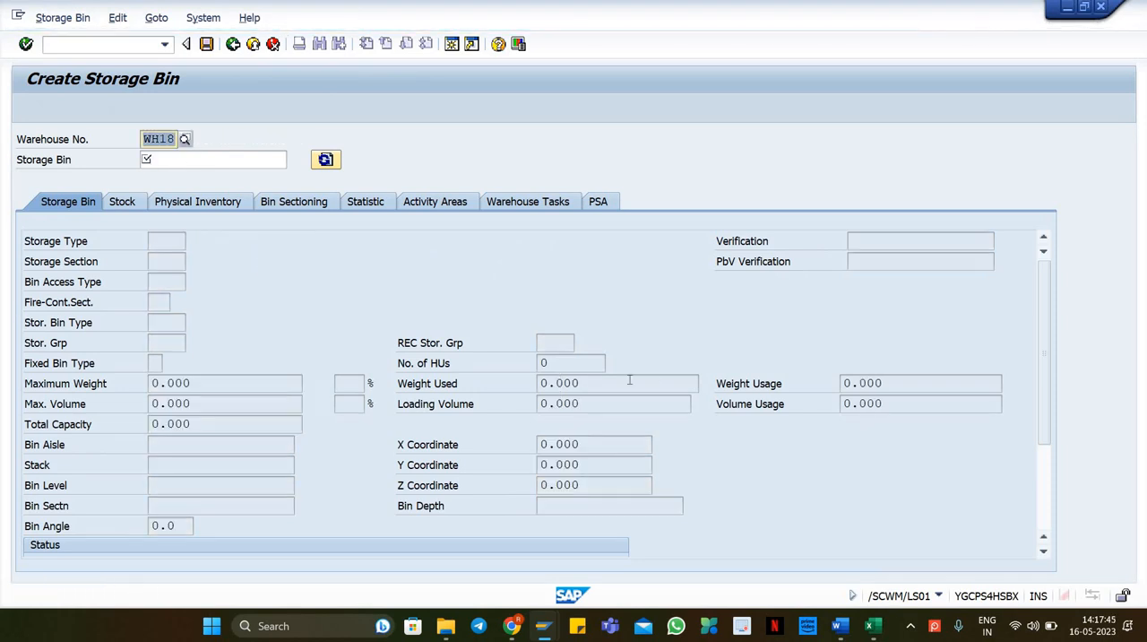
Step: Switch to the inbound delivery session, close the log, and set the item's goods movement bin to GR-ZONE
key(alt+Tab)
key(alt+Tab)
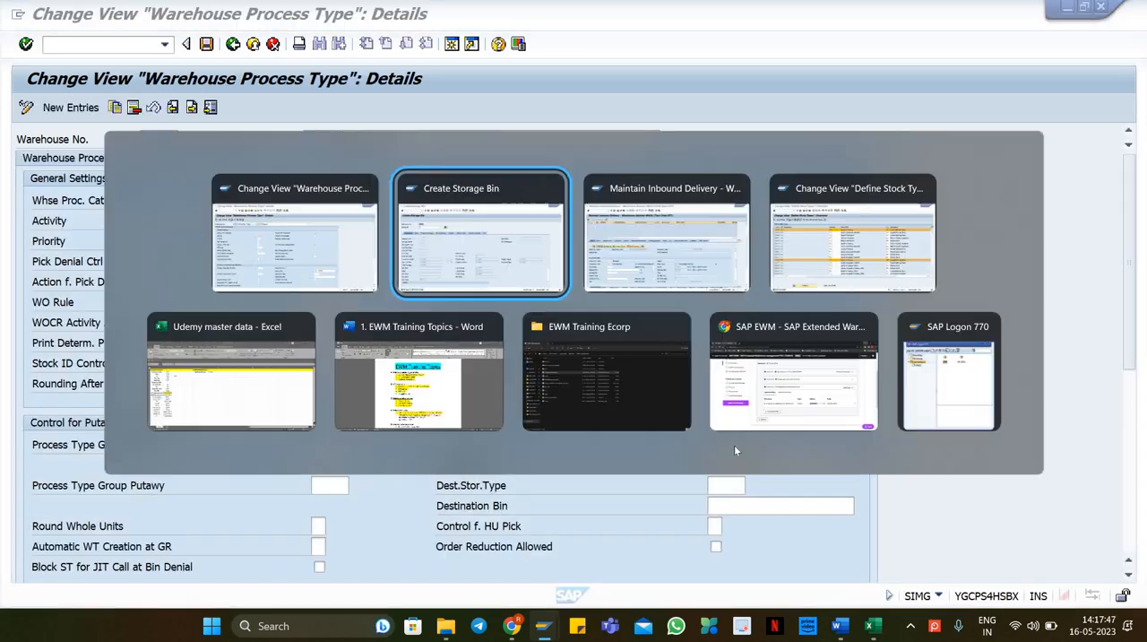
key(alt+Tab)
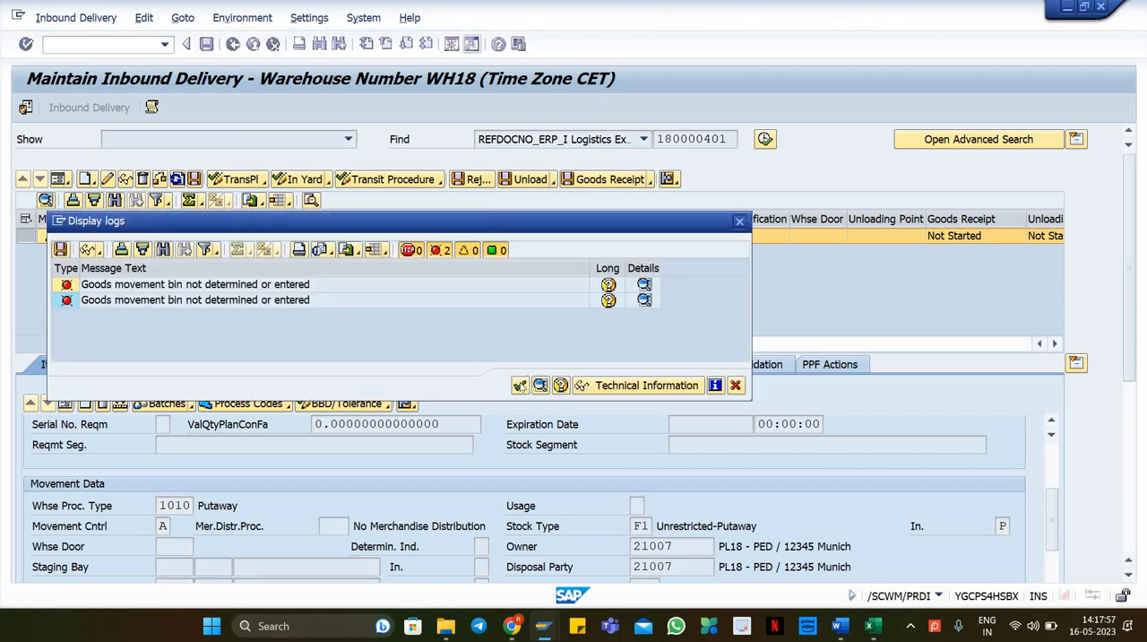
click(520, 386)
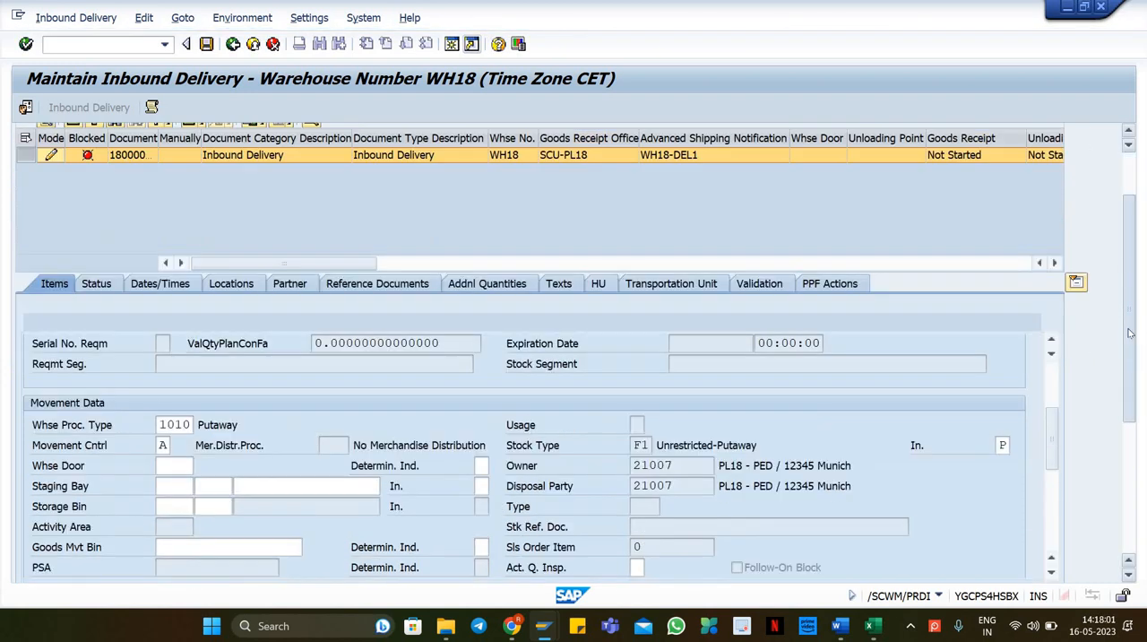
click(295, 513)
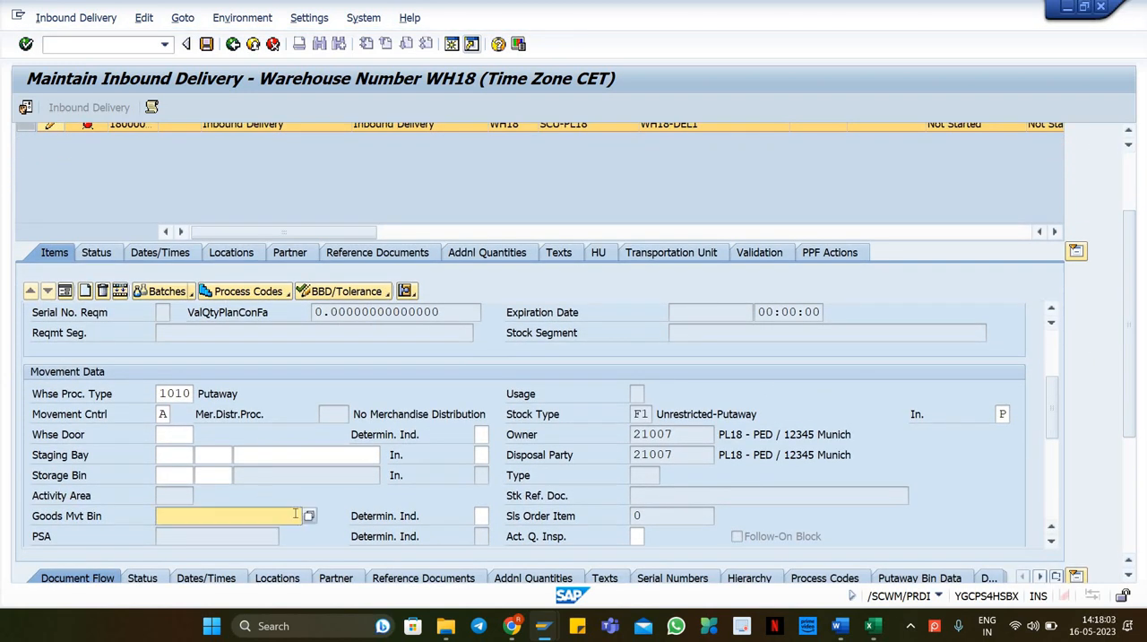
click(309, 515)
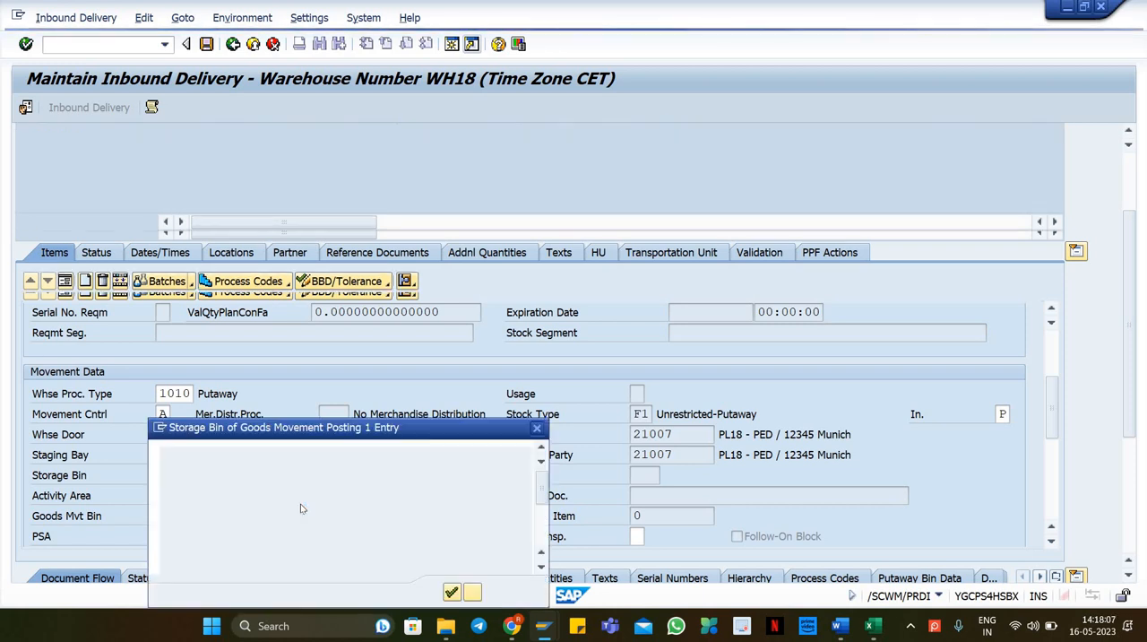
double_click(206, 498)
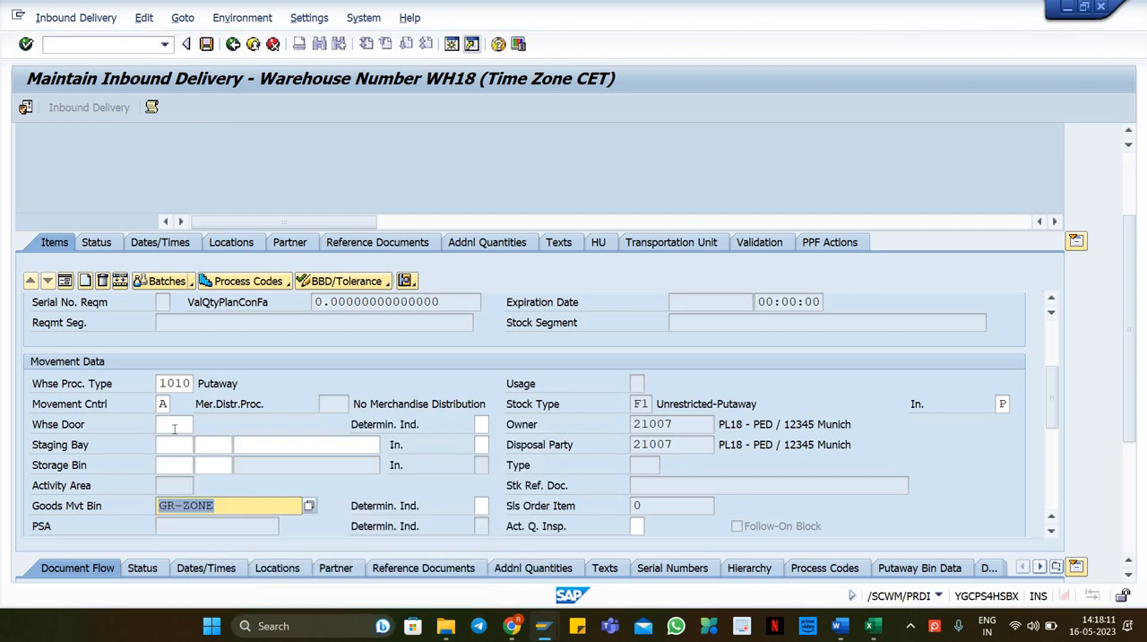
key(Return)
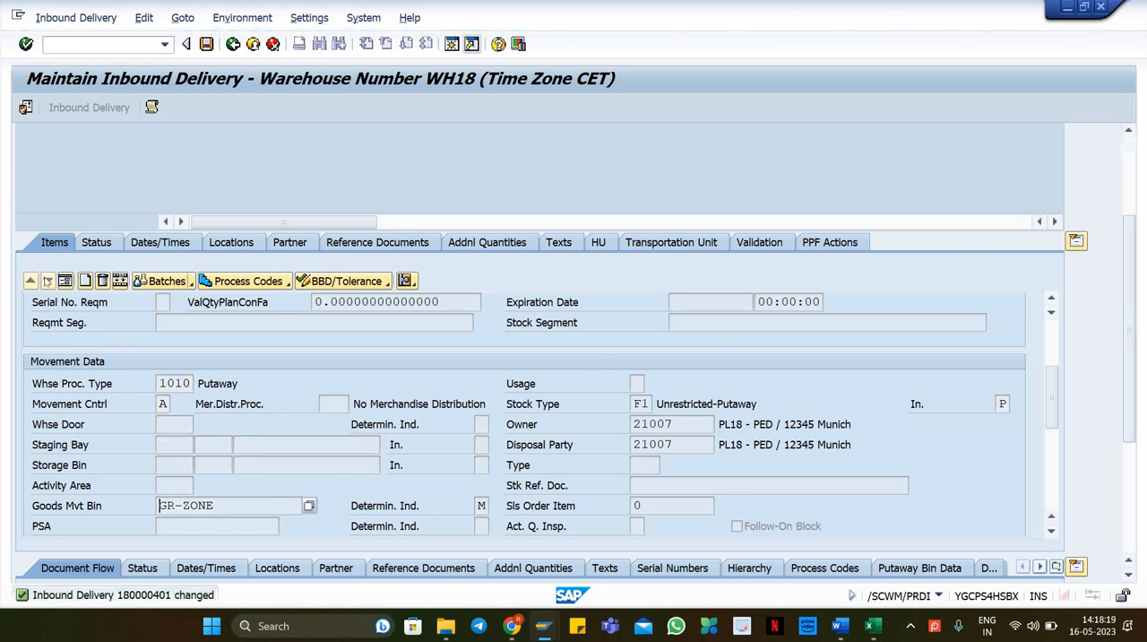
Step: Examine the blocked status of the delivery header and its items 10 and 20
click(65, 281)
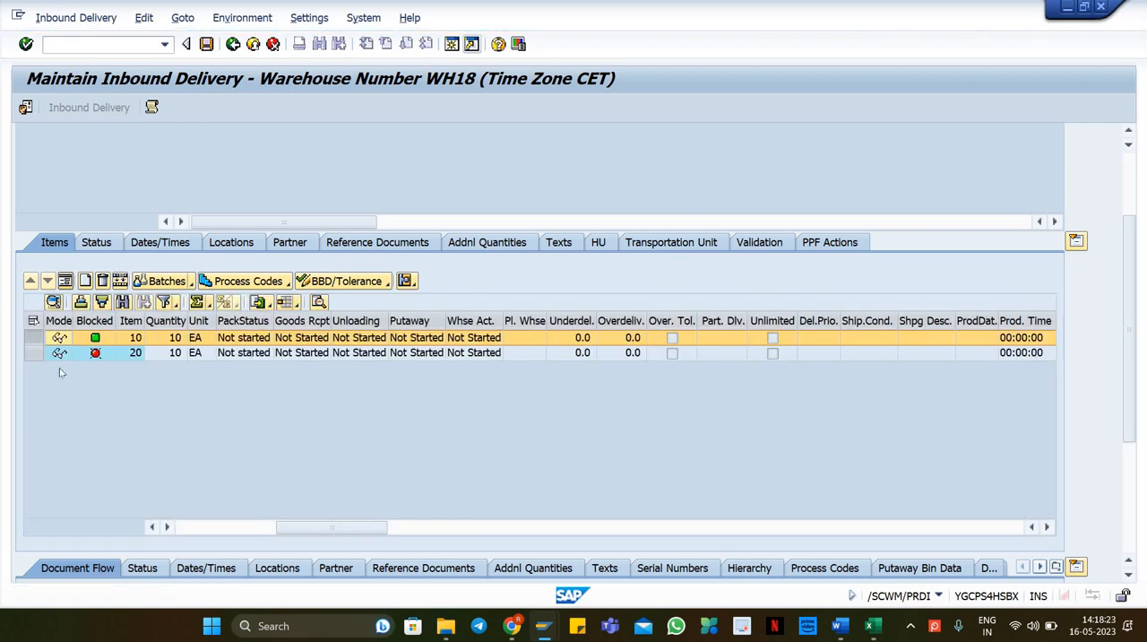
click(27, 352)
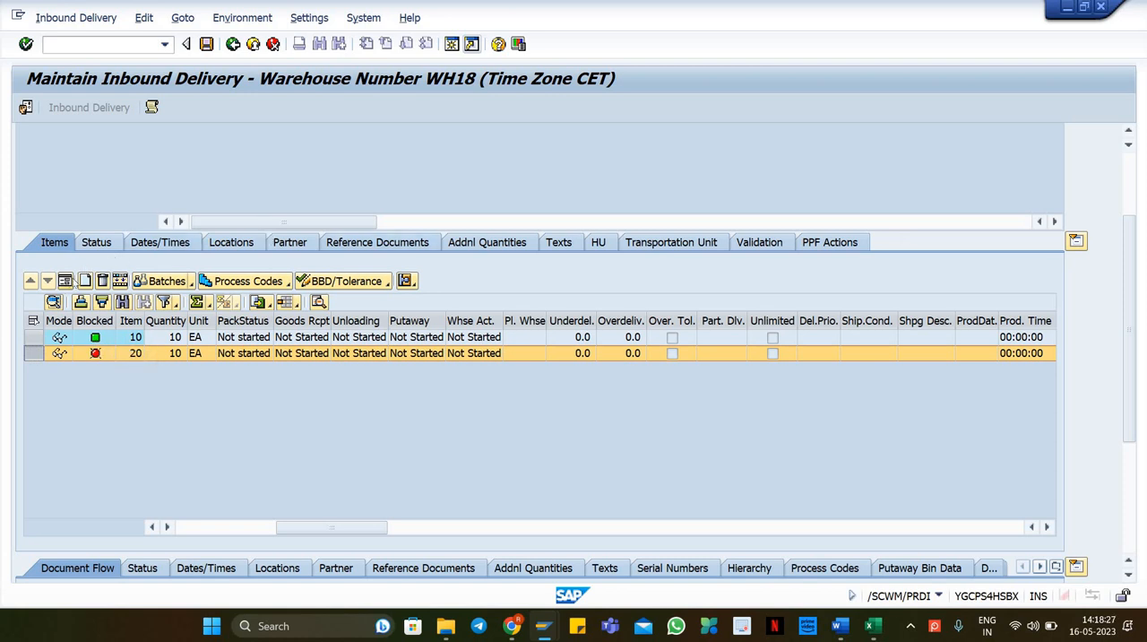
click(65, 281)
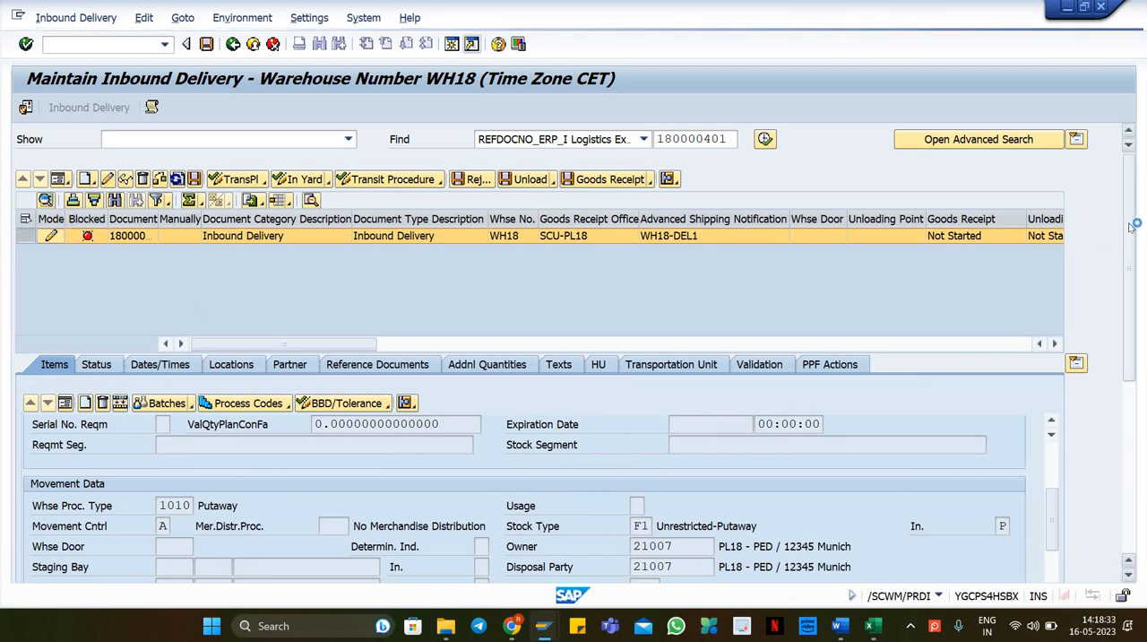
scroll(1131, 229, down, 5)
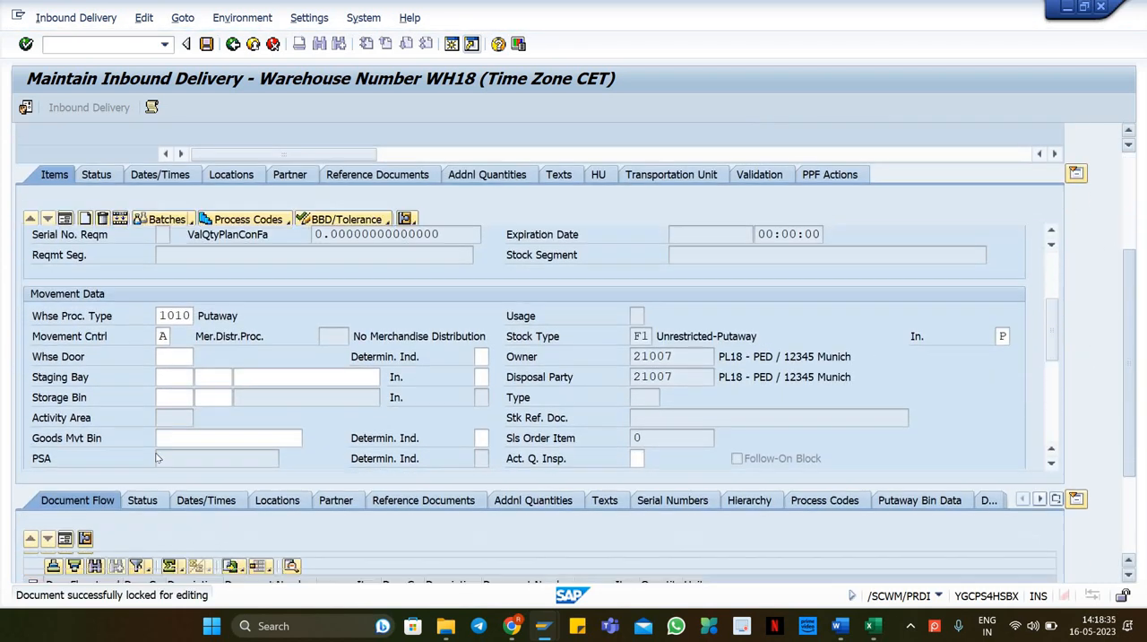
click(190, 439)
click(199, 456)
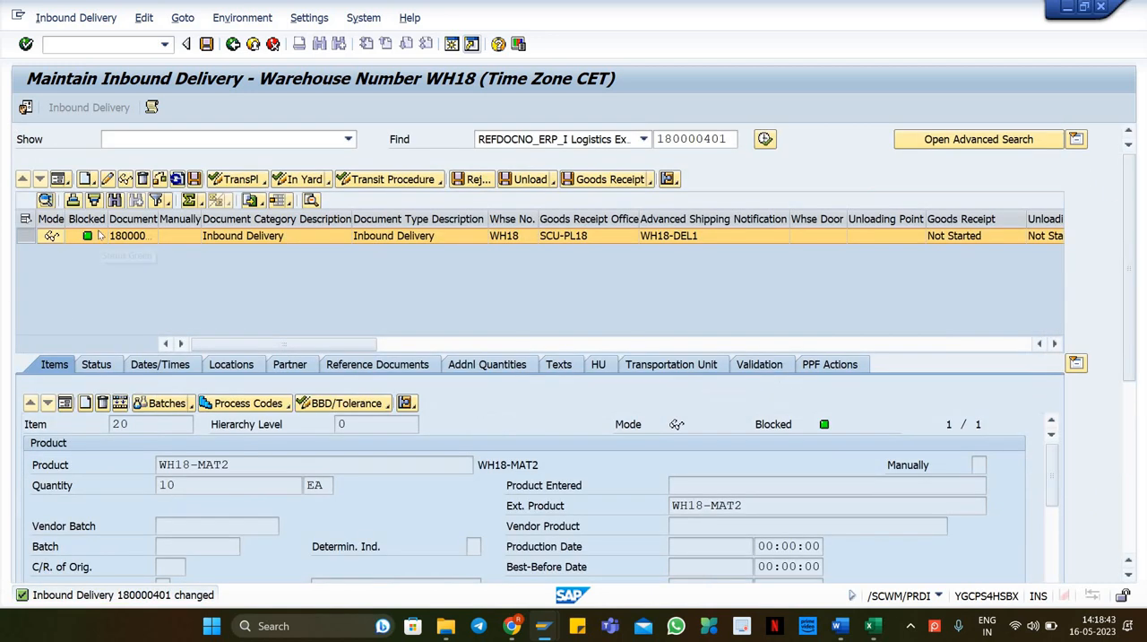
drag(89, 237, 204, 223)
click(164, 226)
click(27, 235)
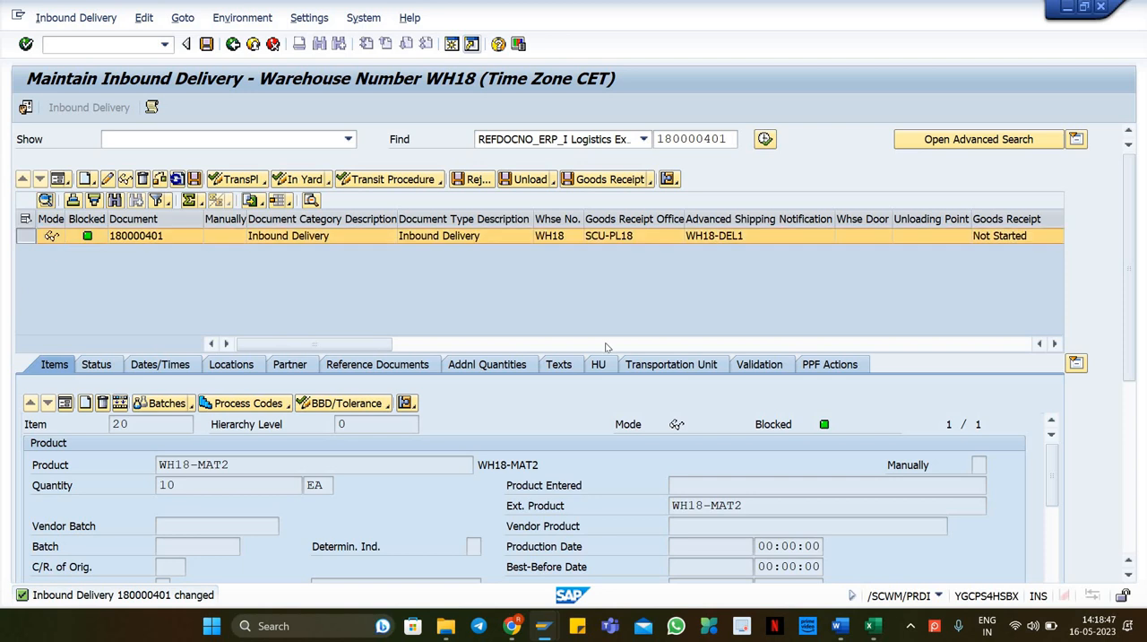
double_click(661, 139)
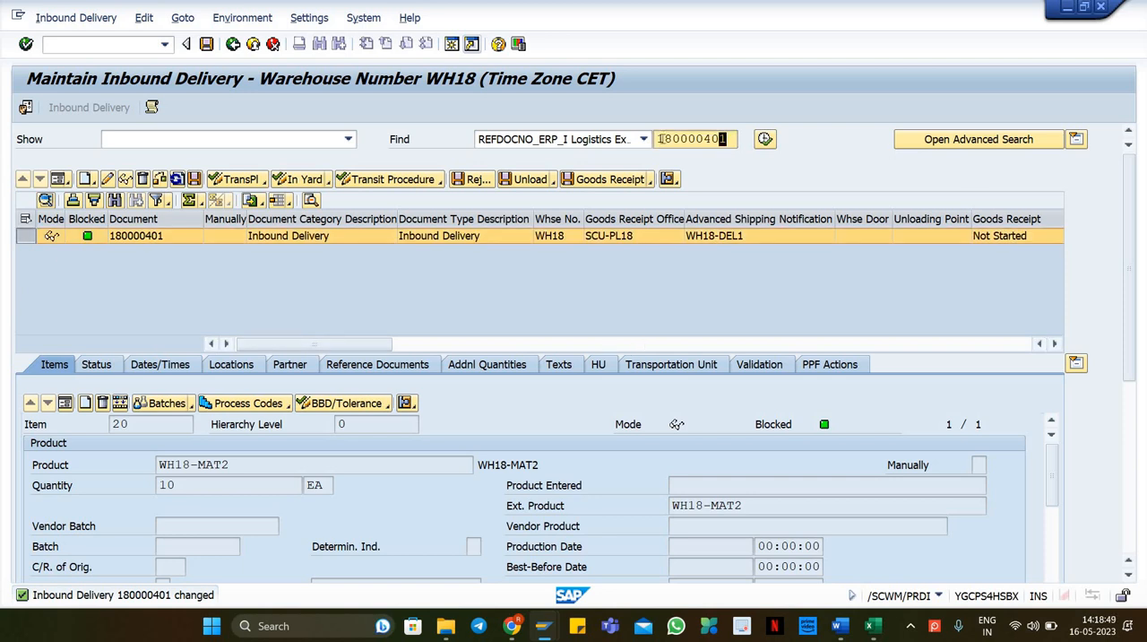
mouse_move(874, 625)
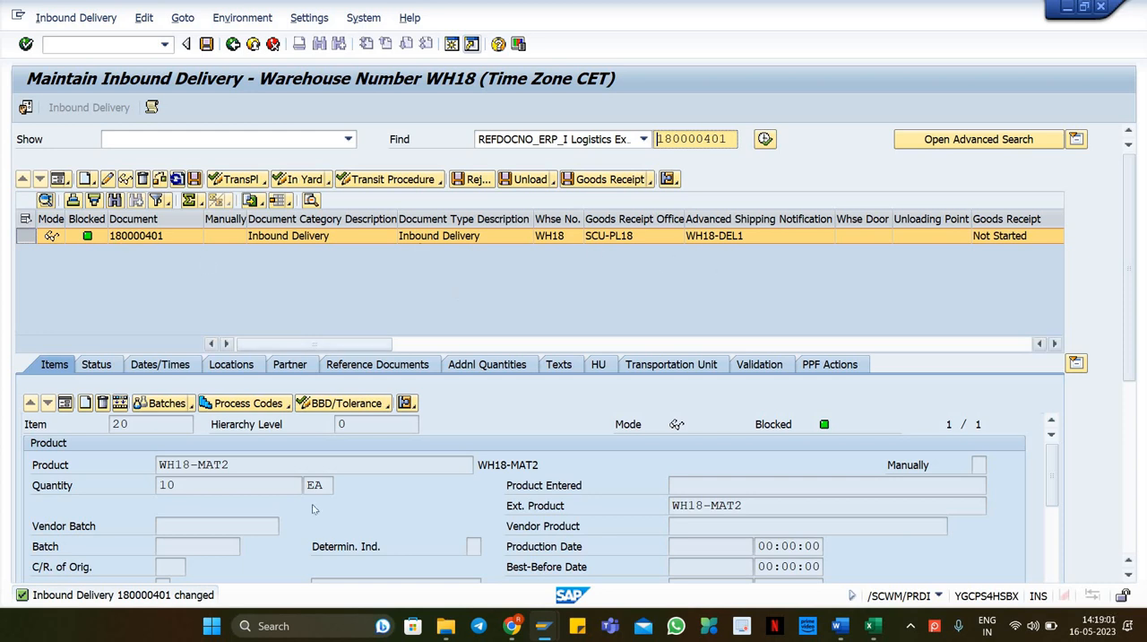
click(246, 463)
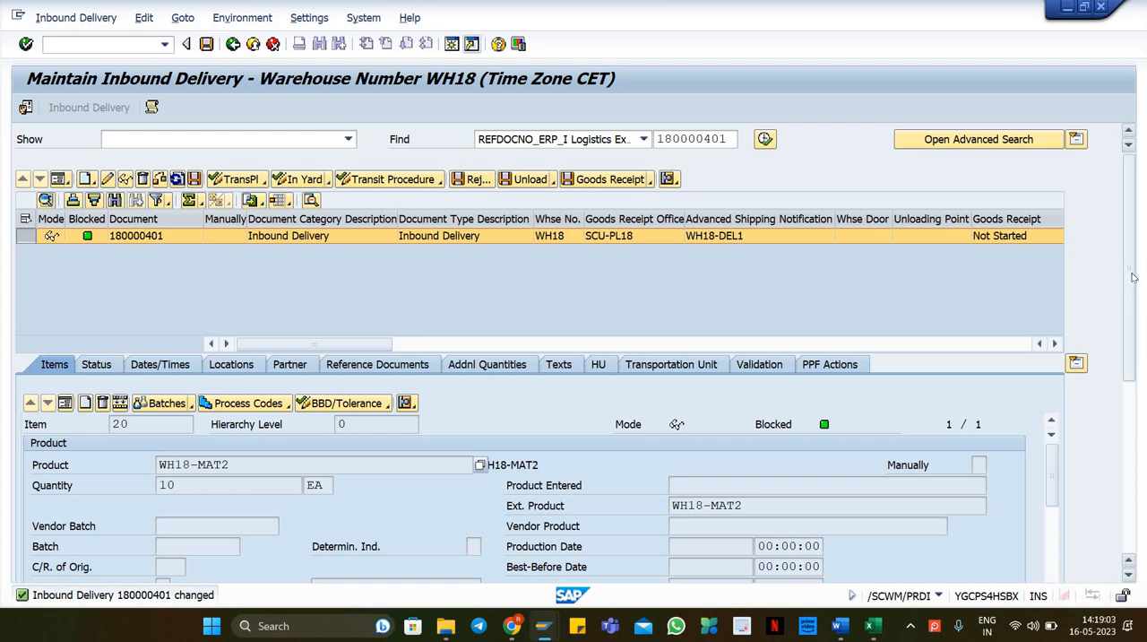
scroll(1132, 277, down, 1)
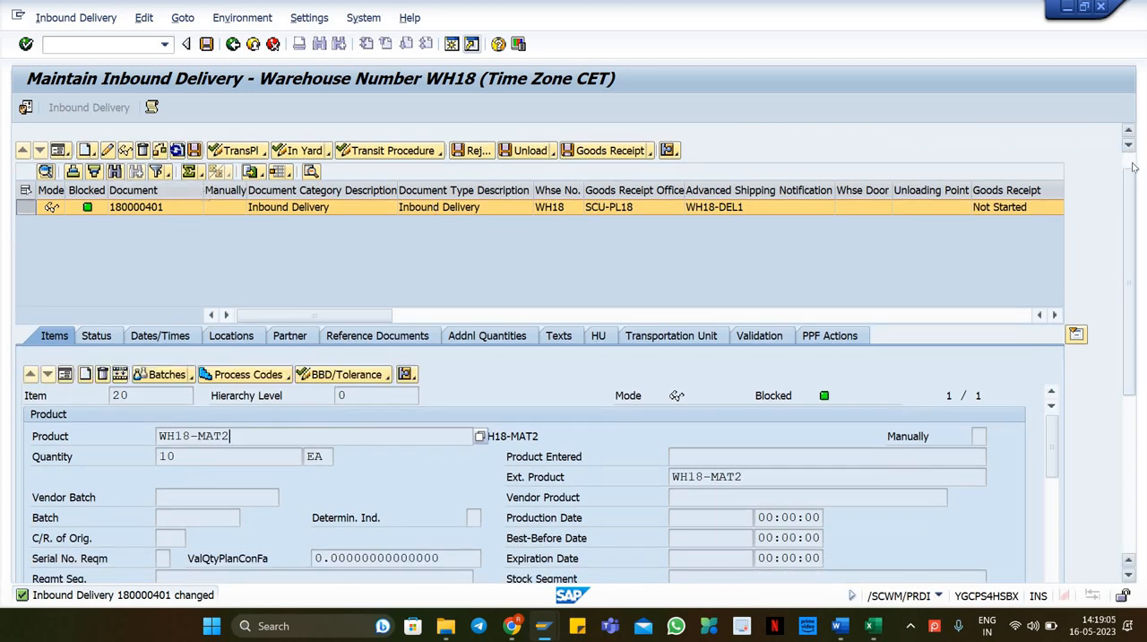
scroll(1133, 167, up, 1)
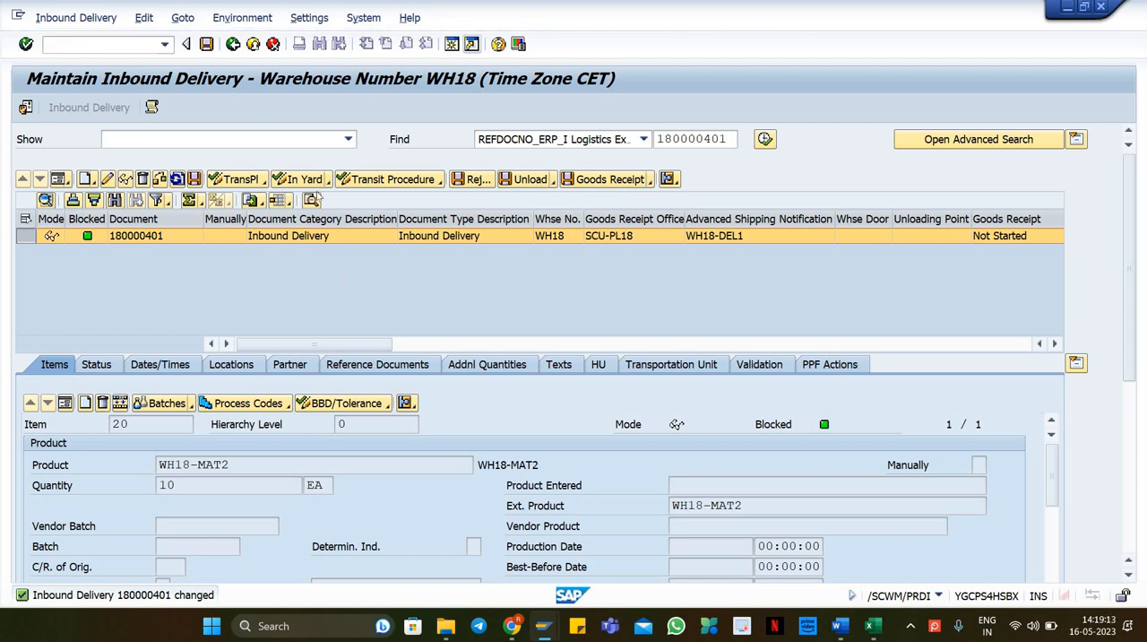
Step: Switch back to the Create Storage Bin session and start creating storage bin 0010-01 in WH18
key(alt+Tab)
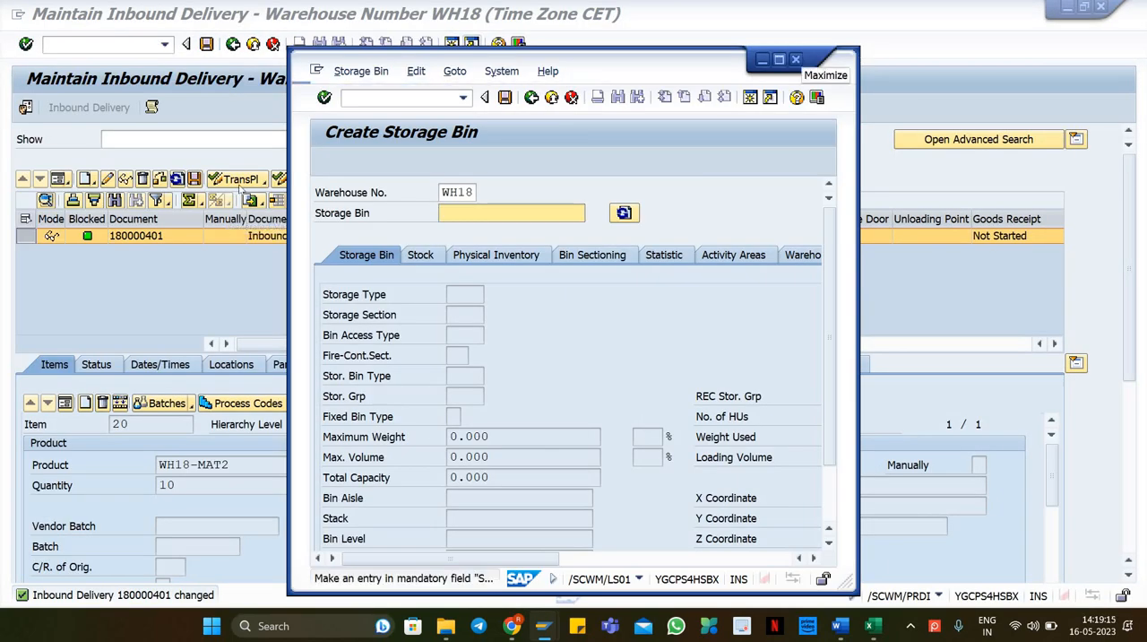
click(778, 60)
click(188, 157)
text(001)
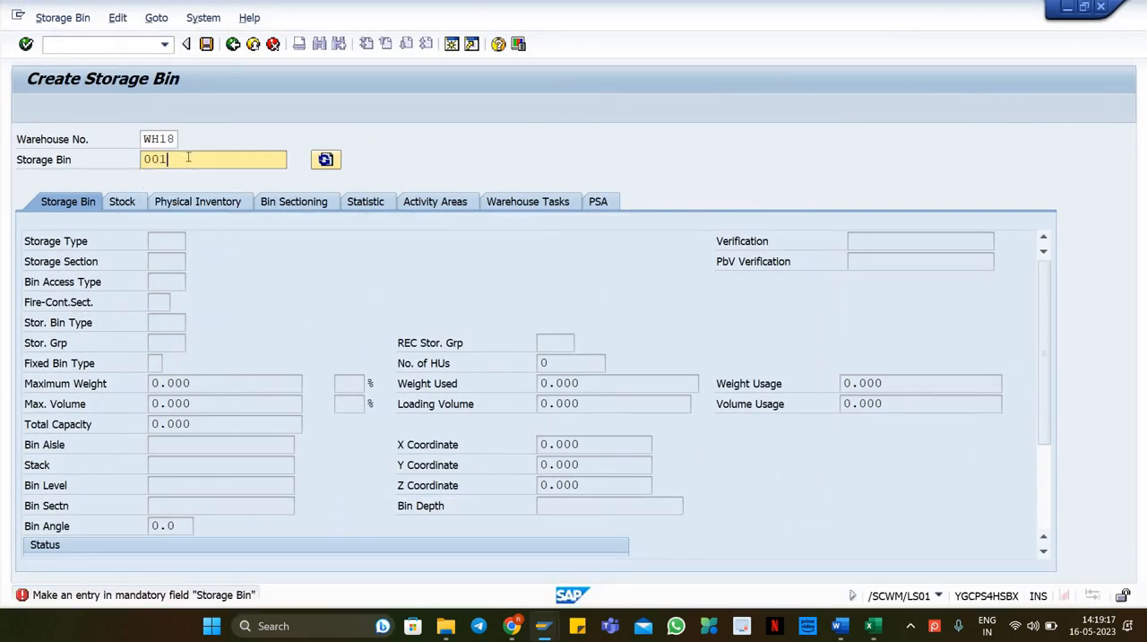
text(0-01)
key(Return)
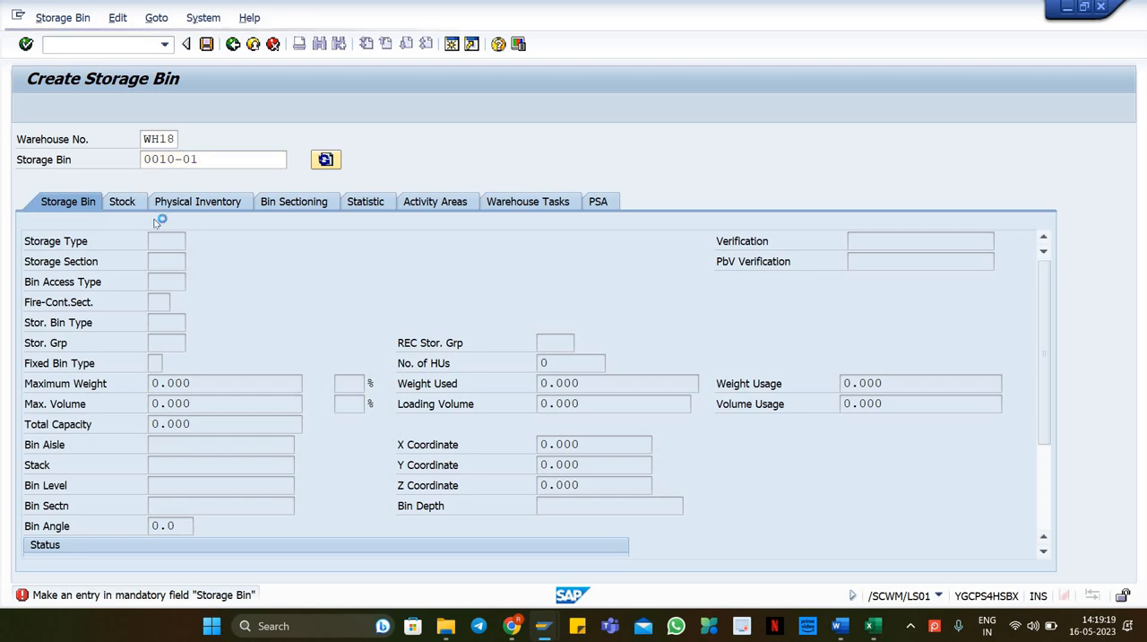
Step: Assign storage type 0010 and bin type B001 to storage bin 0010-01 and save the bin
click(165, 242)
text(0010)
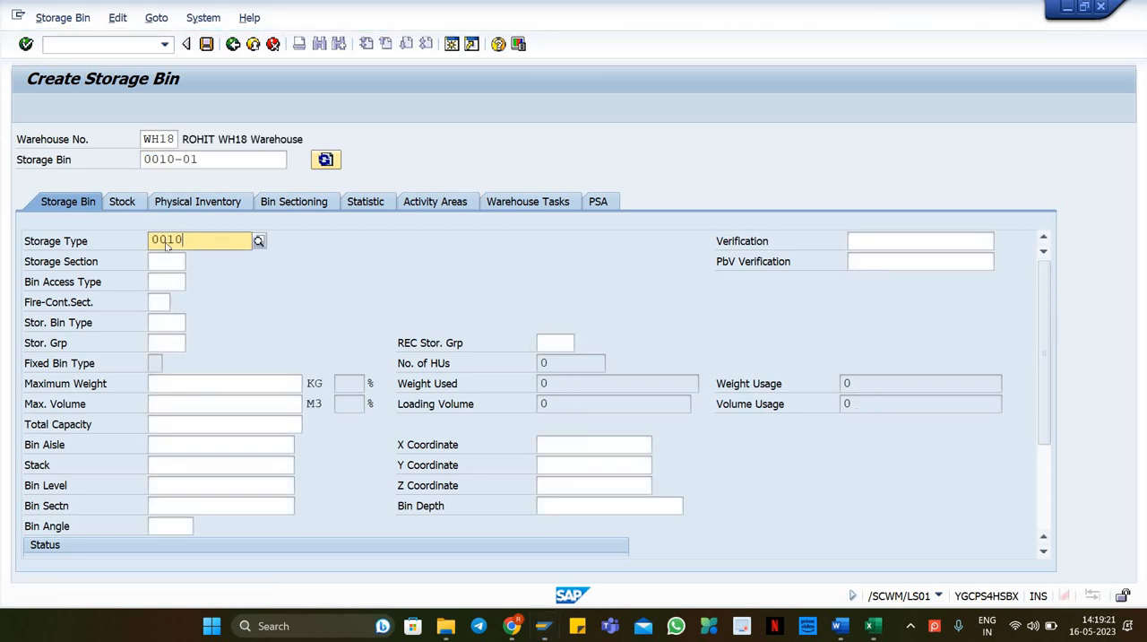
key(Return)
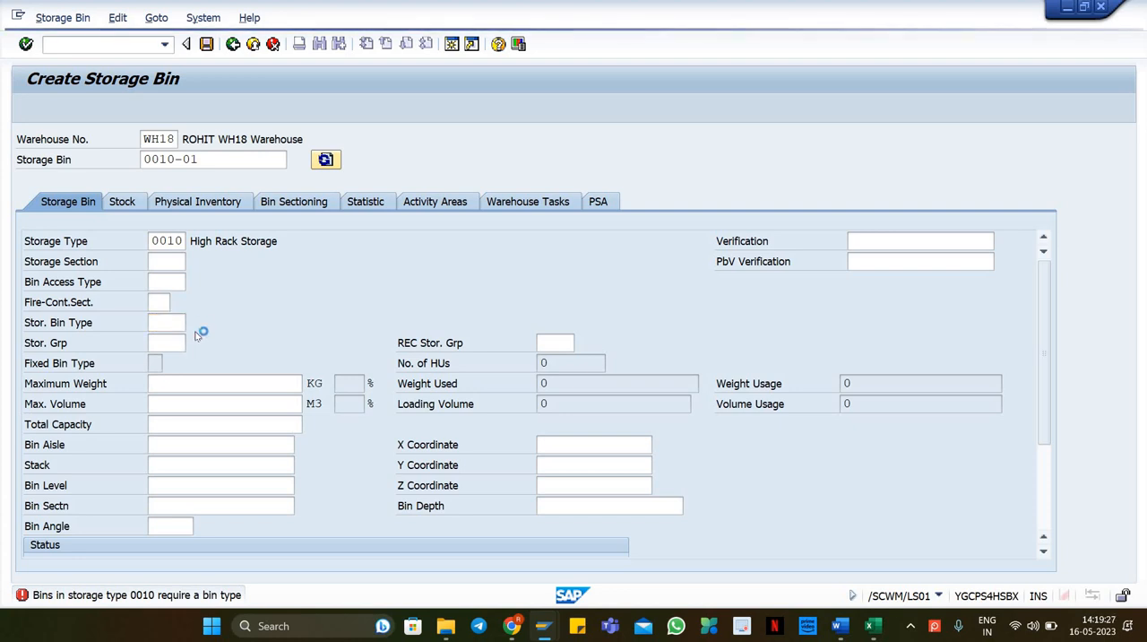
key(F4)
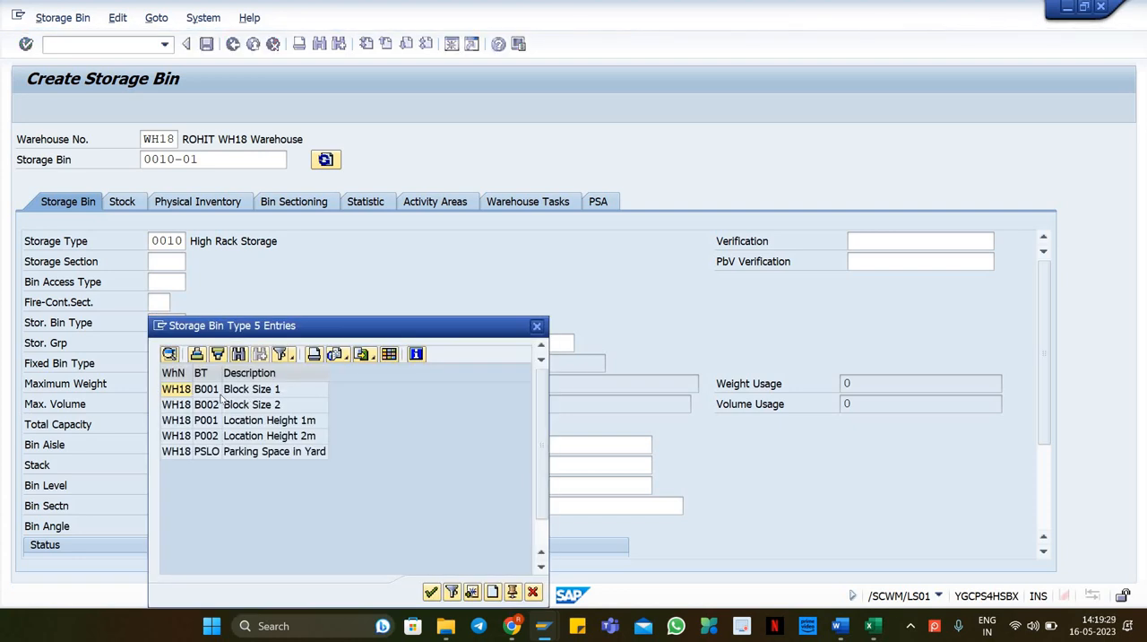
click(227, 391)
double_click(221, 392)
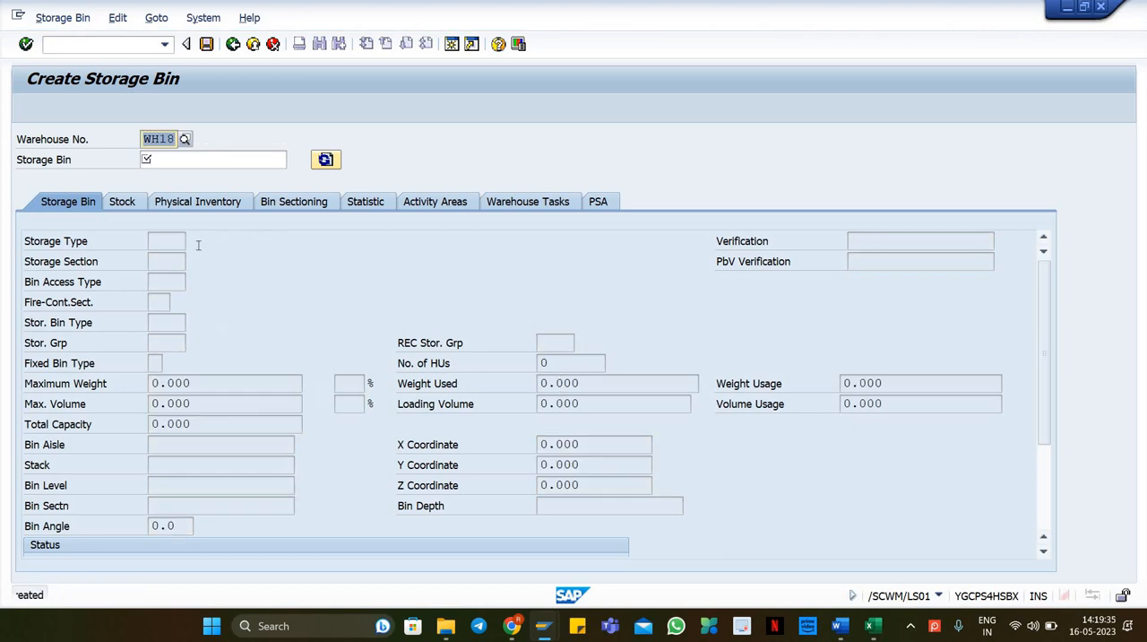
click(176, 161)
click(170, 177)
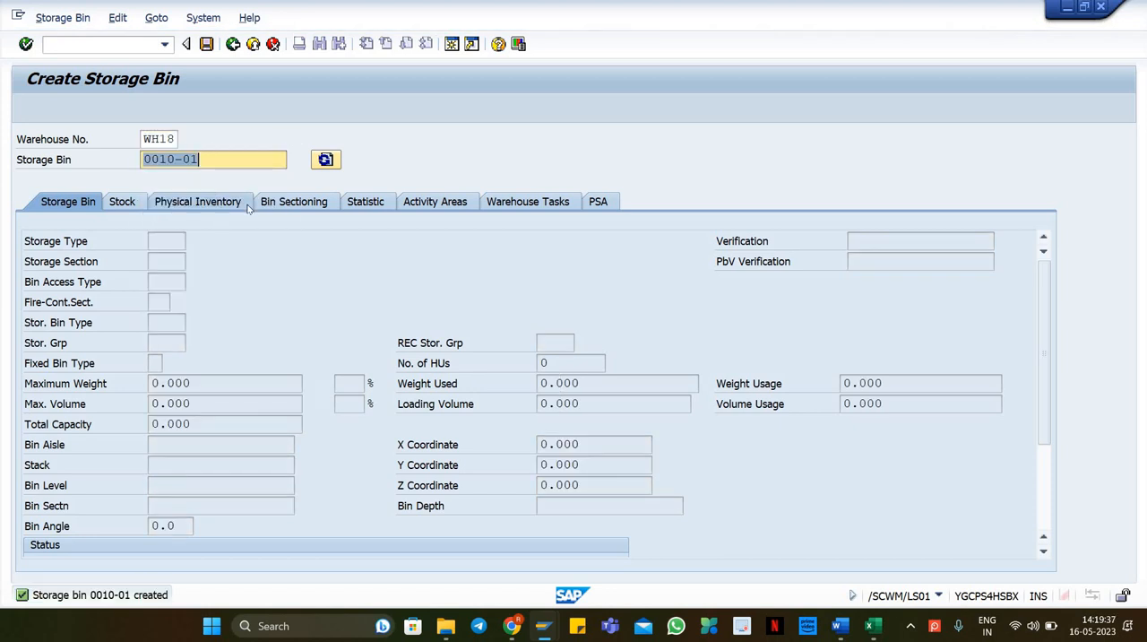
Step: Switch to the inbound delivery session and open putaway warehouse task creation for delivery 180000401
key(alt+Tab)
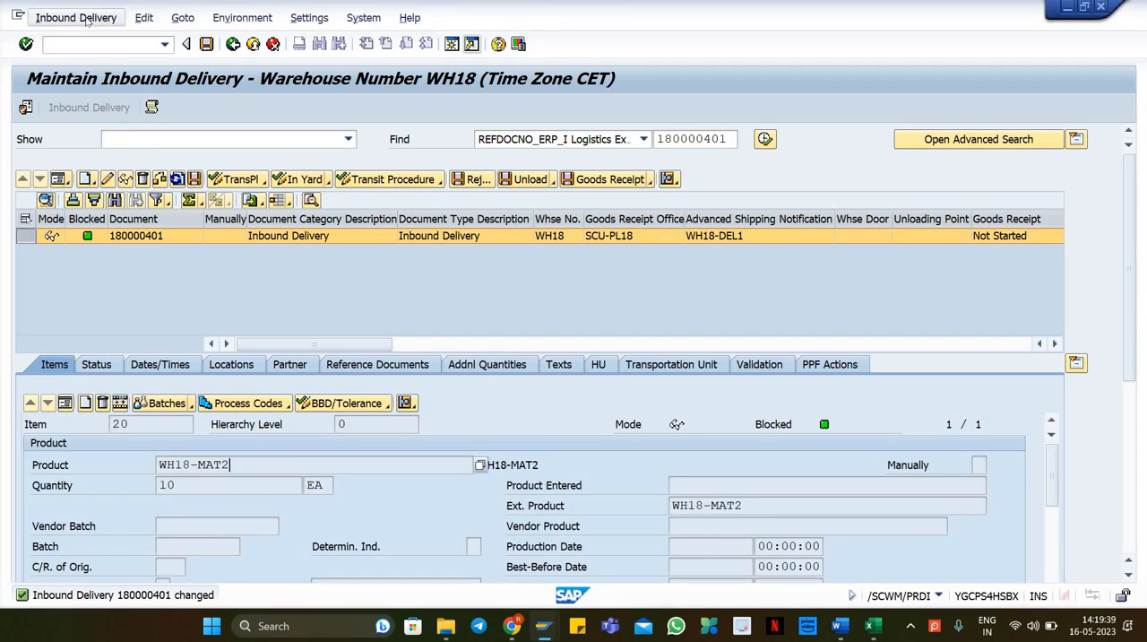
click(87, 18)
mouse_move(89, 58)
click(235, 58)
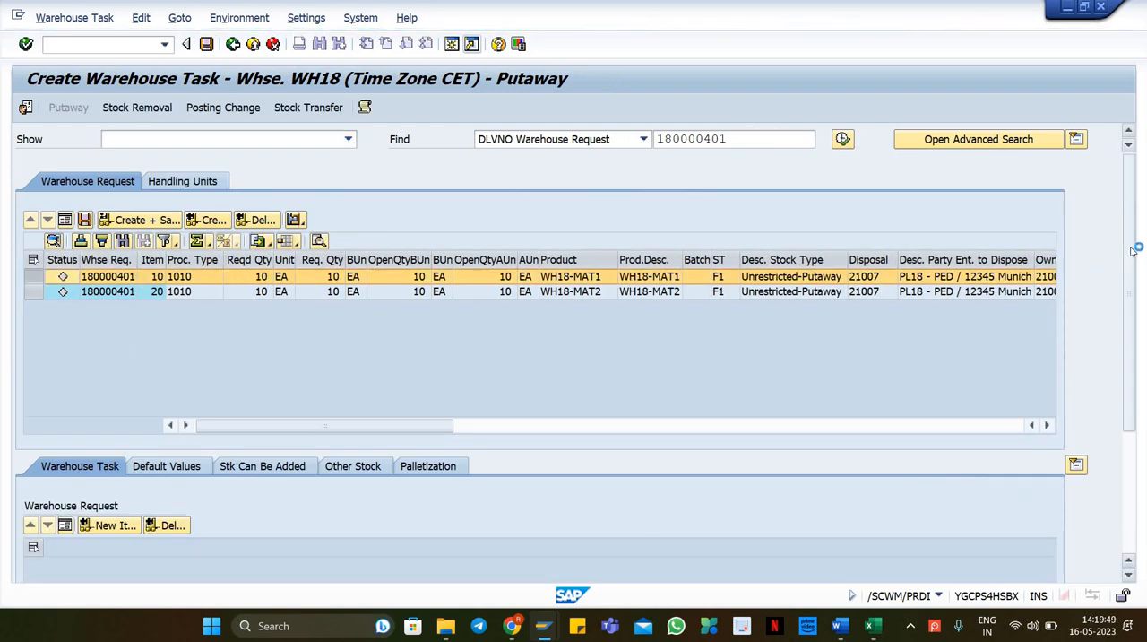
Step: Paste the copied bin as the destination bin in the default values of item 20
drag(1129, 340, 1129, 369)
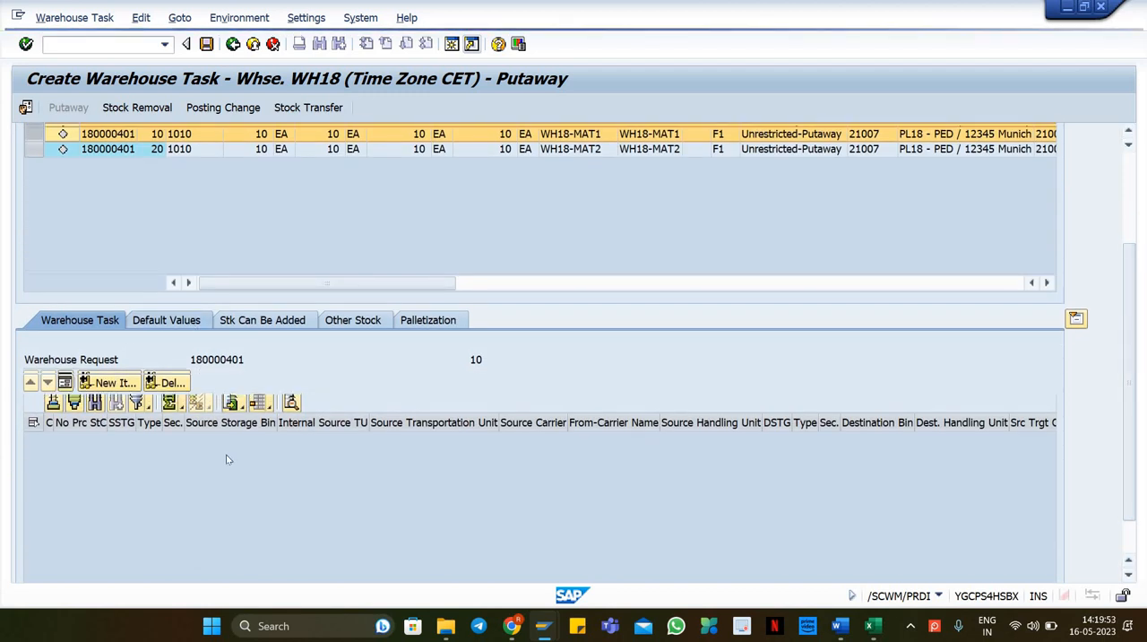
click(370, 532)
key(Return)
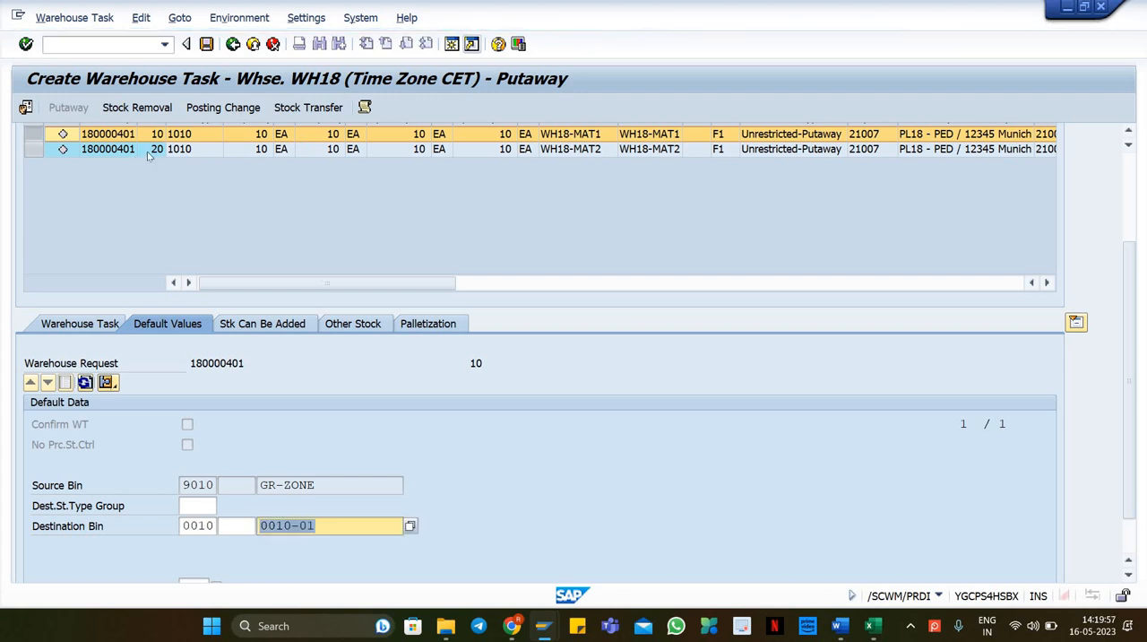
click(283, 528)
text(0010-01)
key(Return)
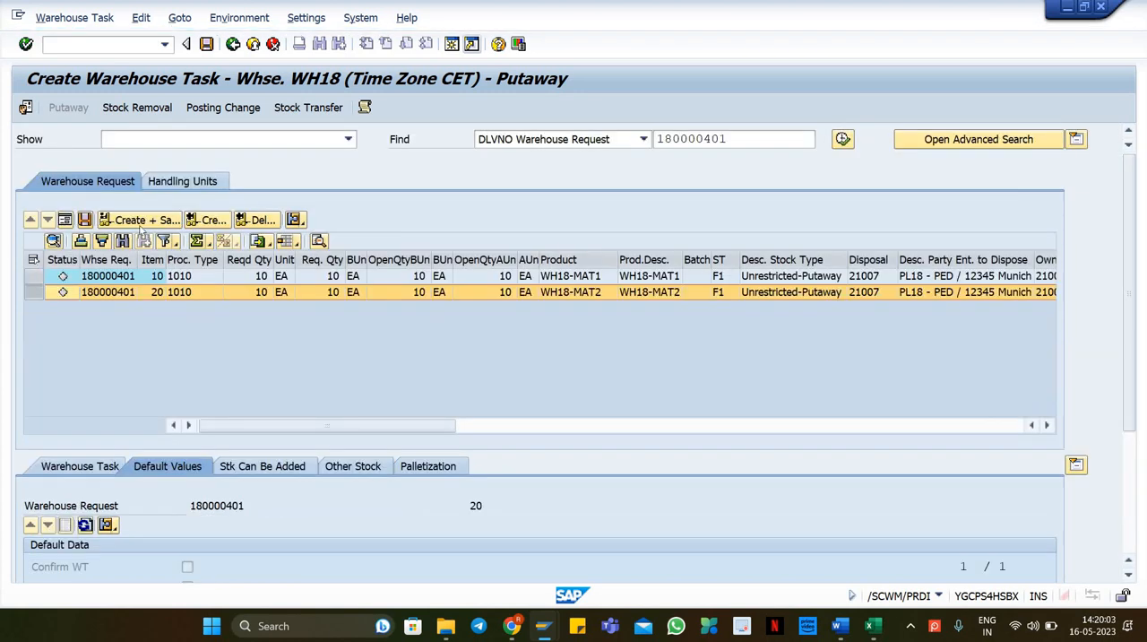
Step: Try to create and save warehouse tasks for both items, saving despite errors, and close the log
click(142, 220)
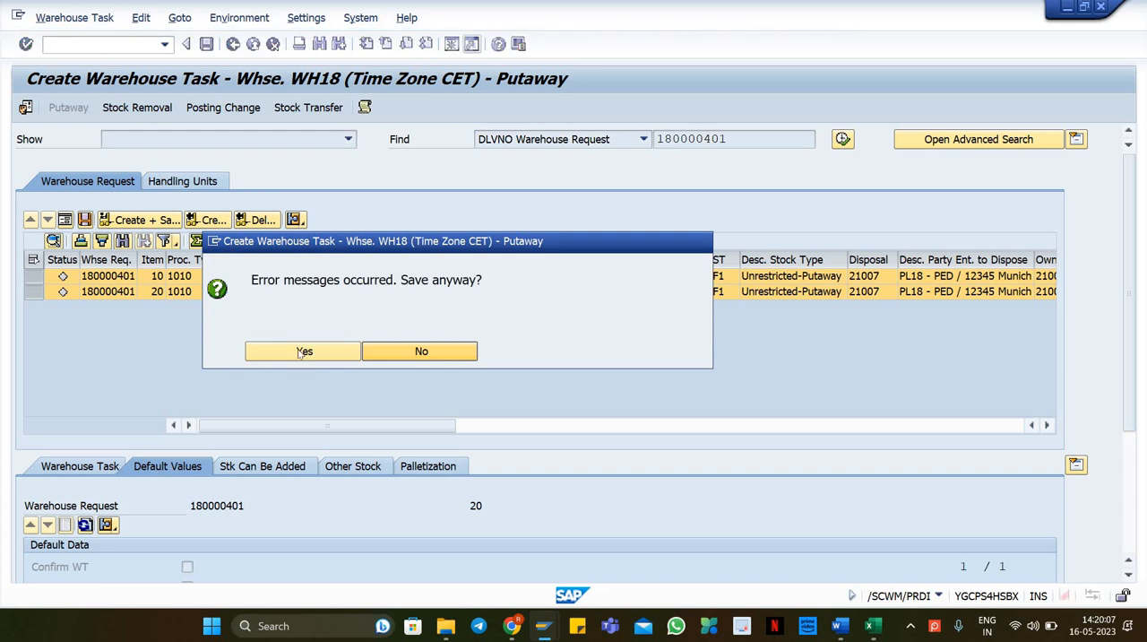
click(303, 352)
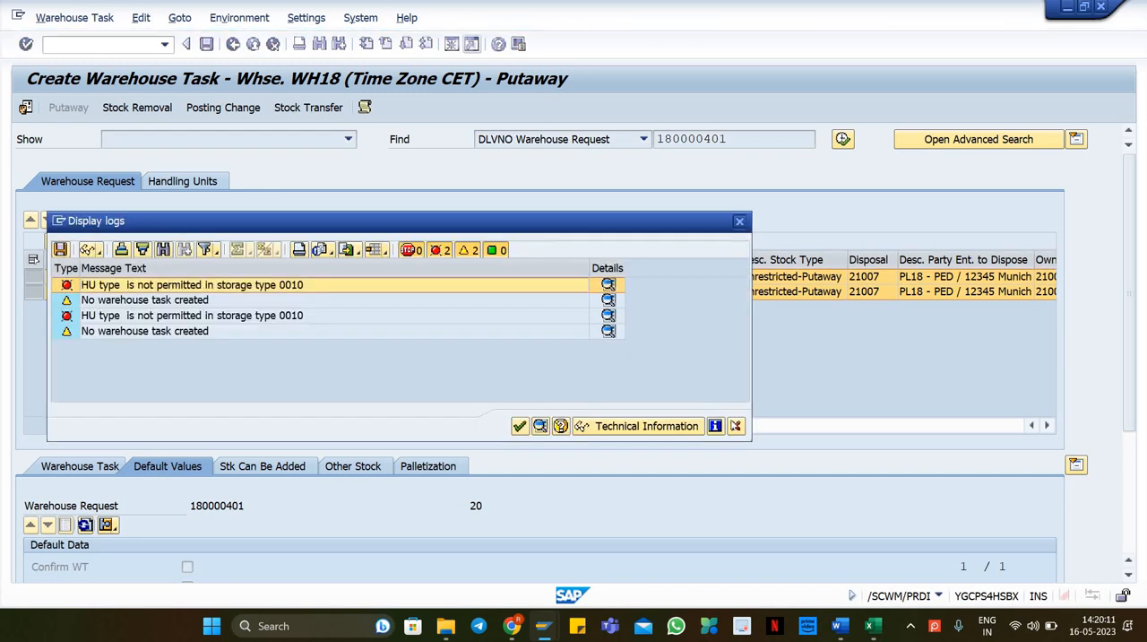
click(734, 426)
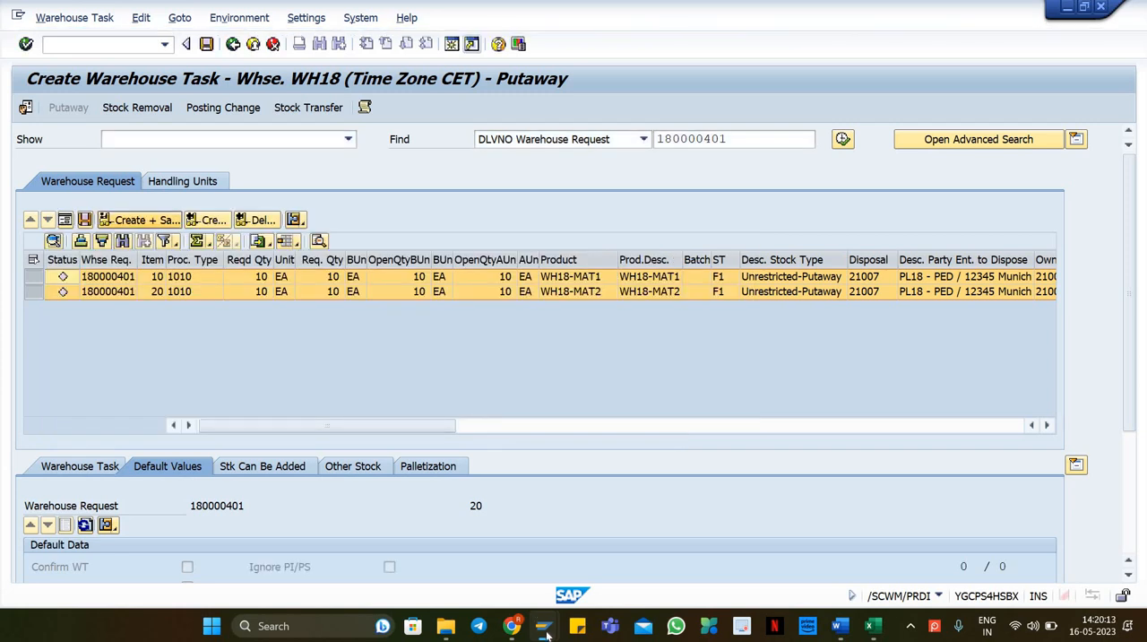
Step: Switch to the customizing session and open storage type 0010 of warehouse WH18 in Define Storage Types
mouse_move(544, 627)
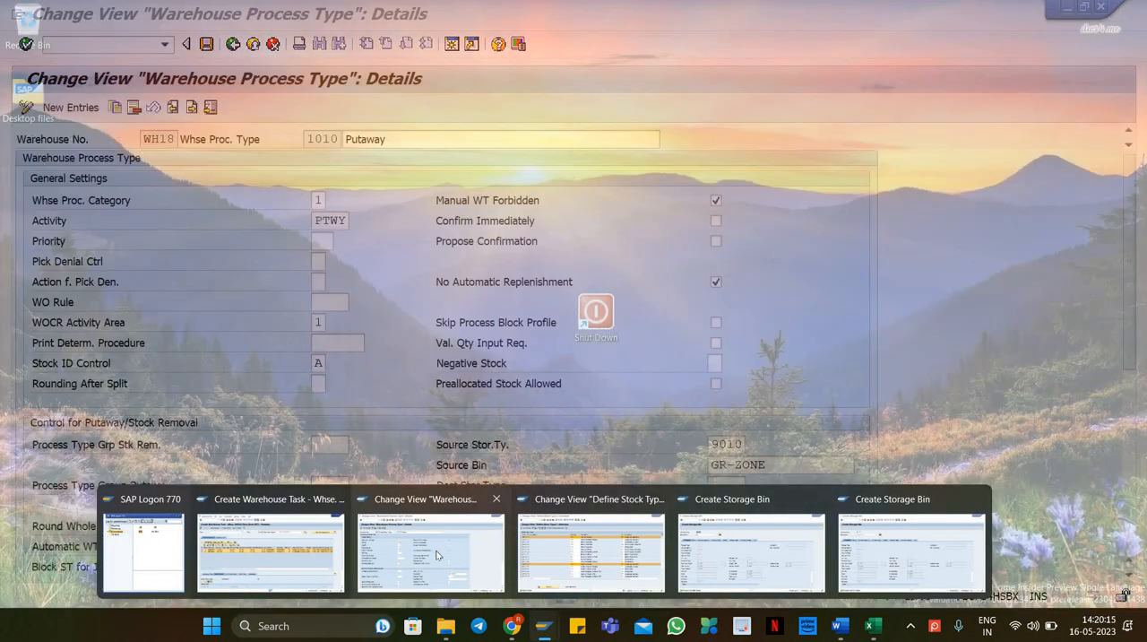
click(437, 555)
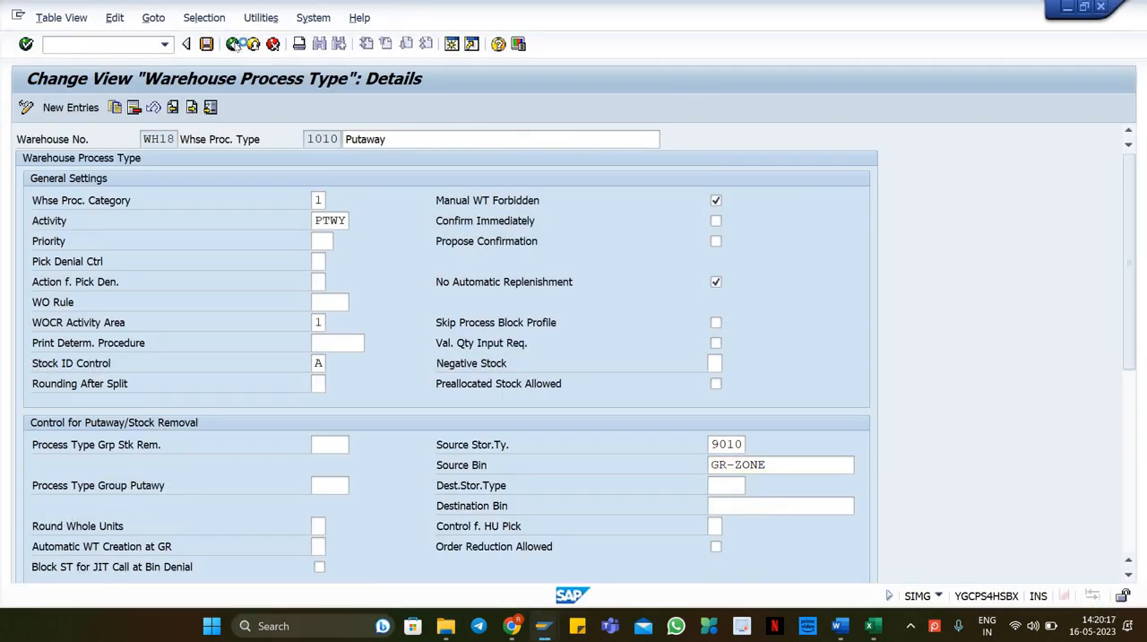
click(232, 44)
click(232, 44)
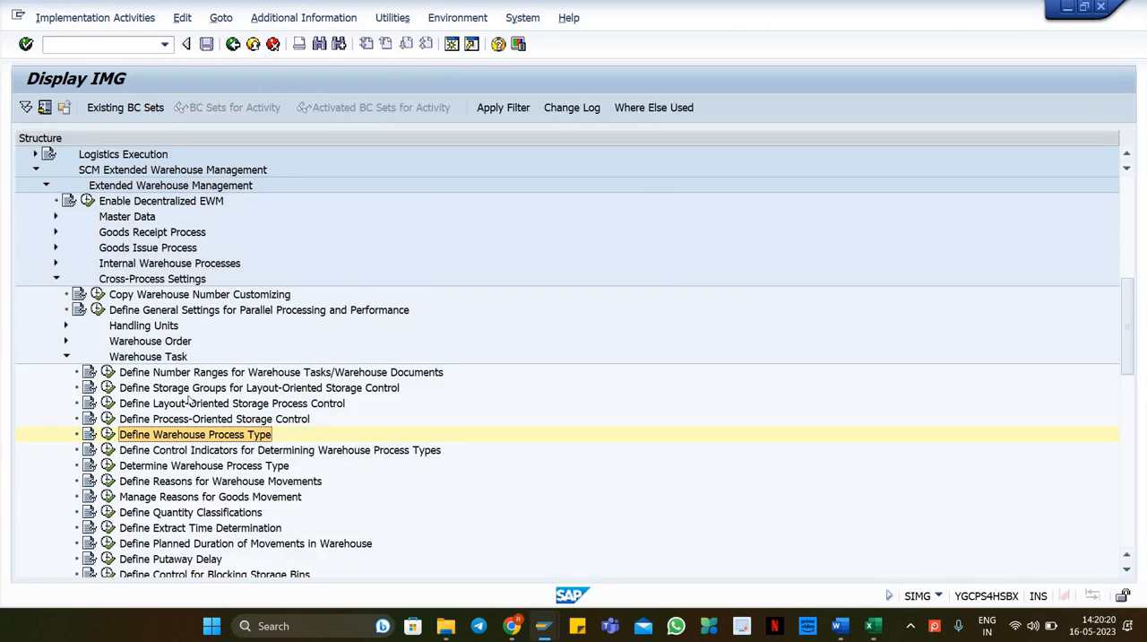
click(188, 402)
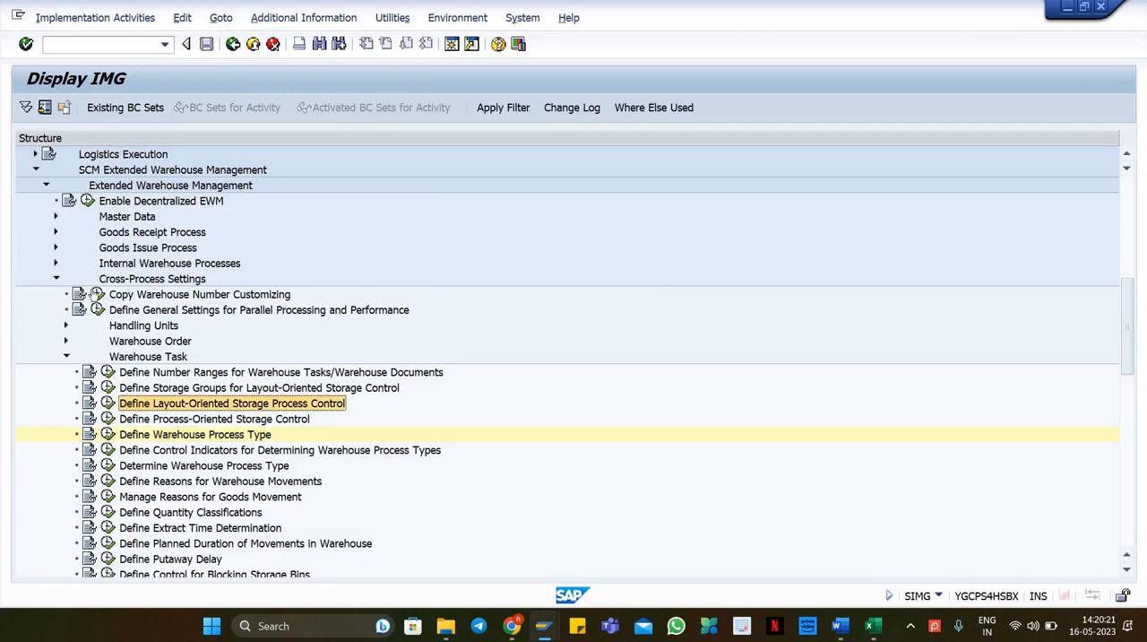
click(55, 218)
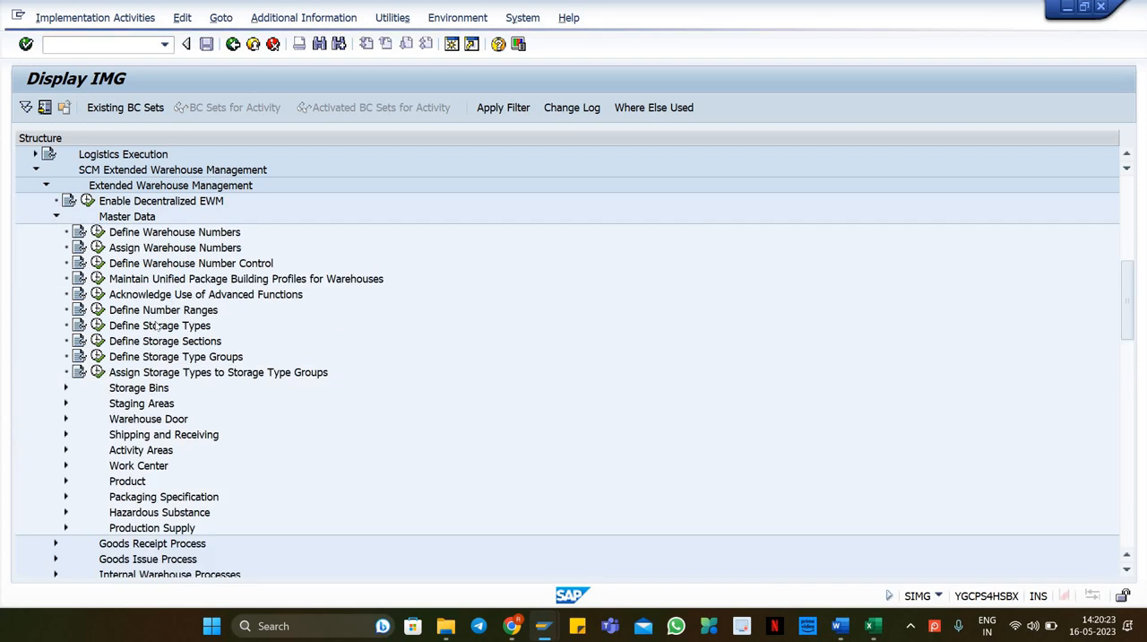
click(97, 326)
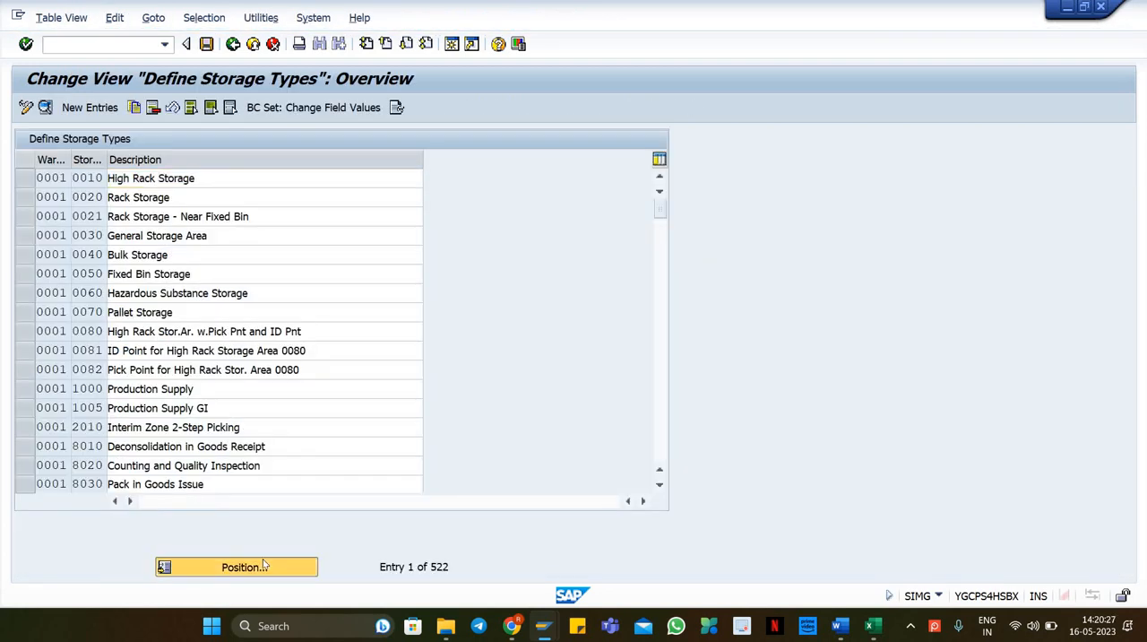
click(237, 566)
text(wh17)
key(Tab)
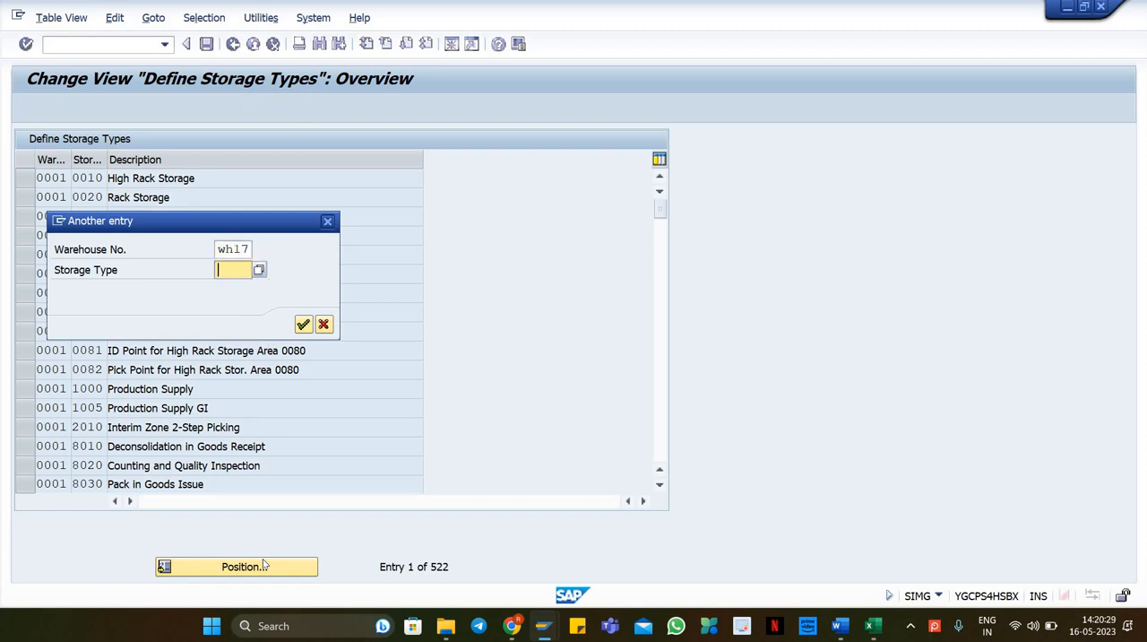
key(shift+Tab)
text(wh18)
key(Tab)
key(Return)
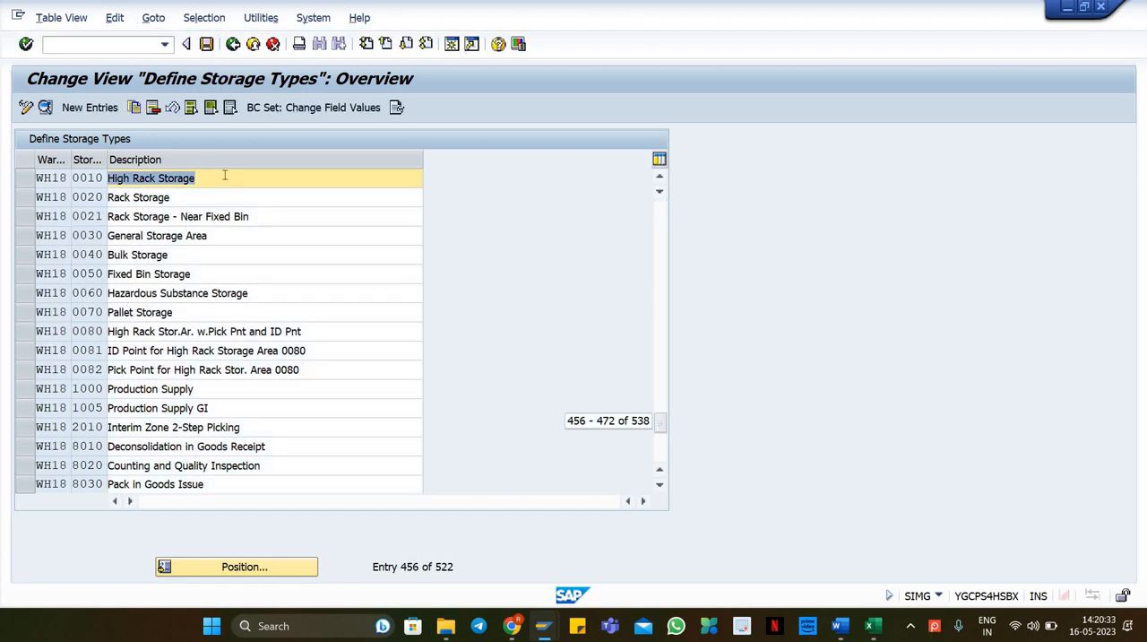
double_click(224, 179)
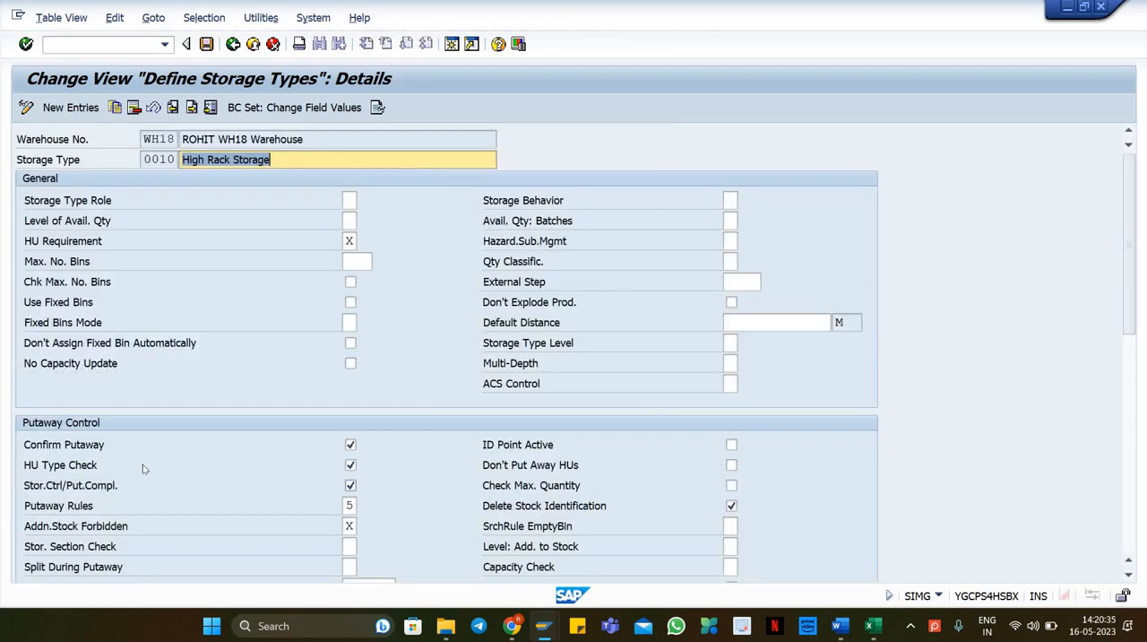
Step: Uncheck HU Type Check and set the putaway rule to 4, General Storage Area, for storage type 0010
click(350, 465)
click(351, 505)
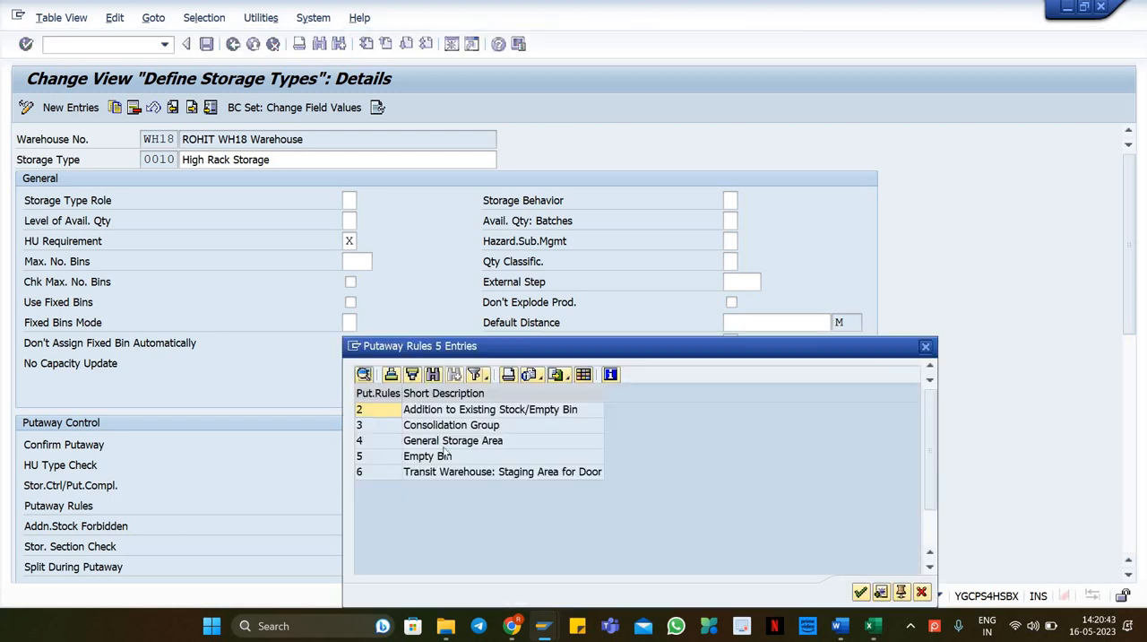
double_click(454, 441)
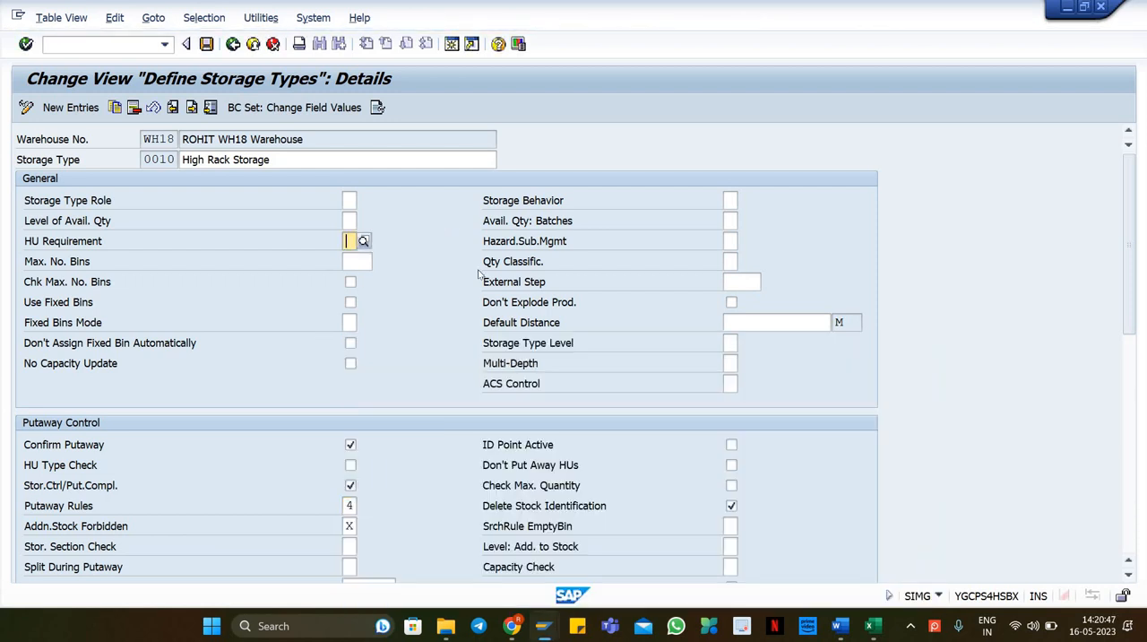
Step: Clear the HU Requirement, Addition to Stock Forbidden and Mixed Storage settings of storage type 0010
drag(1128, 325, 1128, 384)
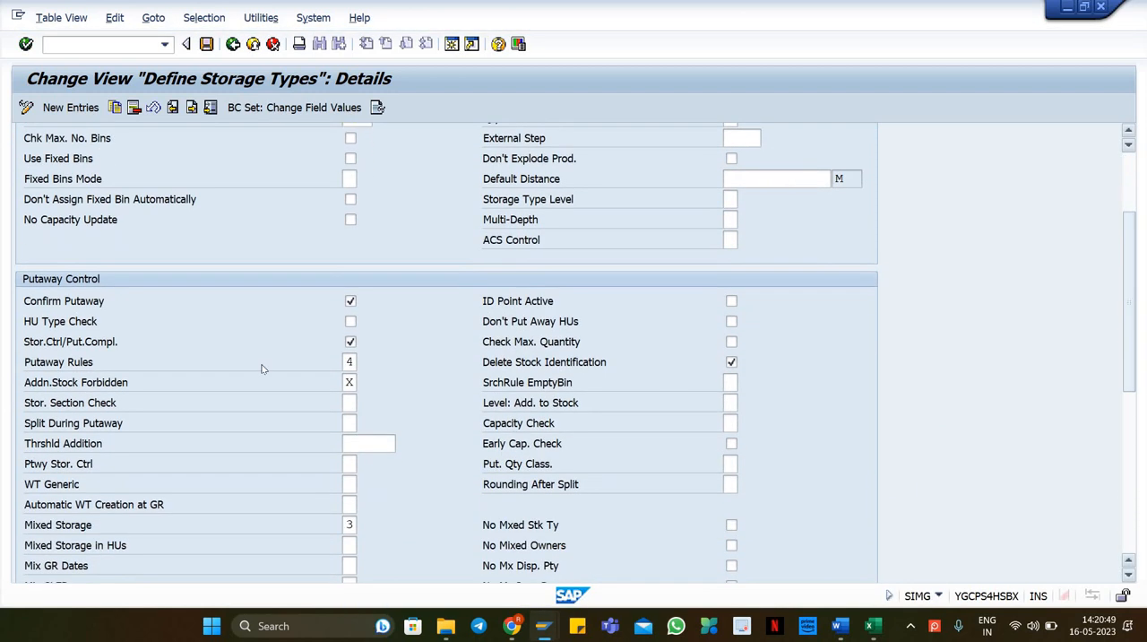
key(Return)
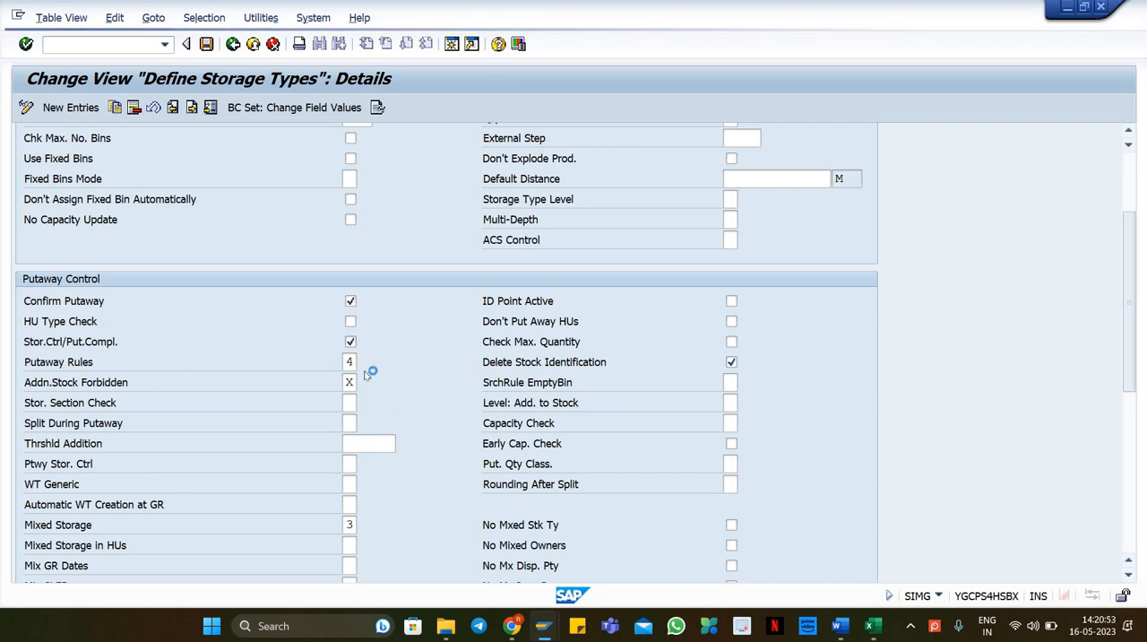
double_click(462, 440)
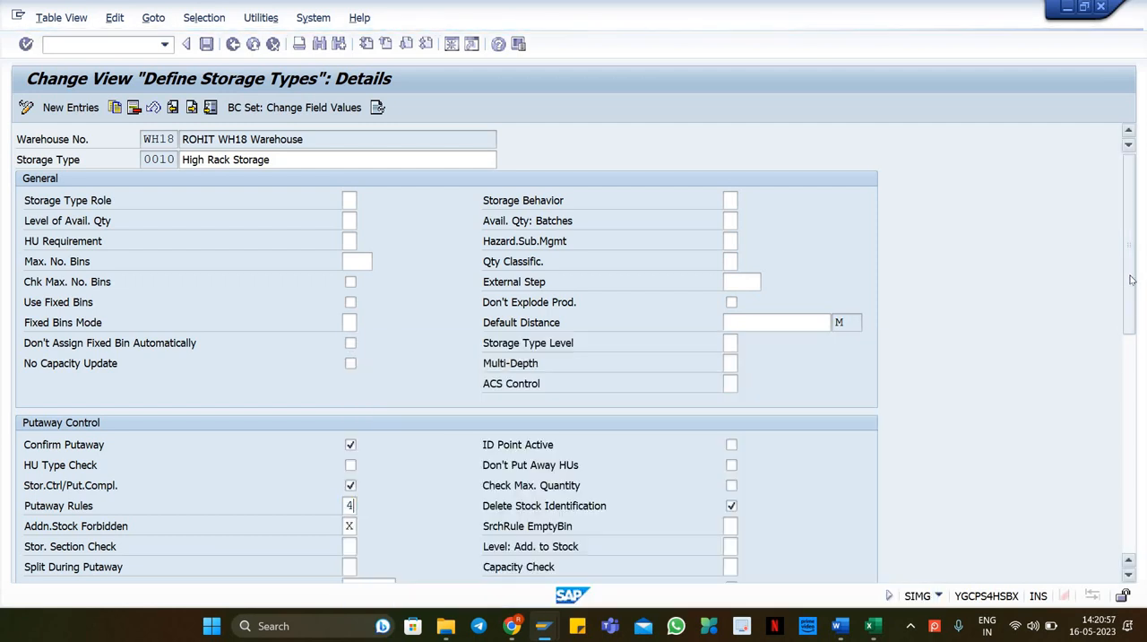
scroll(1081, 361, down, 4)
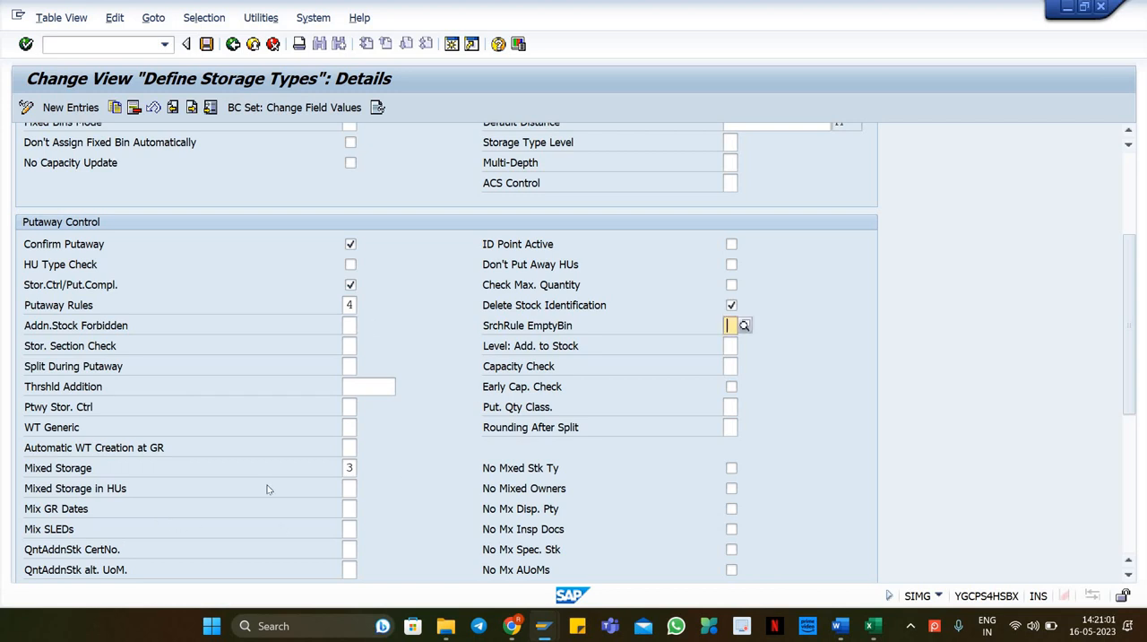
key(Tab)
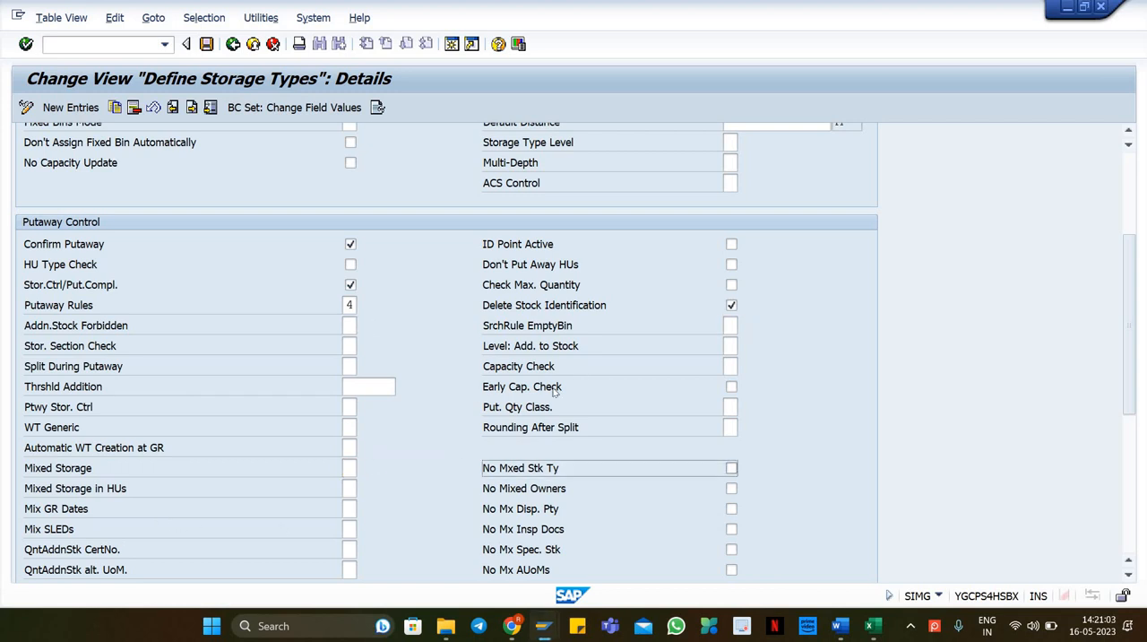
Step: Save the changed settings of storage type 0010
scroll(546, 500, down, 4)
scroll(513, 507, down, 3)
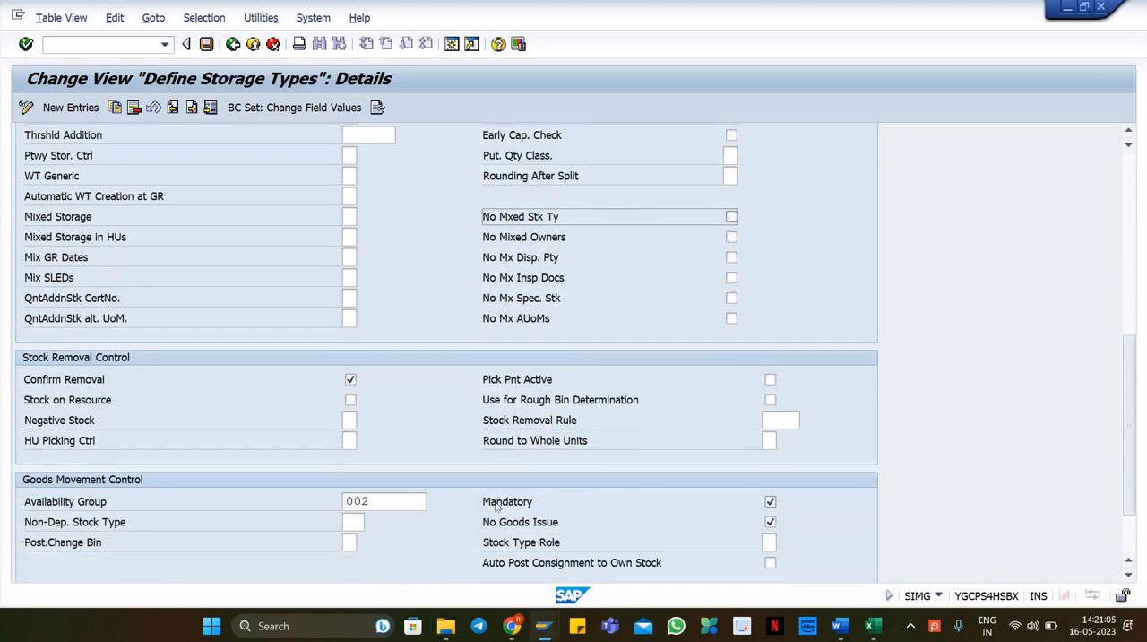
scroll(624, 442, down, 1)
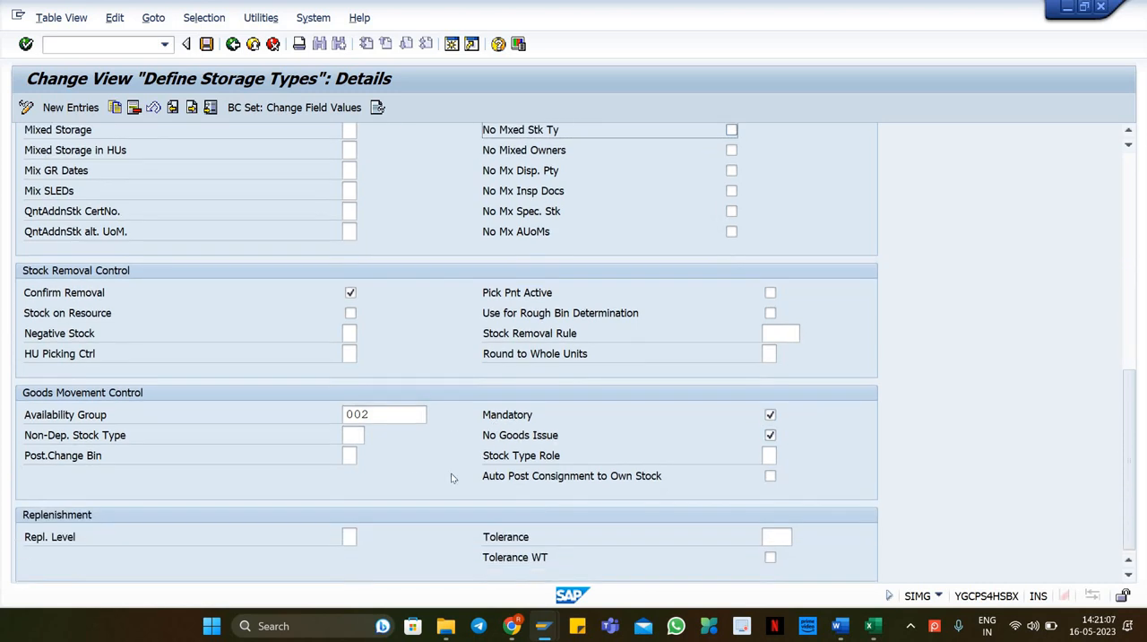
scroll(407, 464, up, 1)
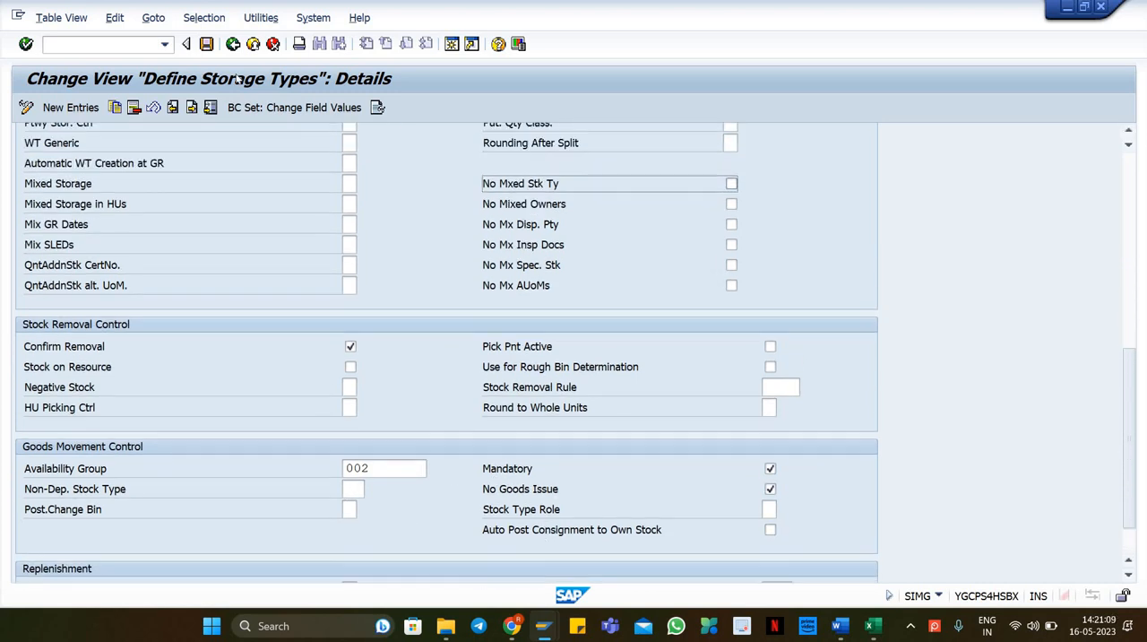
key(ctrl+s)
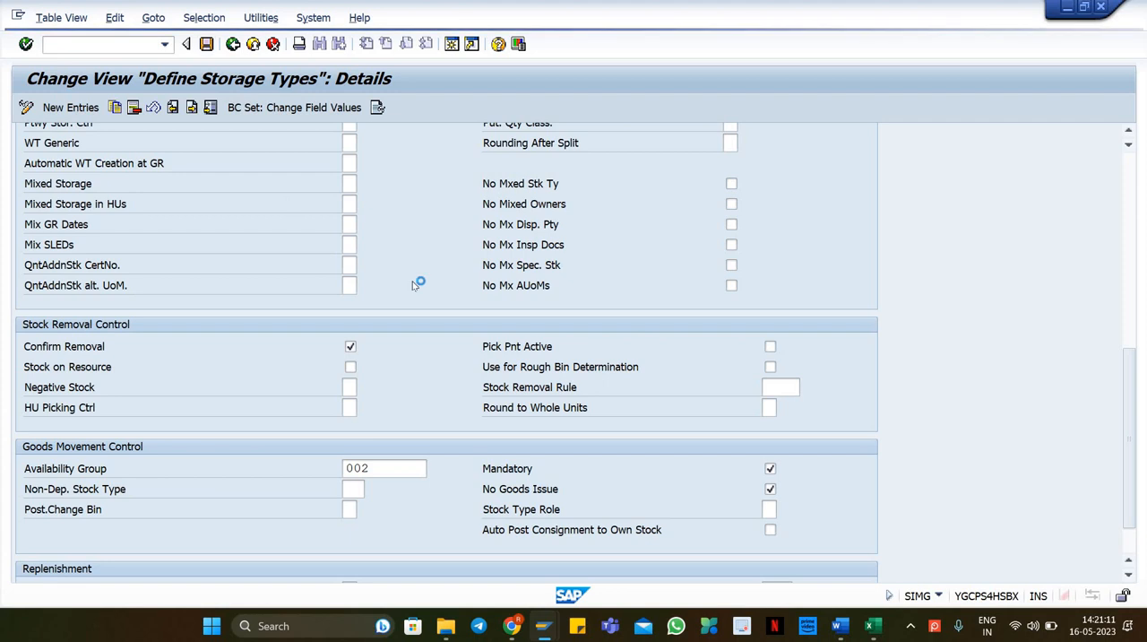
Step: Switch to the warehouse task session and try to save the putaway tasks, confirming to save despite errors
click(1102, 8)
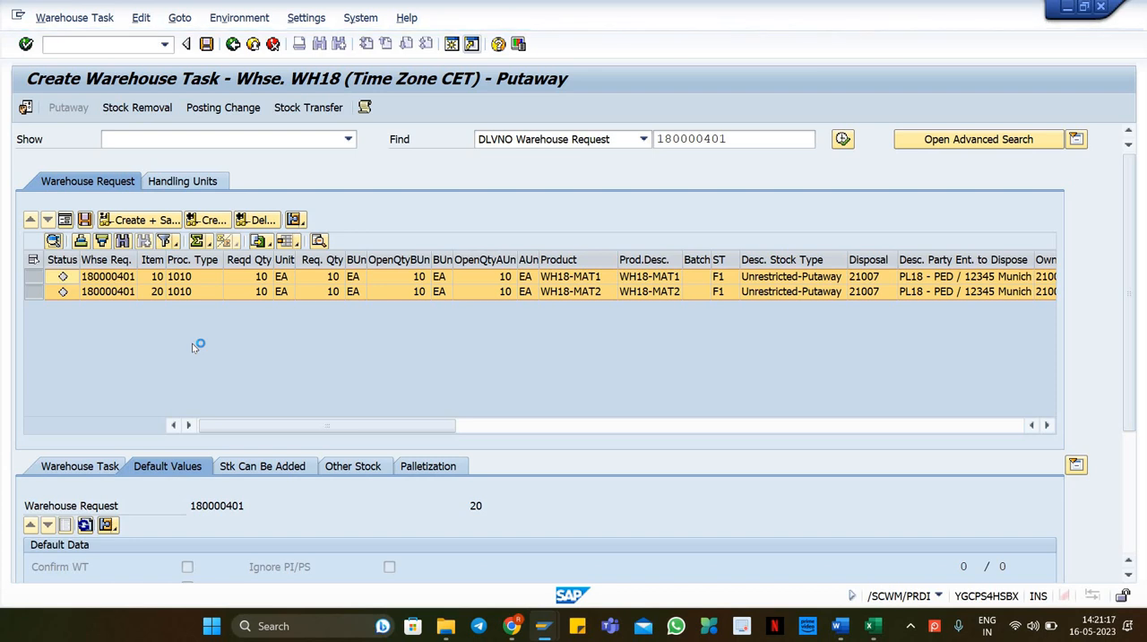
key(ctrl+s)
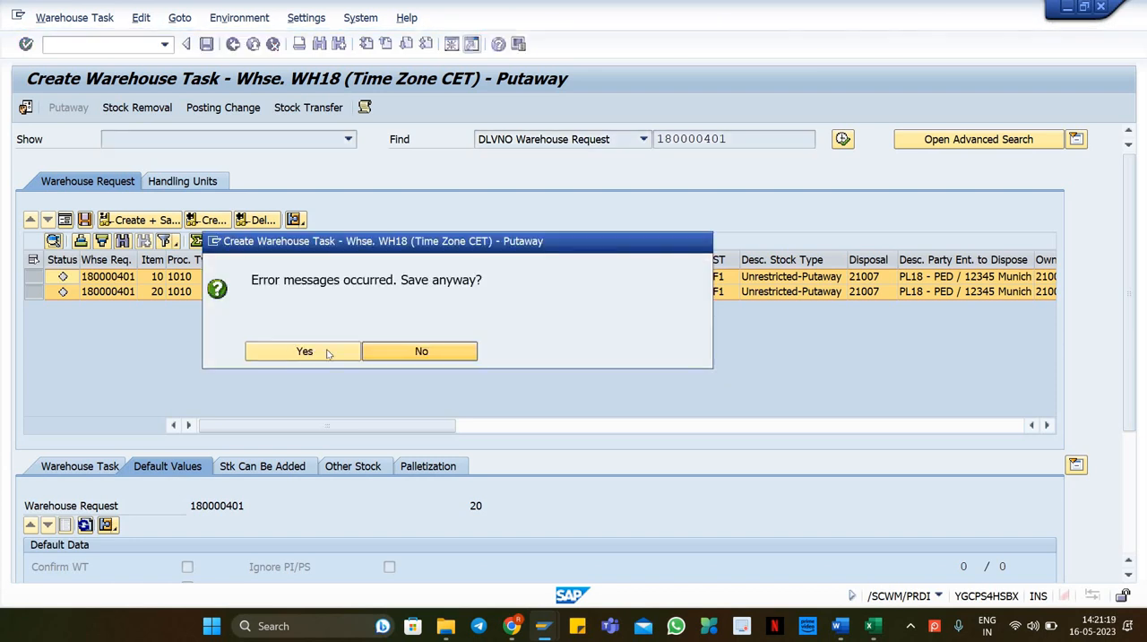
click(328, 351)
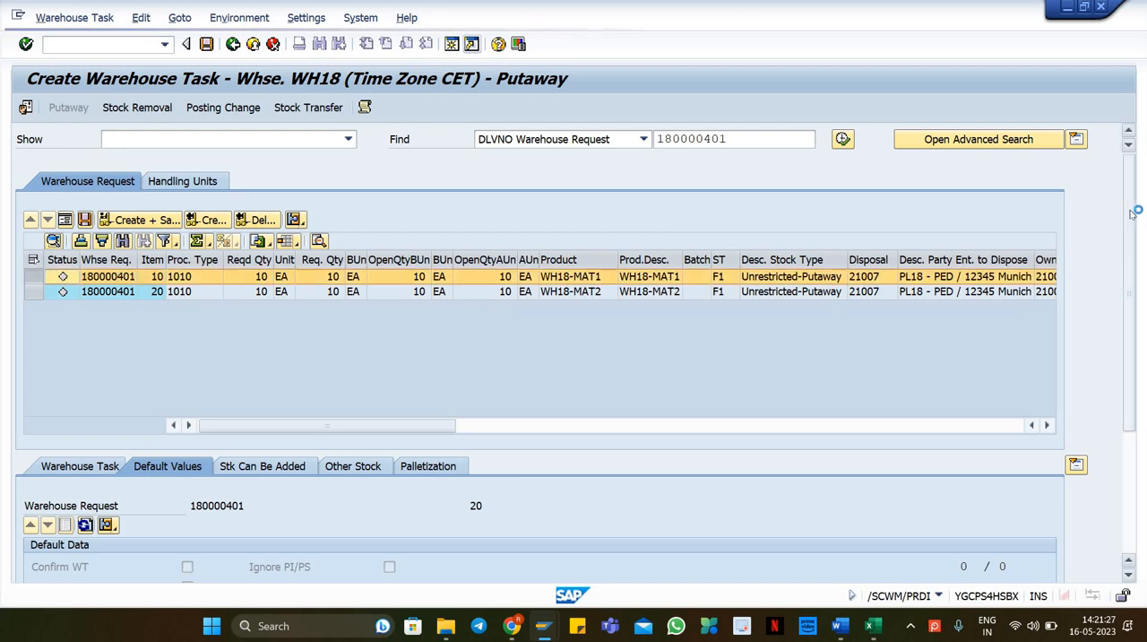
Step: Set the default destination bin of warehouse request item 20 to 0010-01
scroll(1119, 313, down, 3)
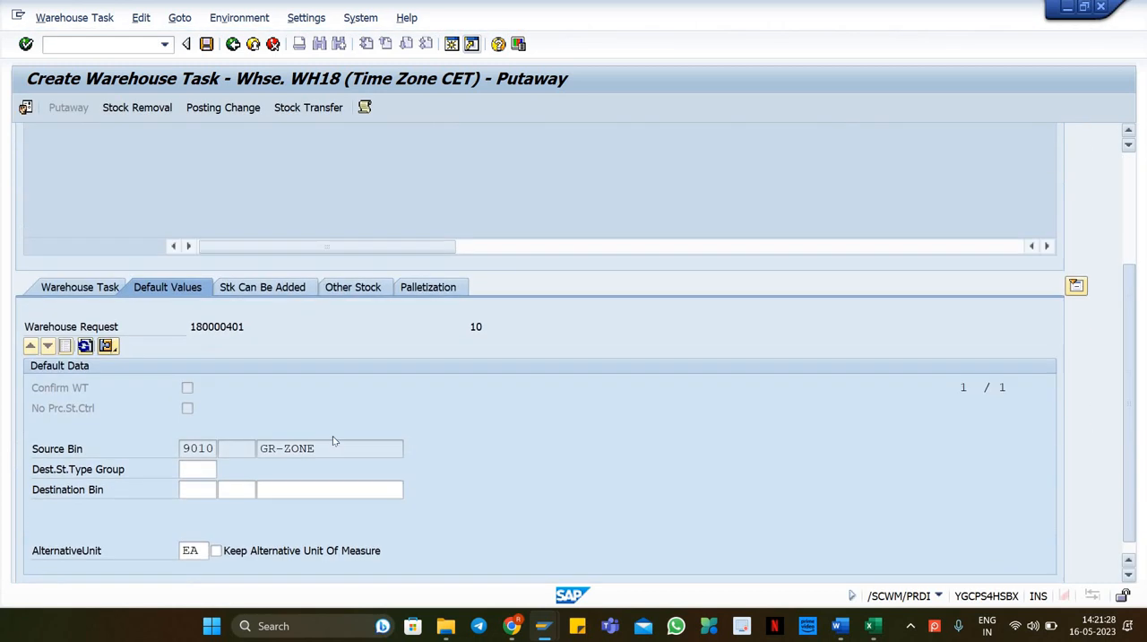
click(287, 488)
click(292, 505)
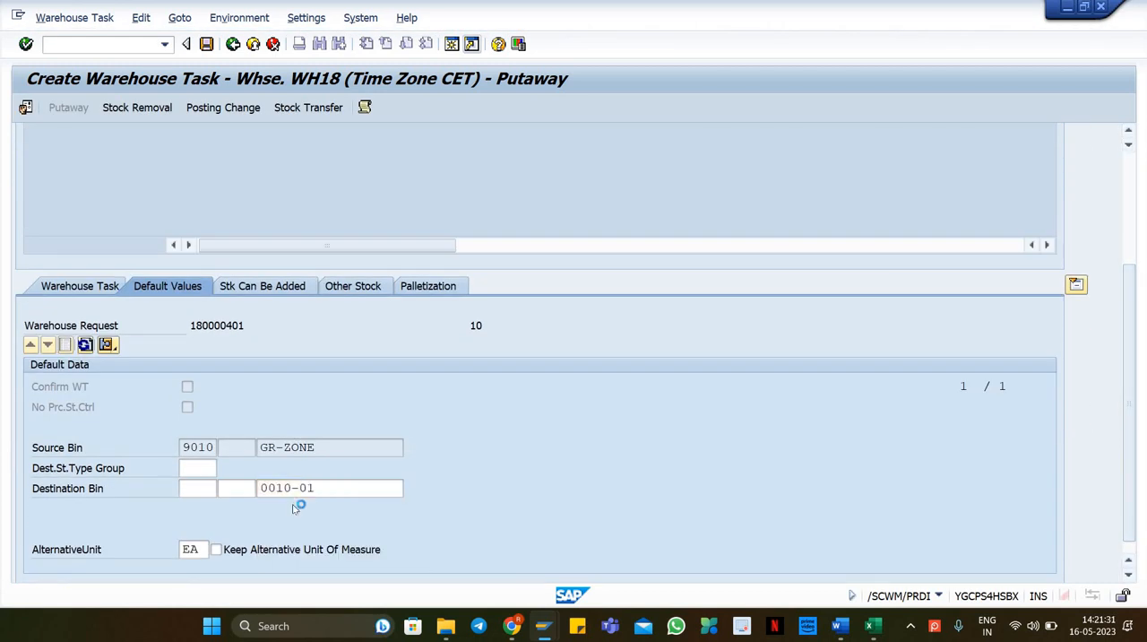
scroll(148, 251, up, 3)
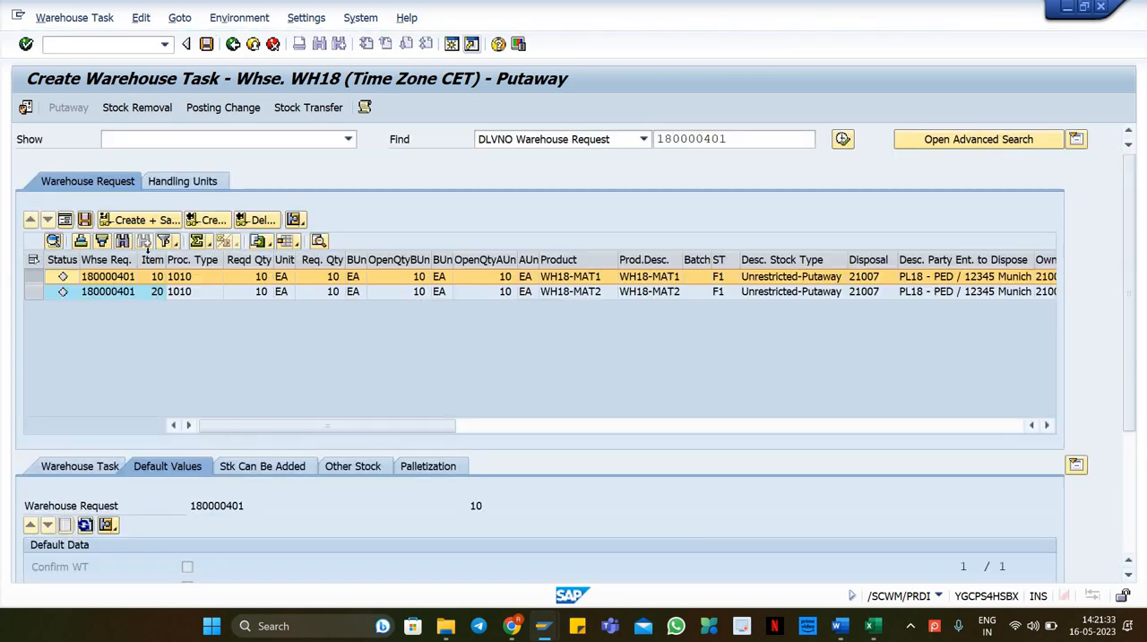
click(160, 293)
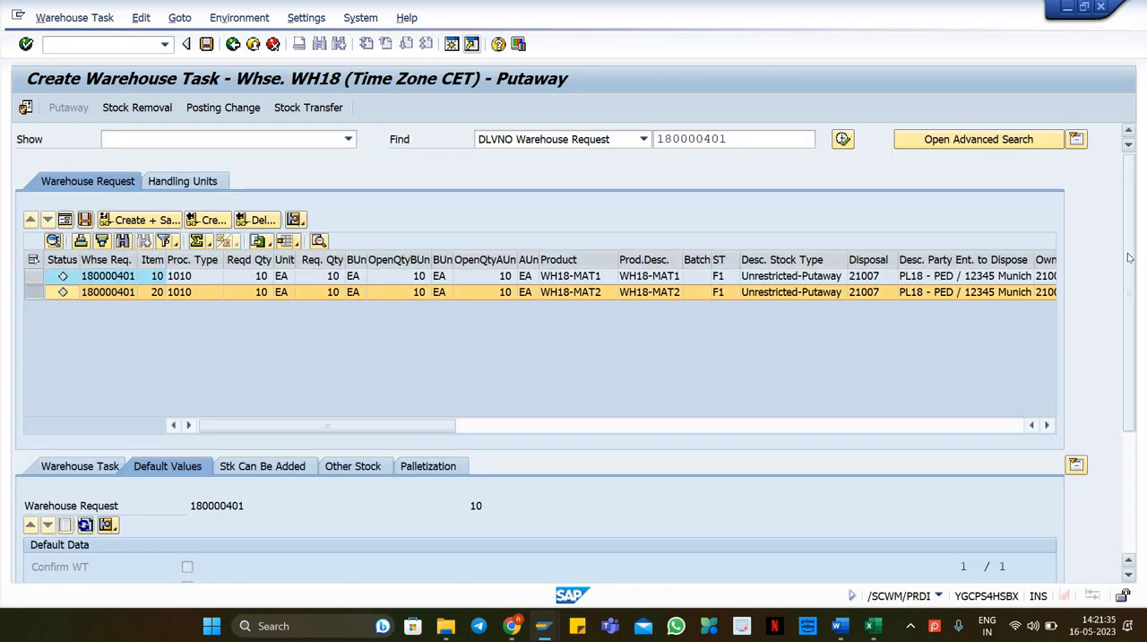
scroll(1119, 356, down, 3)
click(287, 508)
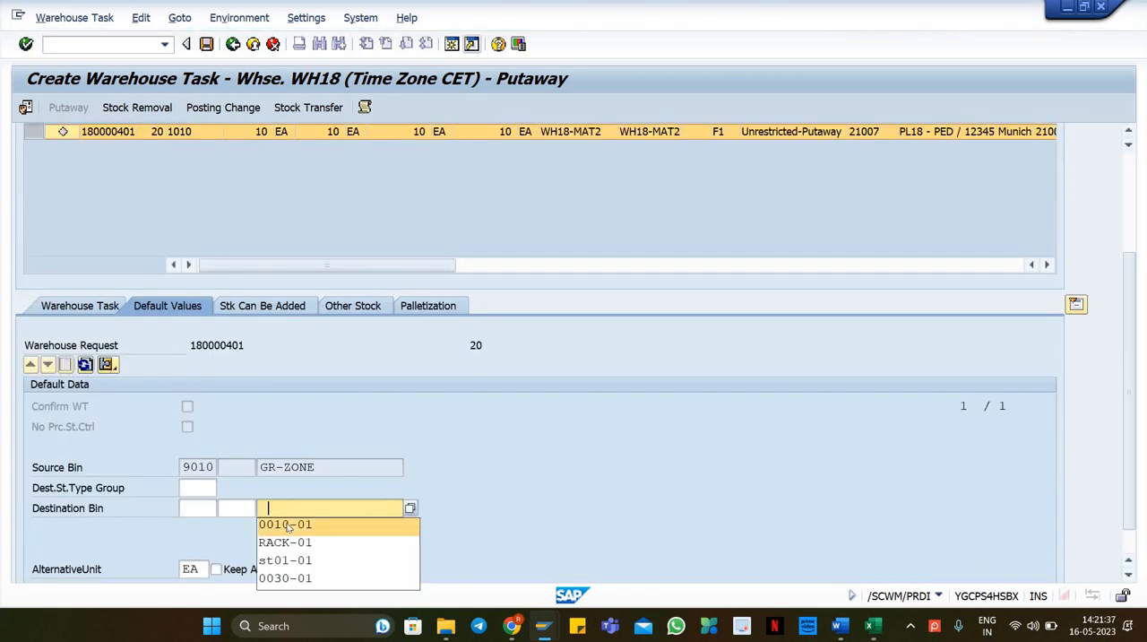
click(287, 526)
key(Return)
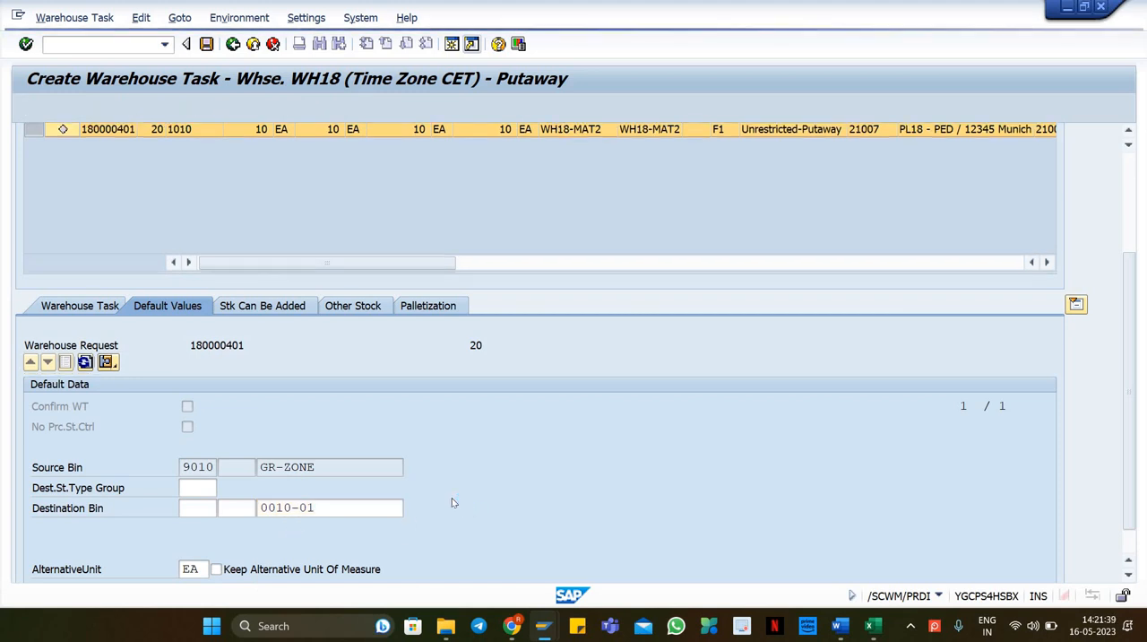
Step: Select both warehouse request items and try to create the putaway warehouse tasks
scroll(463, 232, up, 3)
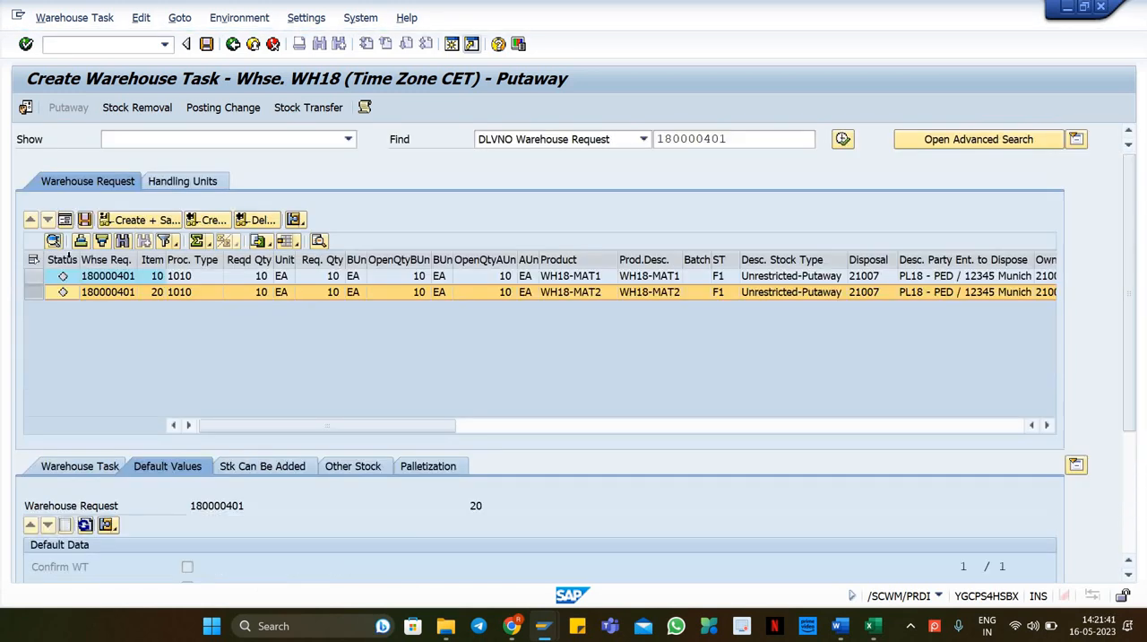
click(33, 259)
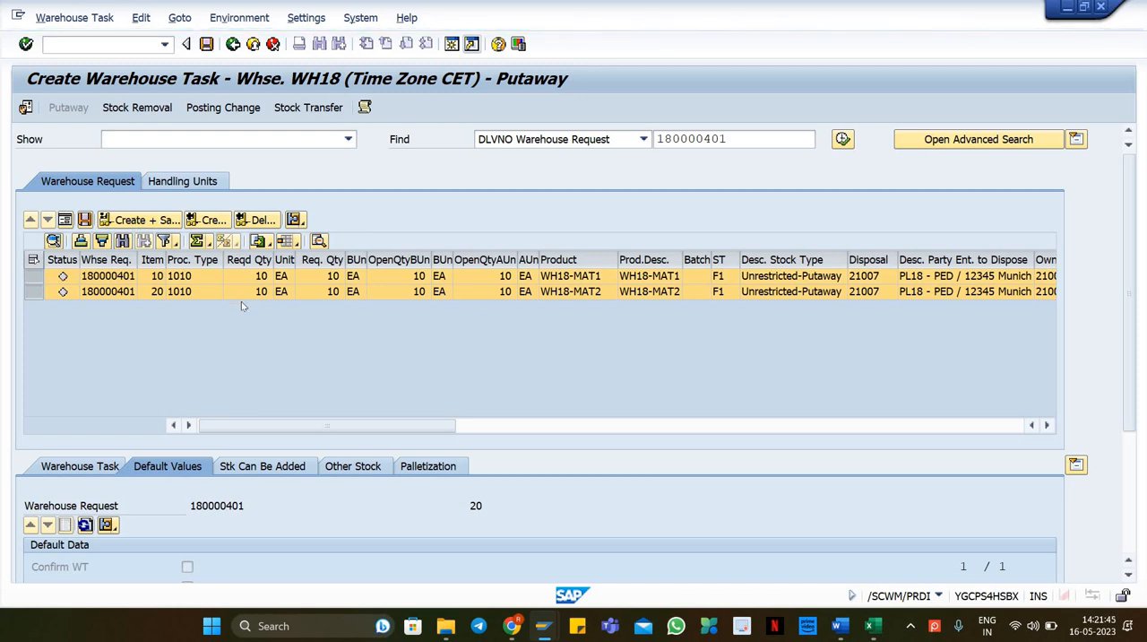
click(303, 352)
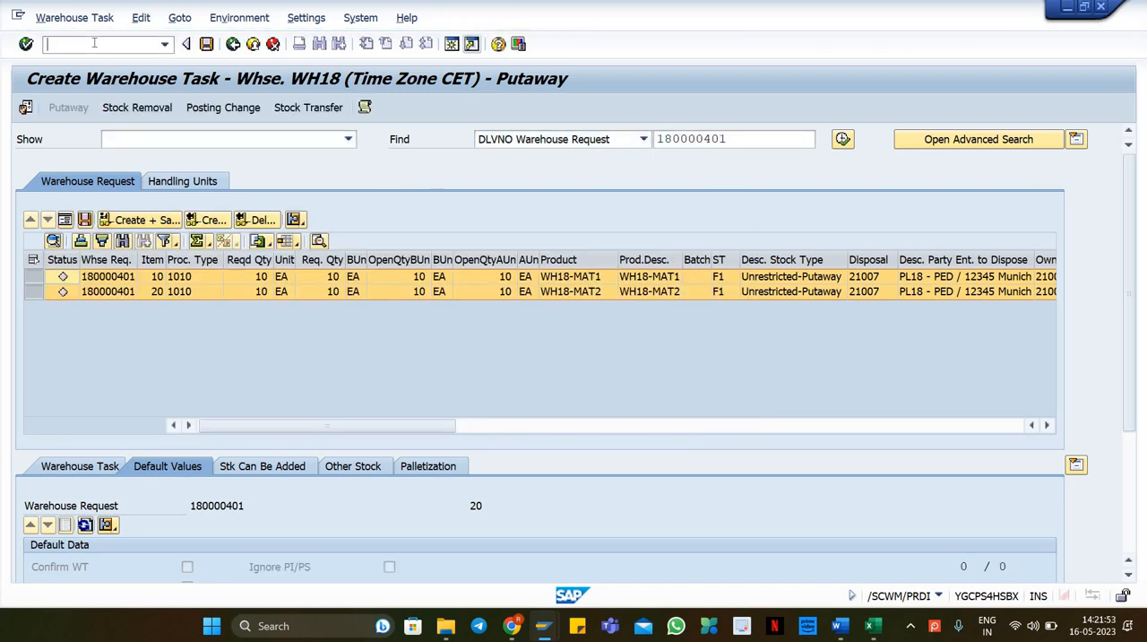
click(107, 278)
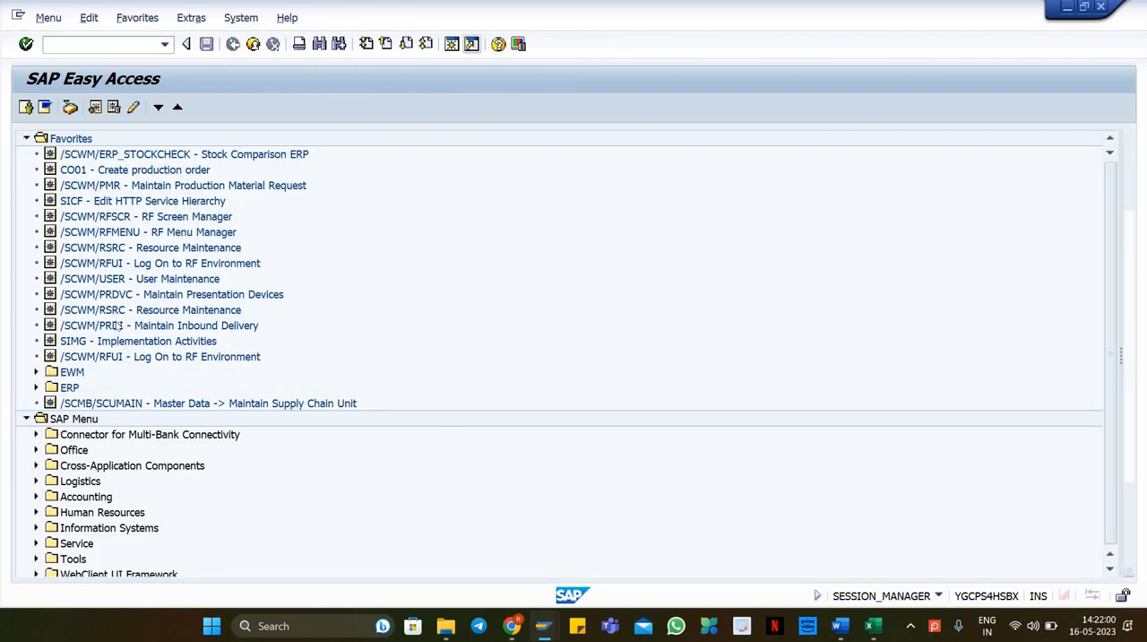
Step: Search for inbound delivery 180000401 in Maintain Inbound Delivery
double_click(117, 325)
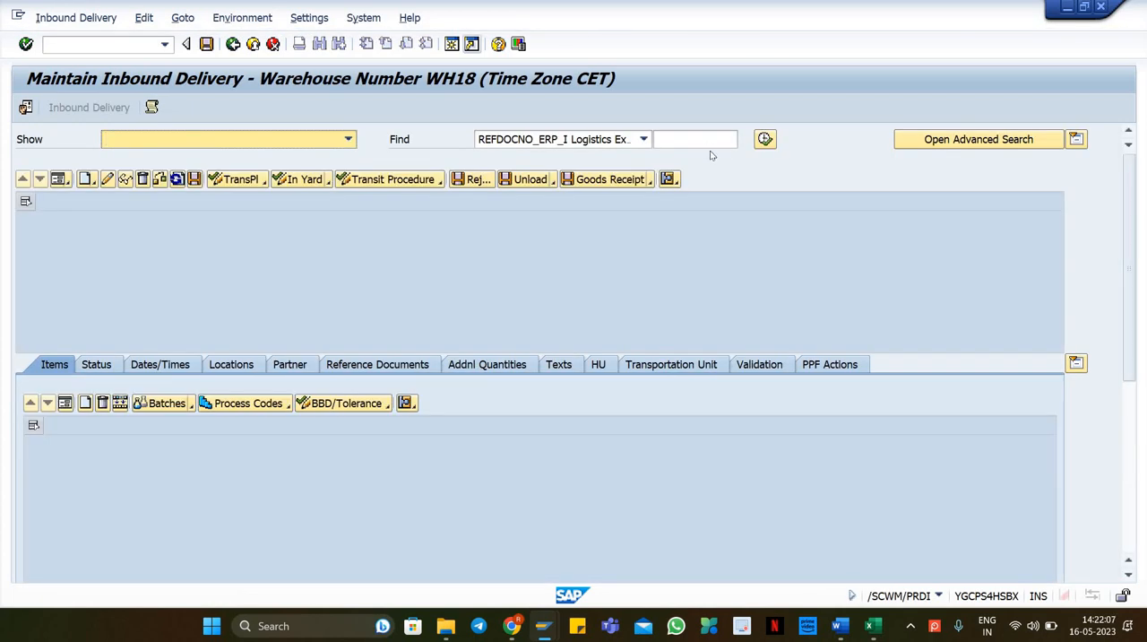
click(730, 139)
text(180000401)
click(765, 139)
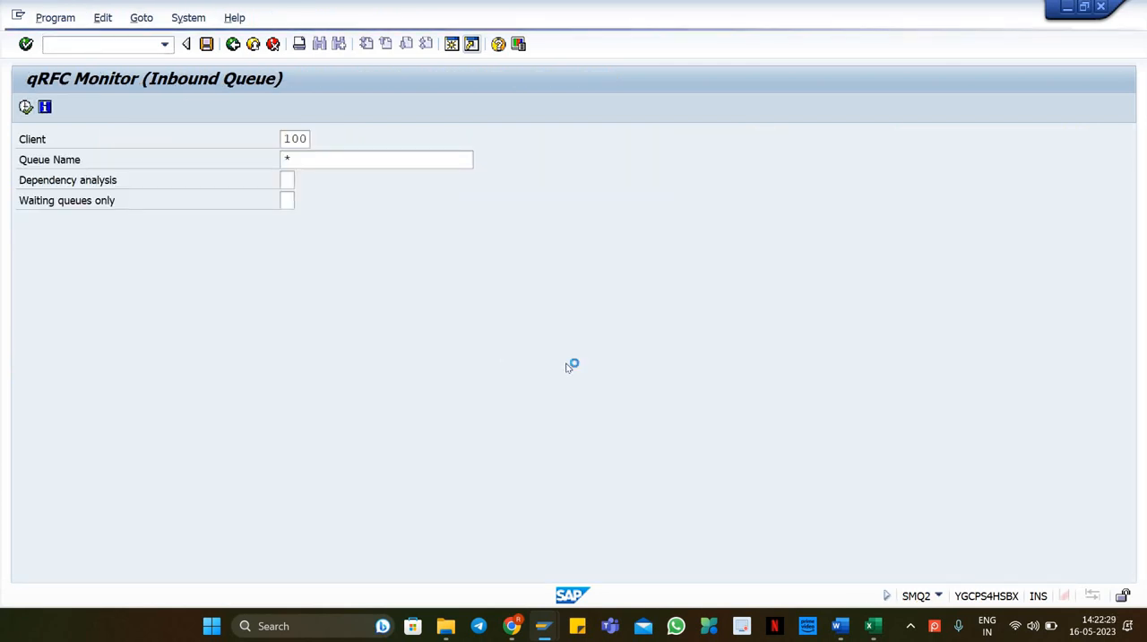
Step: Search the qRFC inbound queue list for delivery 180000401
key(ctrl+f)
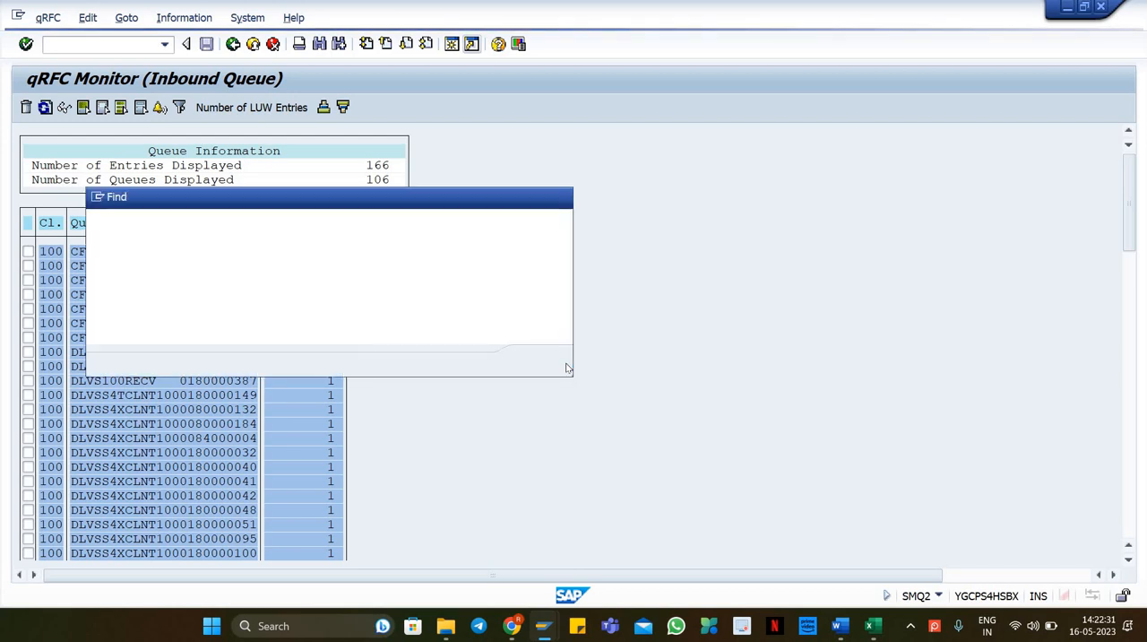
text(180000401)
key(Return)
key(Return)
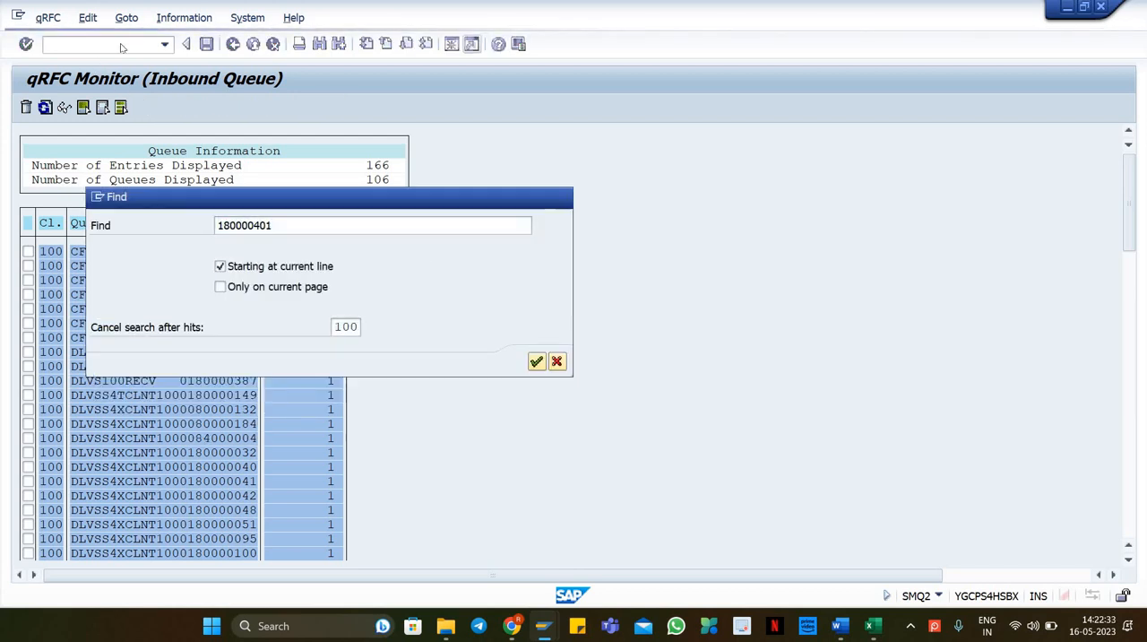
key(Escape)
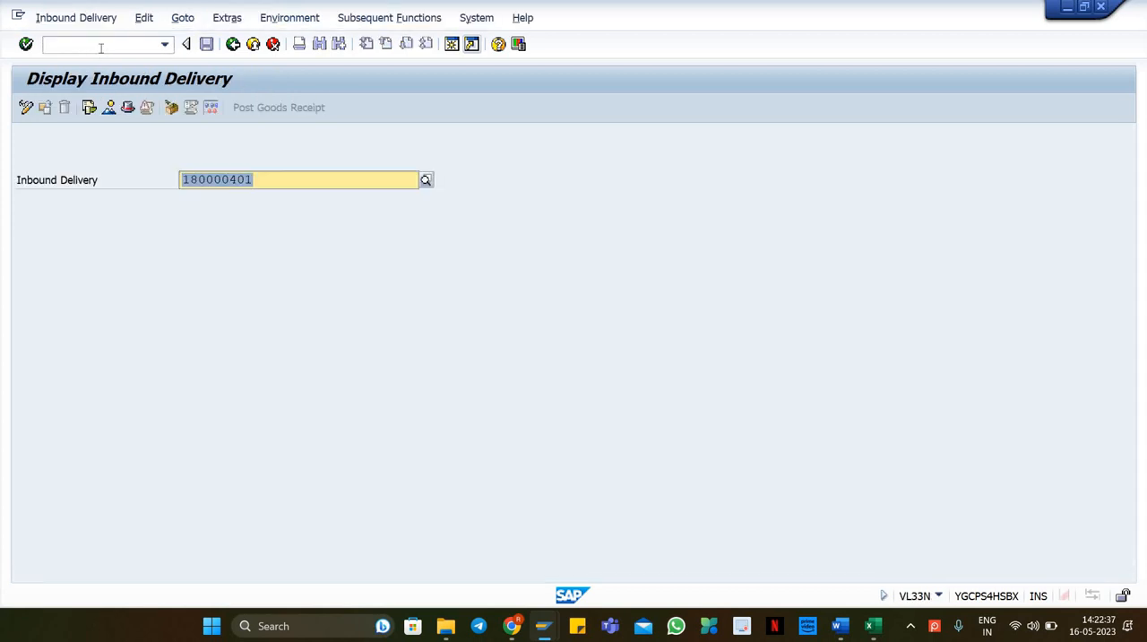
Step: Display inbound delivery 180000401, open its document flow and view the goods receipt material document
key(Return)
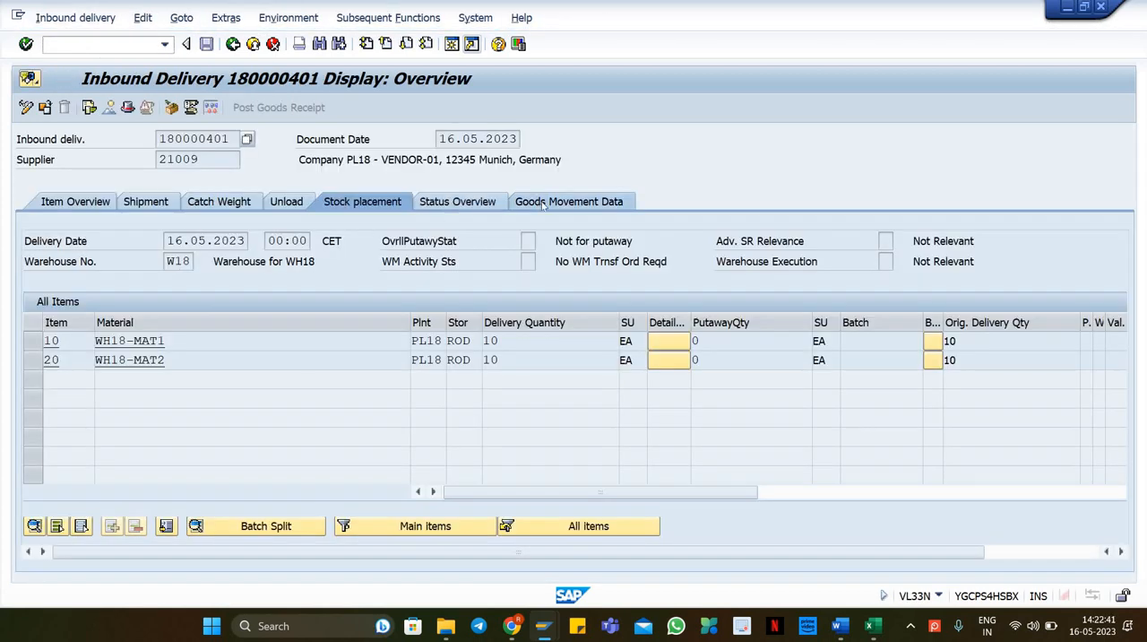
click(615, 206)
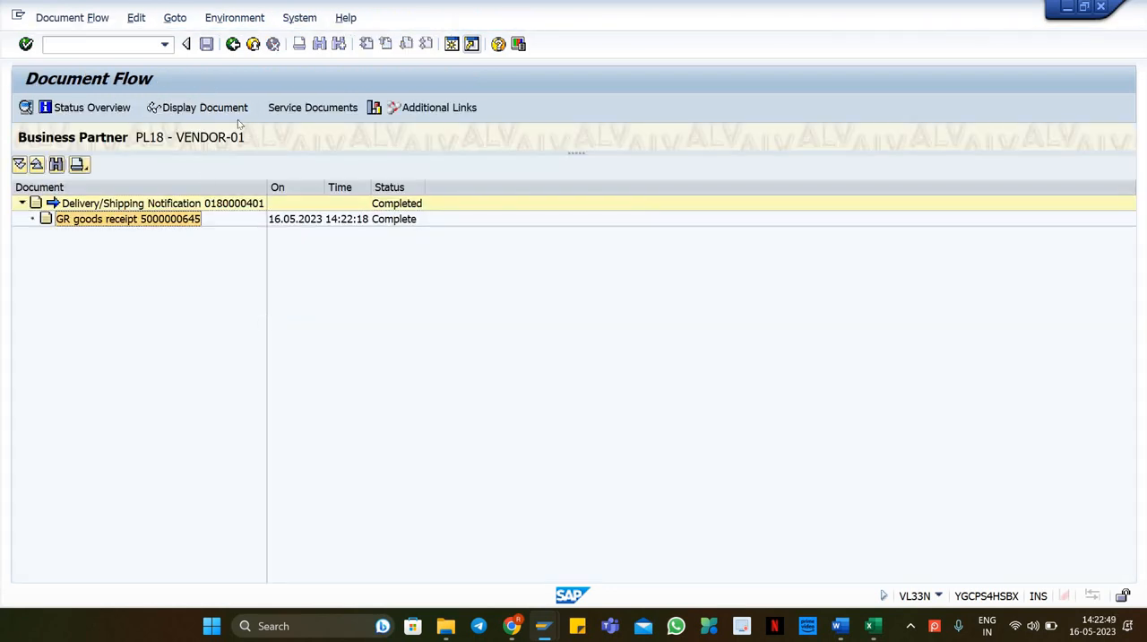
click(217, 117)
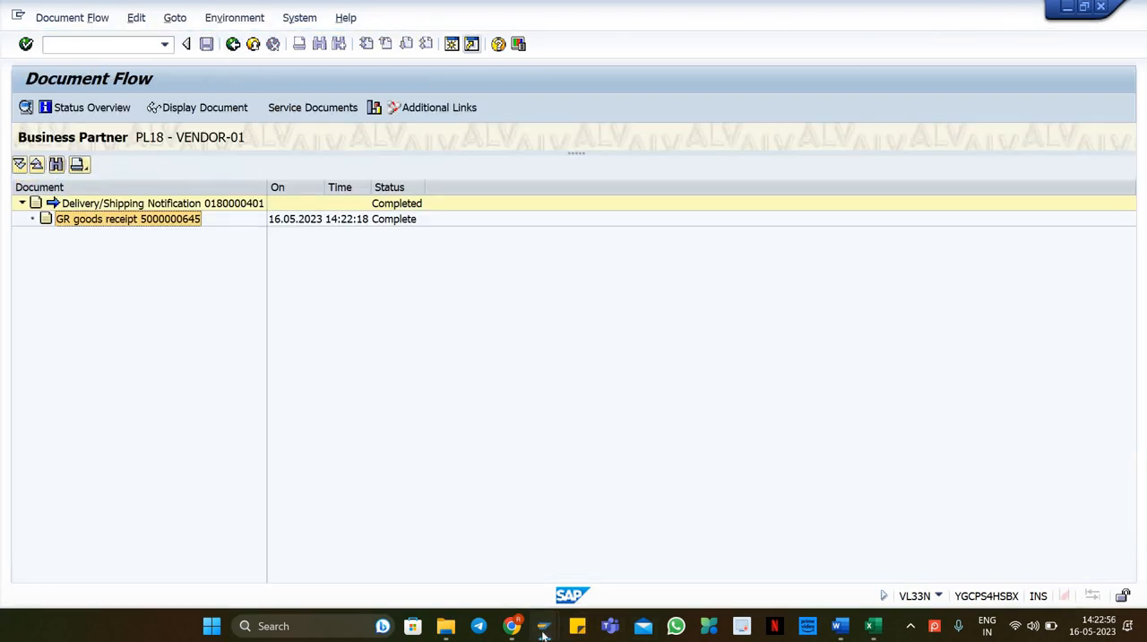
Step: Close the extra Create Storage Bin and Define Stock Types session windows
mouse_move(543, 631)
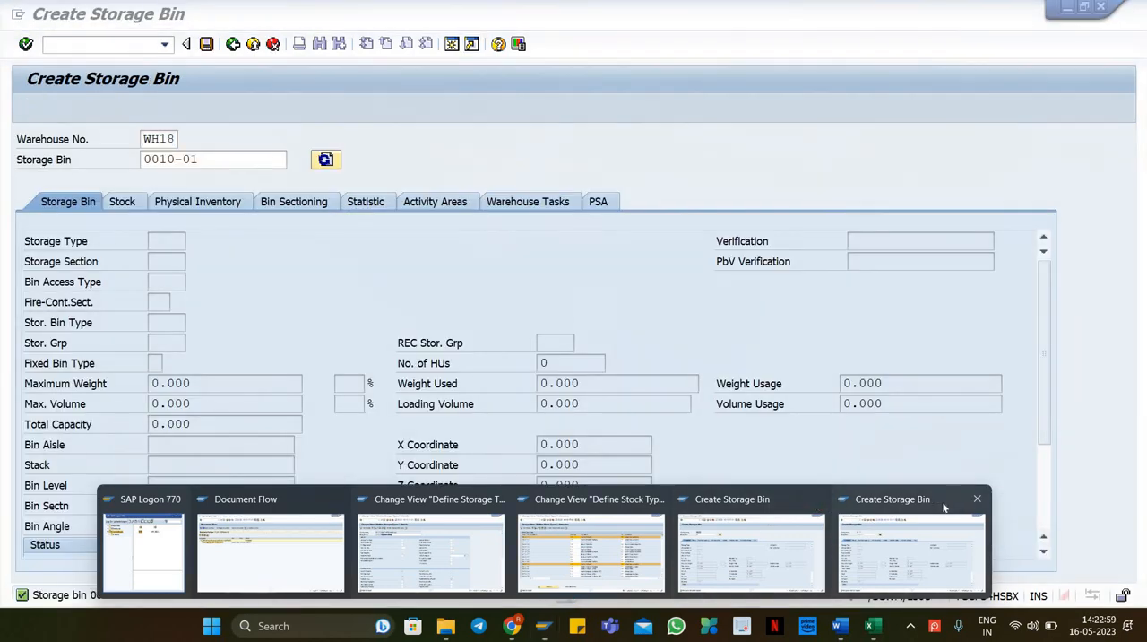
click(977, 498)
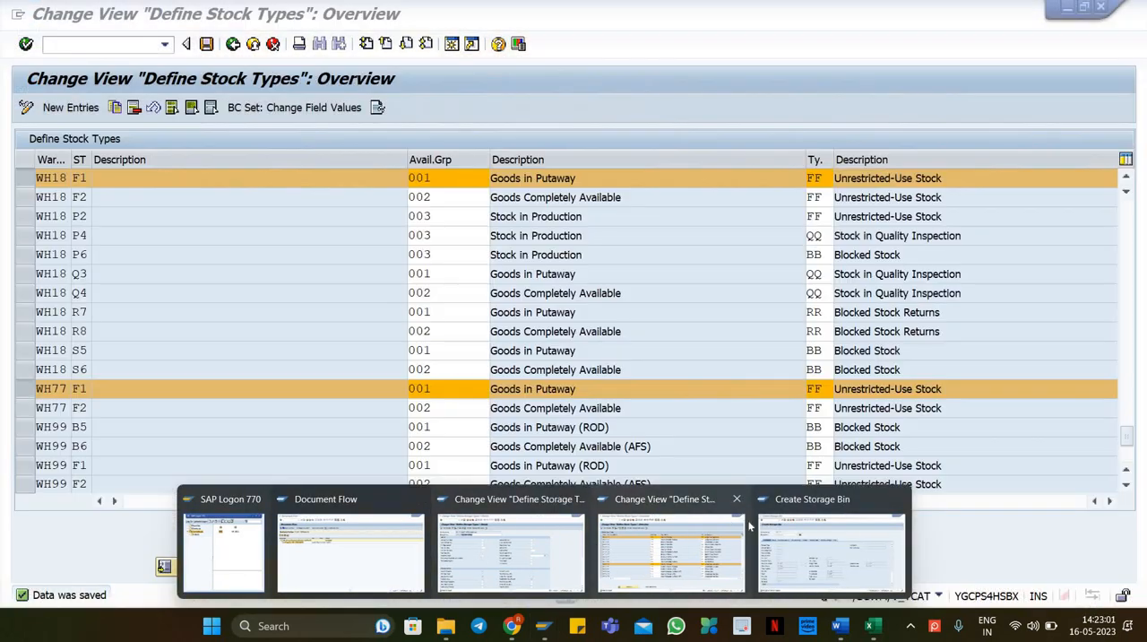
click(897, 498)
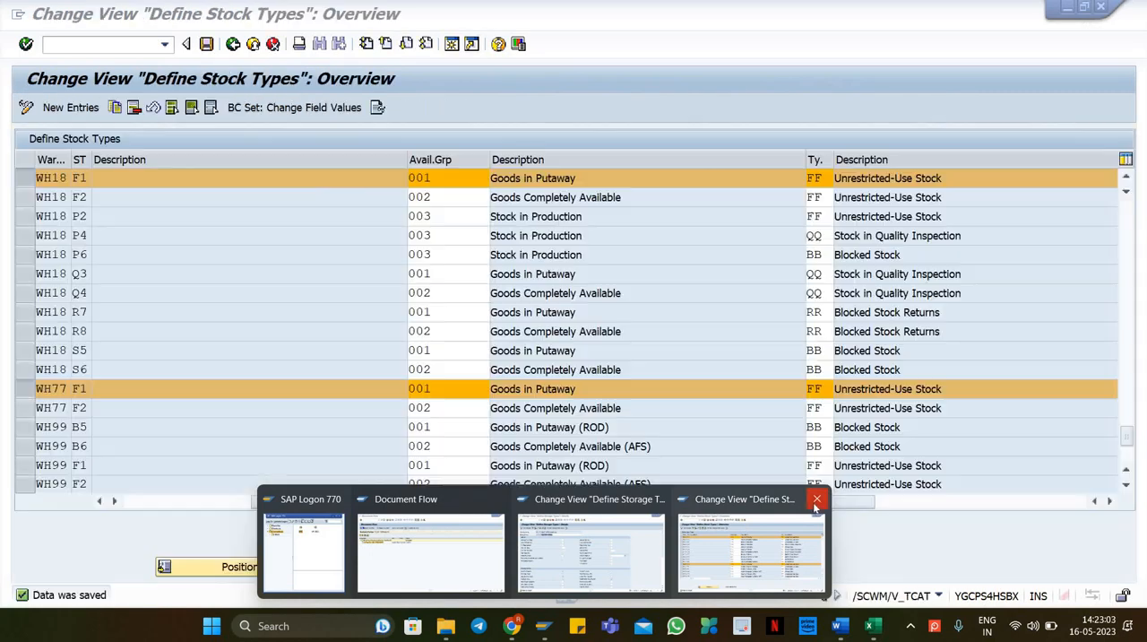
click(816, 498)
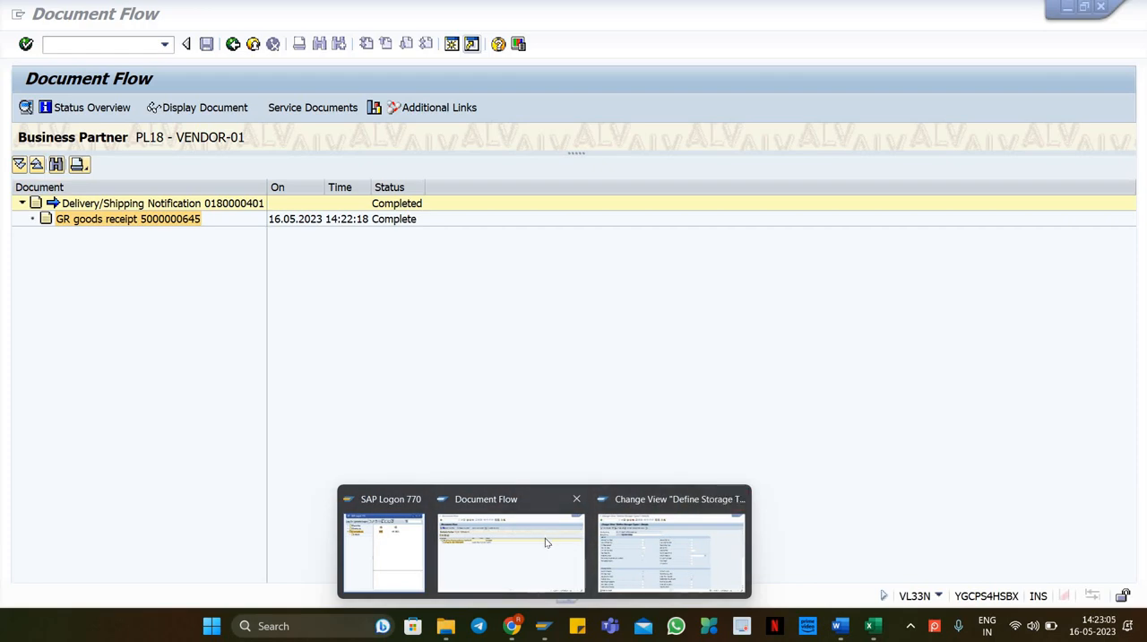
click(736, 498)
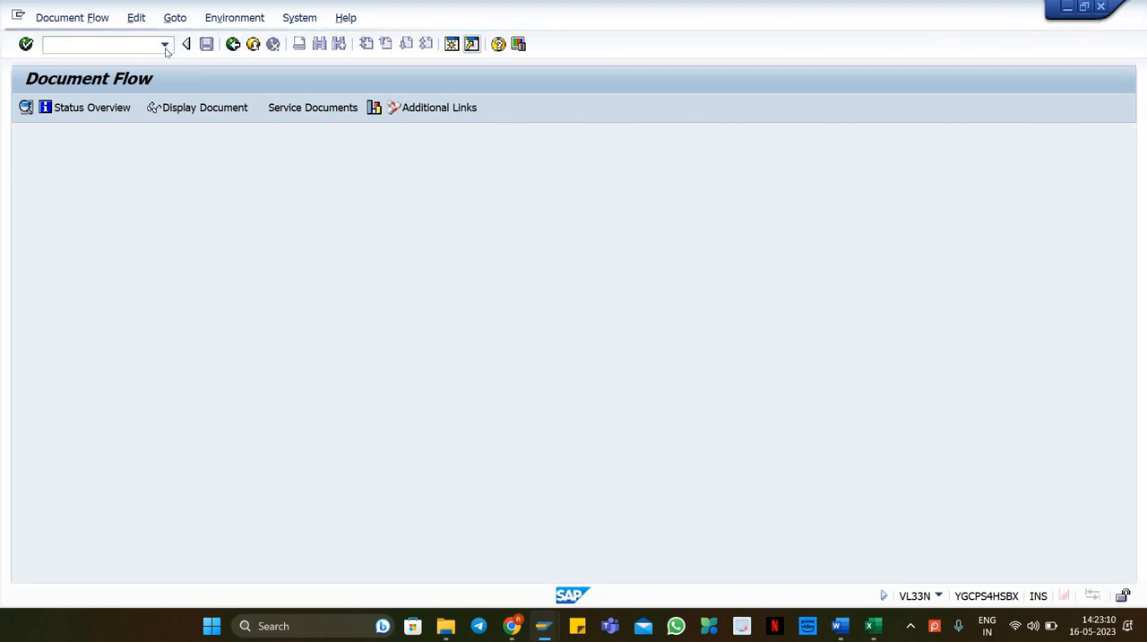
Step: Reopen /N/SCWM/PRDI for delivery 180000401 and start putaway warehouse task creation from its follow-on functions
click(164, 45)
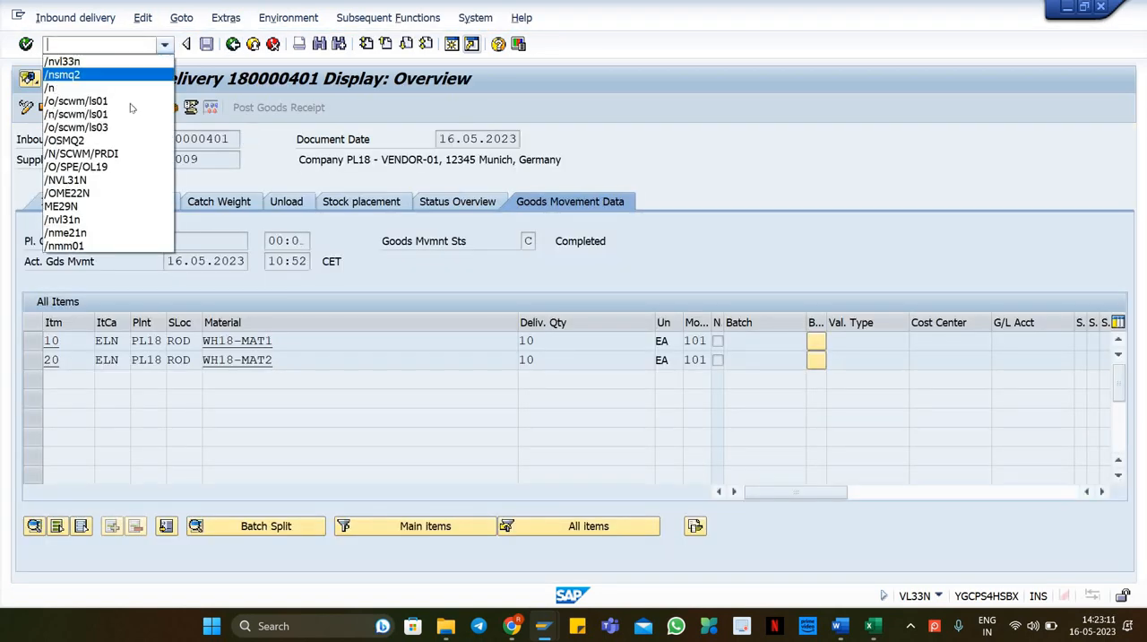
click(129, 155)
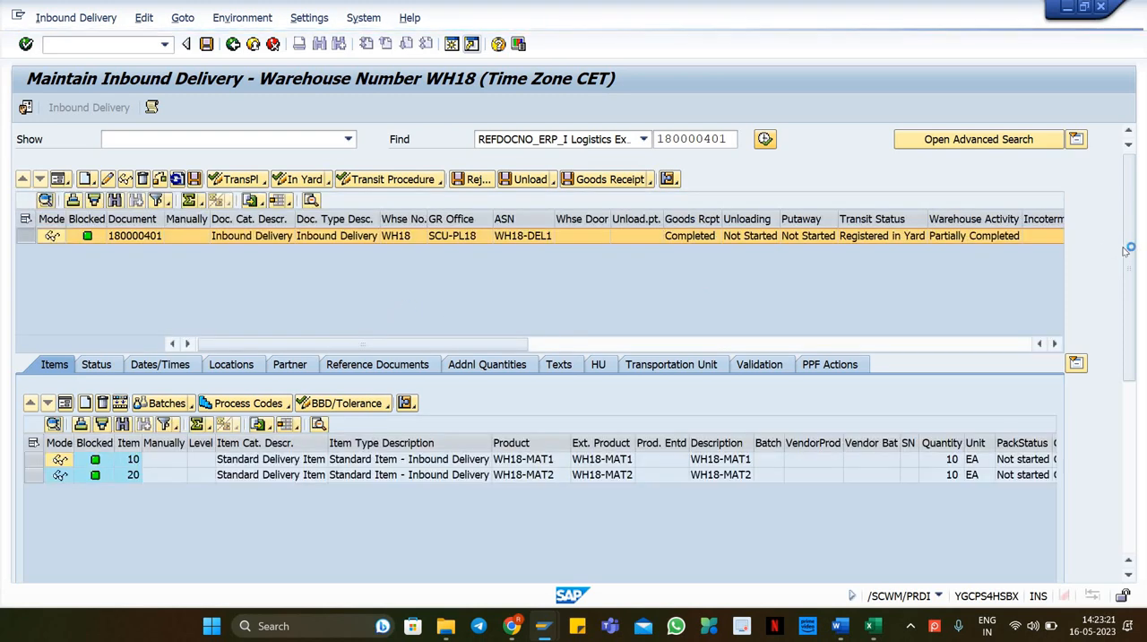
click(76, 17)
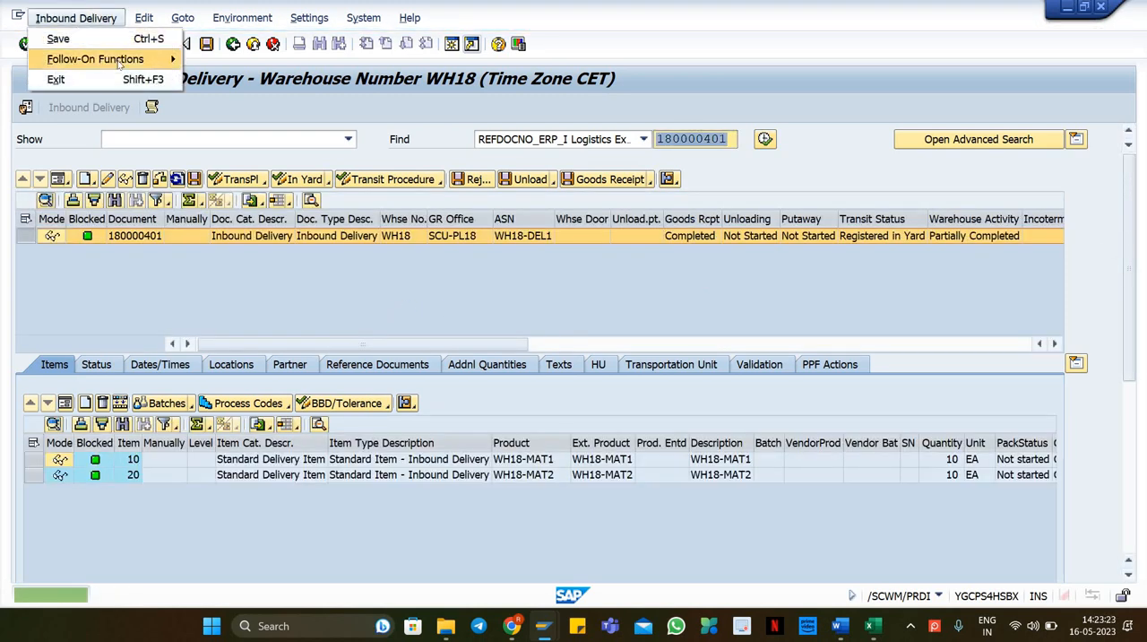
mouse_move(102, 56)
click(242, 56)
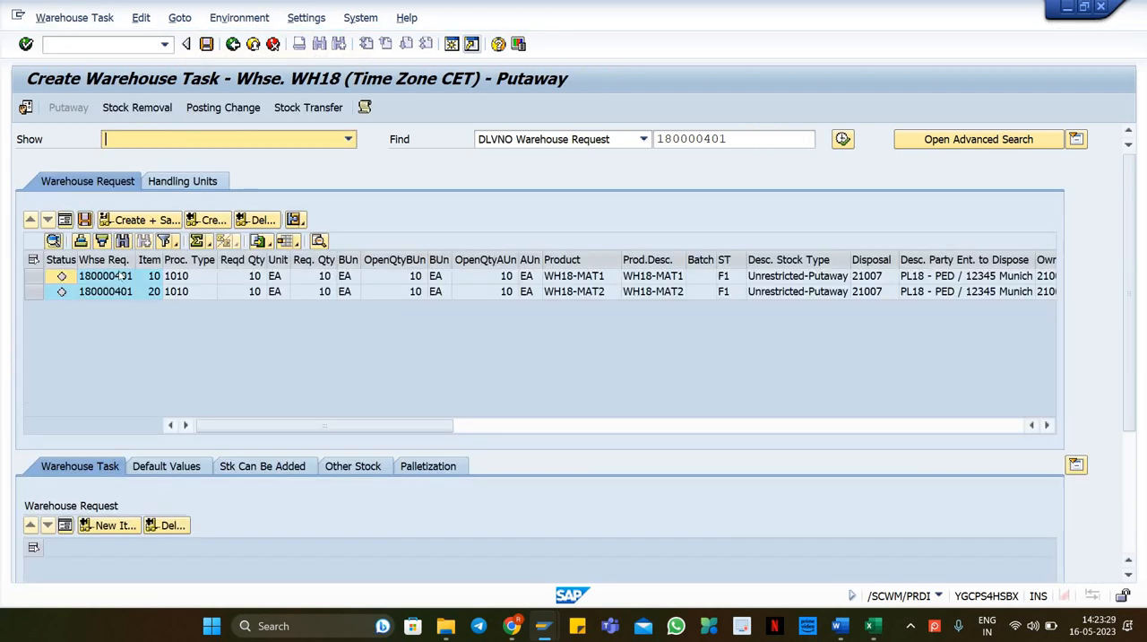
Step: Set the default destination bin of warehouse request item 10 to 0010-01
click(120, 276)
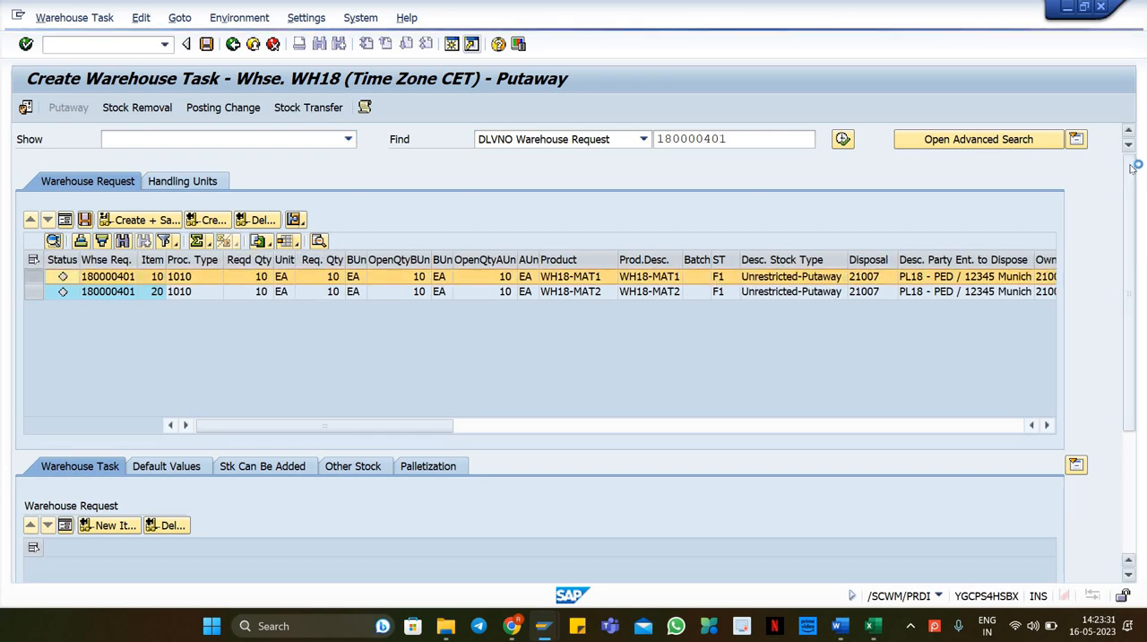
scroll(1133, 229, down, 3)
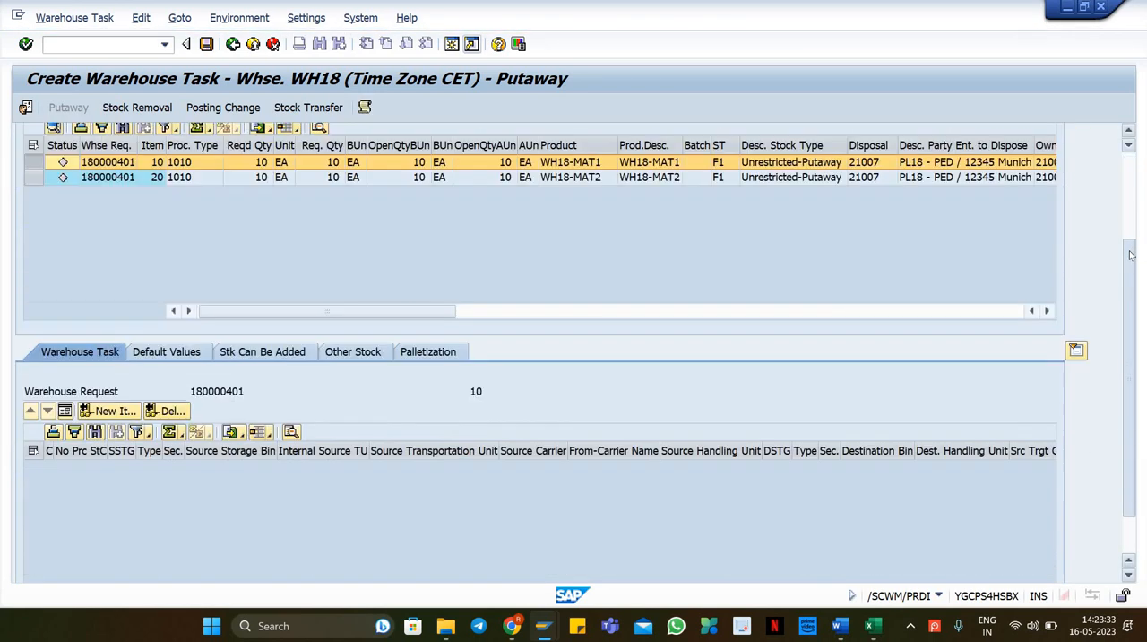
click(167, 326)
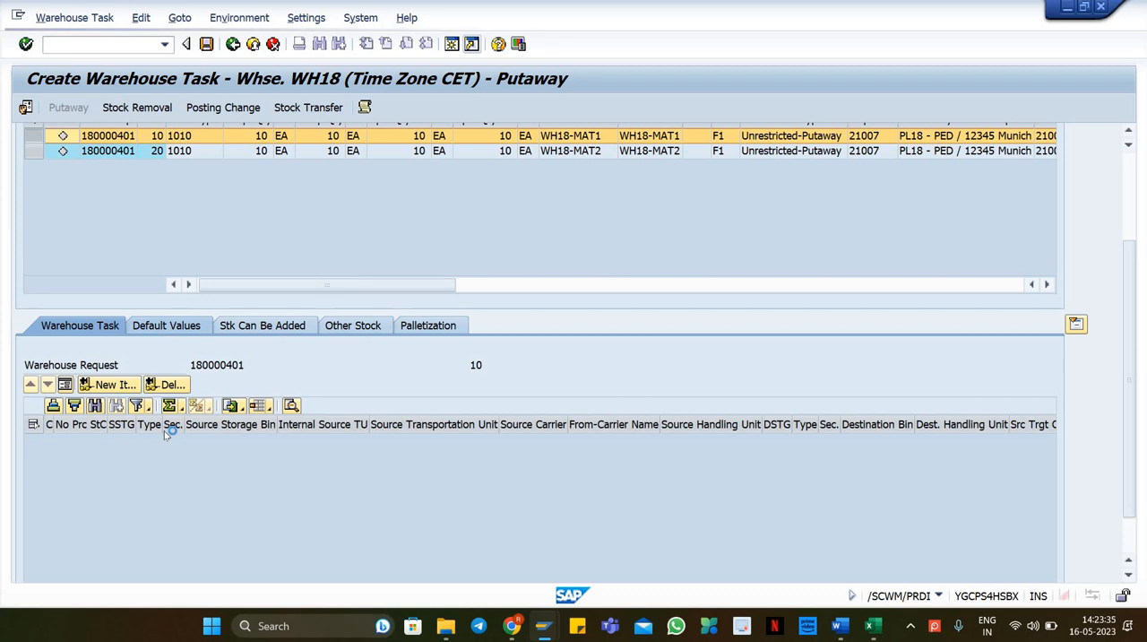
click(267, 530)
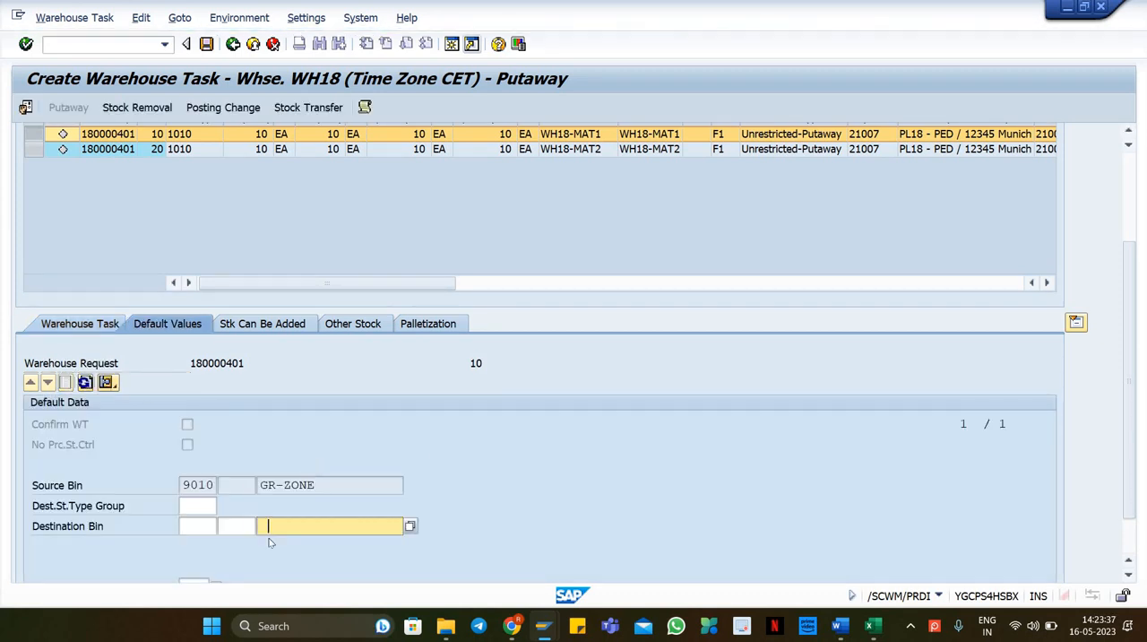
click(300, 457)
key(Return)
Step: Set the default destination bin of warehouse request item 20 to 0010-01
click(191, 150)
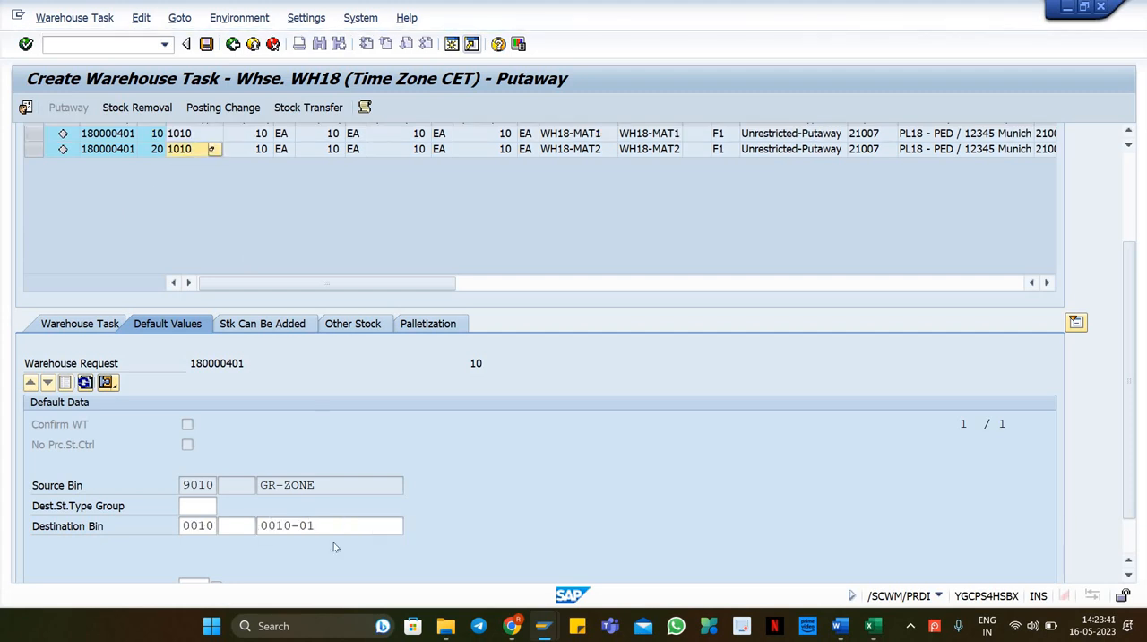
click(283, 528)
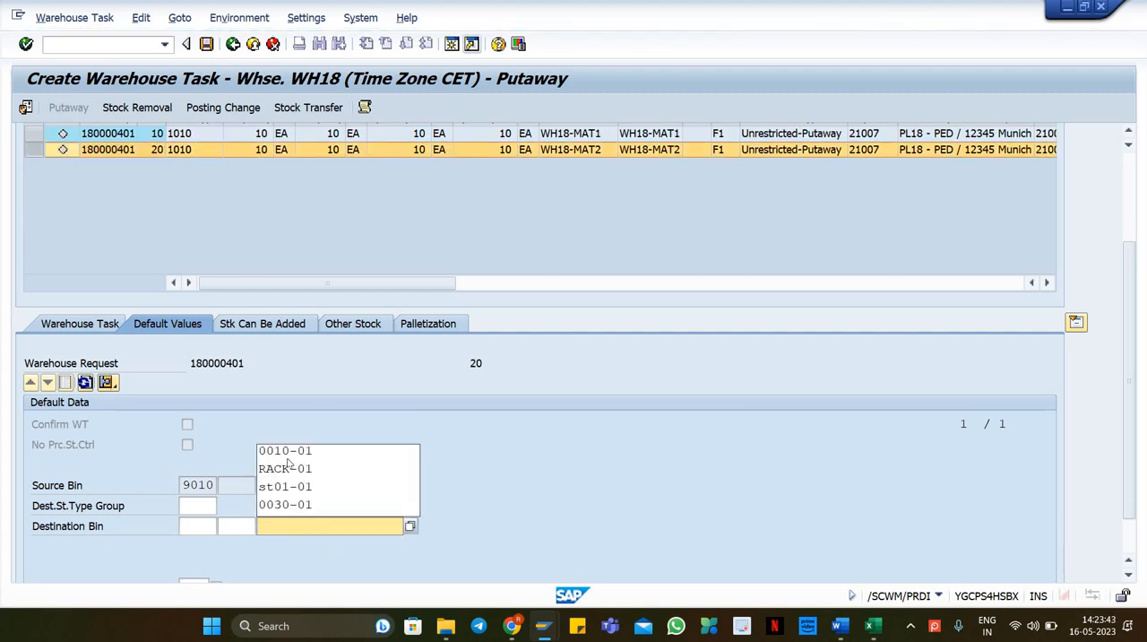
click(291, 453)
key(Return)
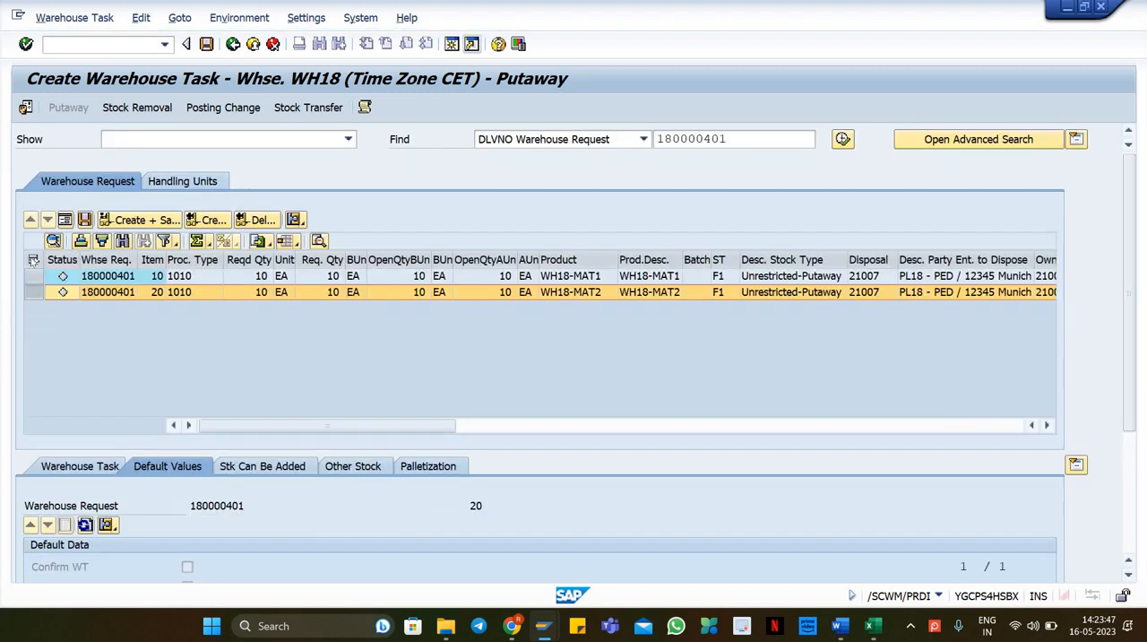
Step: Create and save putaway warehouse tasks for both delivery items and confirm the resulting warehouse order
click(32, 260)
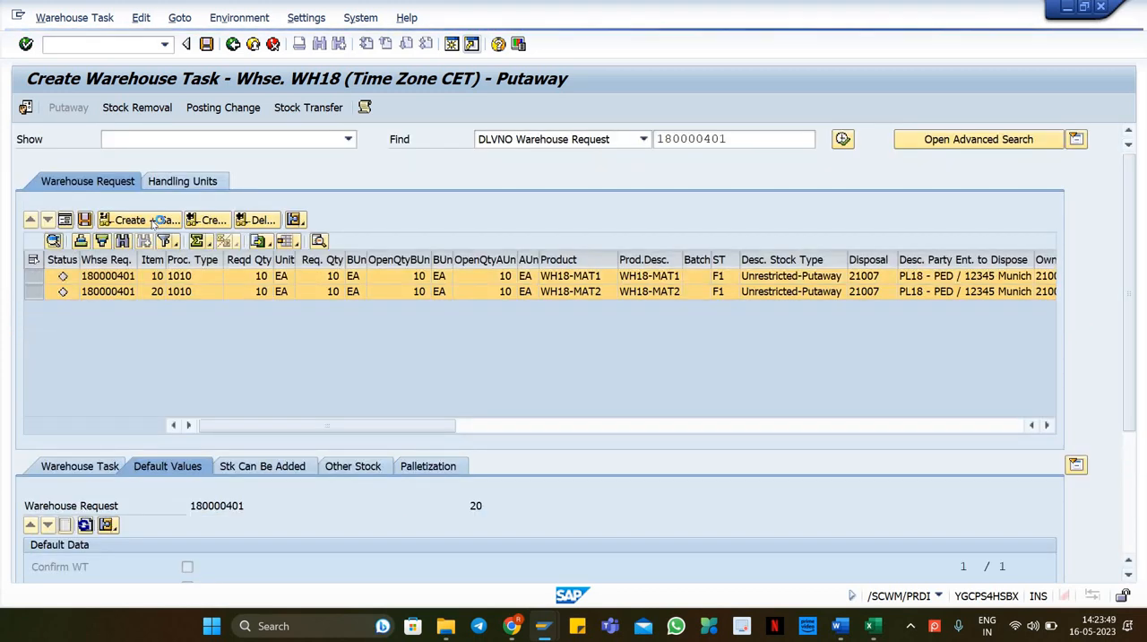
click(95, 22)
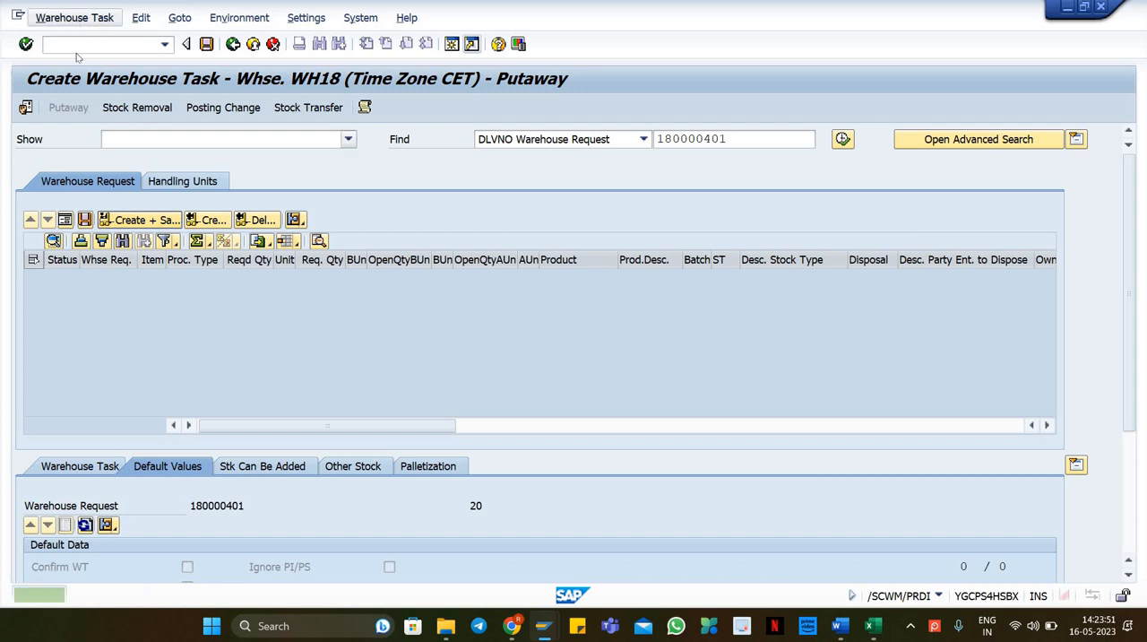
click(101, 79)
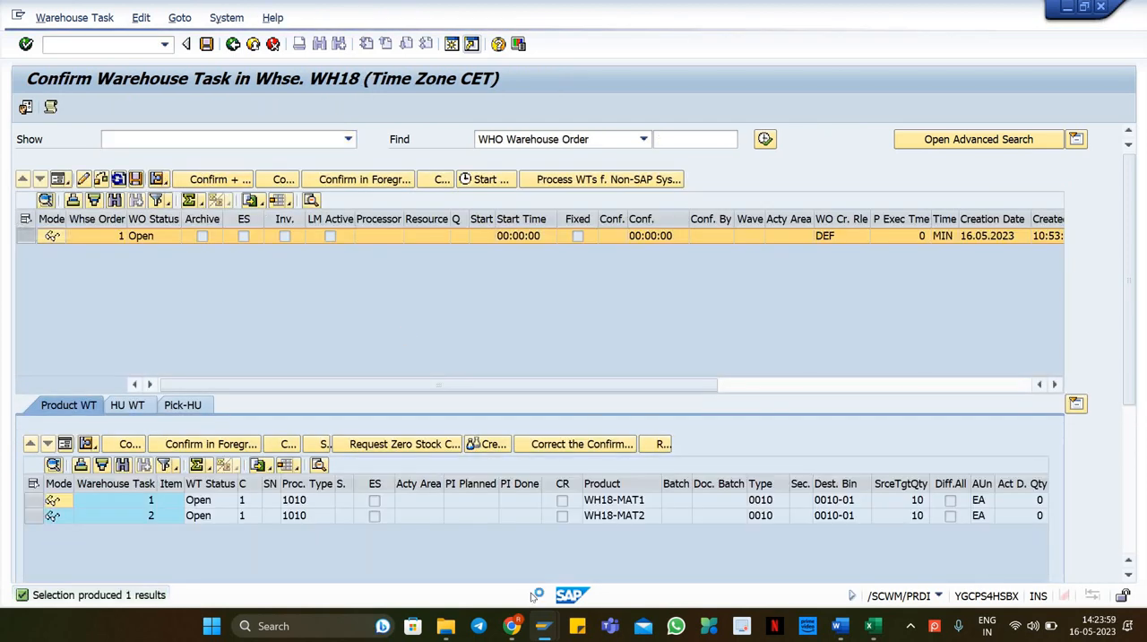
click(92, 46)
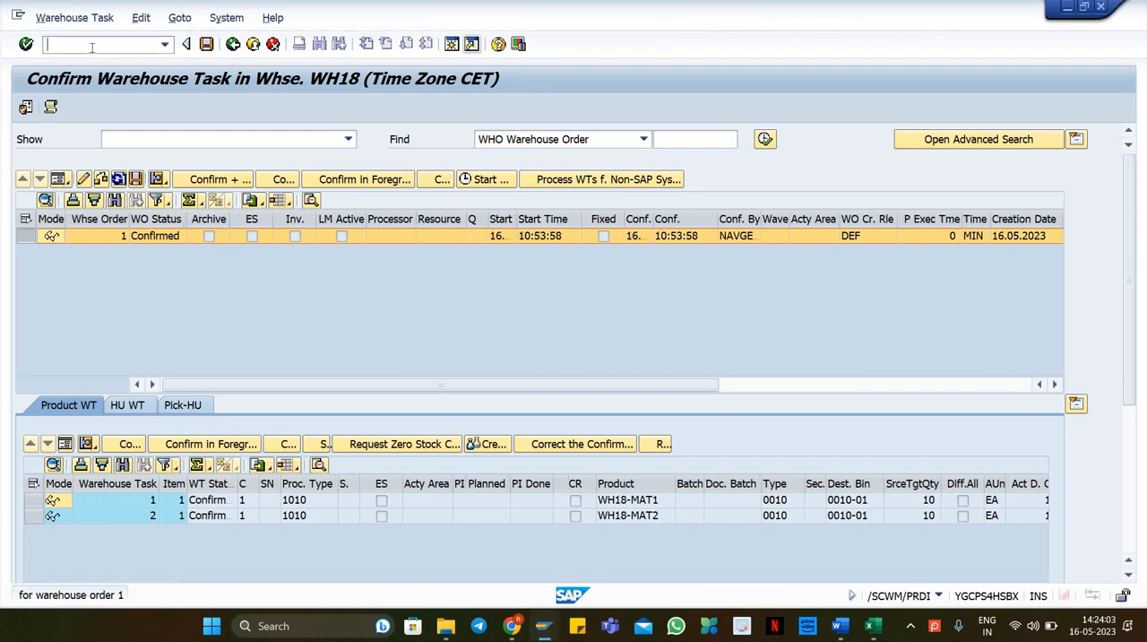
Step: Display inbound delivery 180000401 with VL33N, then open the qRFC inbound queue monitor SMQ2 in a new session and list all queues
text(/nvl33n)
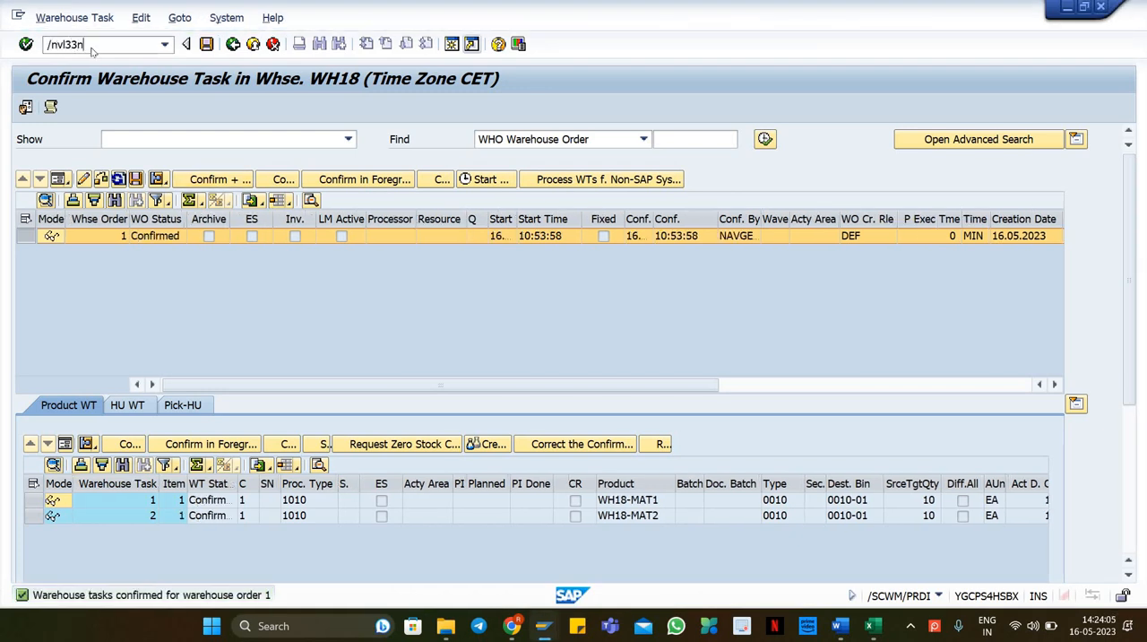
key(Return)
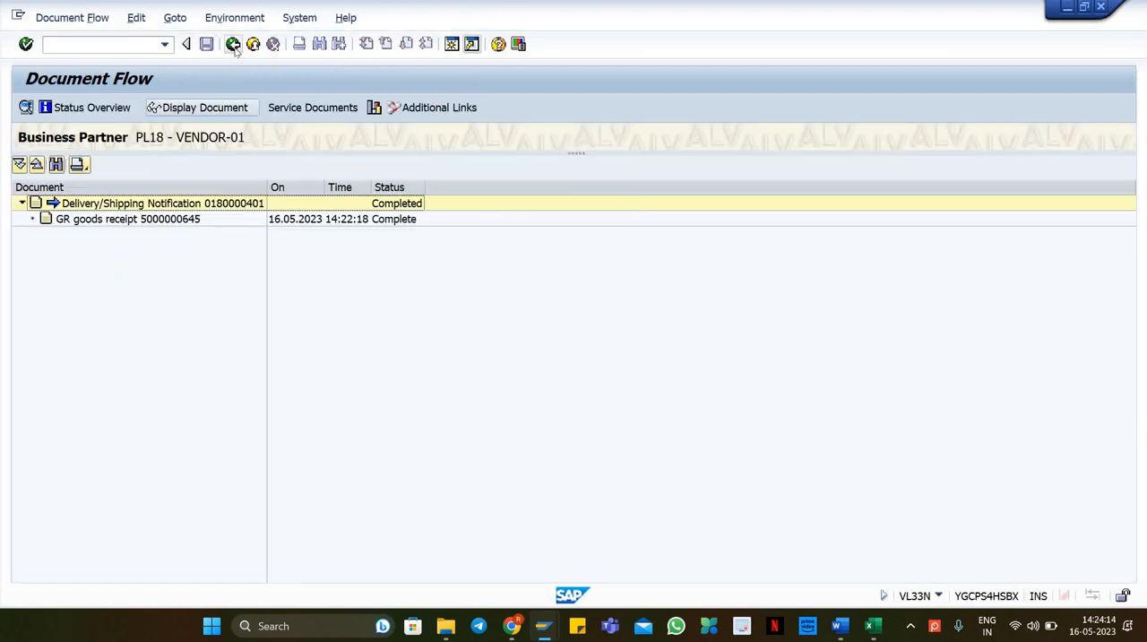
click(233, 44)
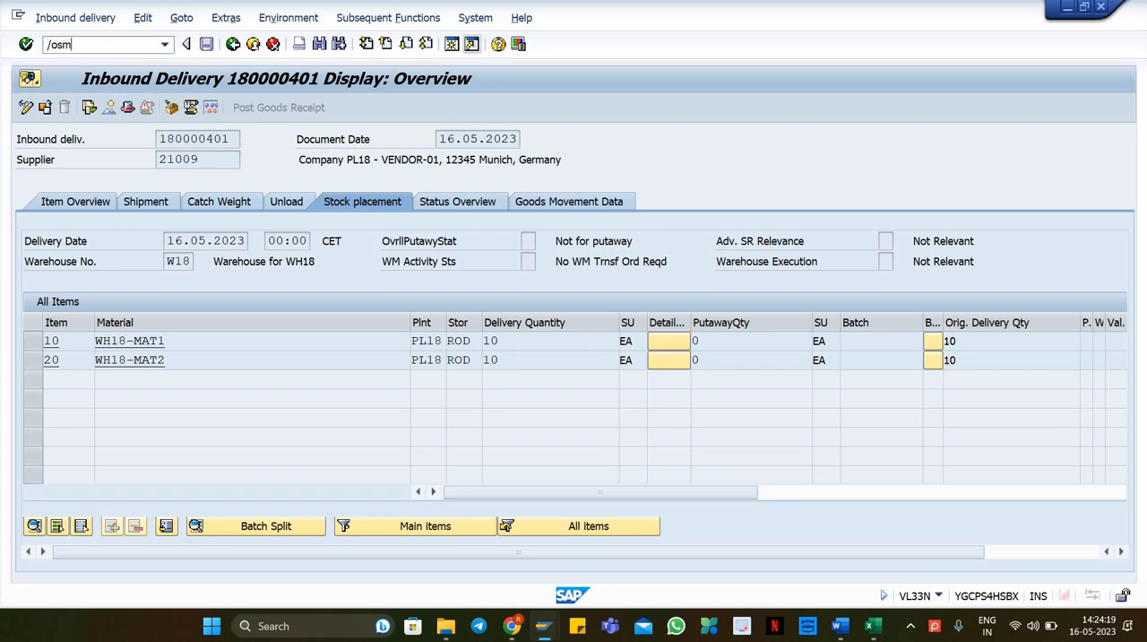
key(Return)
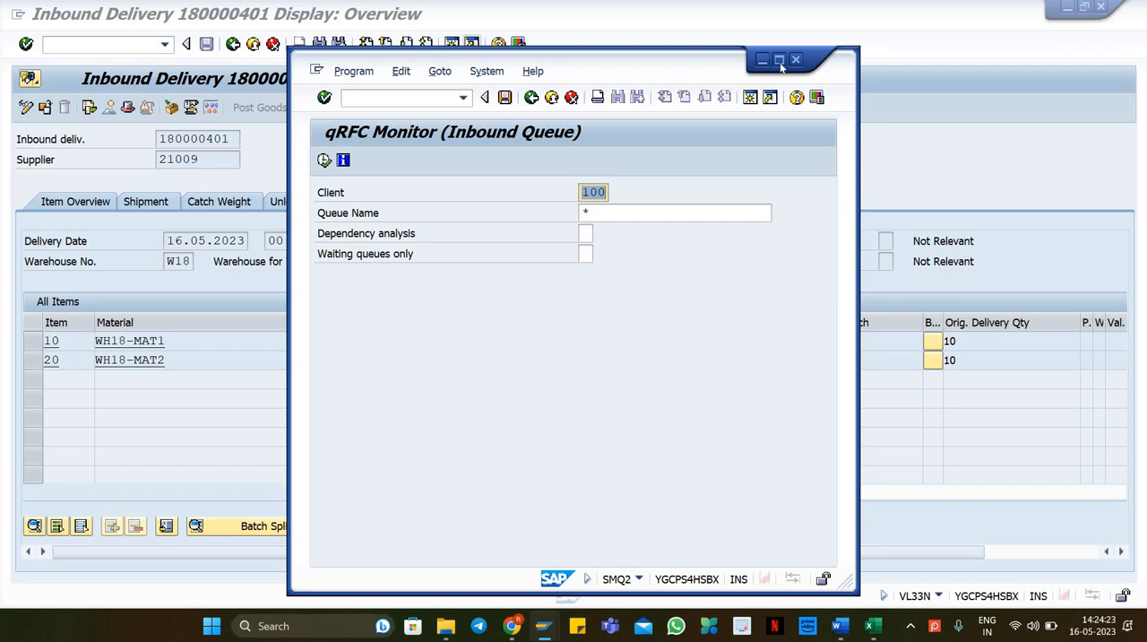
click(779, 60)
key(F8)
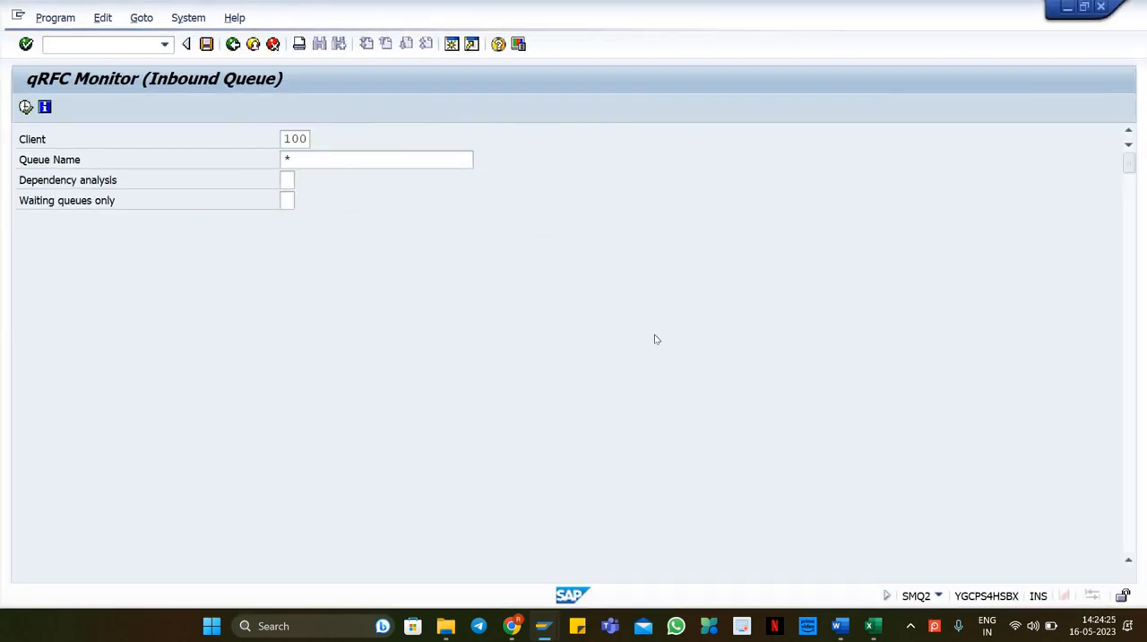
Step: Find the queue for 180000401 and display its error message
key(ctrl+f)
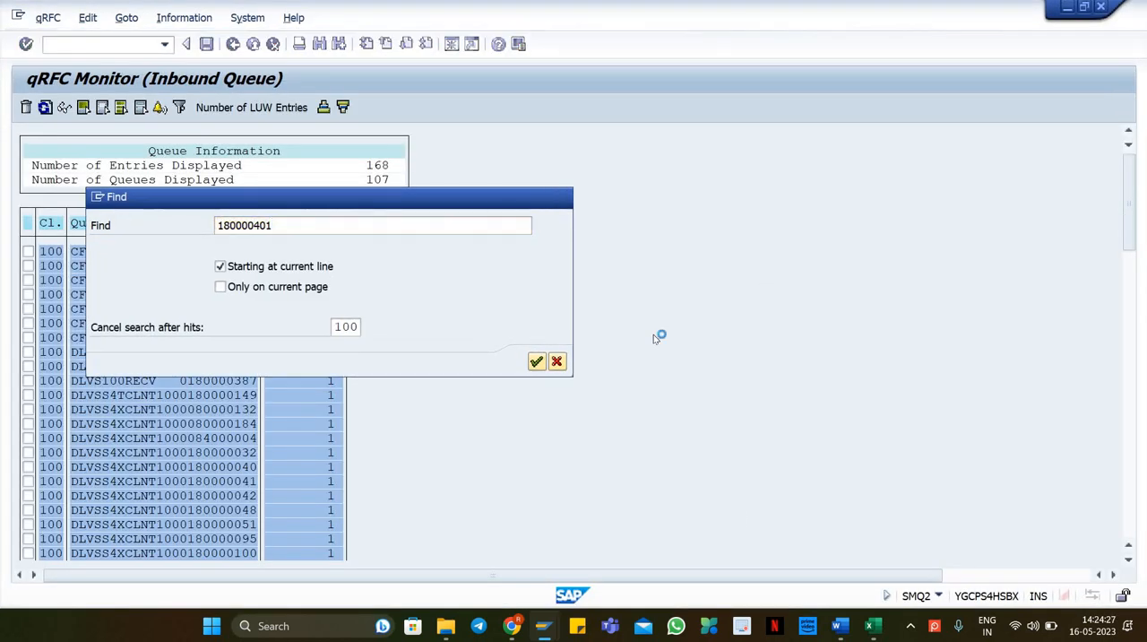
key(Return)
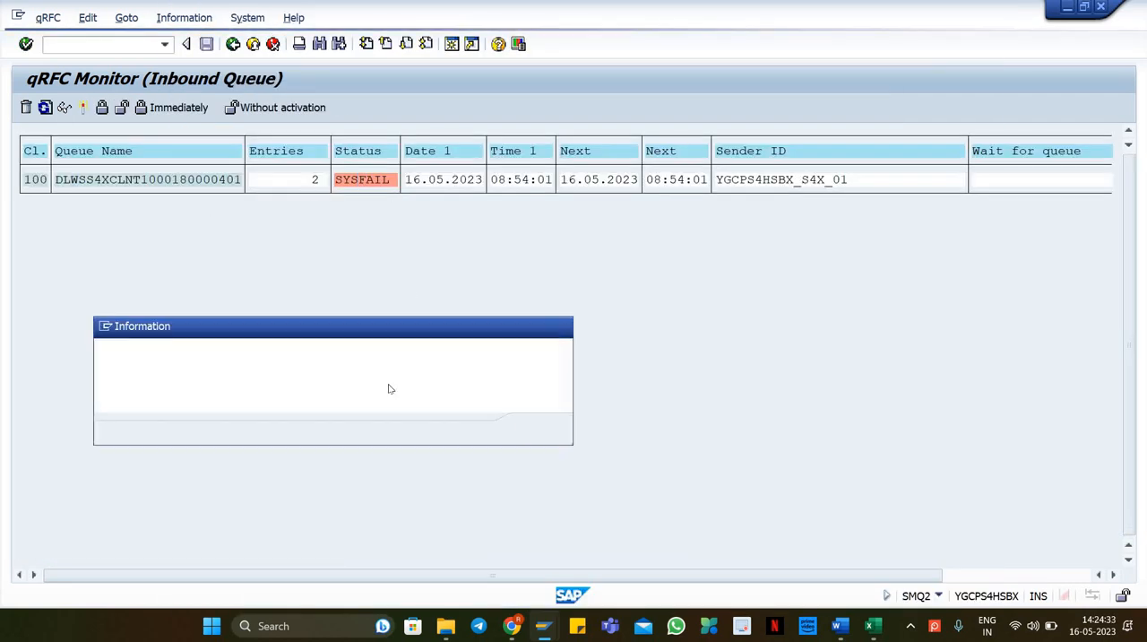
drag(141, 355, 429, 355)
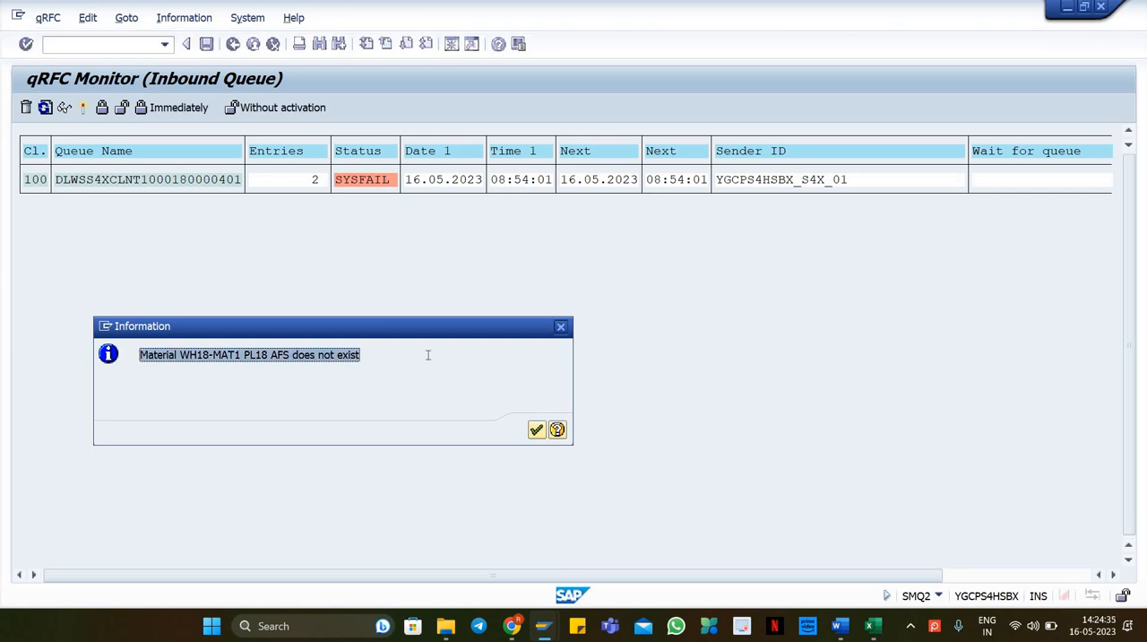
click(210, 370)
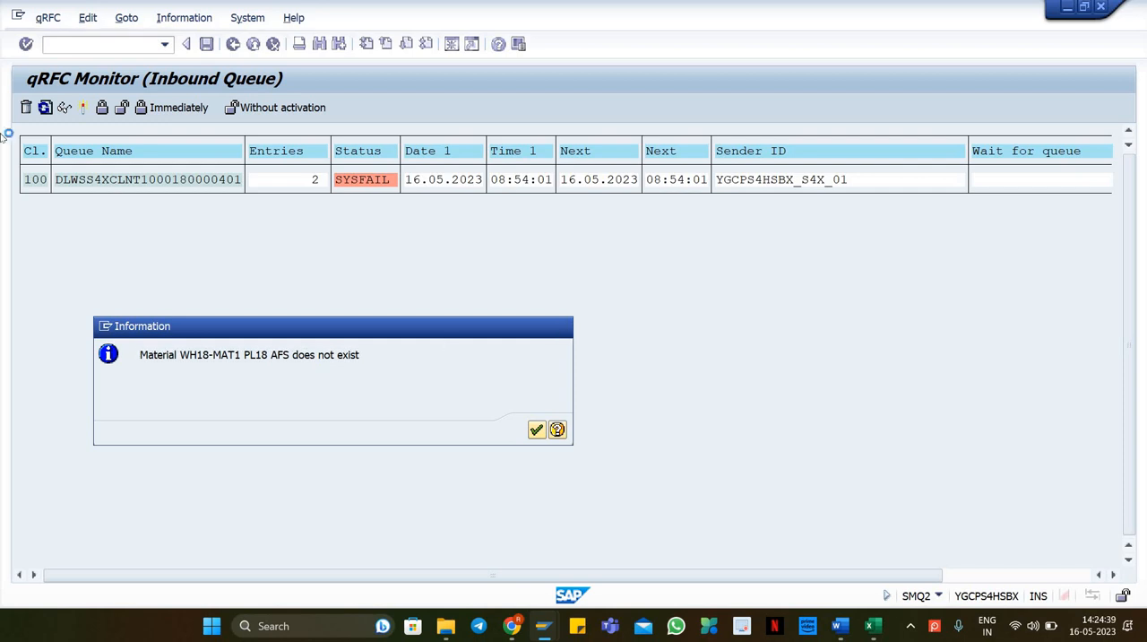
Step: Extend material WH18-MAT1 in plant PL18 to storage location AFS
click(76, 45)
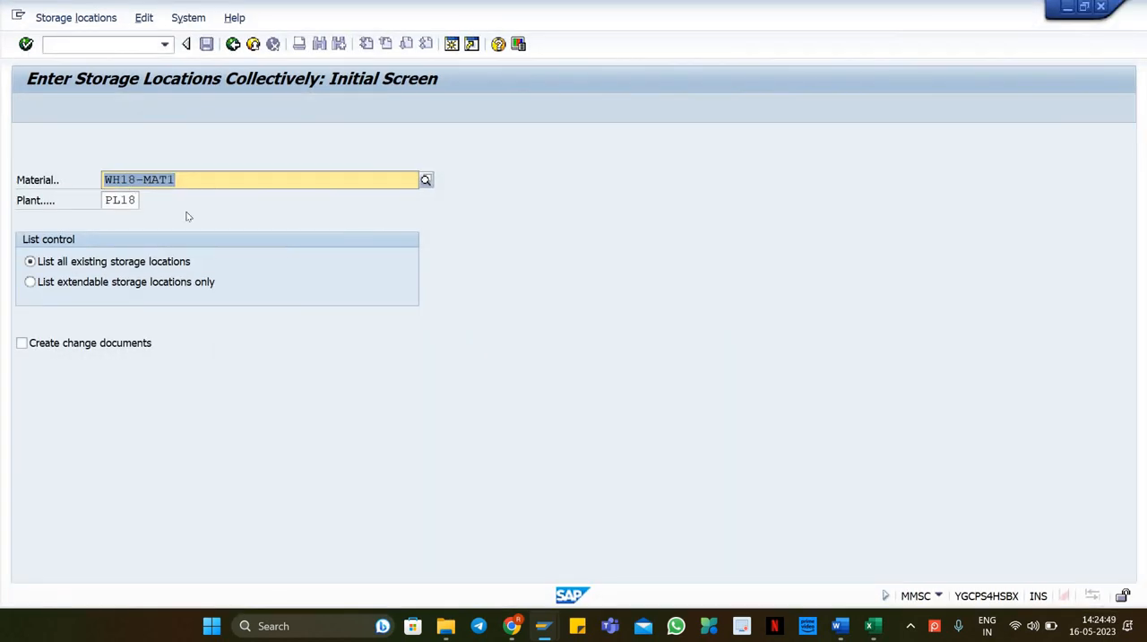
key(Return)
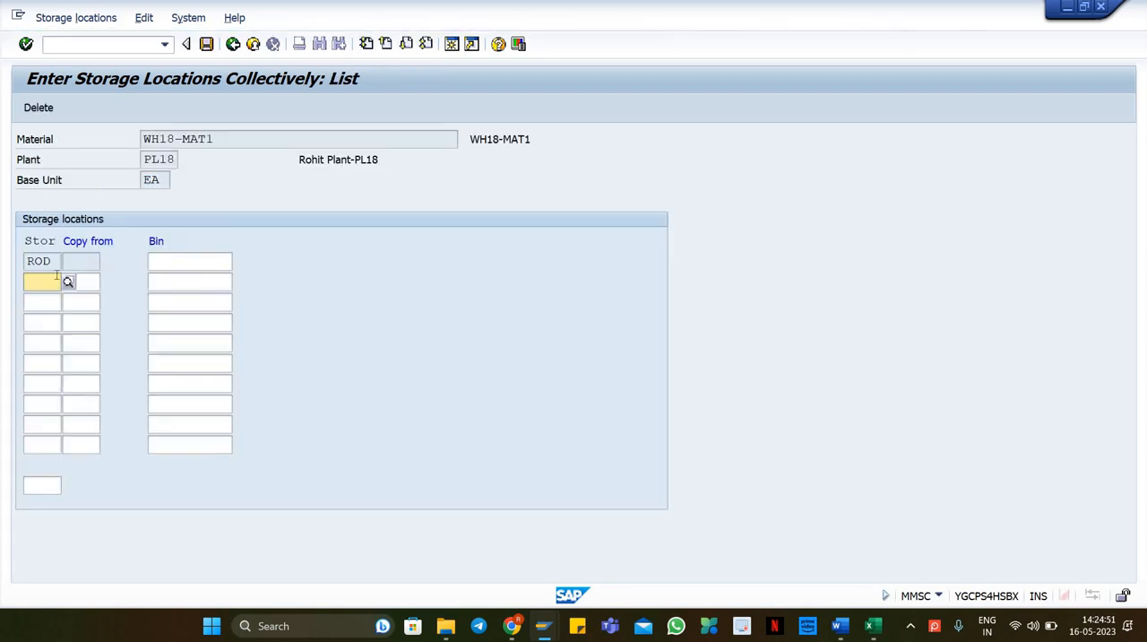
text(afs)
key(Return)
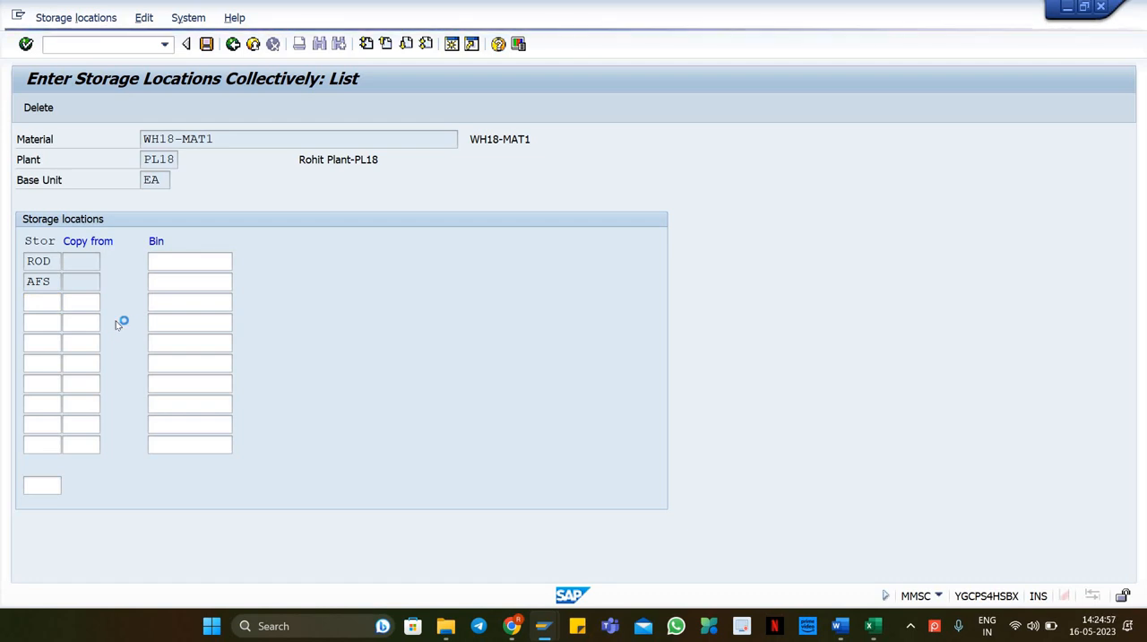
Step: Extend material WH18-MAT2 to storage location AFS, save, and close the storage location session
click(186, 180)
key(BackSpace)
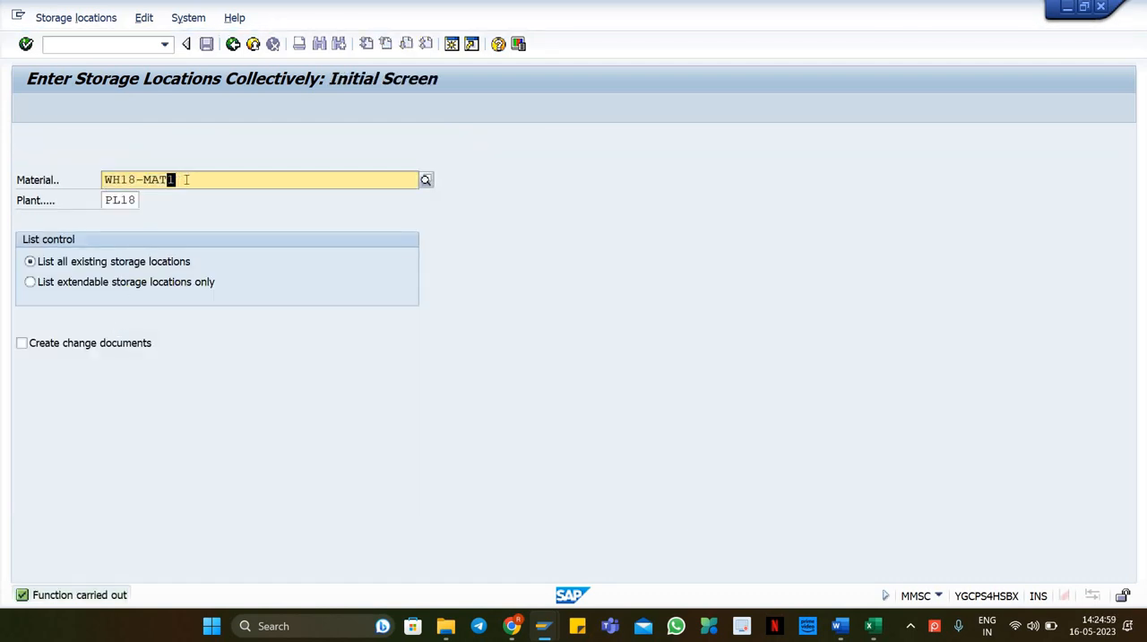
text(2)
key(Return)
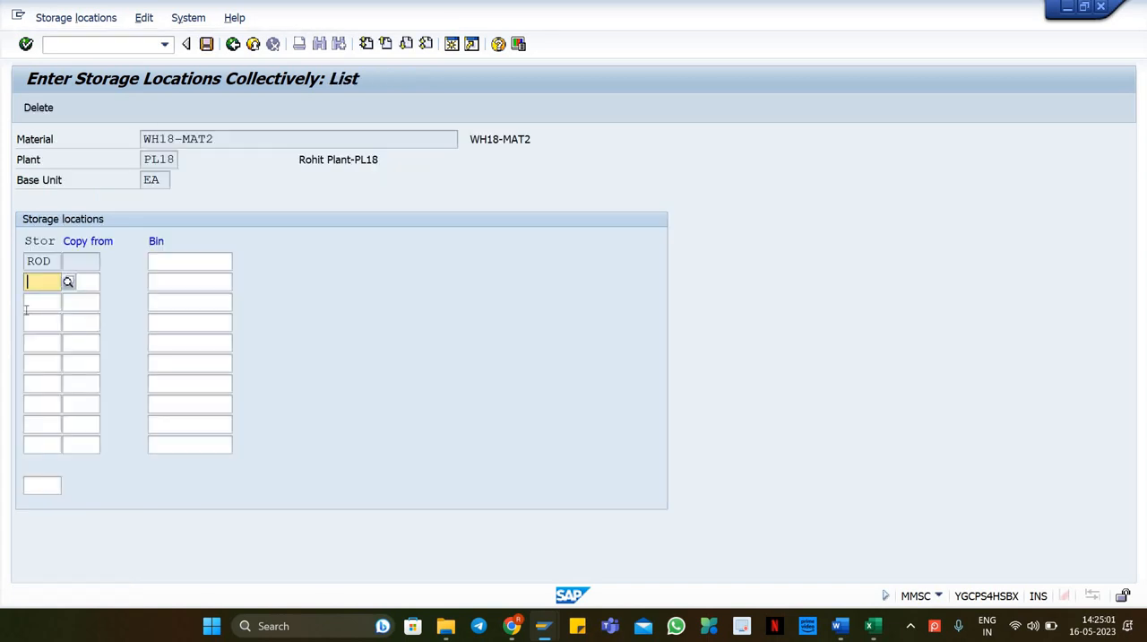
text(afs)
key(Return)
key(ctrl+s)
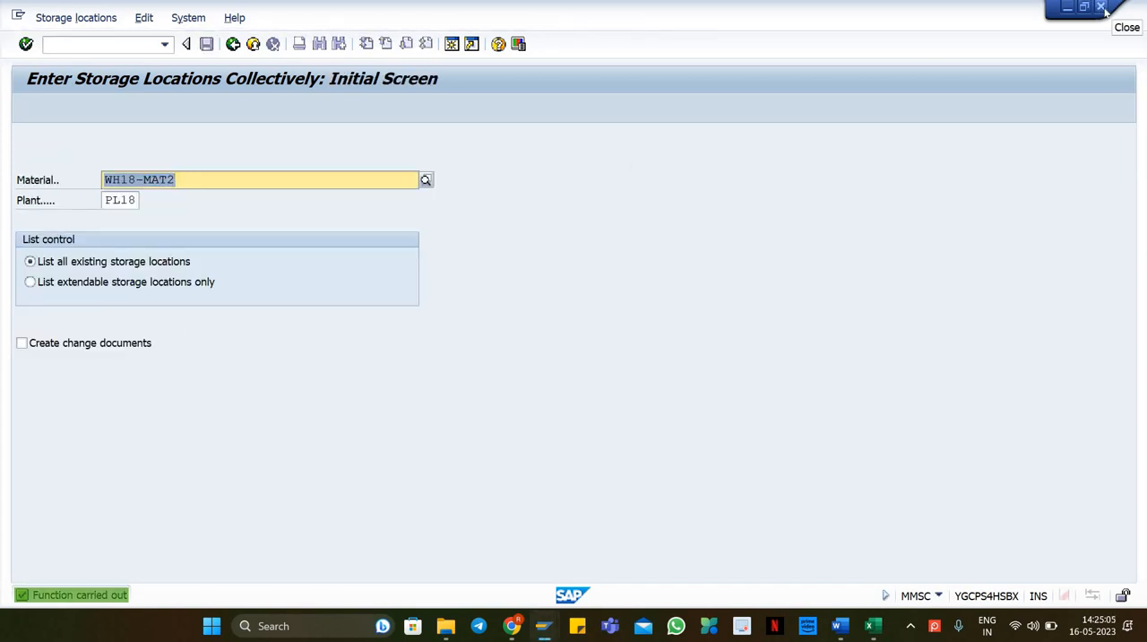
click(1102, 7)
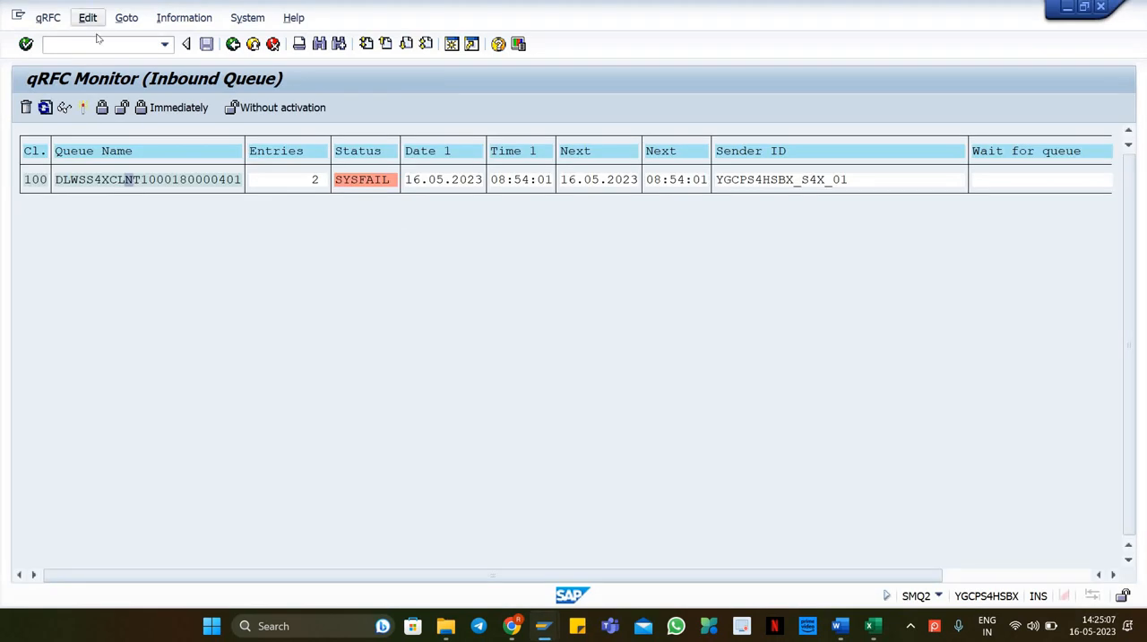
Step: Activate the failed inbound delivery queue in the qRFC monitor and refresh the list
click(88, 17)
click(108, 217)
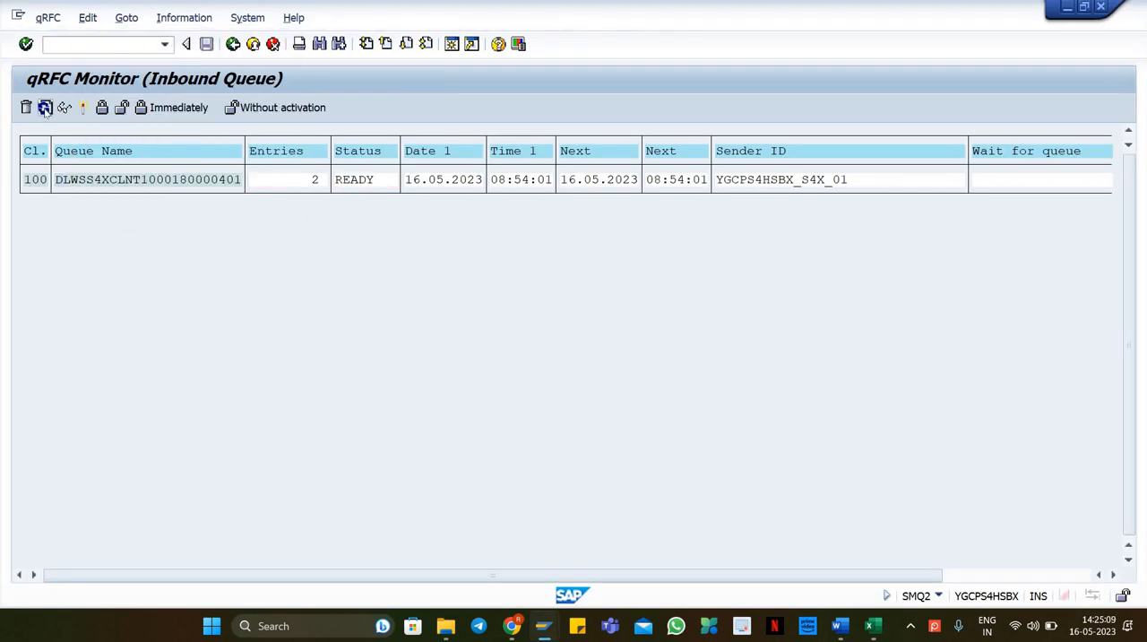
click(45, 108)
click(46, 106)
Step: Redisplay inbound delivery 180000401 with VL33N and open its document flow
click(78, 49)
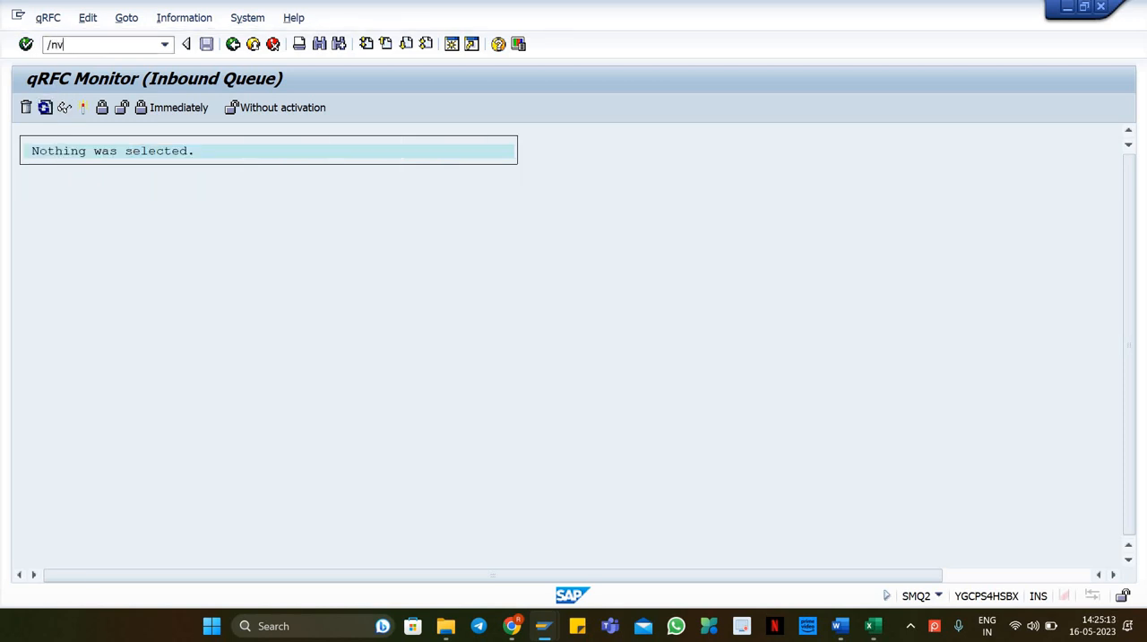
text(/nvl33n)
key(Return)
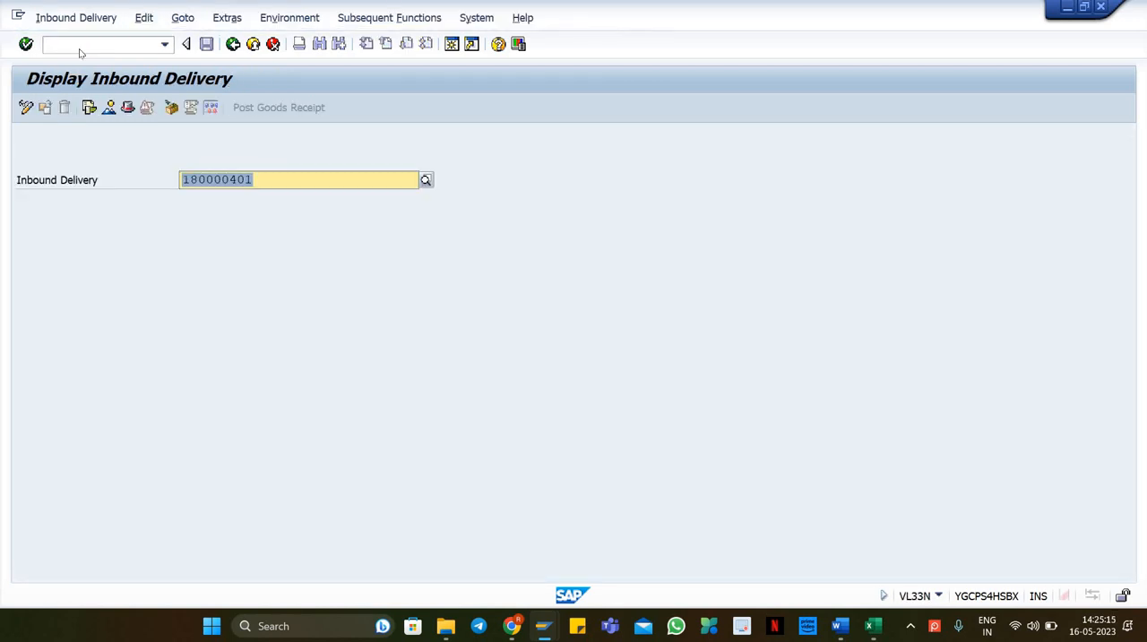
key(Return)
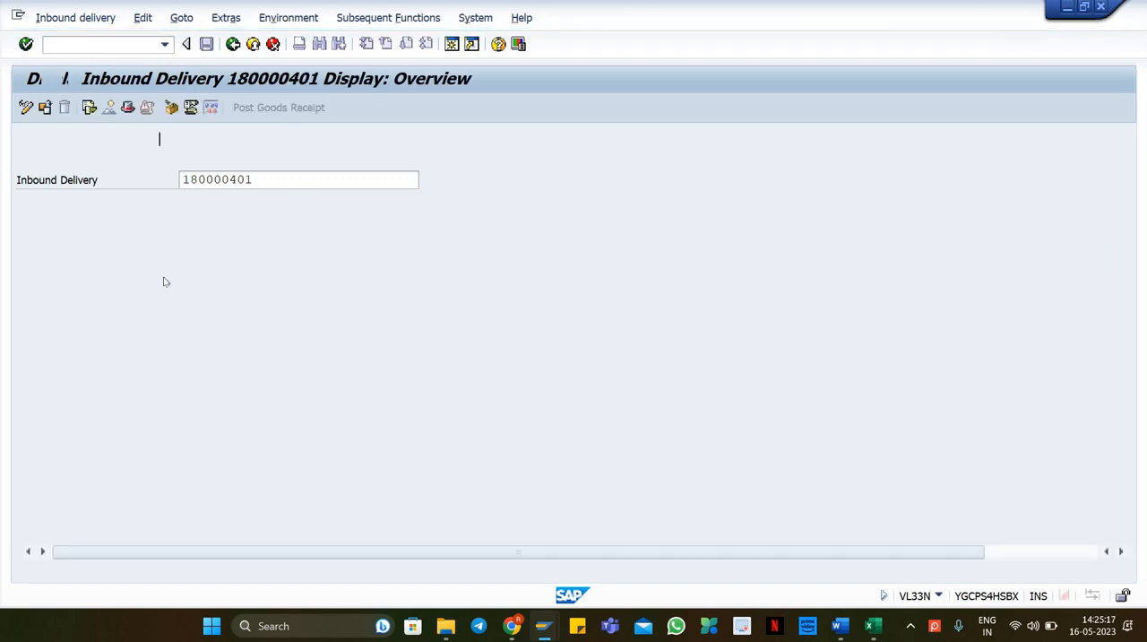
double_click(170, 268)
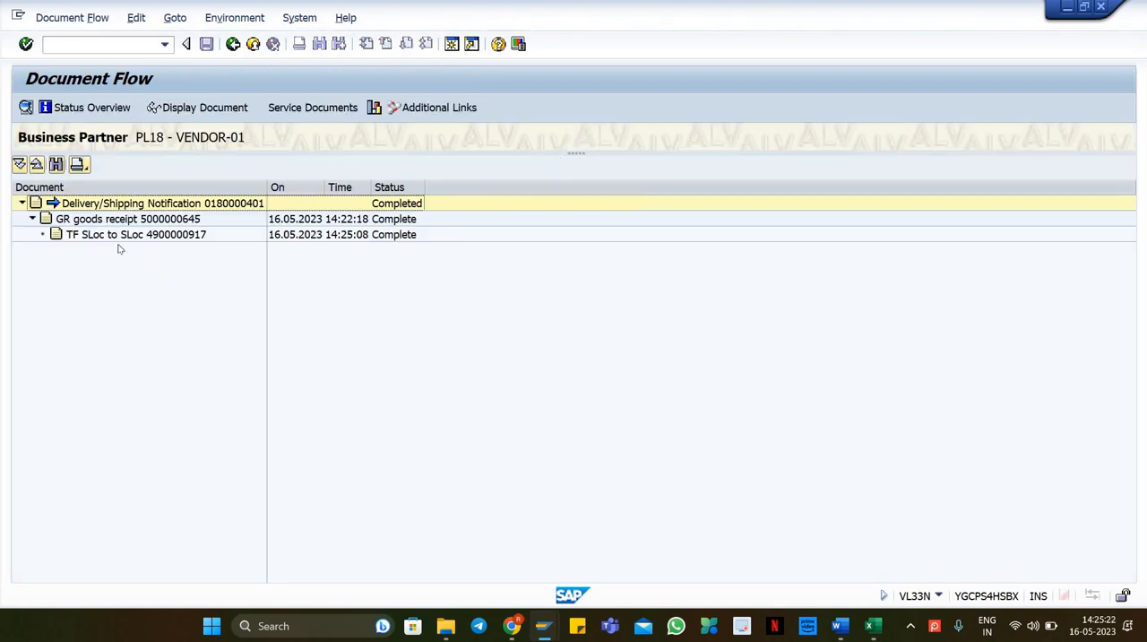
click(167, 235)
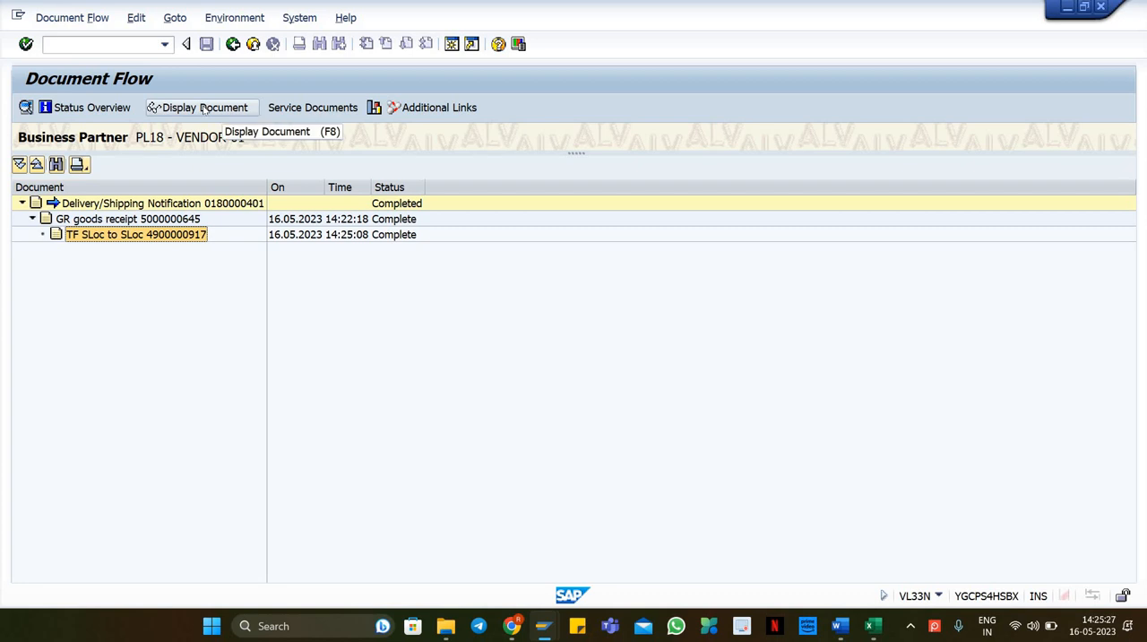
click(230, 109)
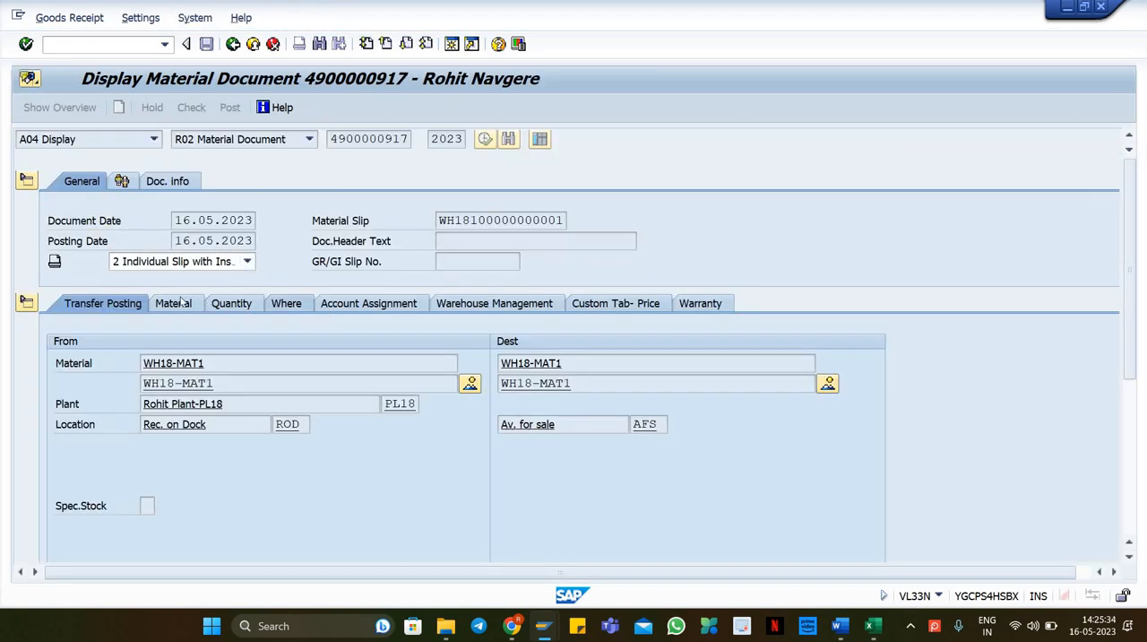
click(287, 303)
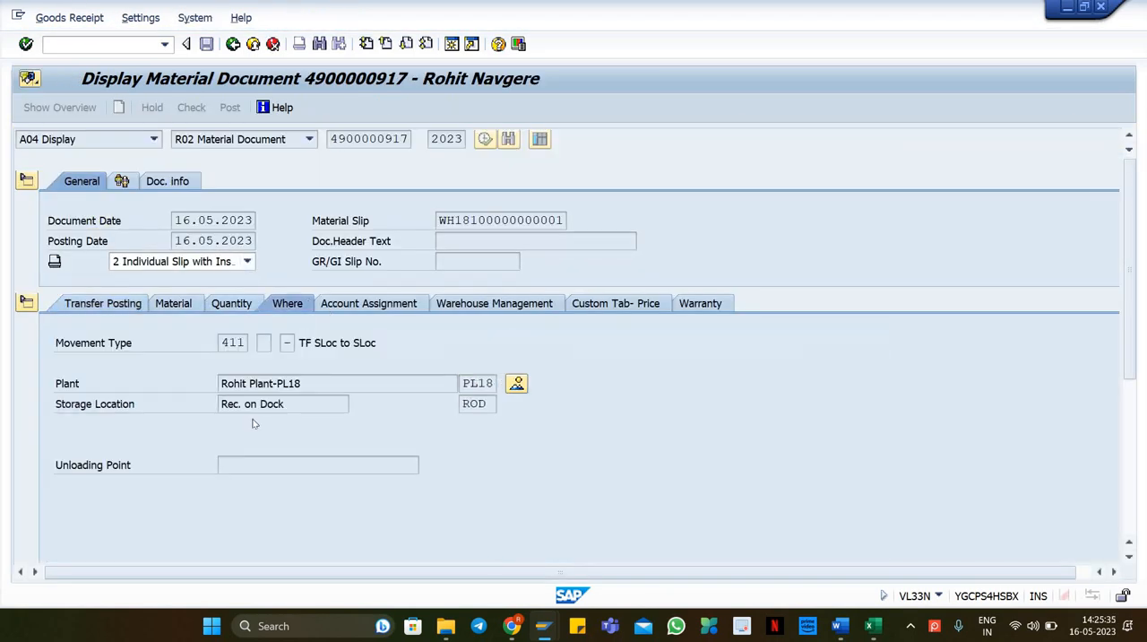
click(489, 404)
click(106, 303)
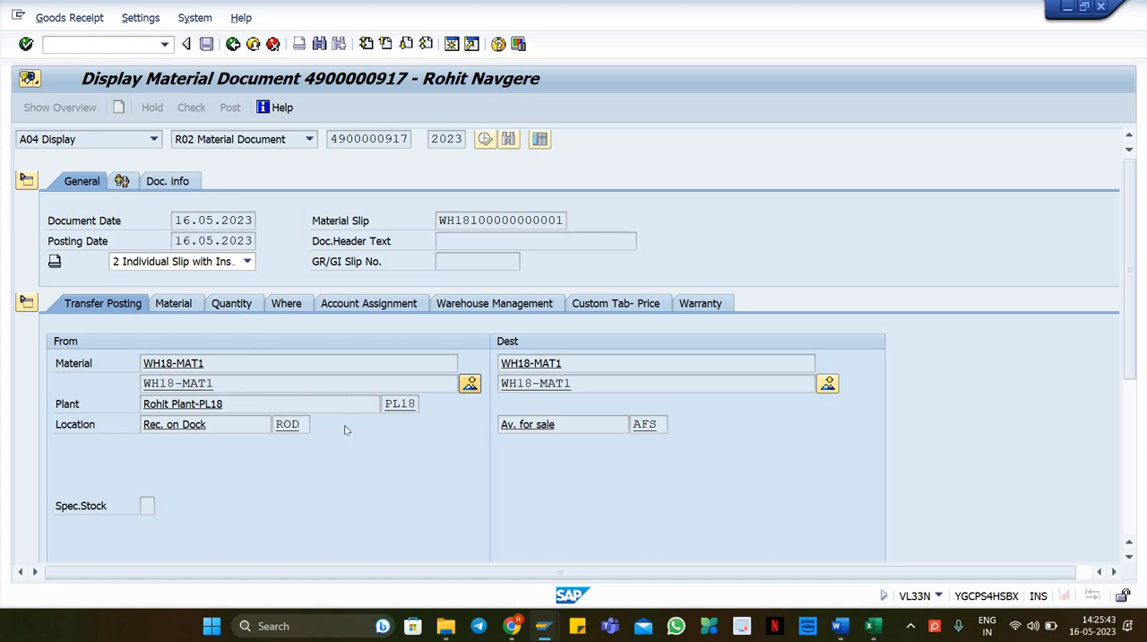
drag(309, 422, 269, 425)
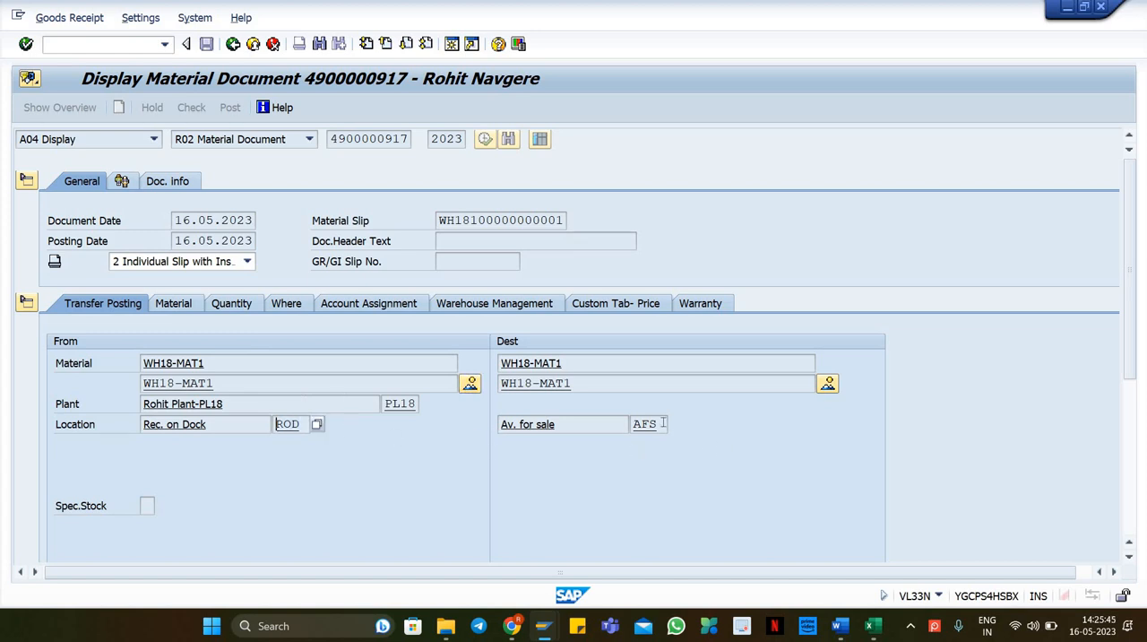
drag(664, 423, 605, 432)
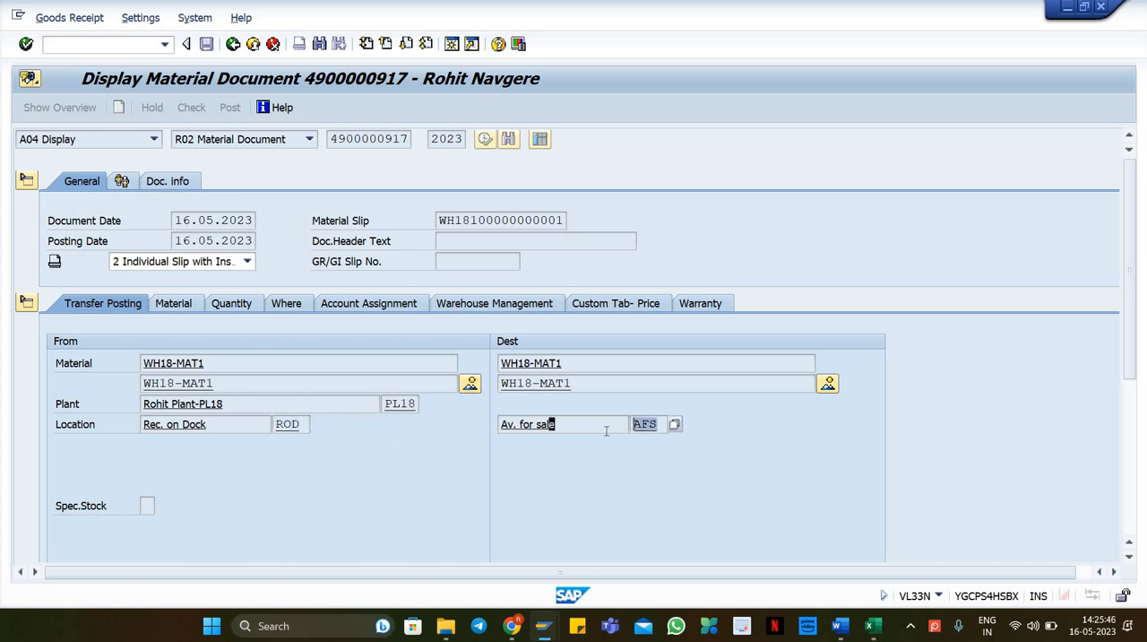
click(232, 47)
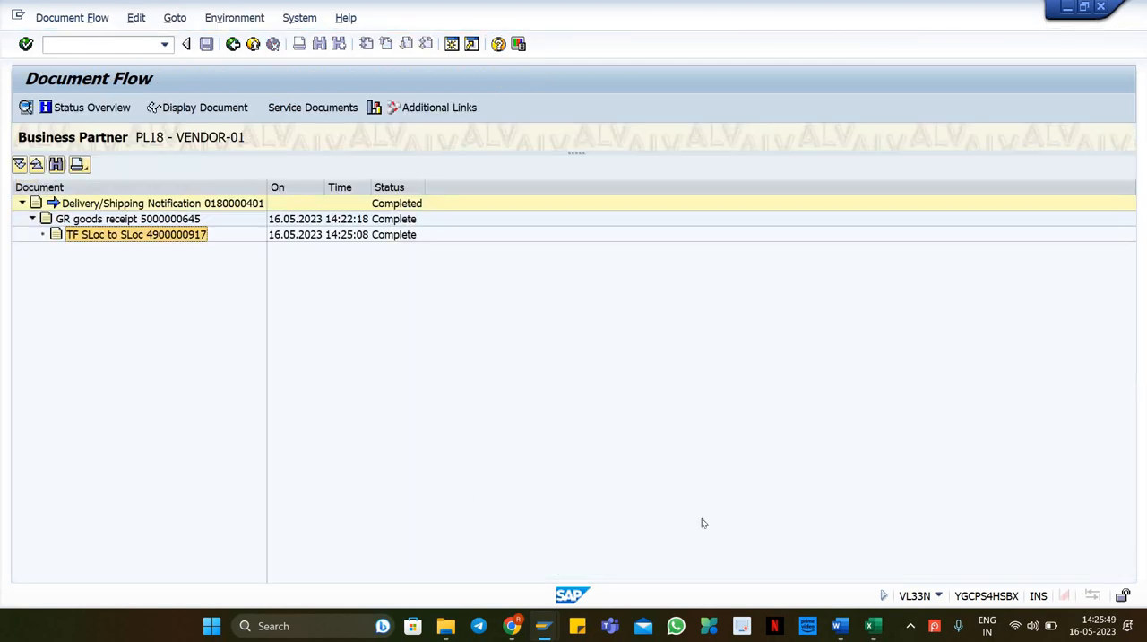
Step: Return to the inbound delivery overview and switch to Excel to consult the master data sheet
click(233, 44)
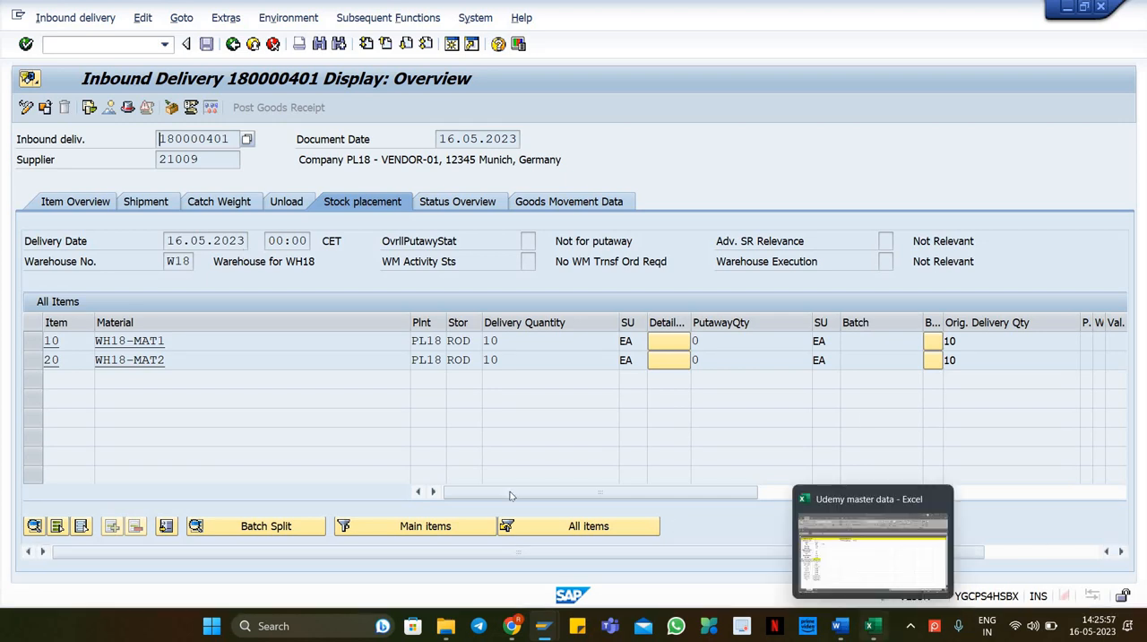
click(872, 625)
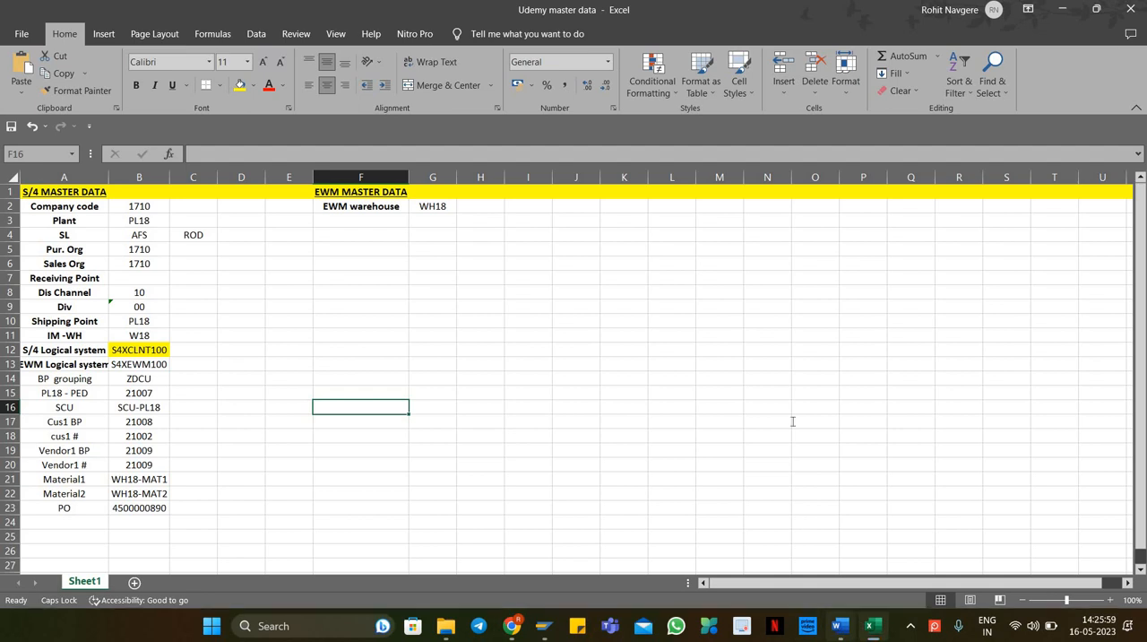
Step: Switch to Word's training topics document and highlight the "Material Master" bullet in yellow
click(840, 625)
click(429, 355)
drag(429, 355, 512, 356)
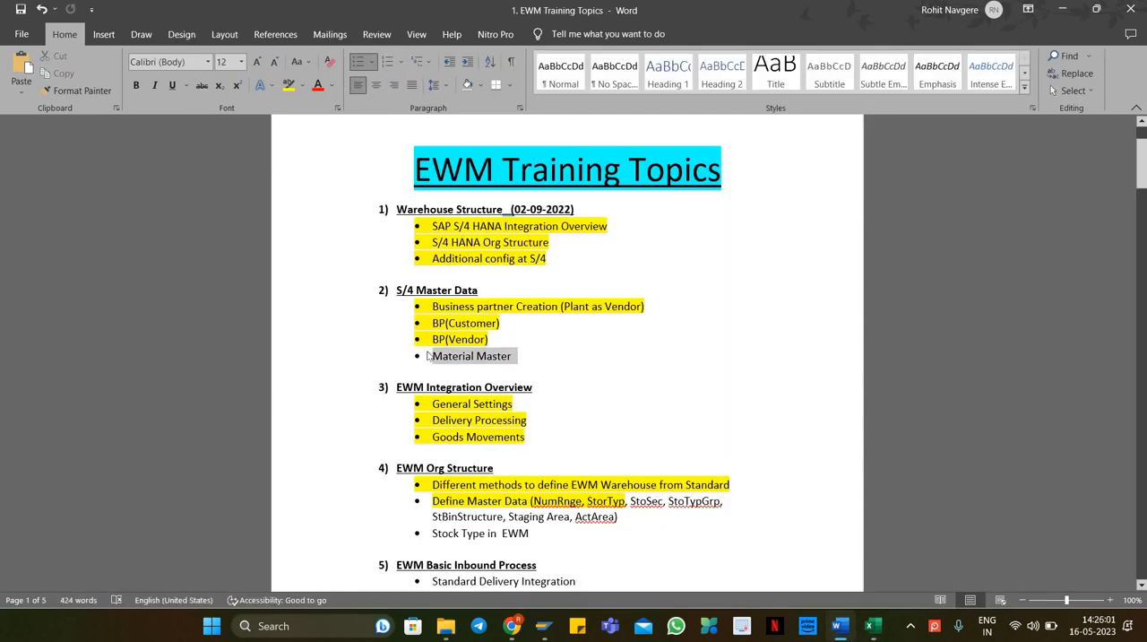
click(288, 84)
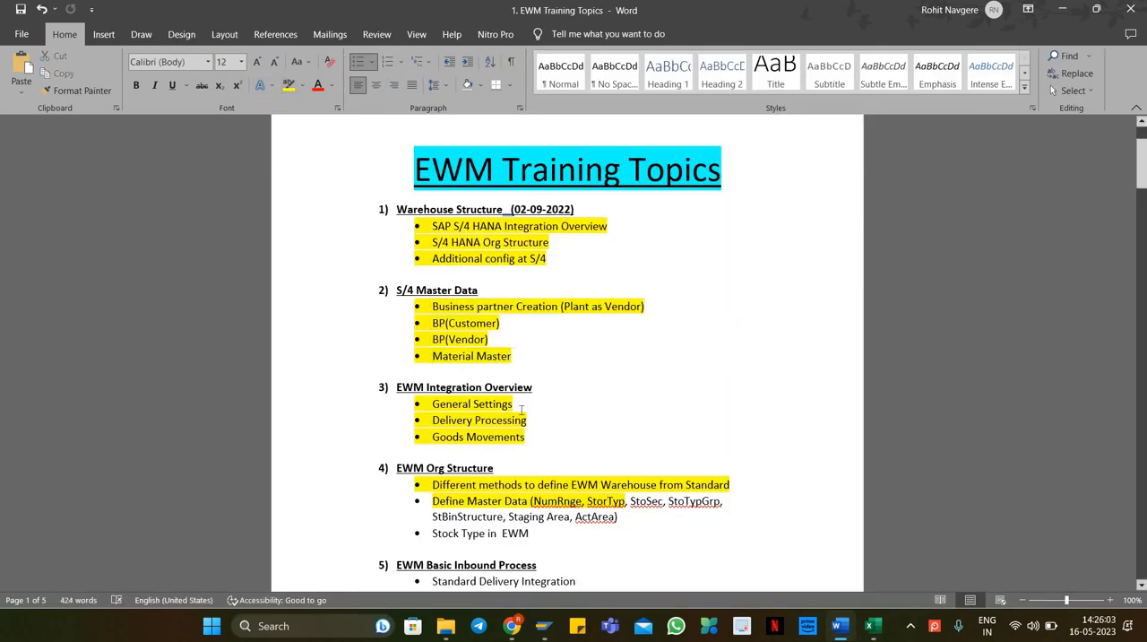
Step: Highlight the "EWM Basic Inbound Process" heading and its two bullets in yellow
scroll(524, 385, down, 2)
scroll(550, 428, down, 1)
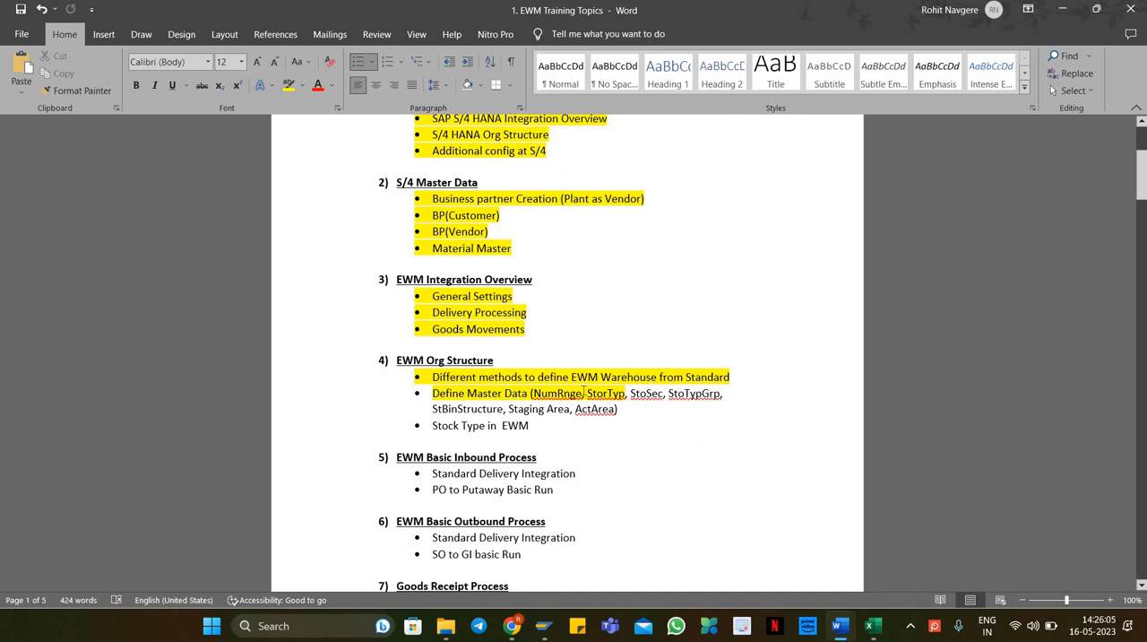
scroll(561, 453, down, 1)
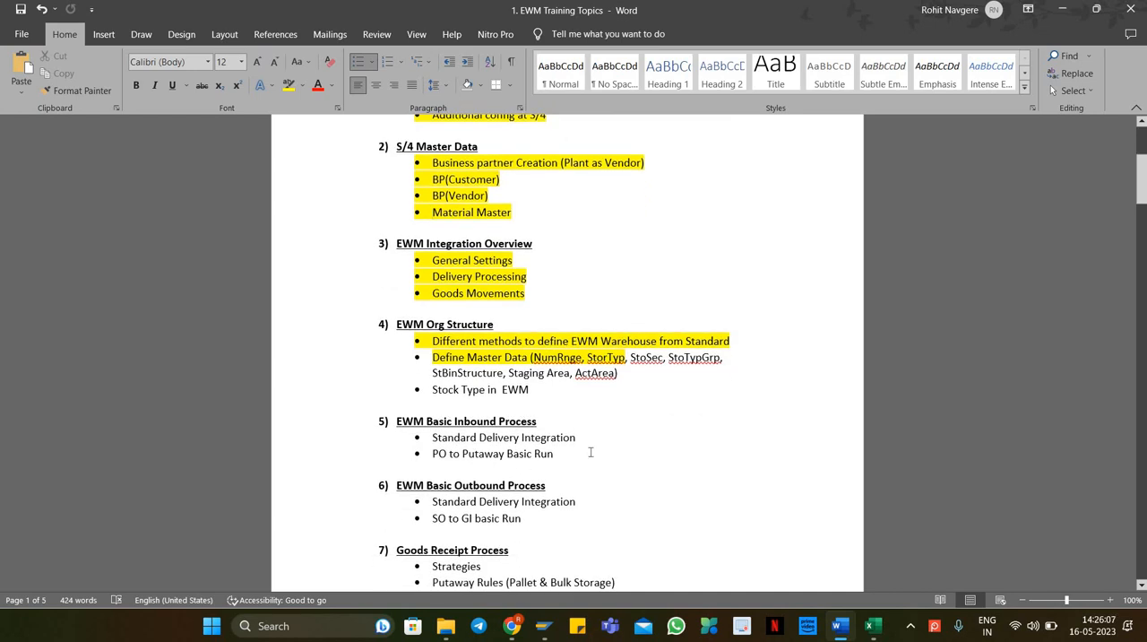
drag(449, 426, 408, 423)
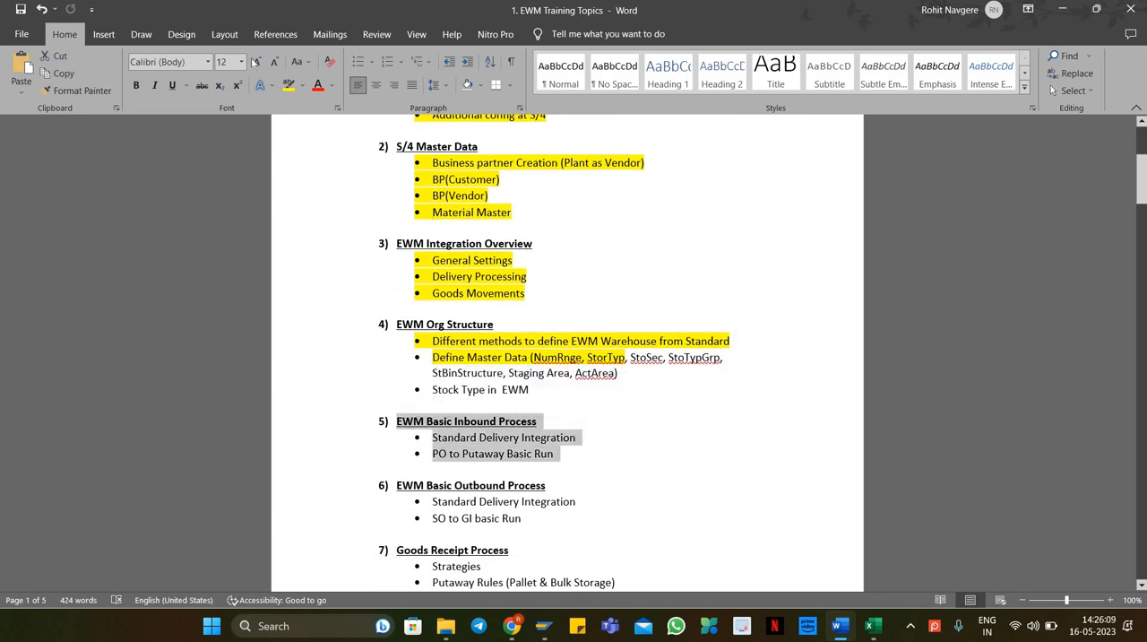
click(288, 86)
Step: Highlight the "Stock Type in EWM" bullet under EWM Org Structure in yellow
scroll(631, 429, down, 1)
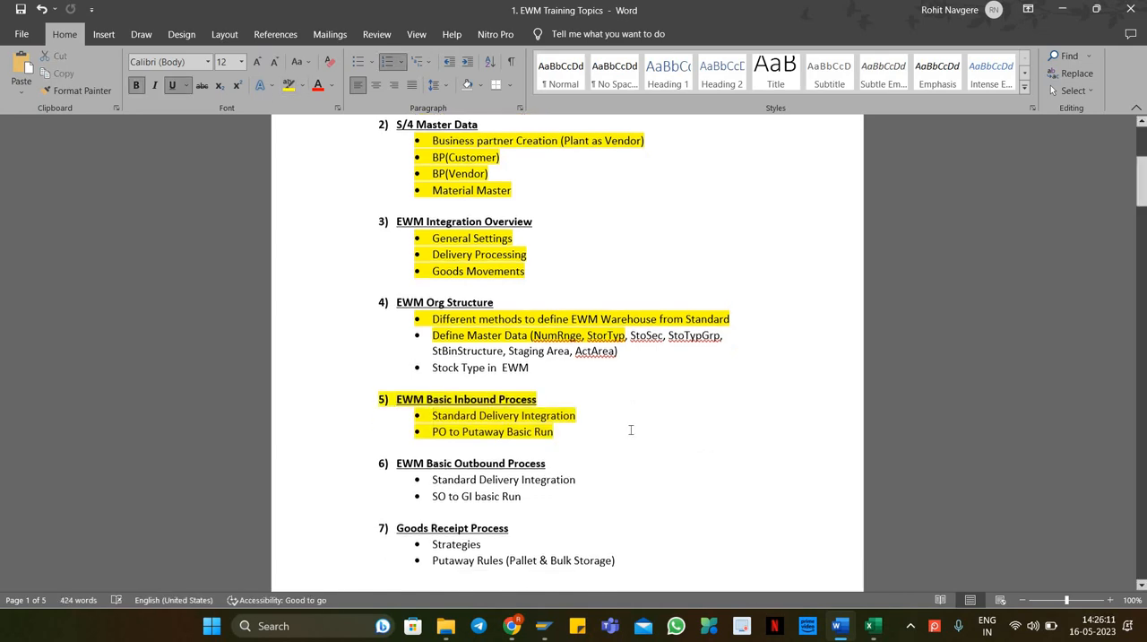
scroll(629, 430, up, 1)
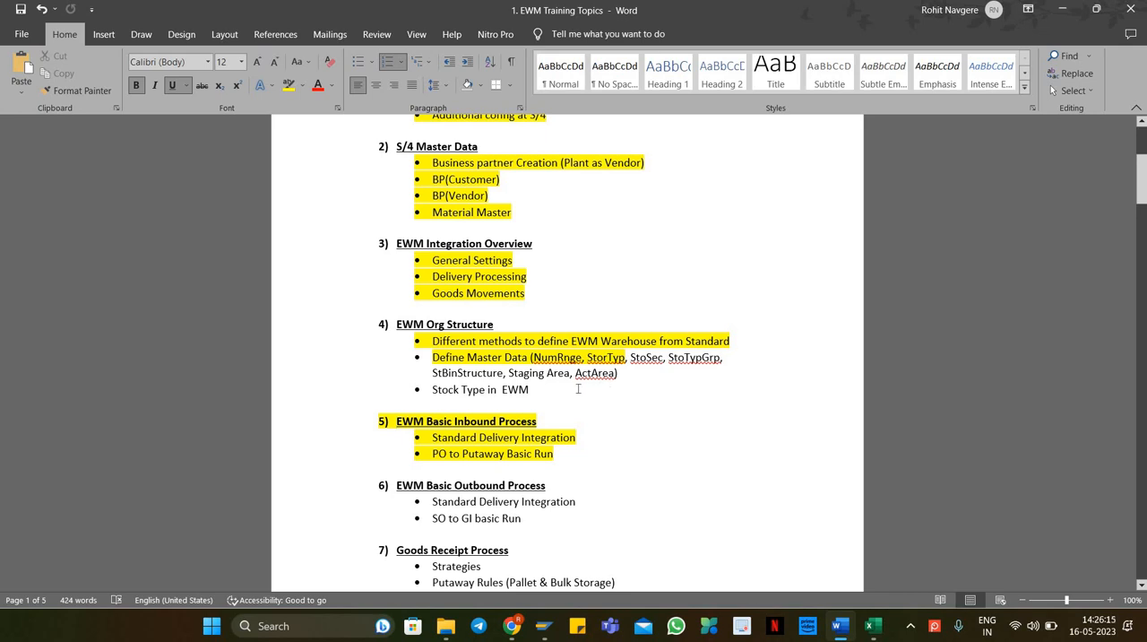
drag(578, 389, 431, 390)
scroll(431, 394, up, 1)
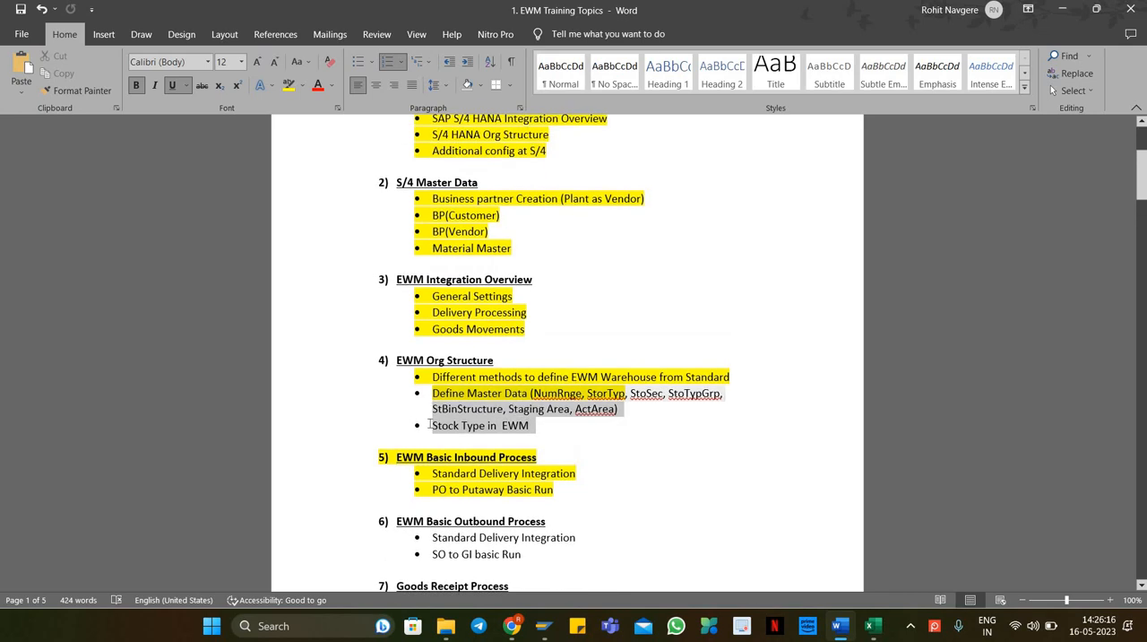
click(289, 85)
click(655, 414)
shift+click(630, 394)
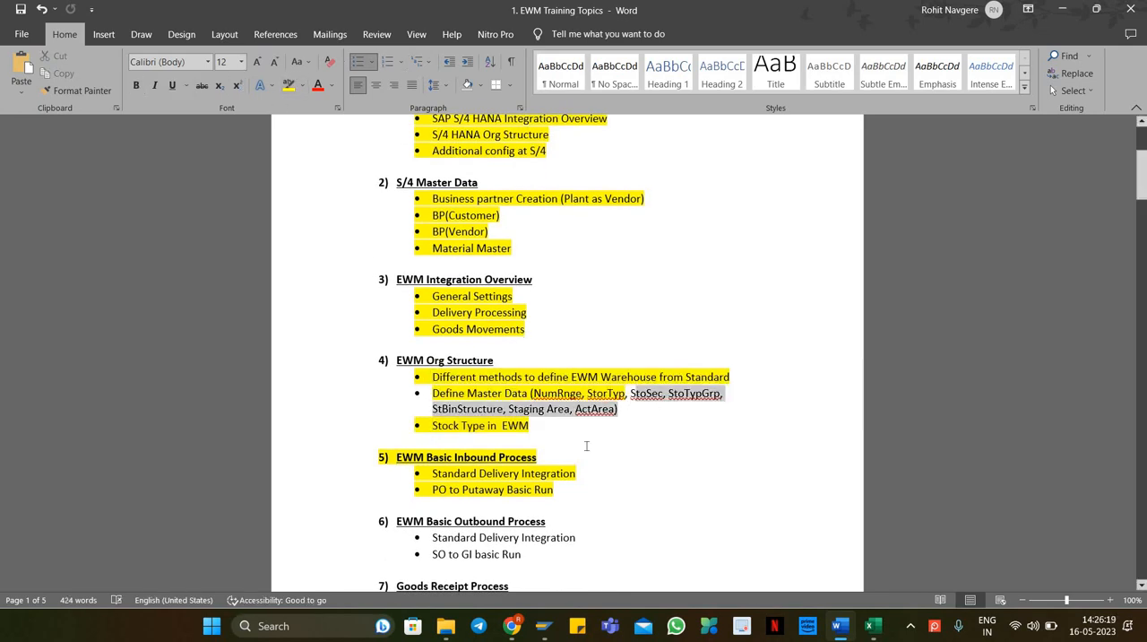
scroll(627, 377, down, 4)
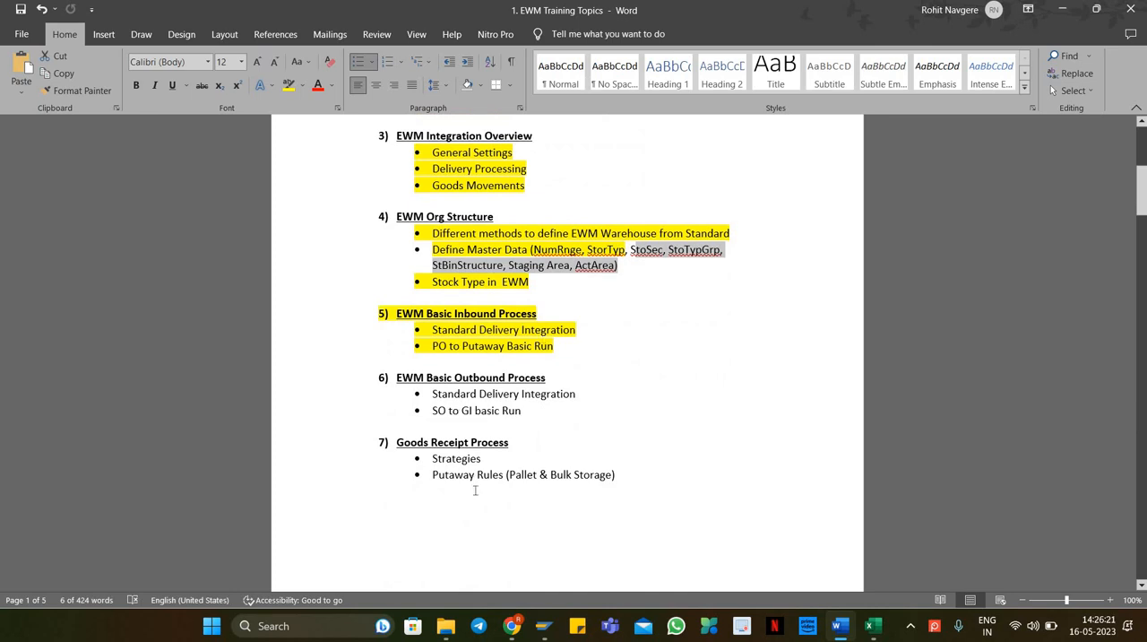
scroll(475, 490, down, 9)
scroll(484, 457, up, 11)
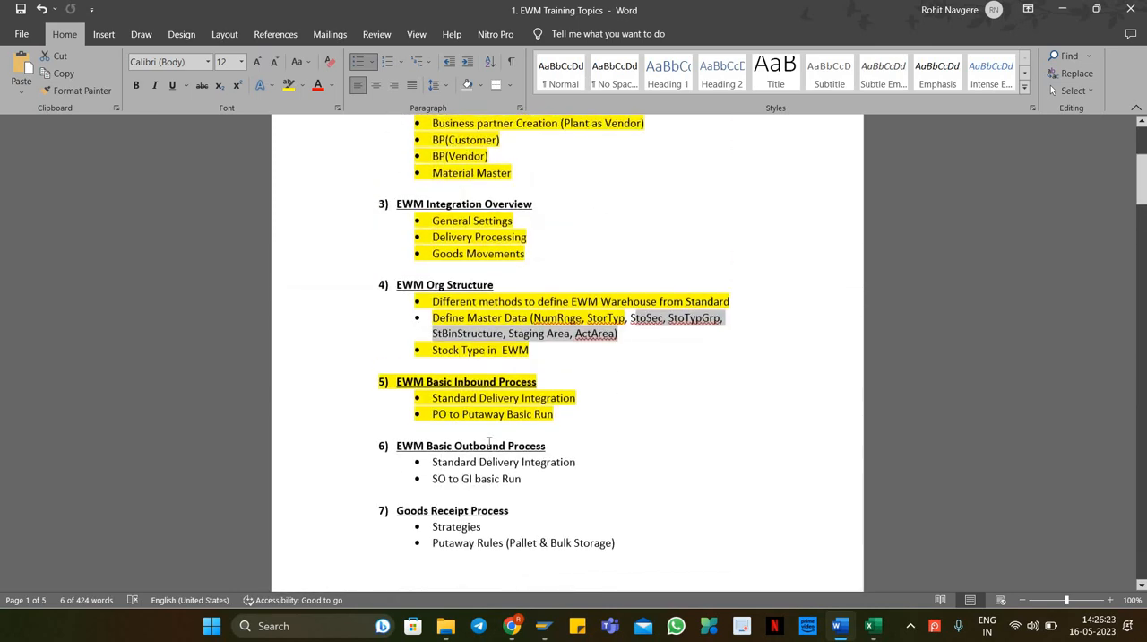
scroll(489, 440, up, 5)
scroll(611, 447, down, 5)
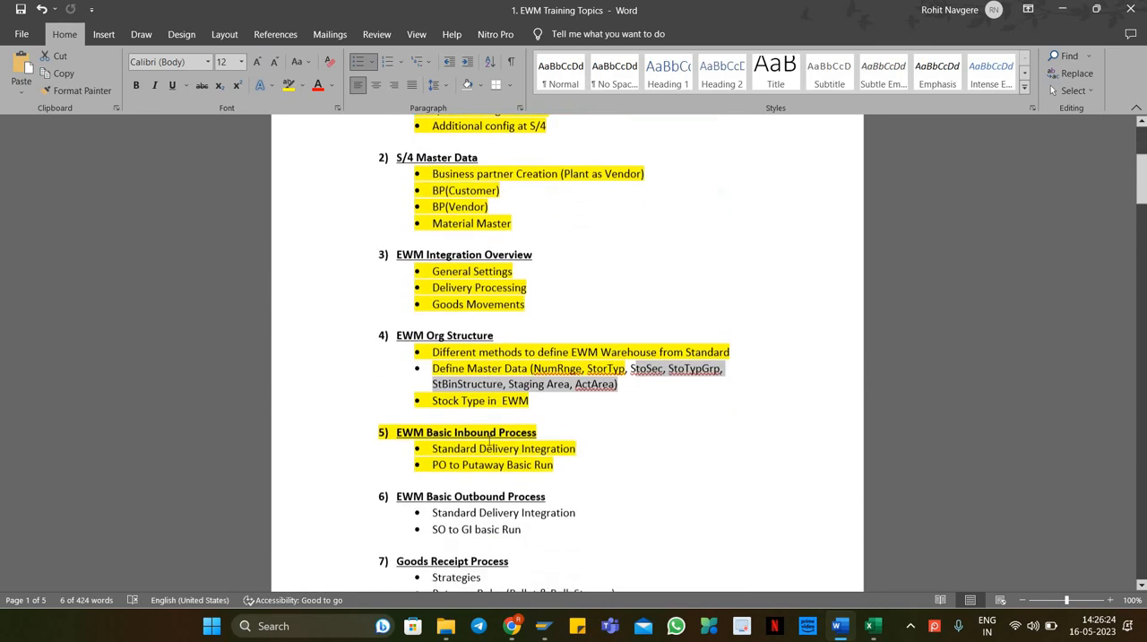
click(611, 447)
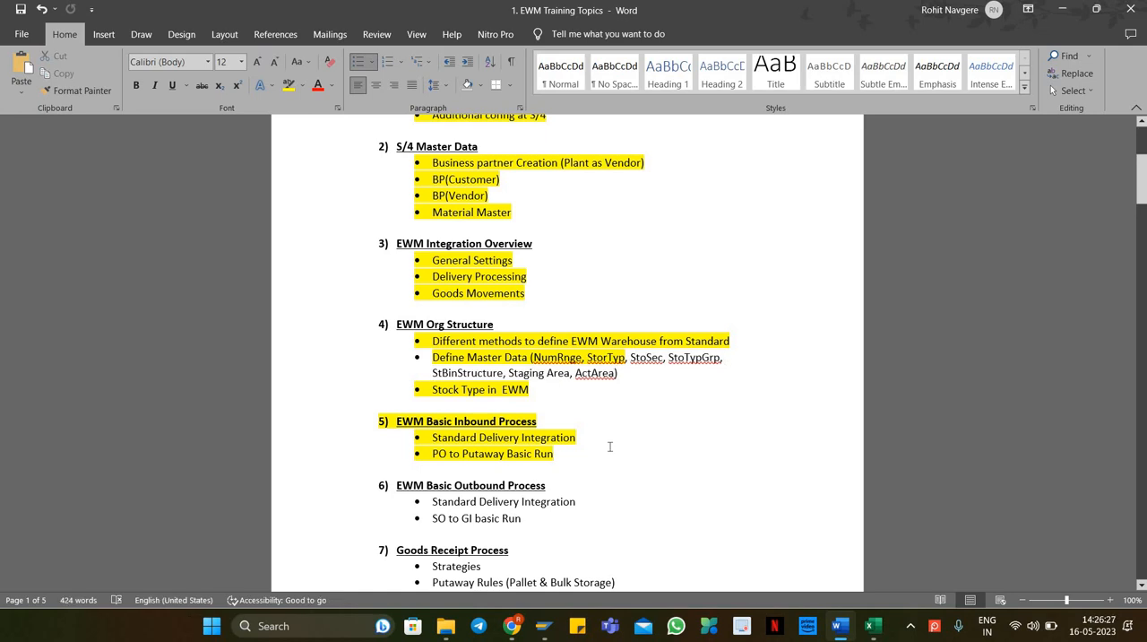